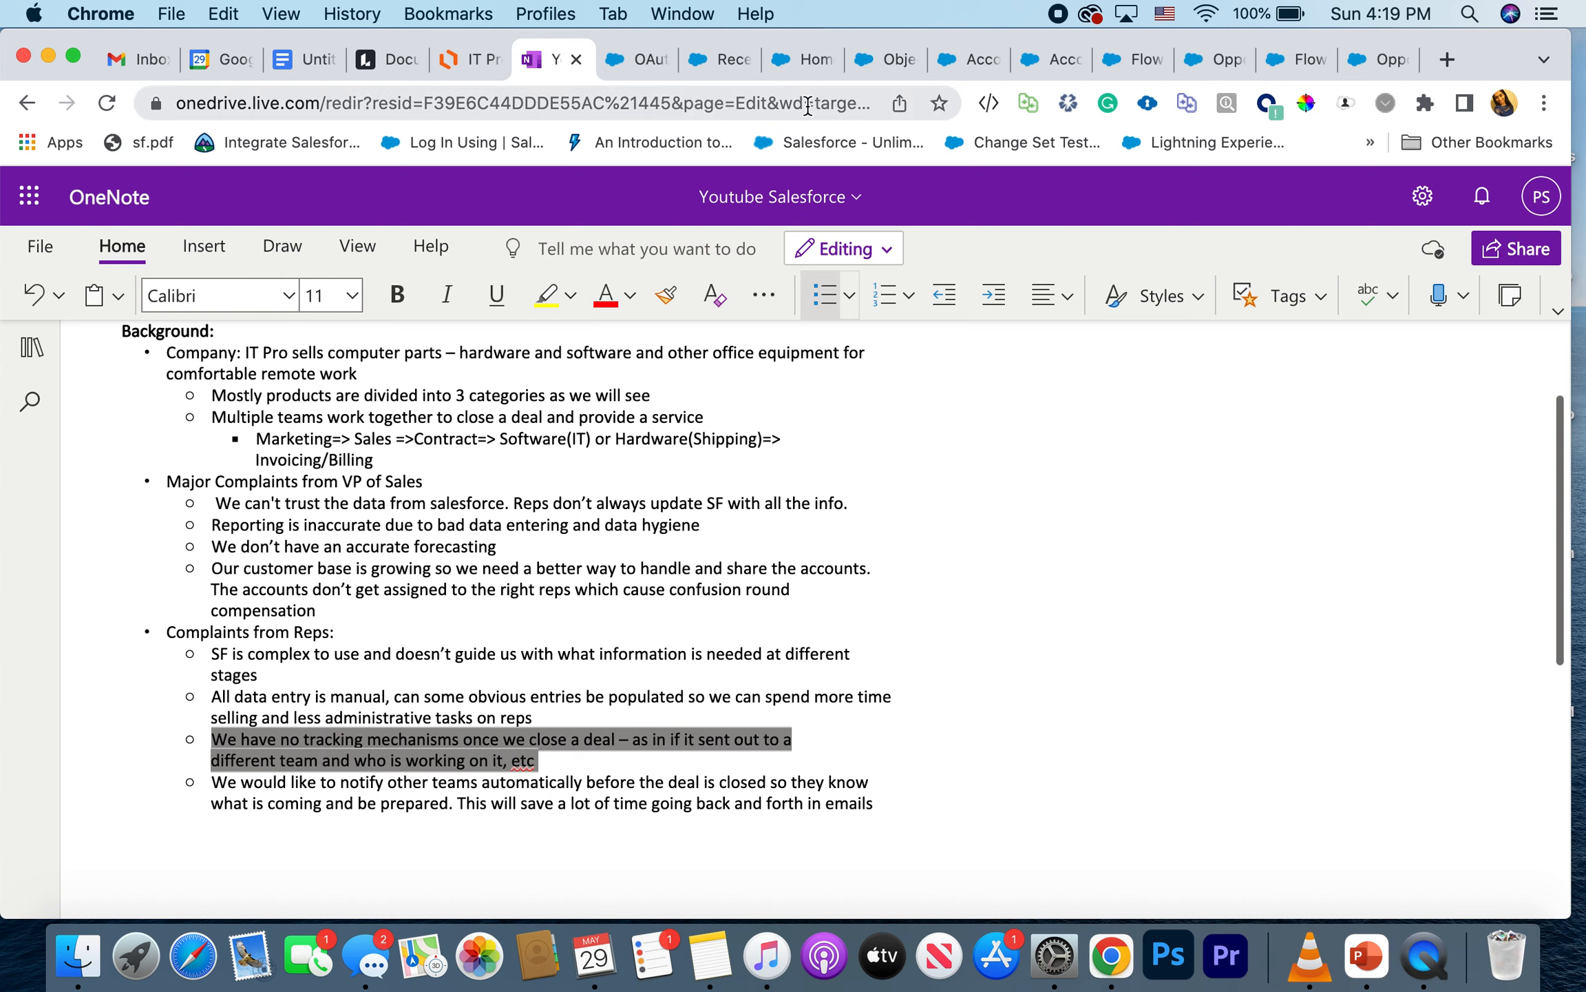
Step: Review the prerequisite setup instructions for products, price book, case picklist and queues in the Google Docs document
left_click(729, 65)
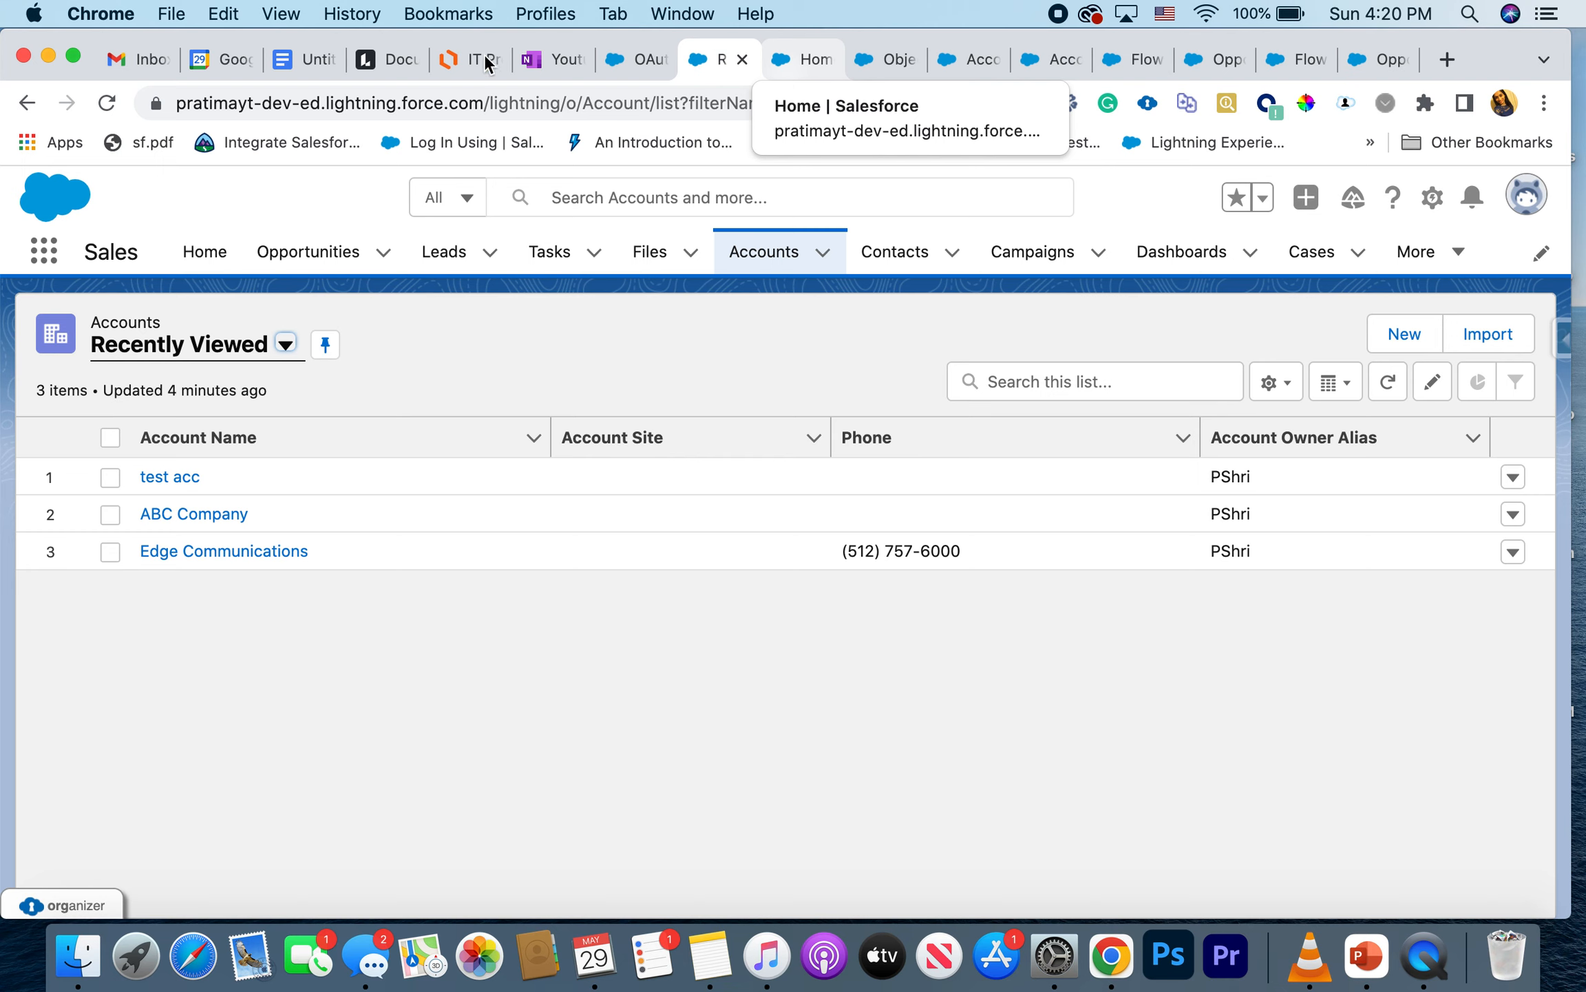
left_click(306, 59)
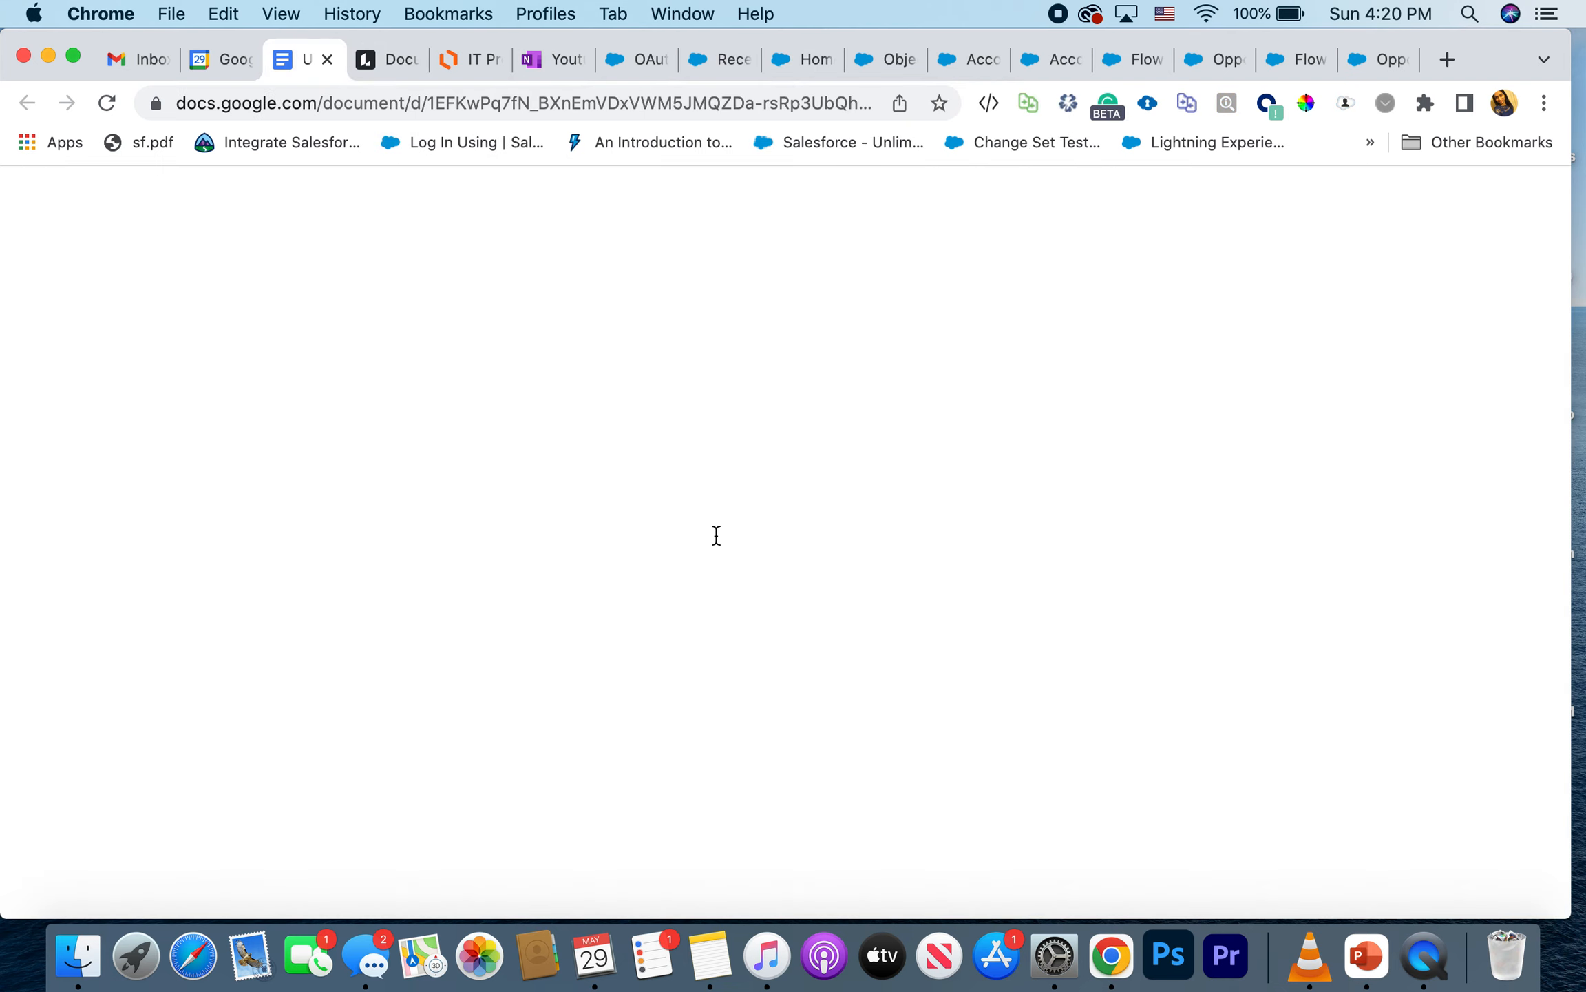
scroll(716, 536, "up", 3)
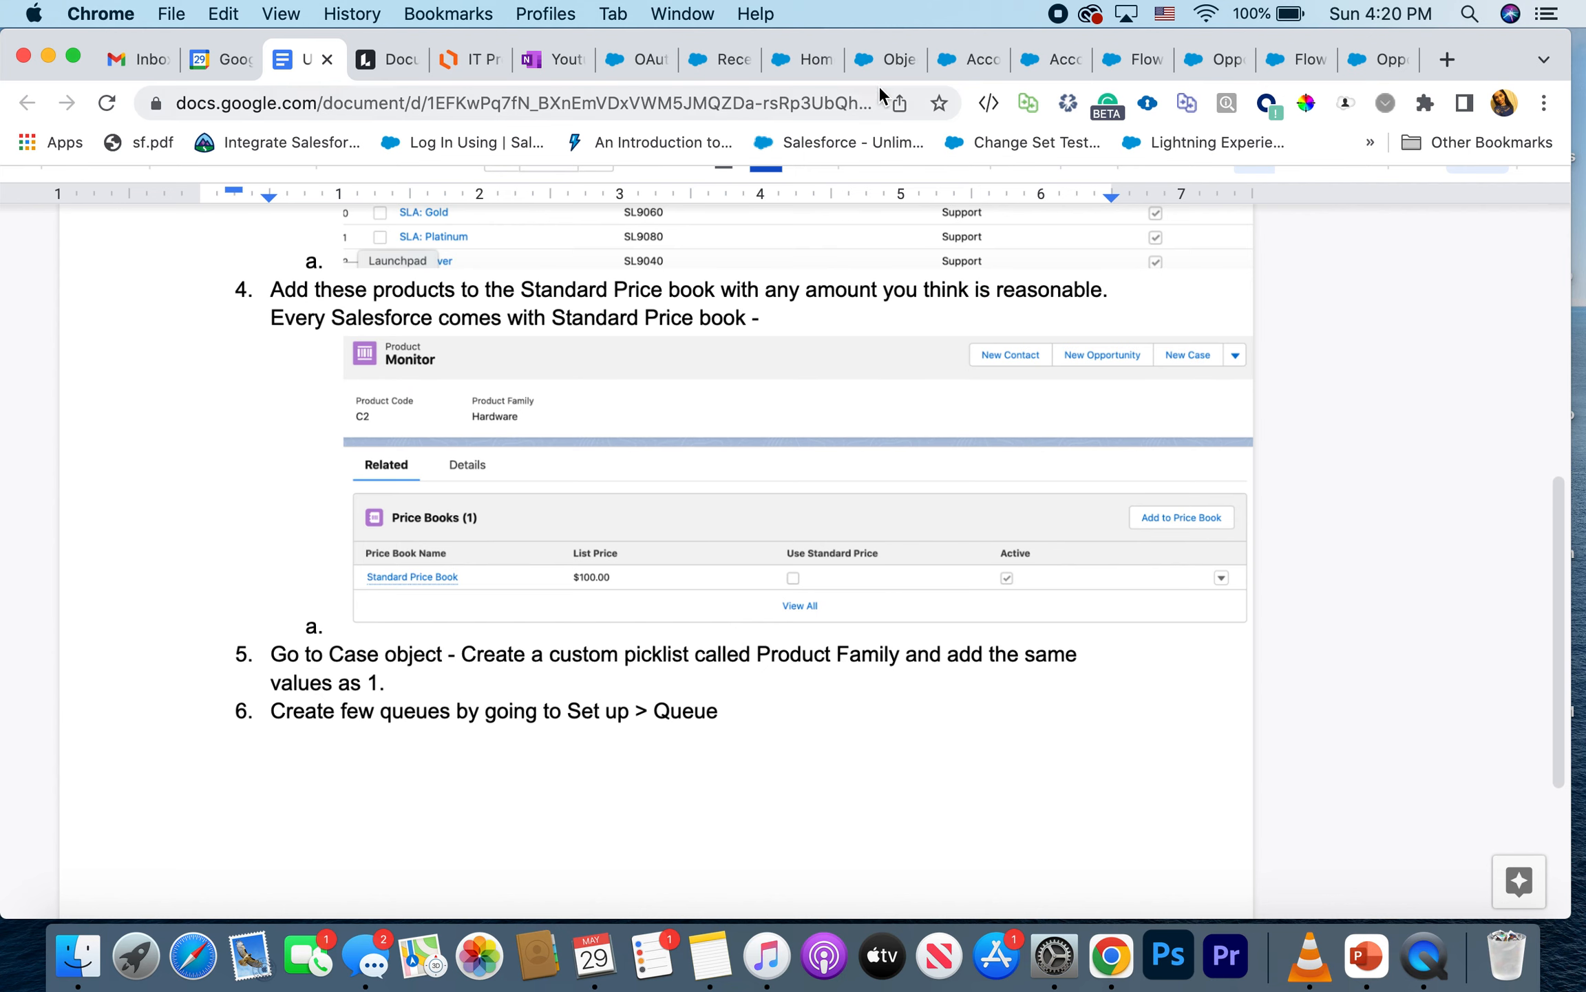
Step: Search Salesforce Setup for "que" and open the Queues page to view the existing queues
left_click(896, 59)
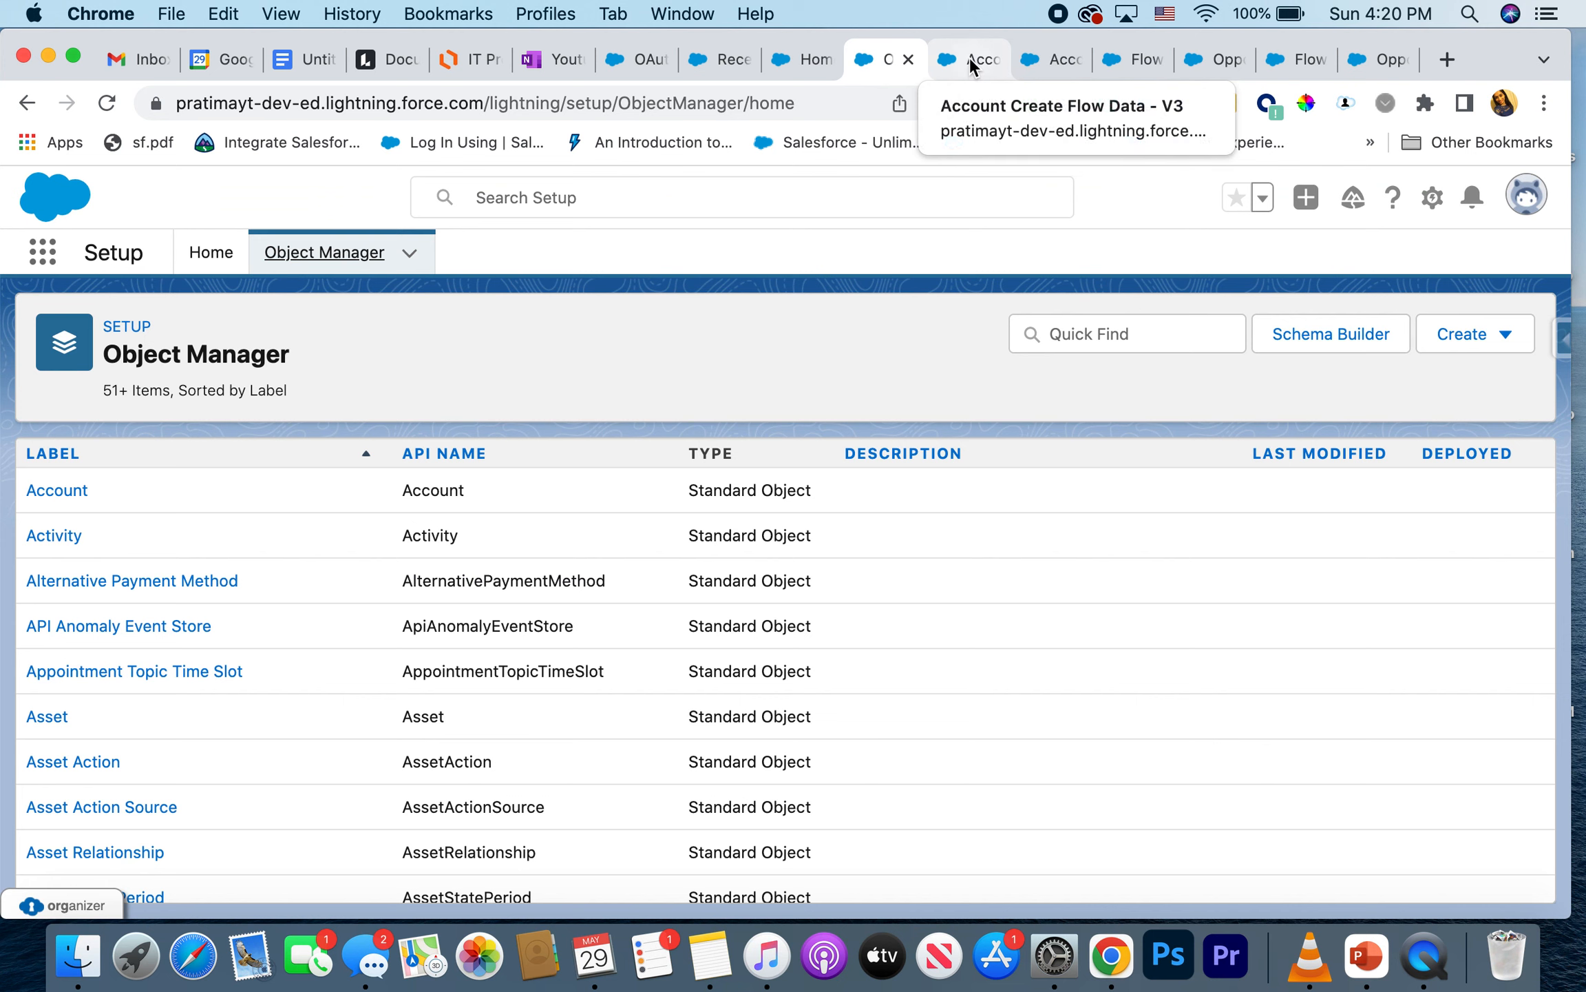
left_click(716, 59)
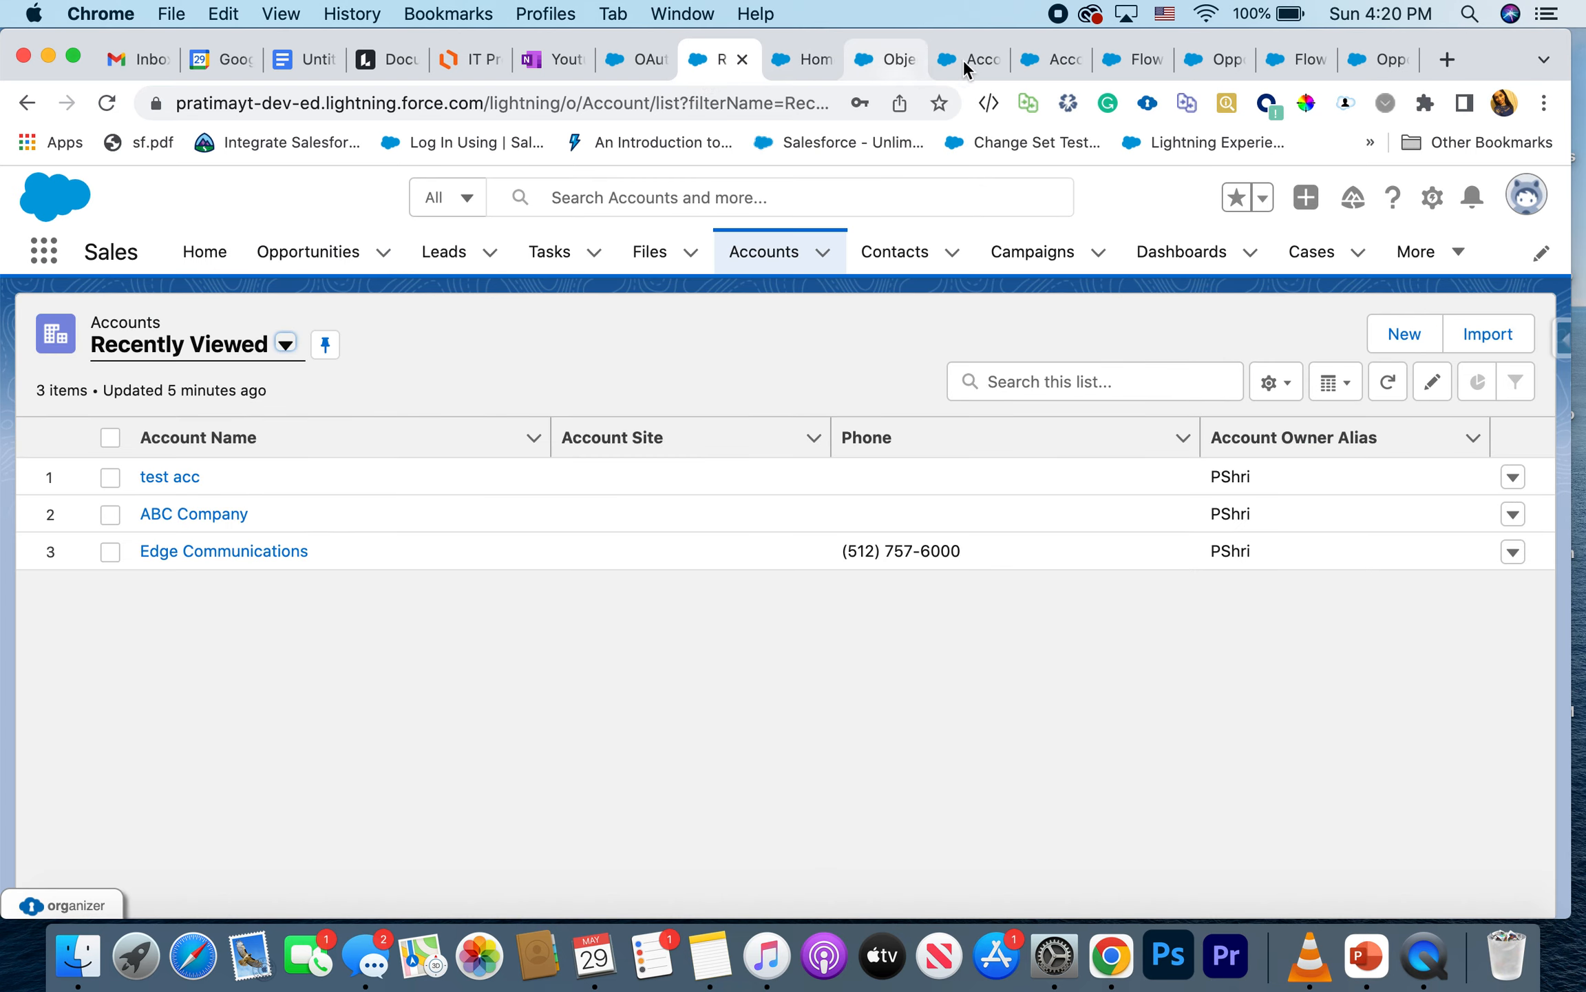
left_click(852, 62)
left_click(211, 253)
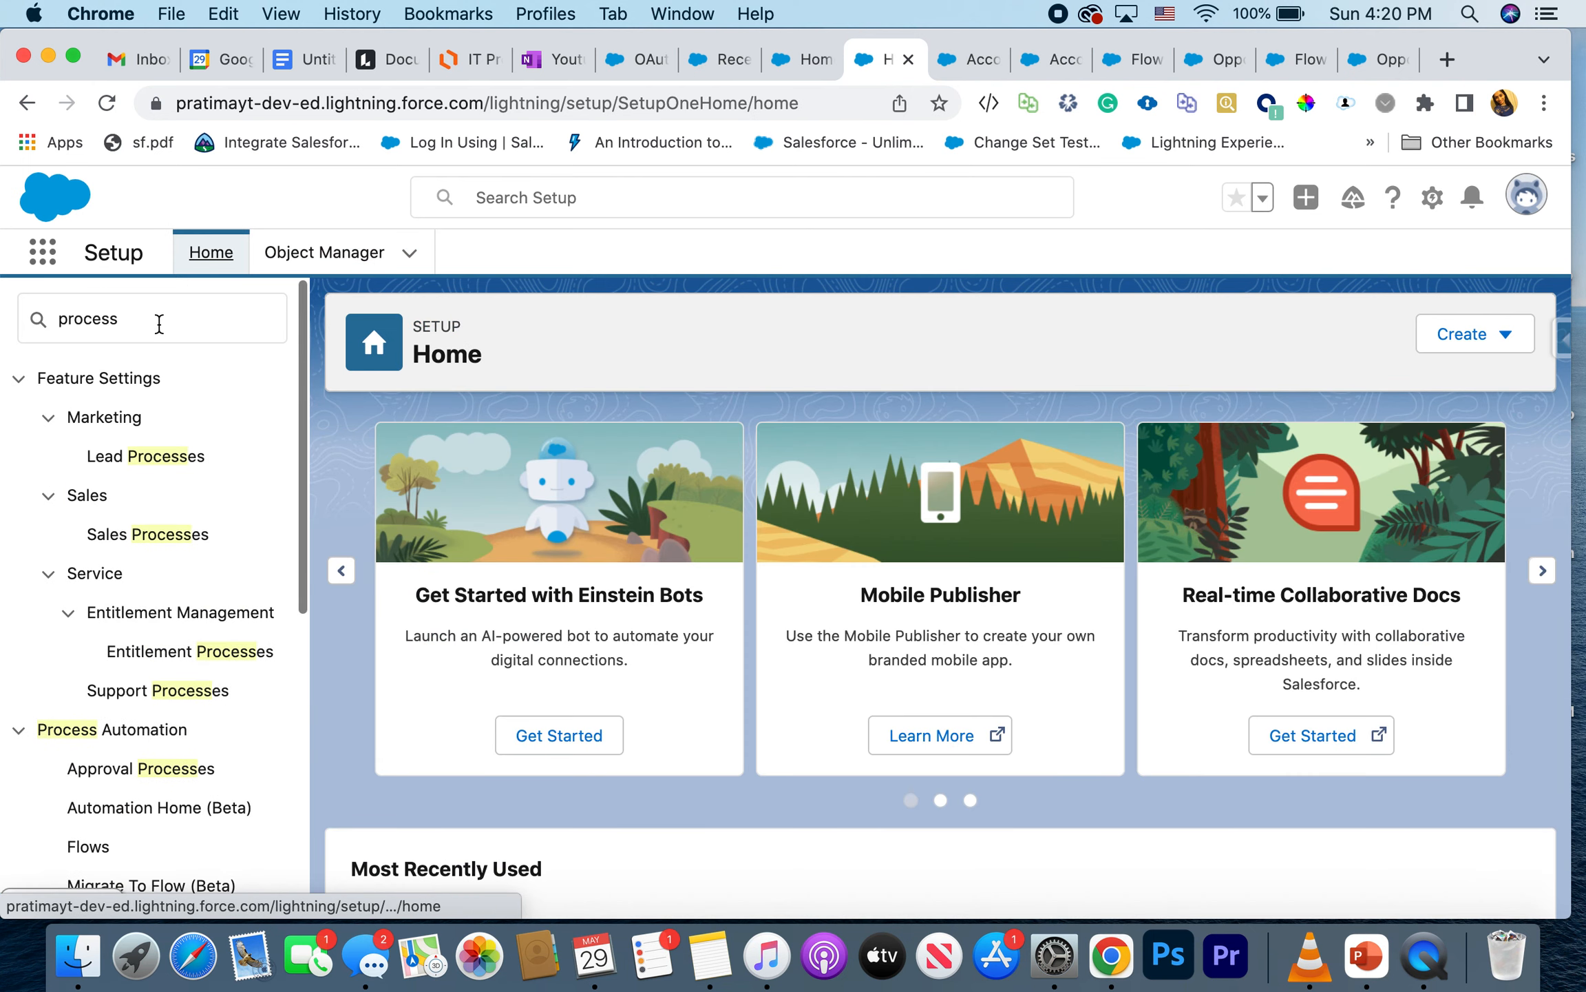
double_click(141, 323)
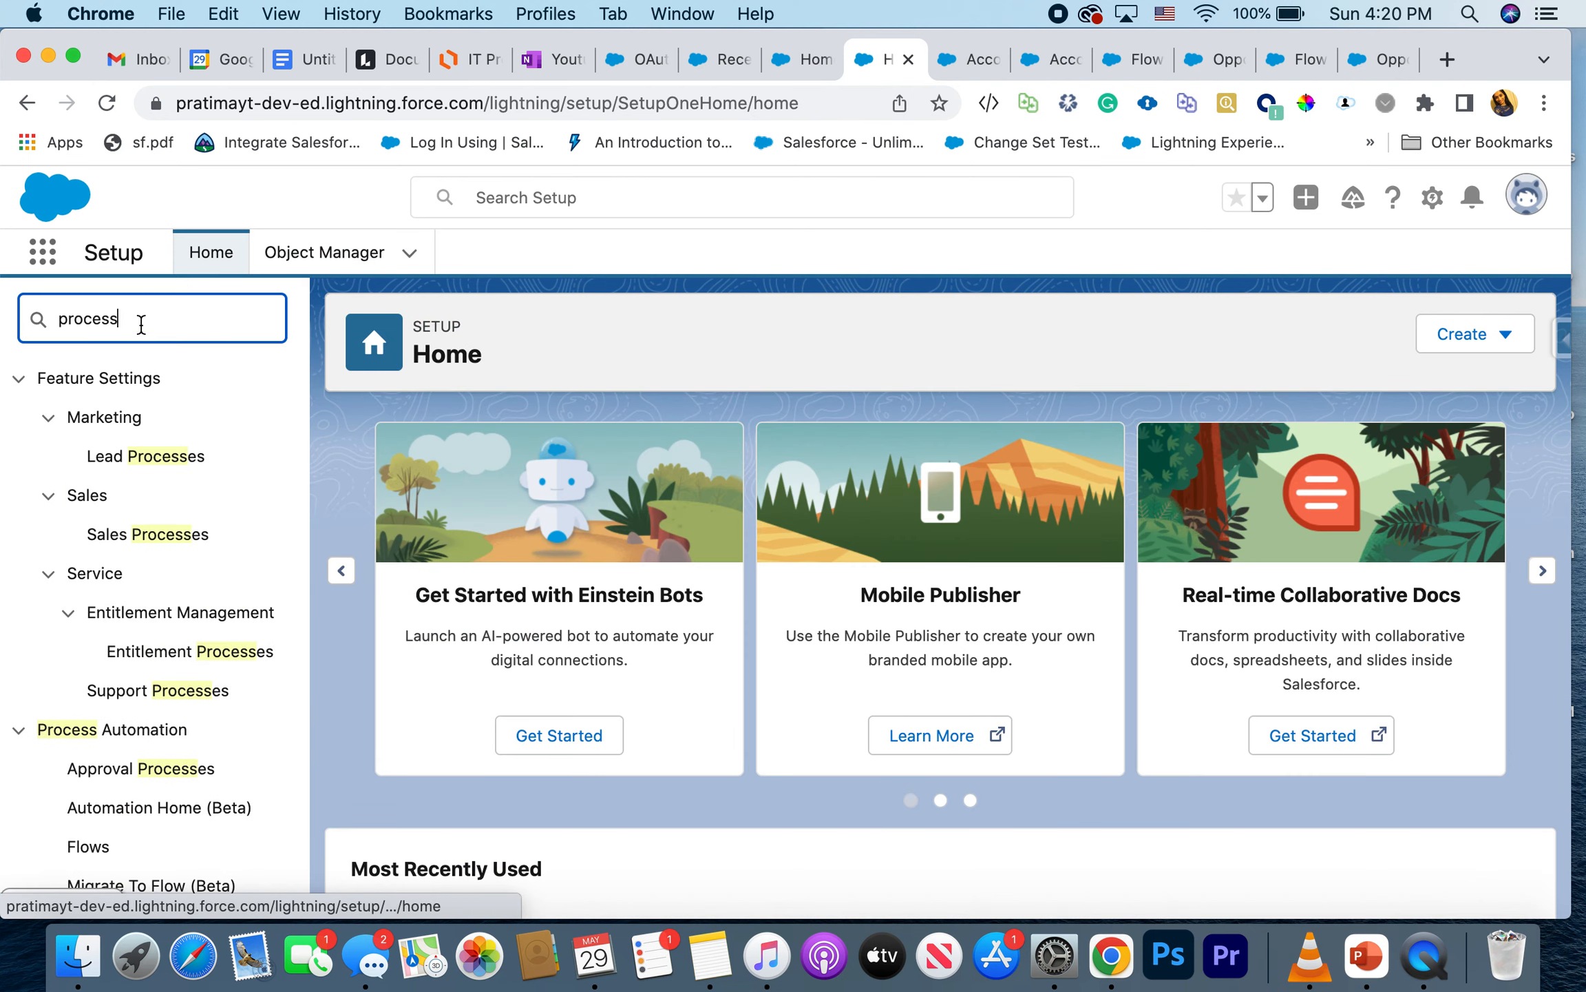
type("que")
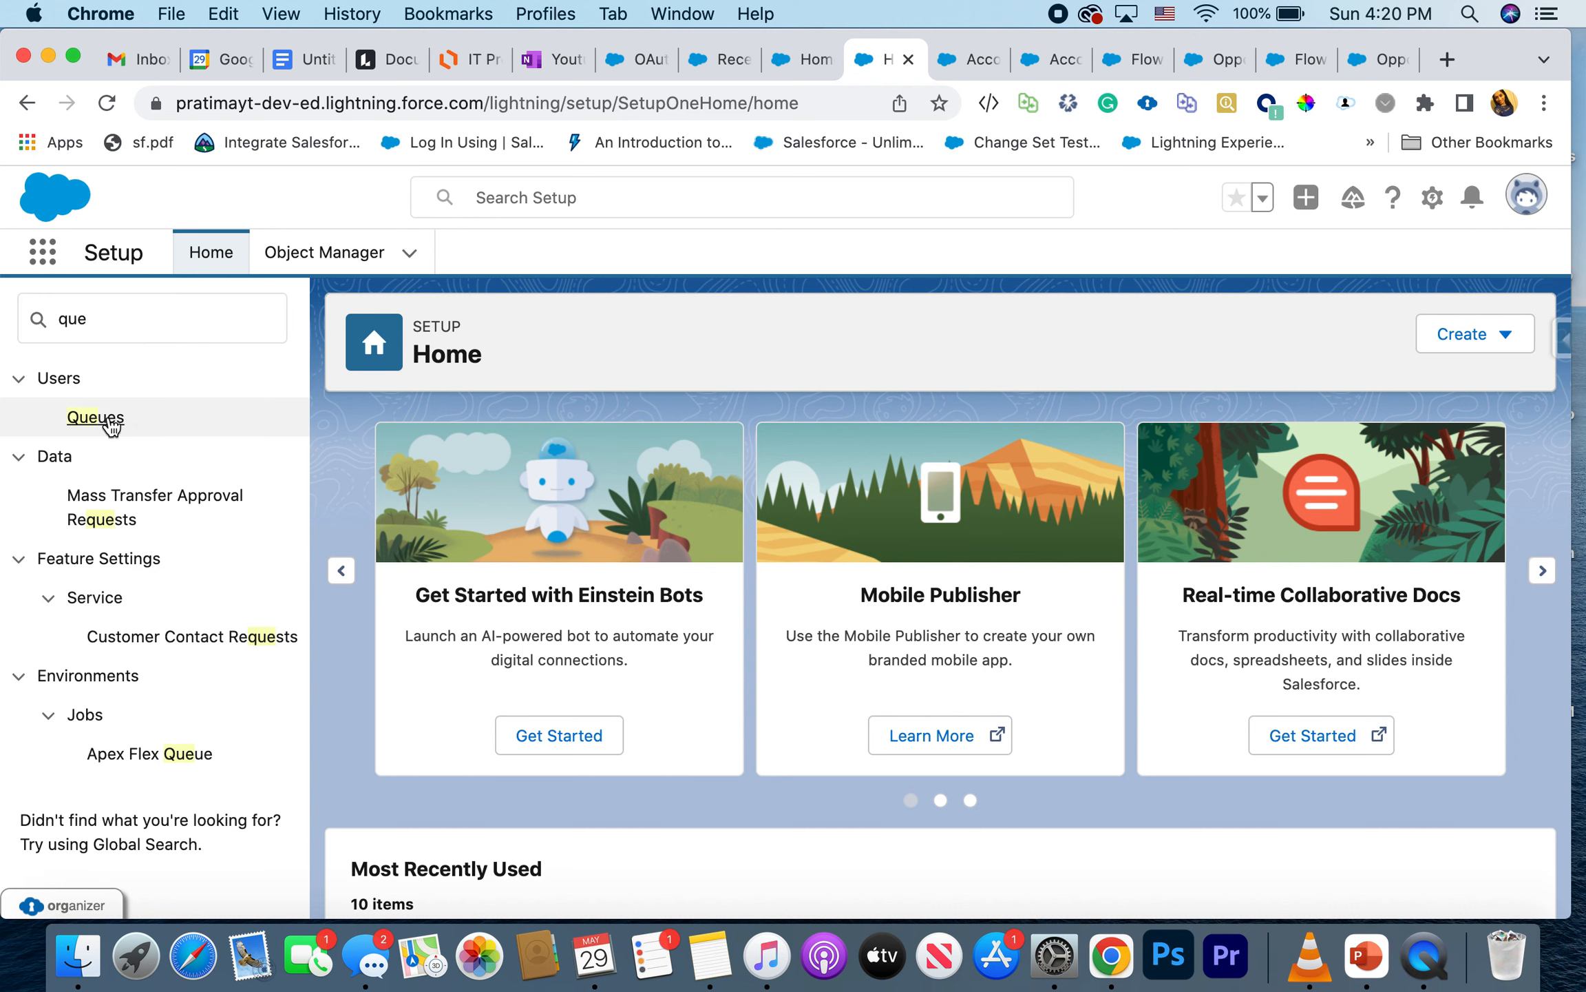
left_click(103, 418)
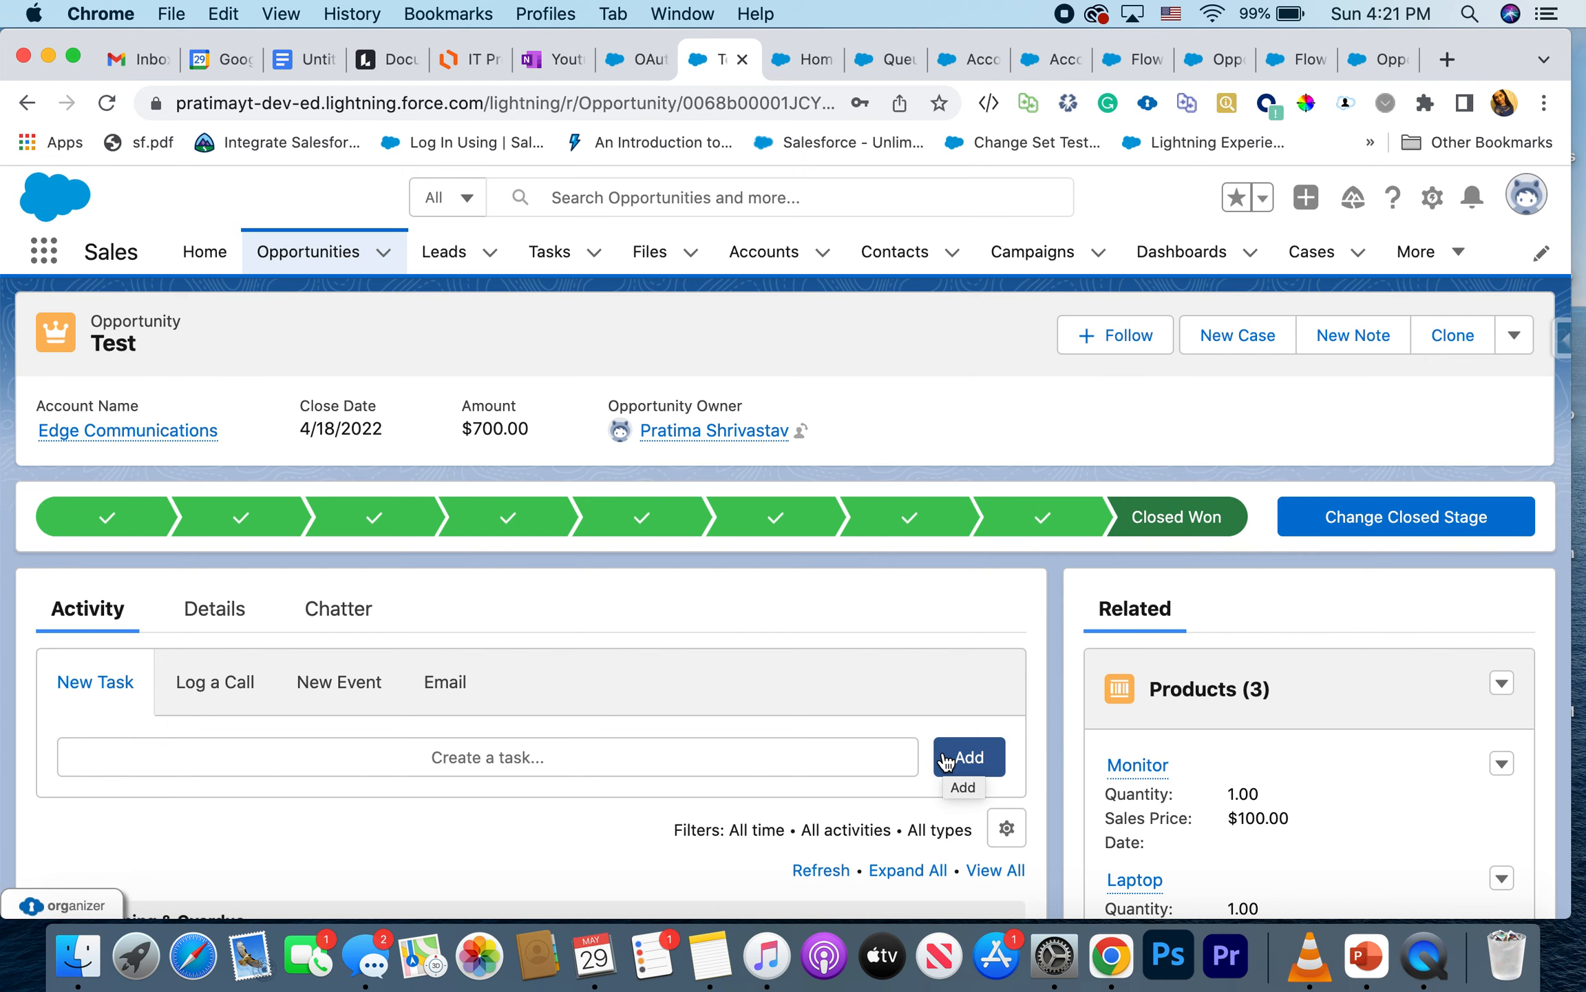
Step: Examine the products attached to the Test opportunity for Edge Communications
scroll(947, 761, "down", 5)
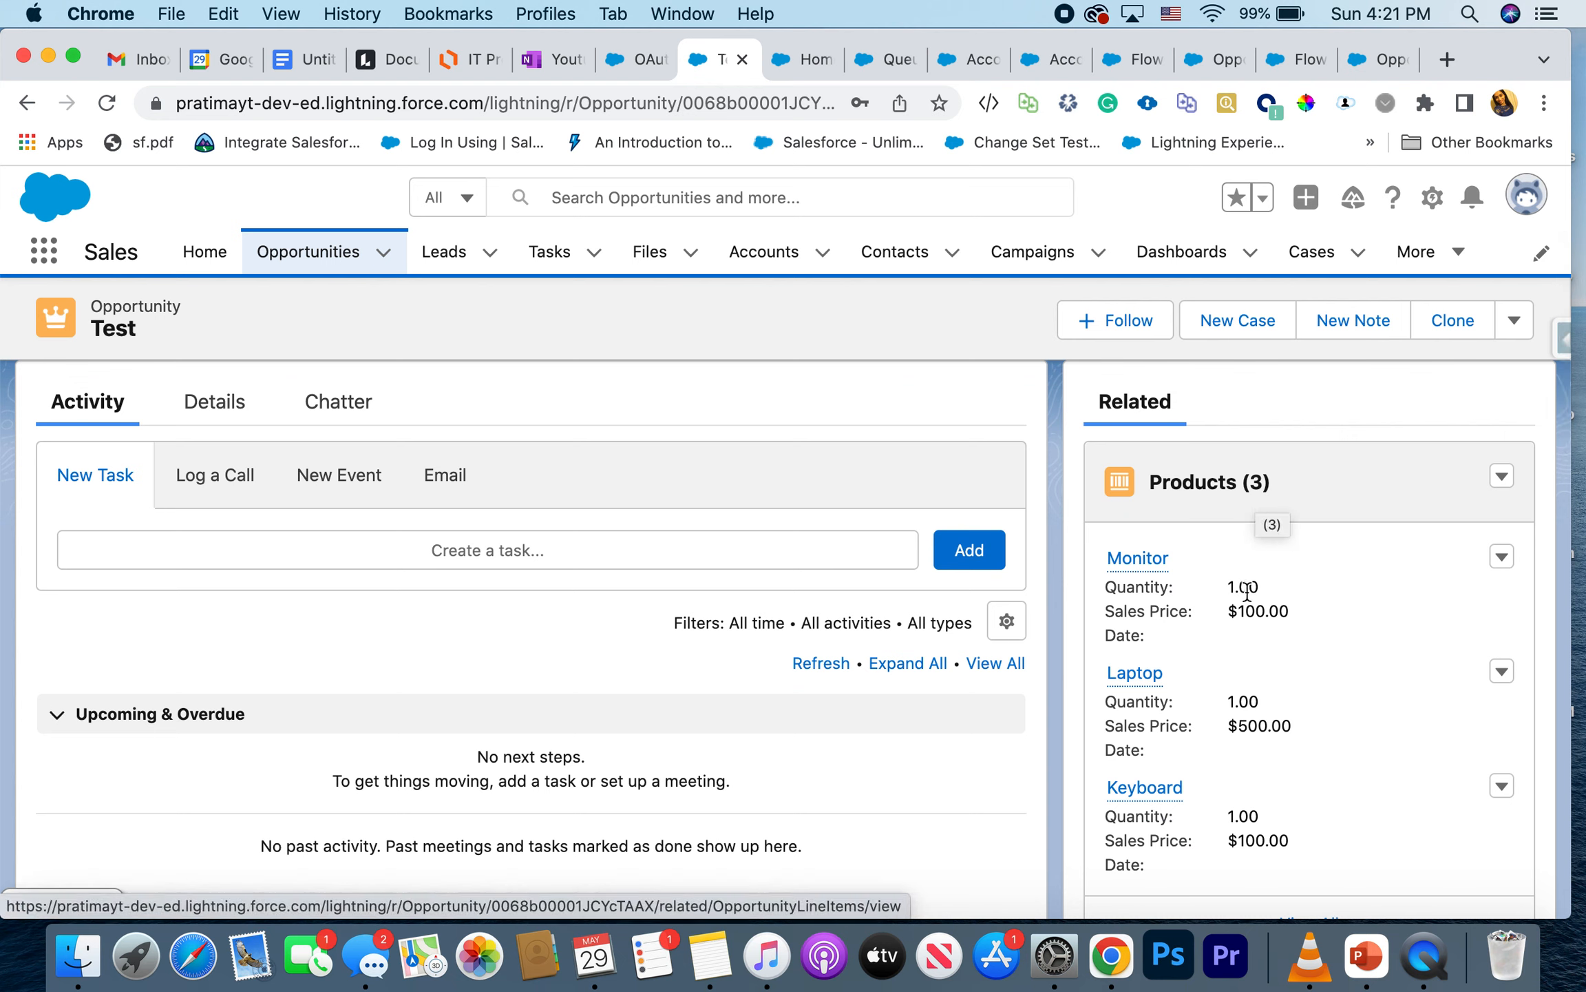
scroll(1247, 592, "down", 2)
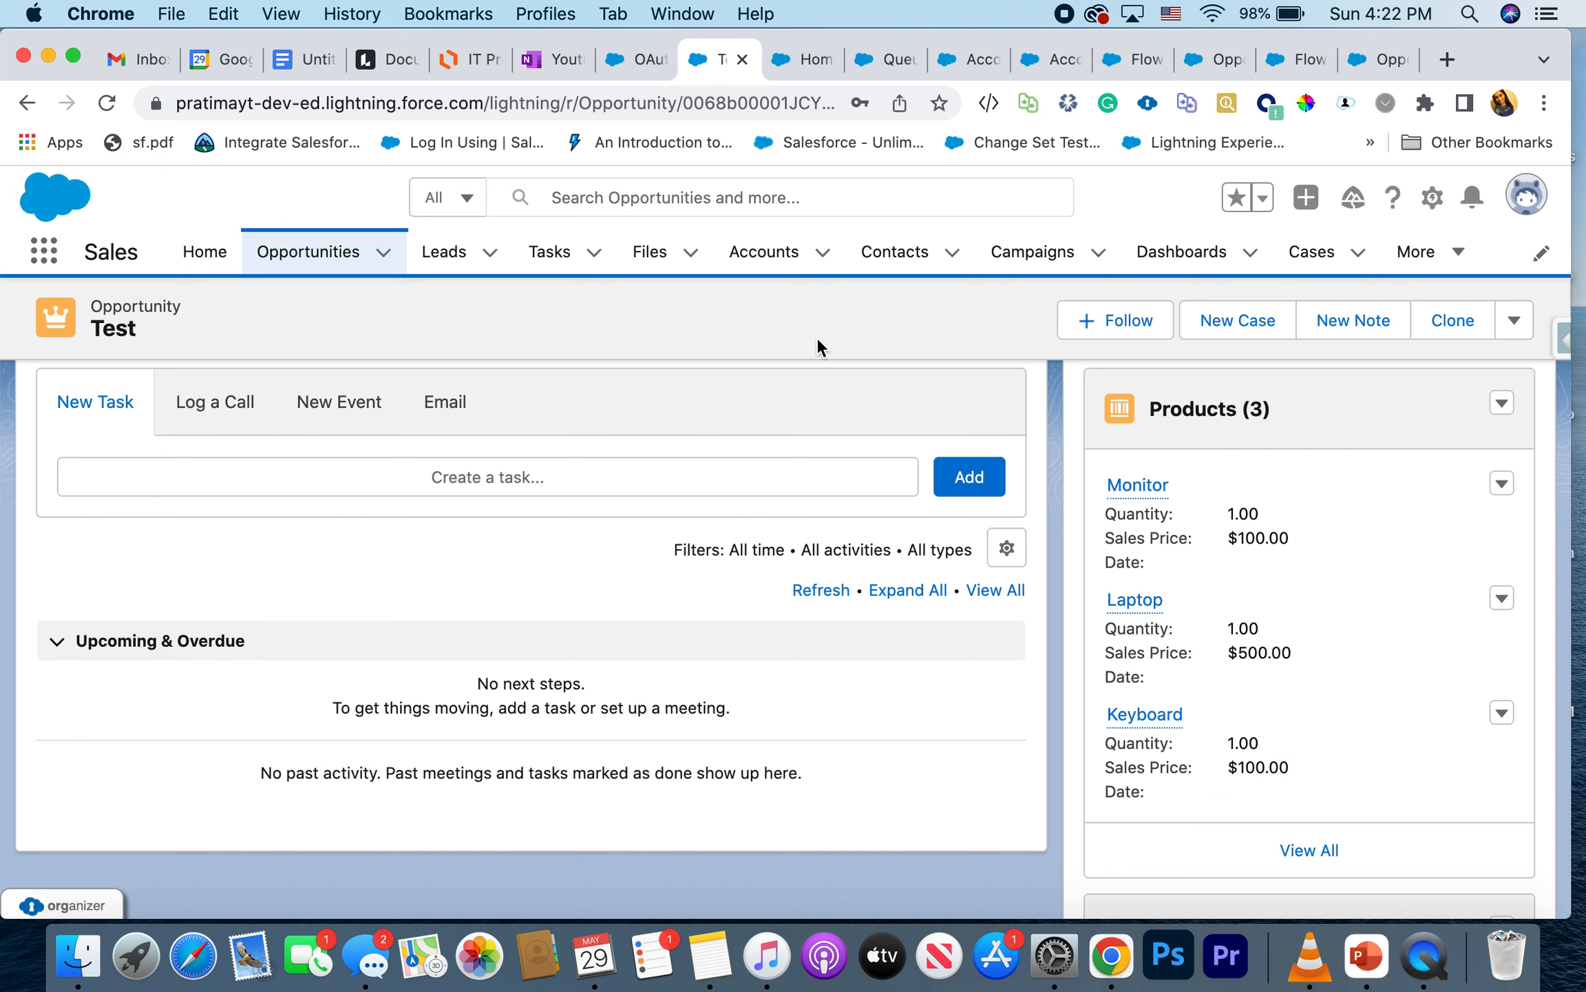
scroll(817, 337, "up", 5)
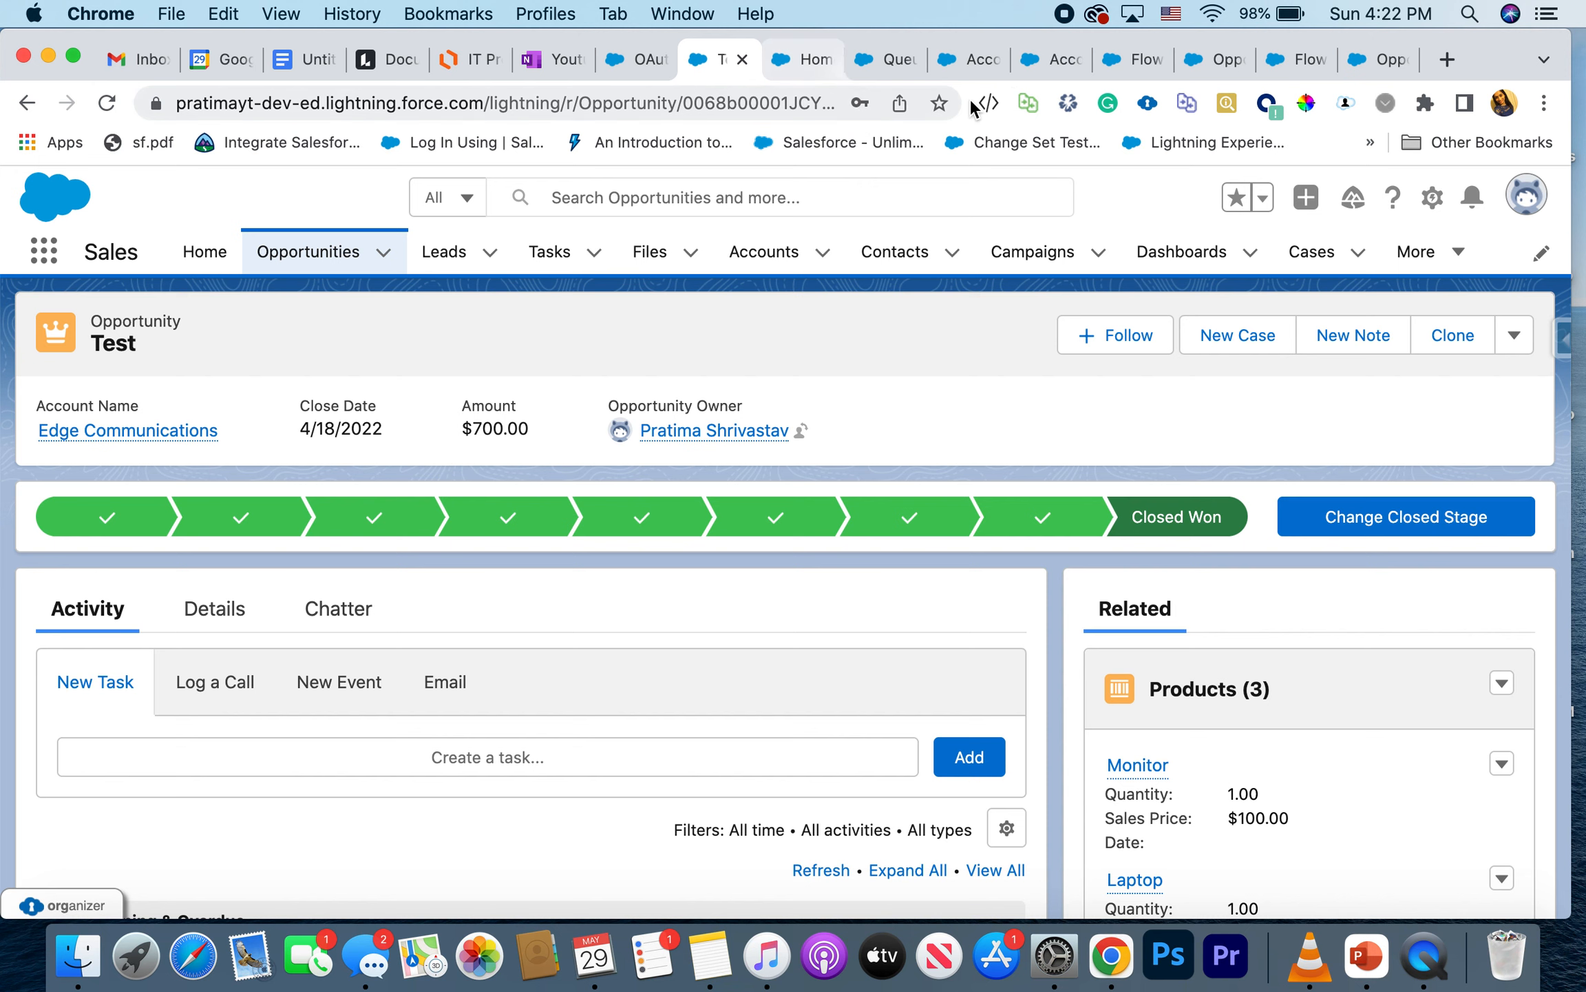
Step: Search Setup for "flow" and open the Flows page under Process Automation
left_click(766, 67)
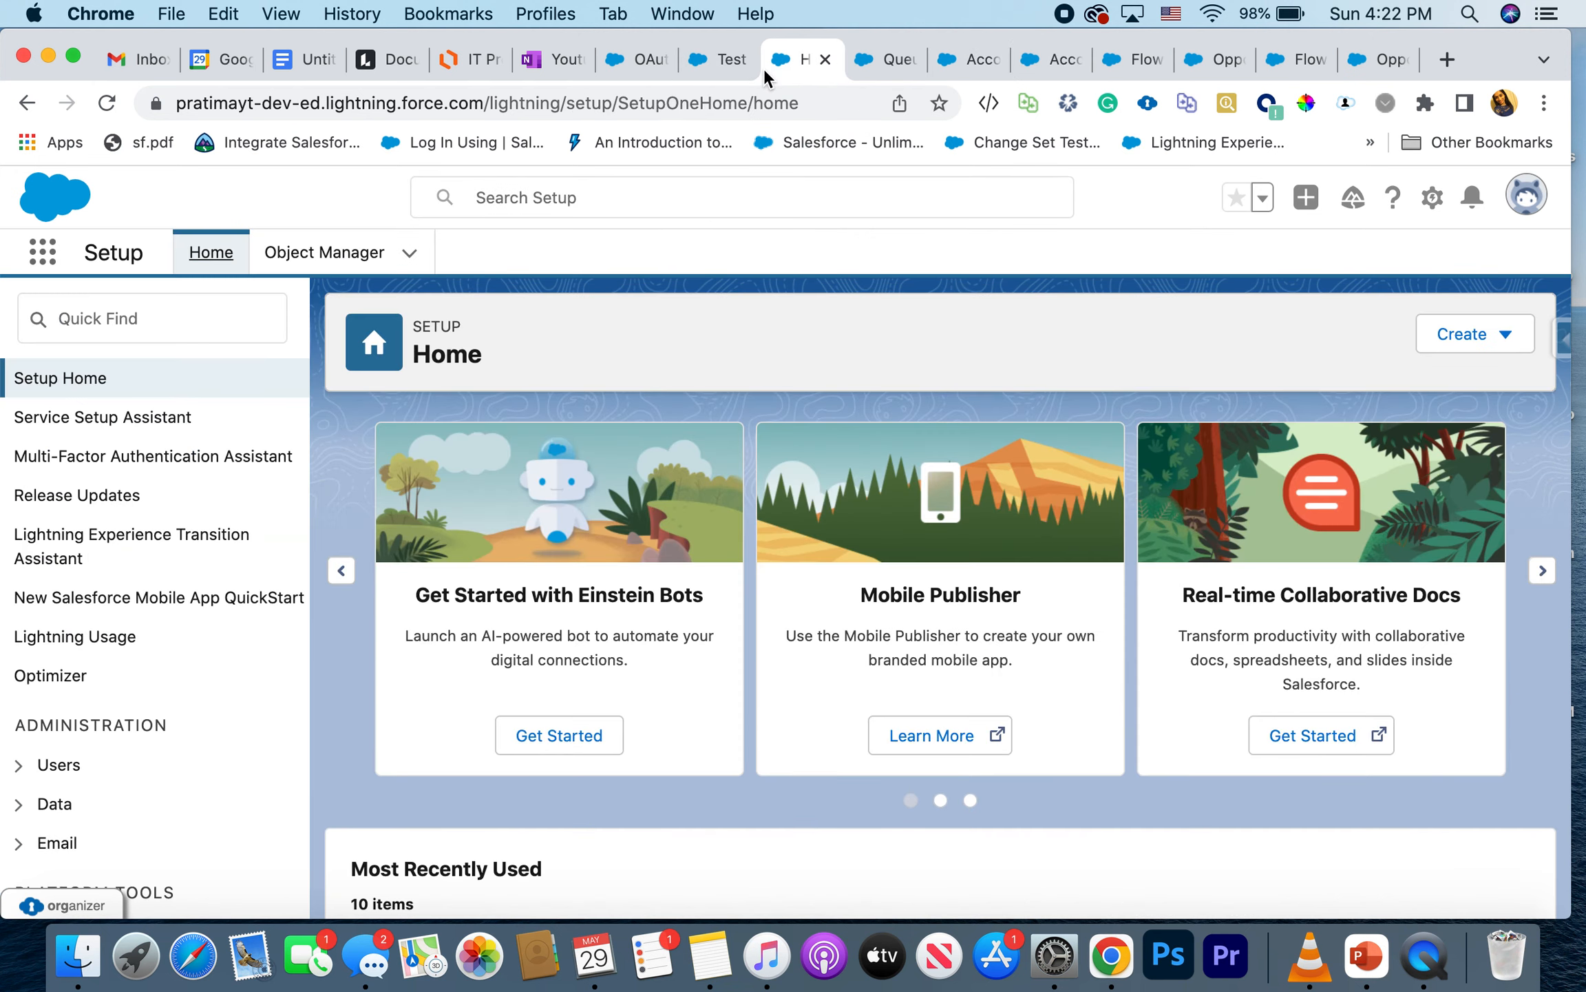
left_click(105, 318)
type("flow")
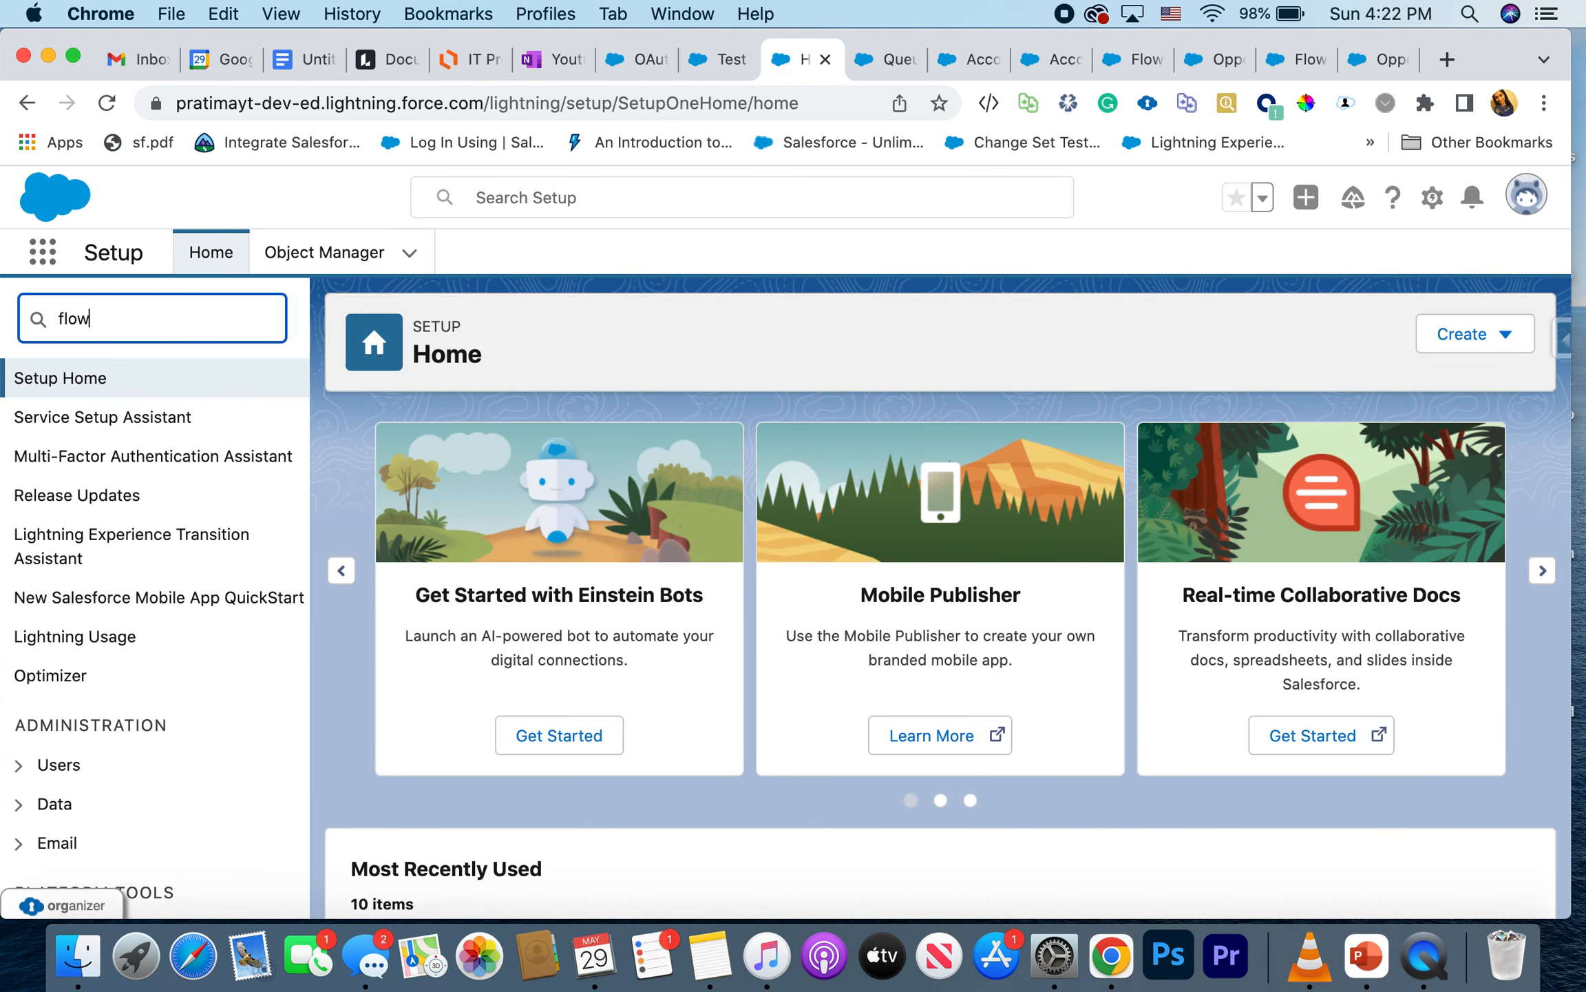
left_click(88, 578)
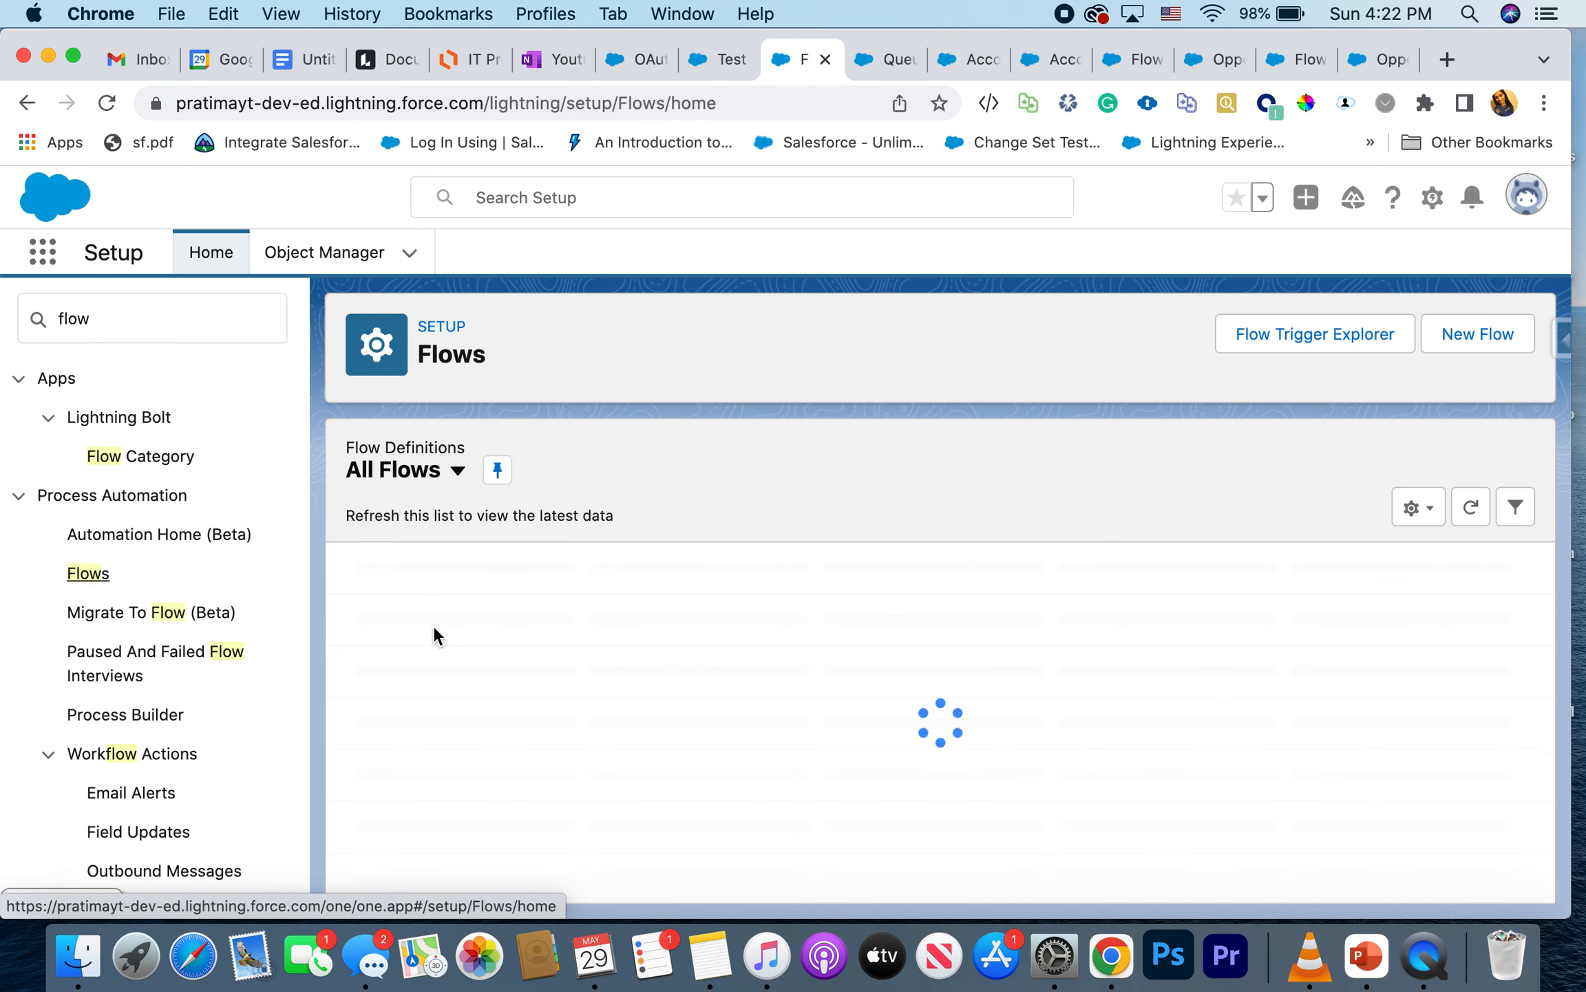
Step: Create a new Record-Triggered Flow
left_click(1479, 348)
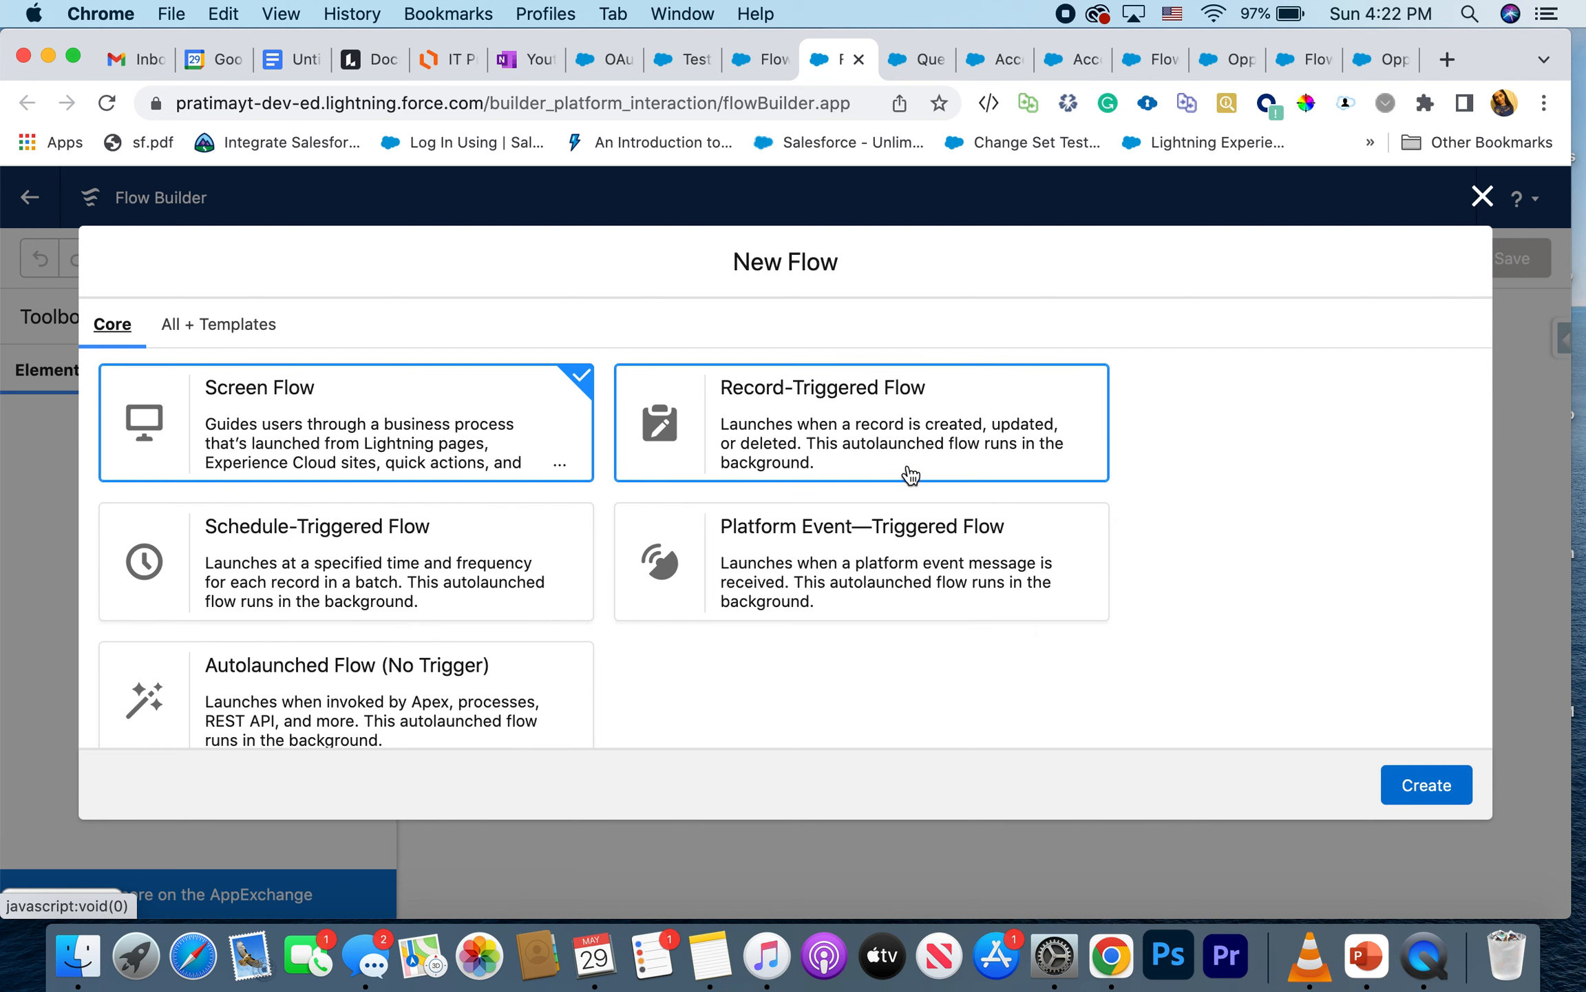
left_click(935, 444)
left_click(1431, 789)
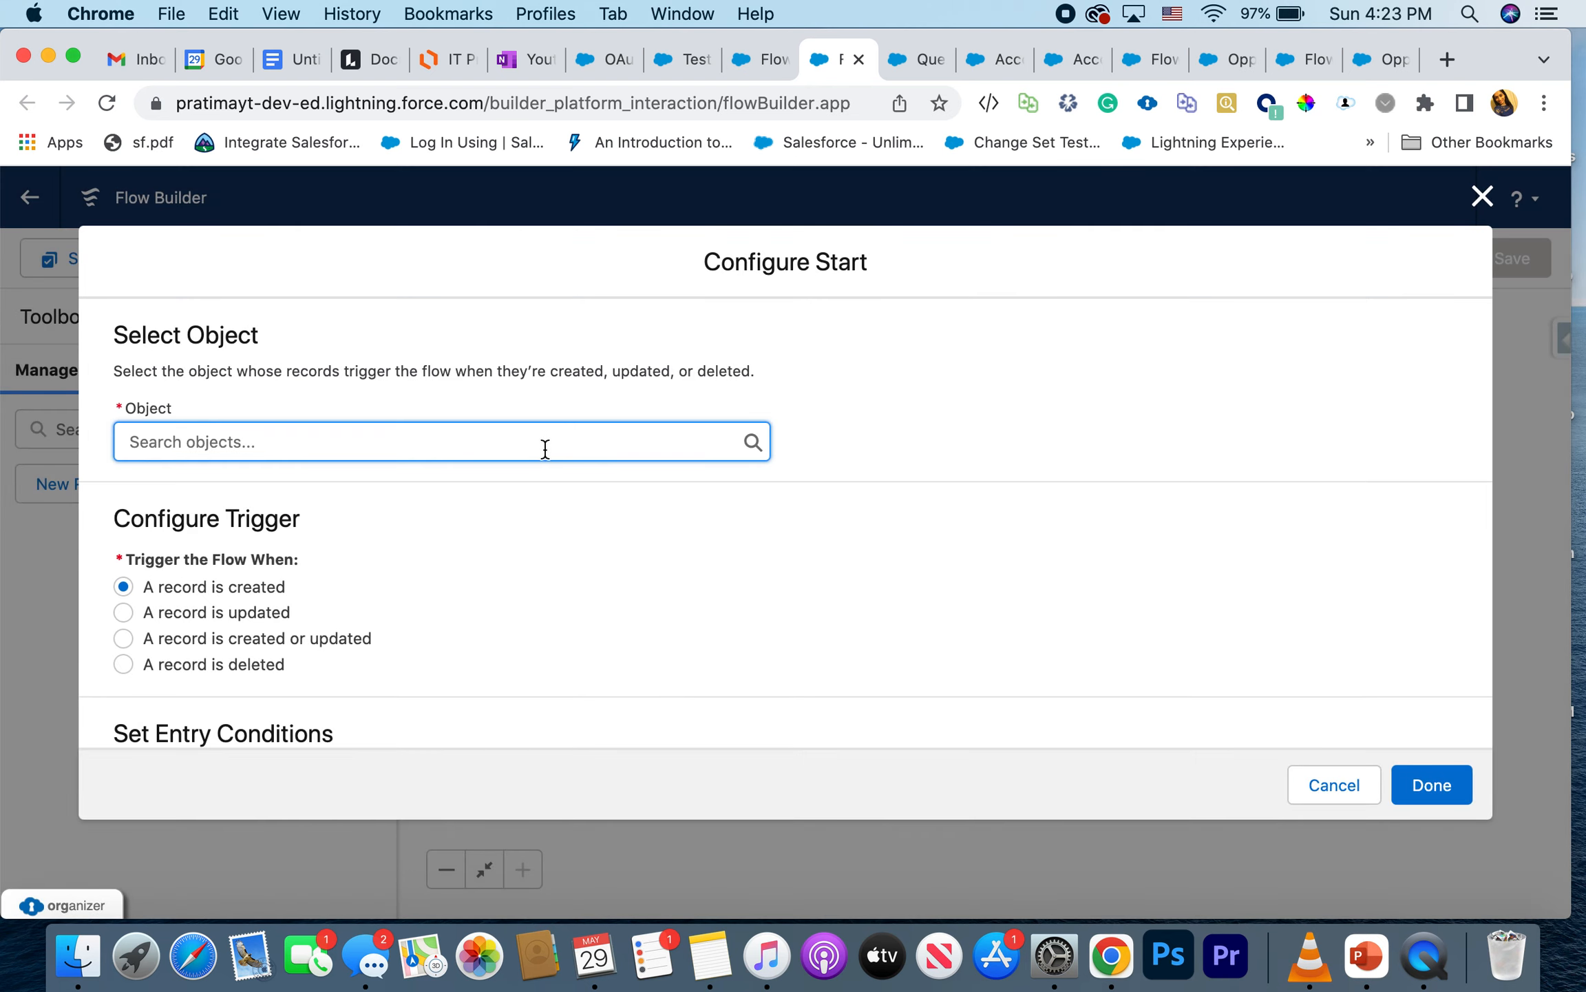
Step: Set Opportunity as the flow's triggering object and trigger the flow when a record is updated
left_click(544, 448)
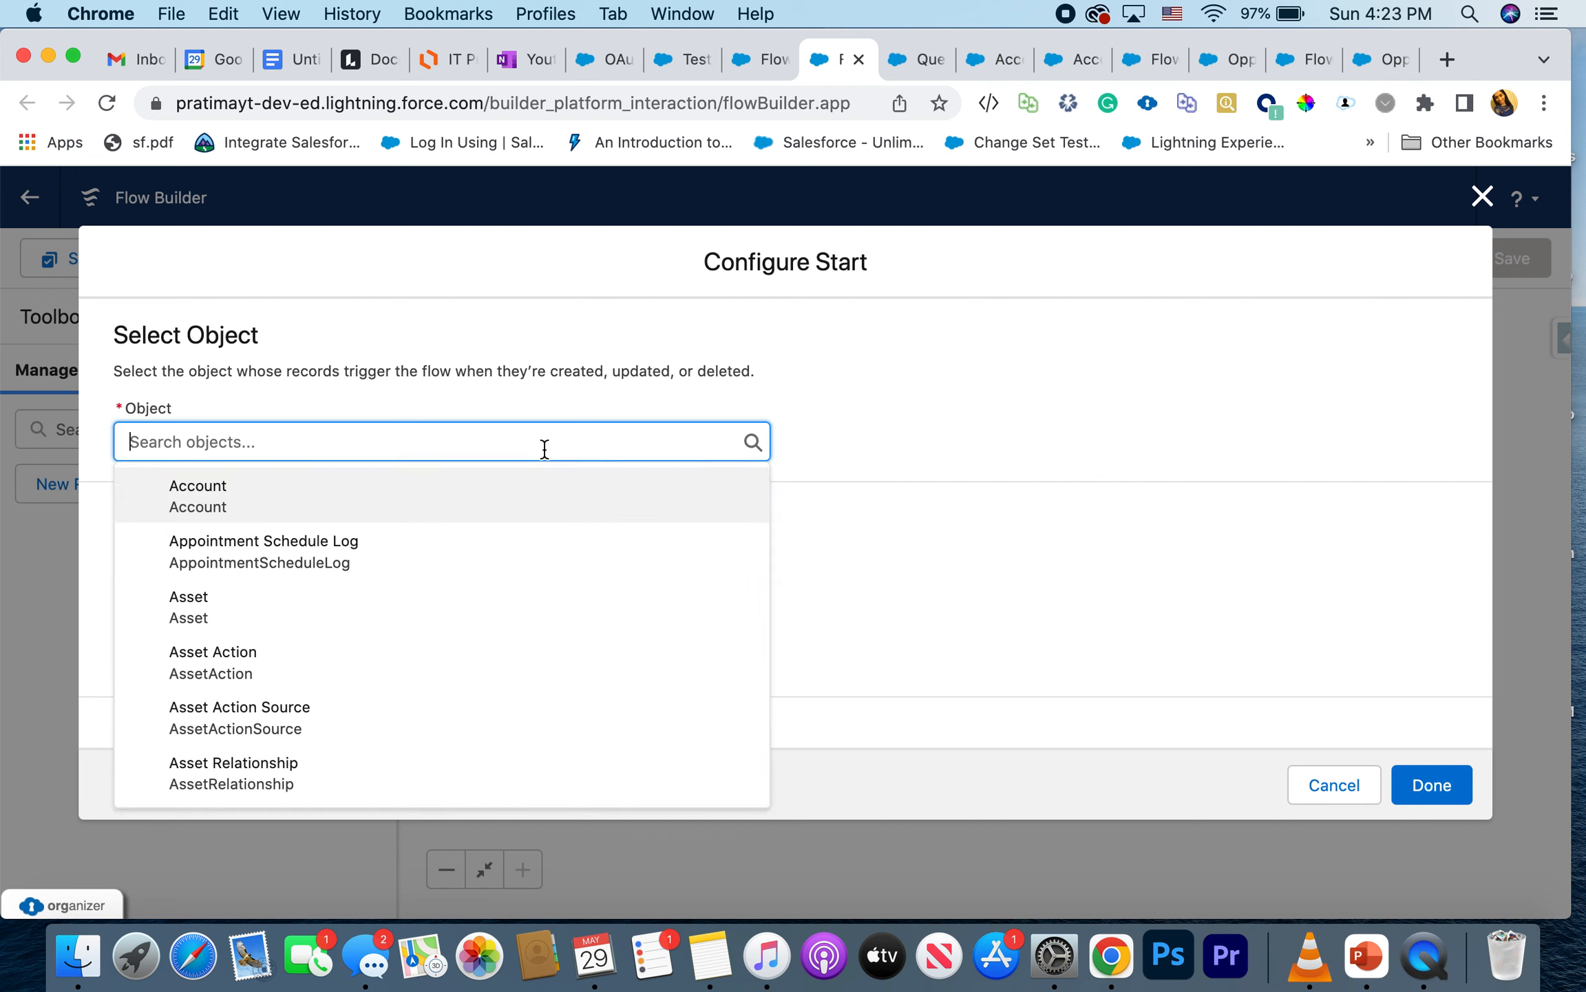
type("oppo")
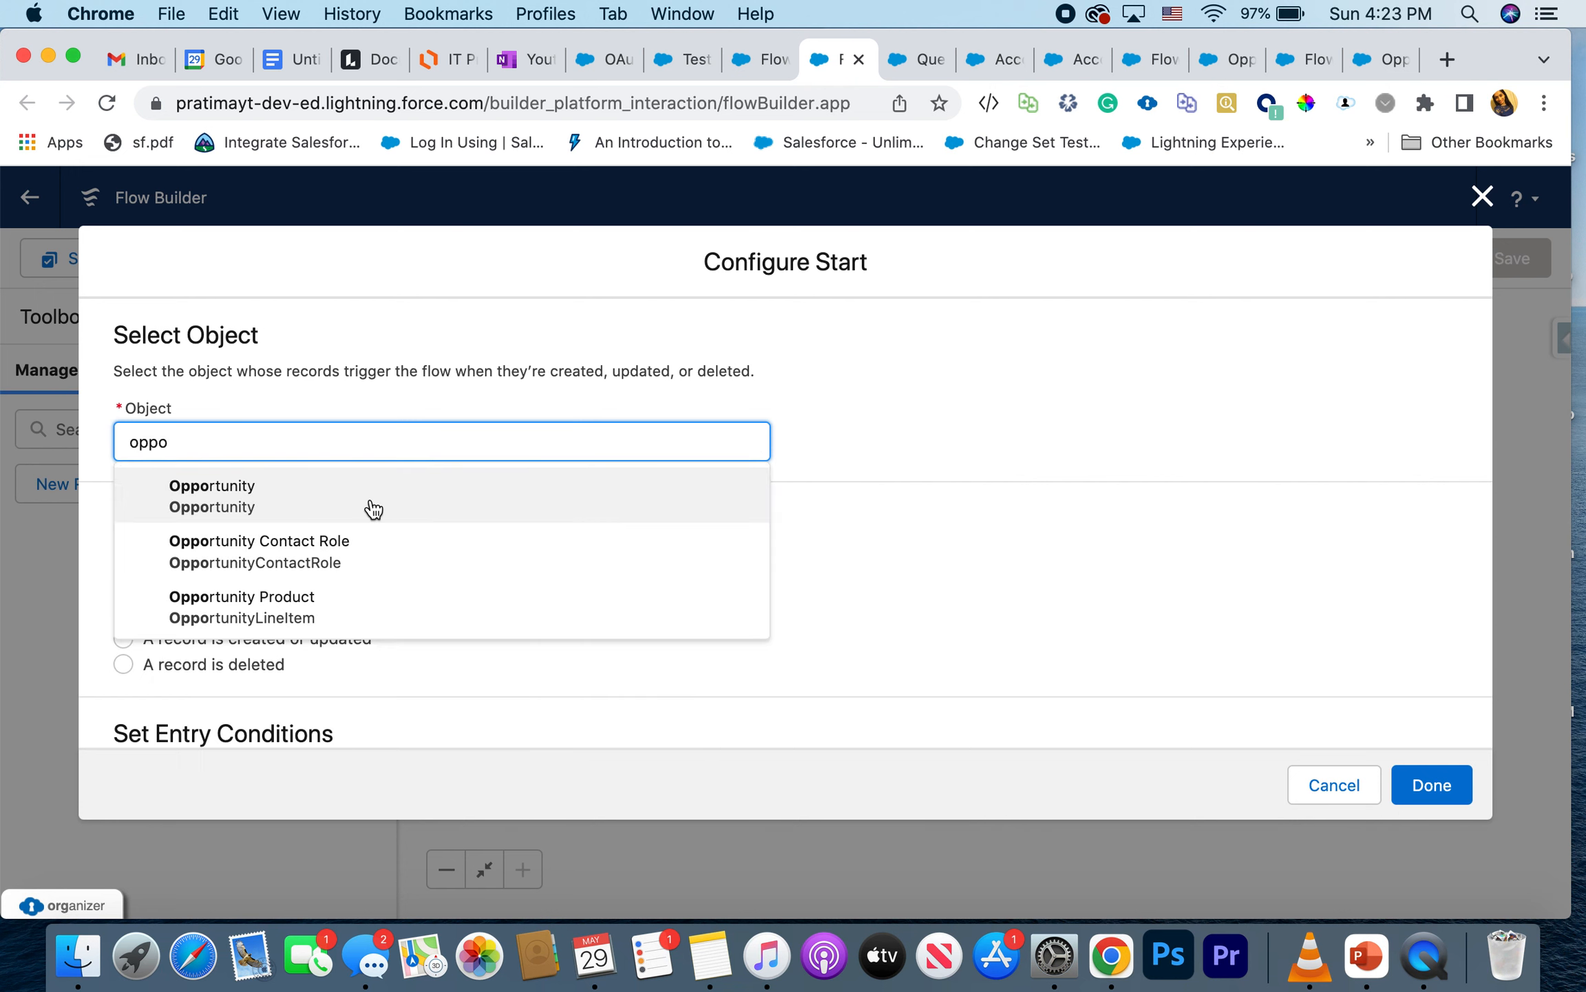
left_click(371, 503)
scroll(374, 534, "down", 3)
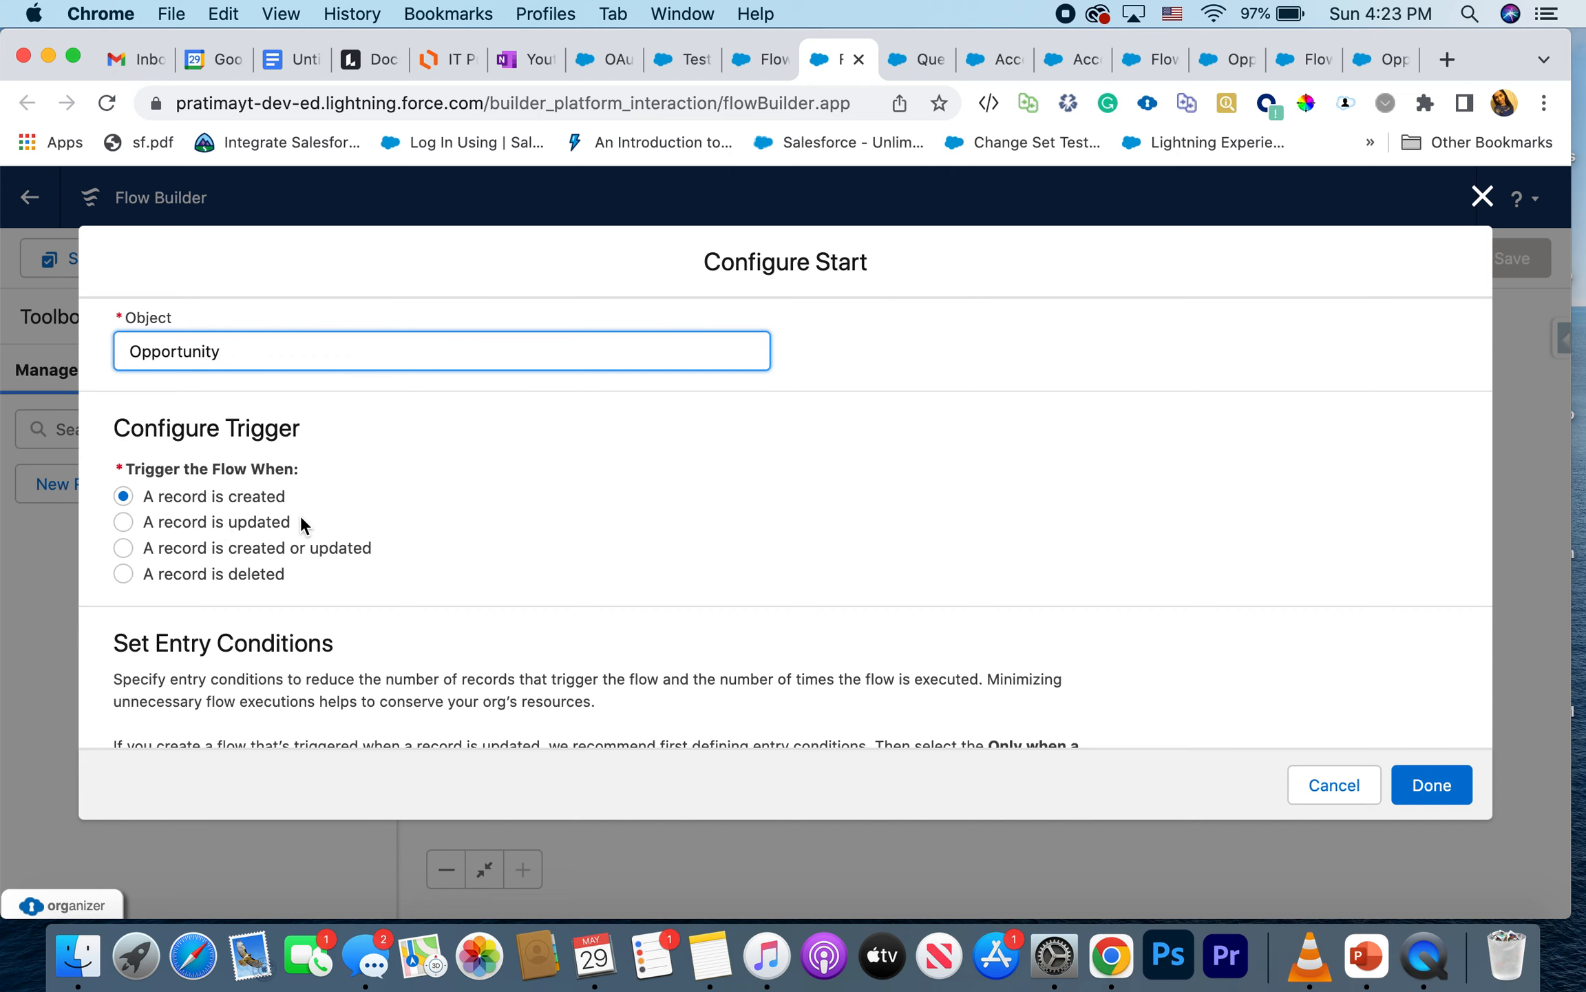
left_click(129, 516)
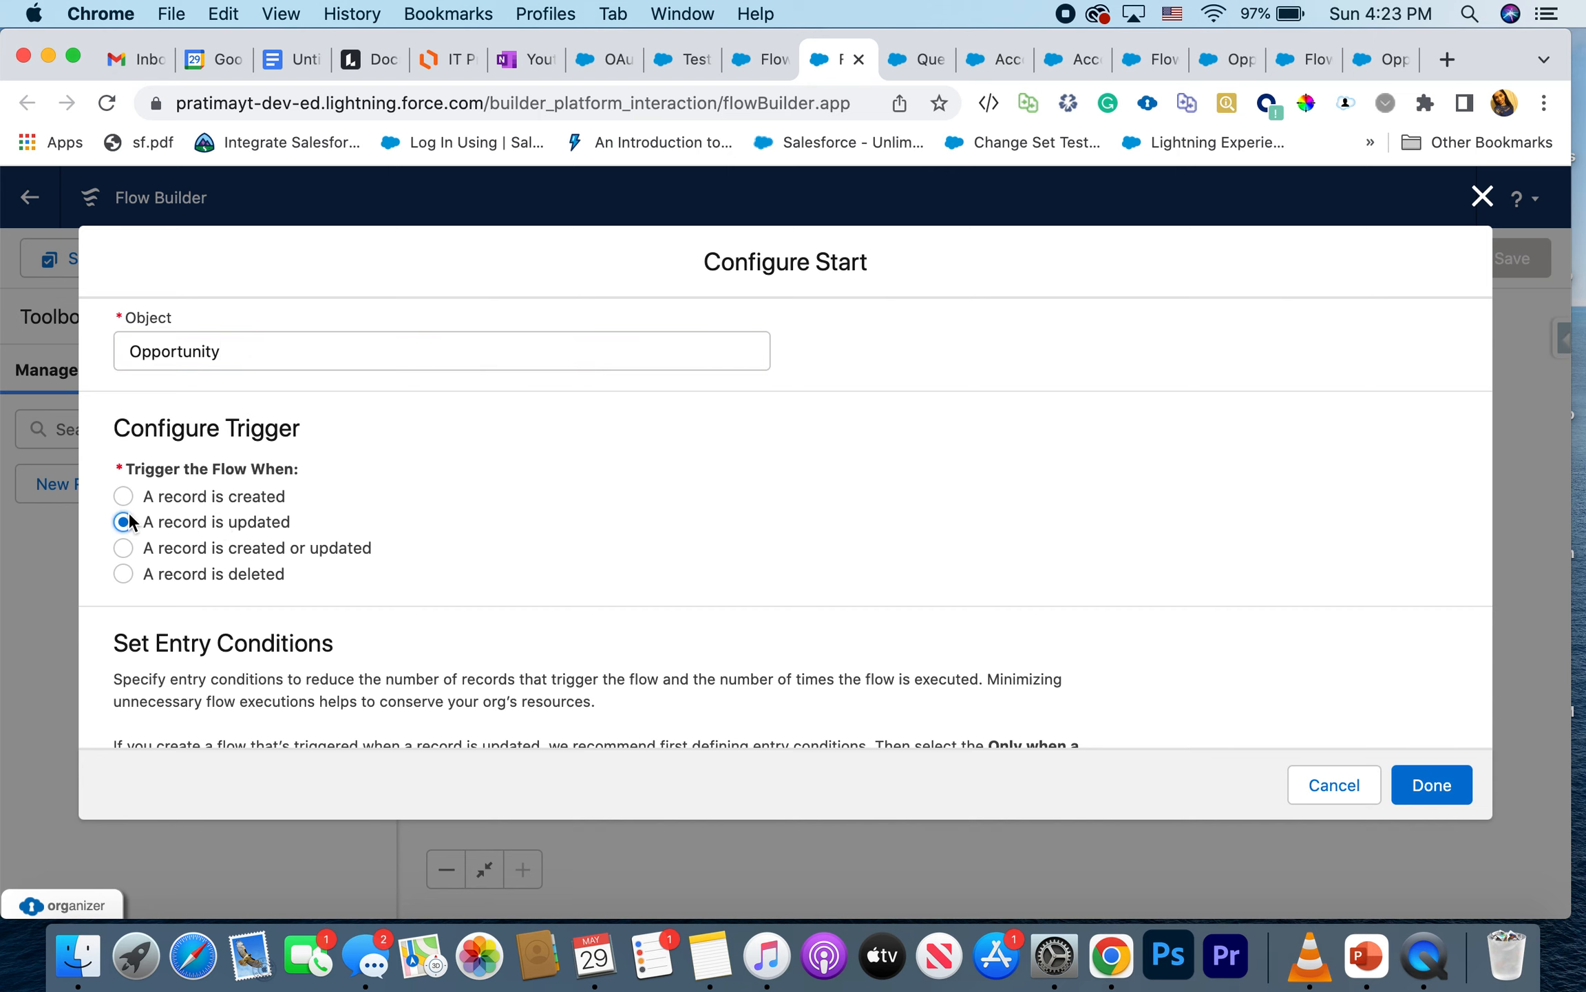
Step: Set the entry condition requirements to All Conditions Are Met (AND), with StageName Equals Closed Won
scroll(311, 609, "down", 4)
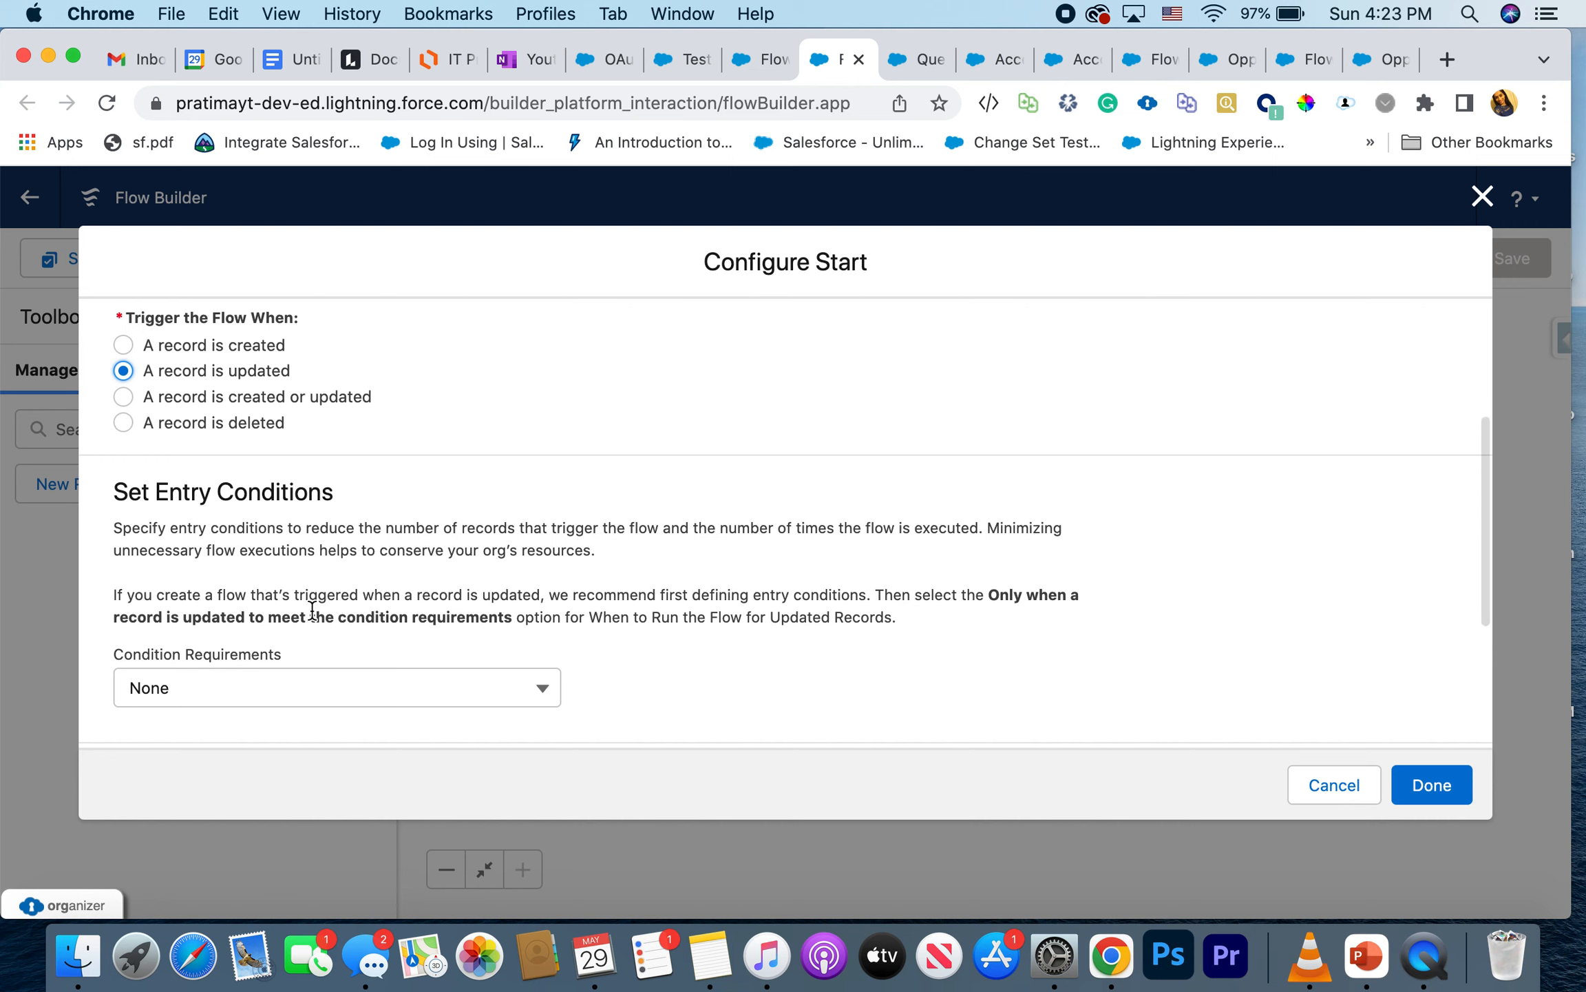
scroll(311, 609, "down", 5)
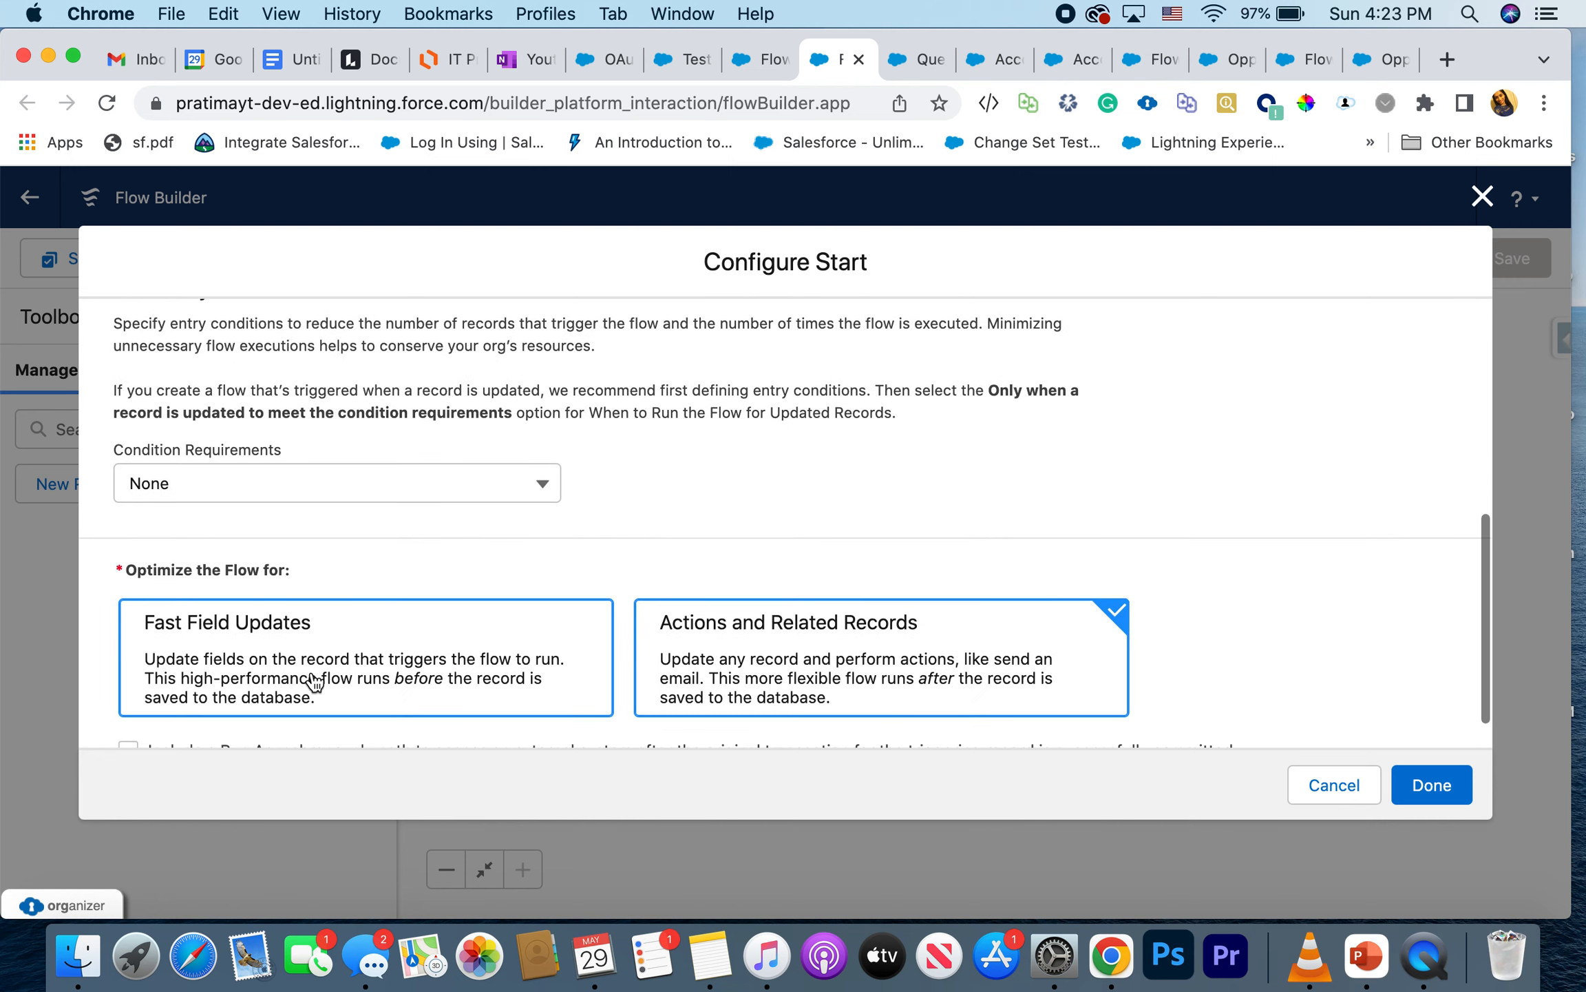
left_click(531, 481)
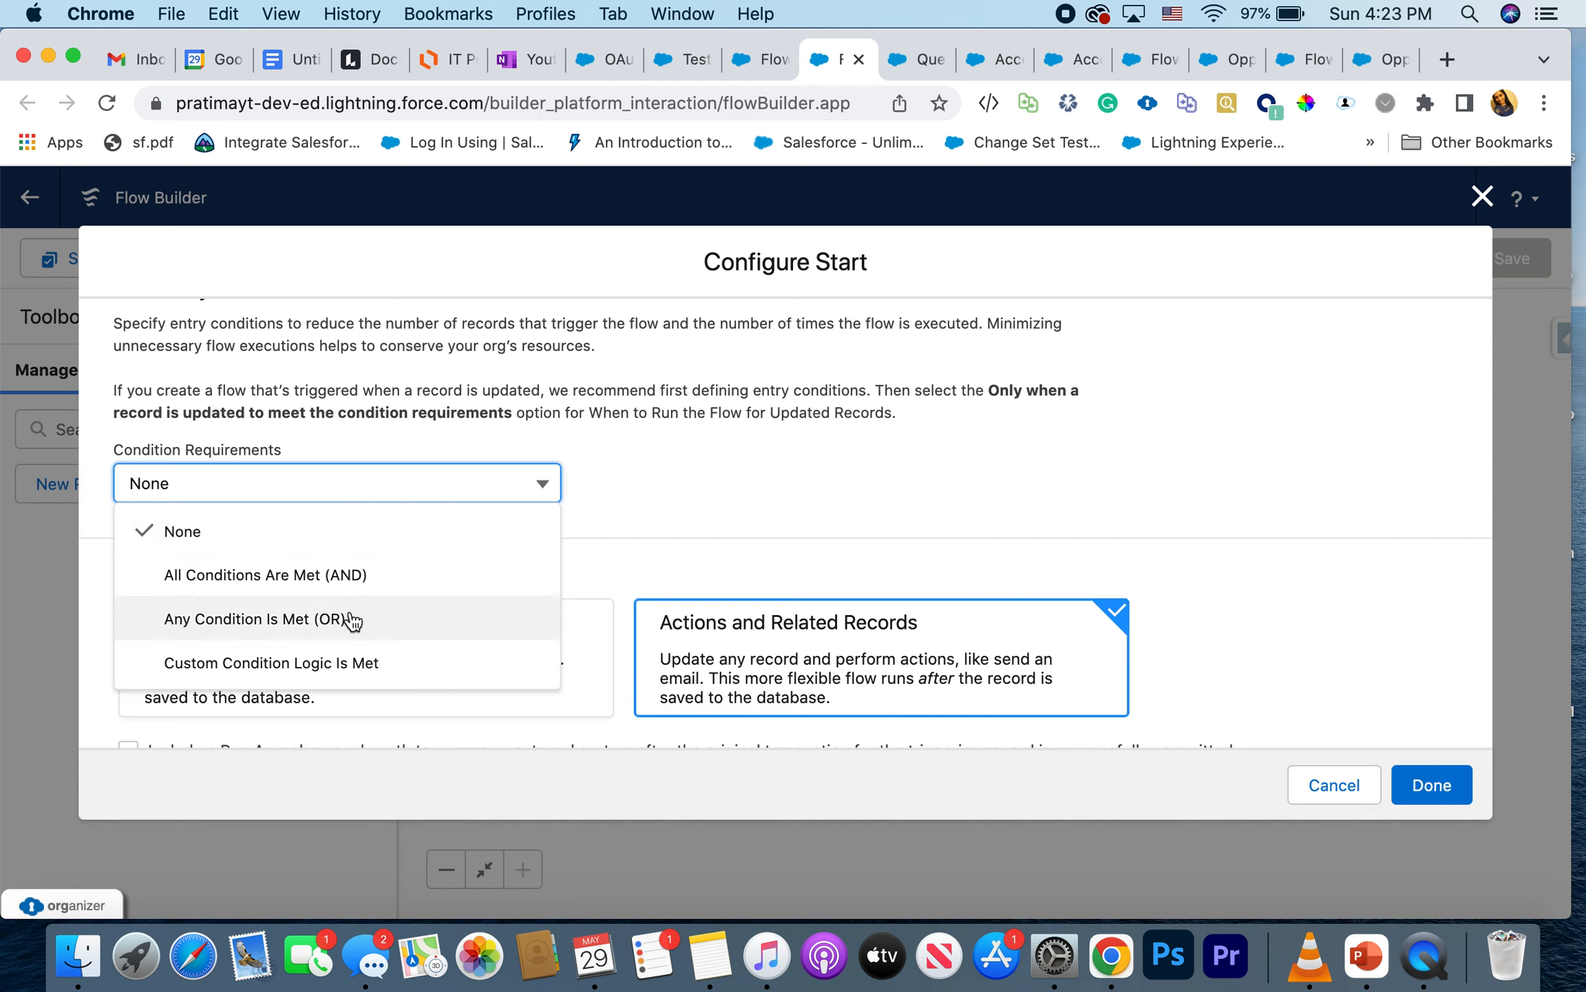
left_click(342, 580)
left_click(368, 579)
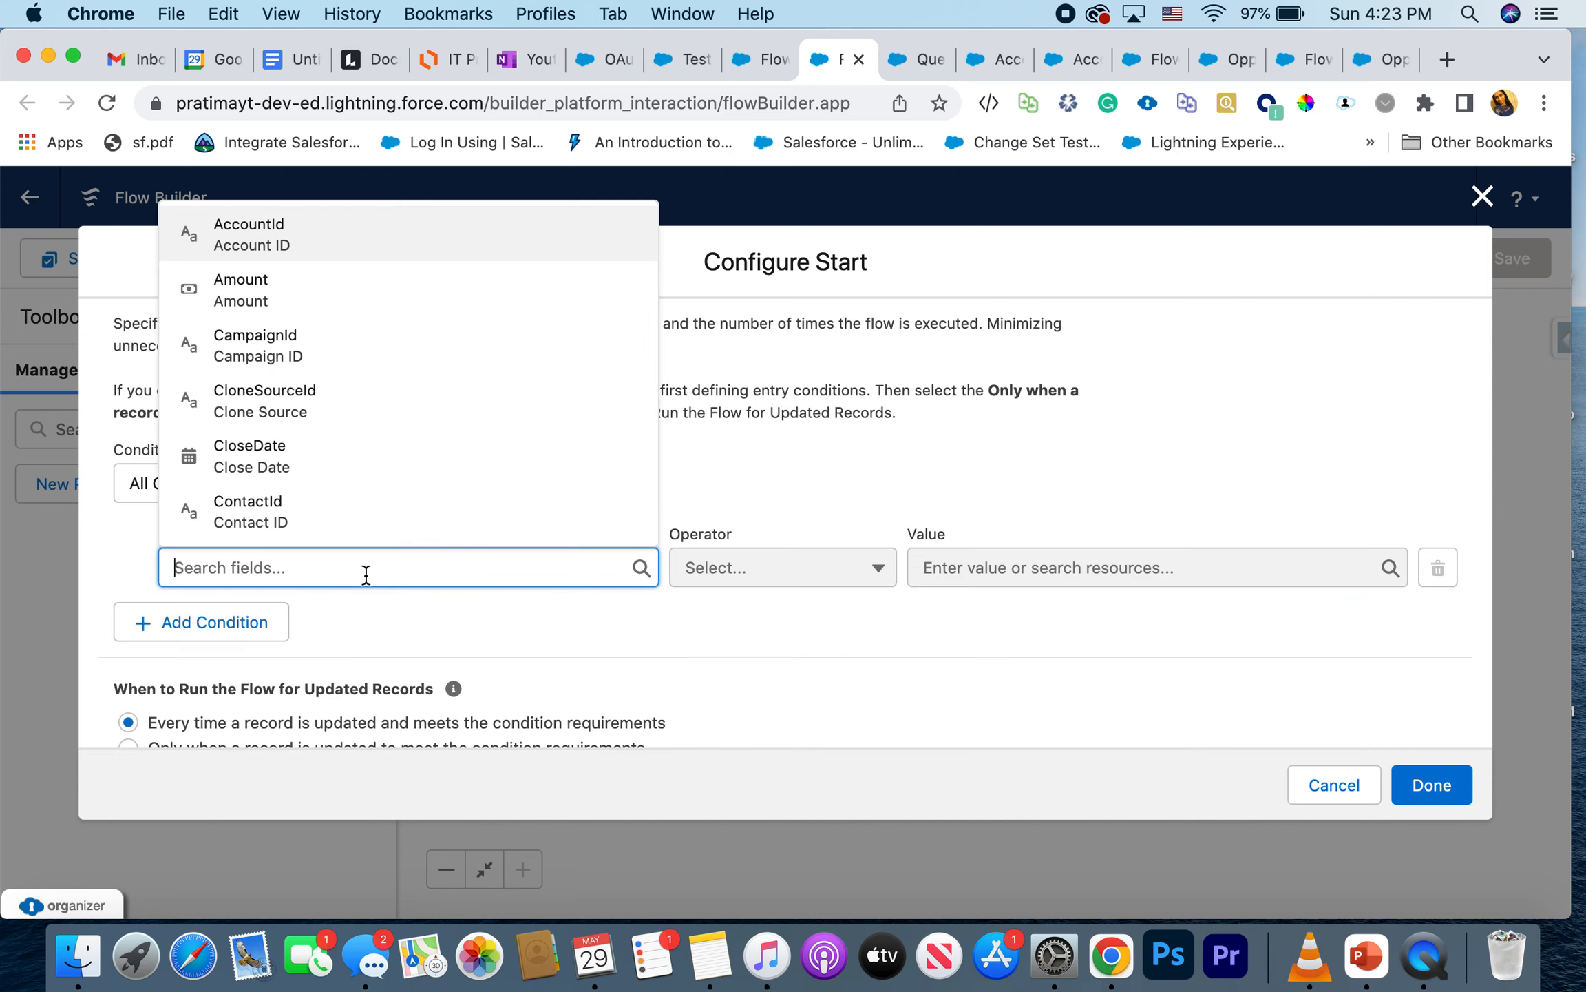
type("stage")
left_click(357, 511)
left_click(966, 567)
type("clos")
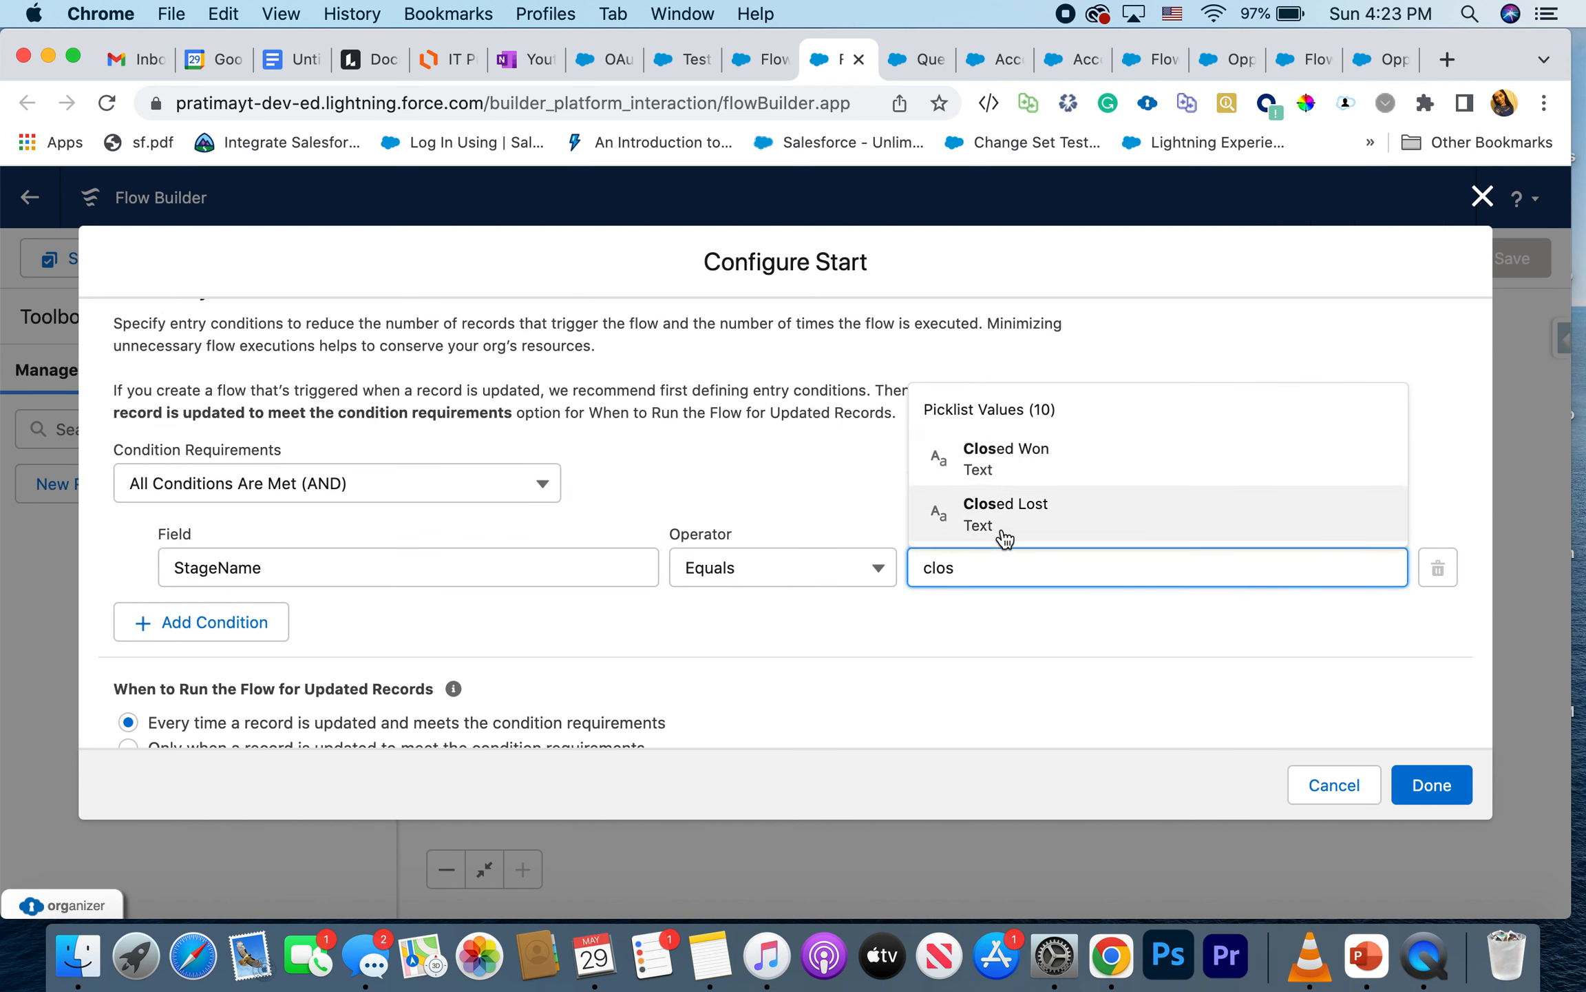
left_click(1010, 482)
Step: Run the flow every time a record is updated and meets the condition requirements, and finish the start configuration
scroll(986, 685, "down", 3)
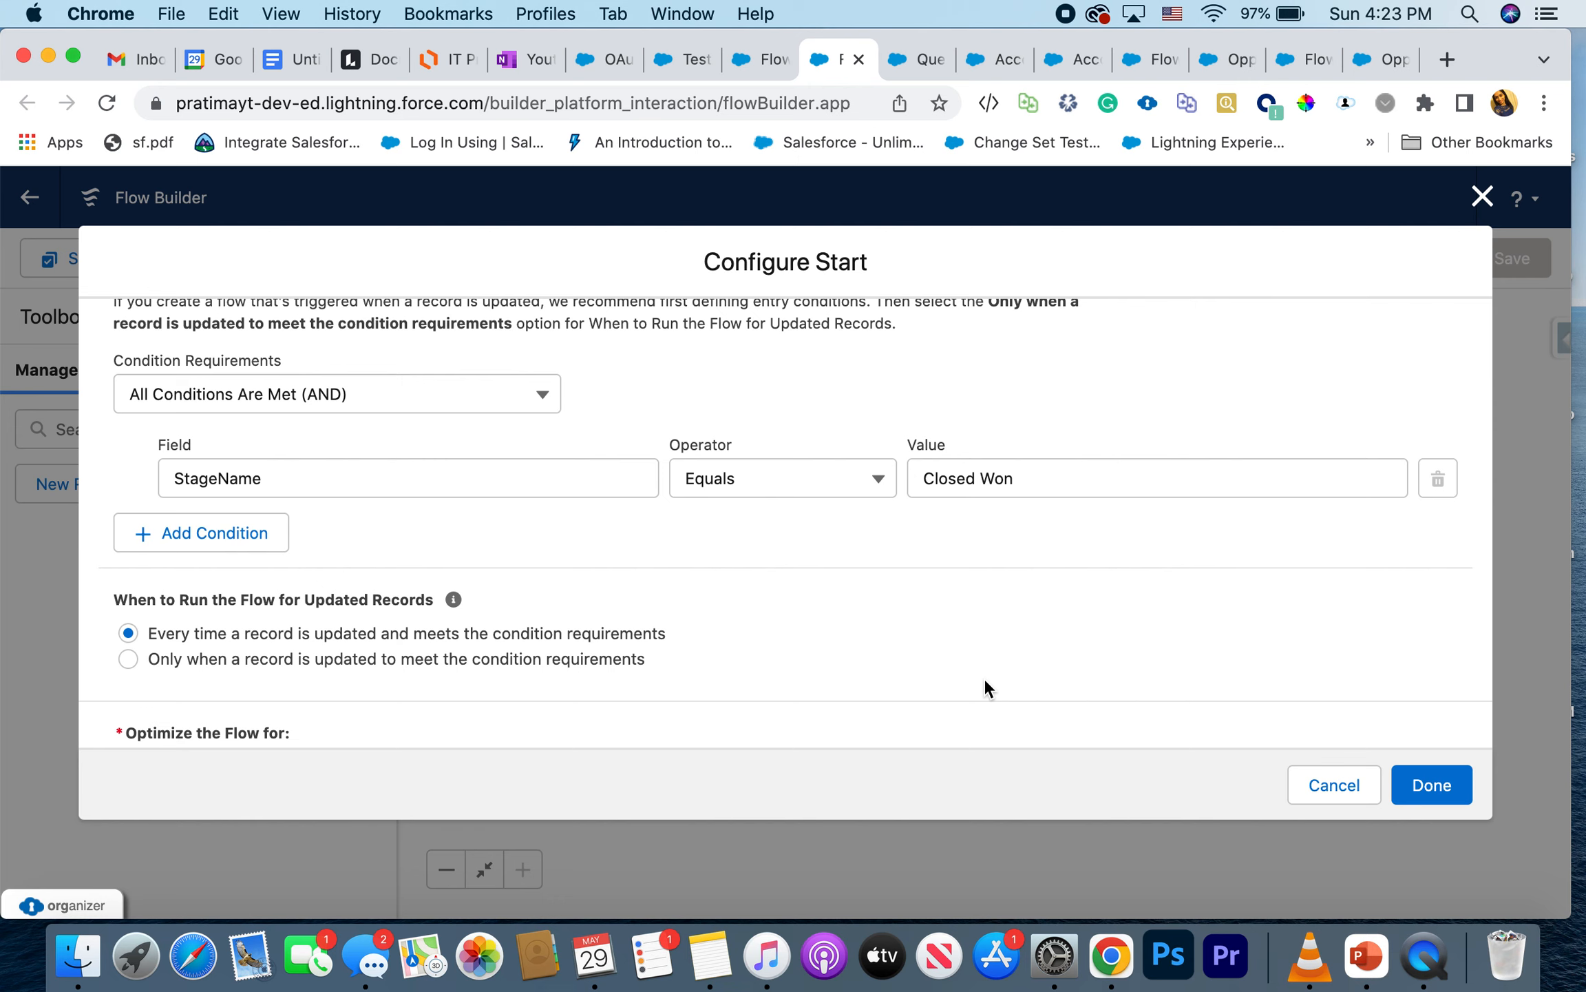
scroll(984, 678, "down", 3)
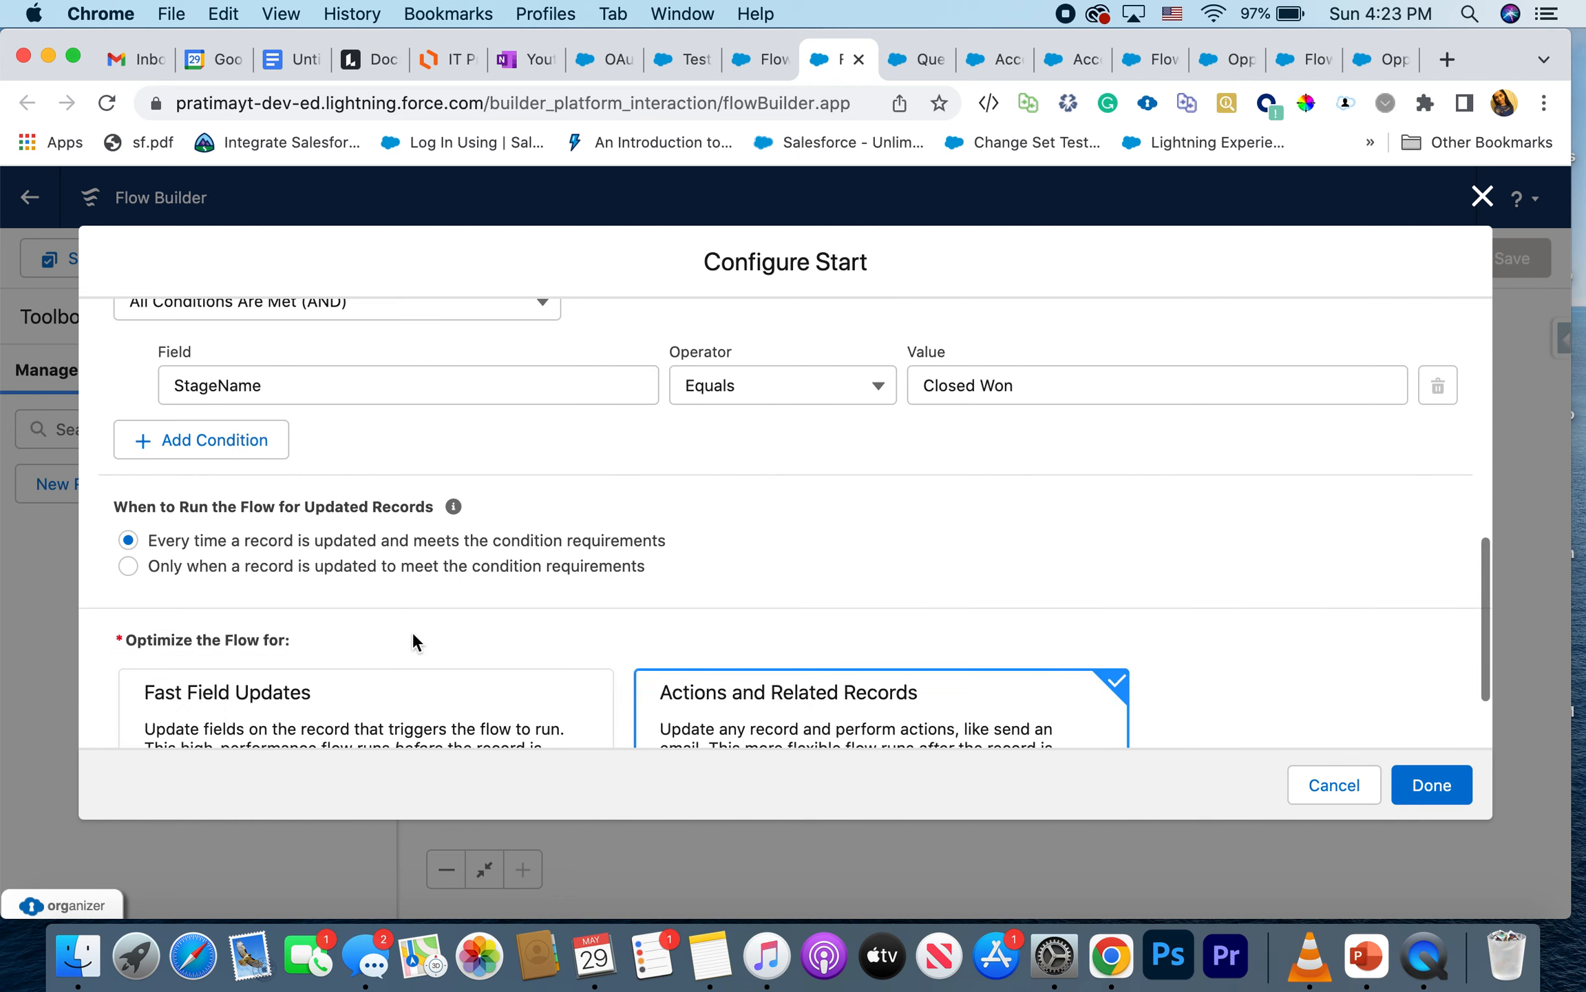
scroll(294, 573, "down", 2)
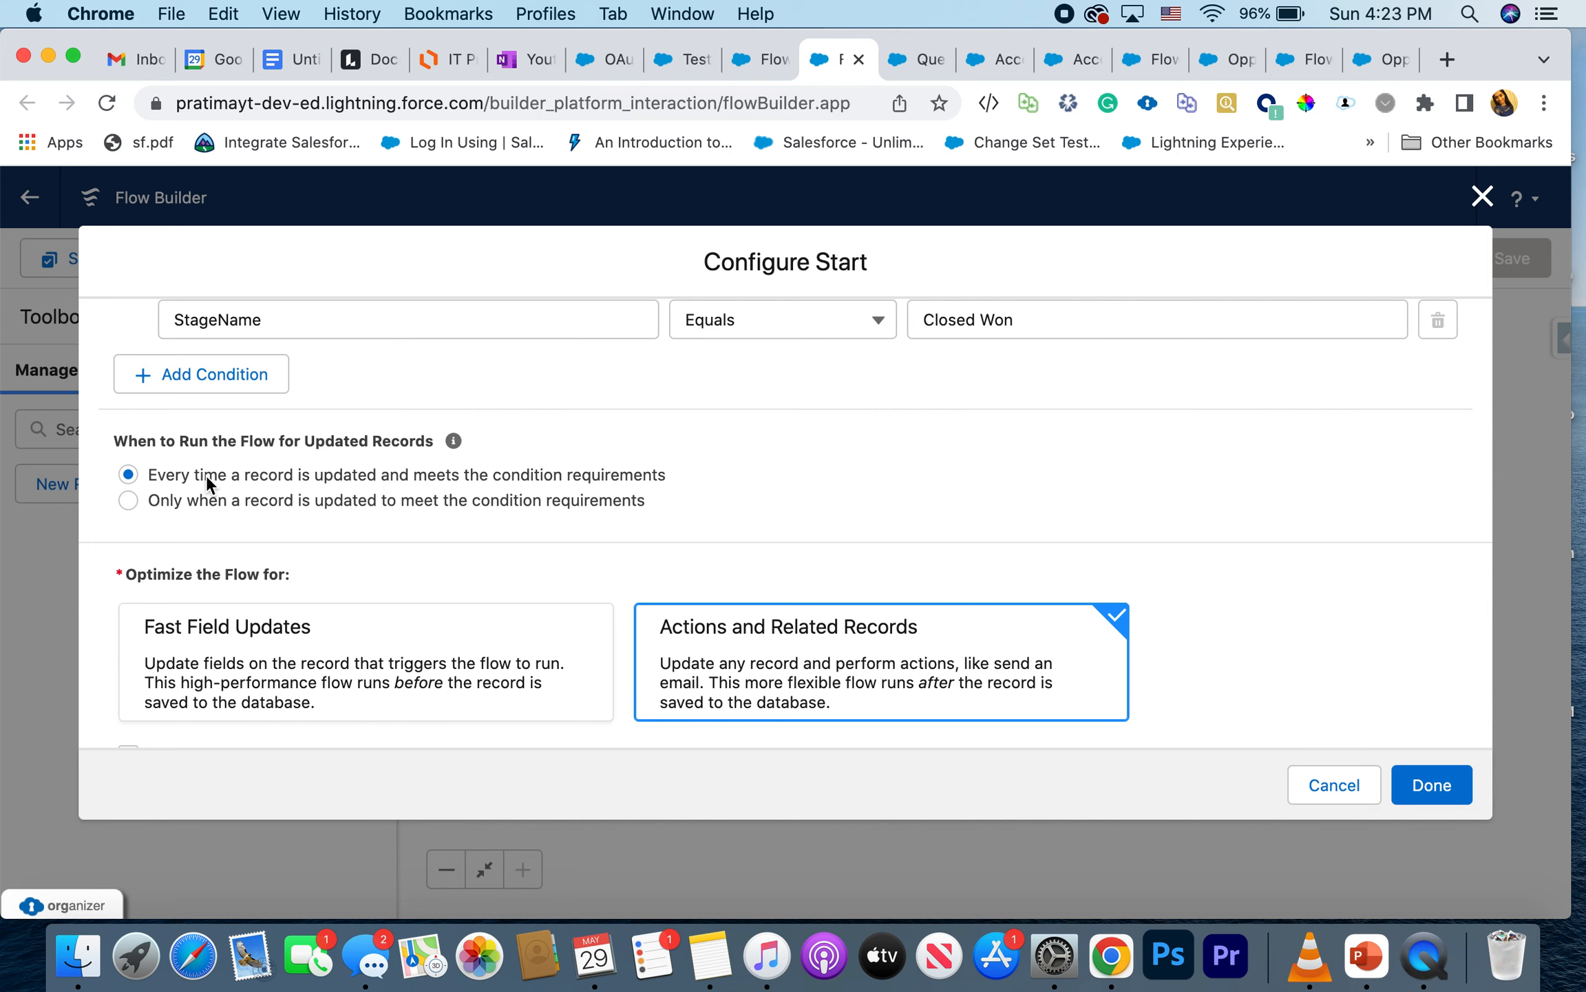
scroll(206, 475, "up", 2)
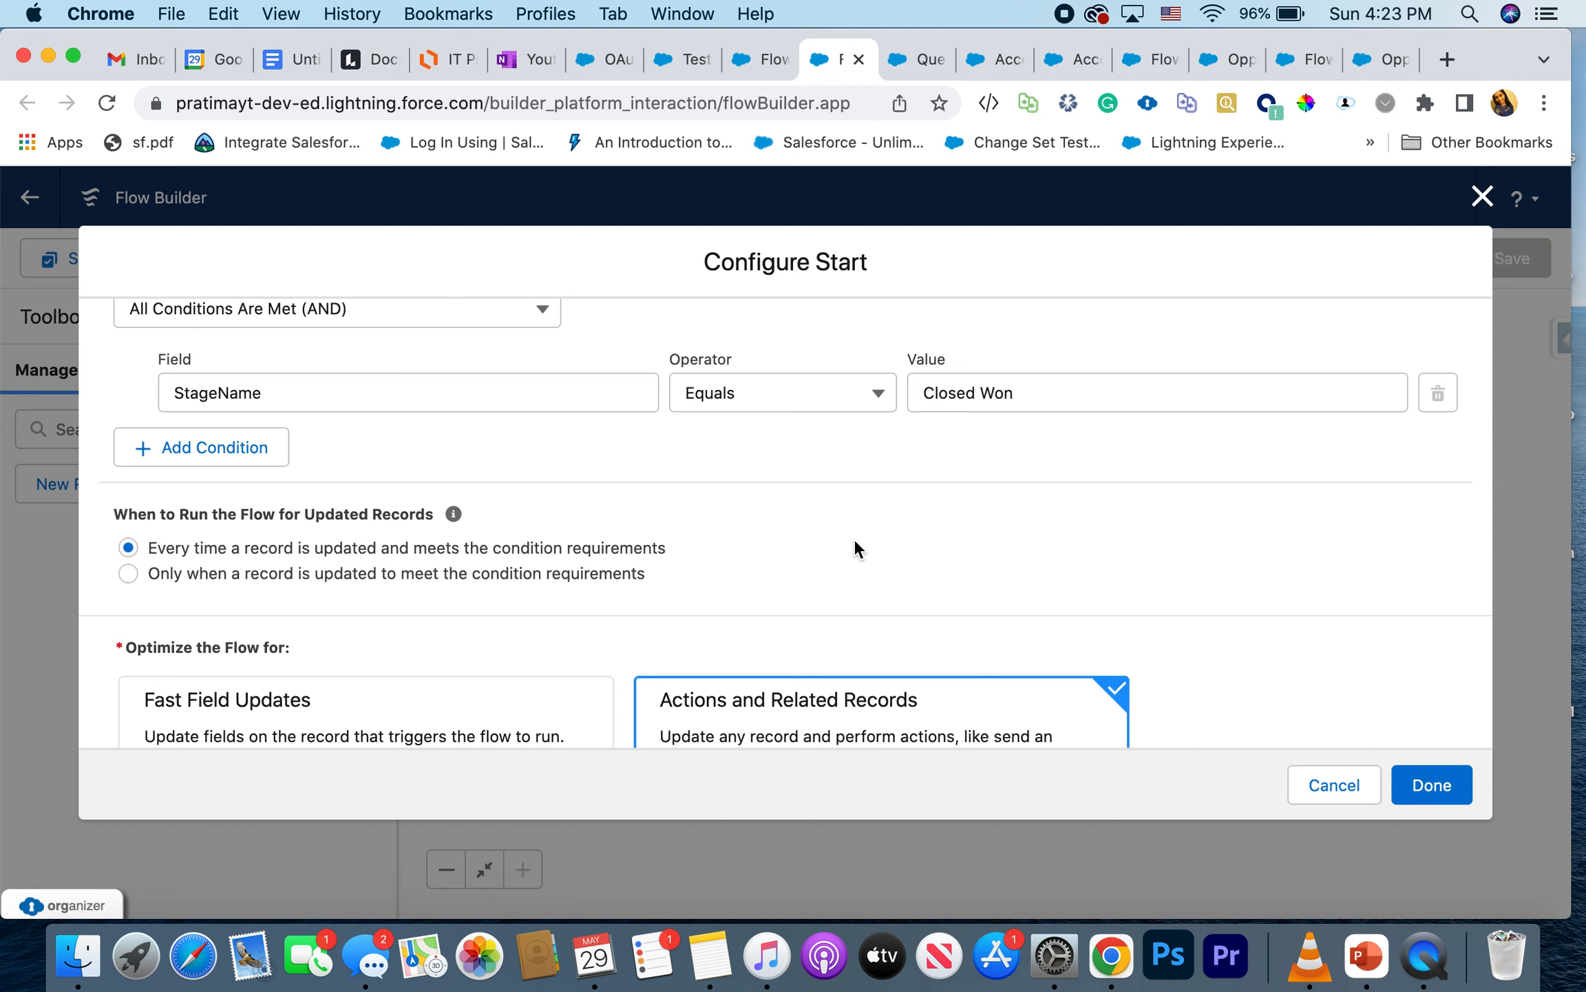
scroll(213, 592, "down", 1)
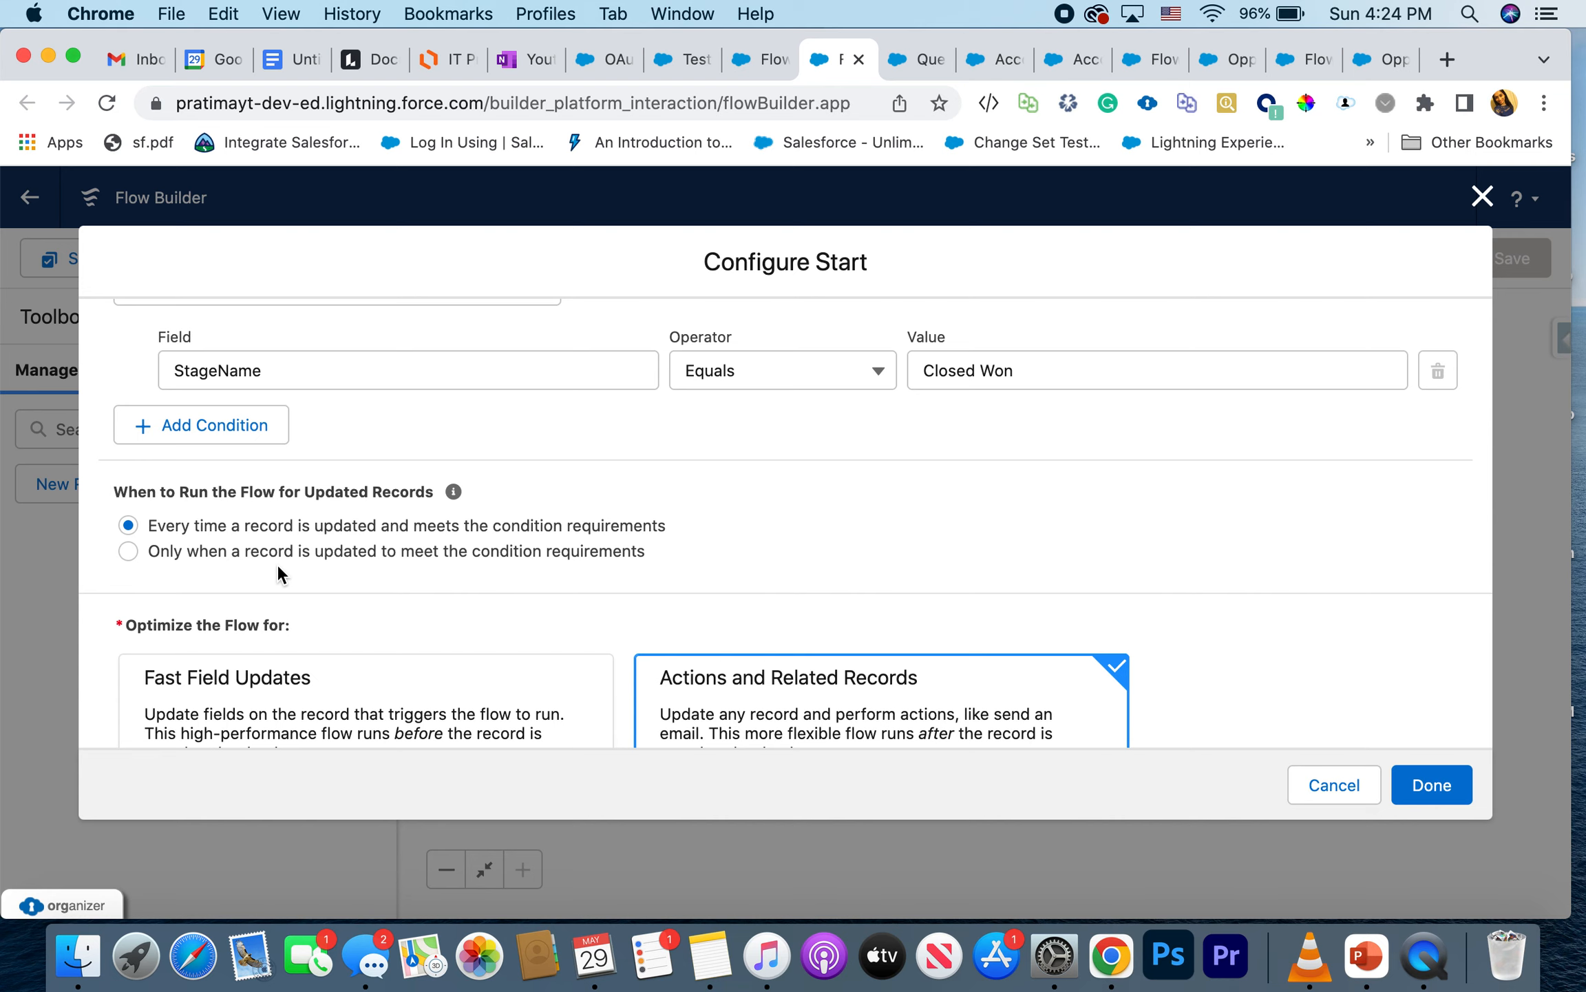
scroll(280, 559, "up", 2)
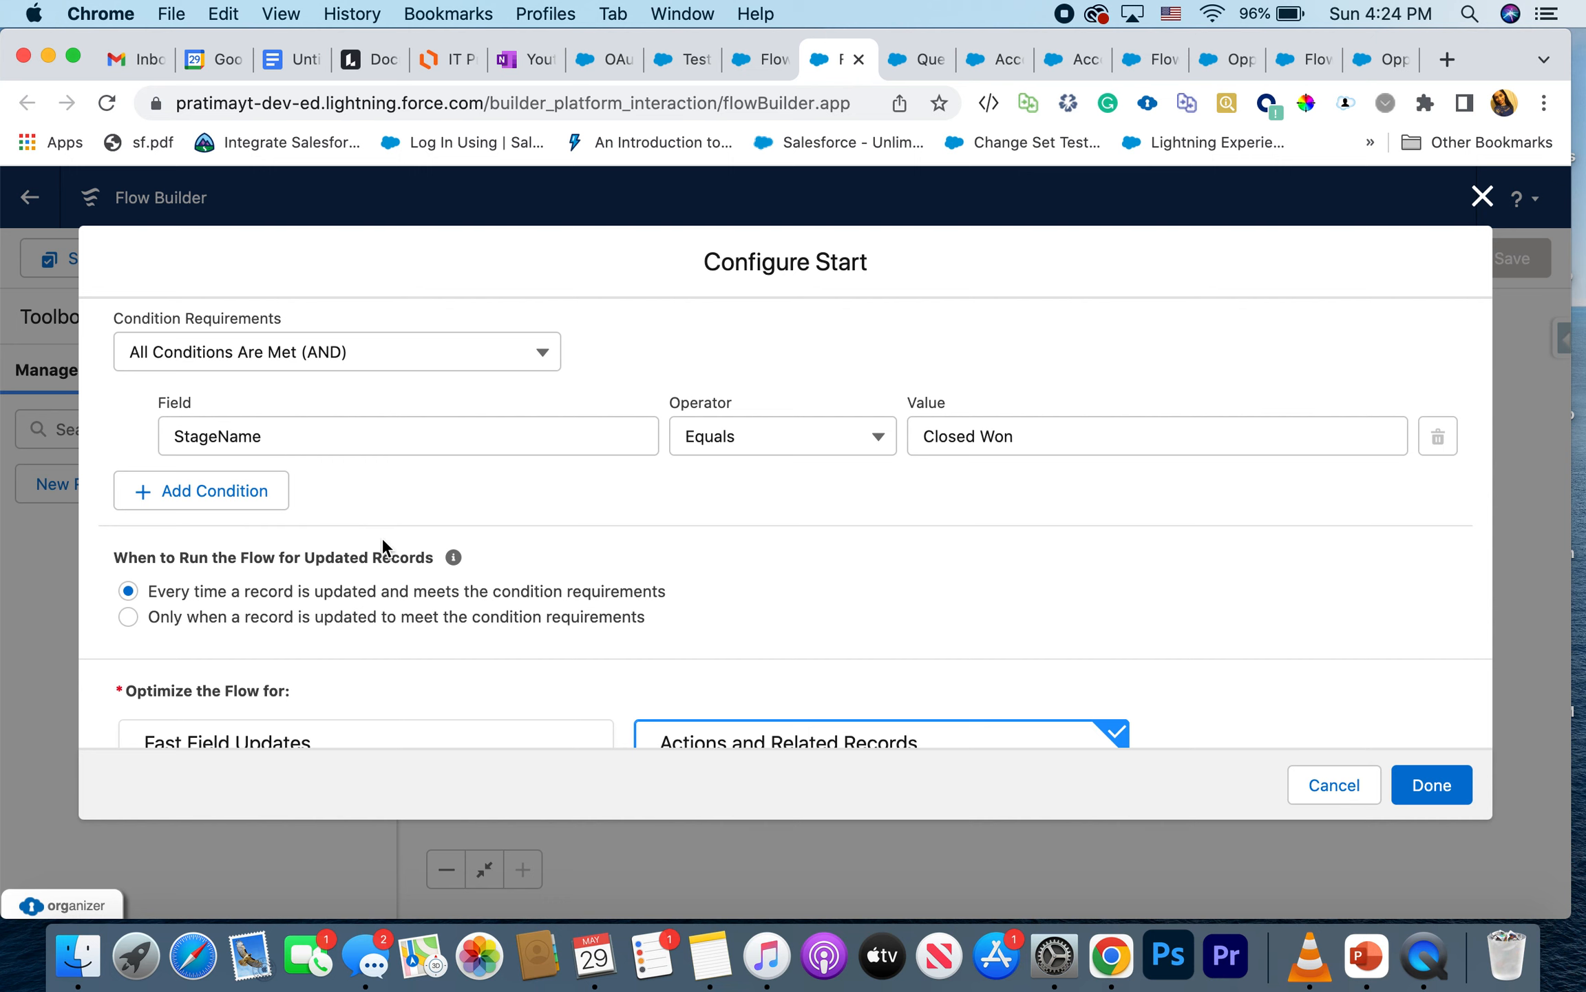
scroll(383, 541, "down", 3)
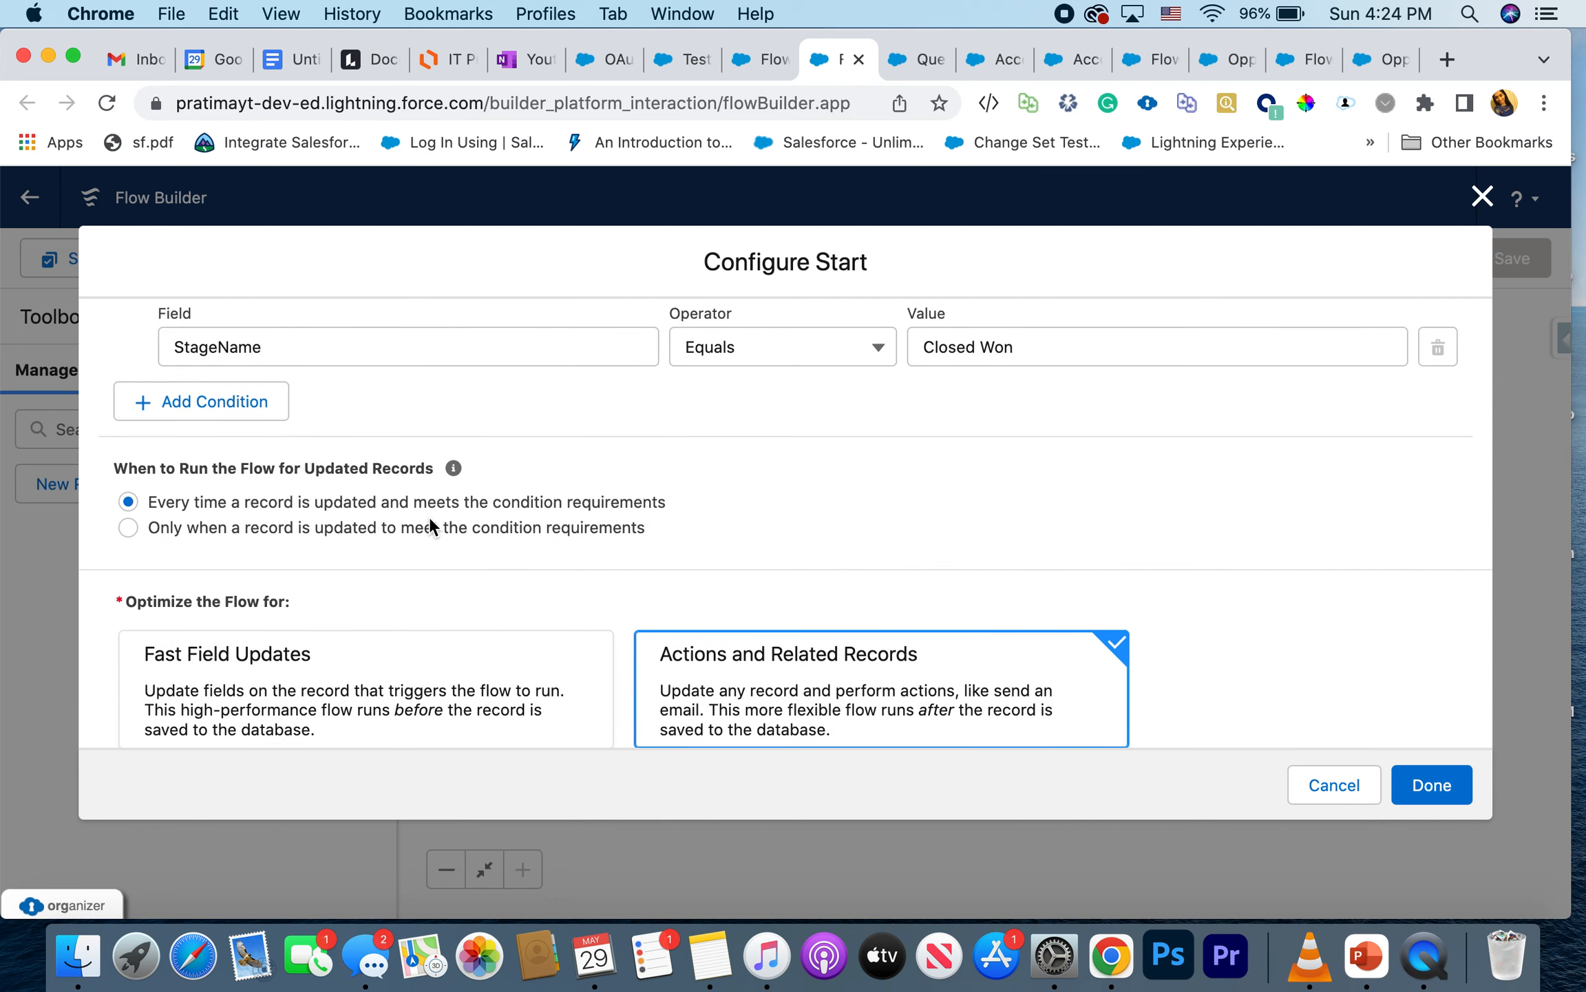
left_click(364, 521)
left_click(357, 506)
scroll(356, 505, "down", 2)
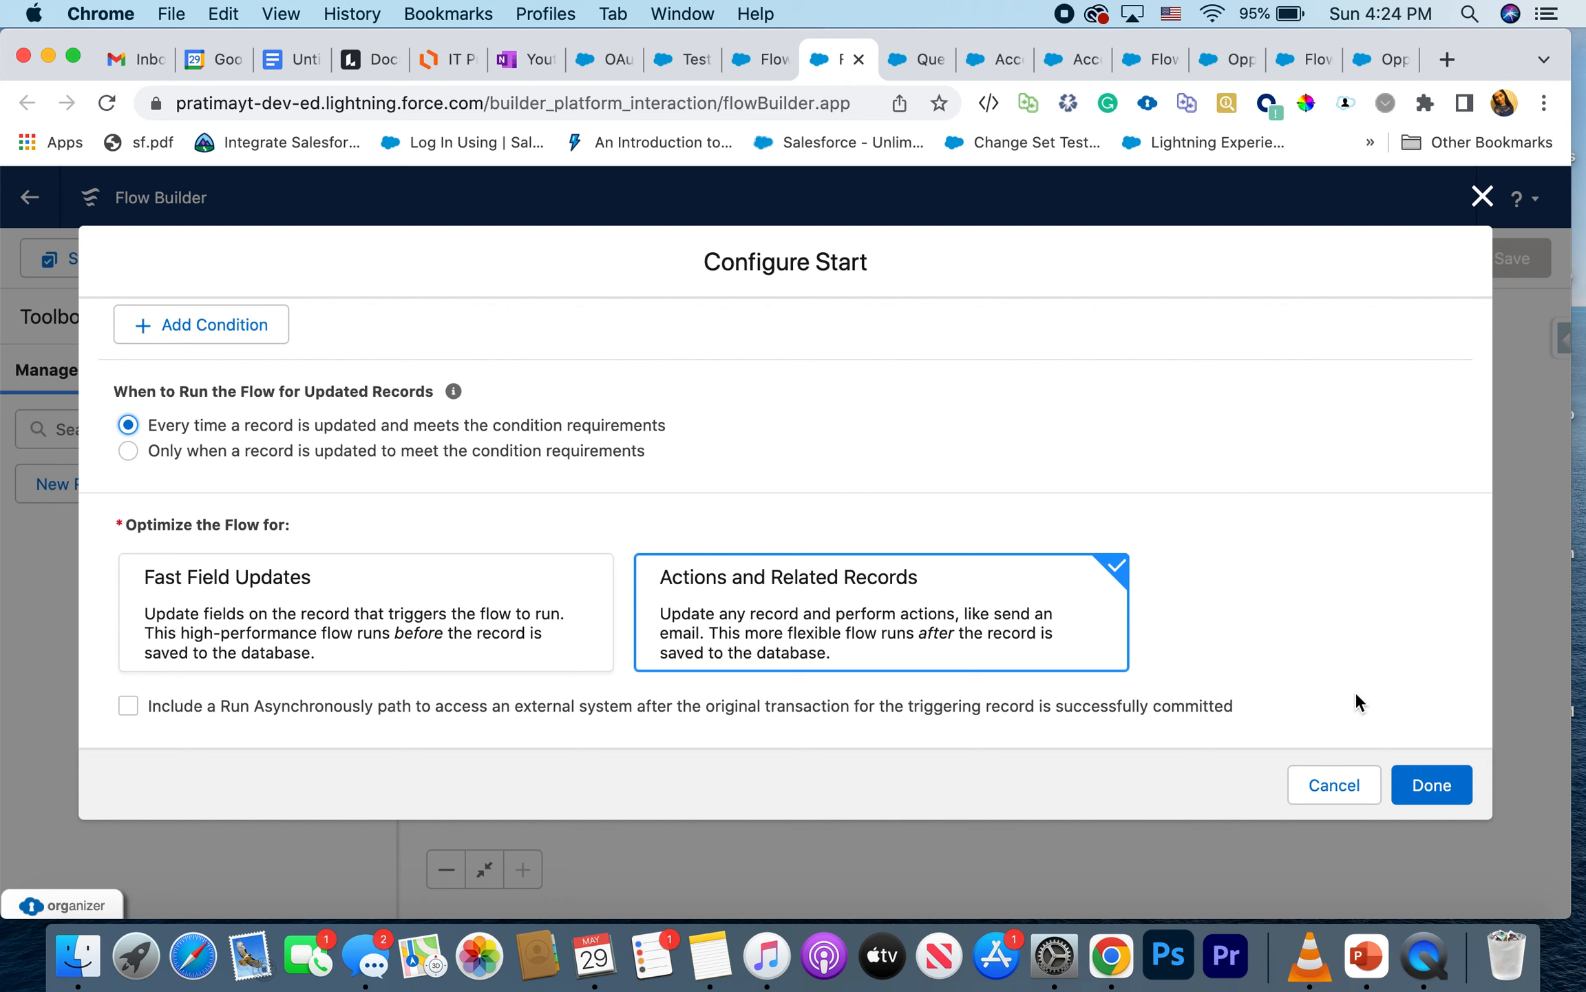
left_click(1426, 785)
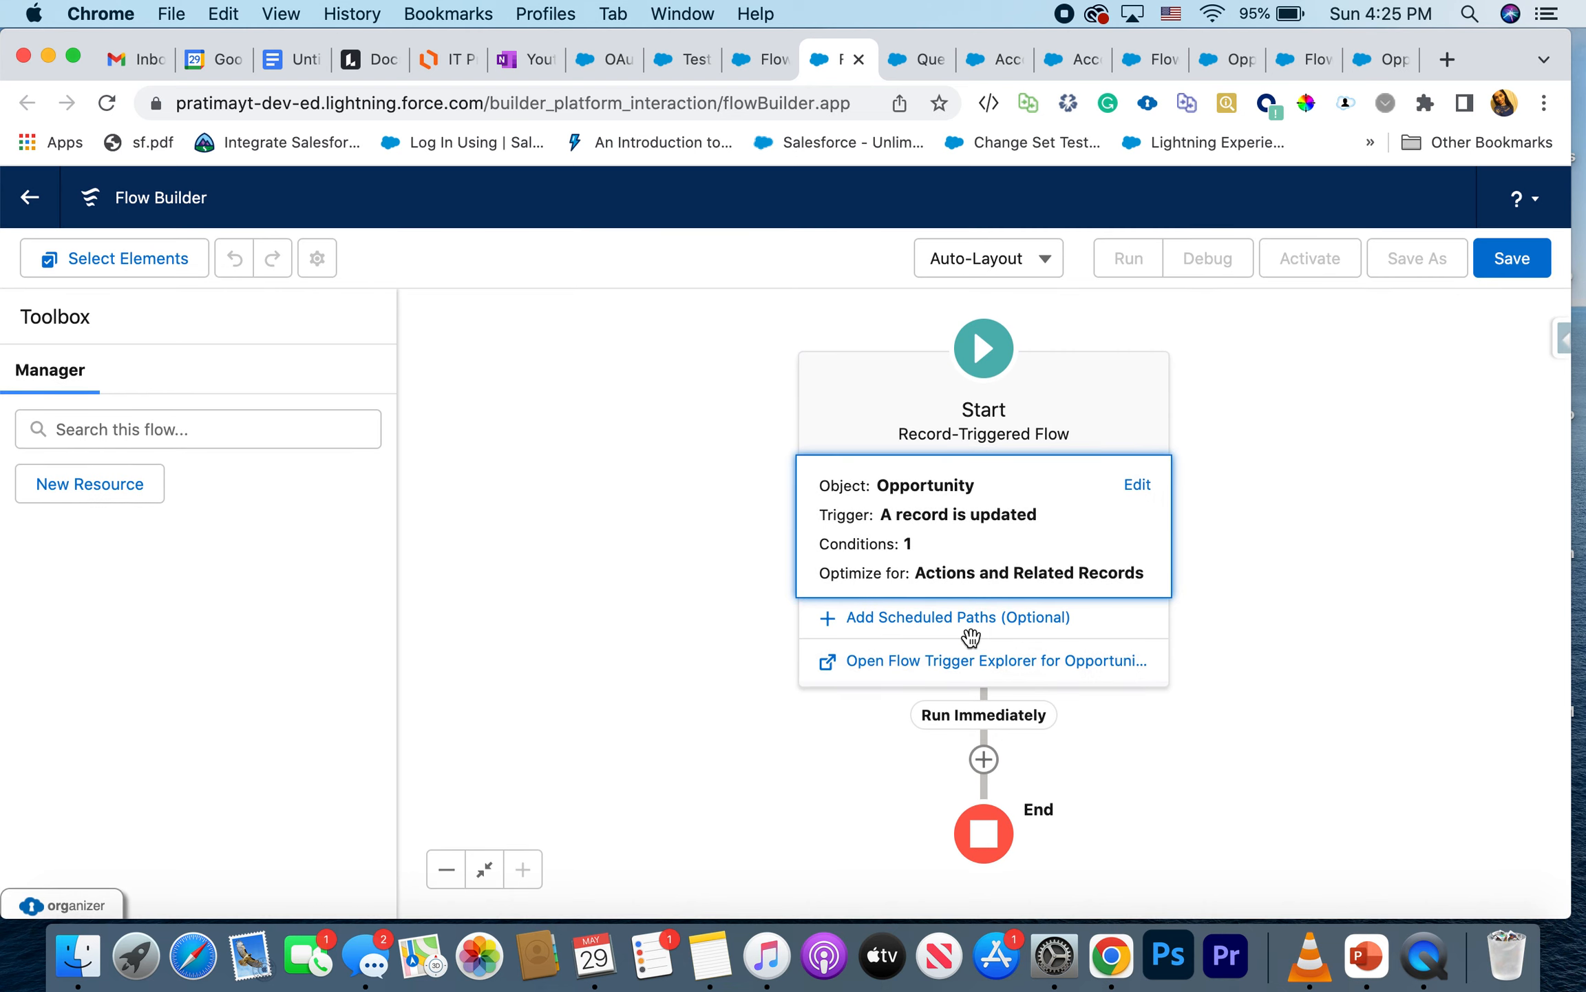
Step: Add a Get Records element on the Run Immediately path and label it Get Opp Products
left_click(984, 758)
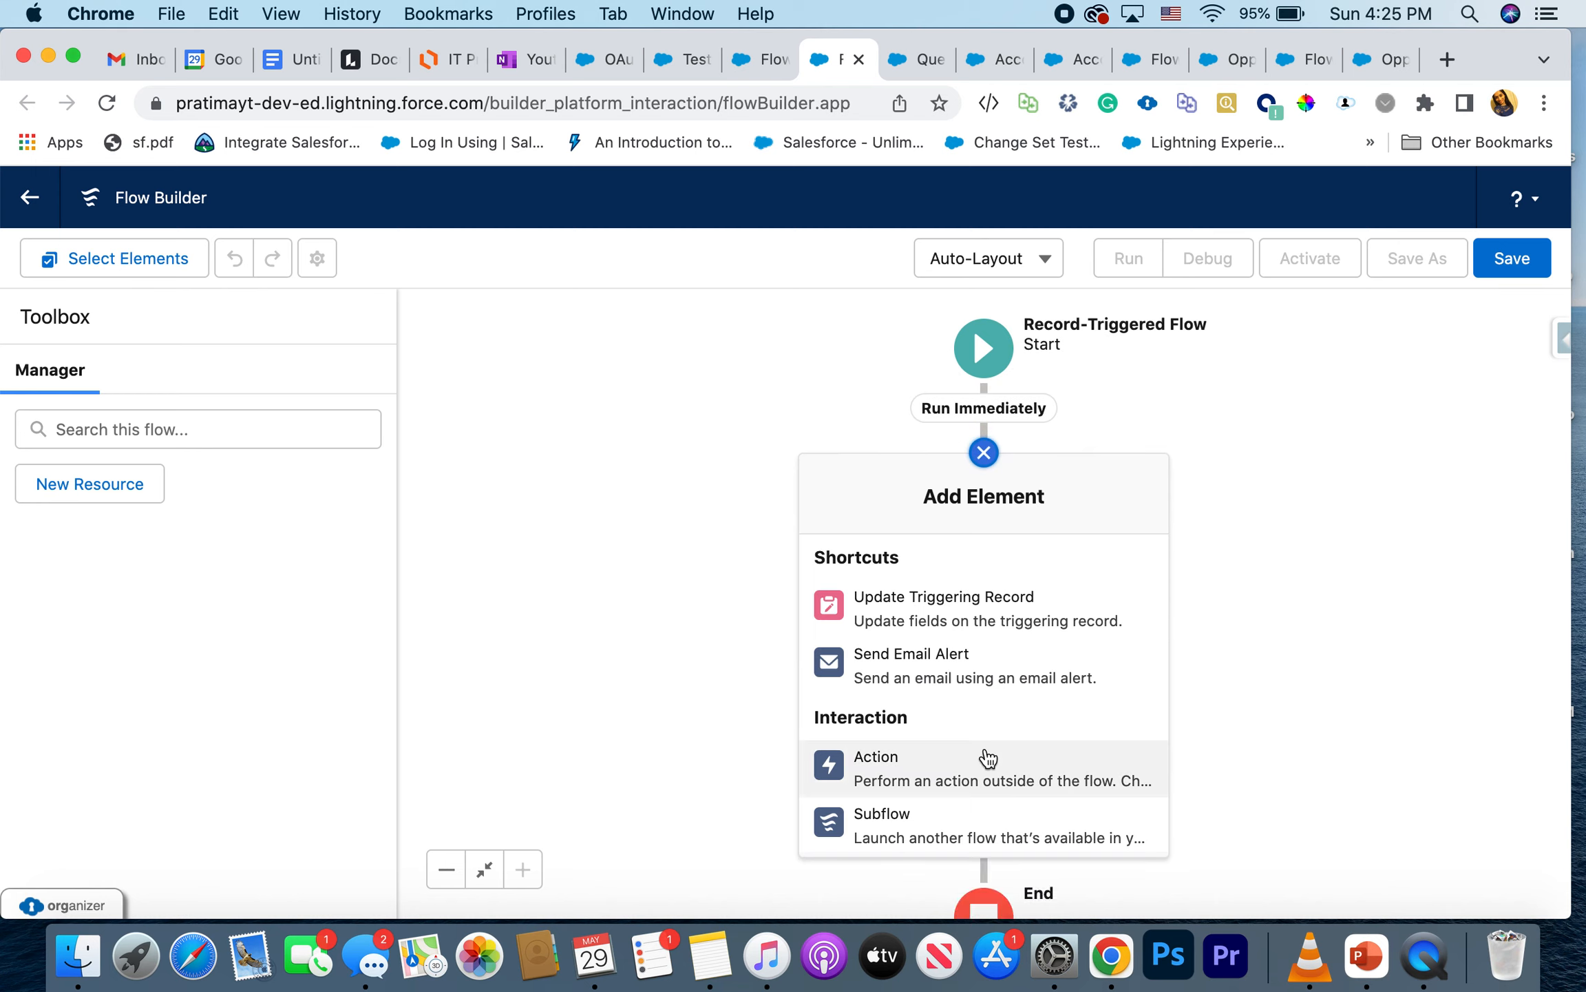
scroll(984, 718, "down", 1)
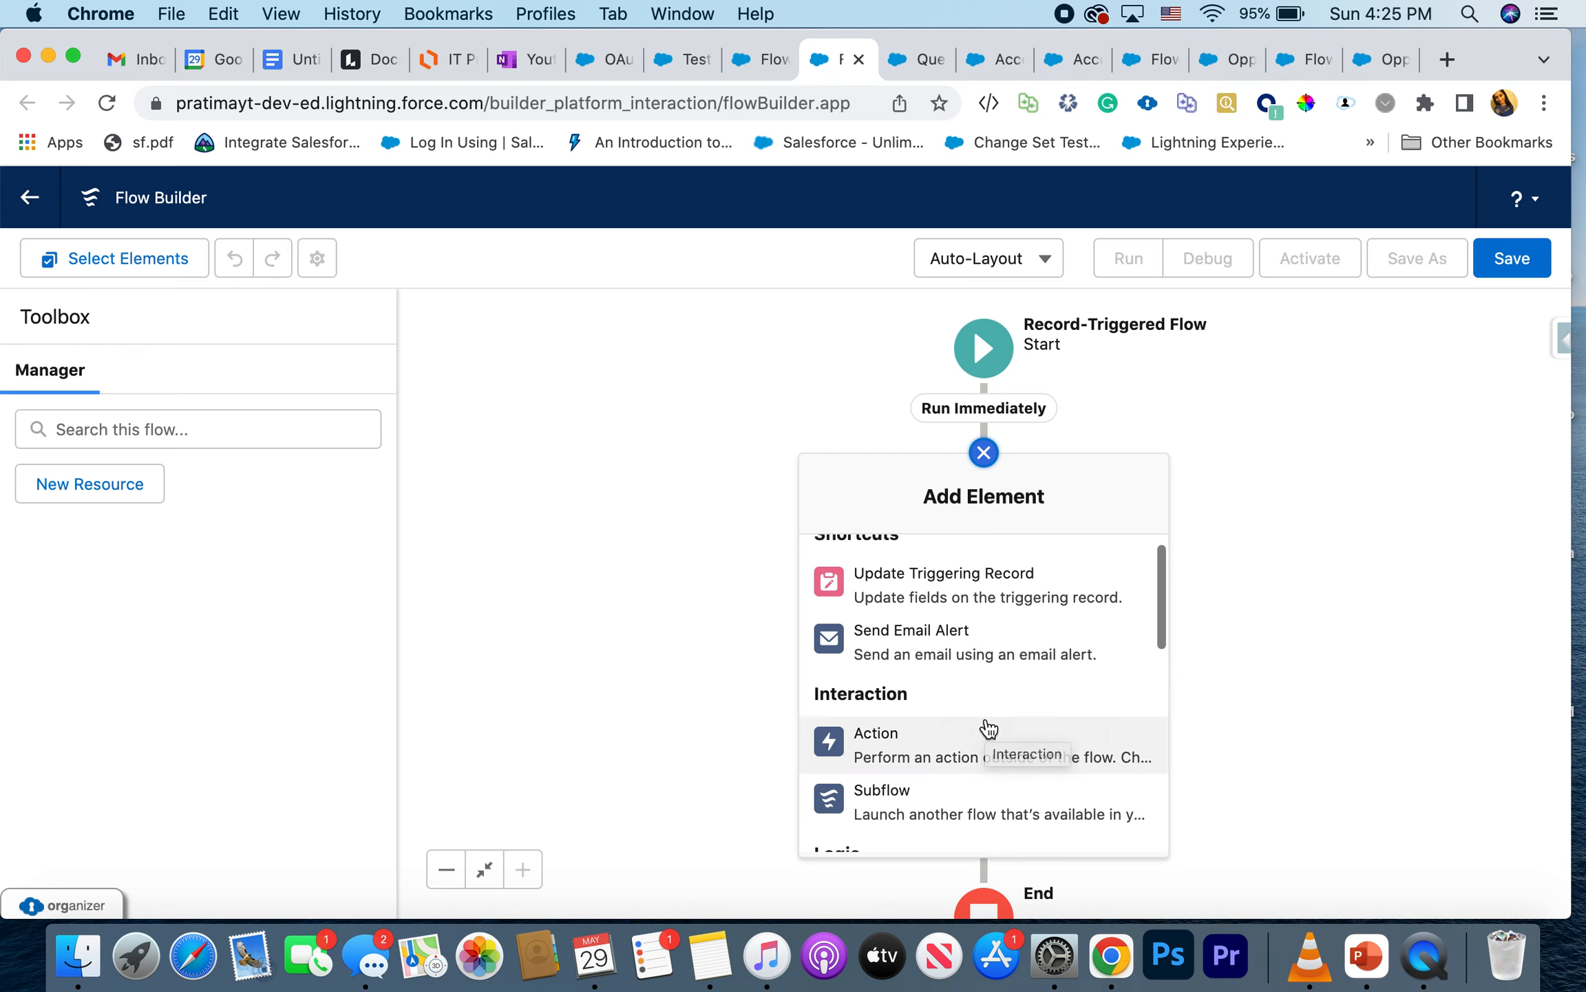
scroll(971, 676, "up", 1)
scroll(968, 665, "down", 4)
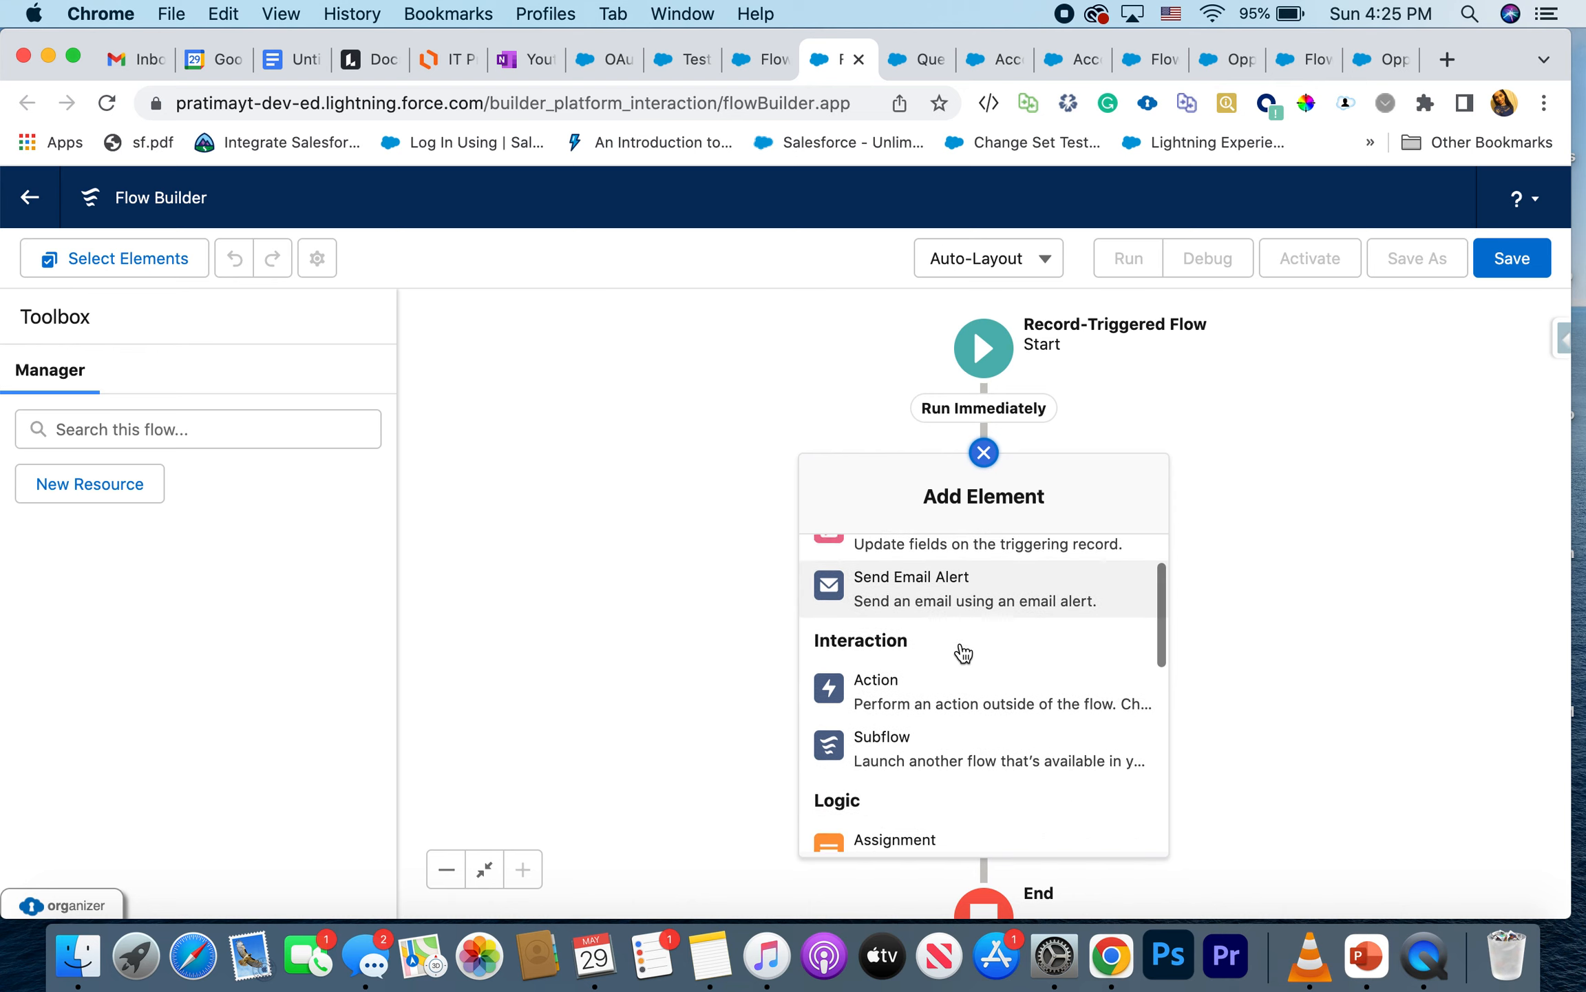
scroll(912, 628, "down", 8)
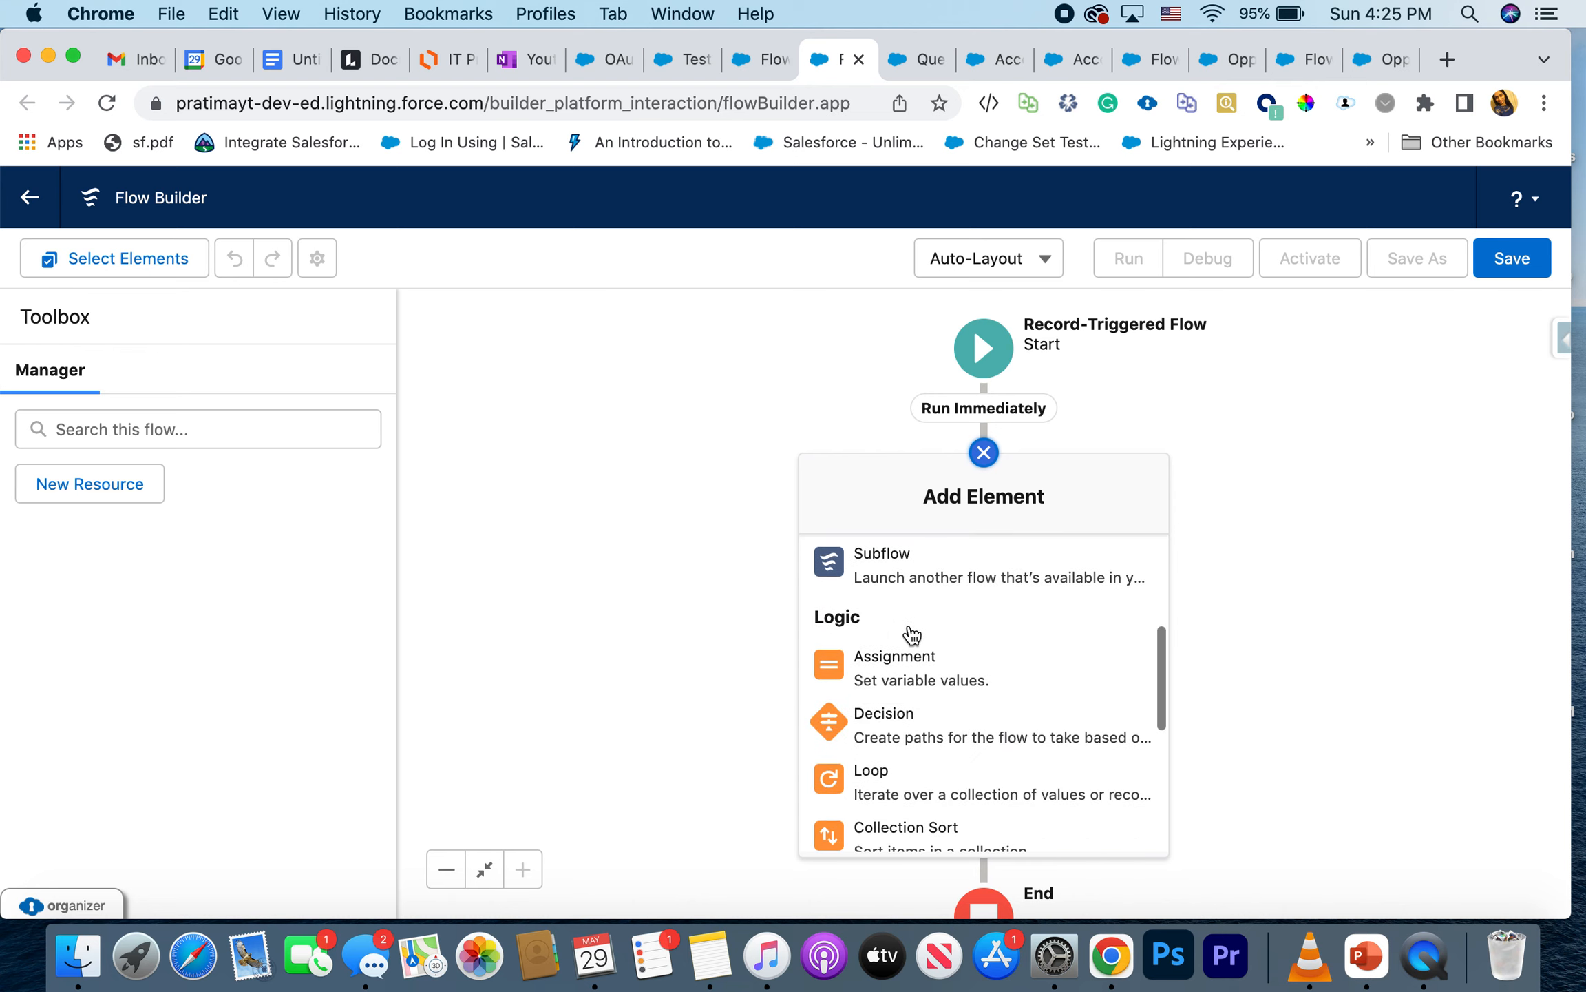
scroll(909, 624, "down", 9)
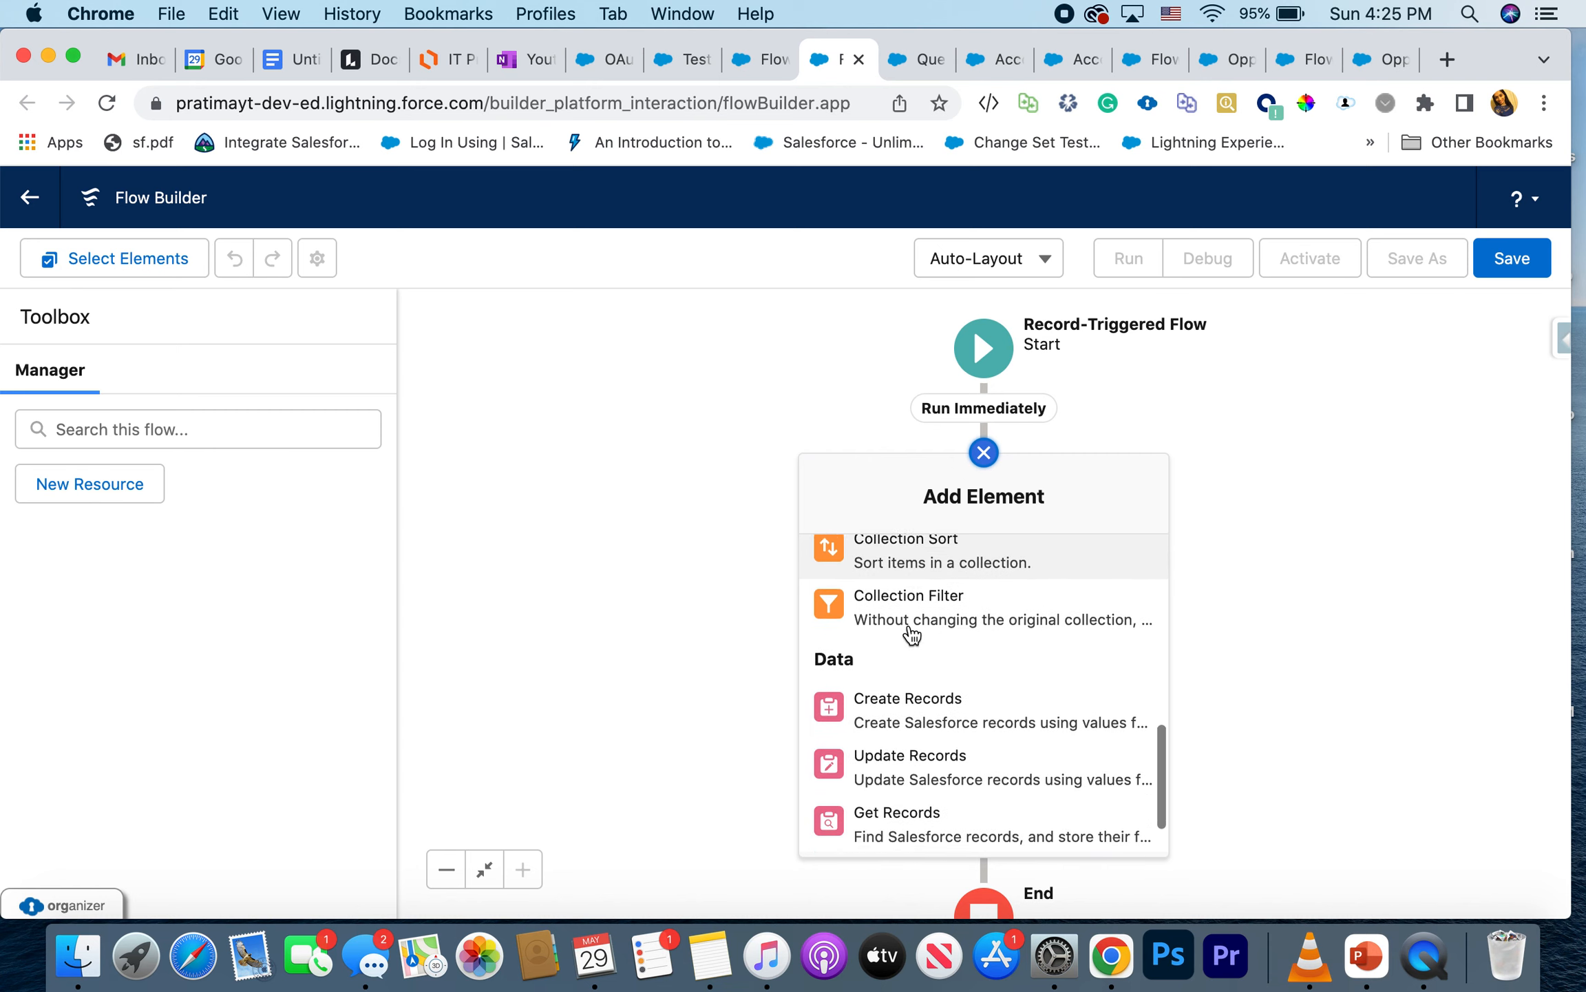
scroll(908, 627, "down", 1)
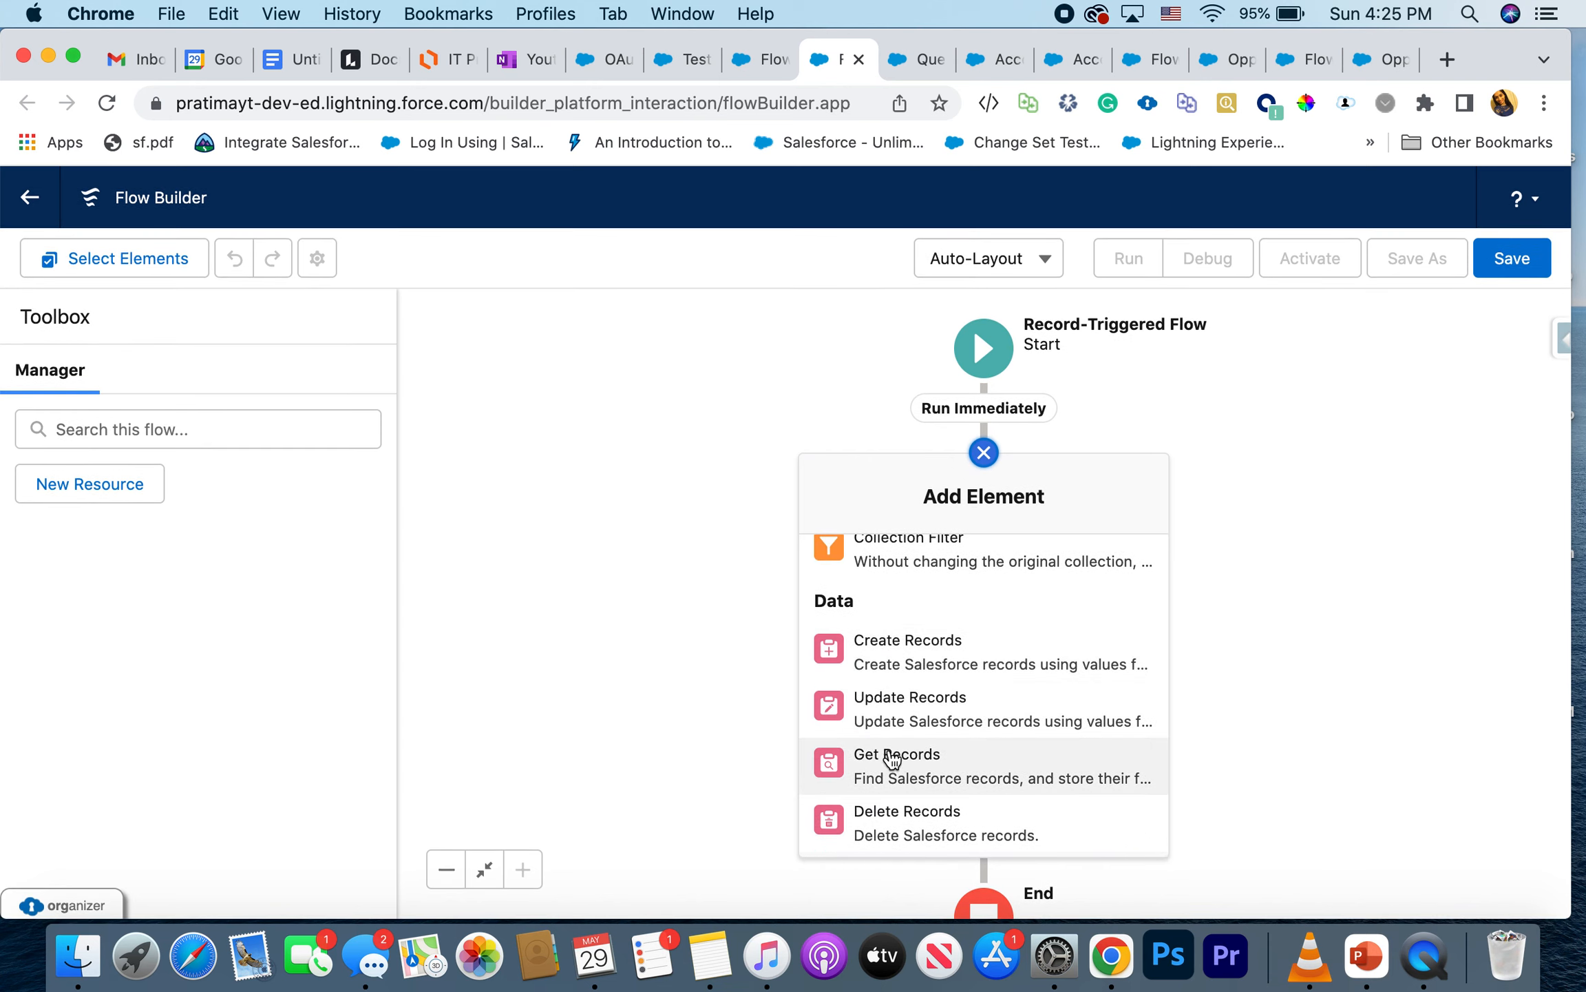
left_click(950, 766)
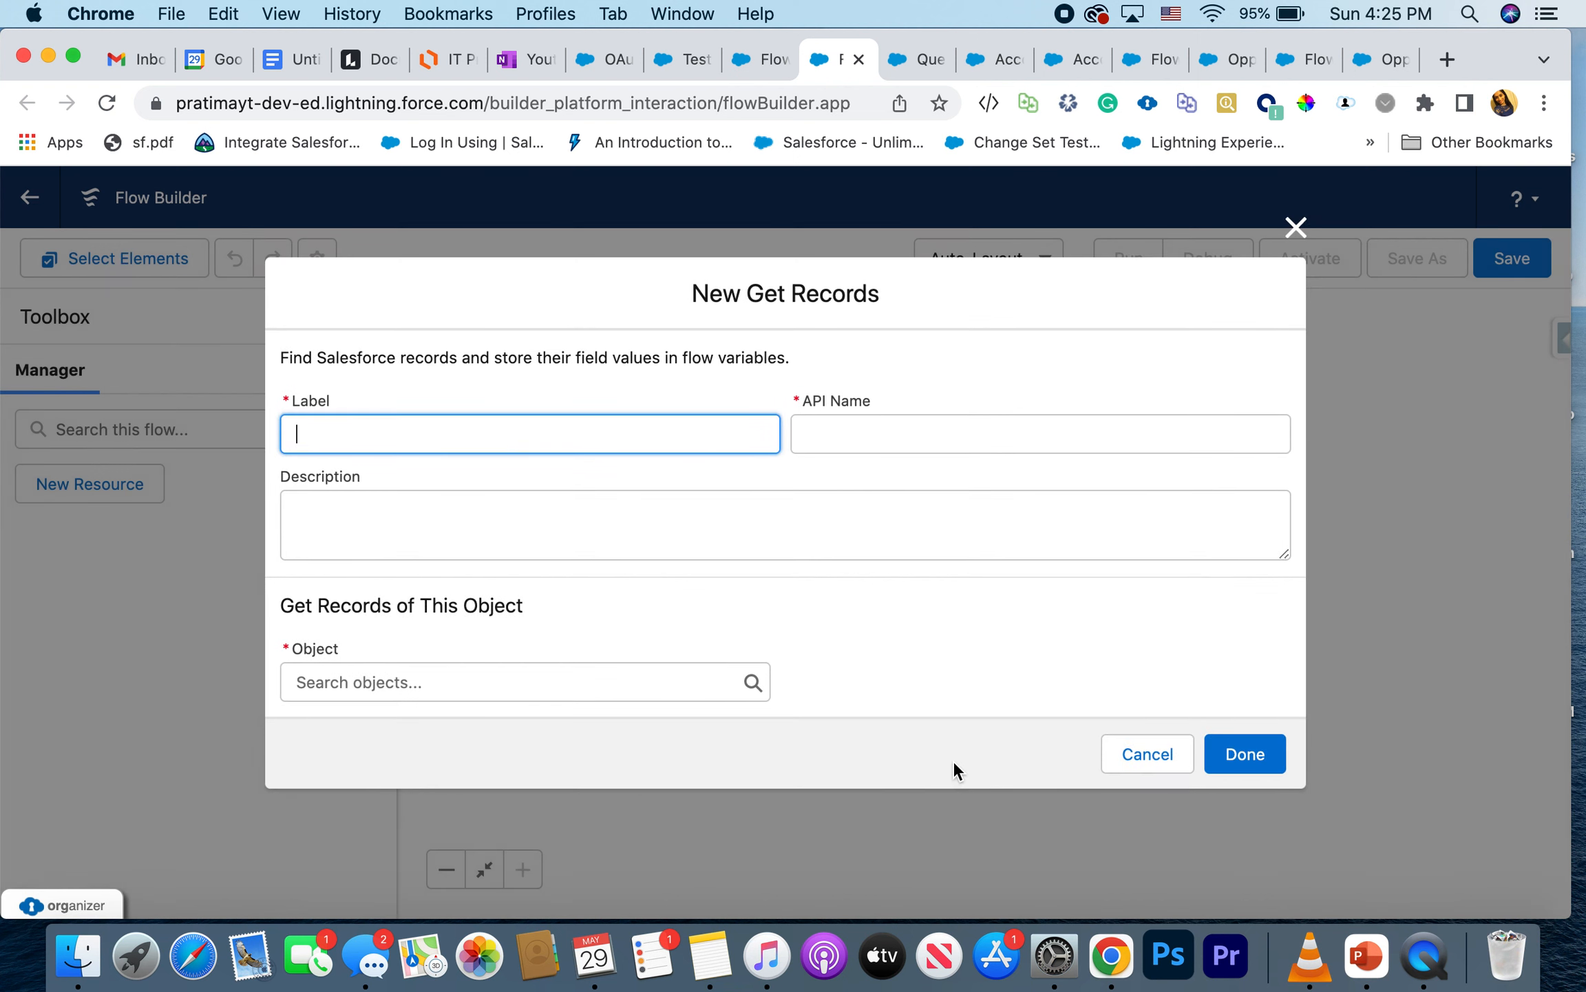
type("Get Opp")
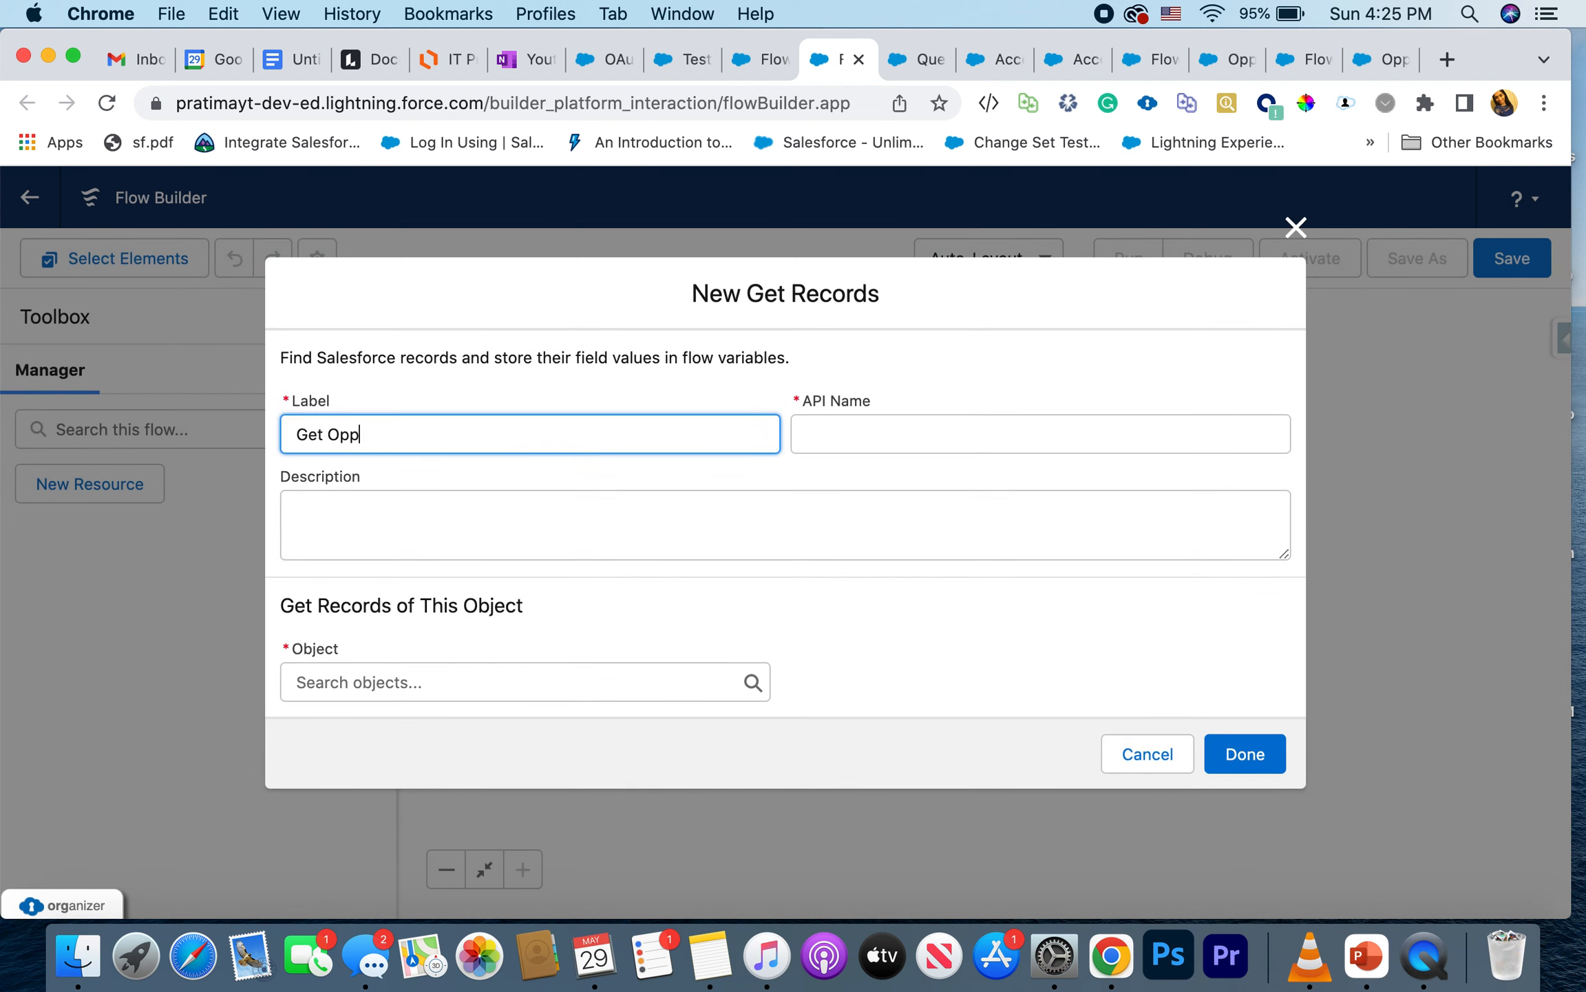
type(" Products")
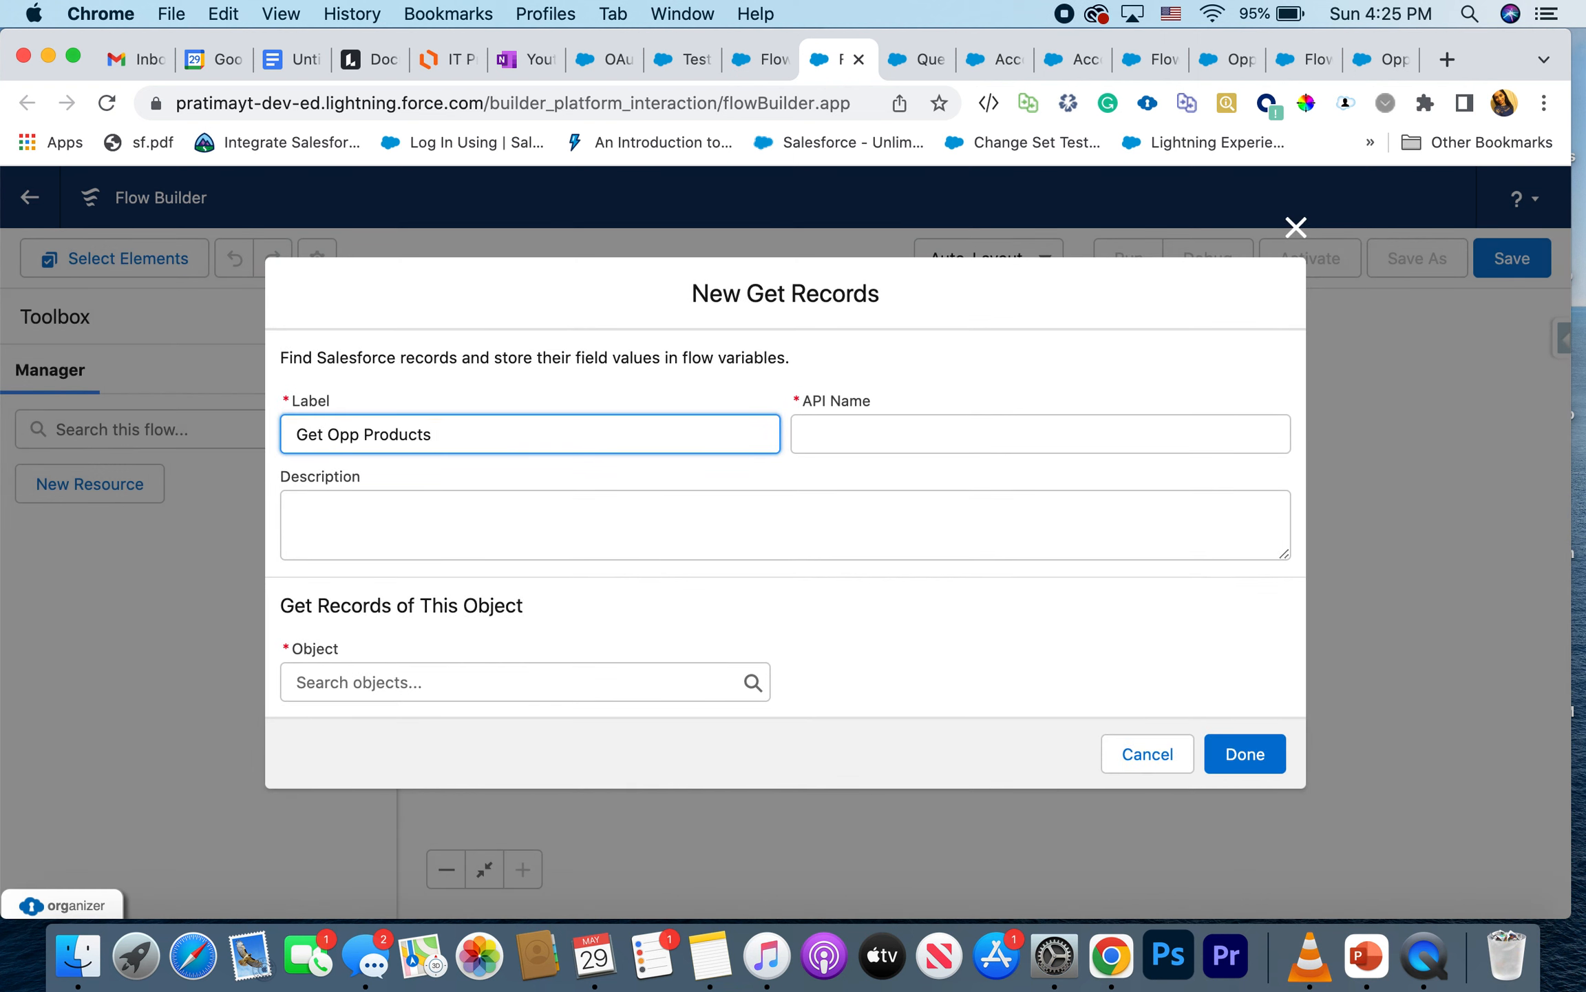
left_click(959, 429)
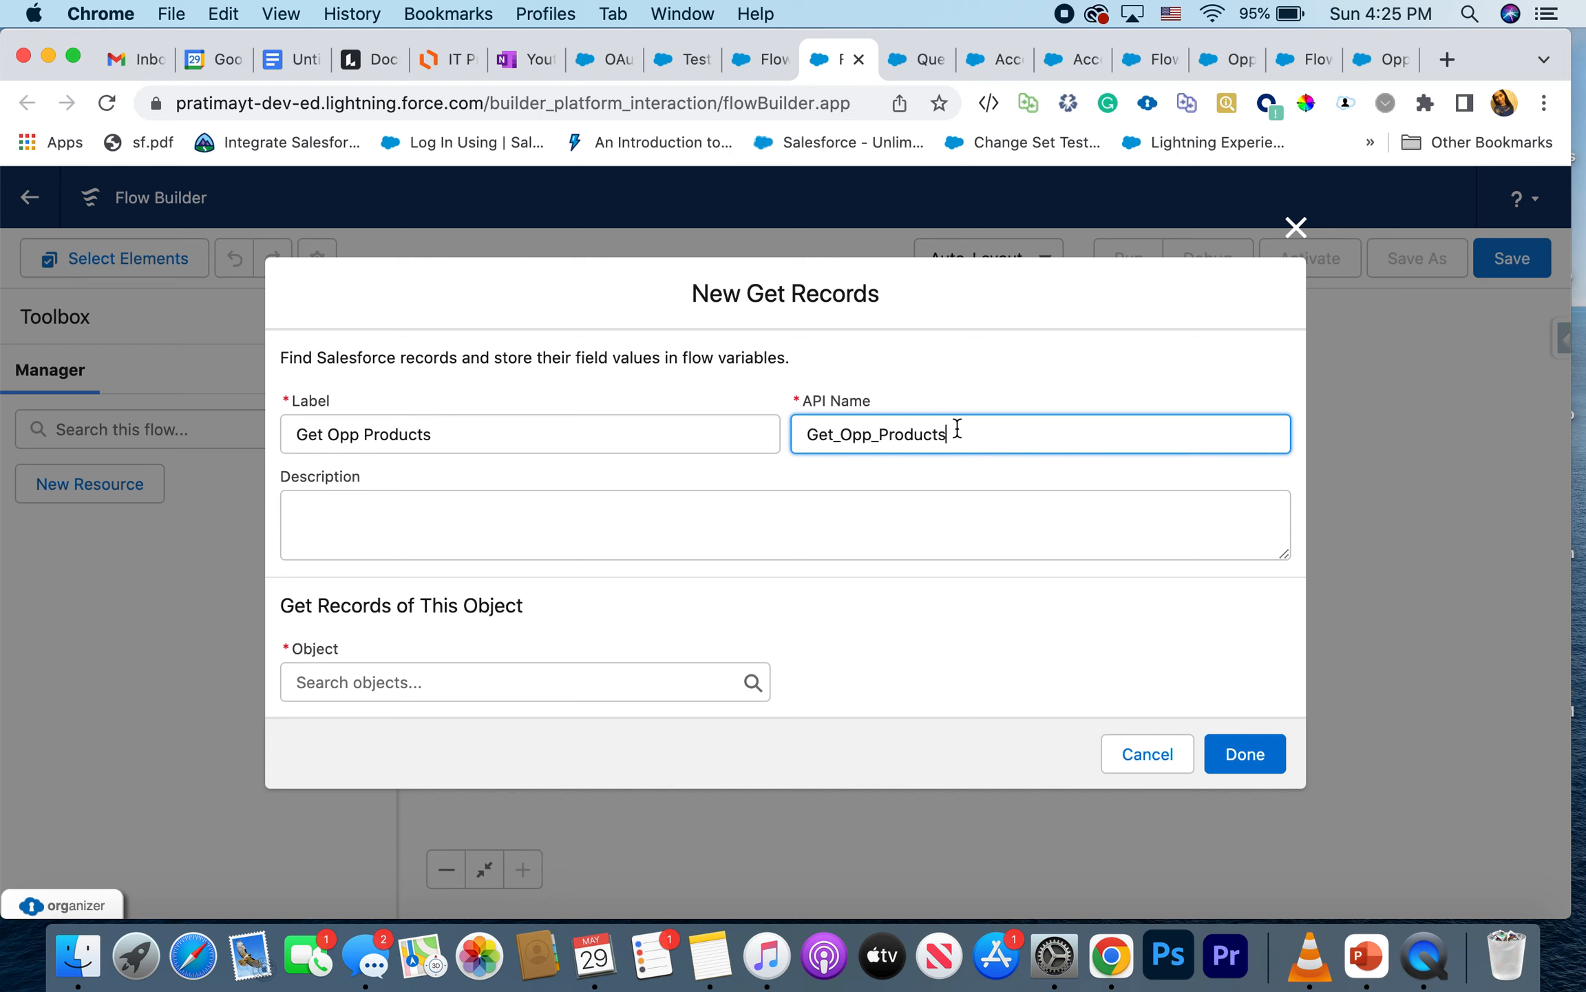
Step: Set Opportunity Product as the object whose records the Get Opp Products element retrieves
left_click(571, 684)
type("oppo")
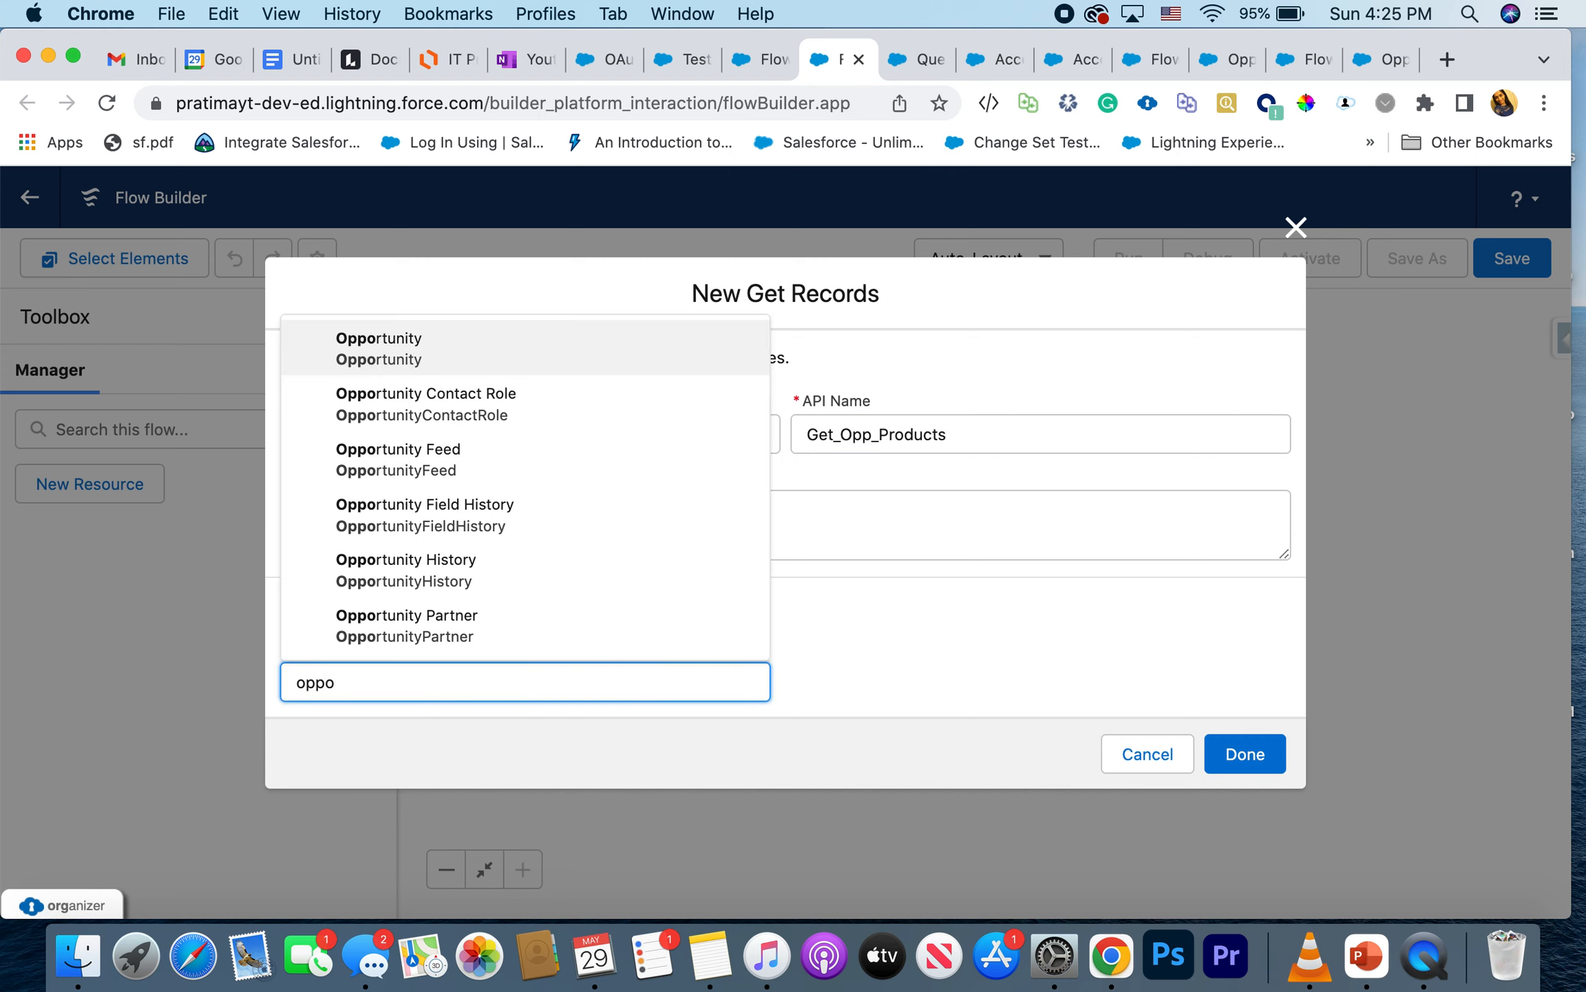
scroll(559, 524, "down", 3)
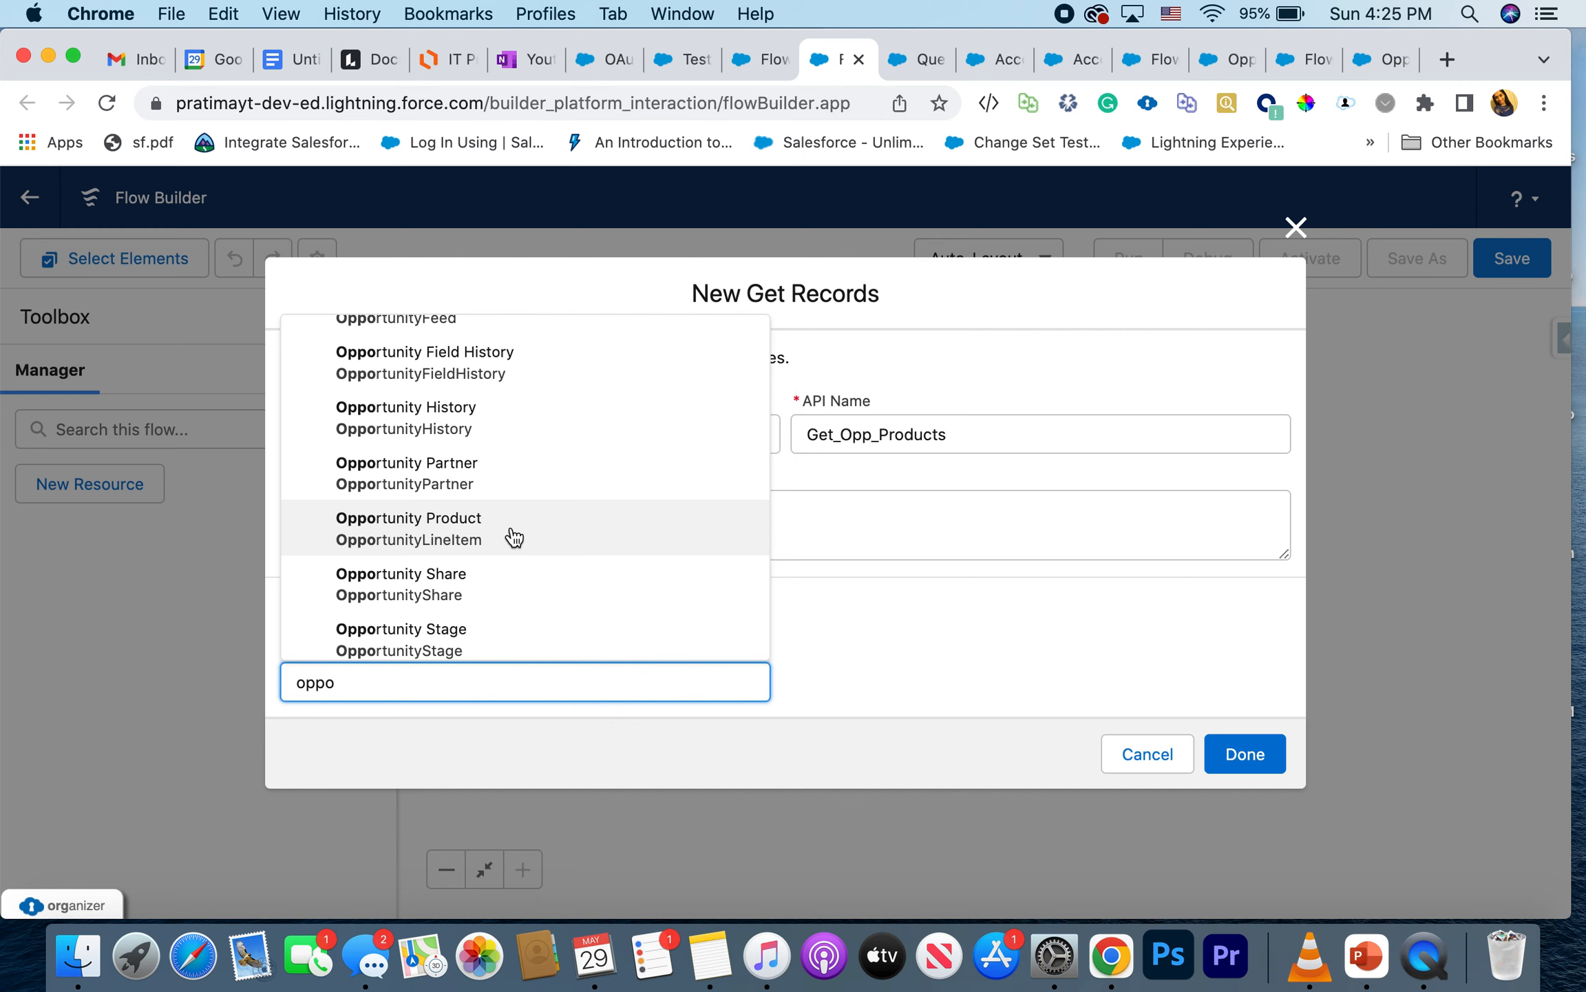
left_click(512, 527)
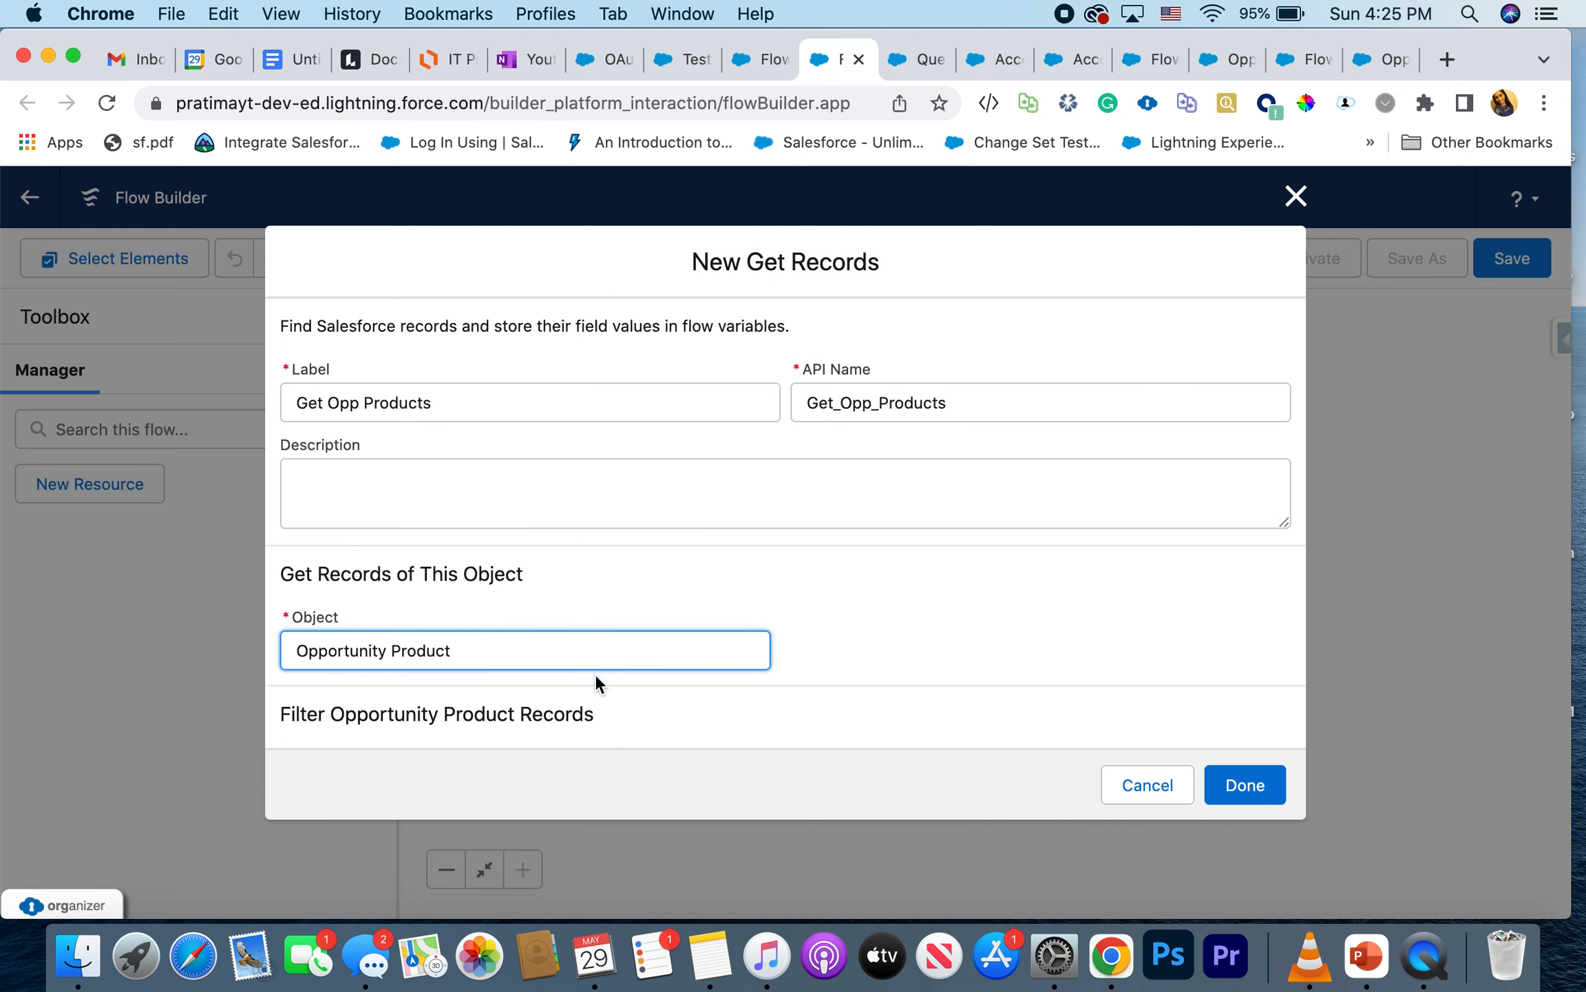
Step: Filter the Opportunity Product records to those whose OpportunityId Equals $Record > Opportunity ID
scroll(597, 682, "down", 2)
scroll(595, 673, "down", 3)
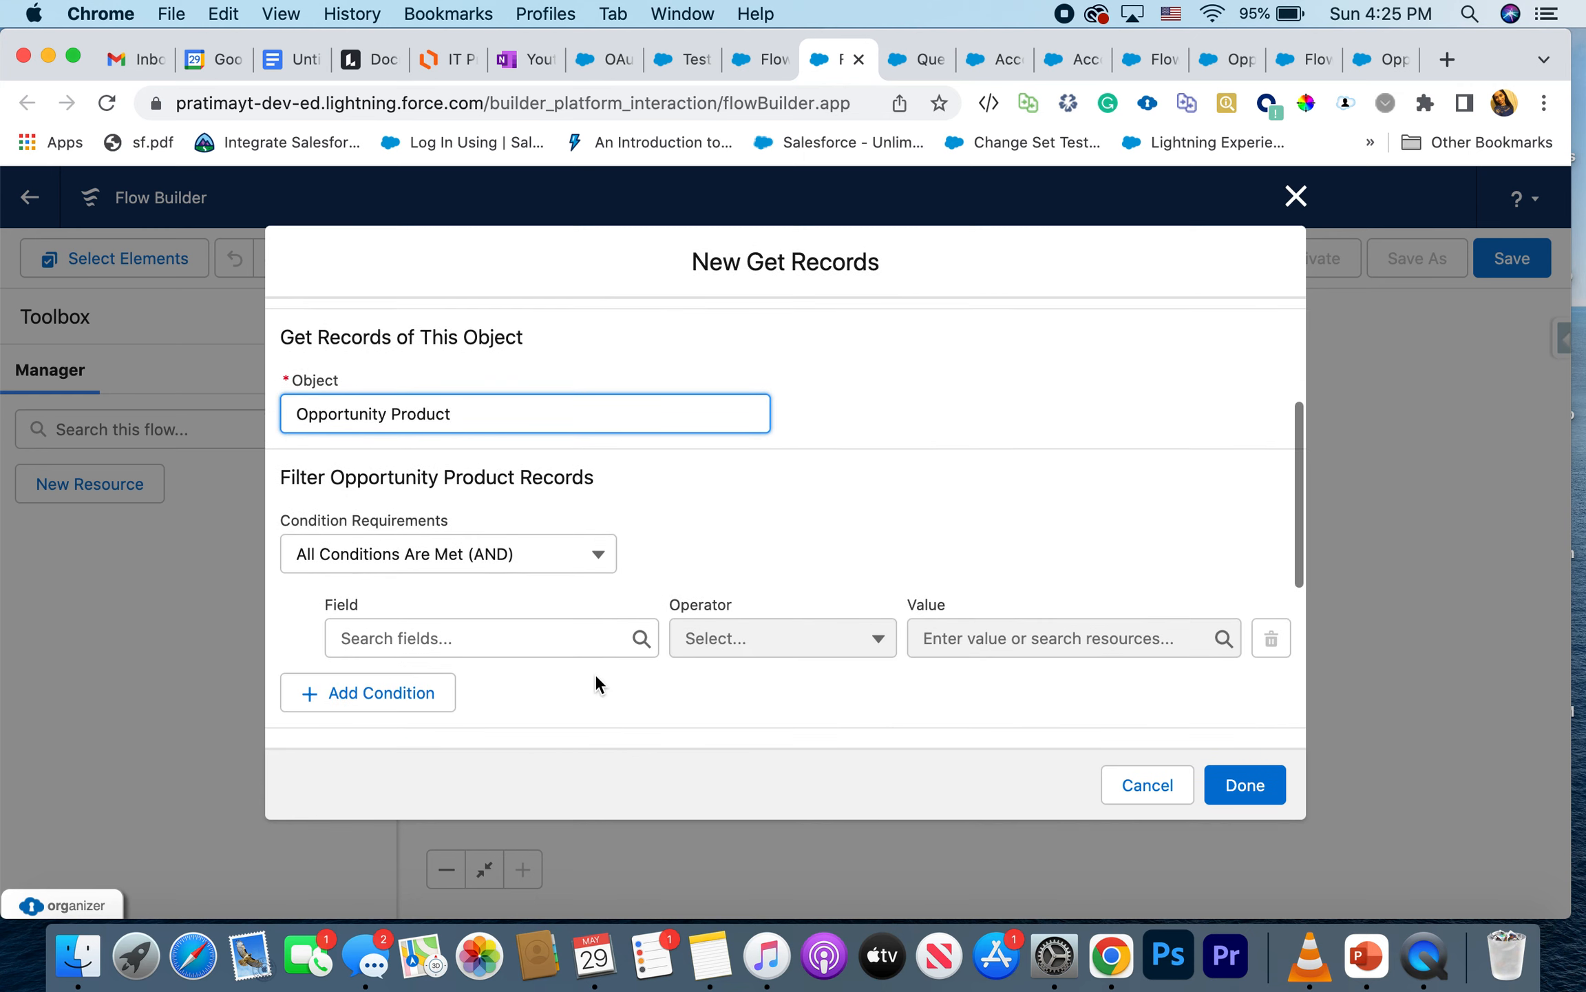
left_click(508, 644)
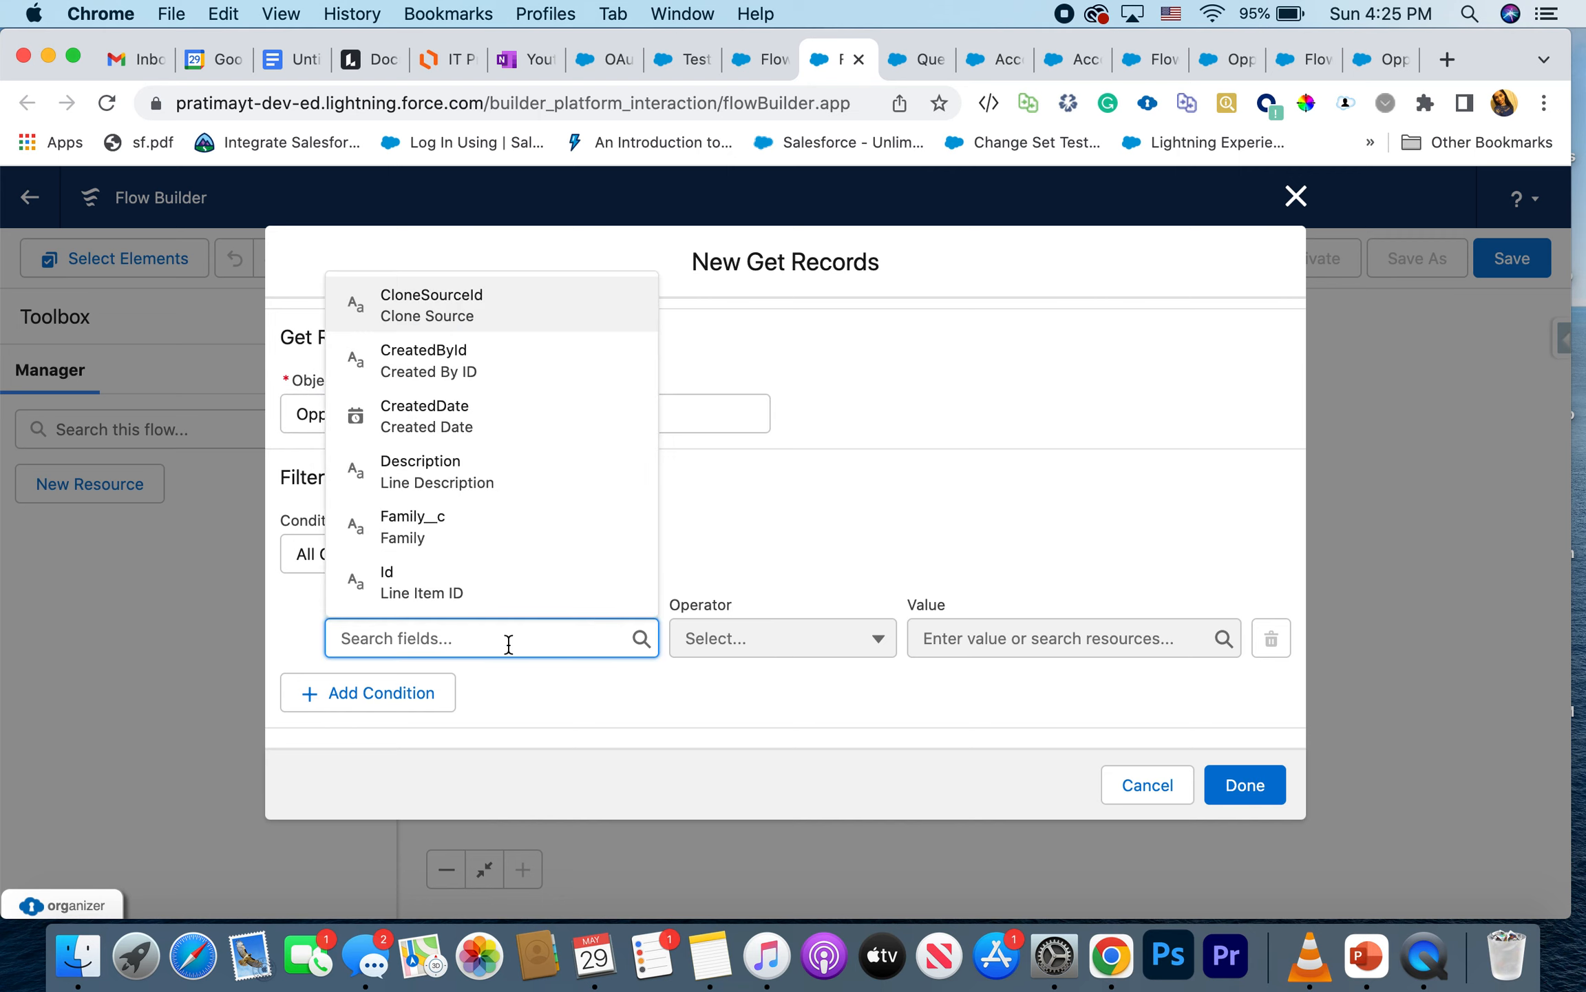
type("opp")
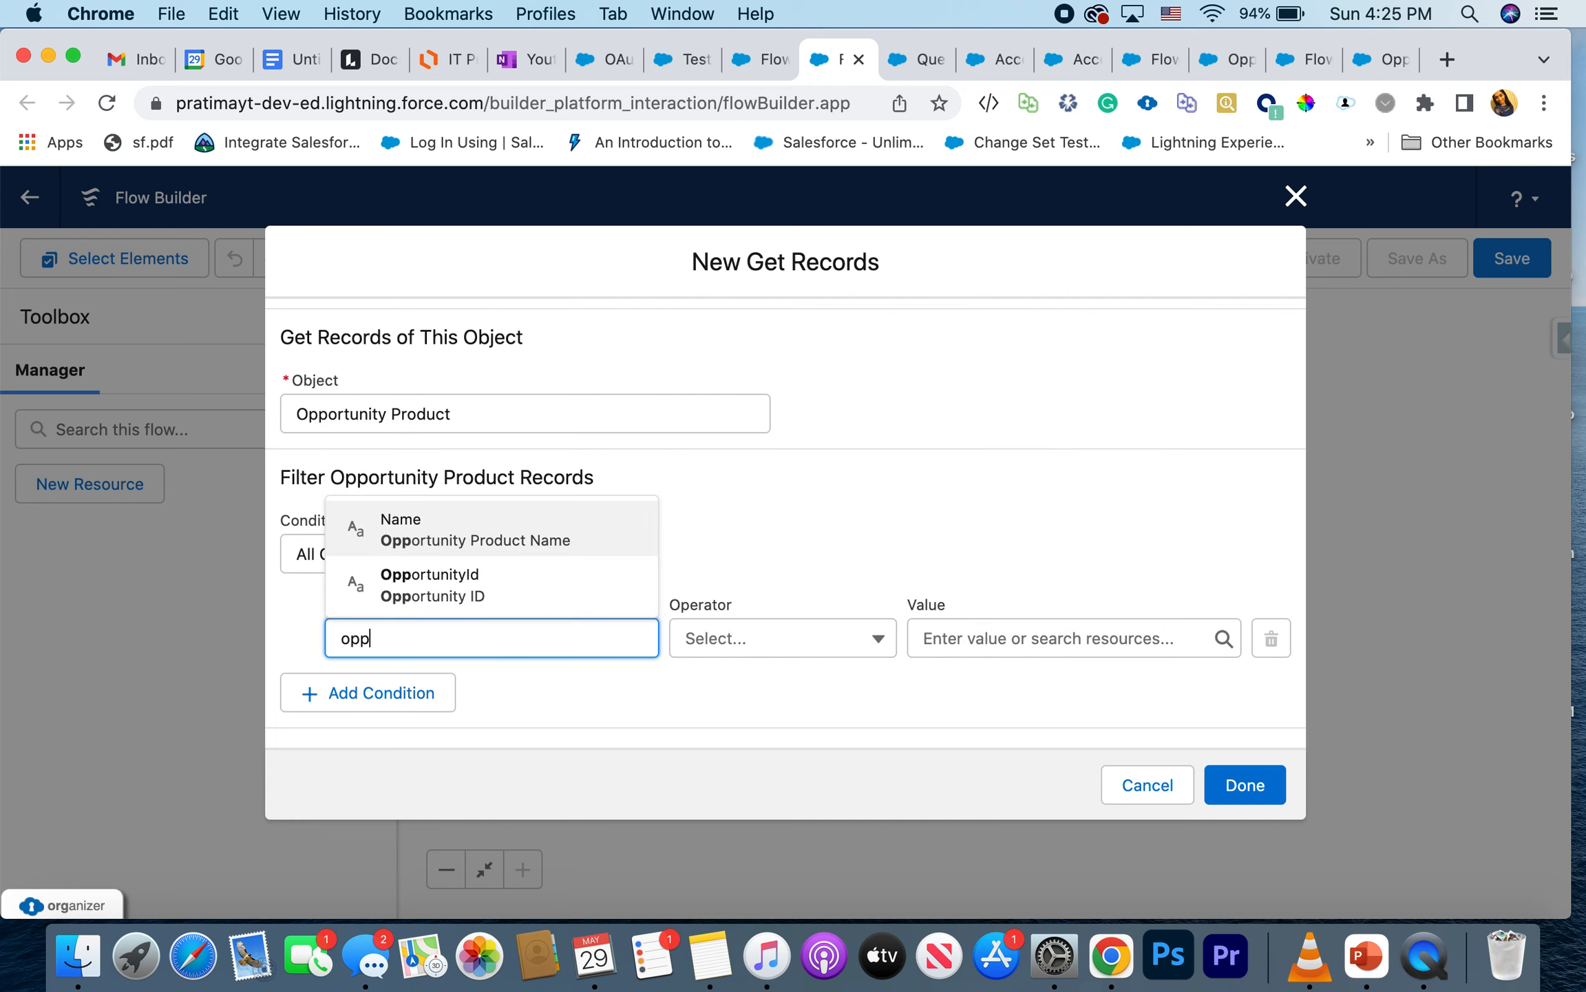
left_click(490, 594)
left_click(965, 627)
type("reco")
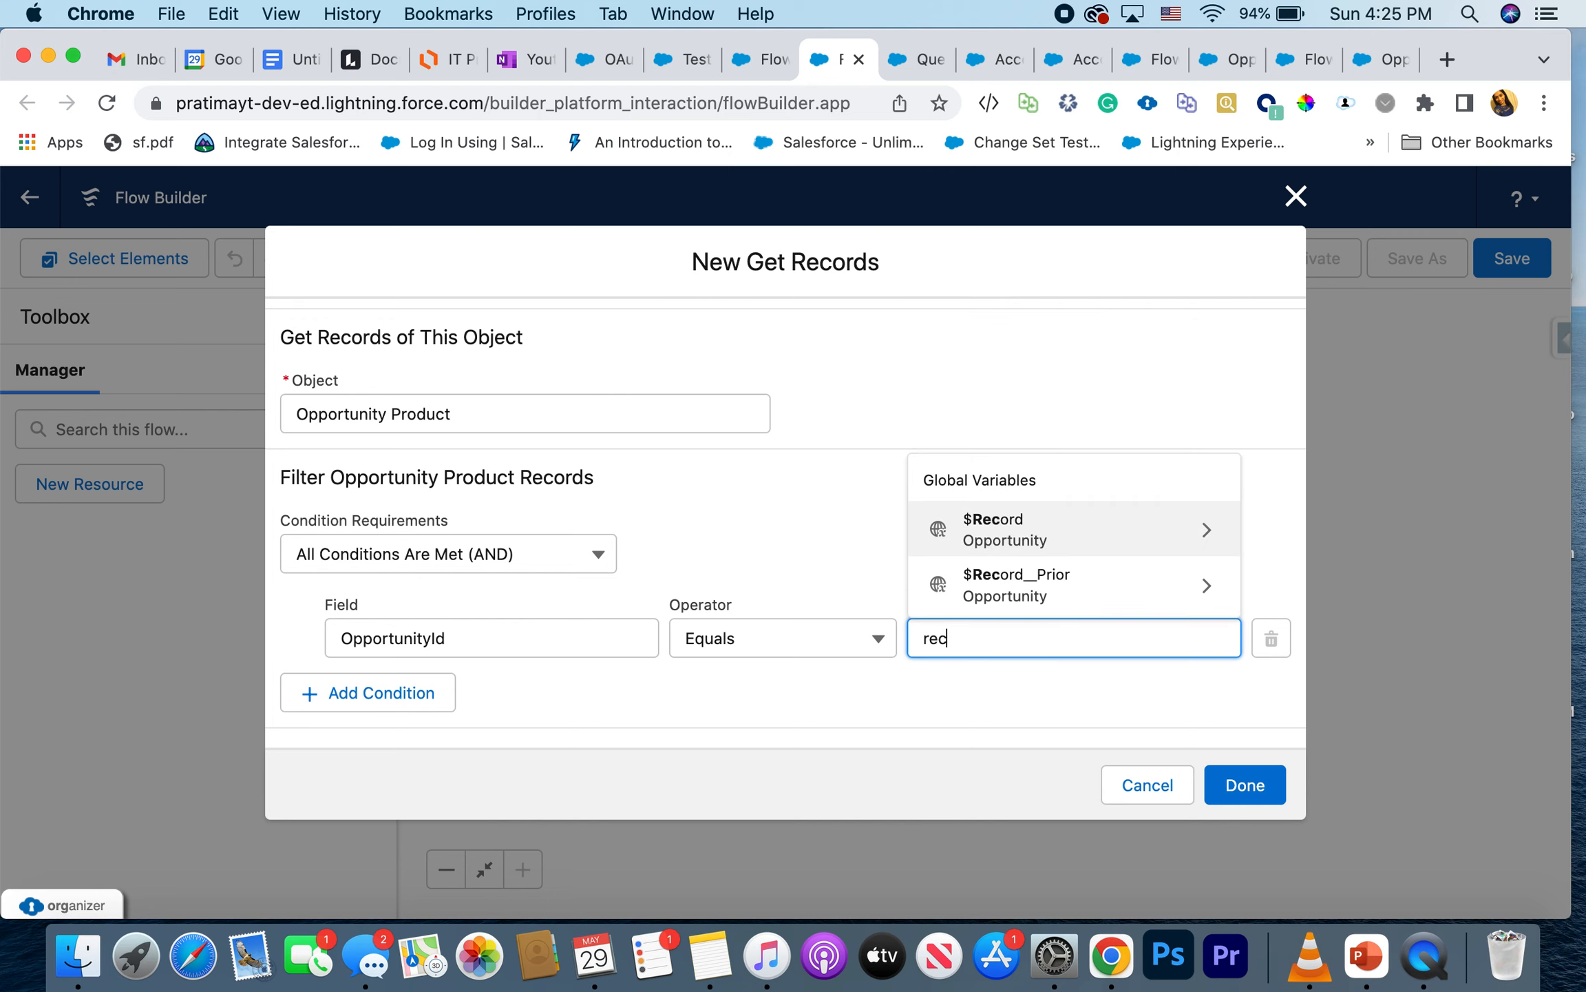
left_click(1086, 540)
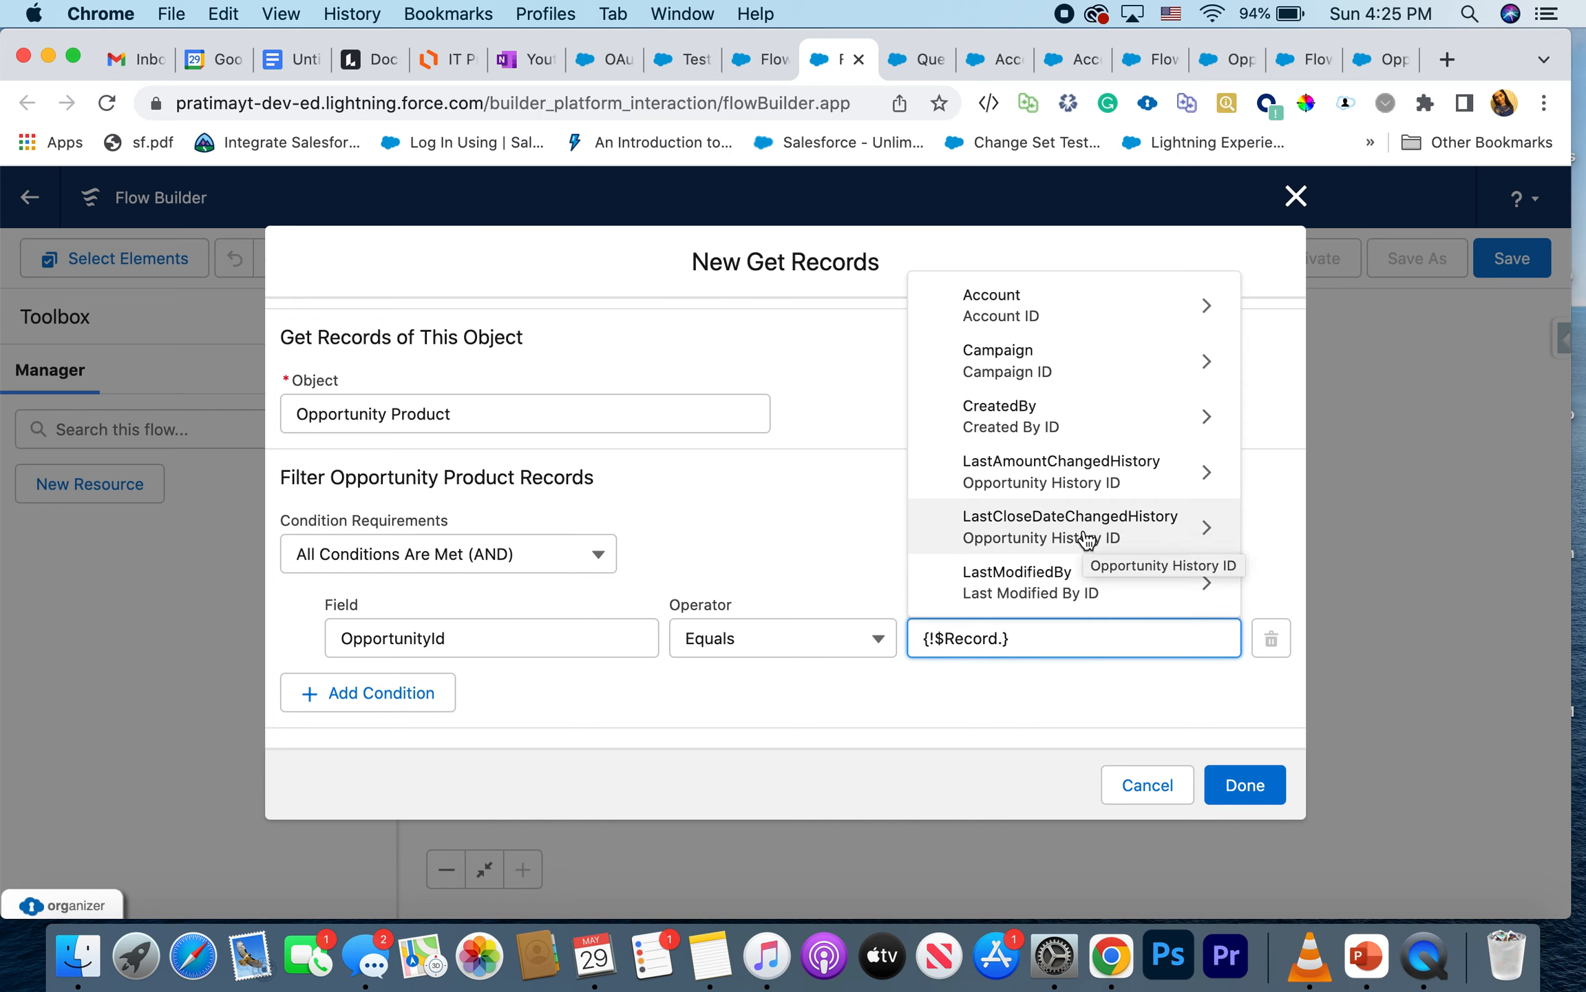
type("Id")
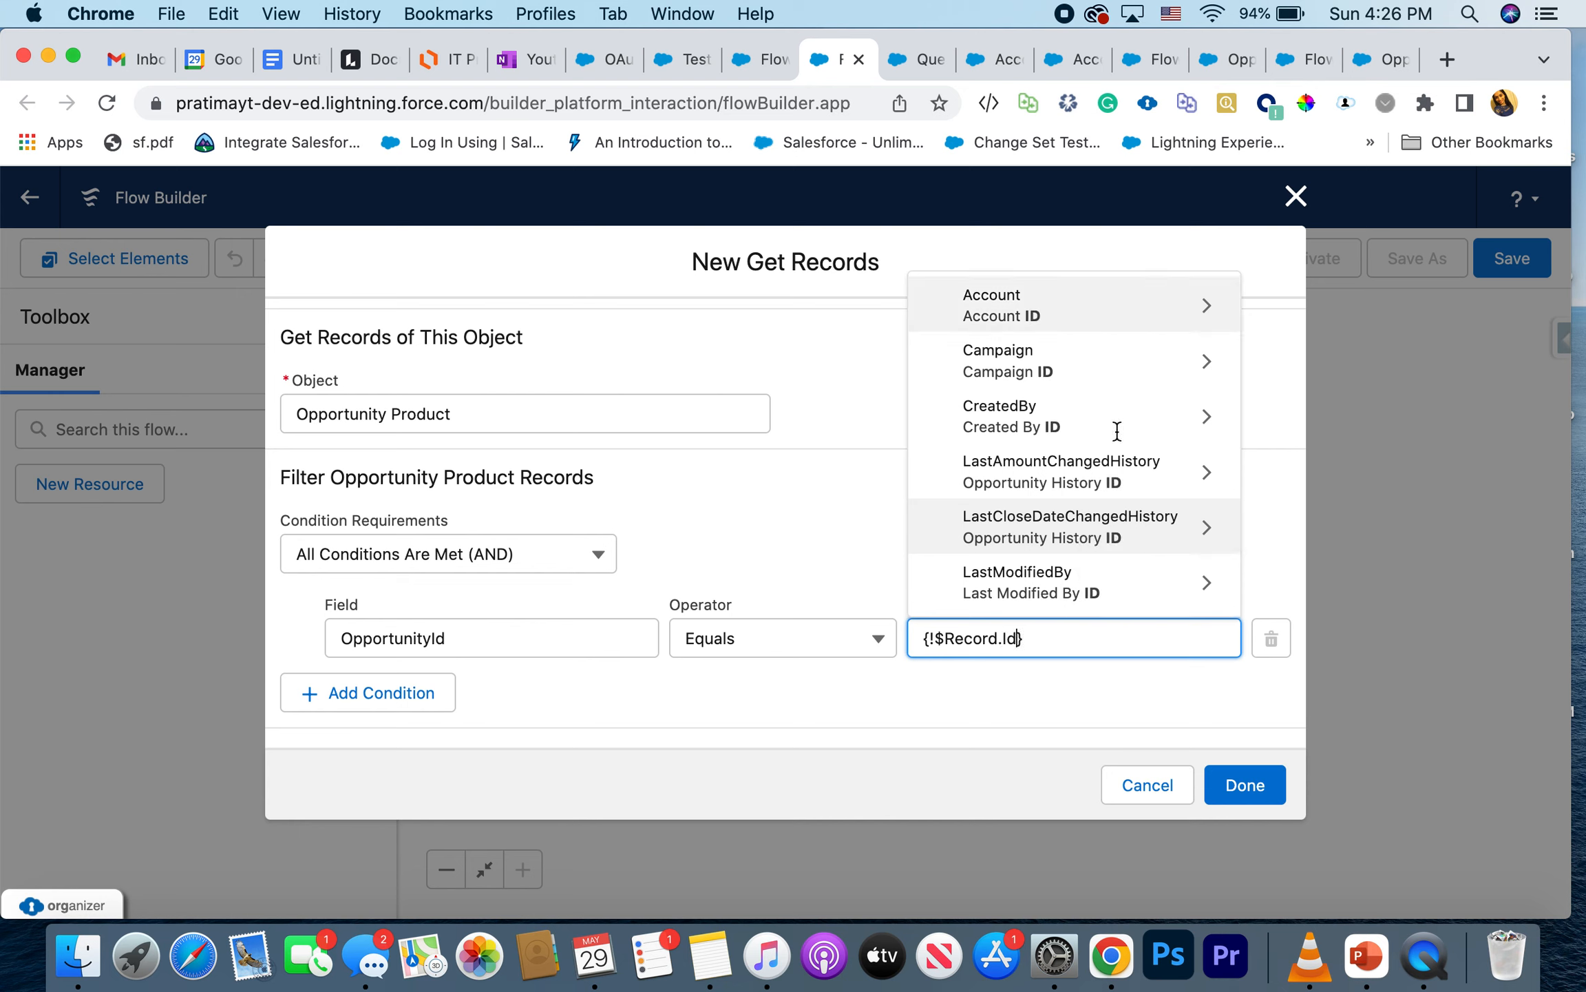
scroll(1119, 441, "down", 3)
scroll(1063, 514, "down", 3)
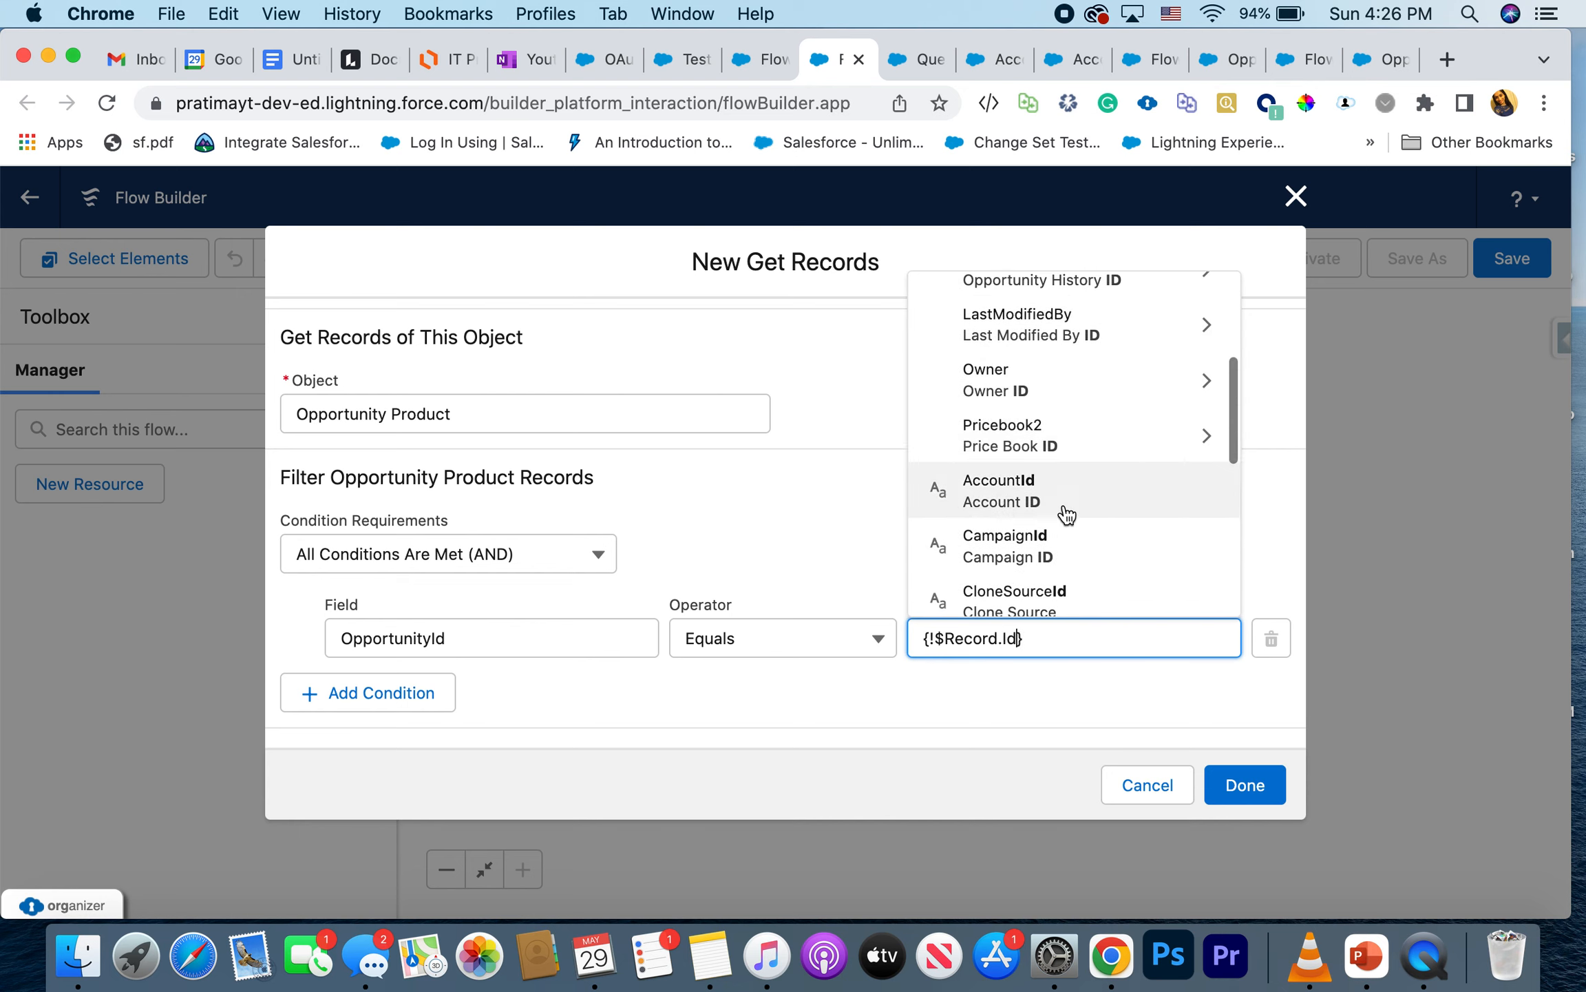
scroll(1064, 509, "down", 2)
left_click(1024, 563)
left_click(928, 564)
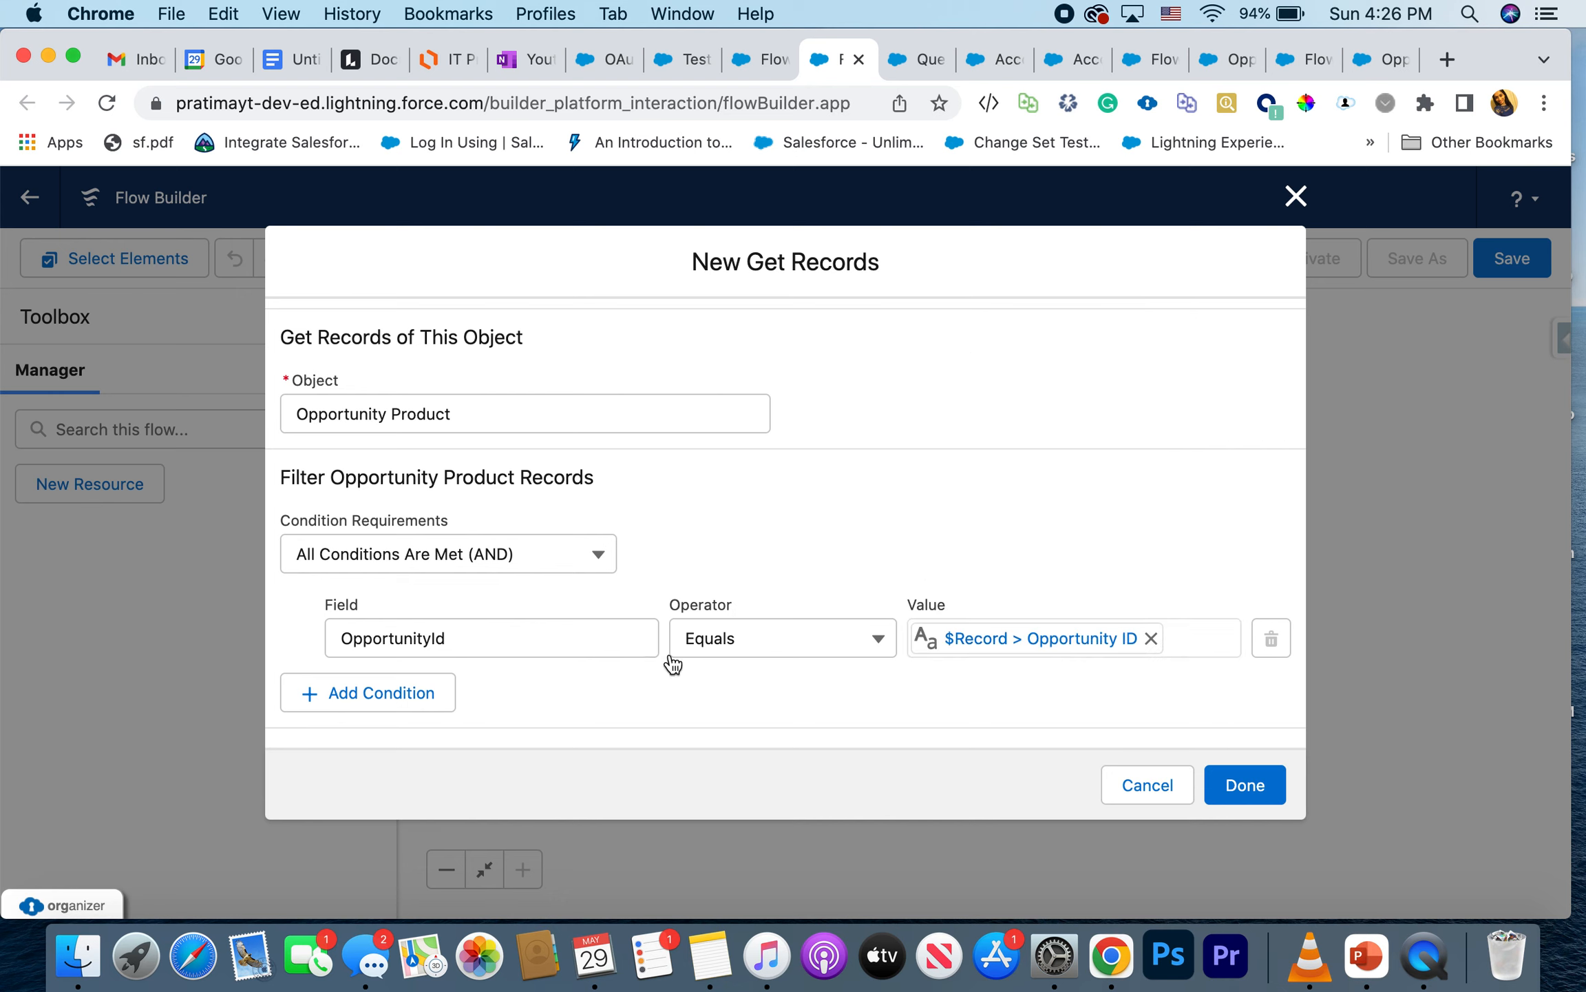
Step: Store all records found by the Get Records element and finish its configuration
scroll(1078, 721, "down", 4)
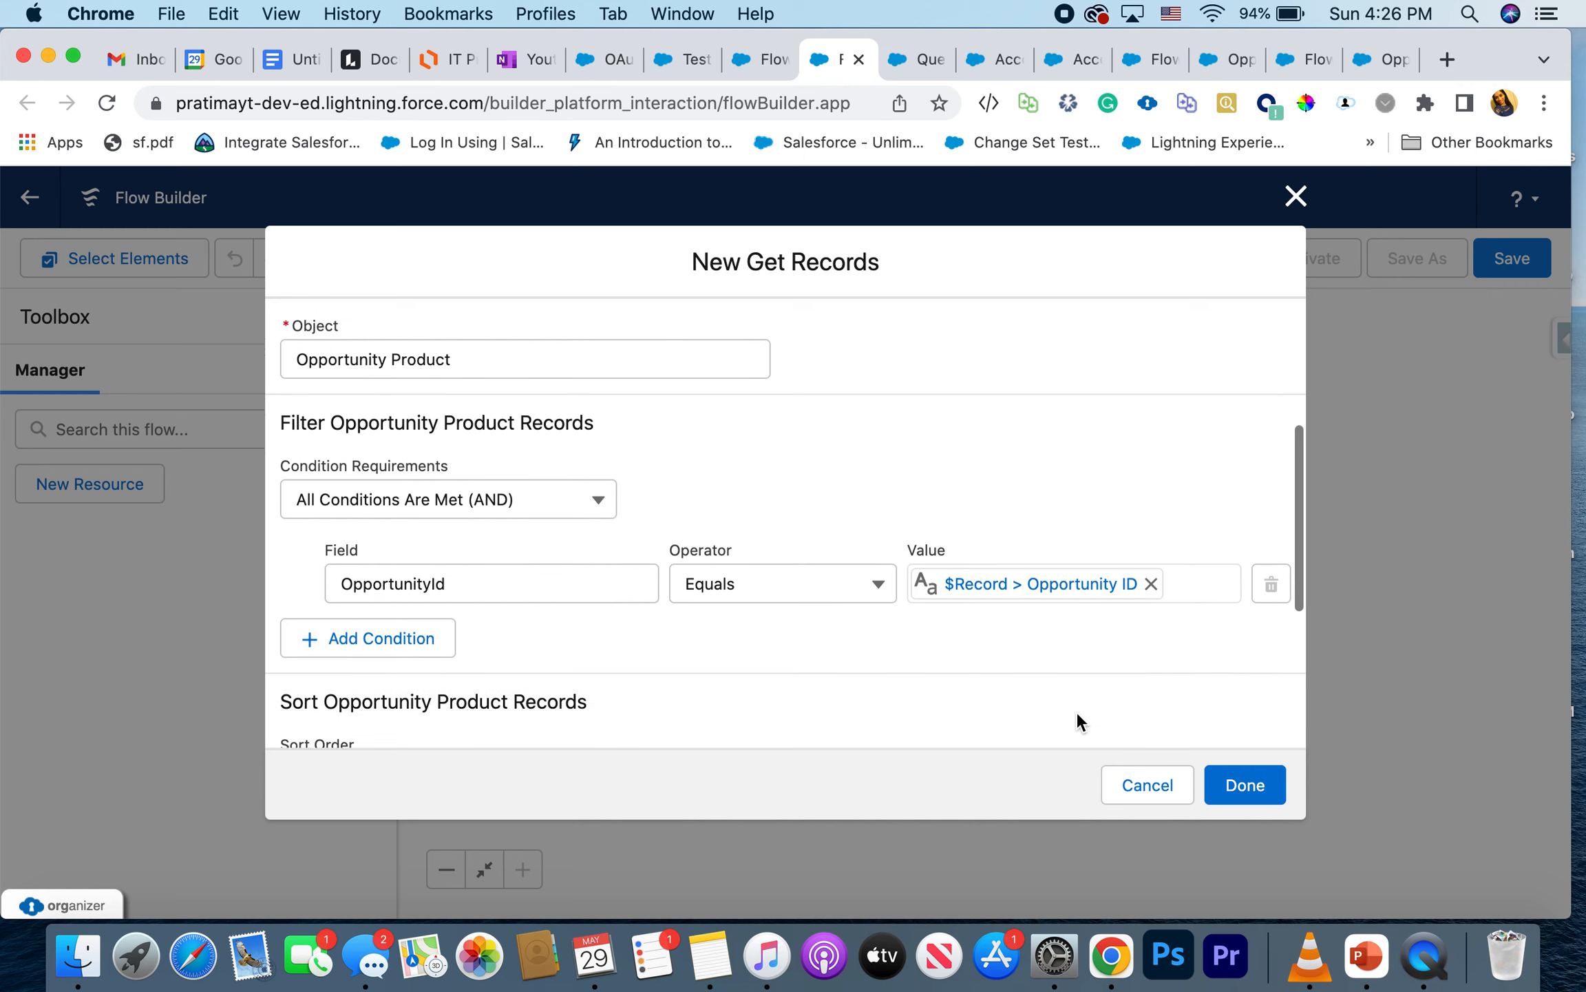
scroll(1077, 717, "down", 2)
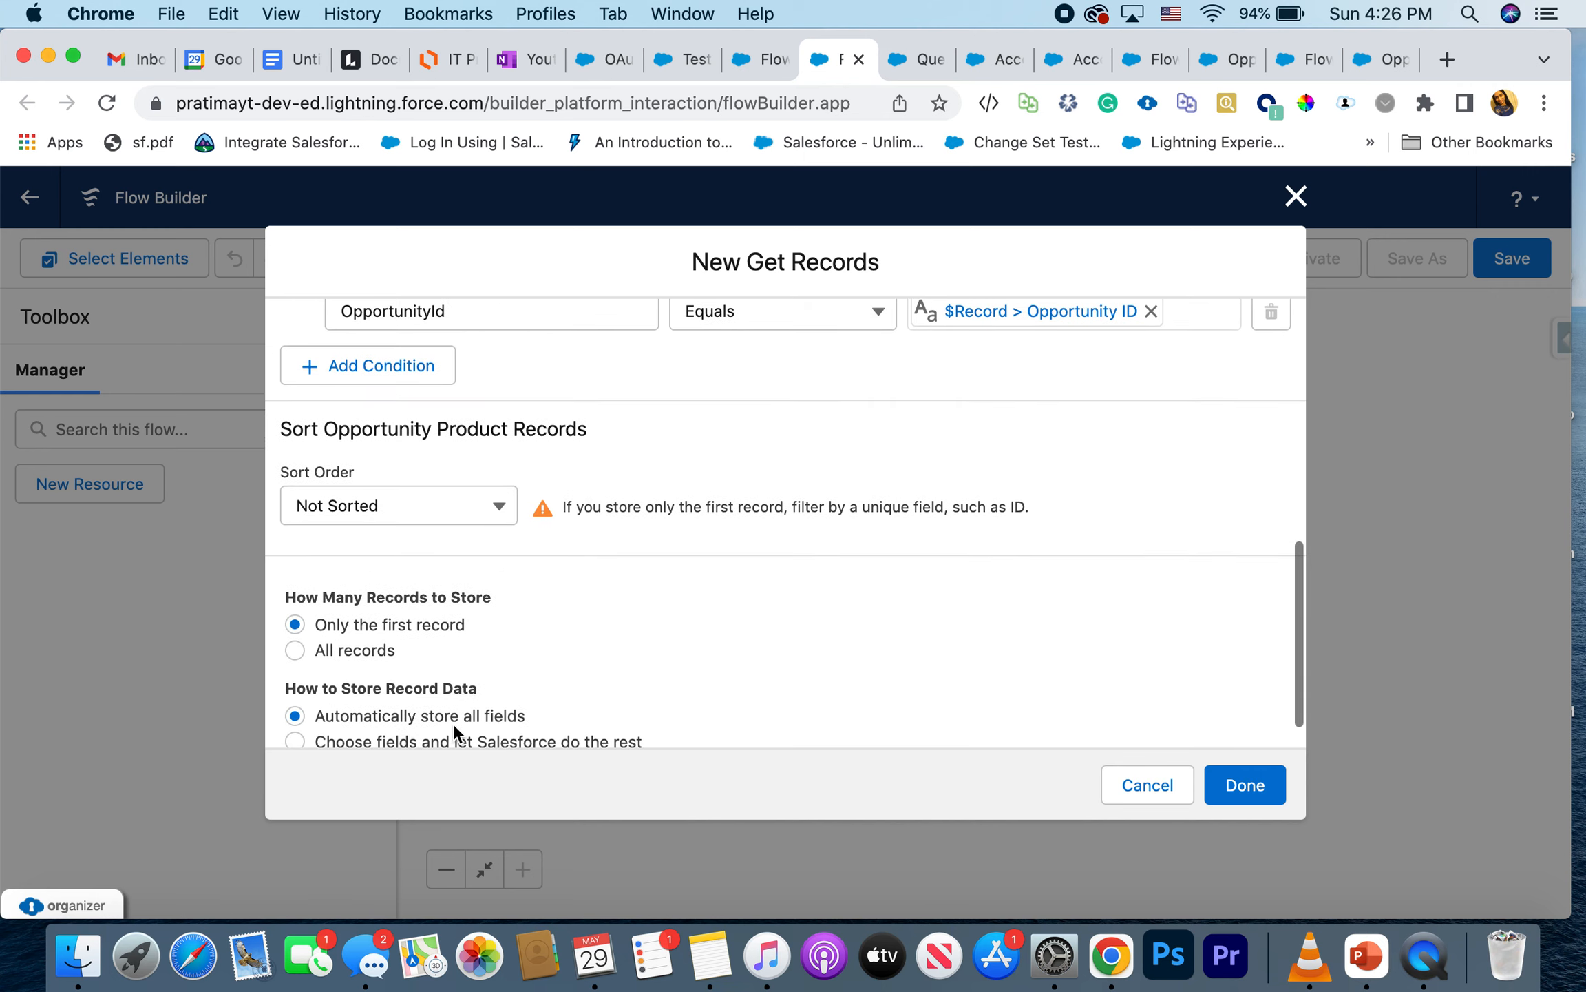
left_click(294, 650)
scroll(522, 661, "down", 1)
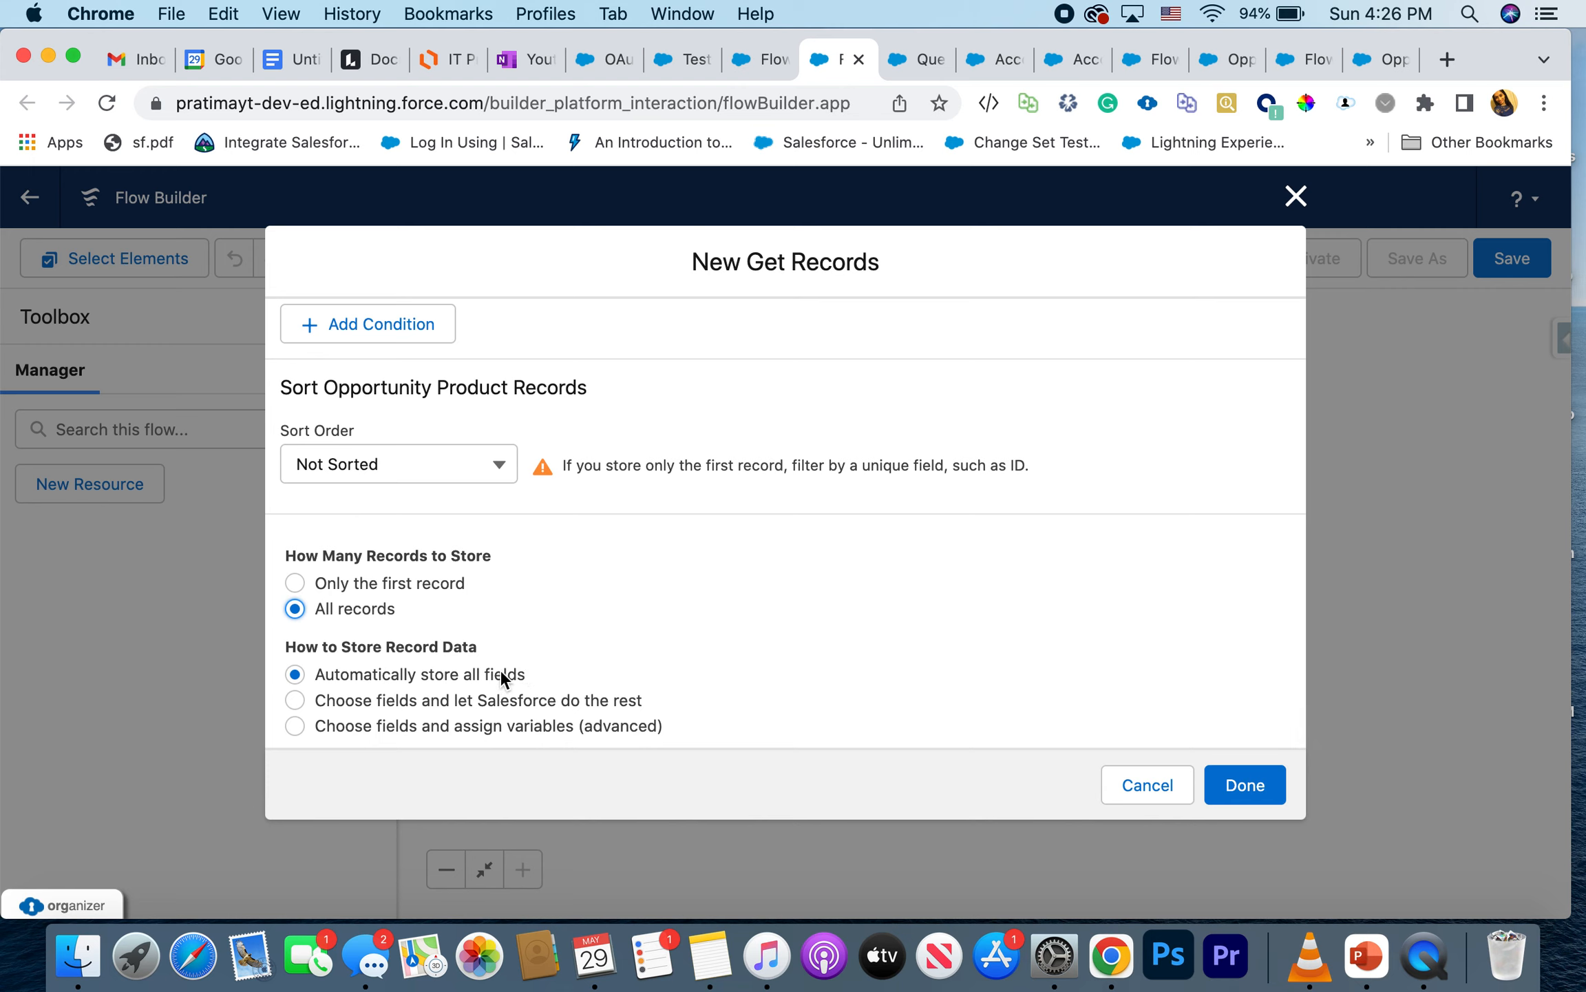
scroll(497, 673, "up", 1)
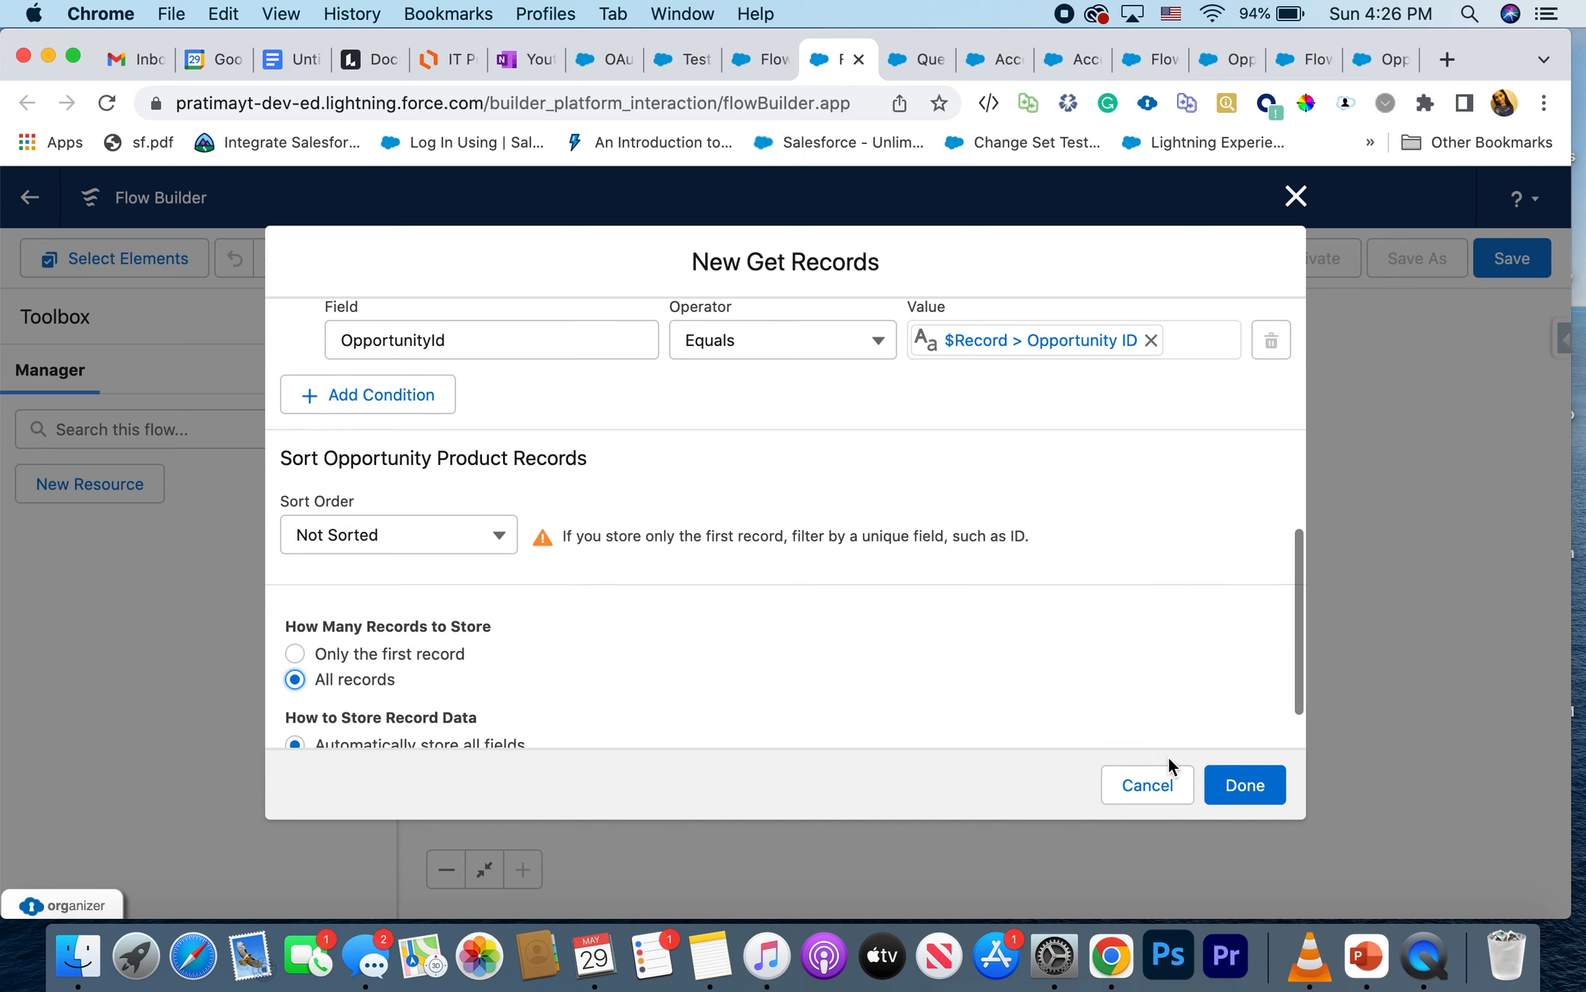
left_click(1221, 783)
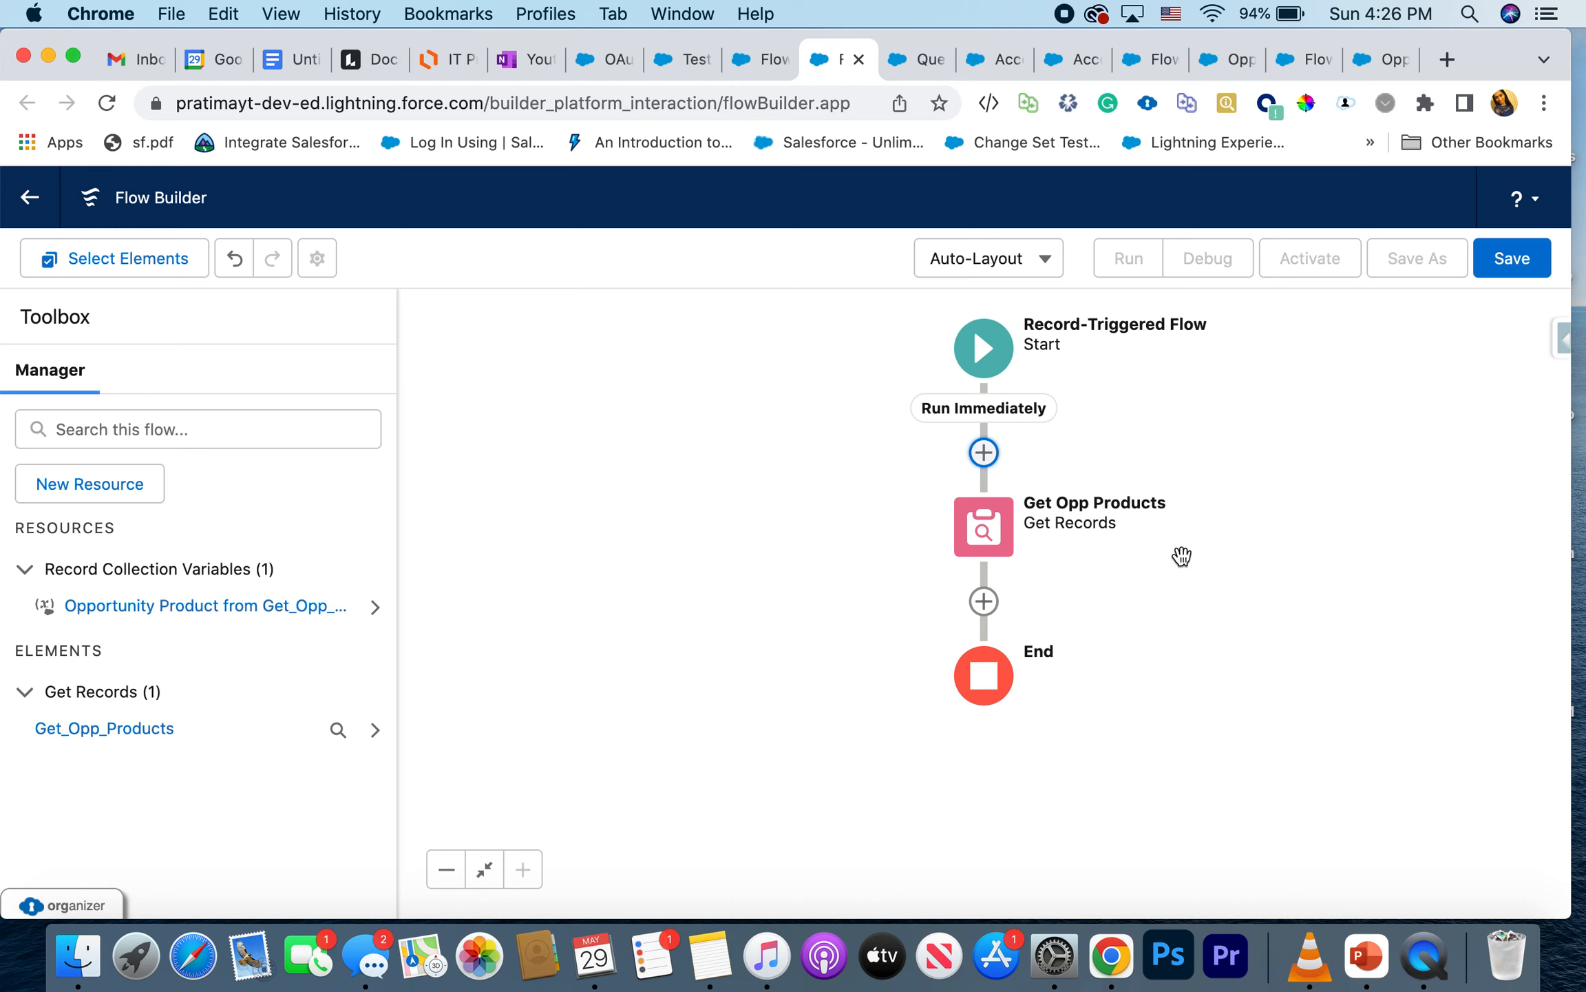
Step: Add a Loop element after Get Opp Products and label it Loop through Opp Lines
left_click(985, 601)
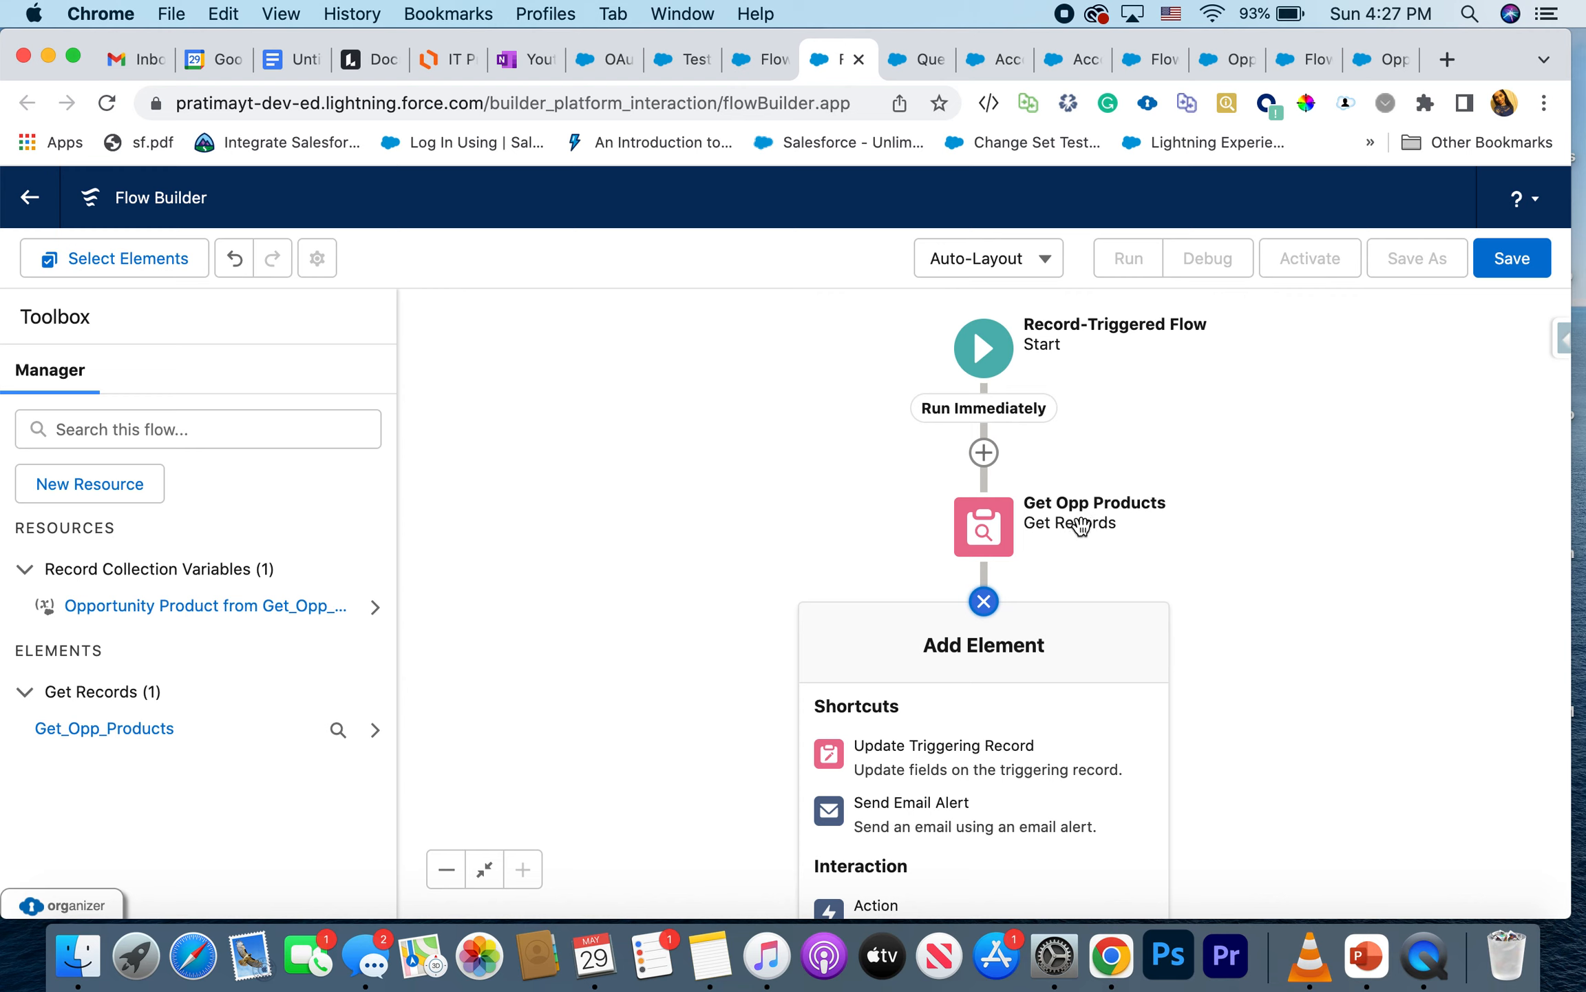
scroll(1050, 856, "down", 5)
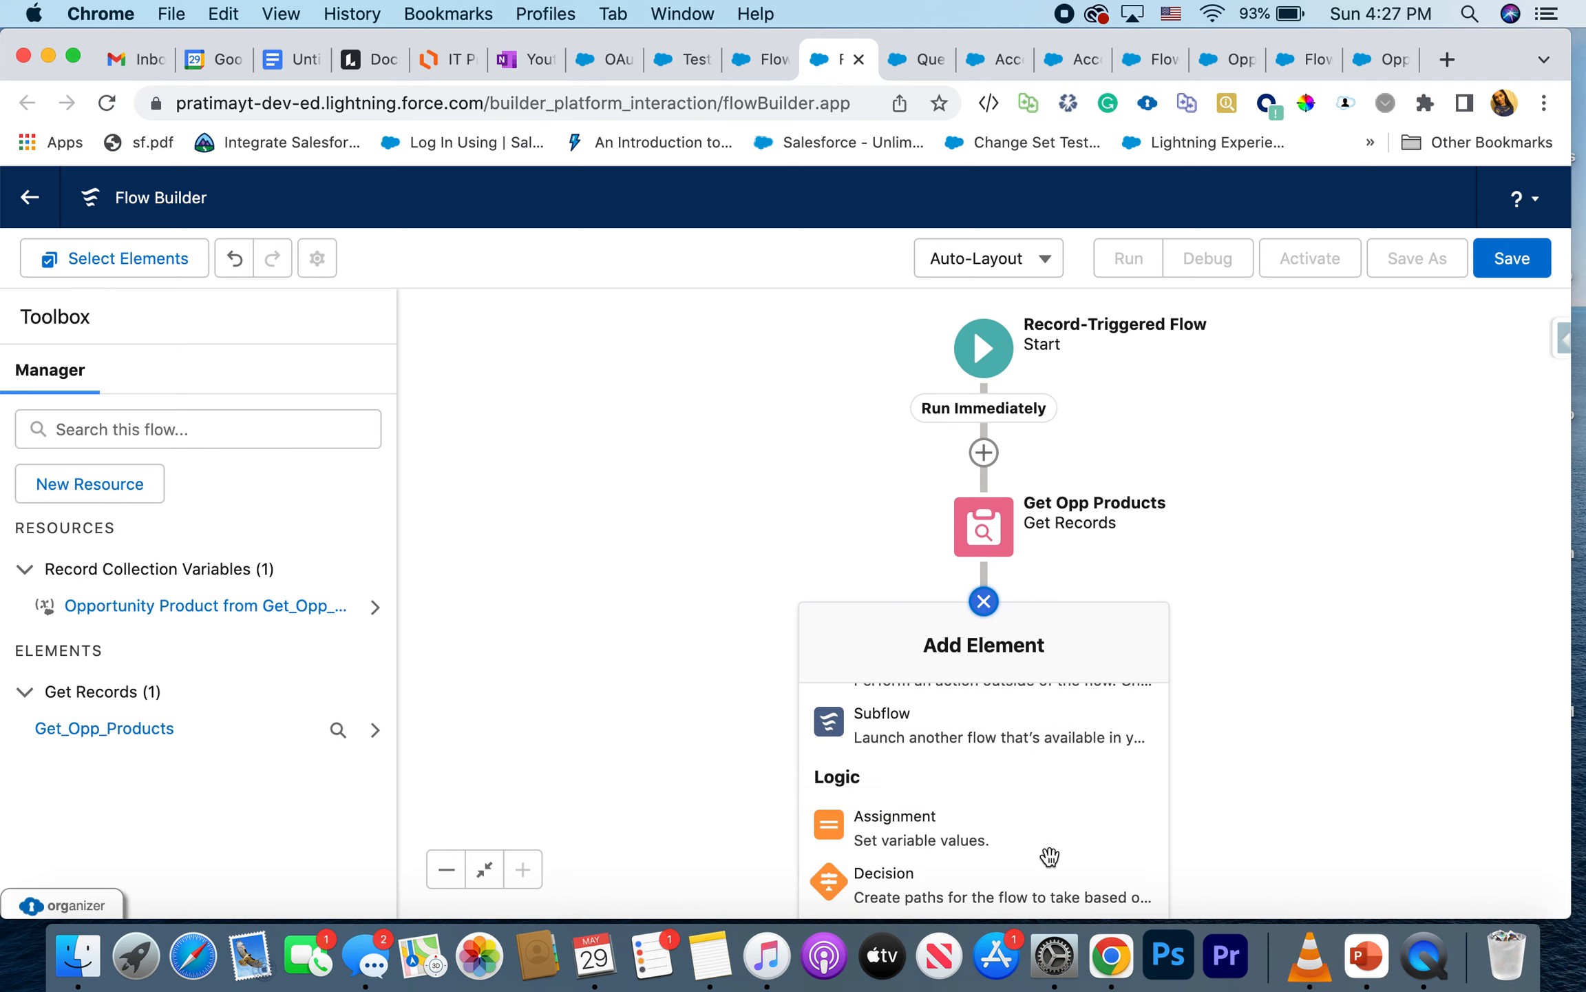
scroll(1049, 857, "down", 1)
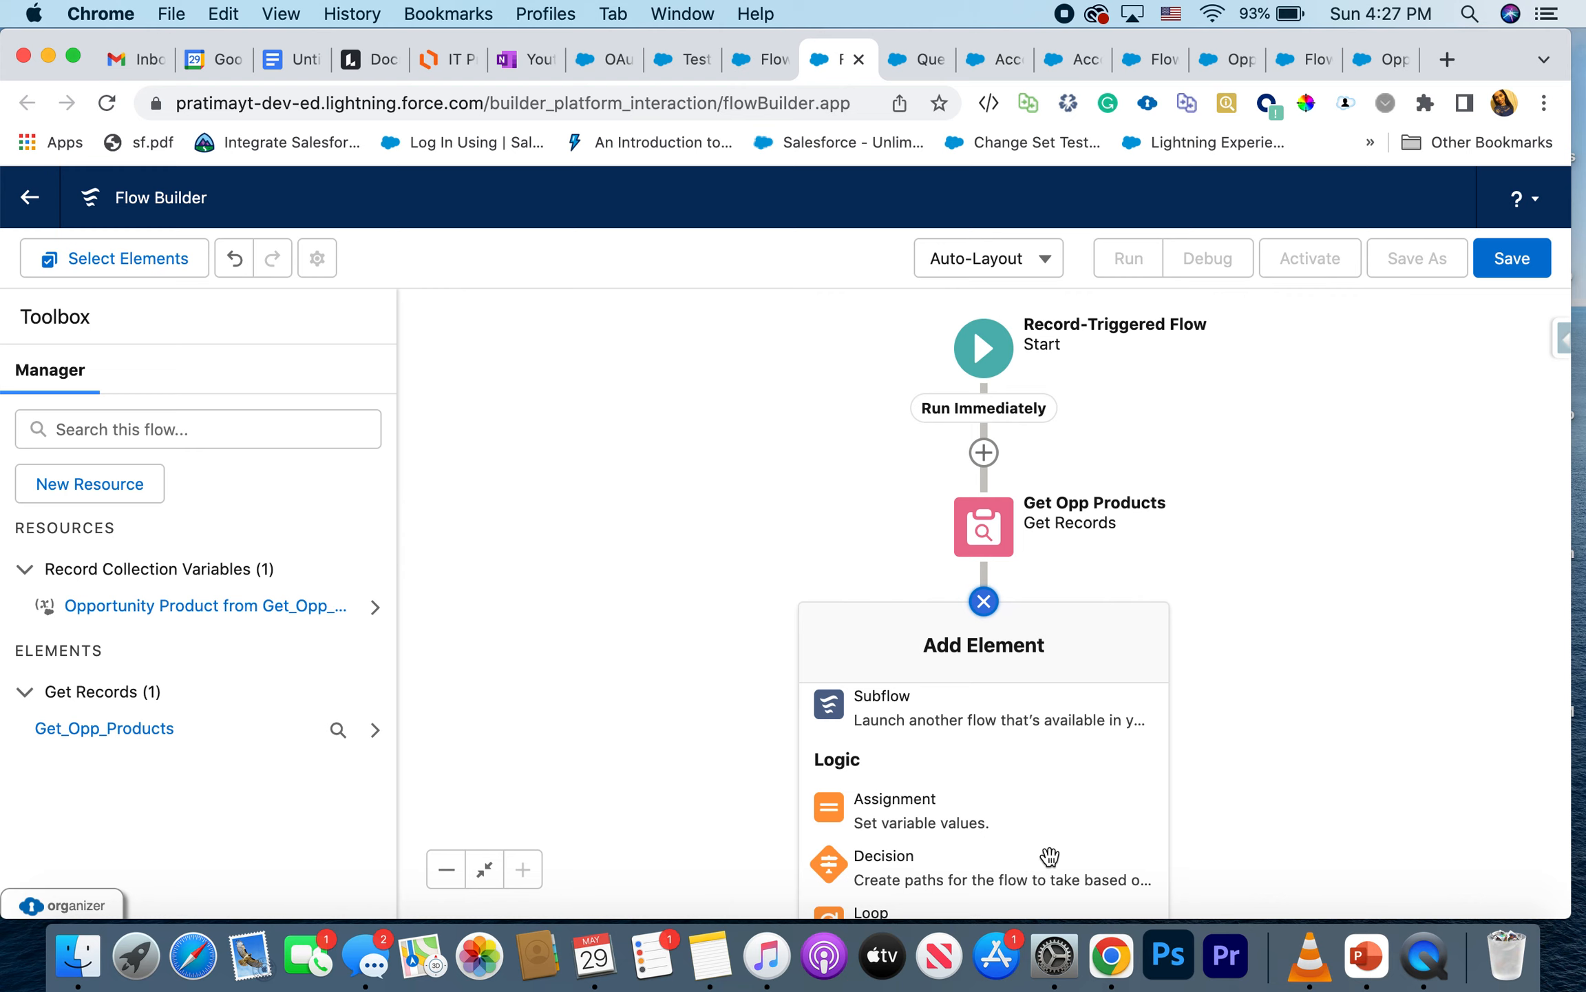
scroll(1051, 861, "down", 1)
scroll(1051, 861, "down", 1)
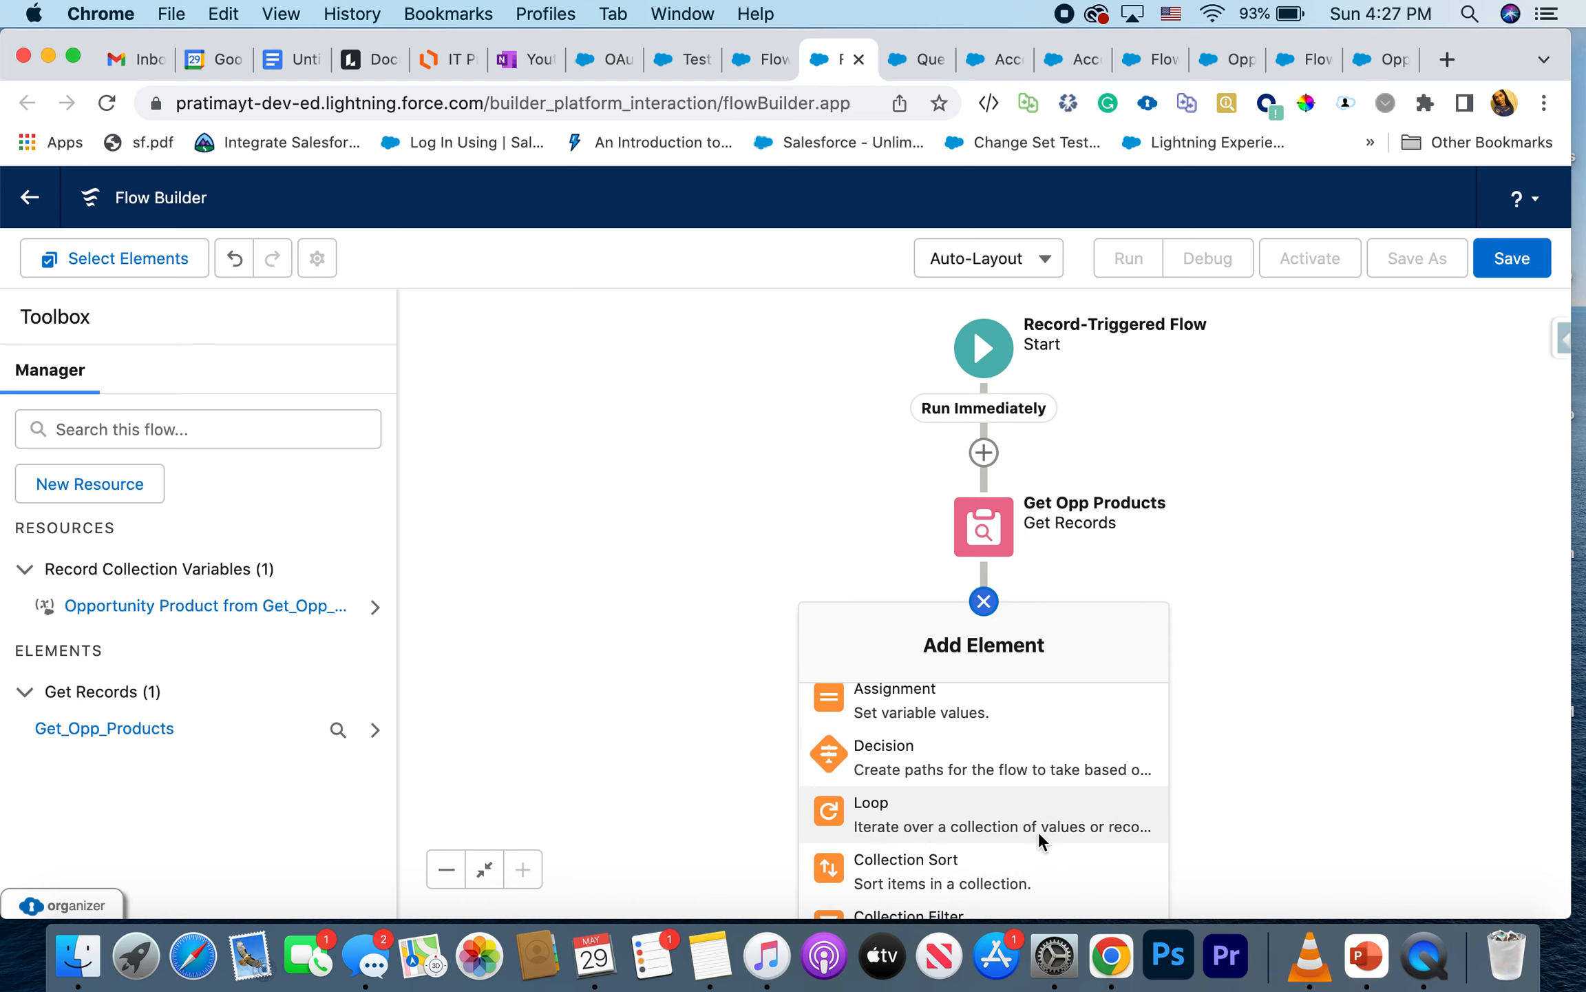
left_click(1040, 835)
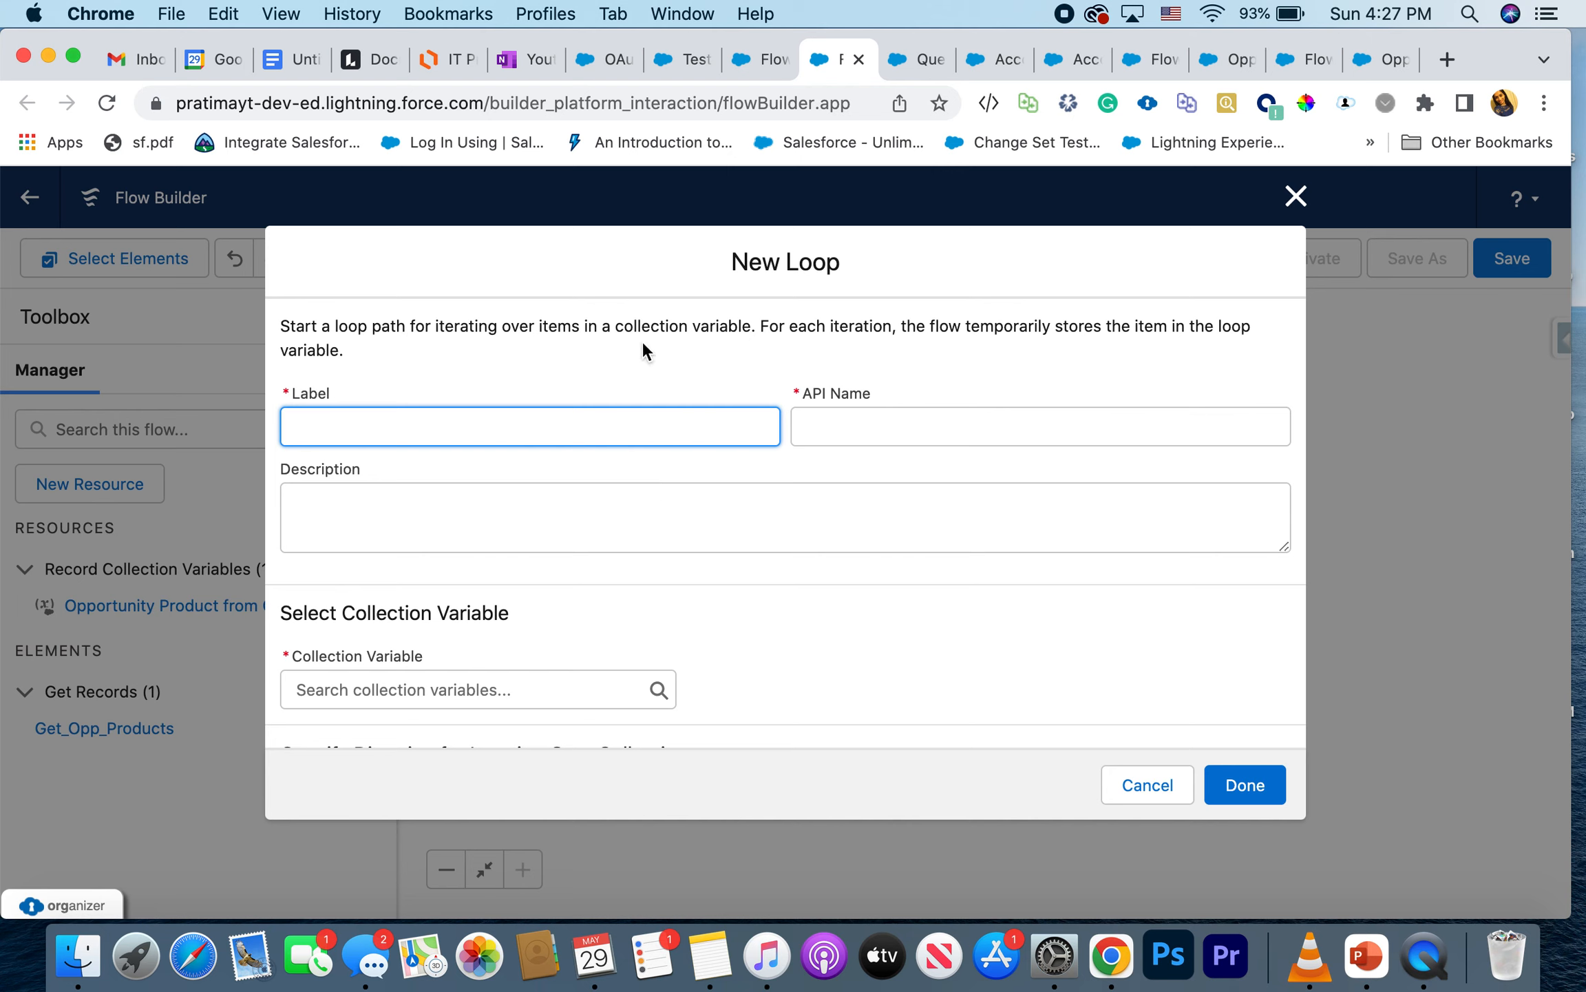
type("Loop throough Opp Lines")
Step: Set the loop's collection variable to Opportunity Product from Get_Opp_Products and finish the loop configuration
scroll(406, 667, "down", 3)
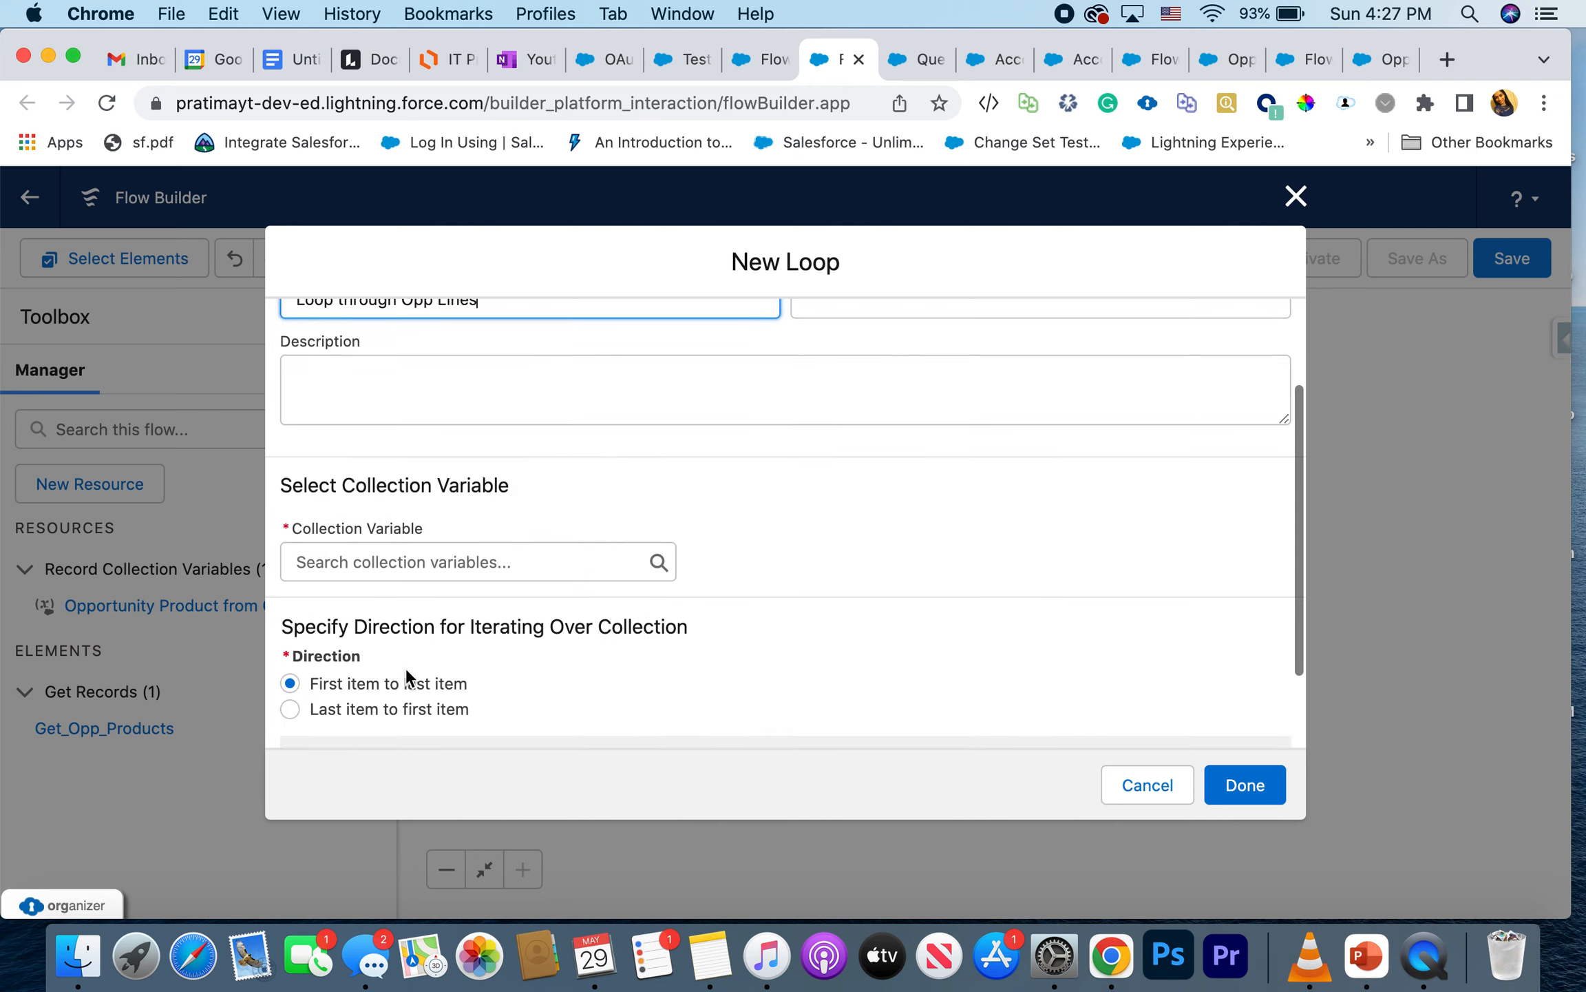
left_click(413, 554)
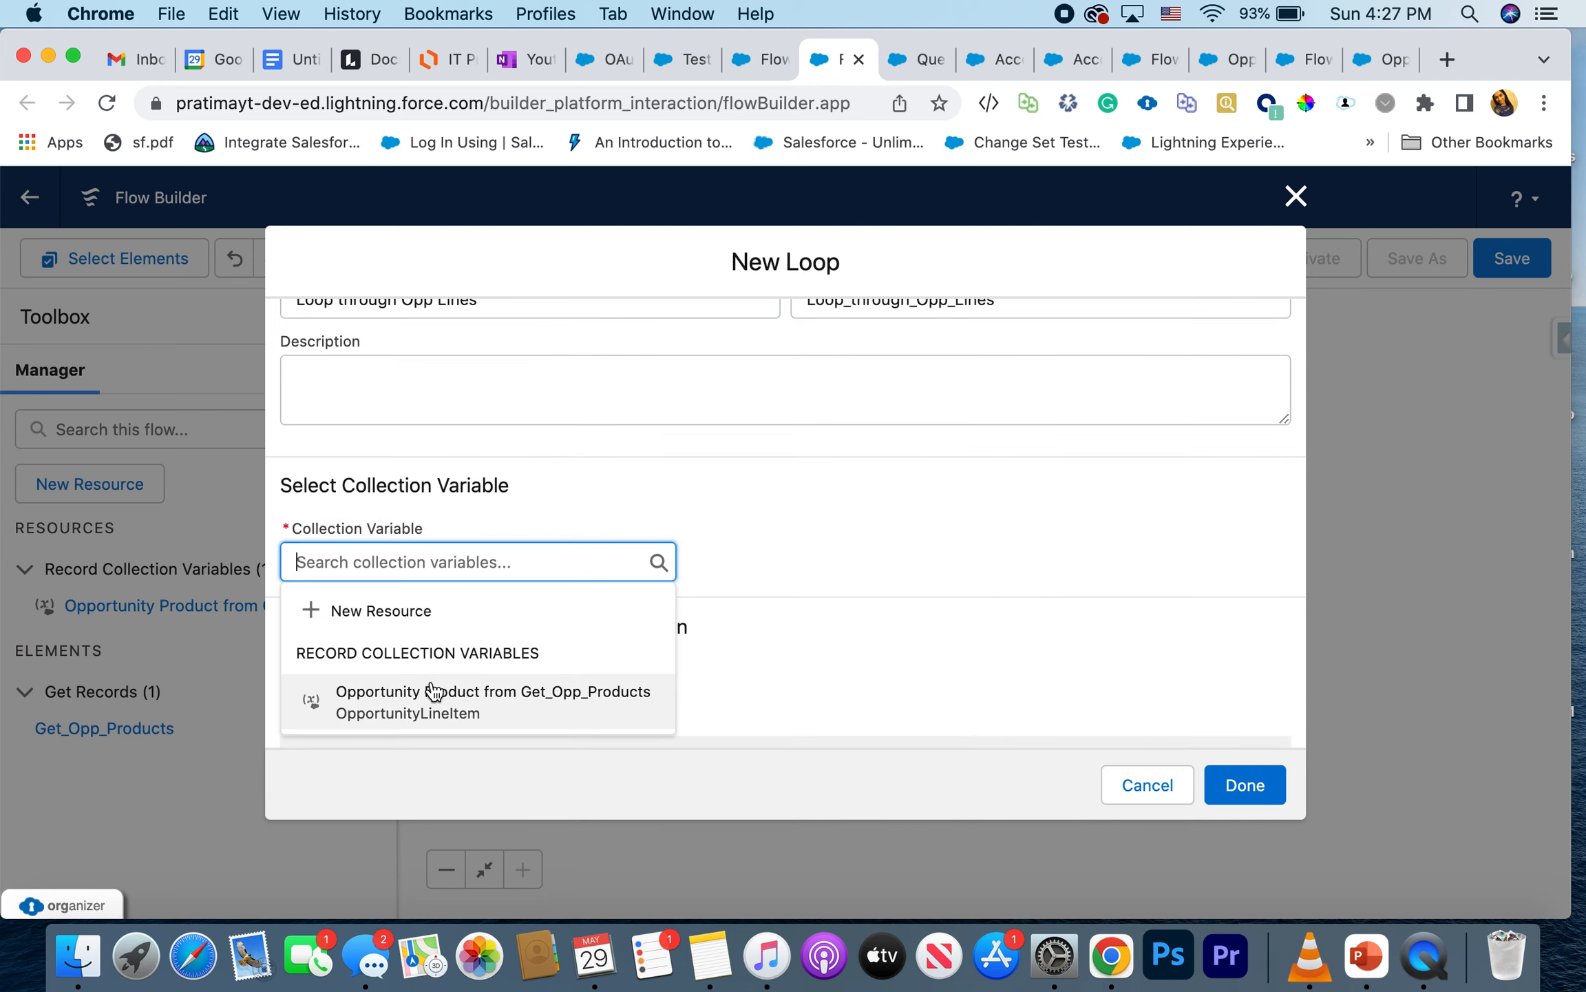
left_click(471, 696)
scroll(470, 689, "down", 3)
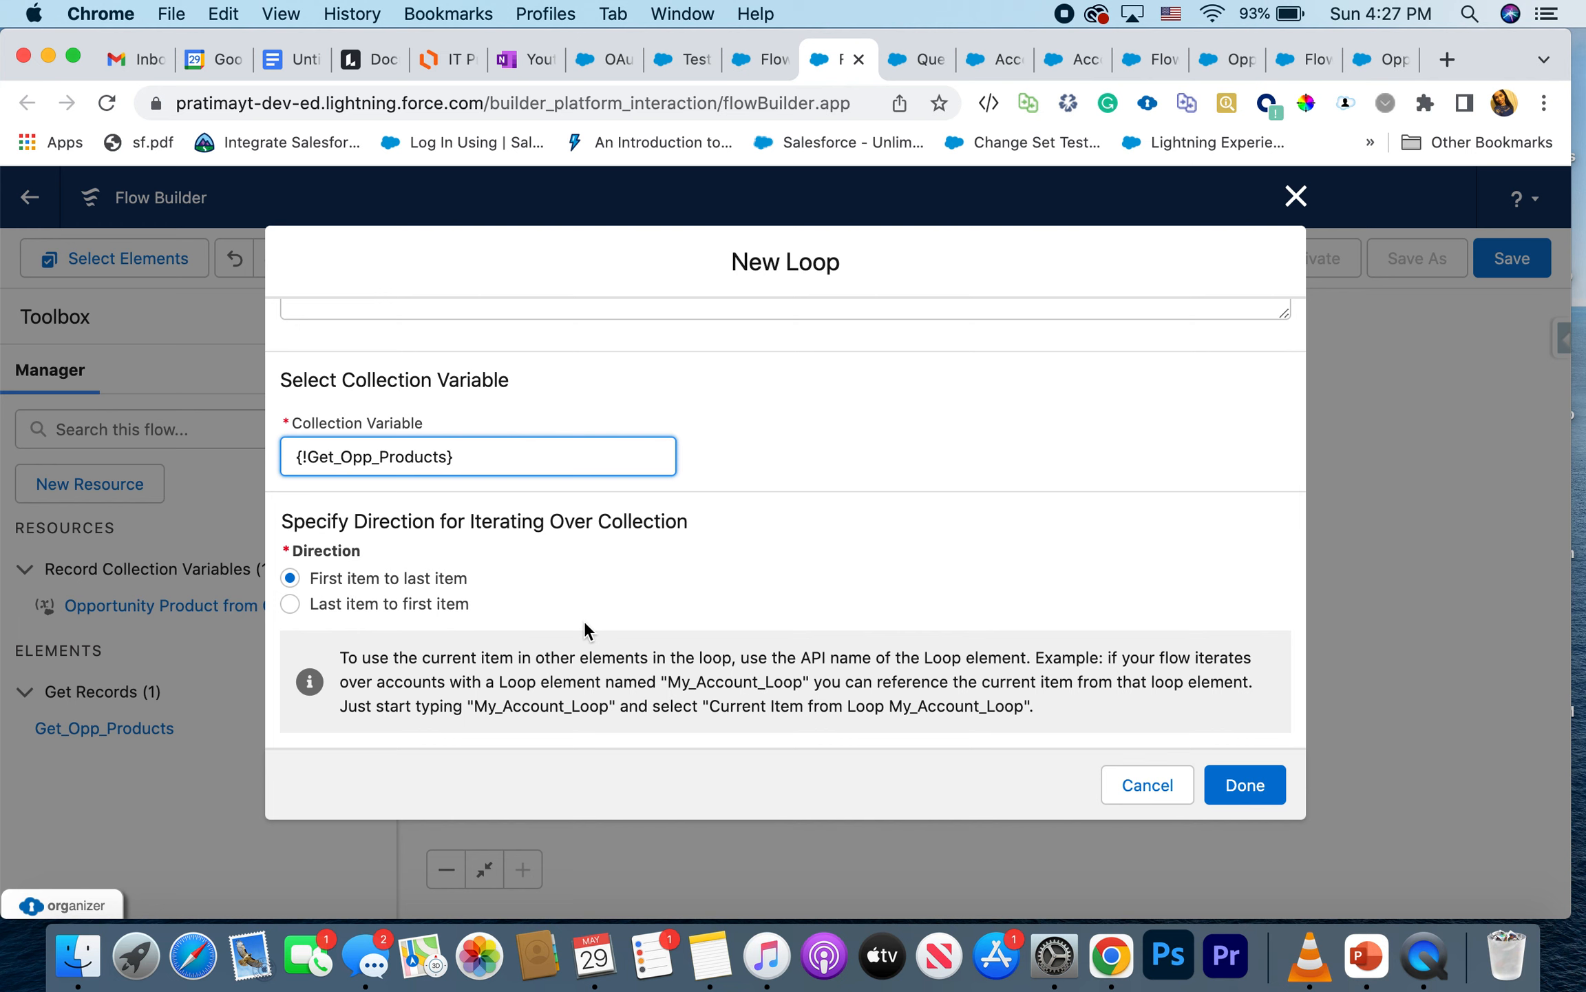
left_click(1222, 785)
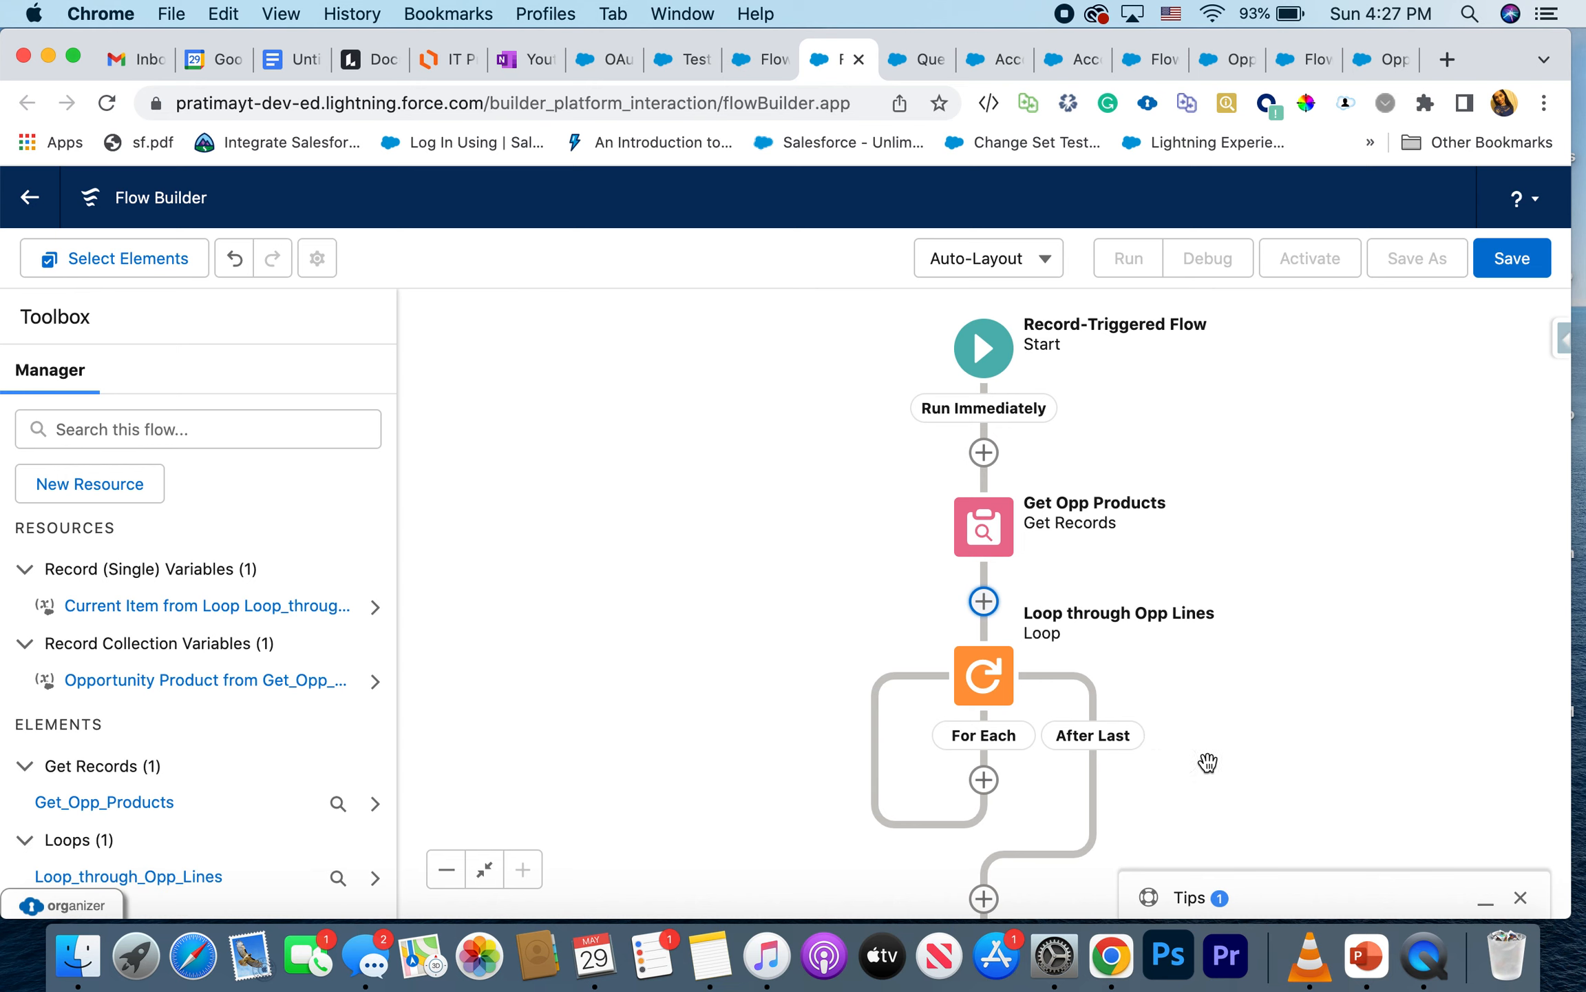
Step: Add a Decision element on the loop's For Each path and label it Check Product Family
left_click_drag(1207, 762, 1172, 663)
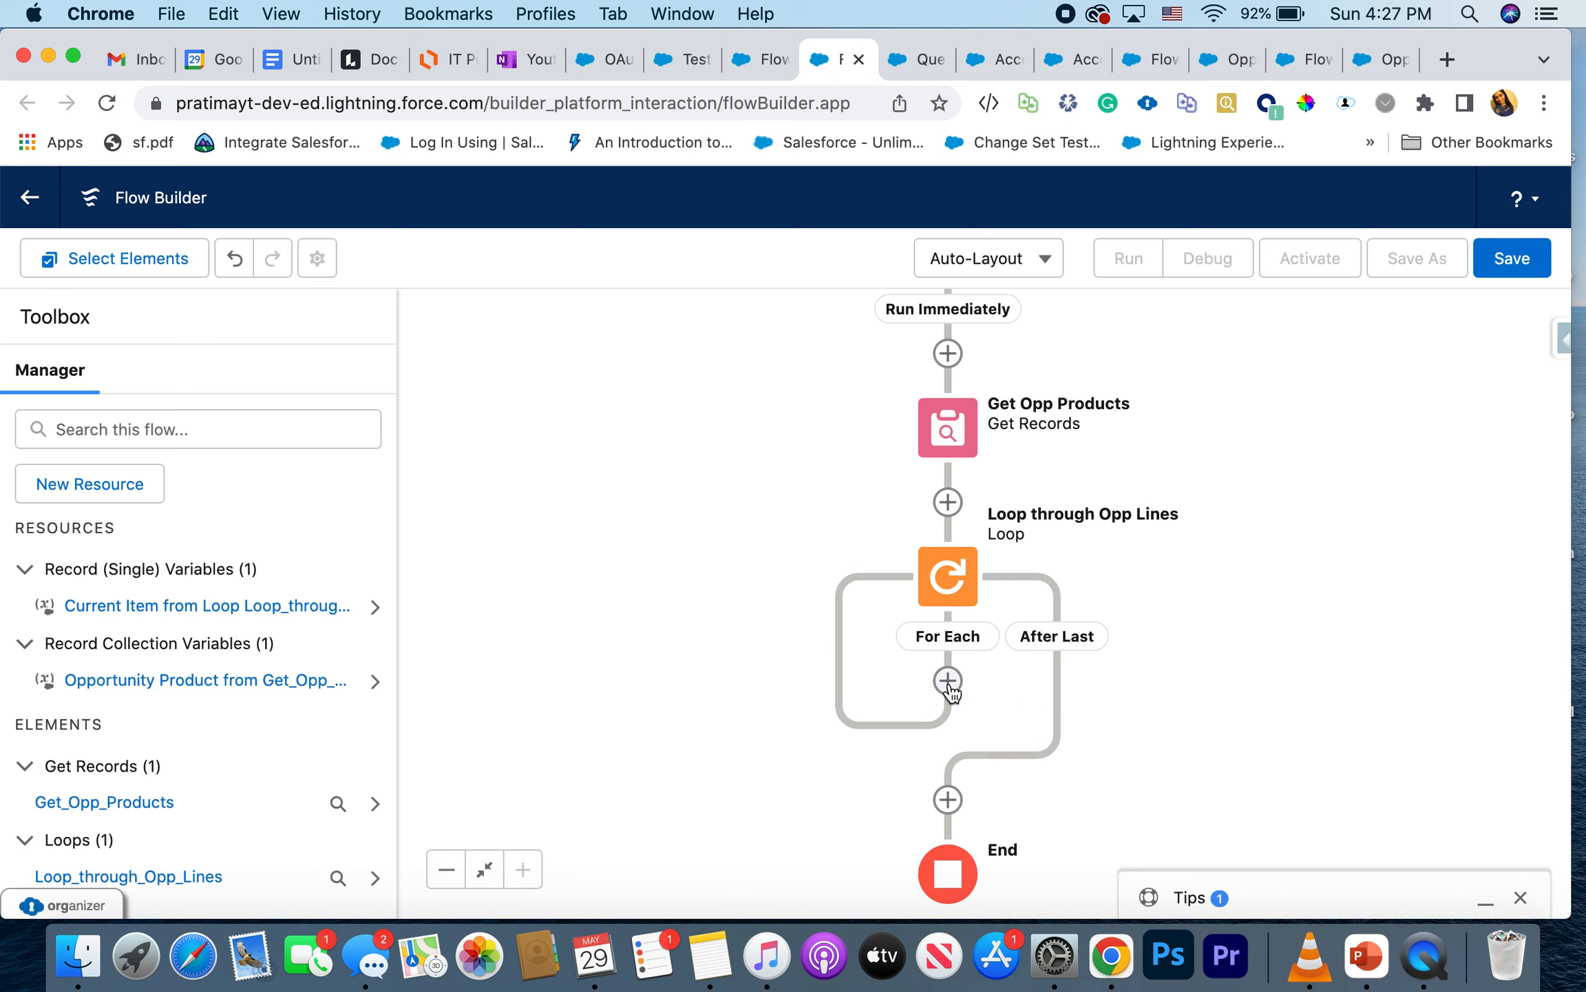
left_click(948, 680)
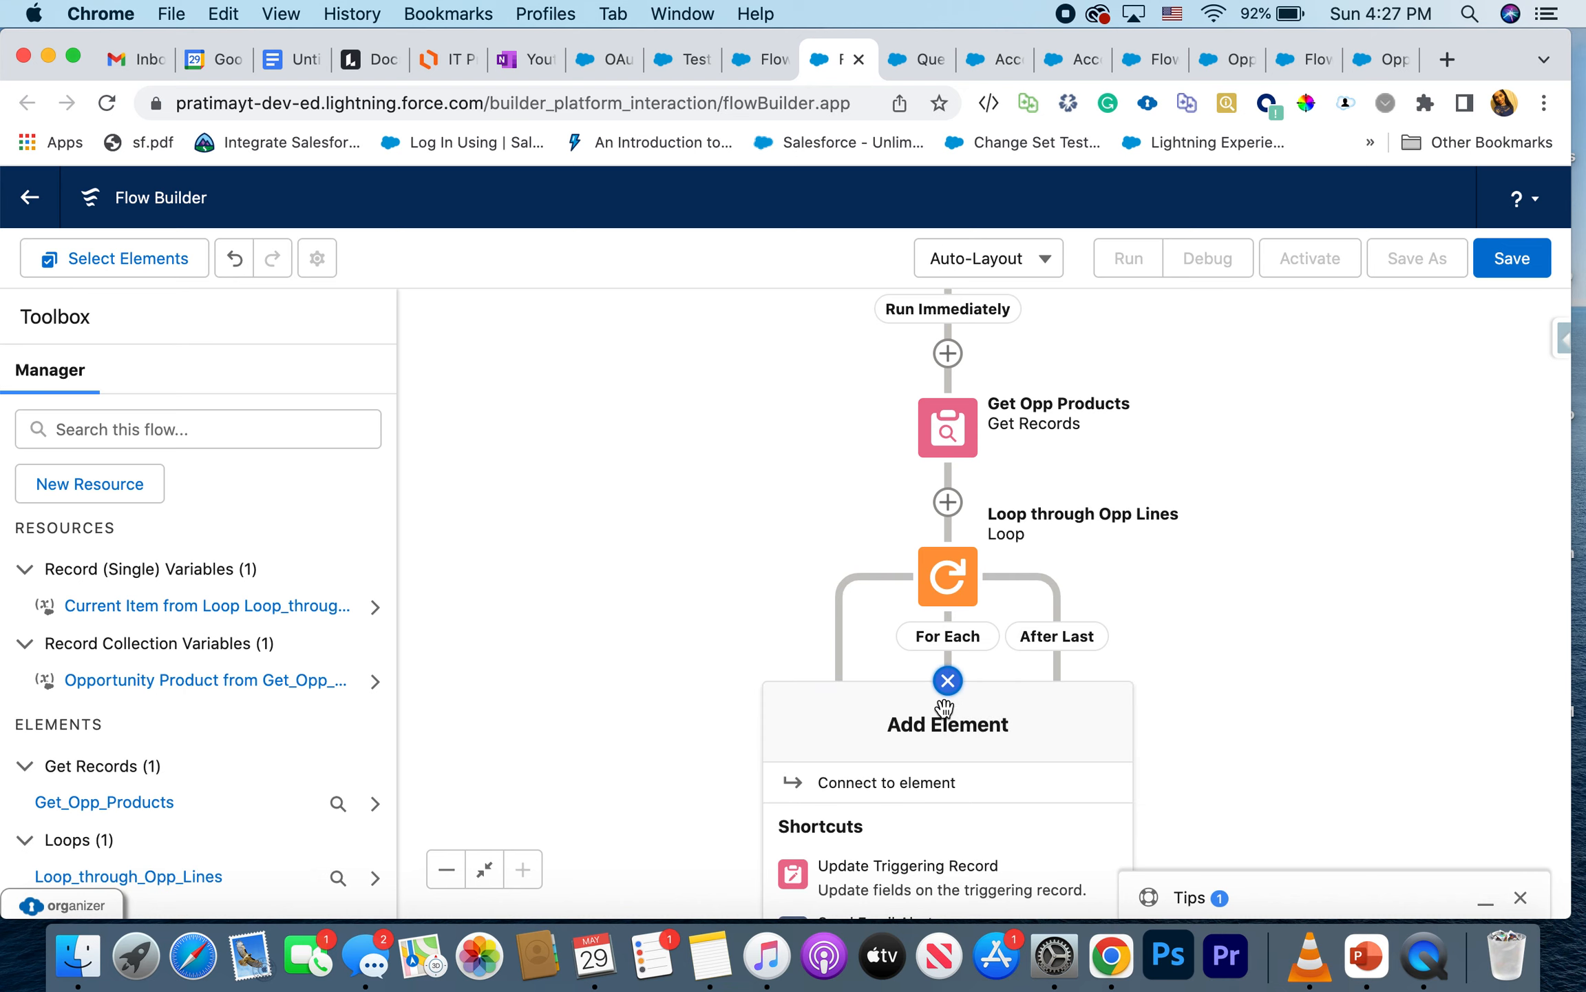
scroll(937, 828, "down", 2)
scroll(936, 828, "down", 5)
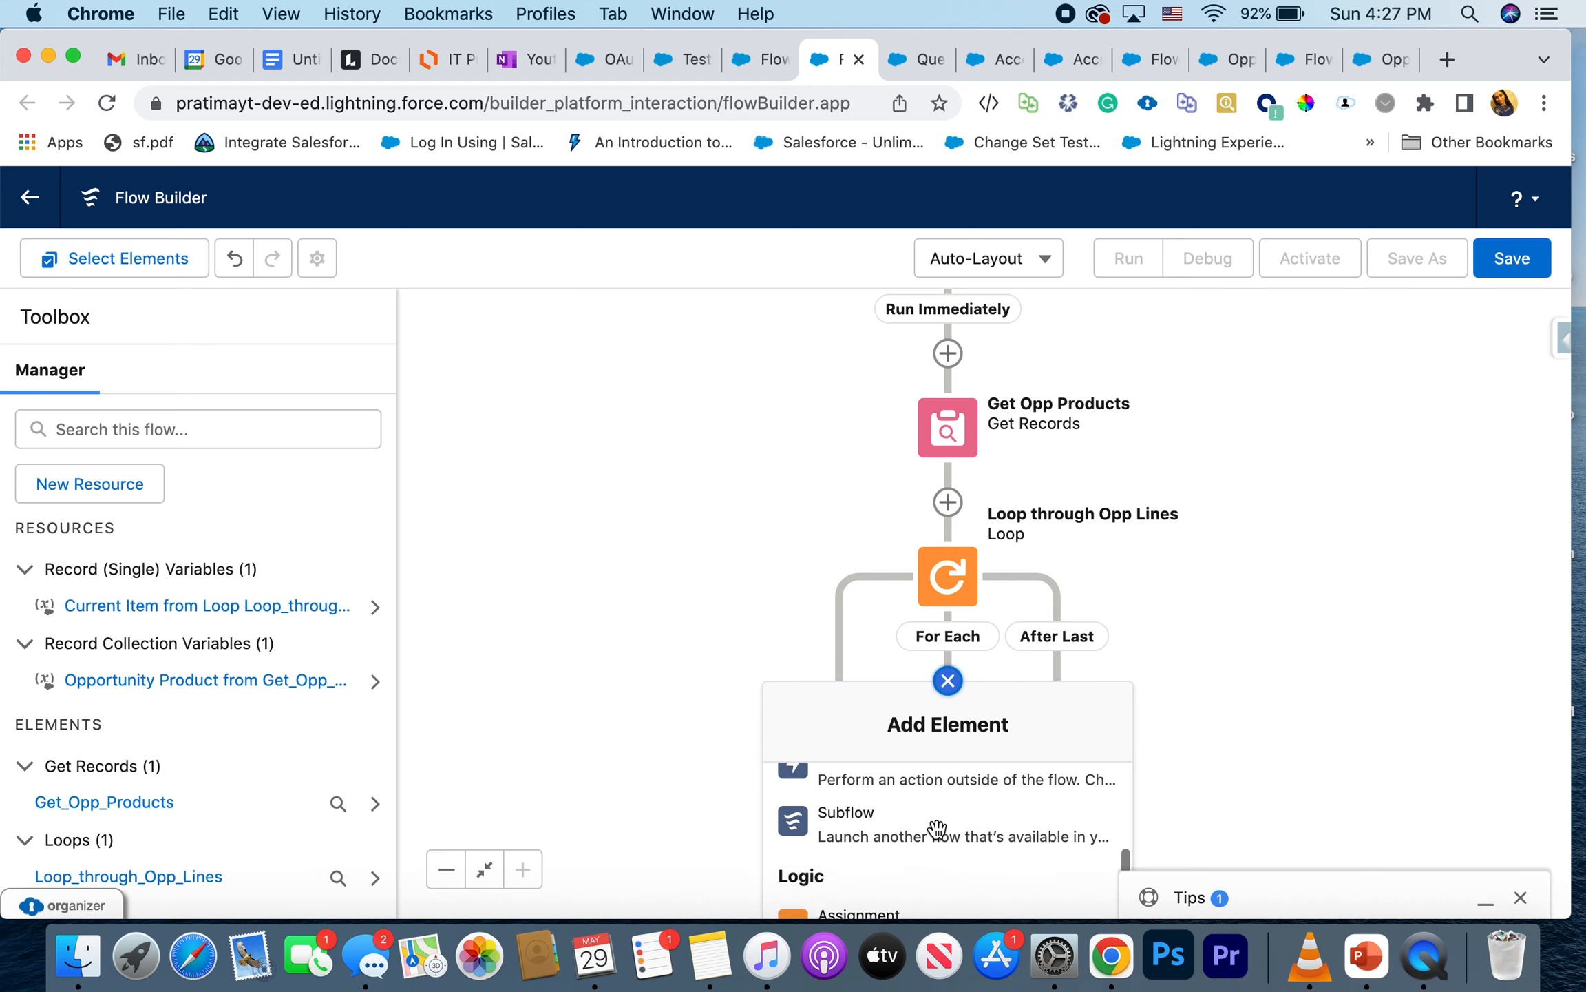
scroll(937, 828, "down", 1)
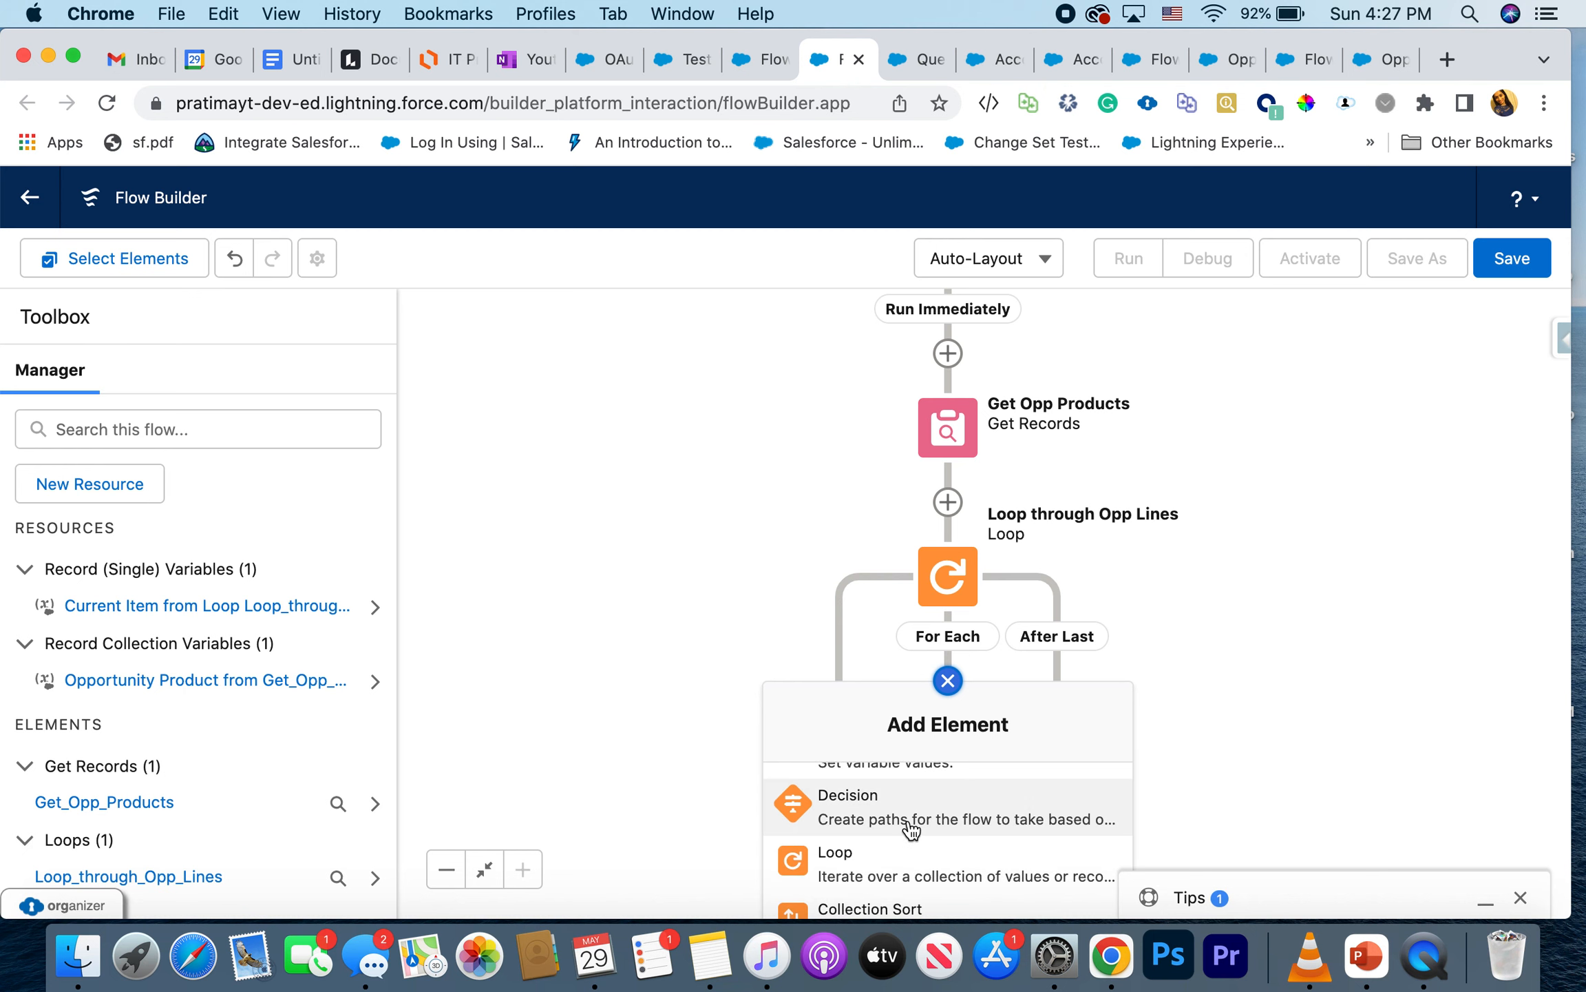
left_click(908, 820)
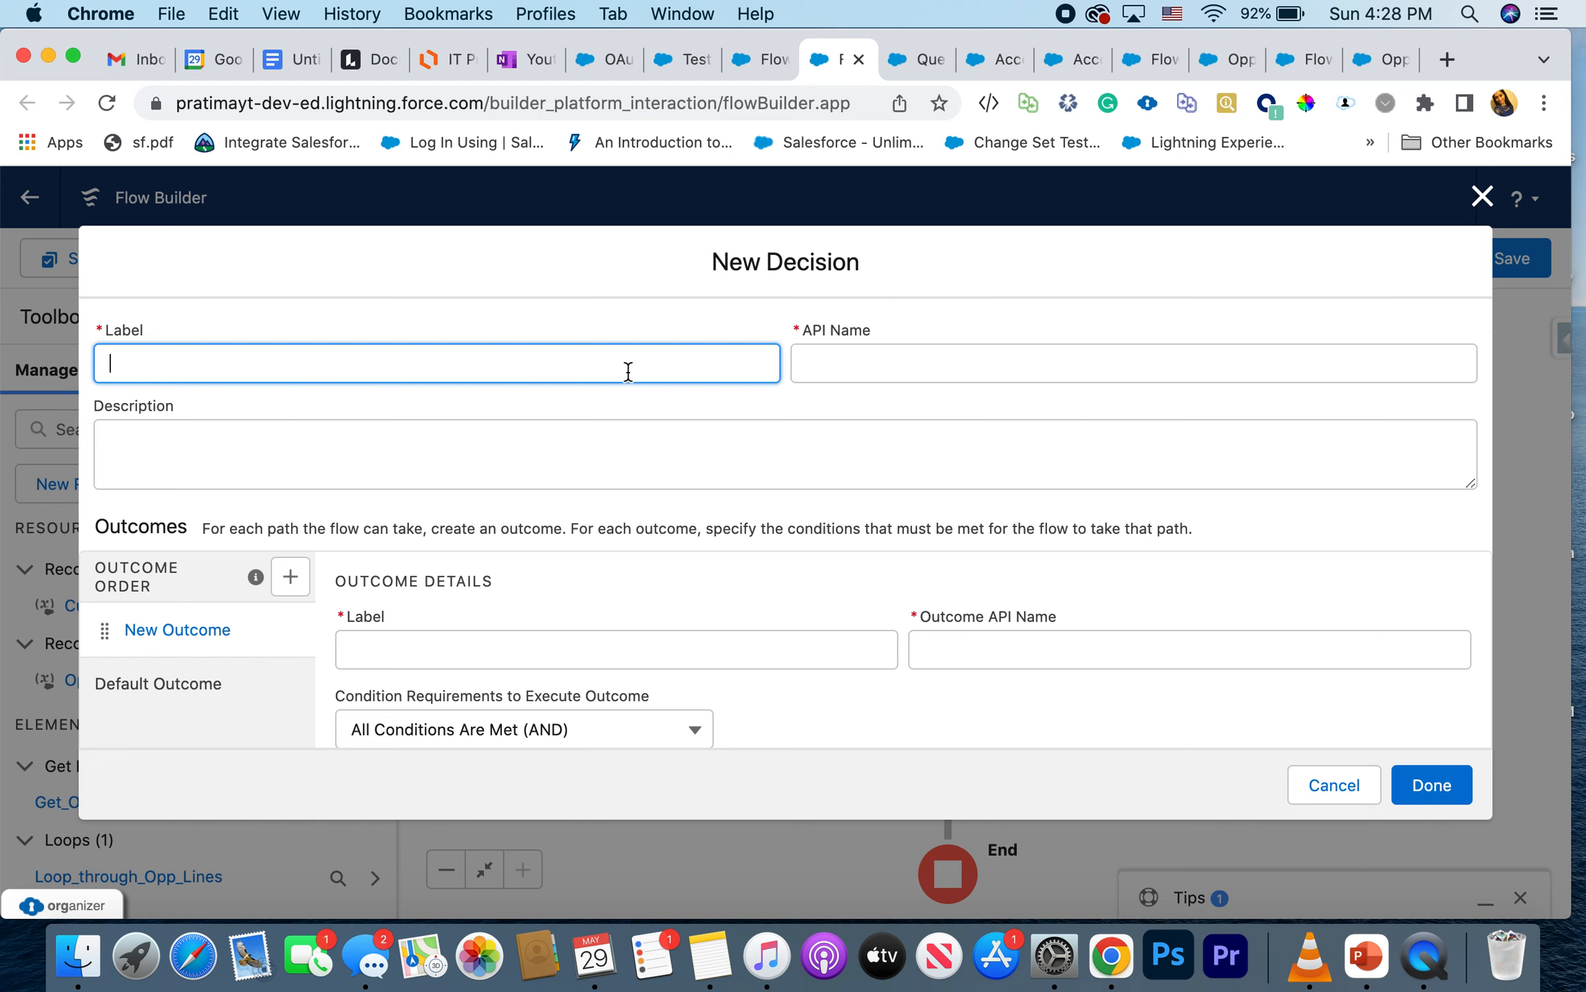
type("Check Product Family")
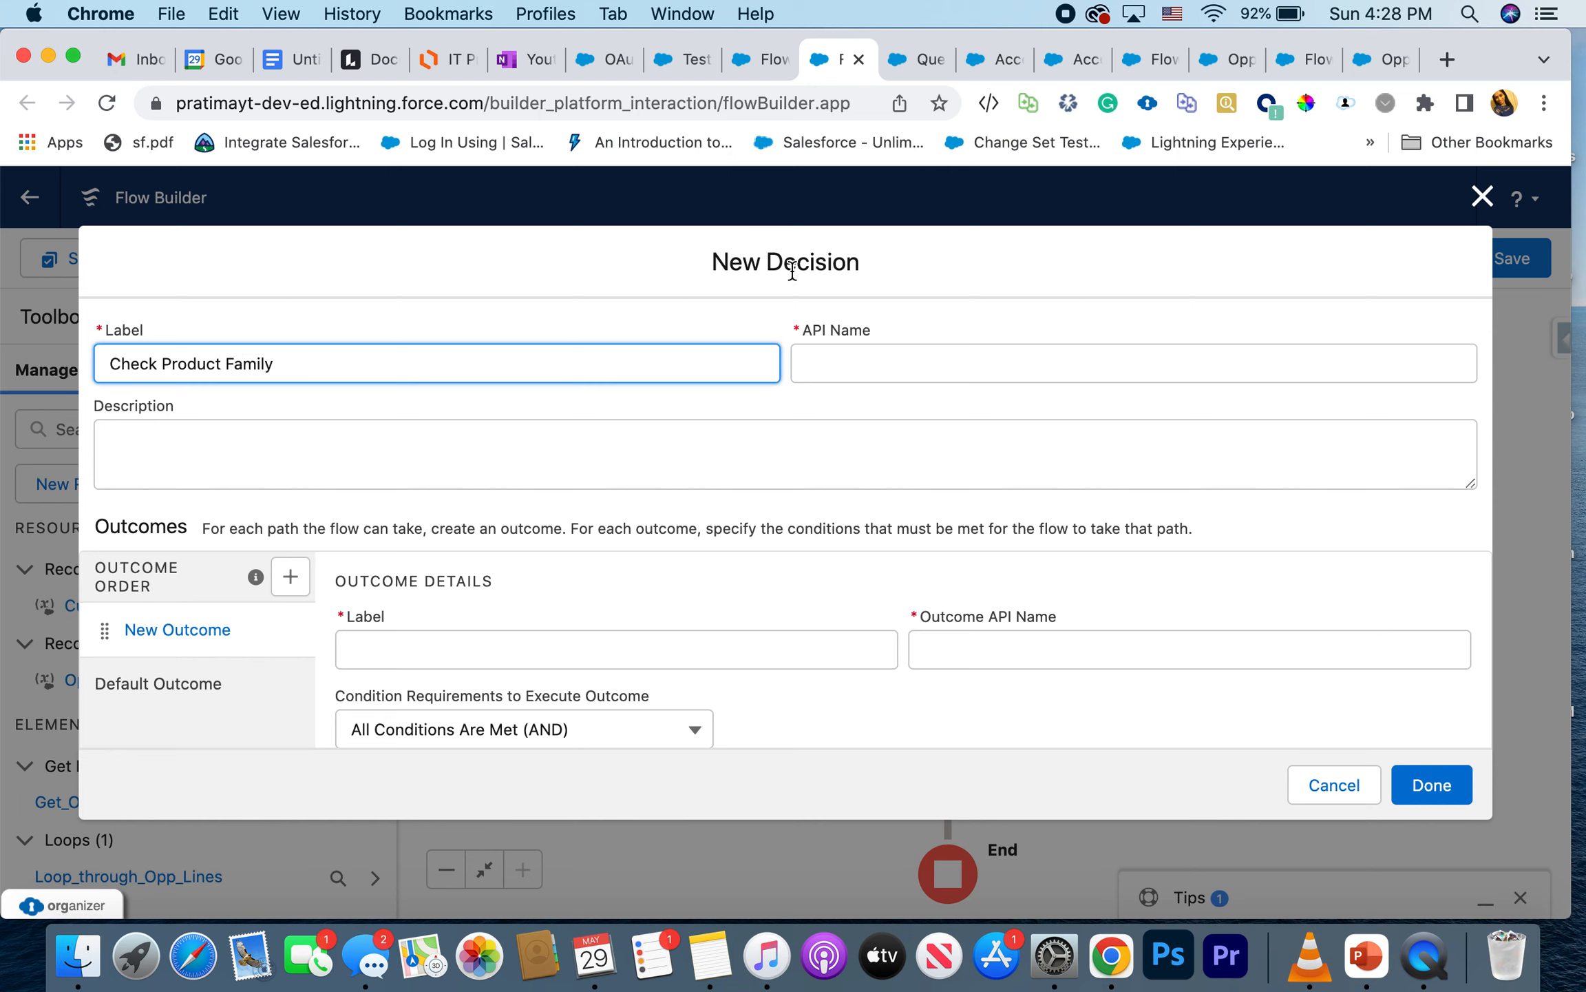
left_click(811, 337)
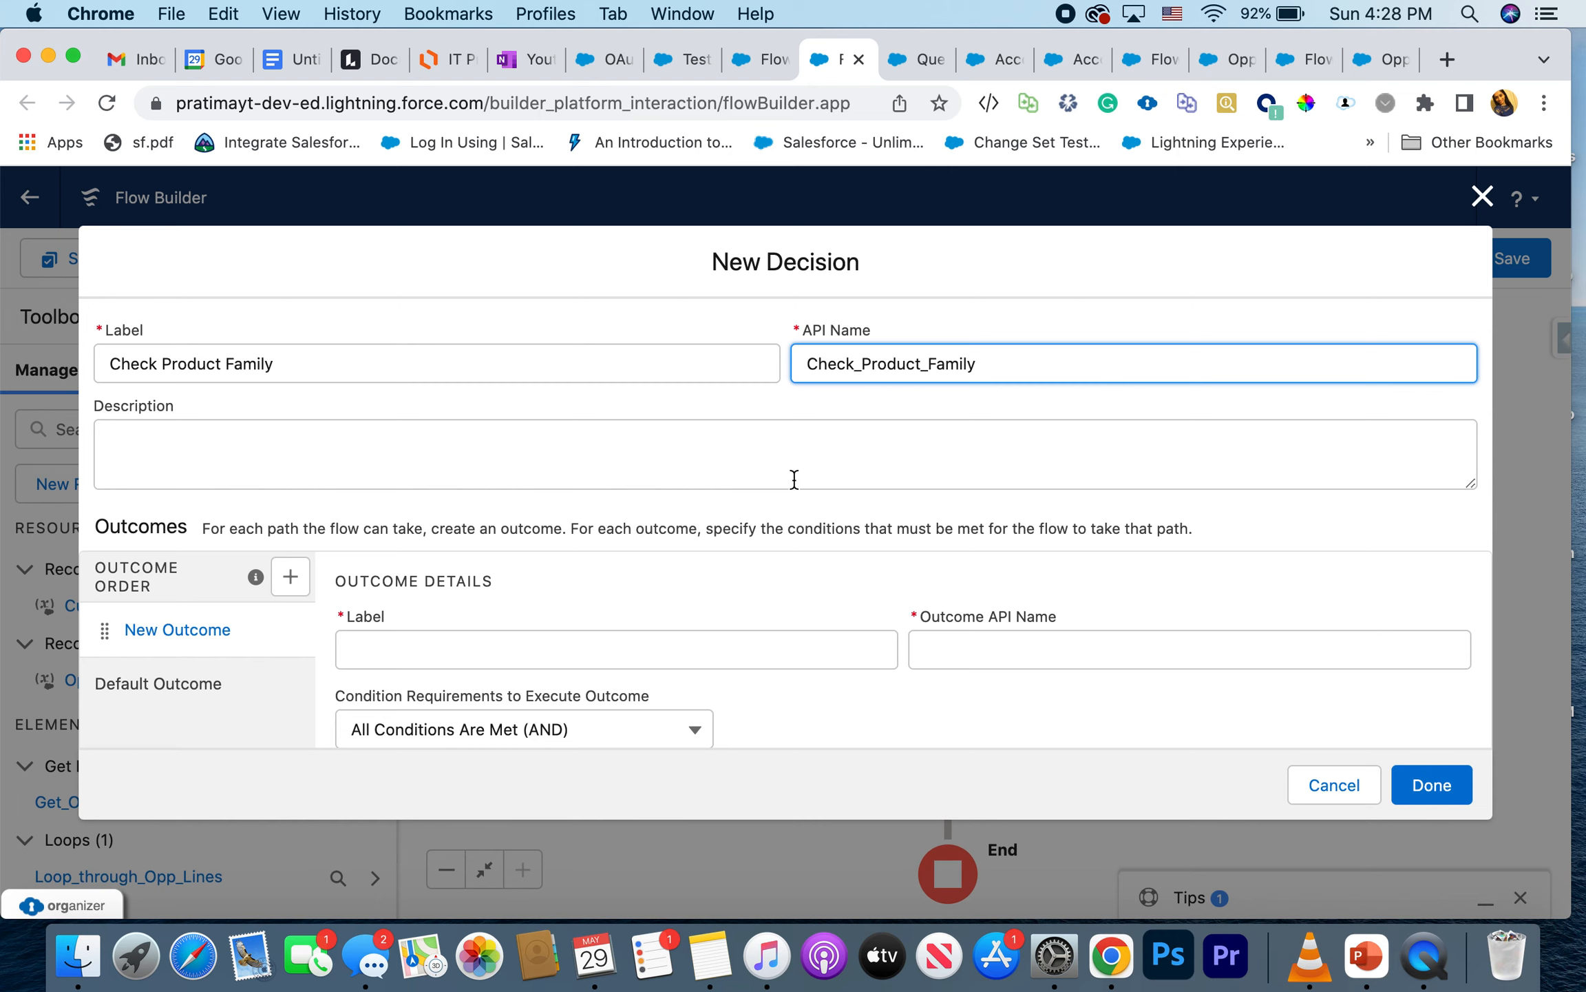
Step: Label the decision's first outcome Product Family = Hardware
left_click(586, 656)
type("Pro")
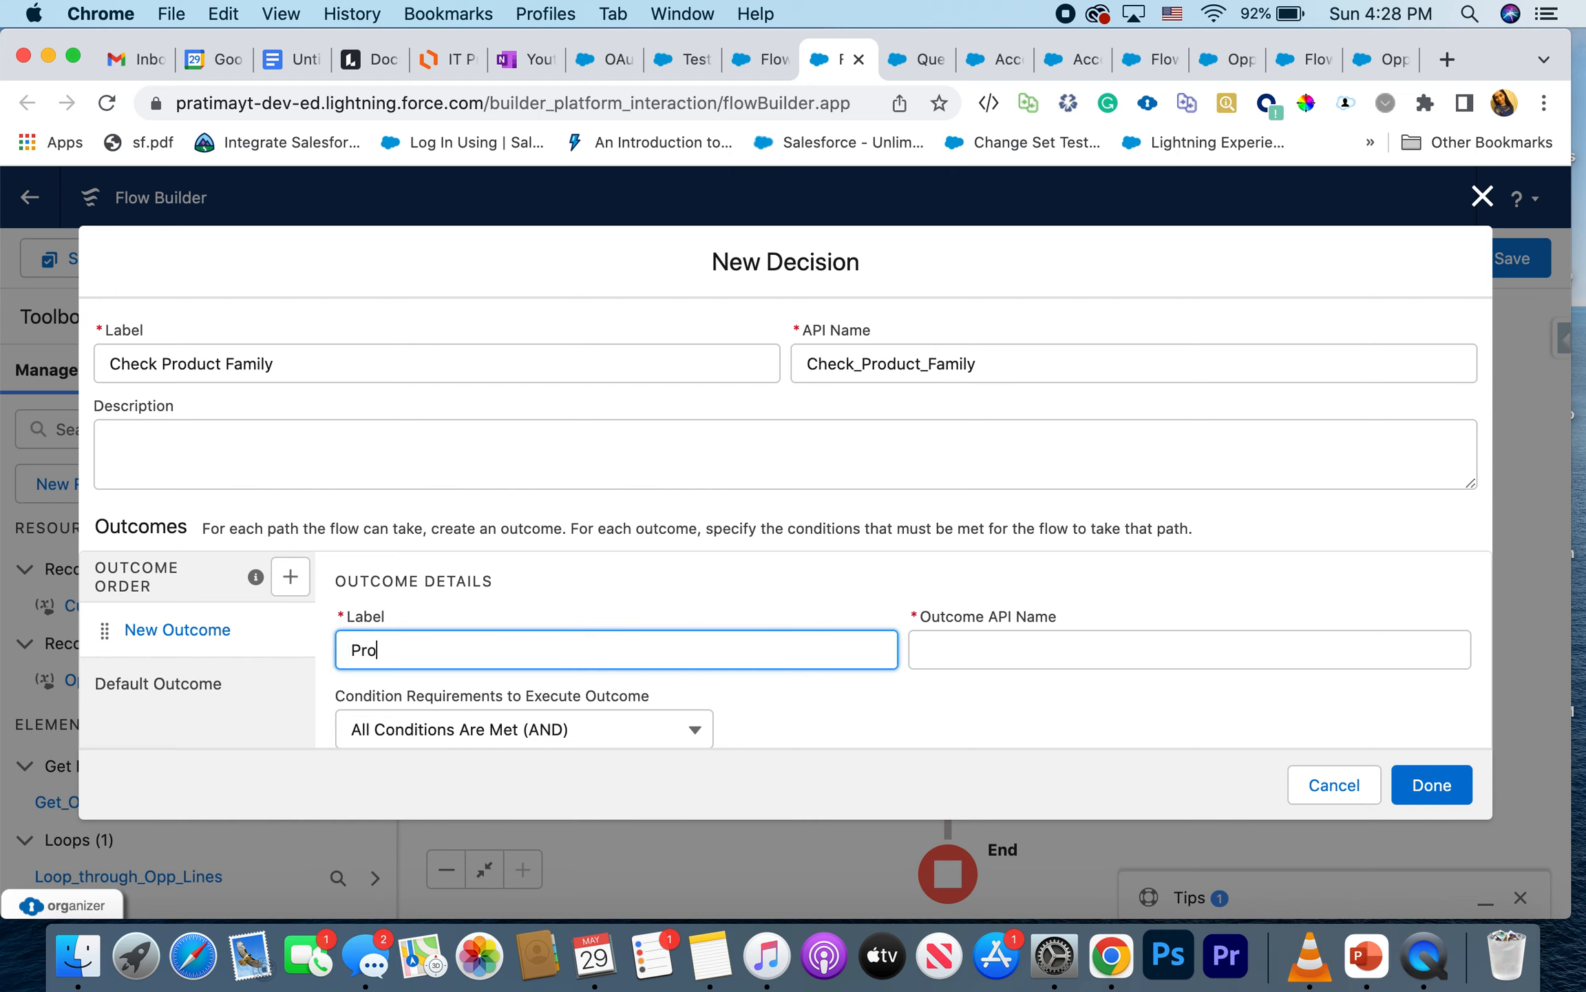
type("duct Family = Hardware")
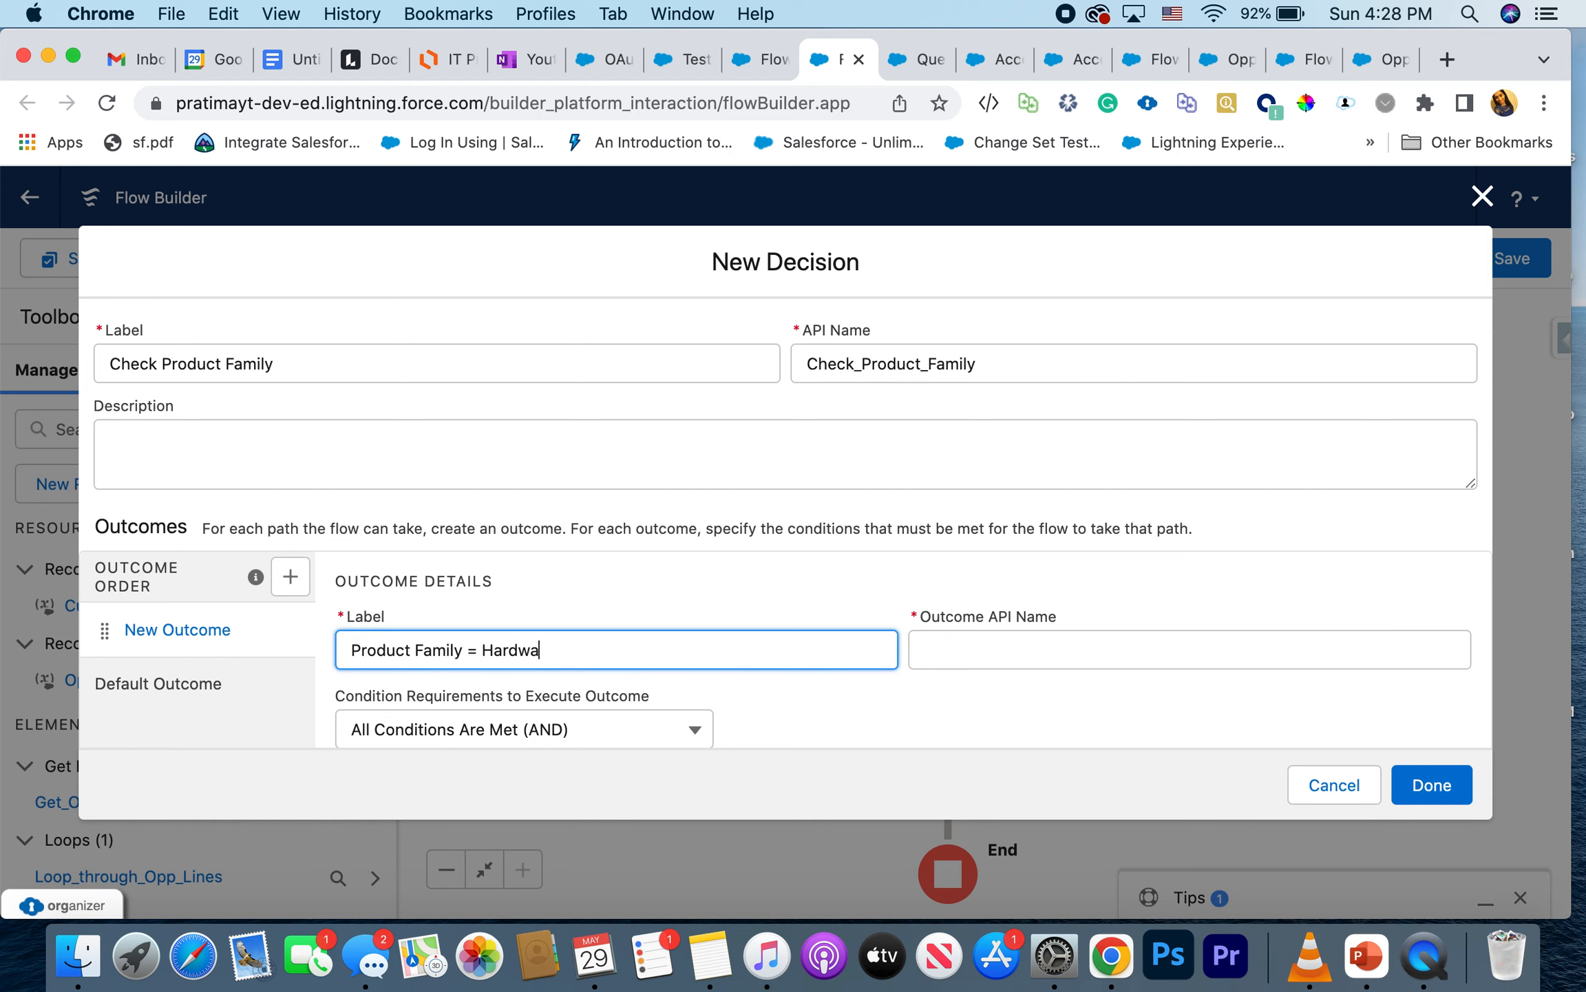
left_click(935, 661)
Step: Set the Hardware outcome's condition to the Loop_through_Opp_Lines current item's Product2 > Family Equals Hardware
scroll(941, 651, "down", 3)
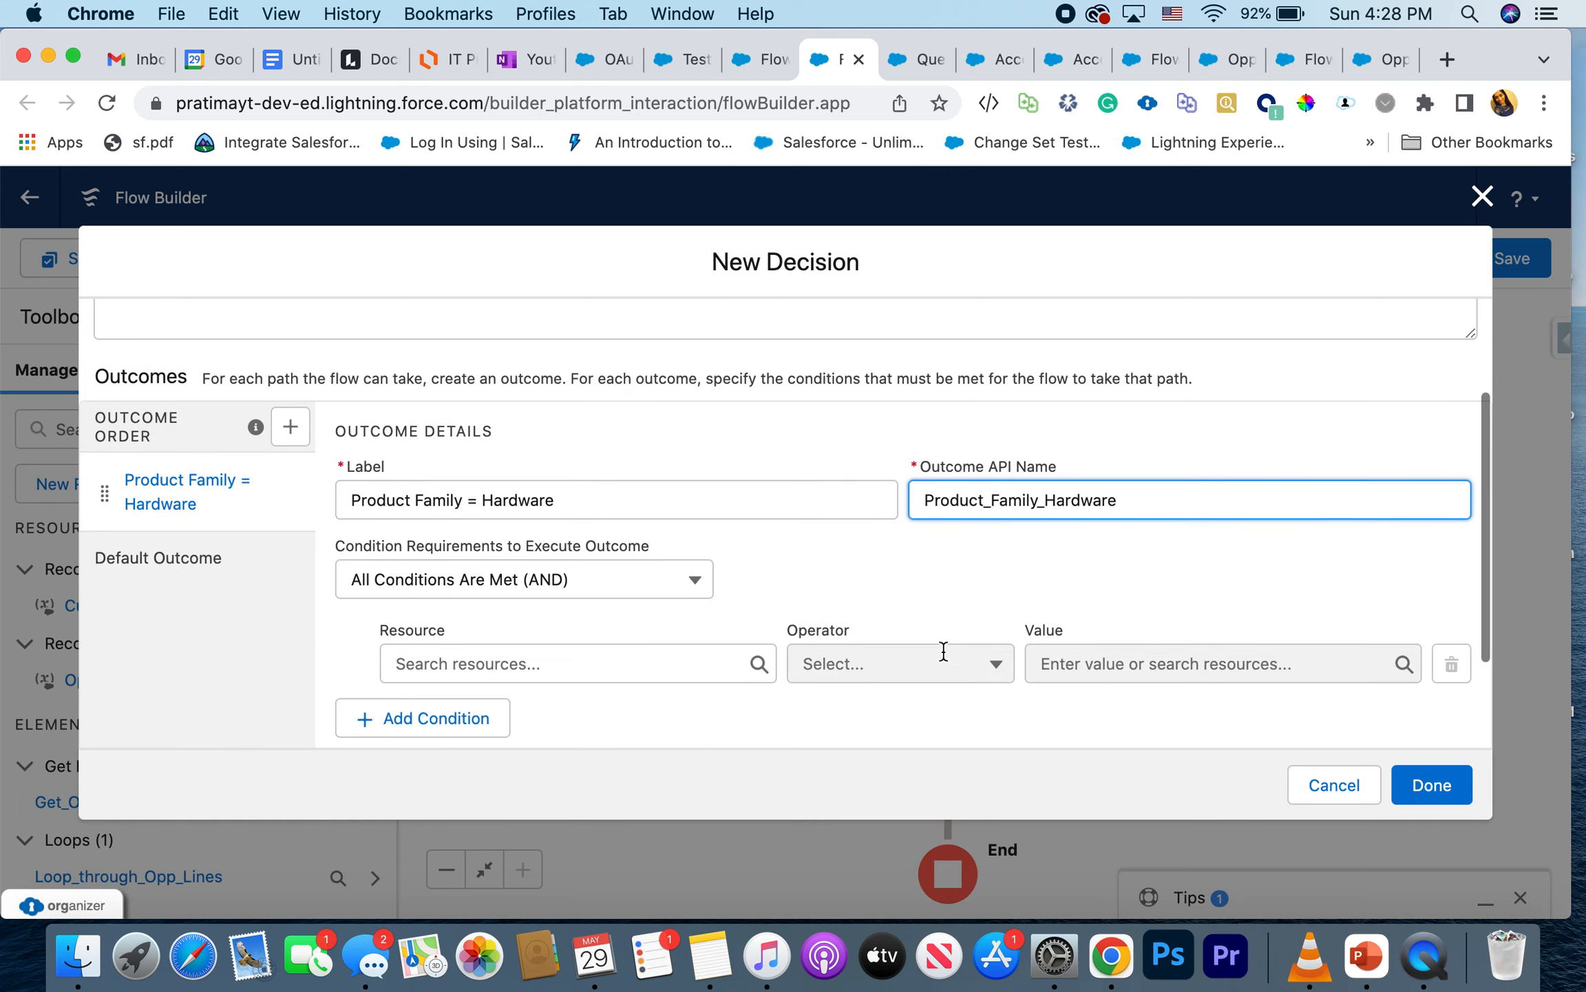
left_click(570, 661)
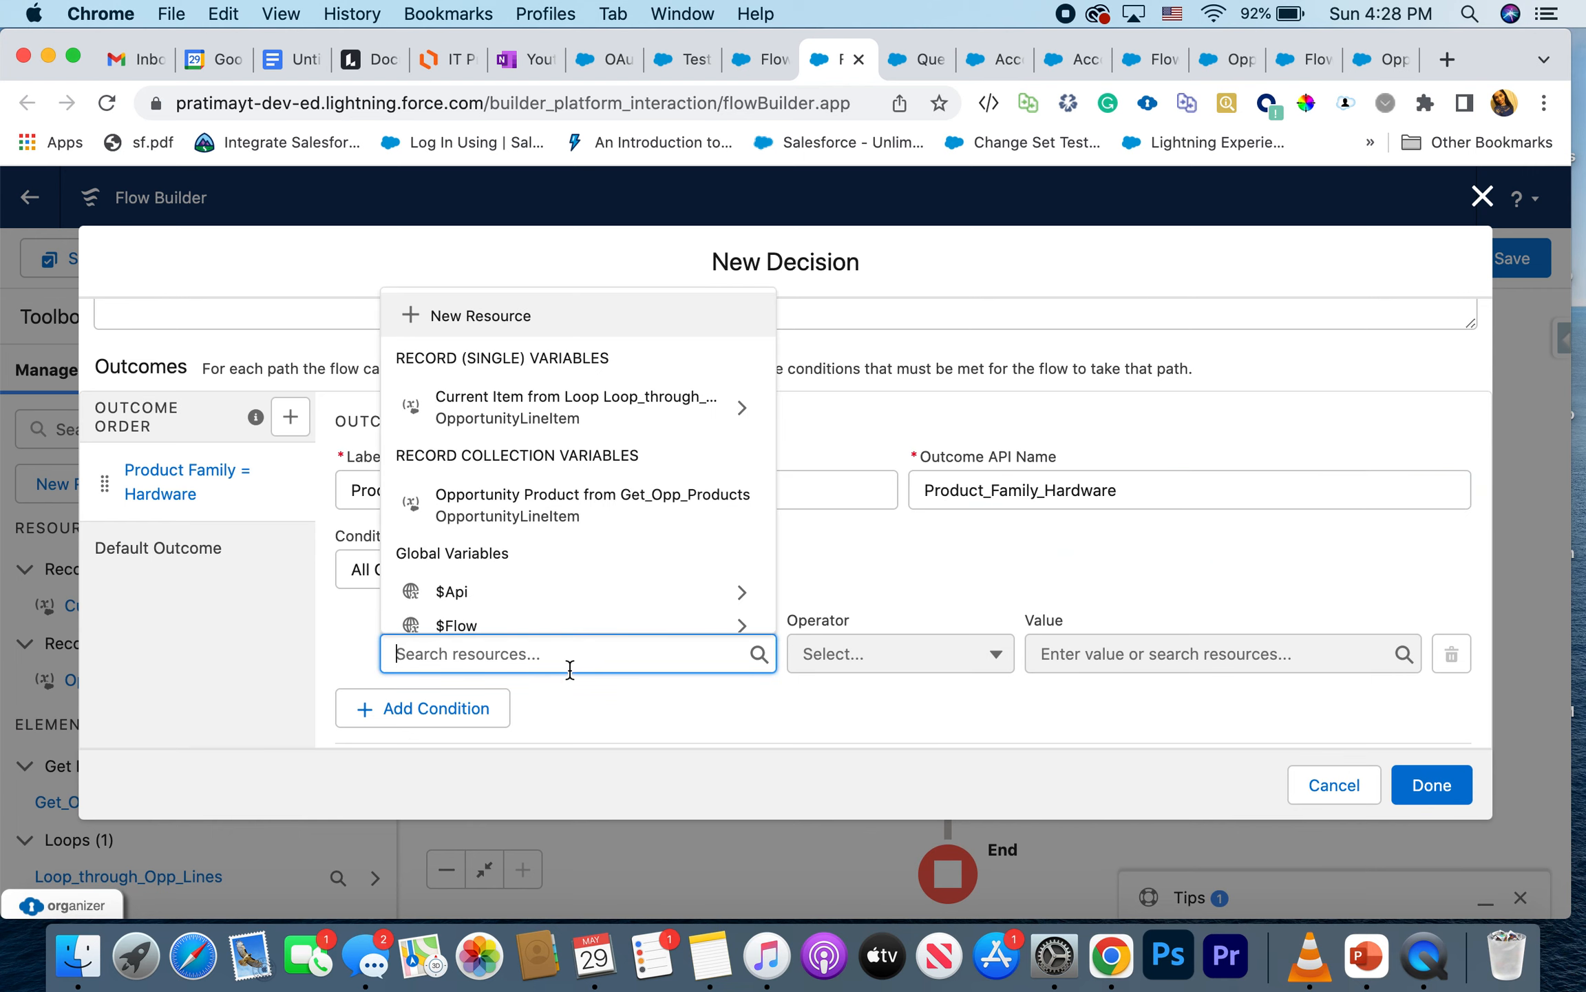
left_click(684, 418)
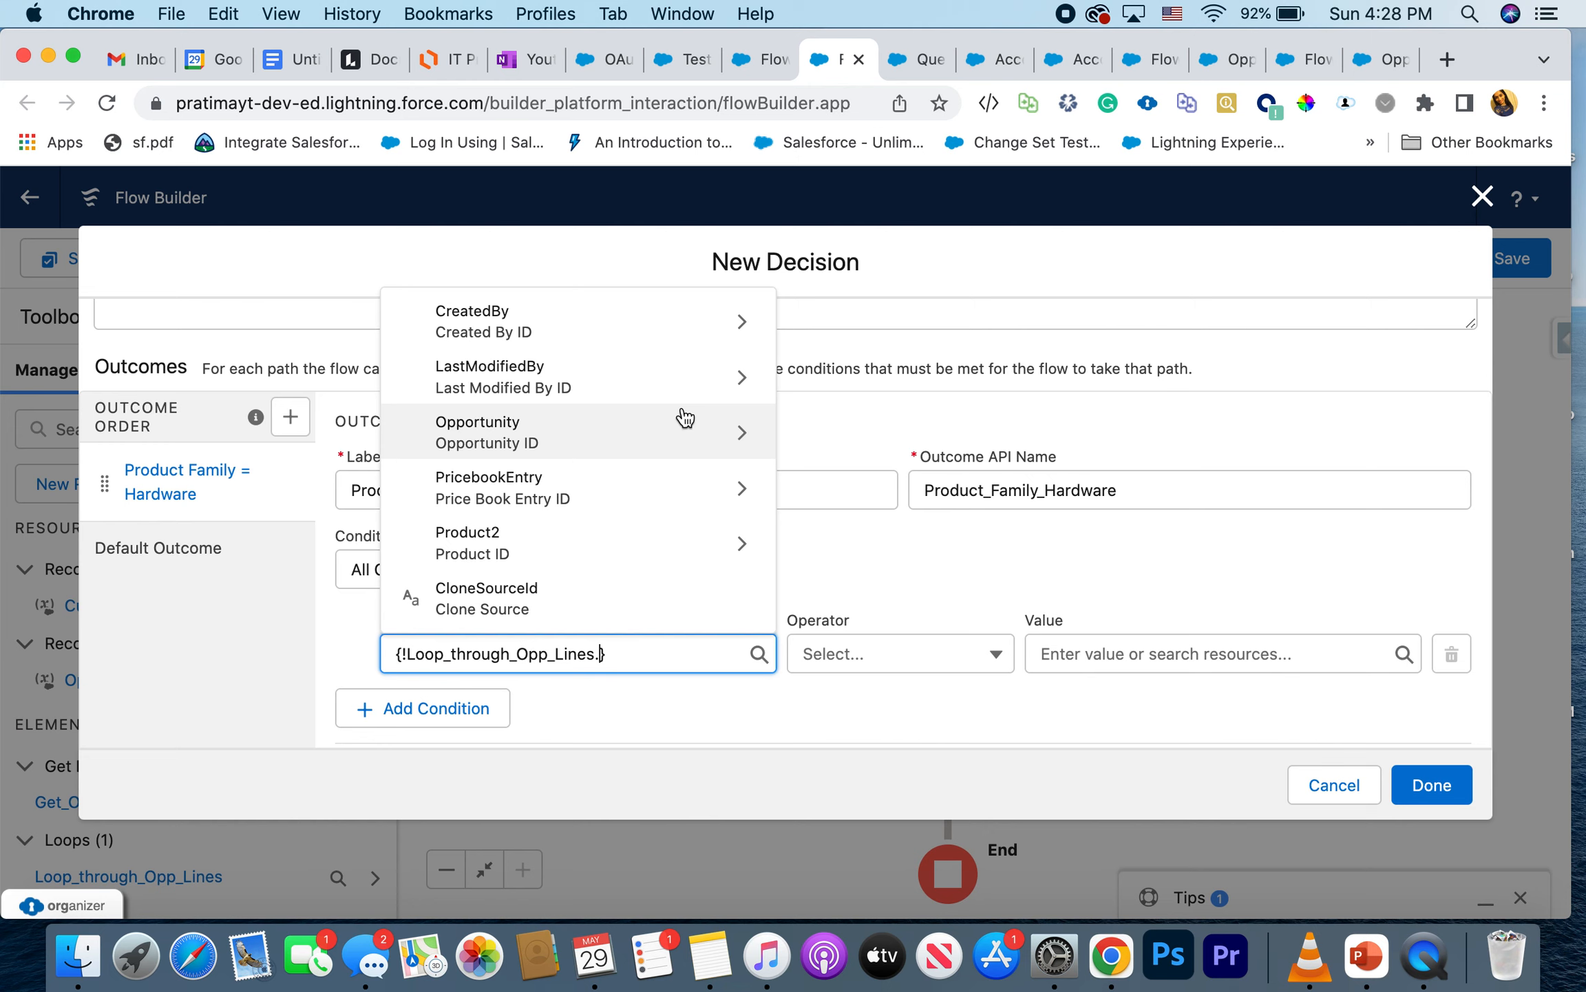
scroll(686, 417, "down", 1)
left_click(694, 471)
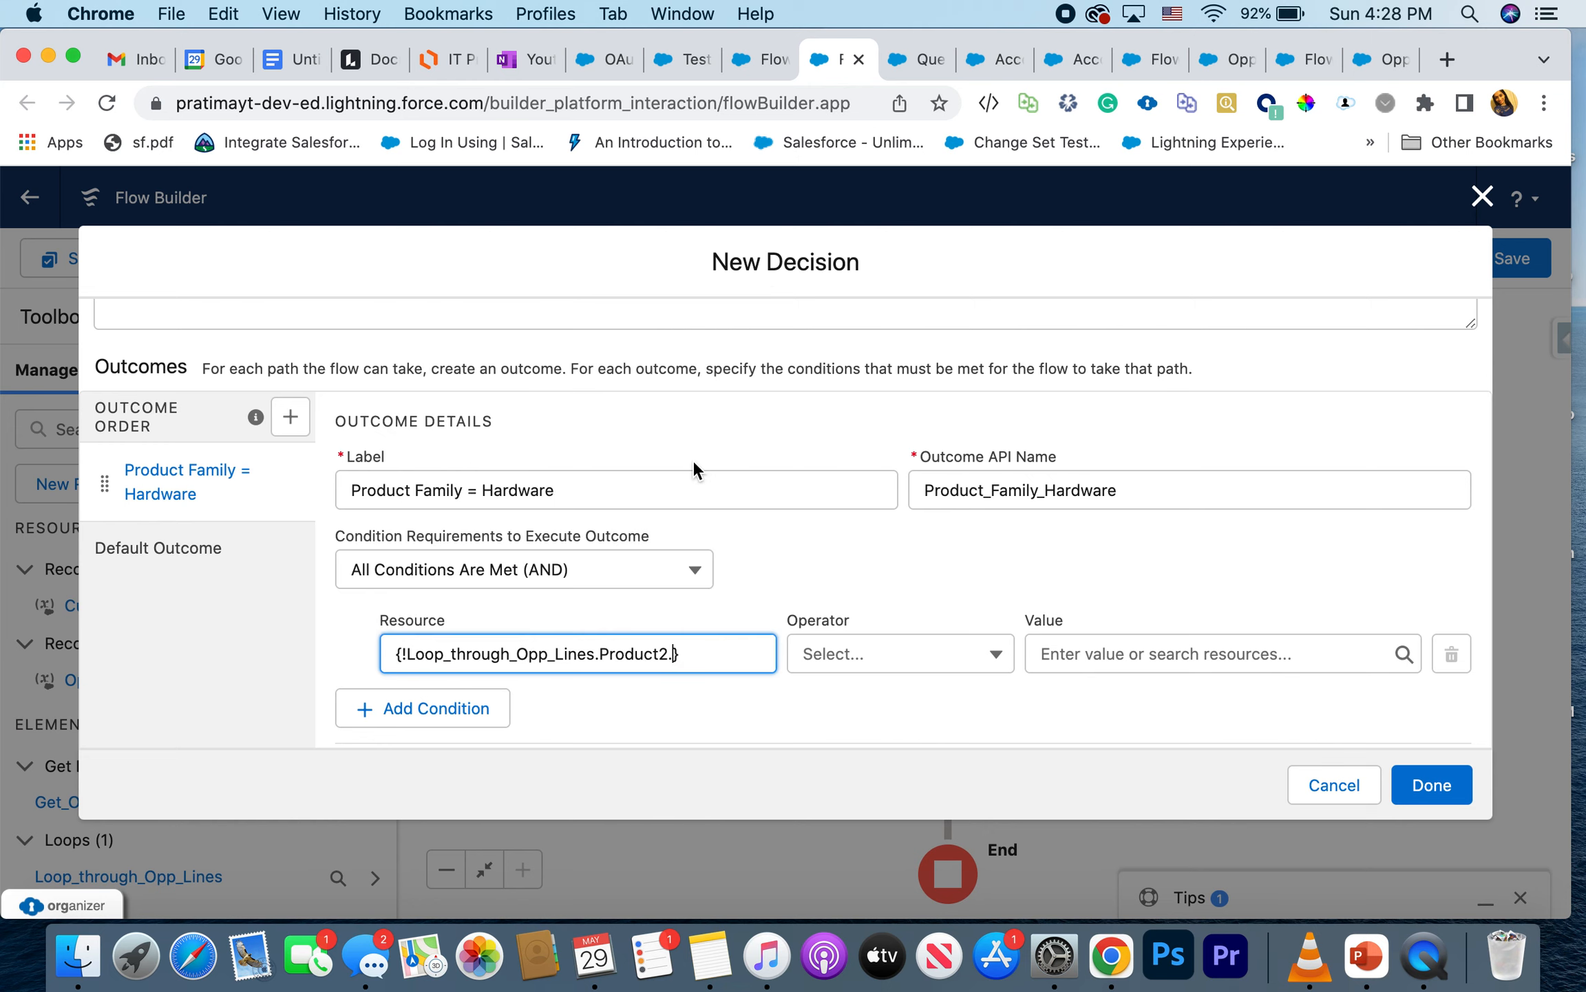
type("fami")
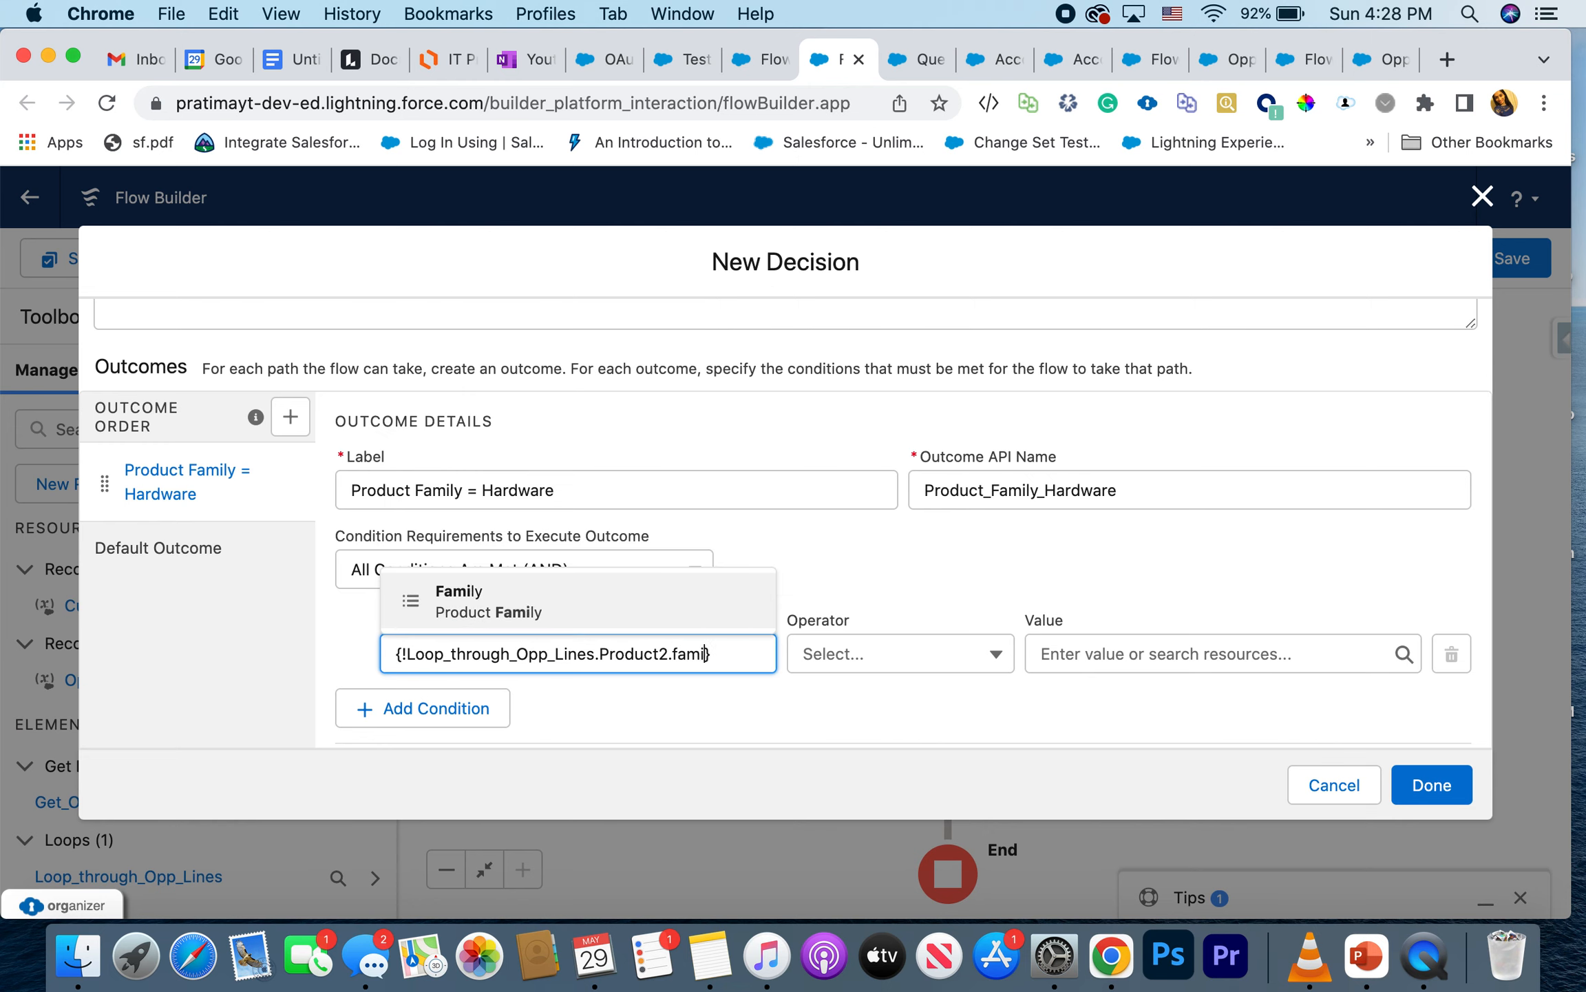
left_click(610, 601)
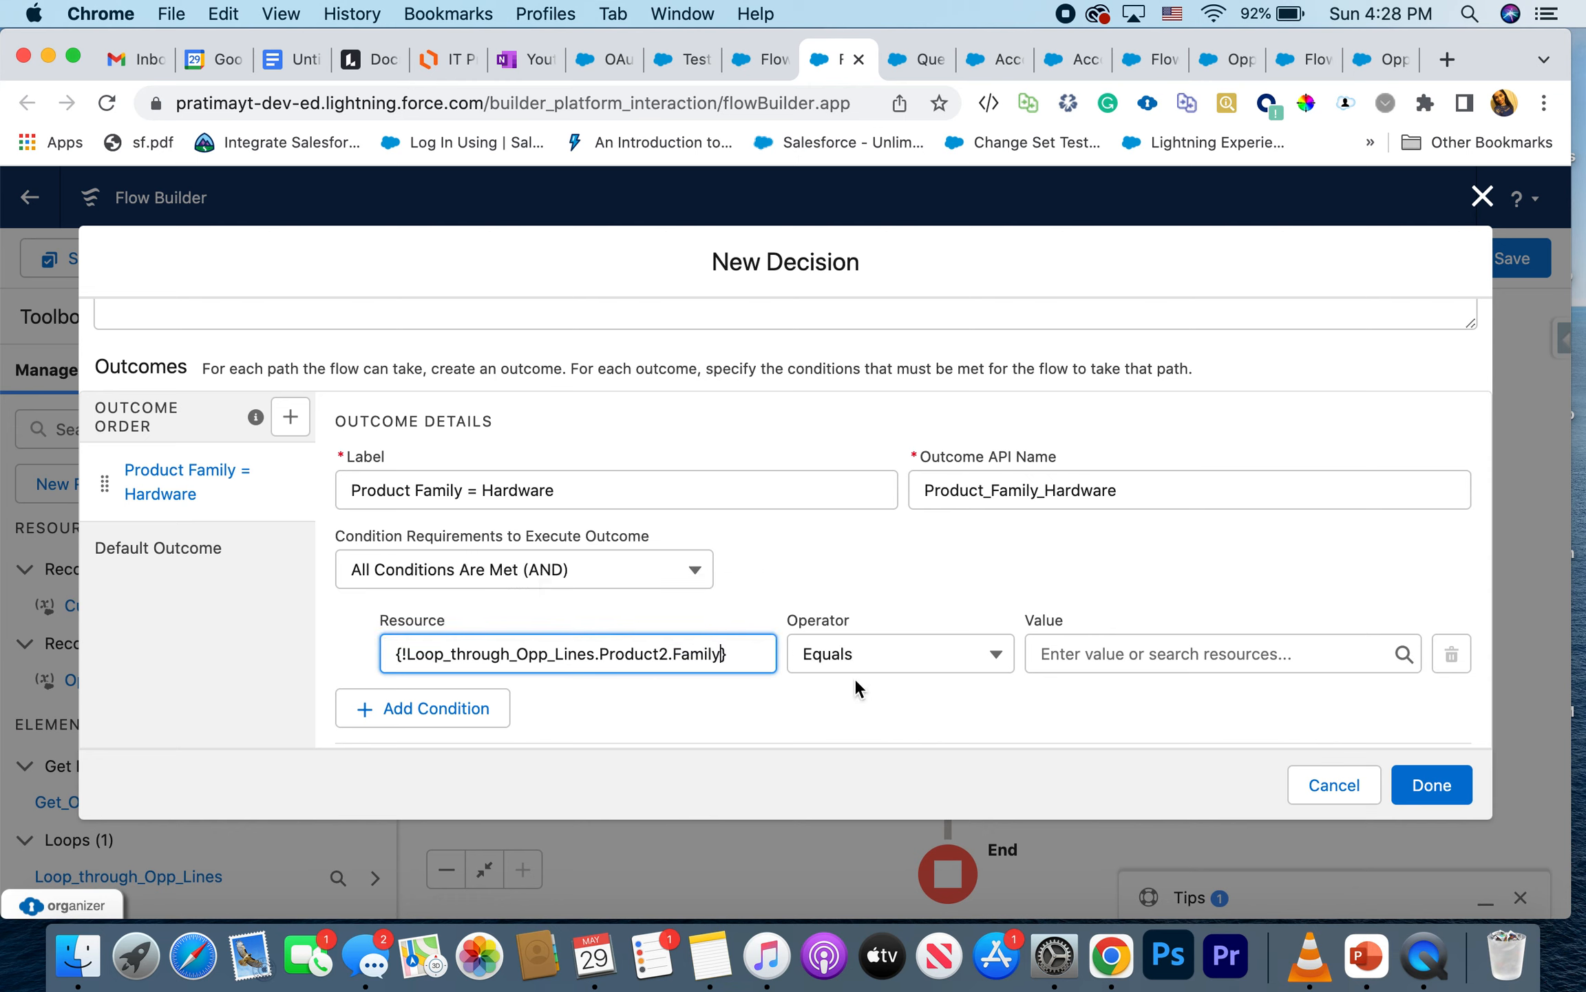
left_click(1101, 649)
type("Har")
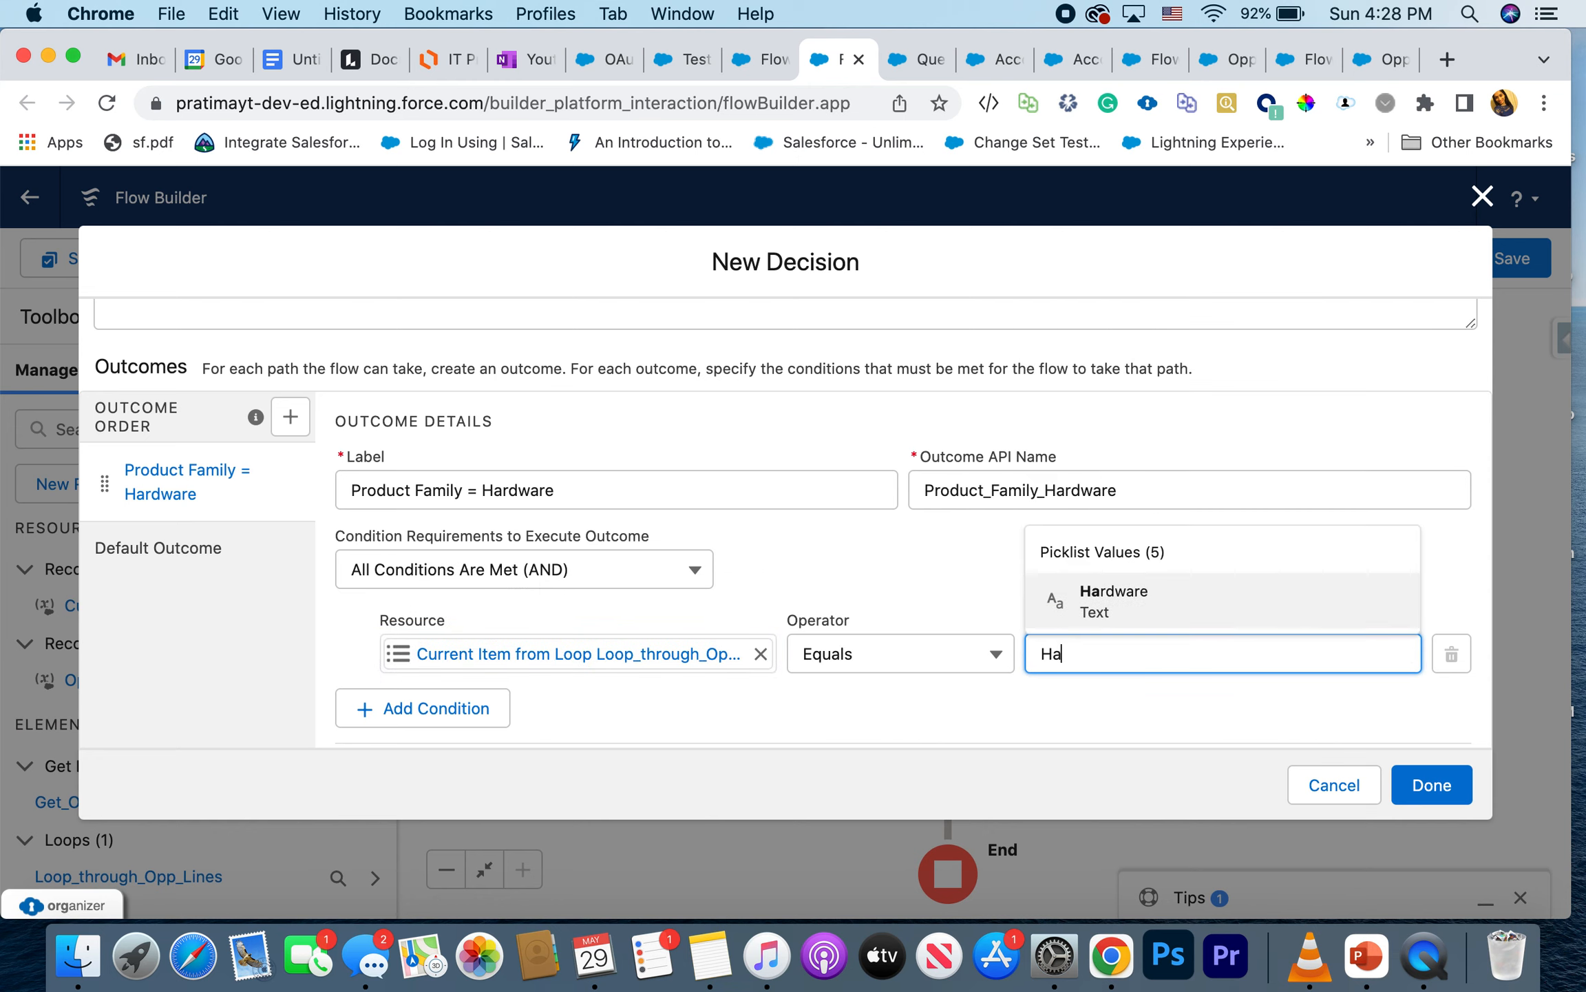
left_click(1142, 617)
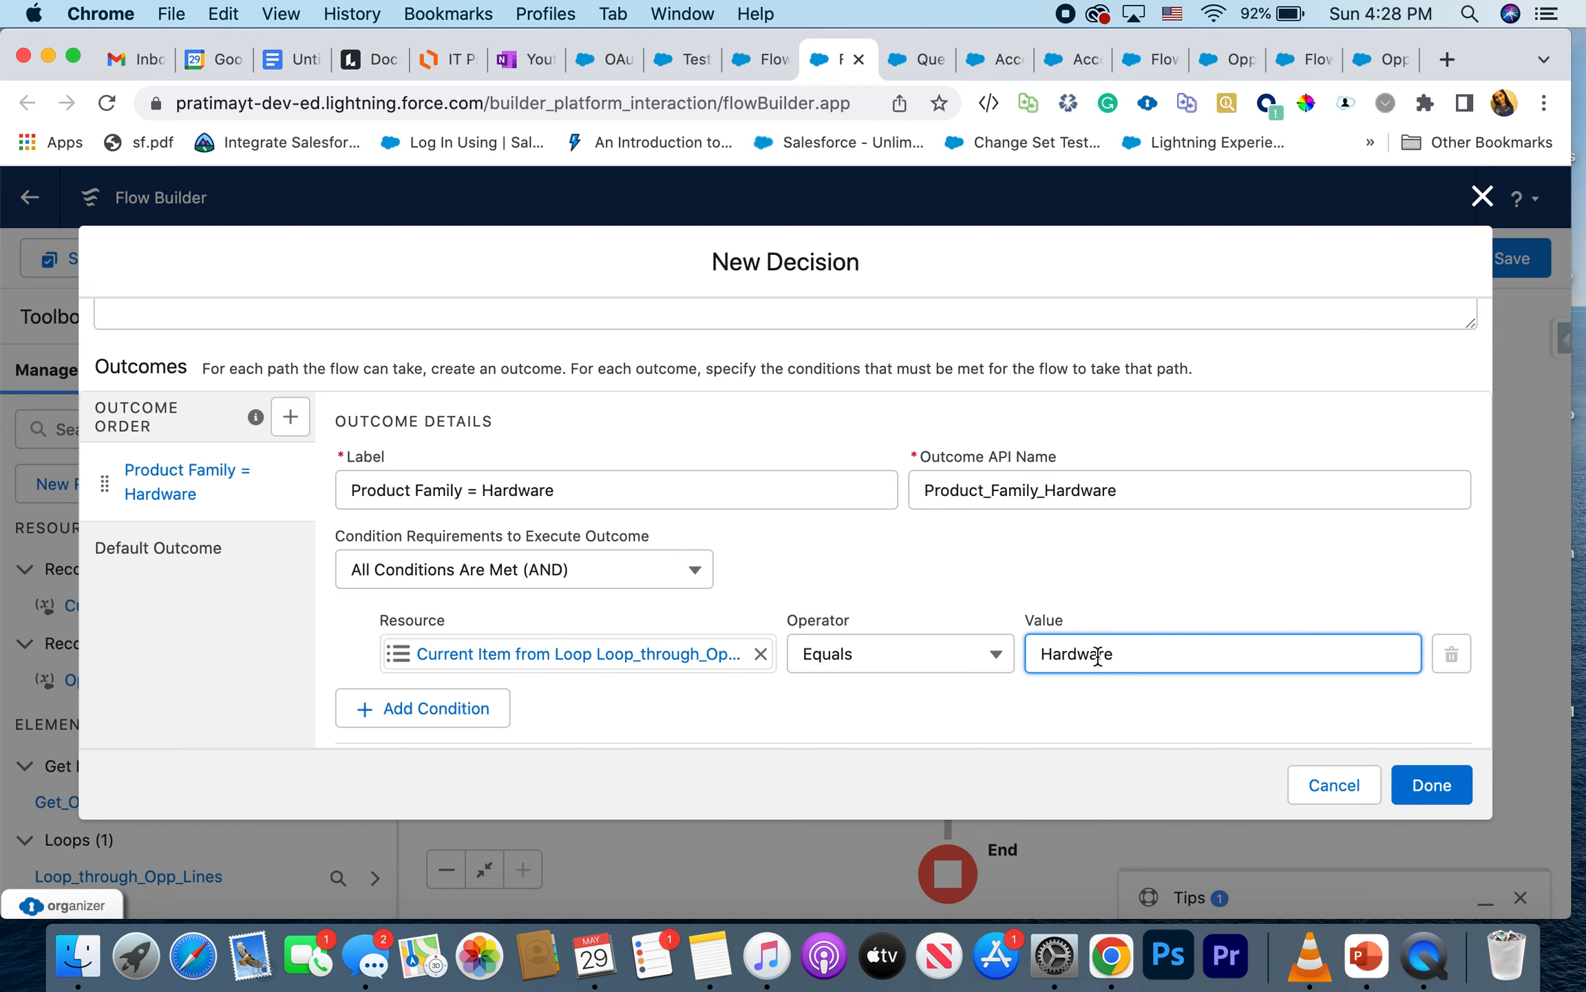
left_click(1046, 714)
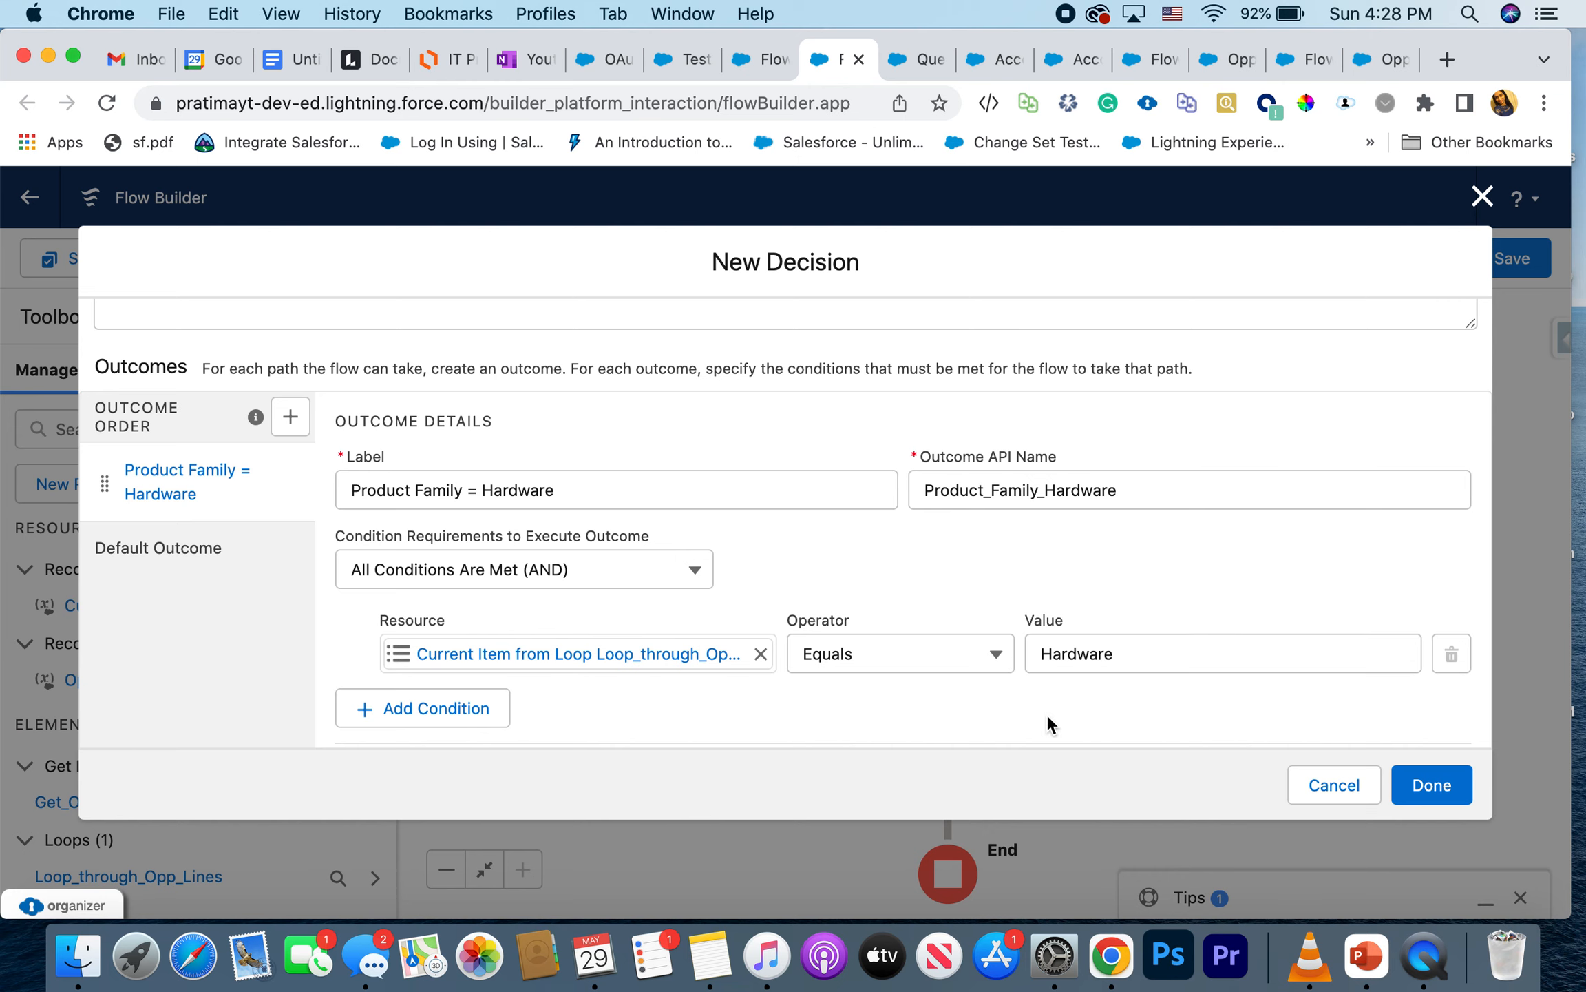
Step: Add a second outcome to the decision and label it Product Family = Software
scroll(1002, 712, "down", 3)
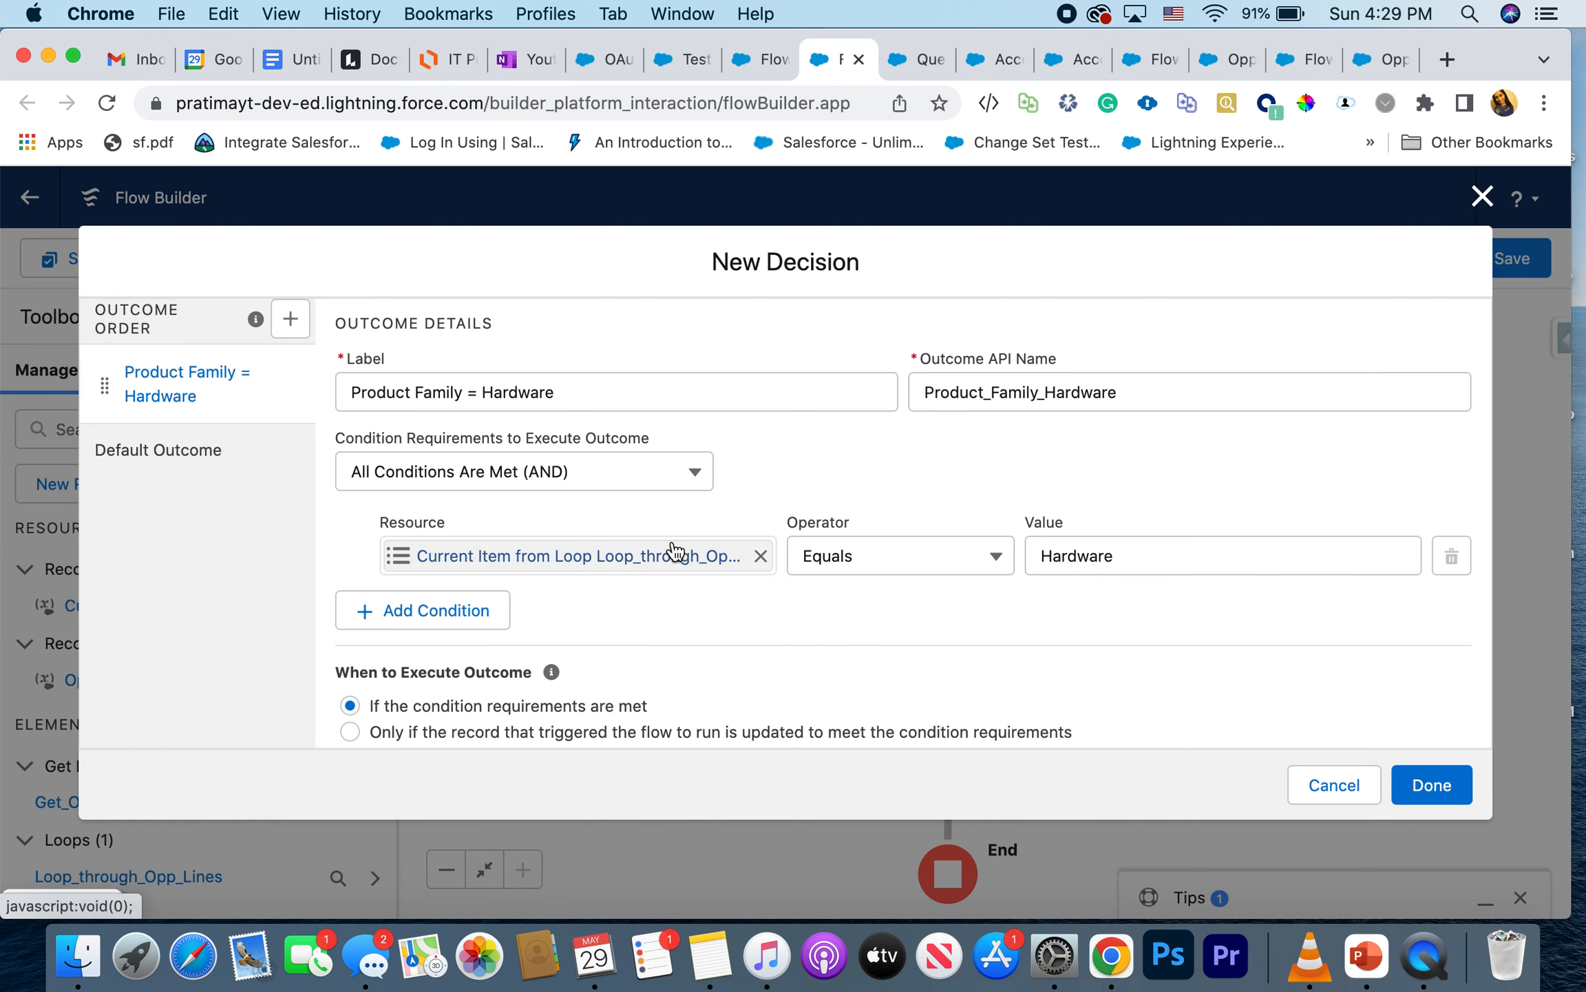
scroll(828, 654, "down", 1)
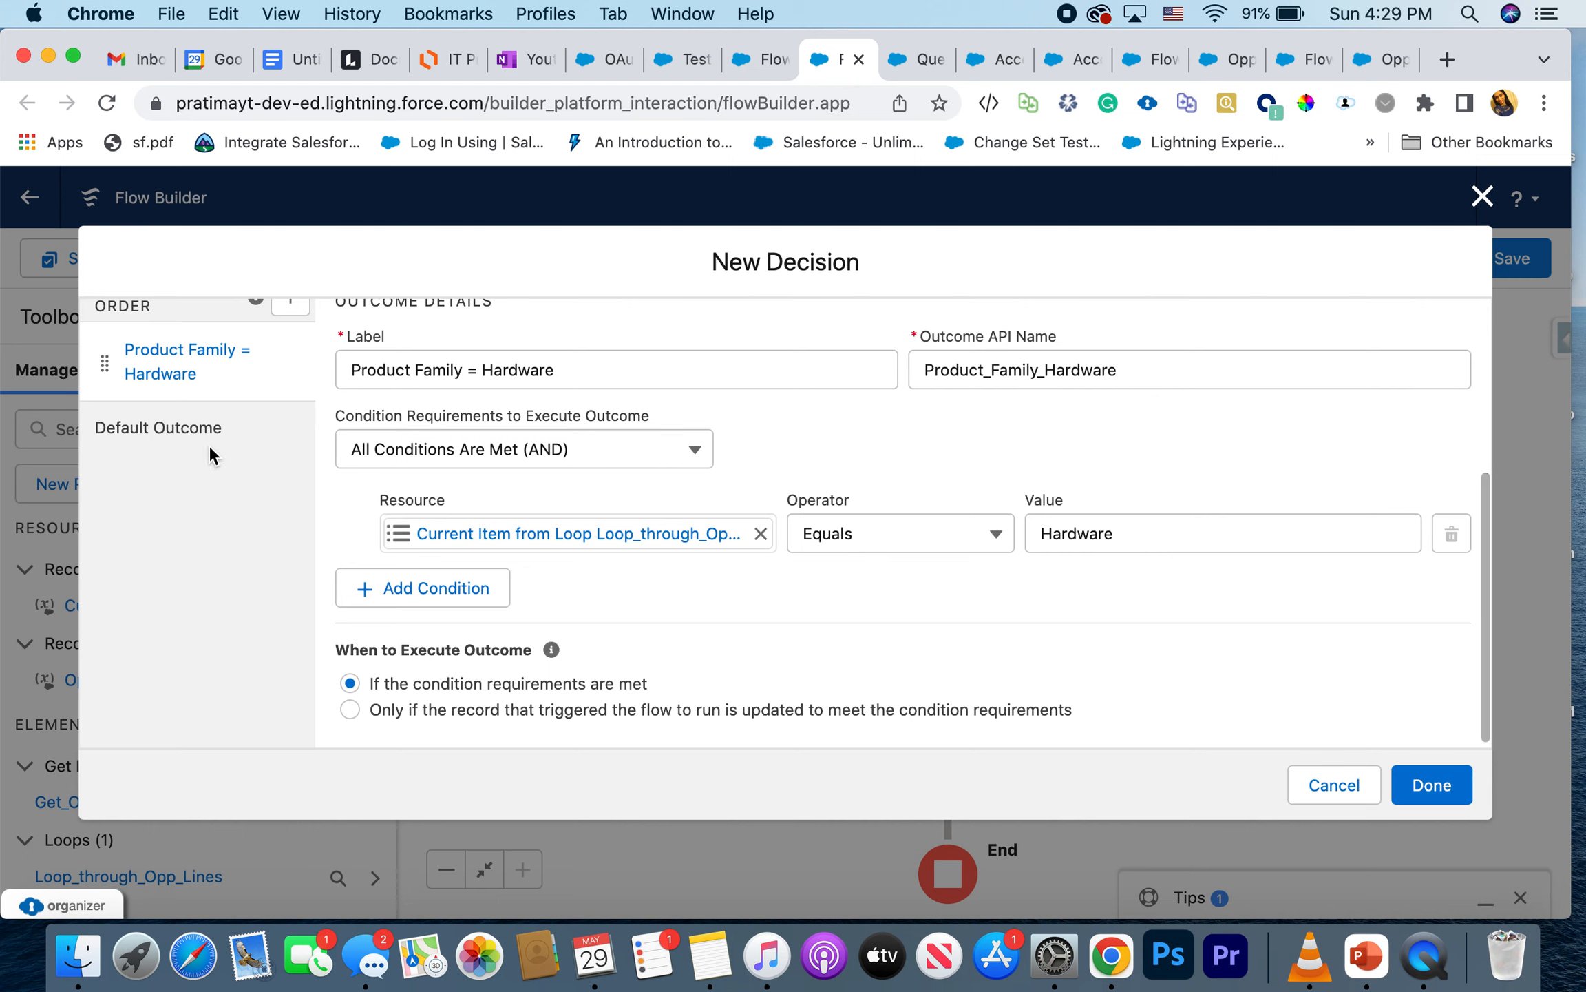
scroll(203, 437, "up", 2)
left_click(280, 352)
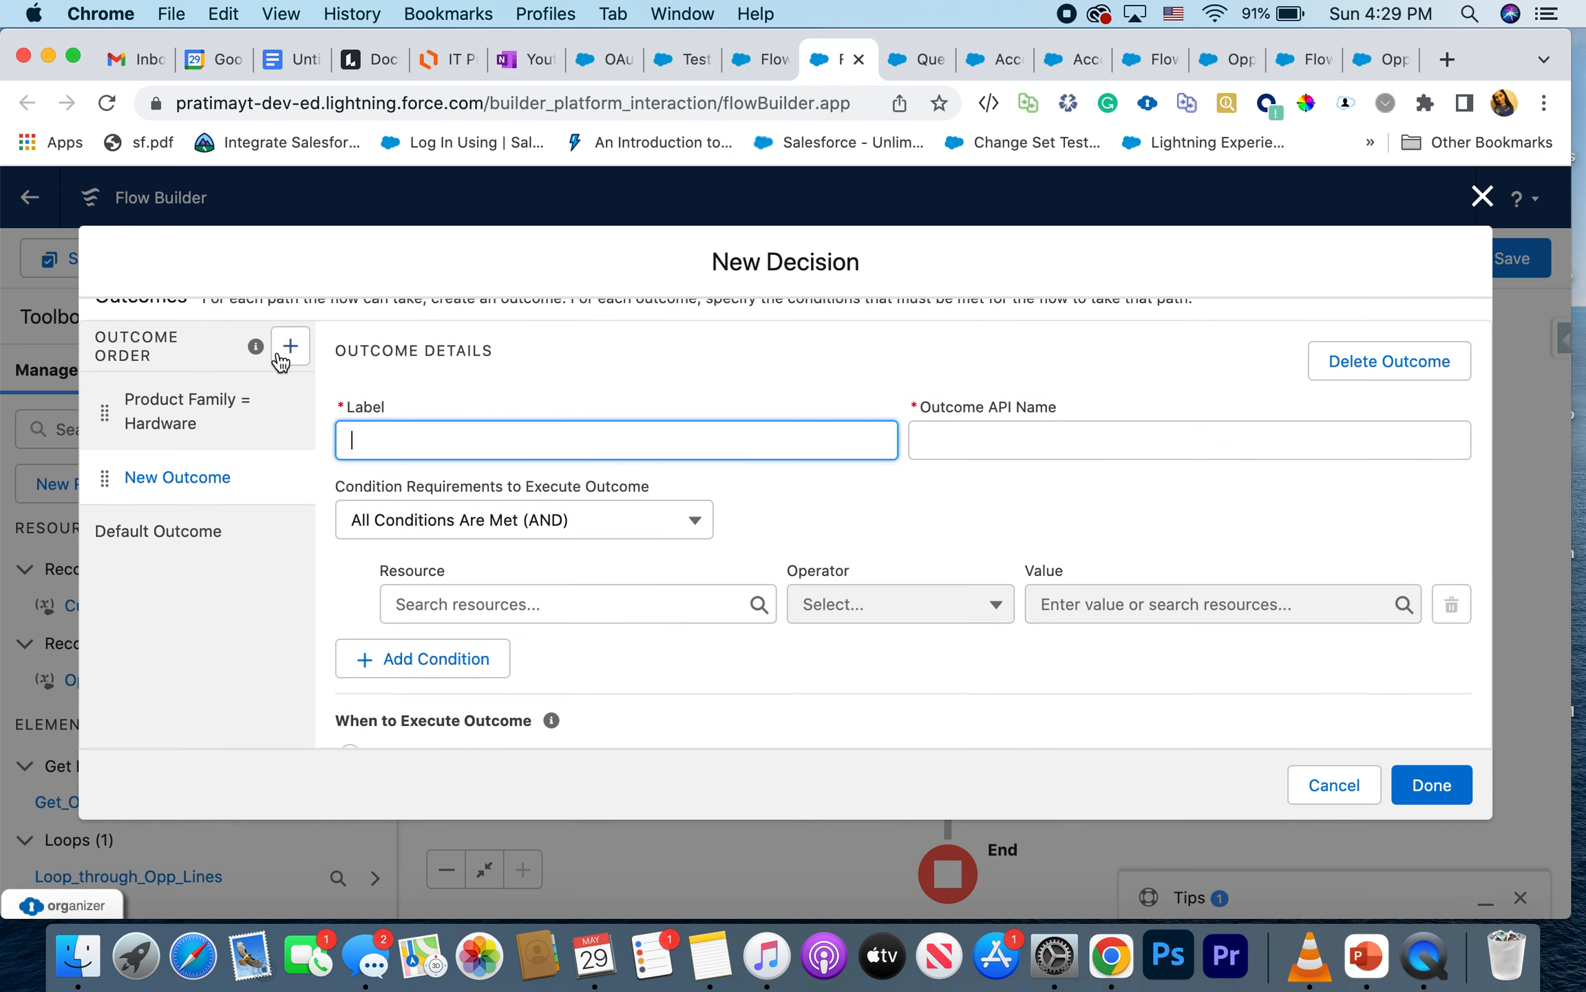
type("Product Fami")
type("l = Doftware")
key("BackSpace")
key("BackSpace")
key("BackSpace")
key("BackSpace")
key("BackSpace")
key("BackSpace")
key("BackSpace")
key("BackSpace")
type("y = Software")
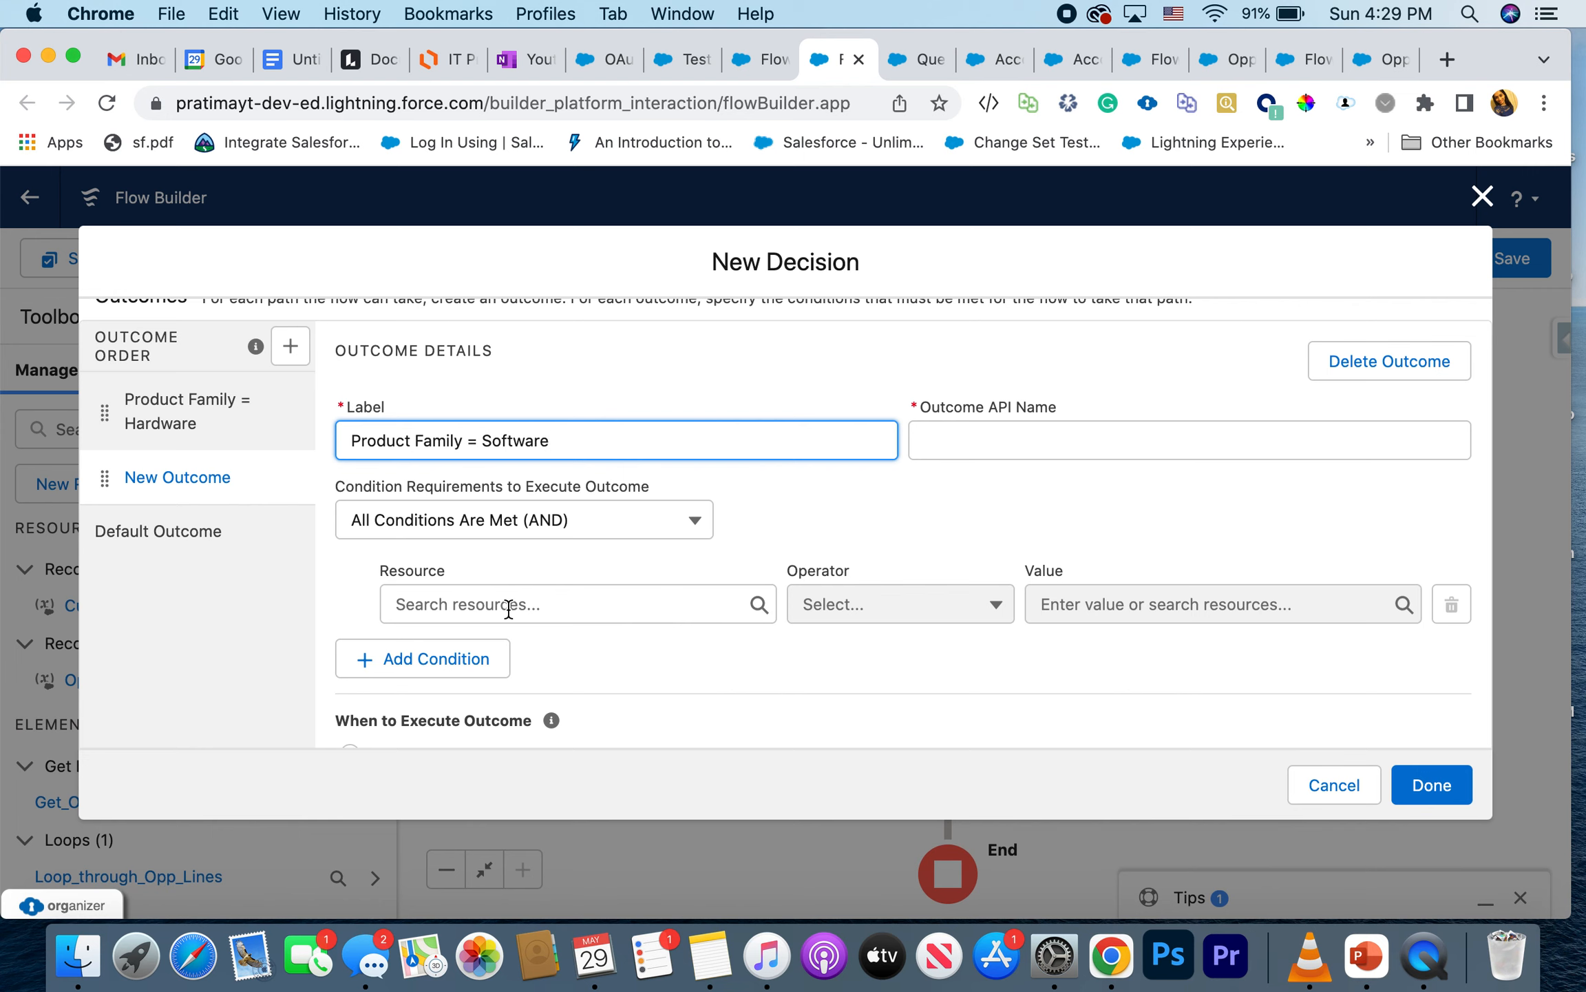
Step: Set the Software outcome's condition to the loop item's Product2 > Family Equals Software and finish the decision configuration
left_click(508, 609)
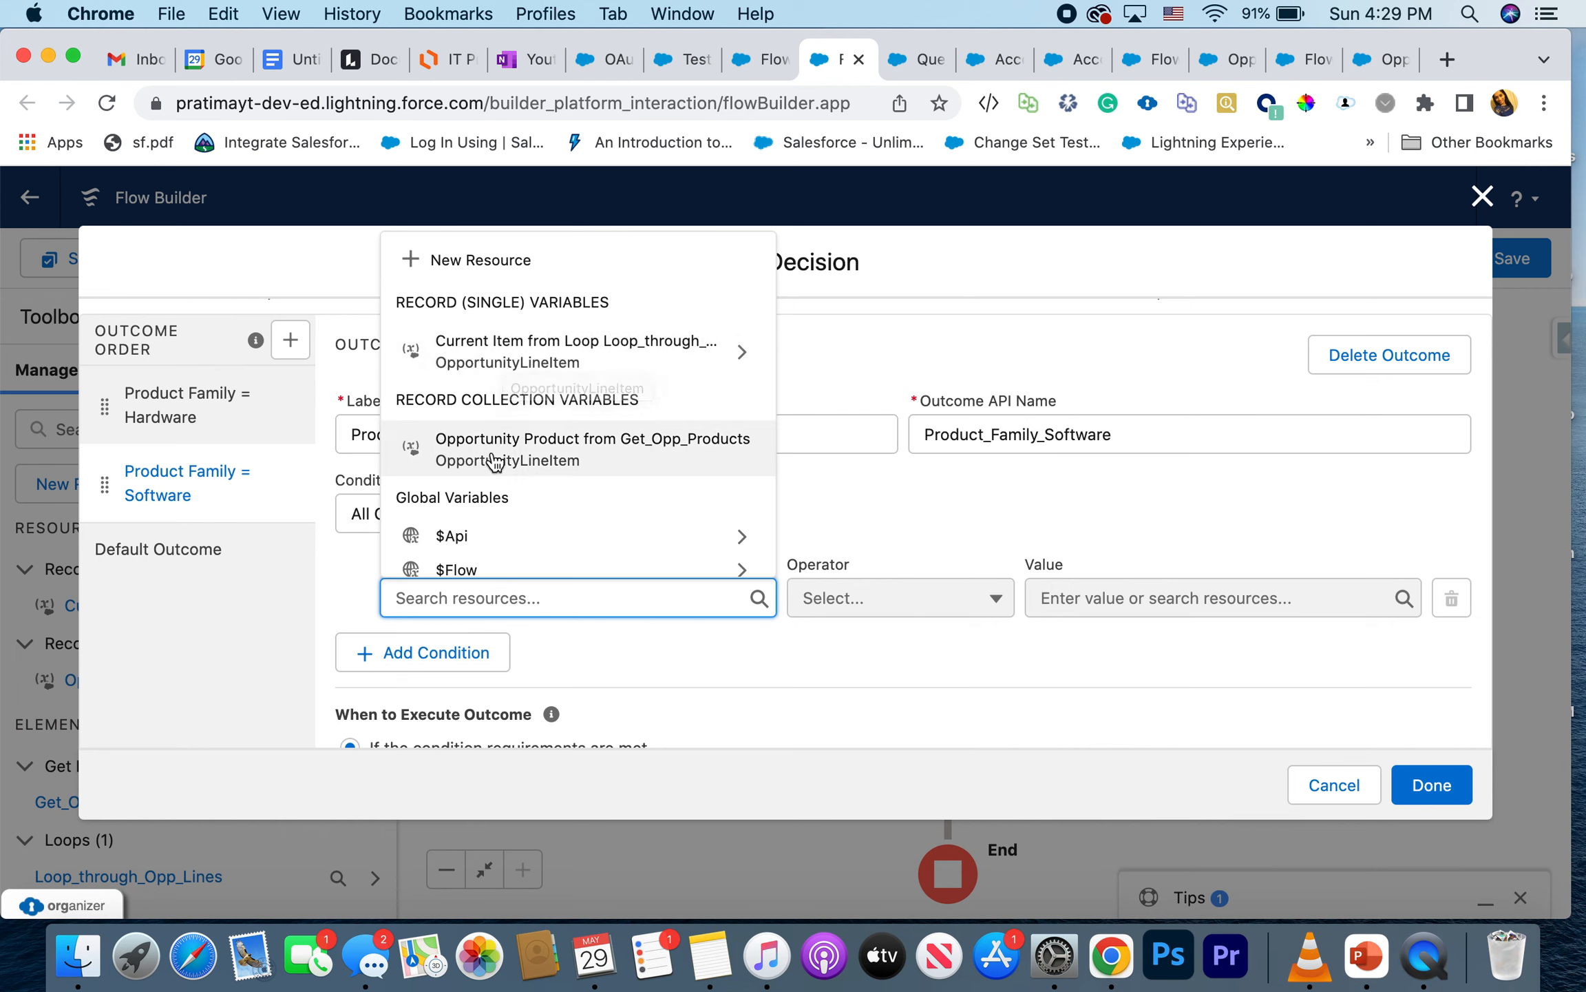
left_click(606, 363)
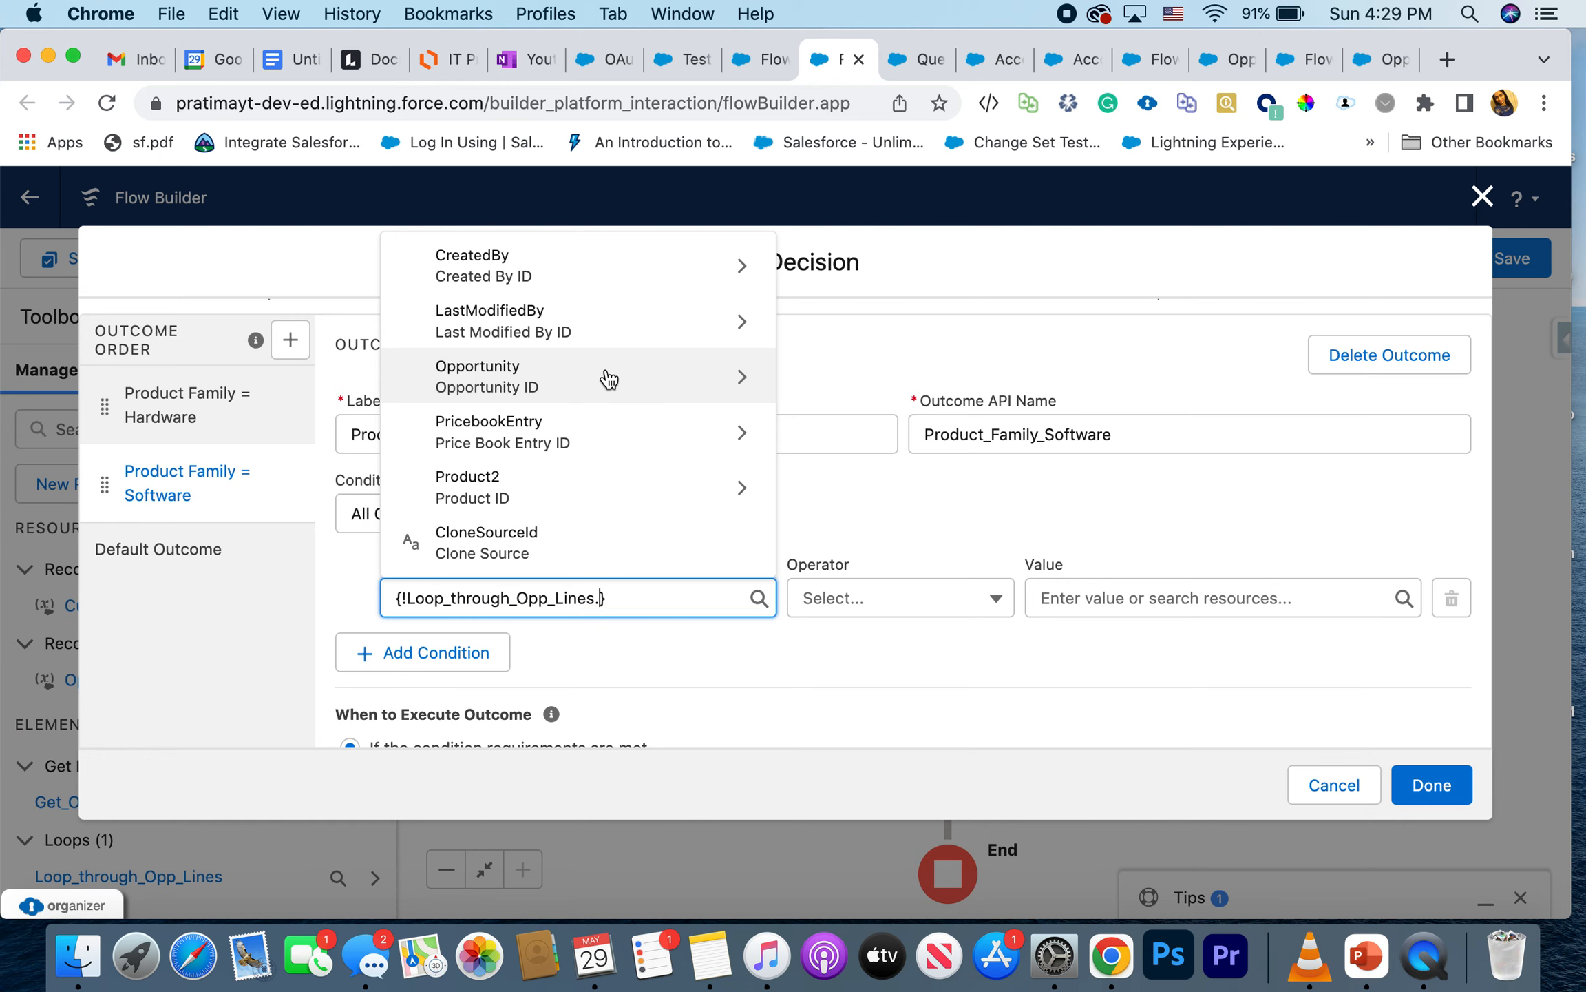
type("pro")
left_click(571, 372)
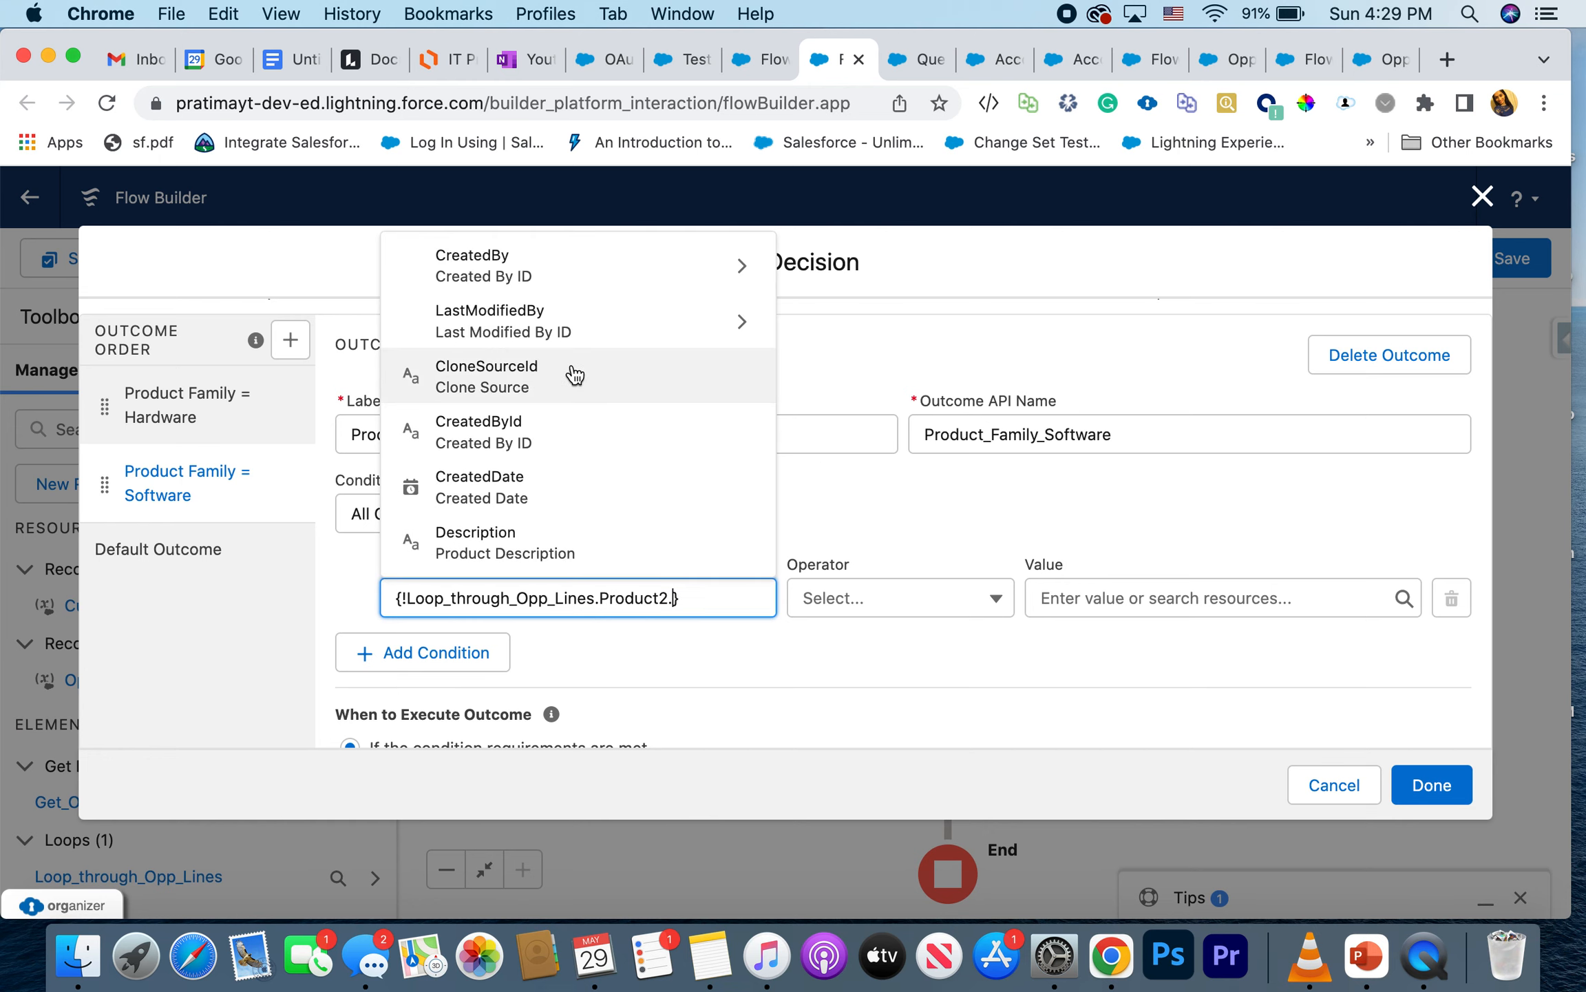
type("famil")
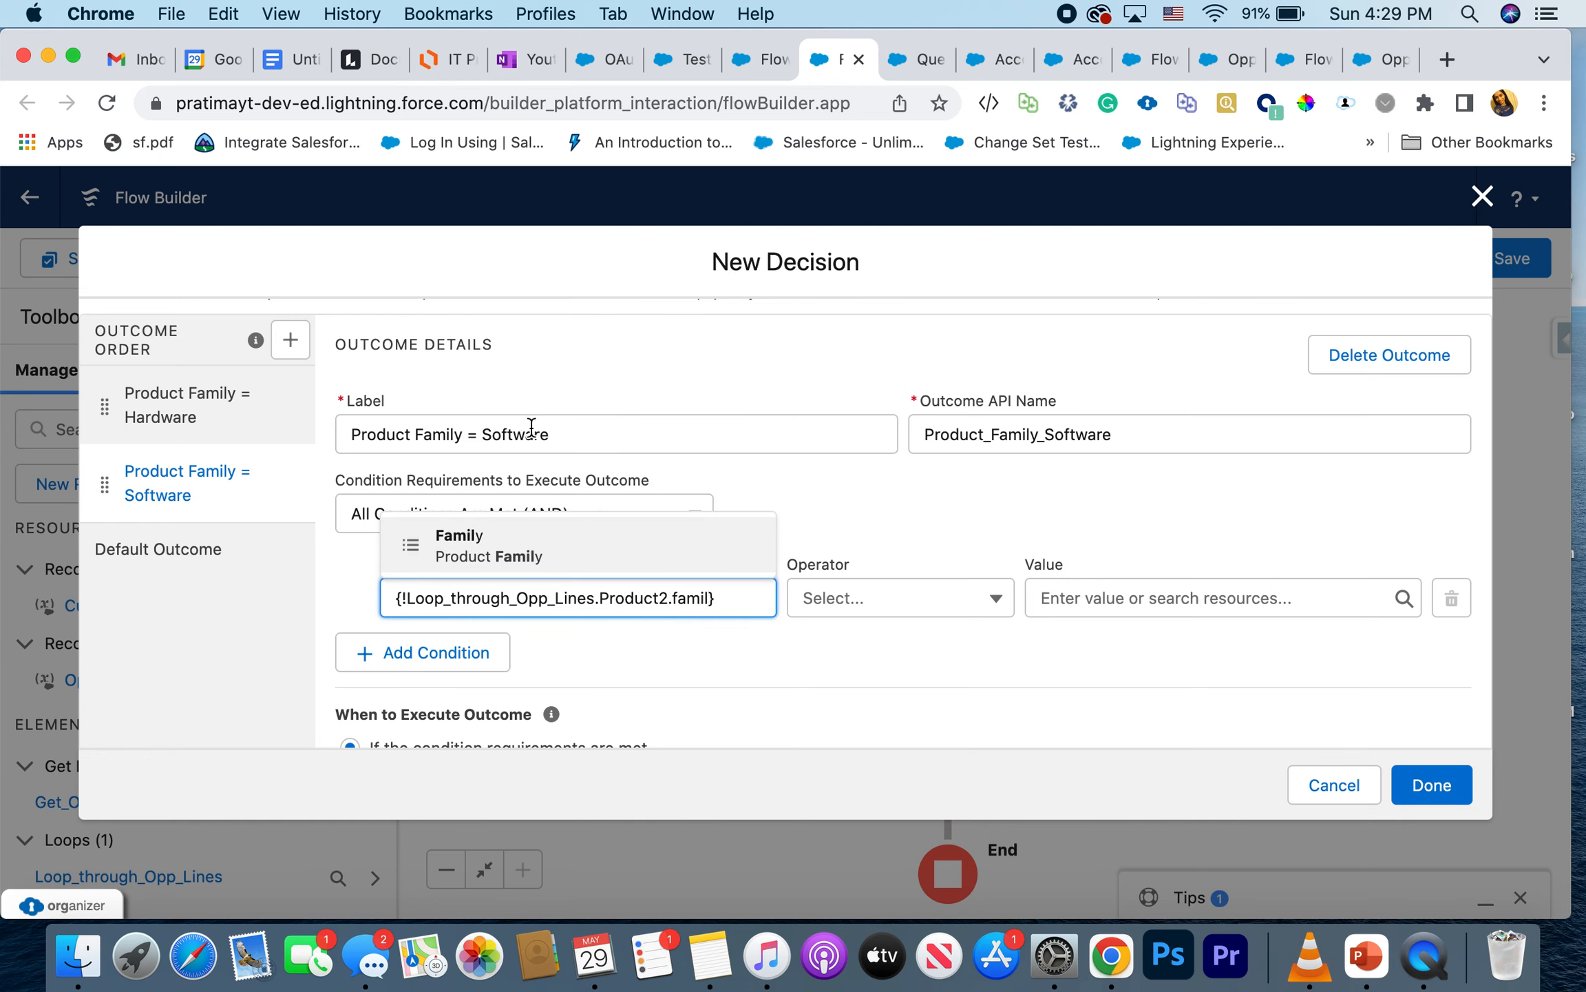
left_click(495, 546)
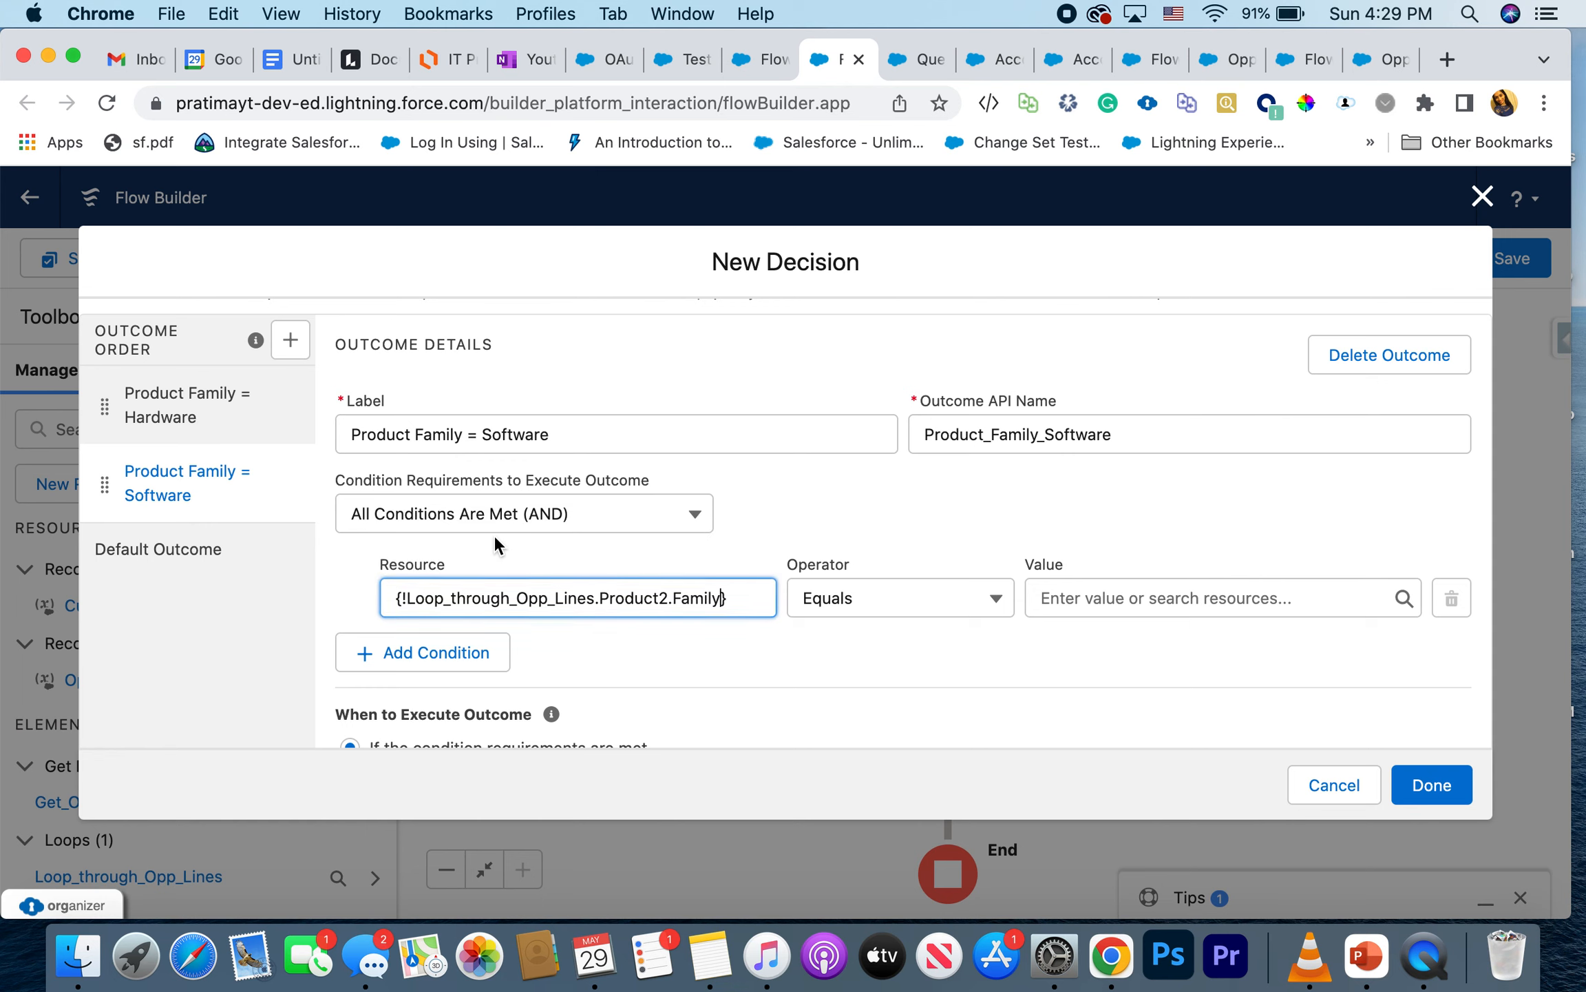
left_click(1113, 594)
type("Software")
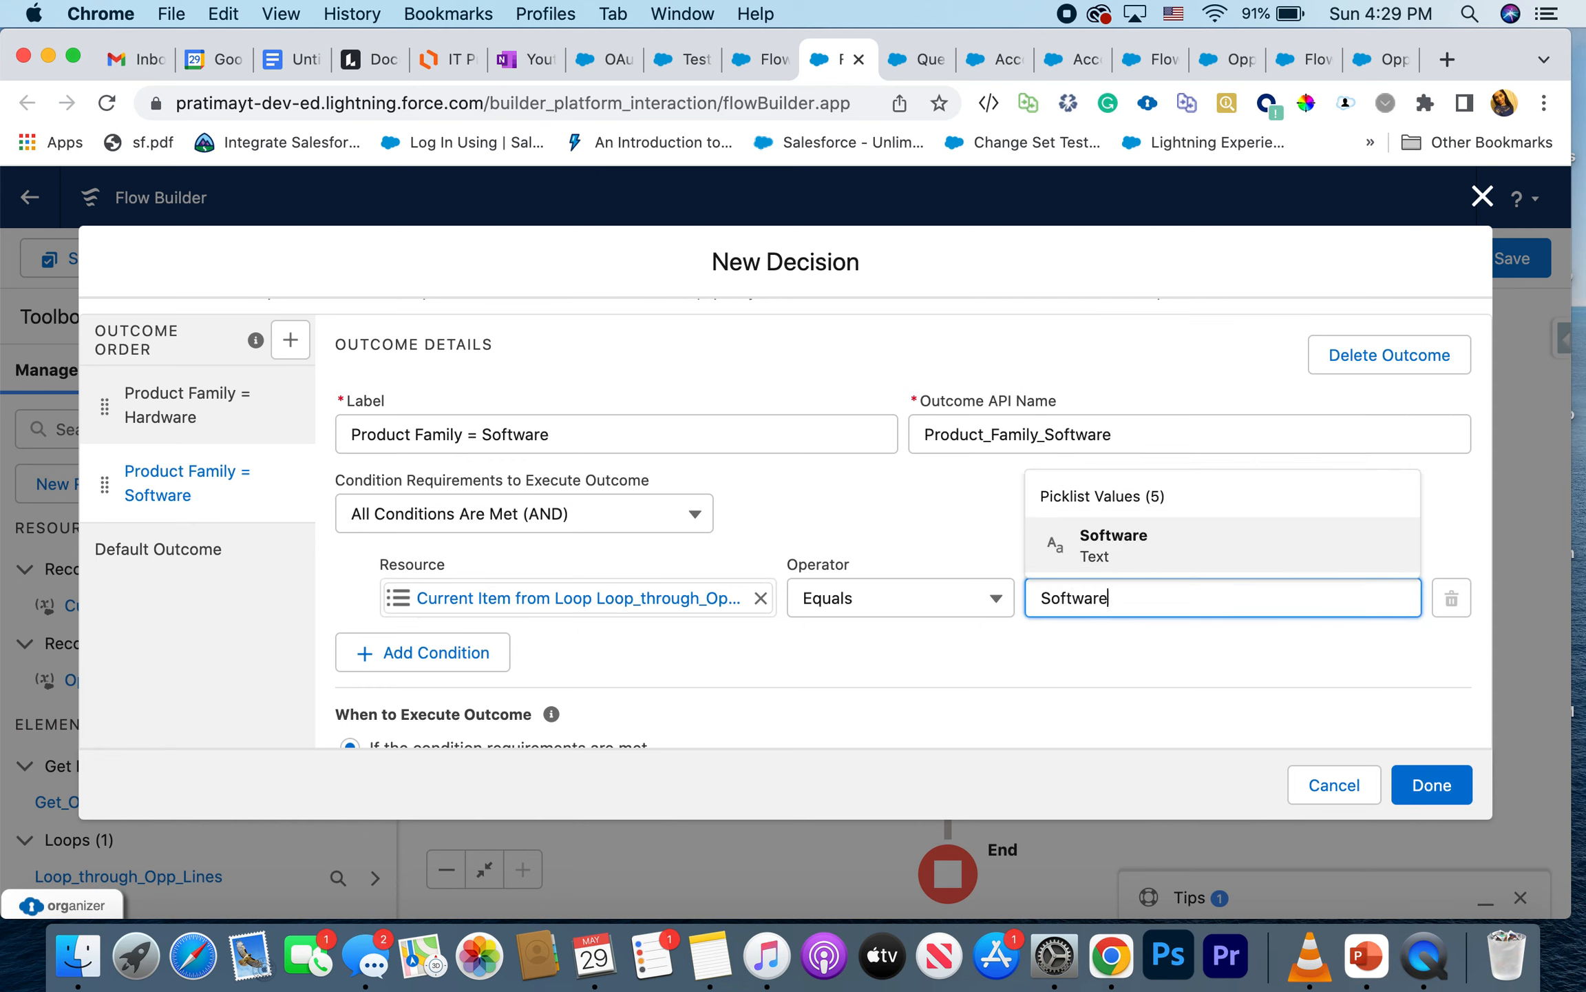
left_click(1164, 545)
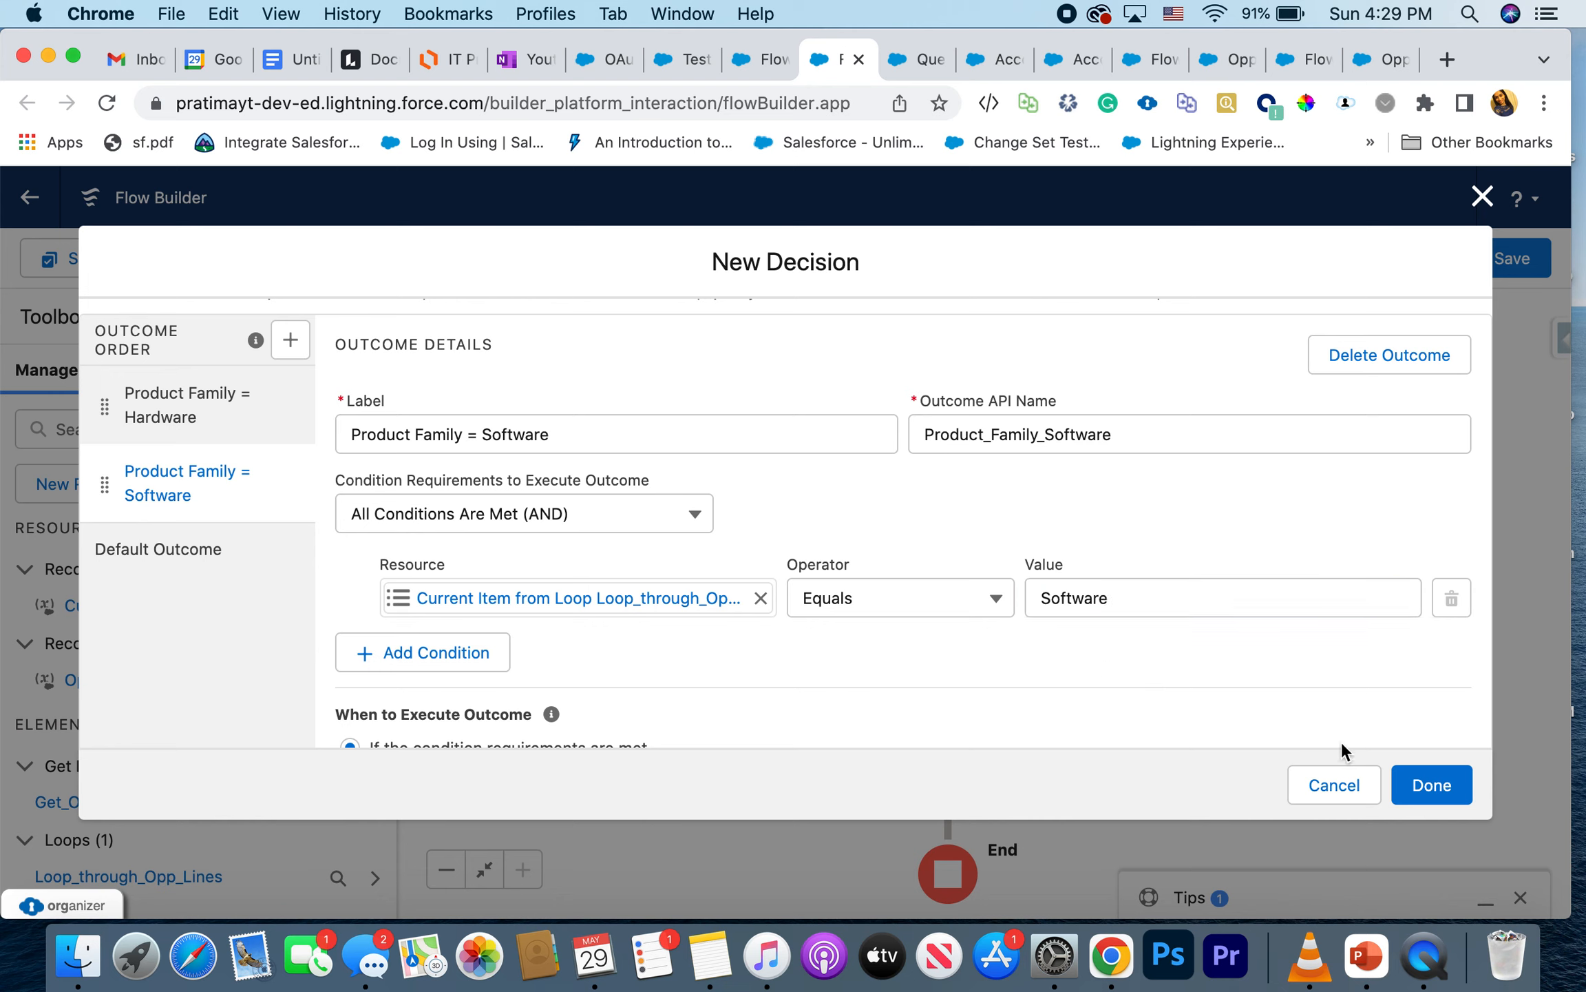
left_click(1428, 789)
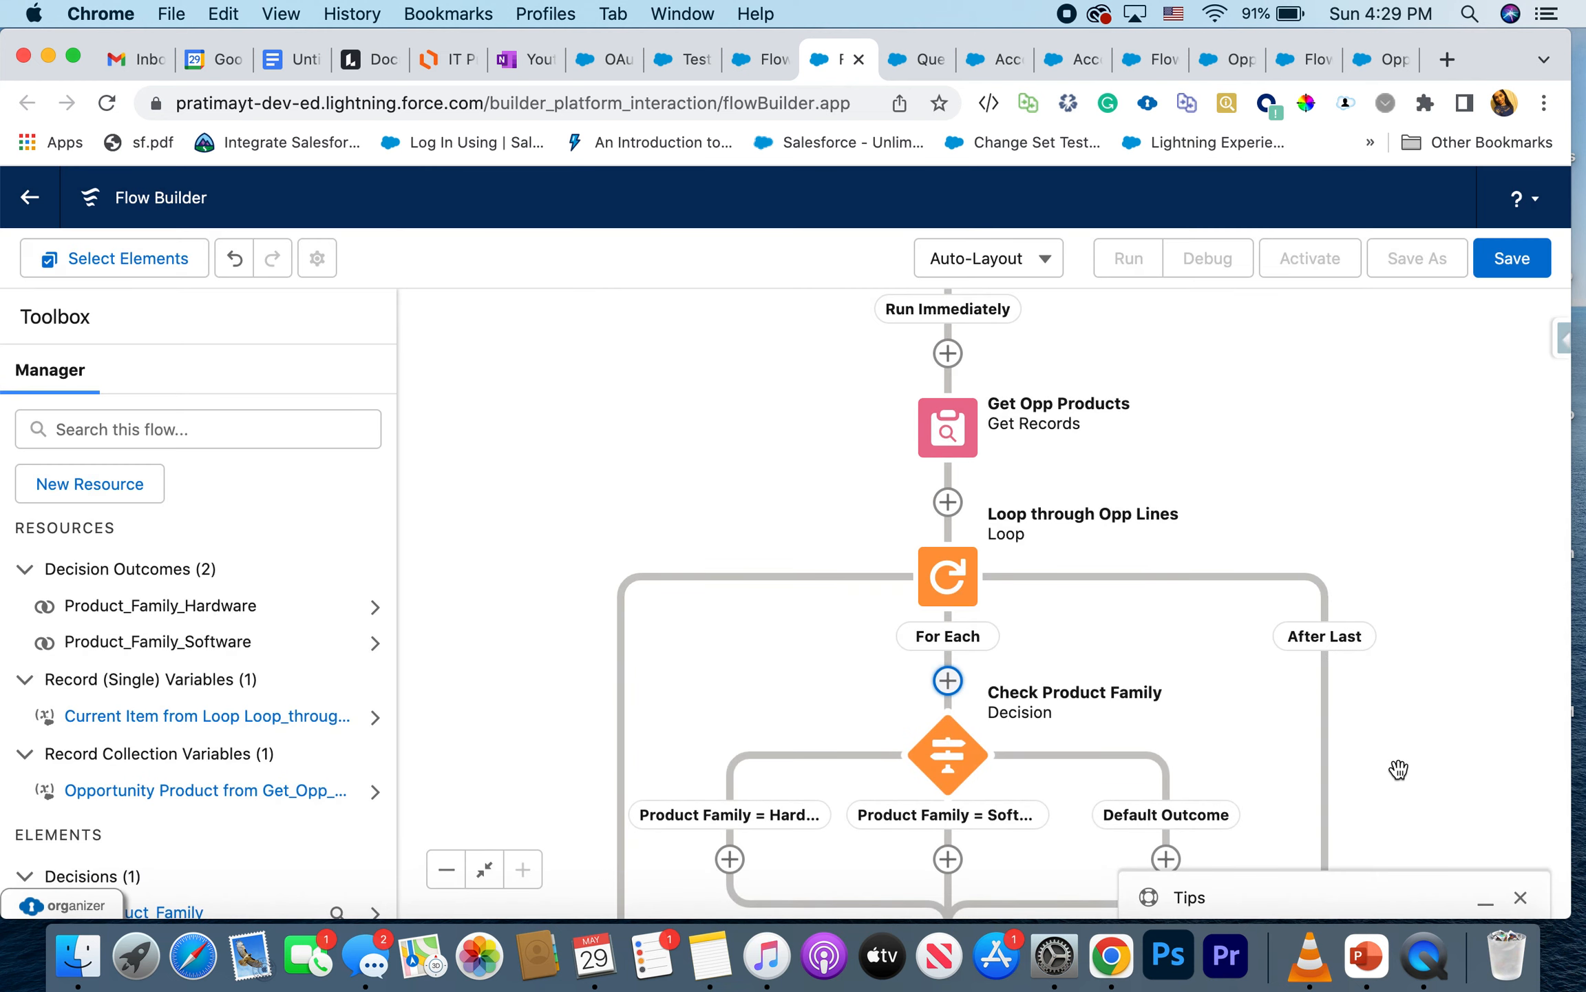
Step: Add an Assignment element on the Product Family = Hardware path and label it Assign Hardware Cases
left_click_drag(1405, 755, 1377, 592)
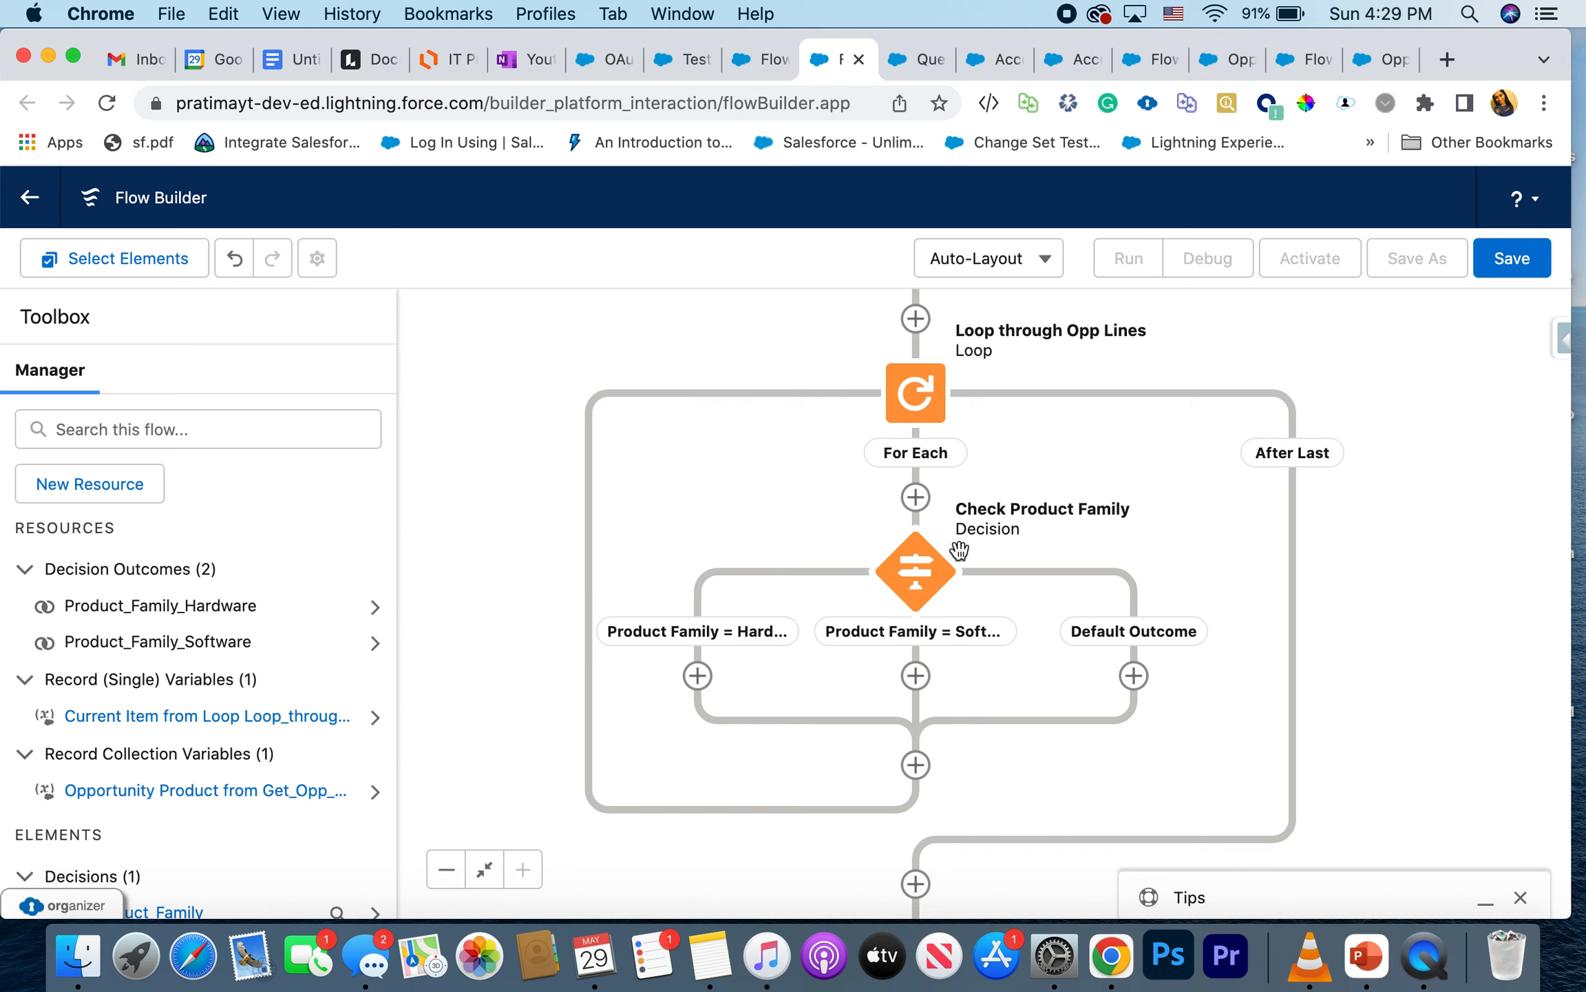
left_click(697, 676)
scroll(685, 866, "down", 4)
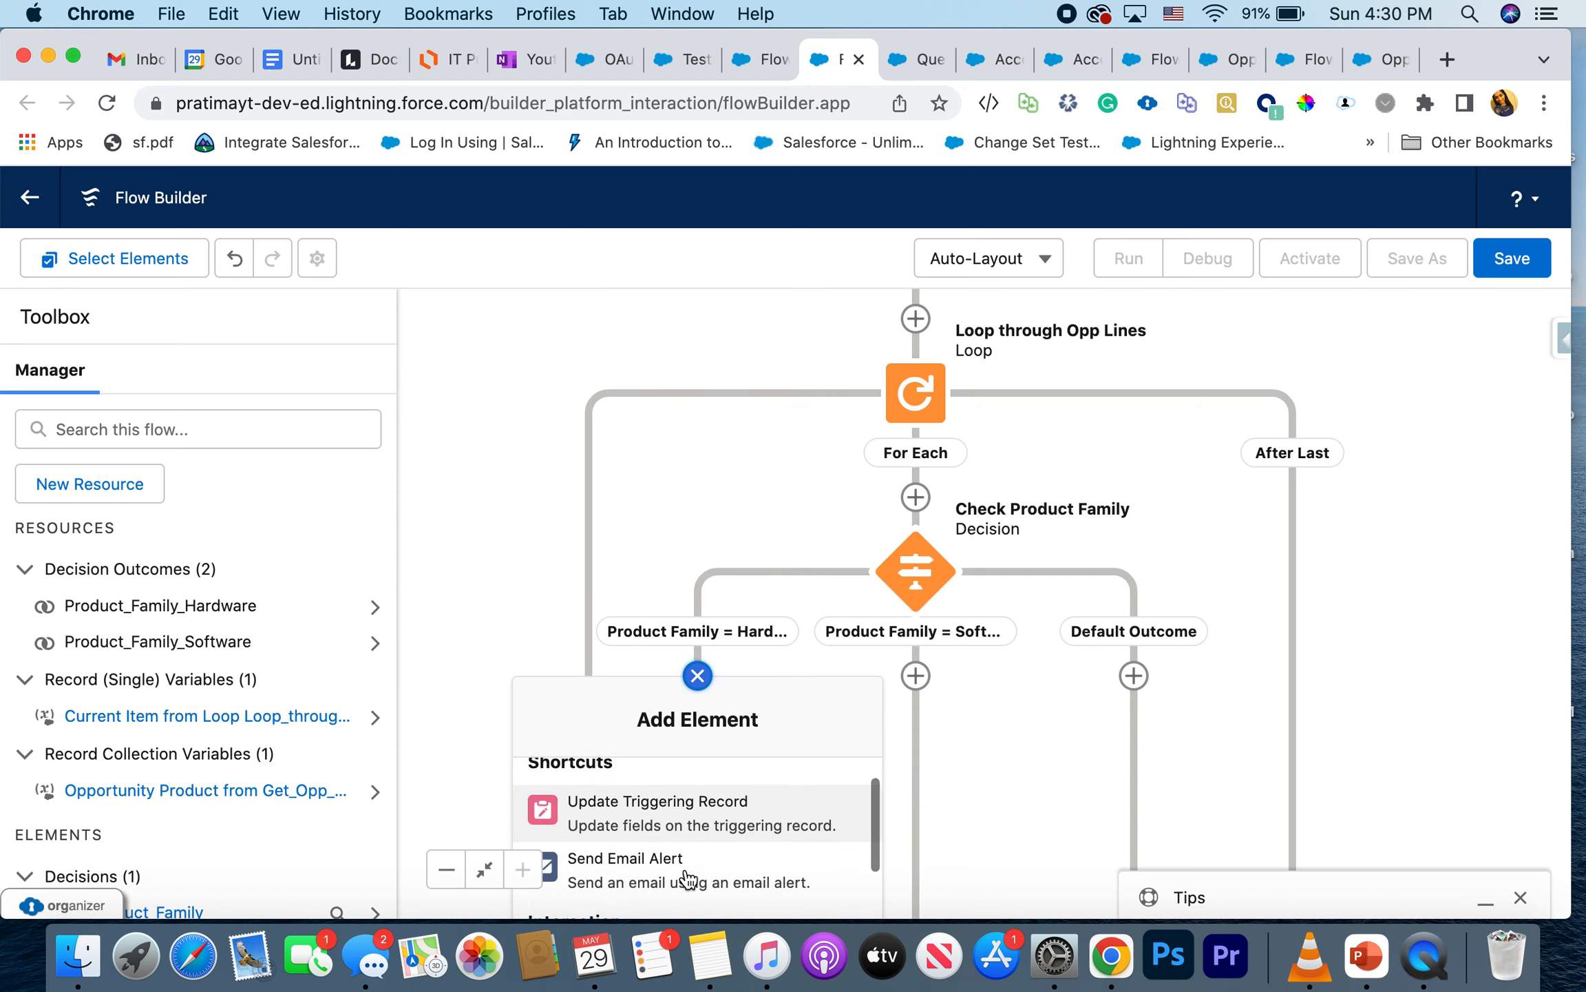
scroll(784, 782, "down", 3)
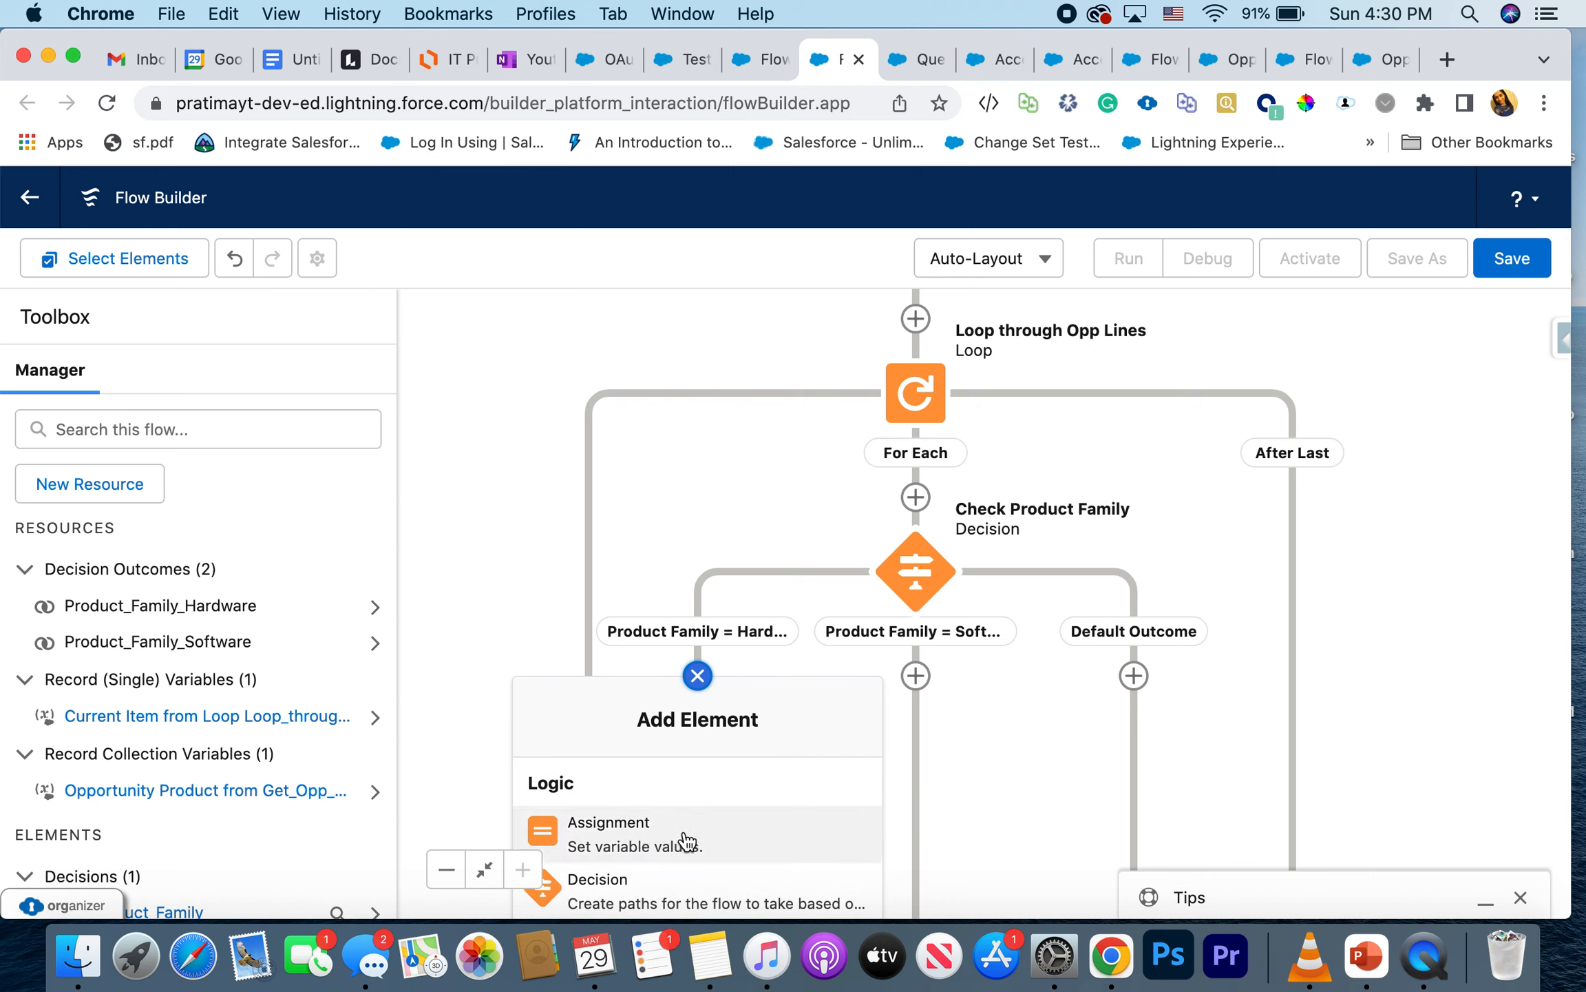
left_click(617, 829)
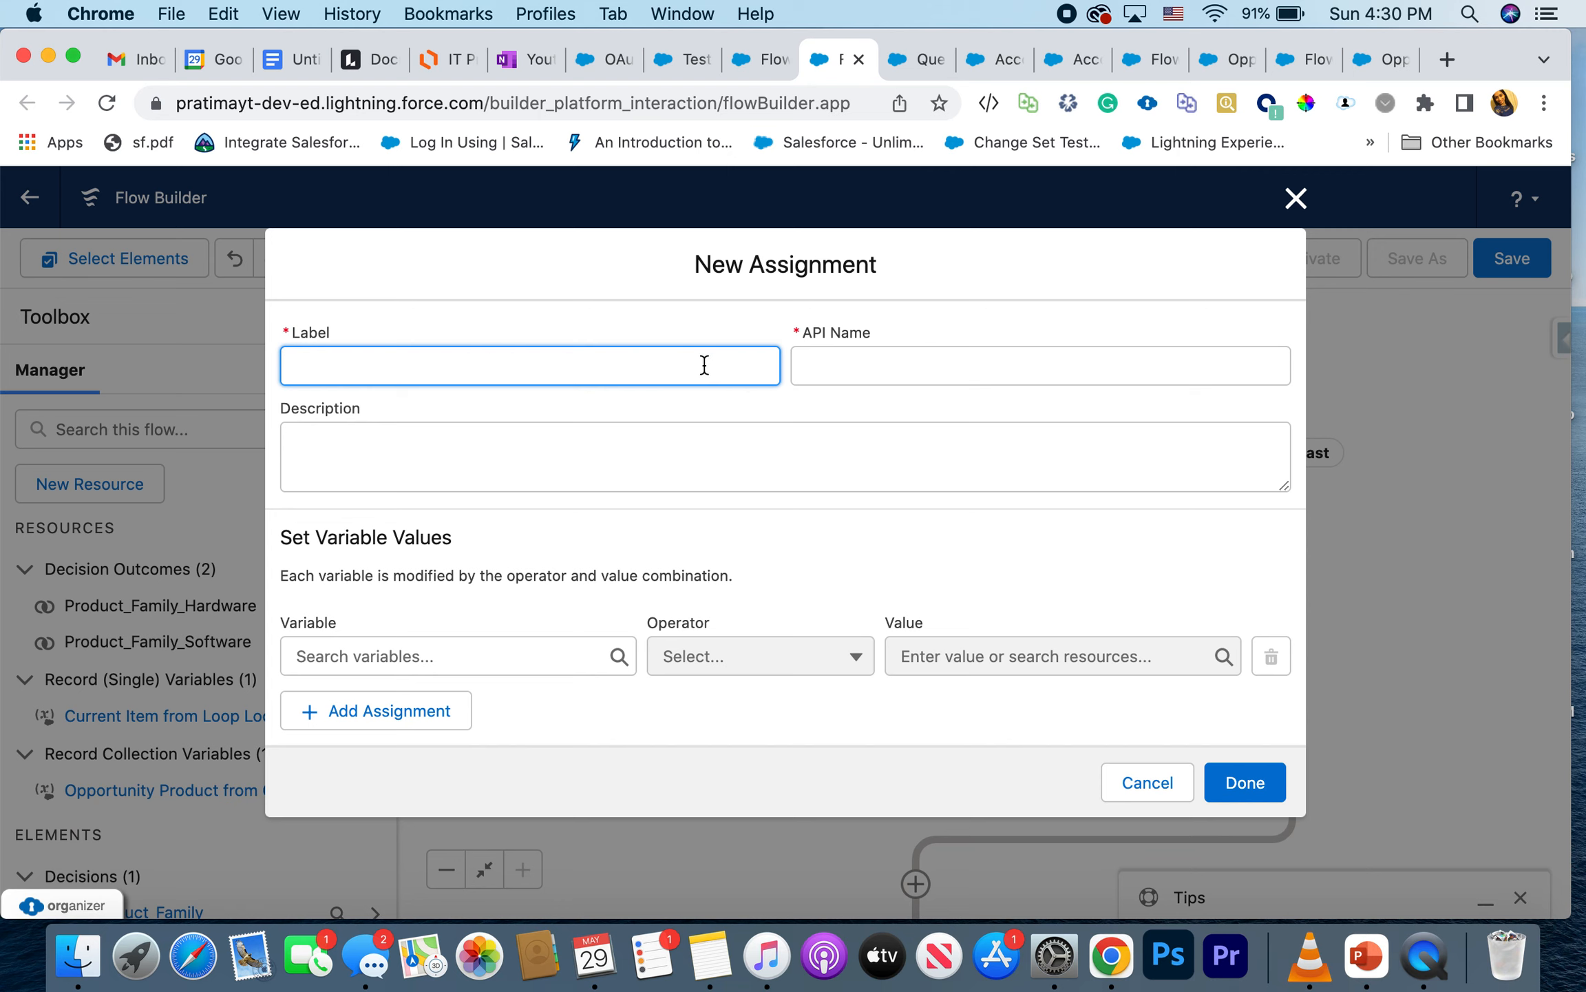
type("Assign Hardware Cases")
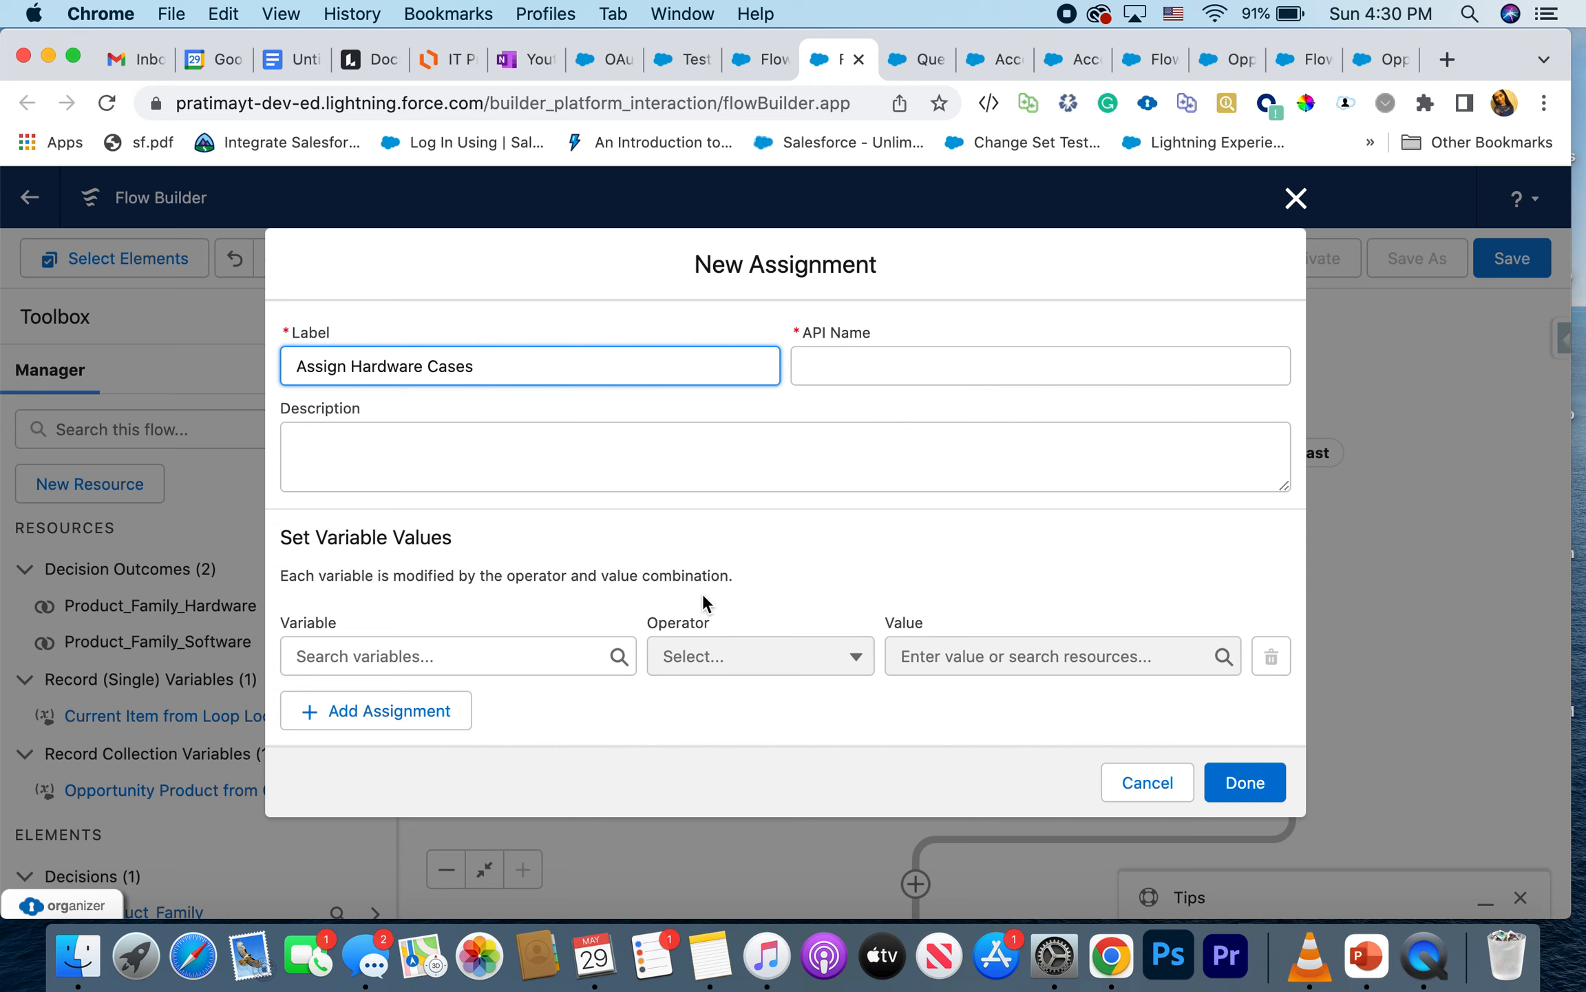
Step: Create a new Variable resource for the hardware assignment with the API name var_case_harware
left_click(572, 642)
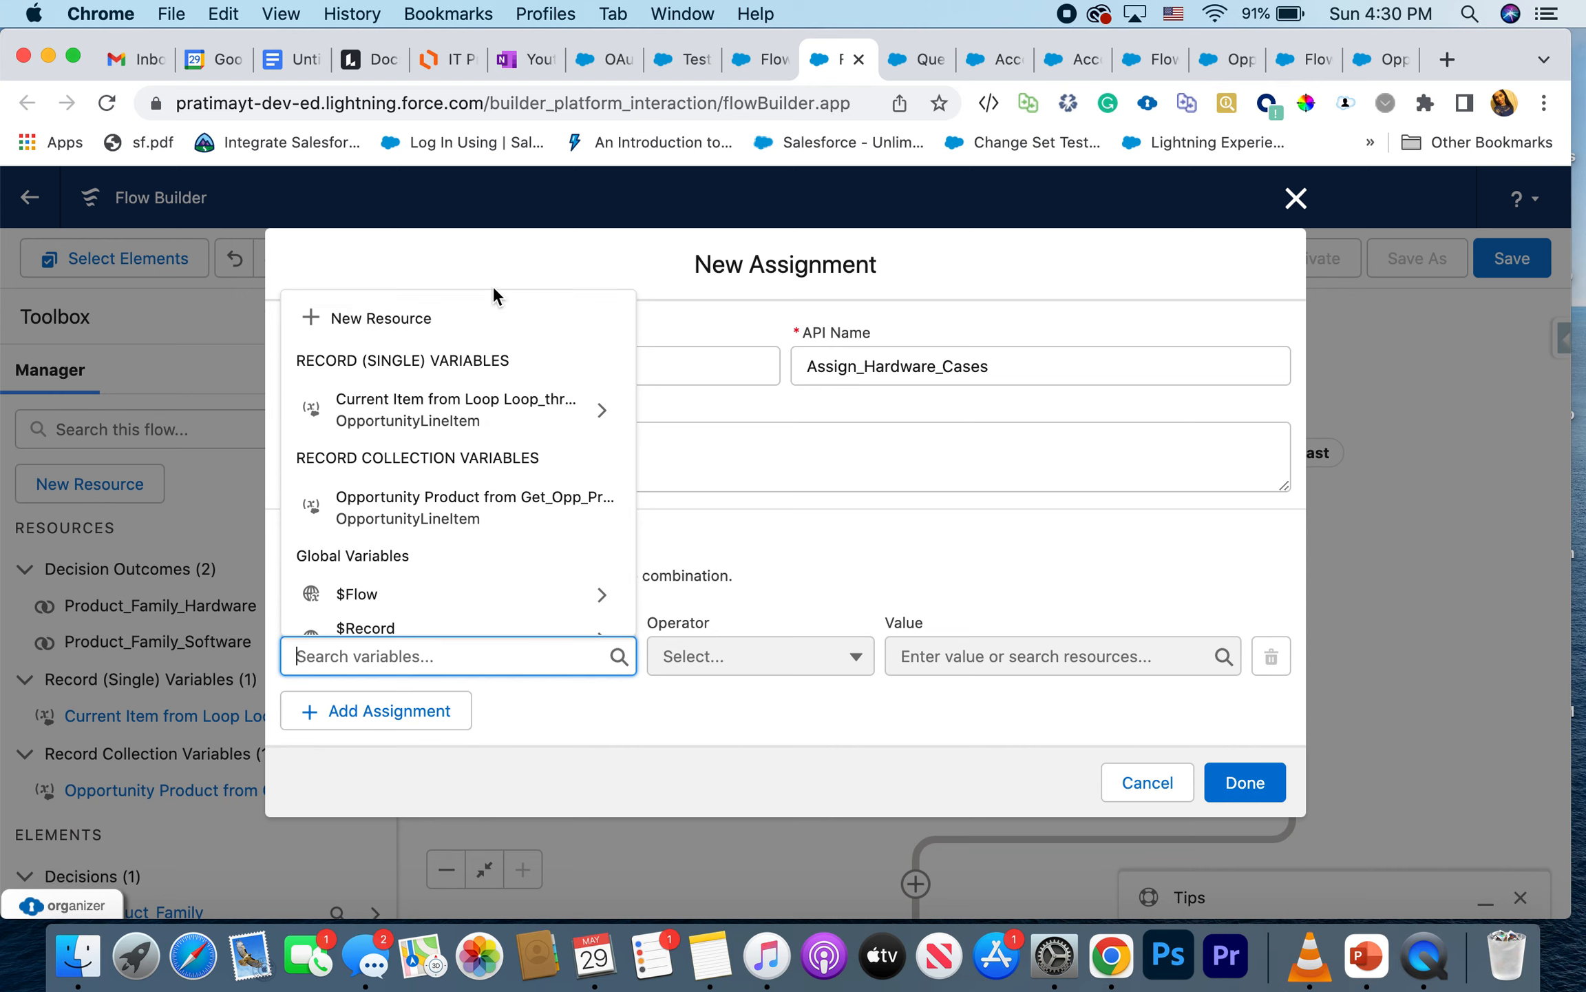
left_click(494, 319)
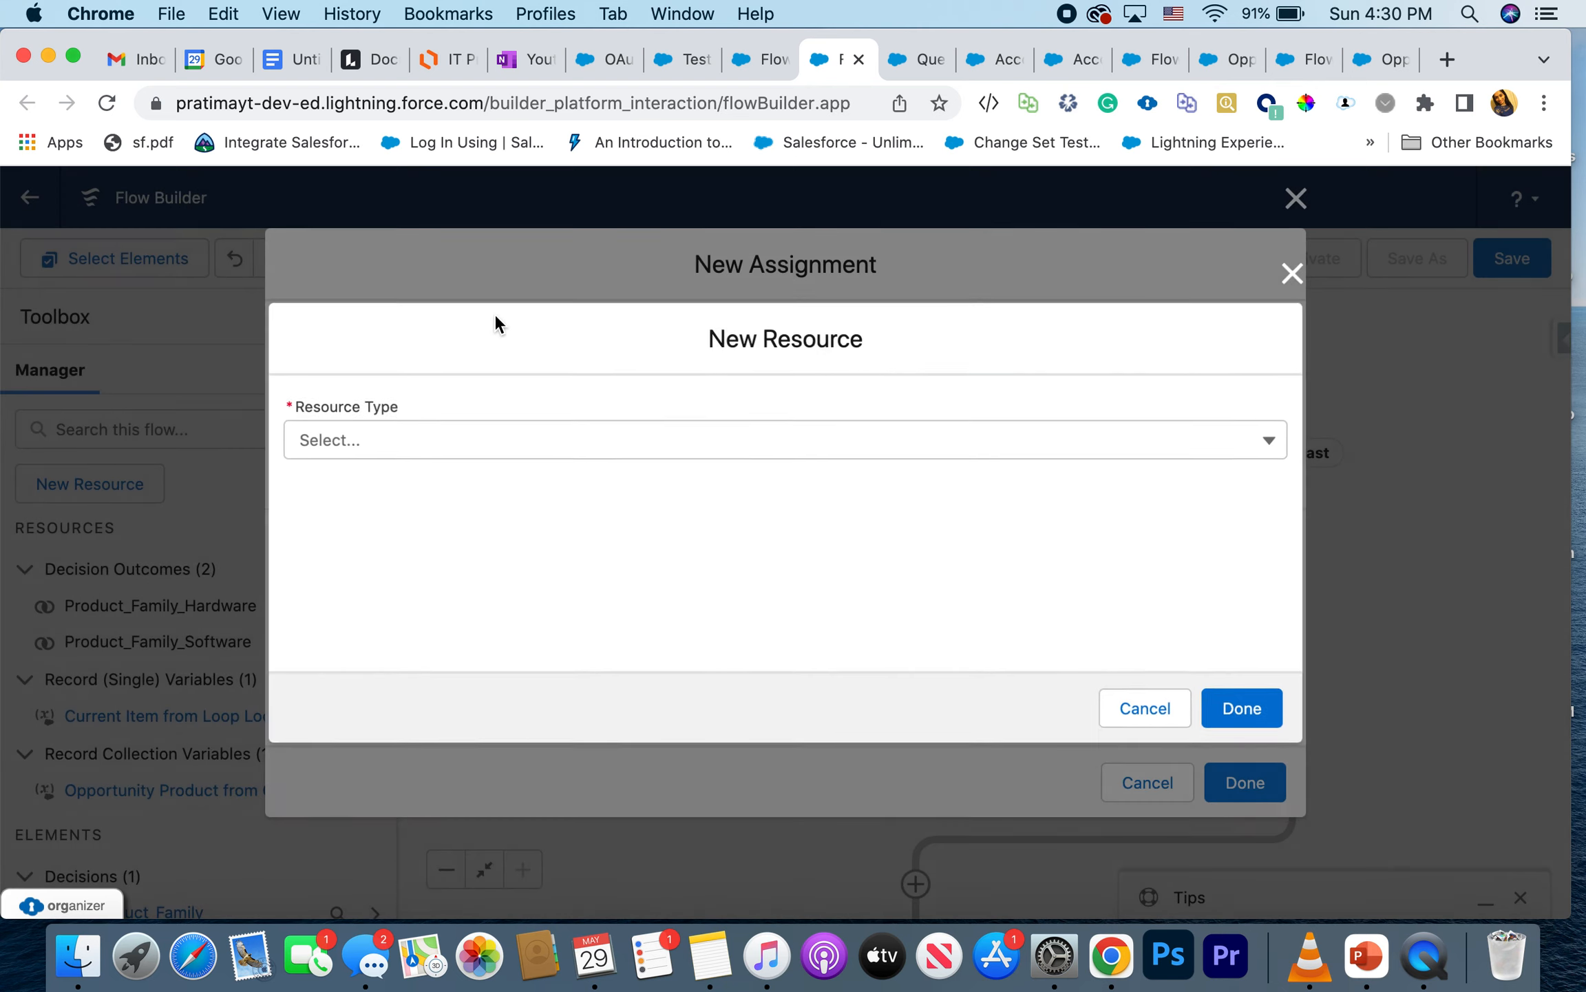
left_click(533, 437)
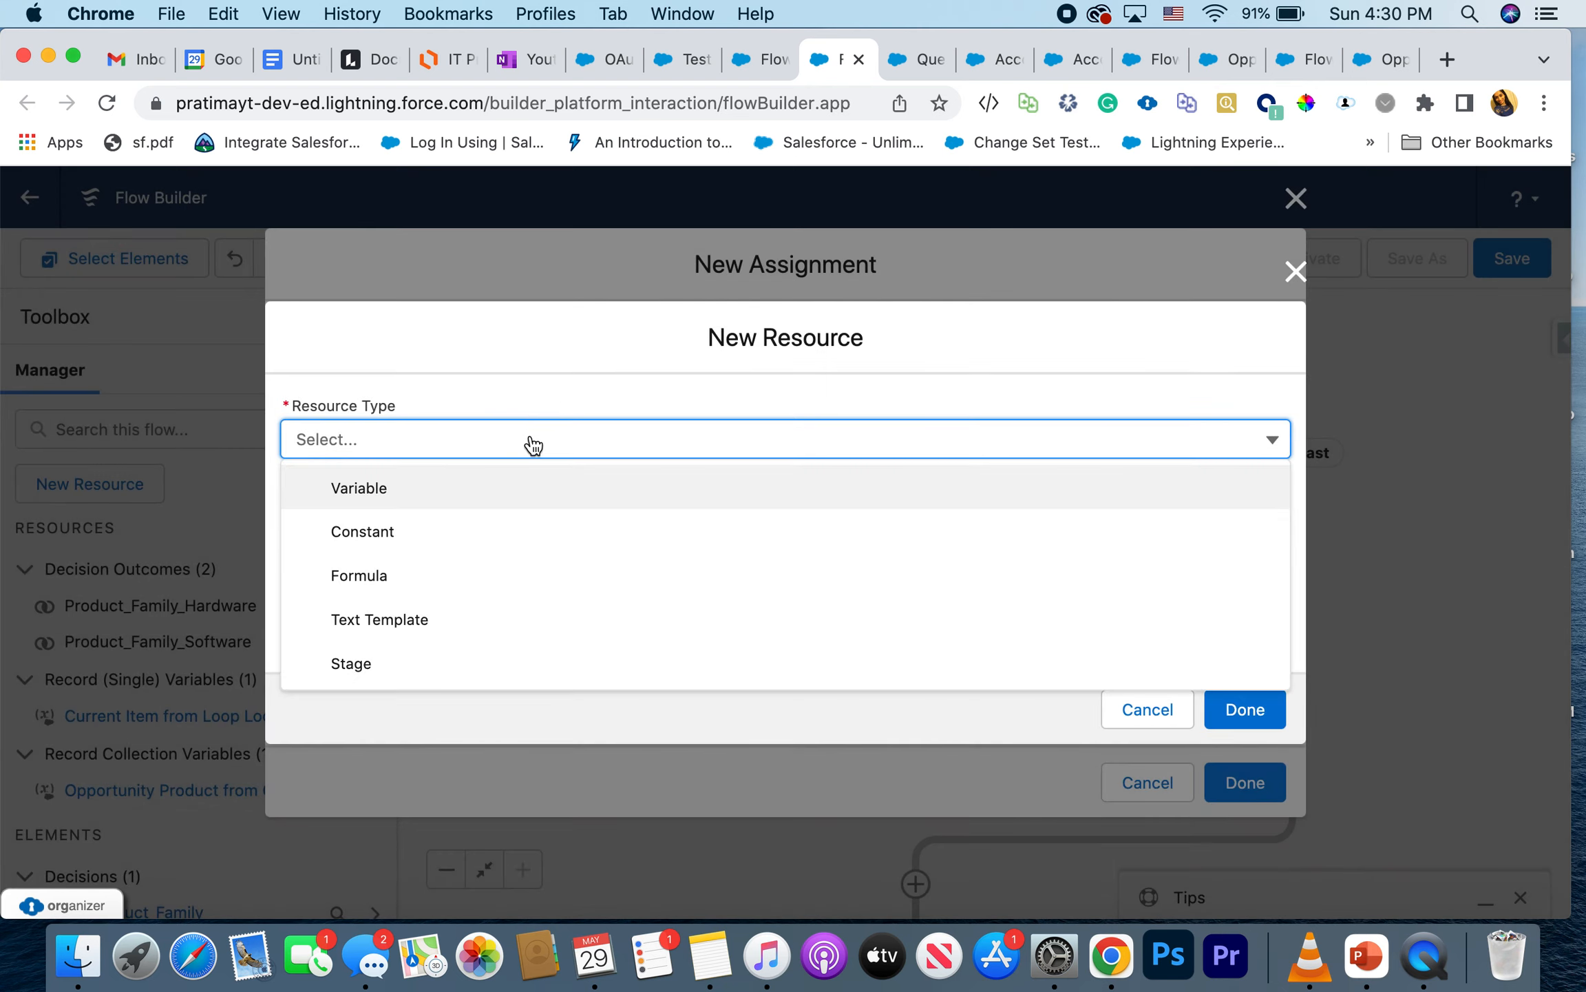
left_click(446, 490)
left_click(468, 496)
type("var_case+harware")
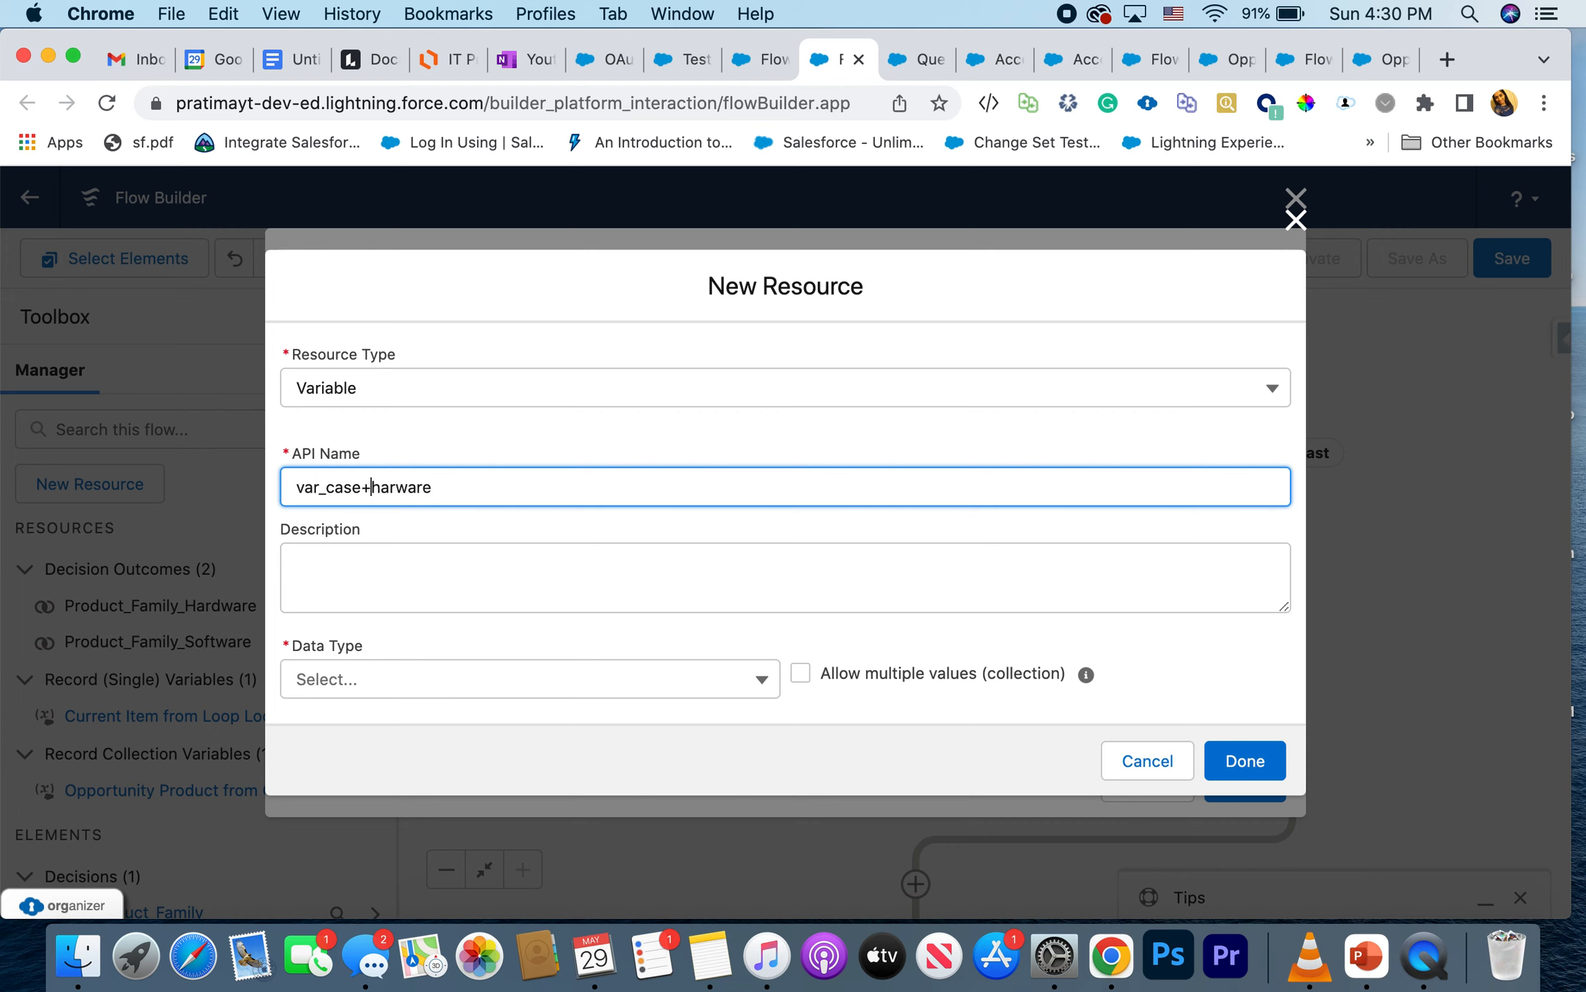
key("BackSpace")
type("_")
Step: Set the new variable's data type to Record with the Case object and finish creating it
left_click(382, 690)
left_click(404, 389)
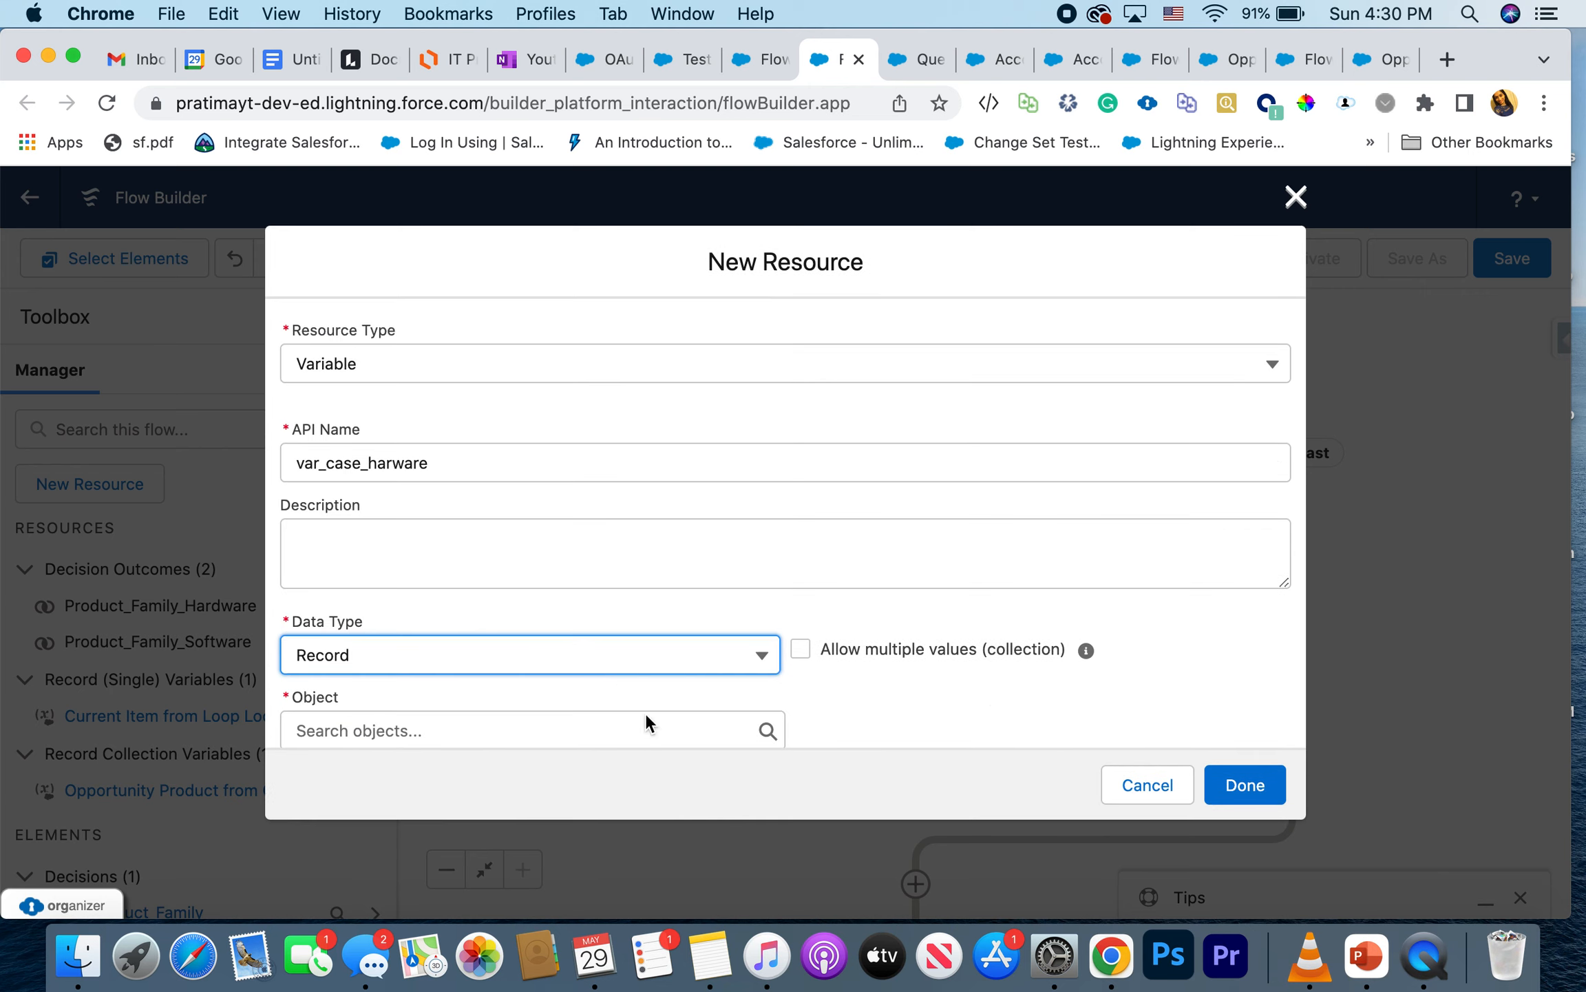
left_click(500, 730)
type("case")
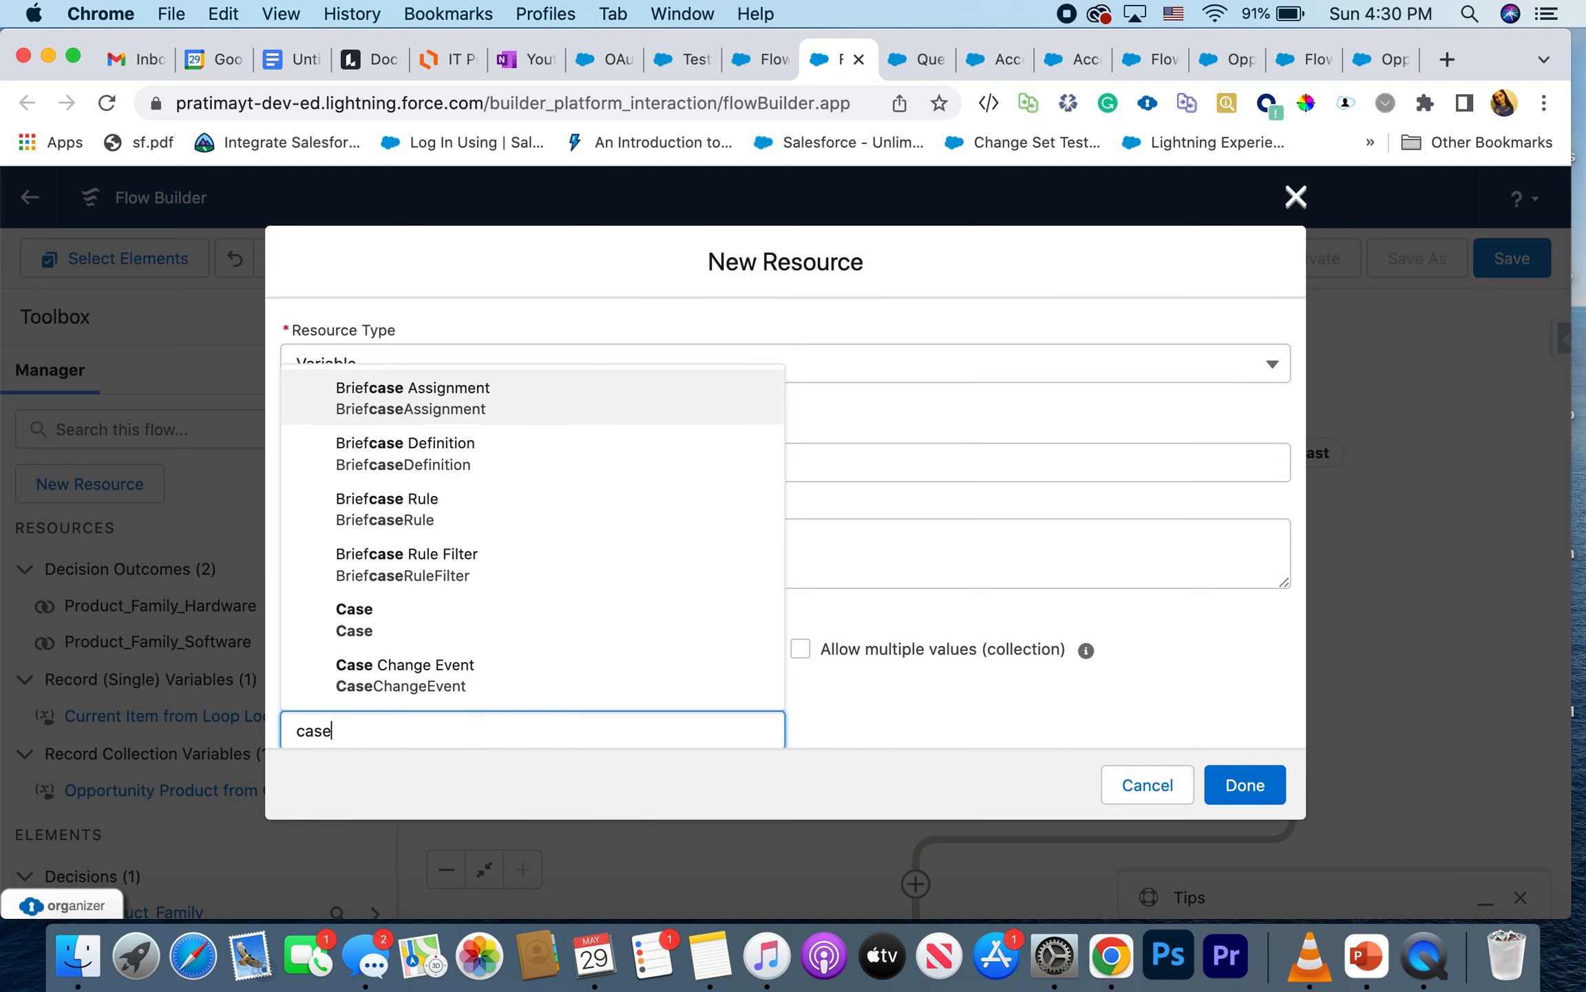
left_click(489, 635)
scroll(962, 683, "down", 3)
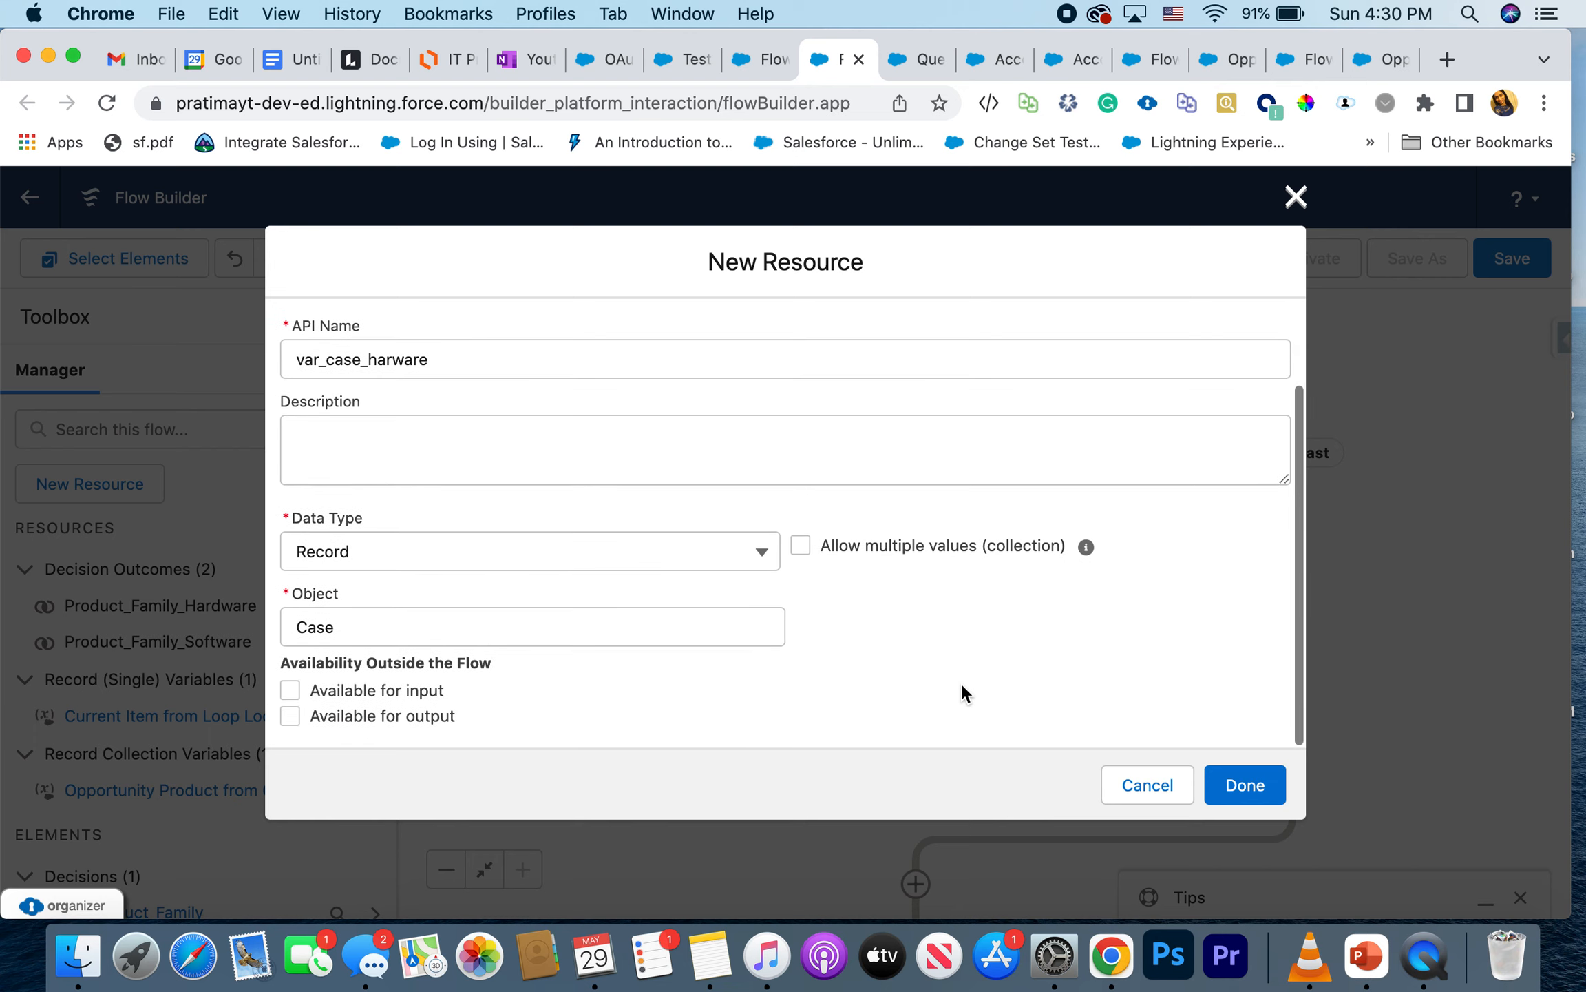
left_click(1238, 784)
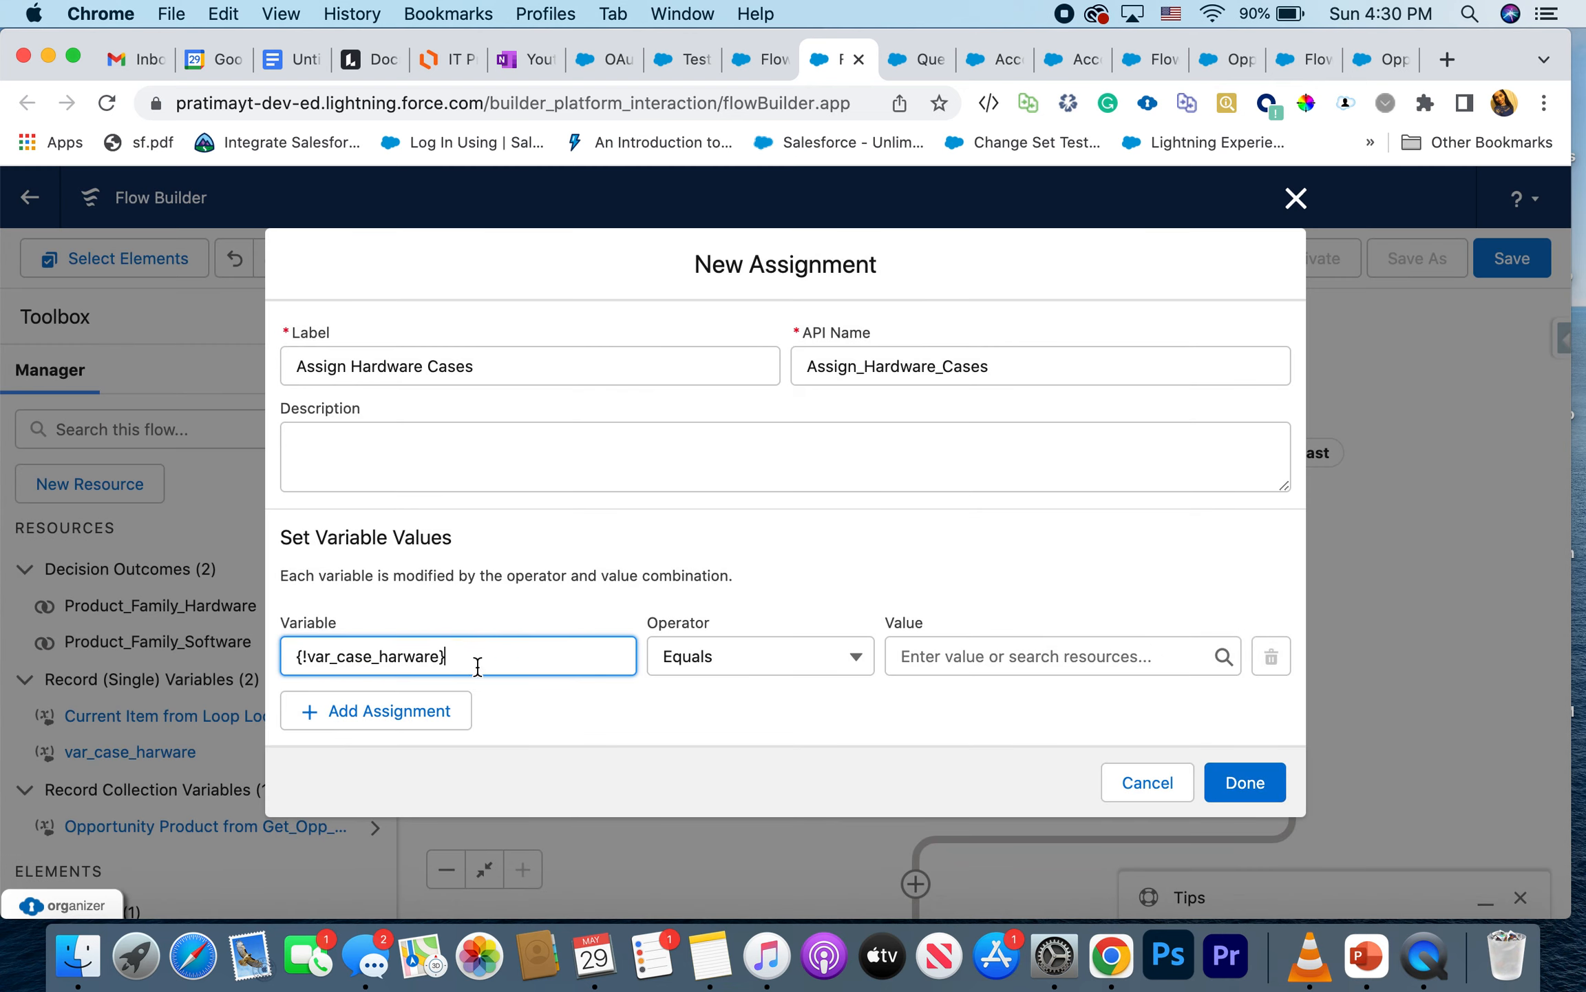
Step: Set the first assignment so that var_case_harware > Product Family Equals the picklist value Hardware
left_click(439, 657)
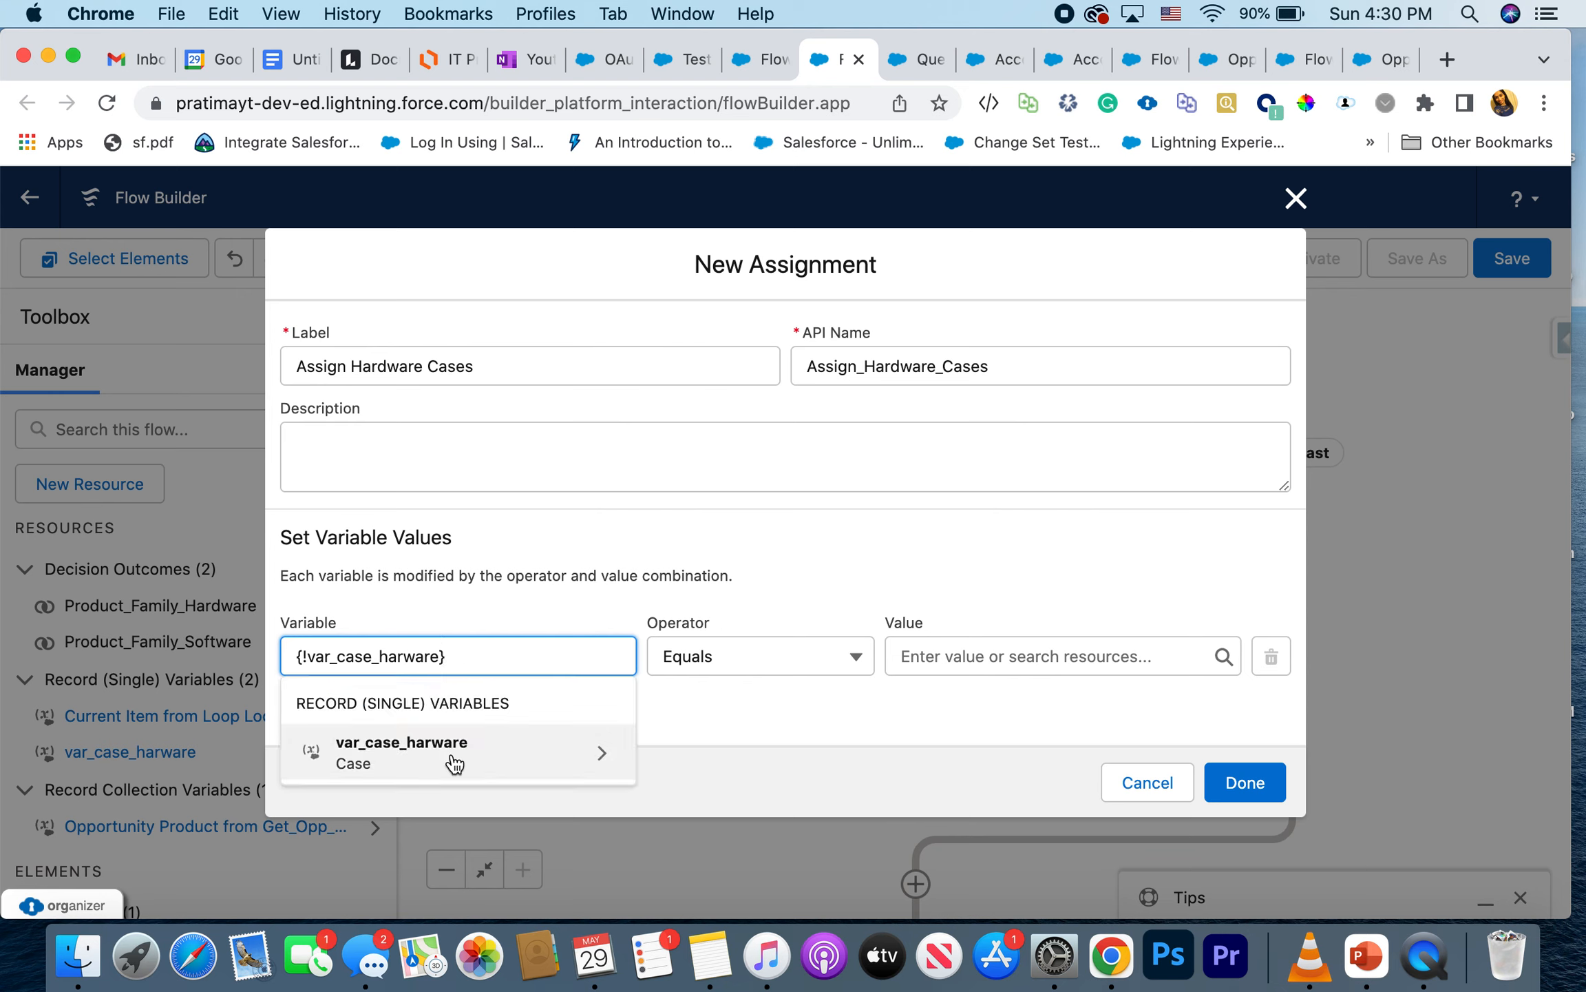
left_click(490, 752)
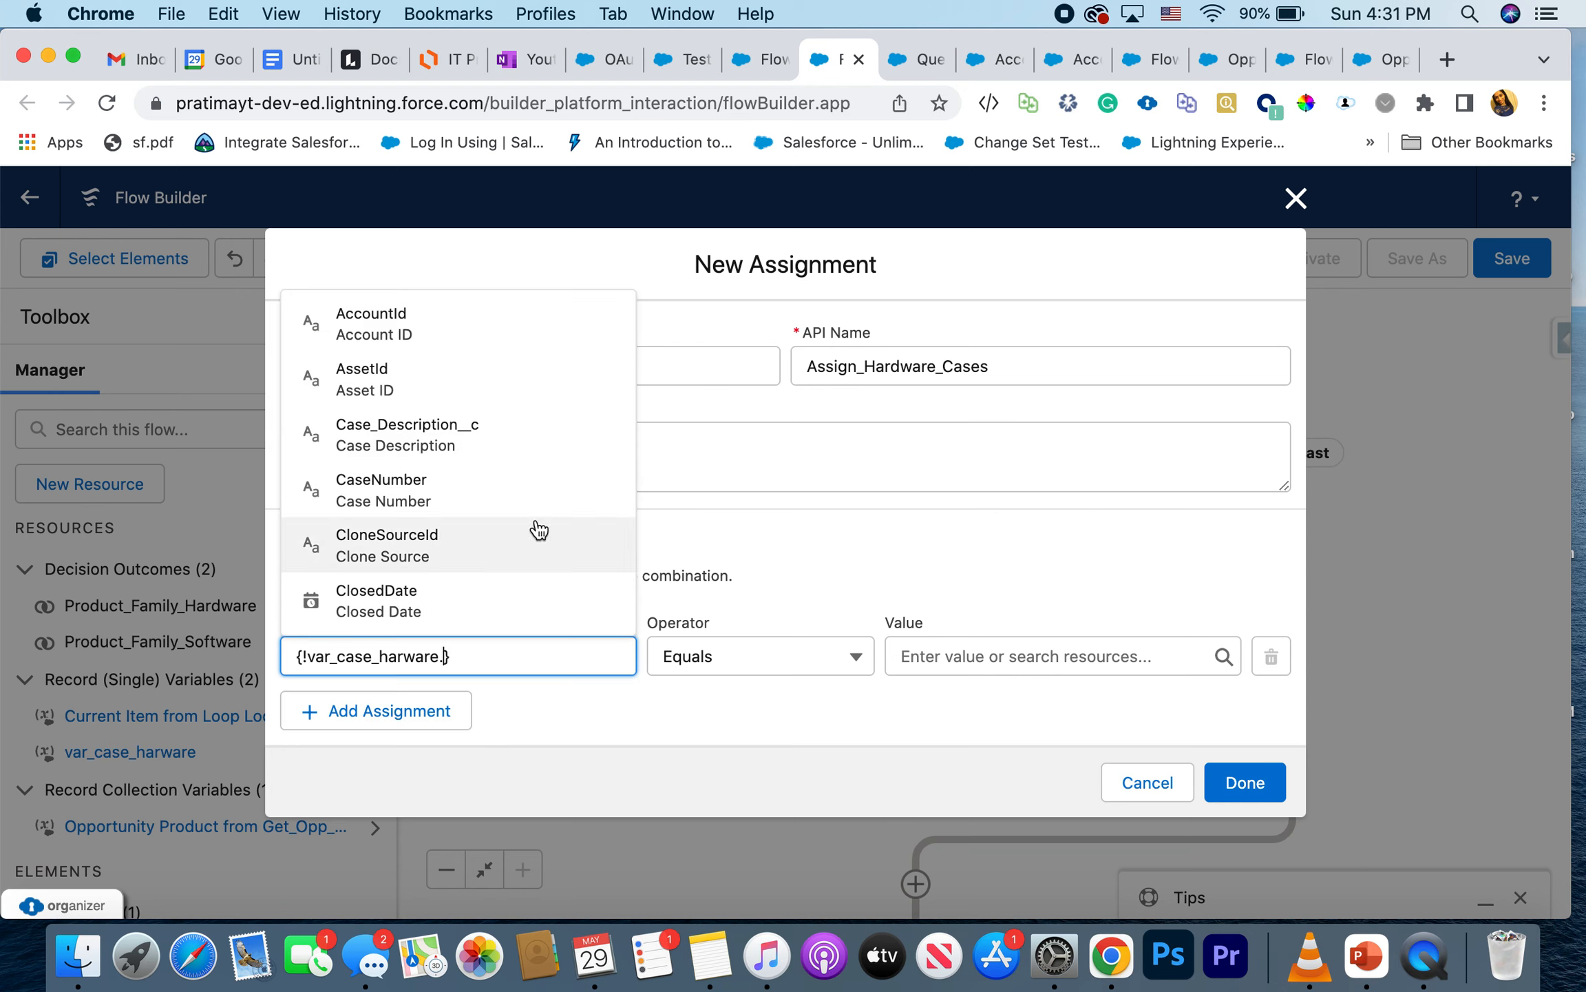
scroll(433, 521, "down", 5)
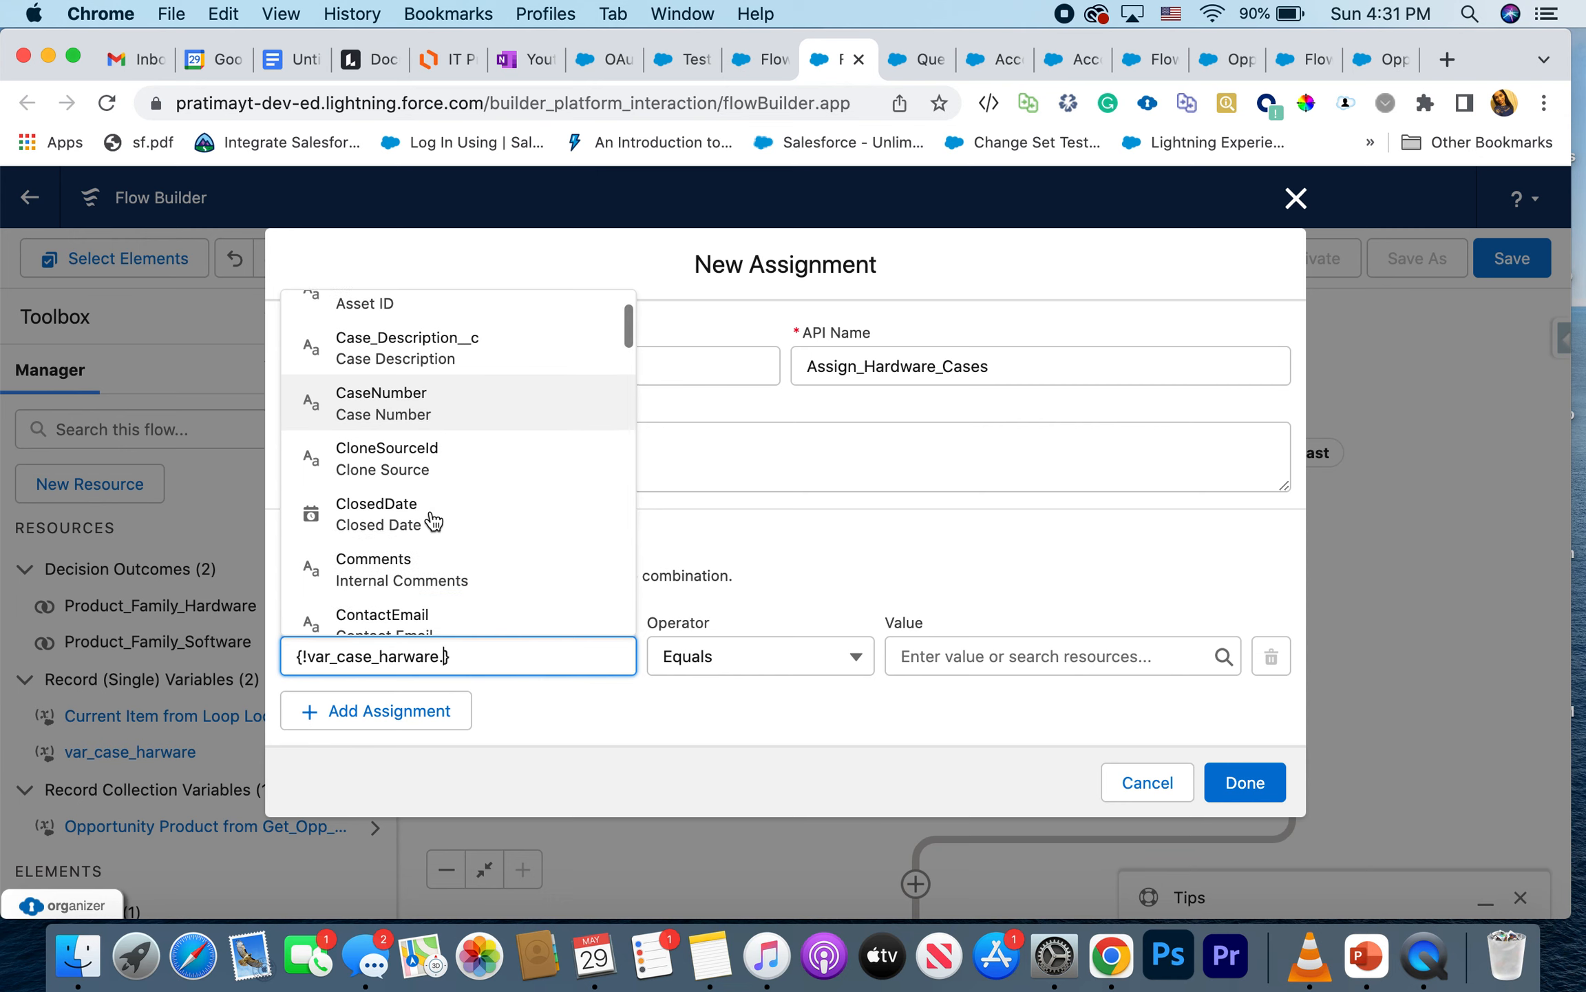
scroll(434, 521, "down", 4)
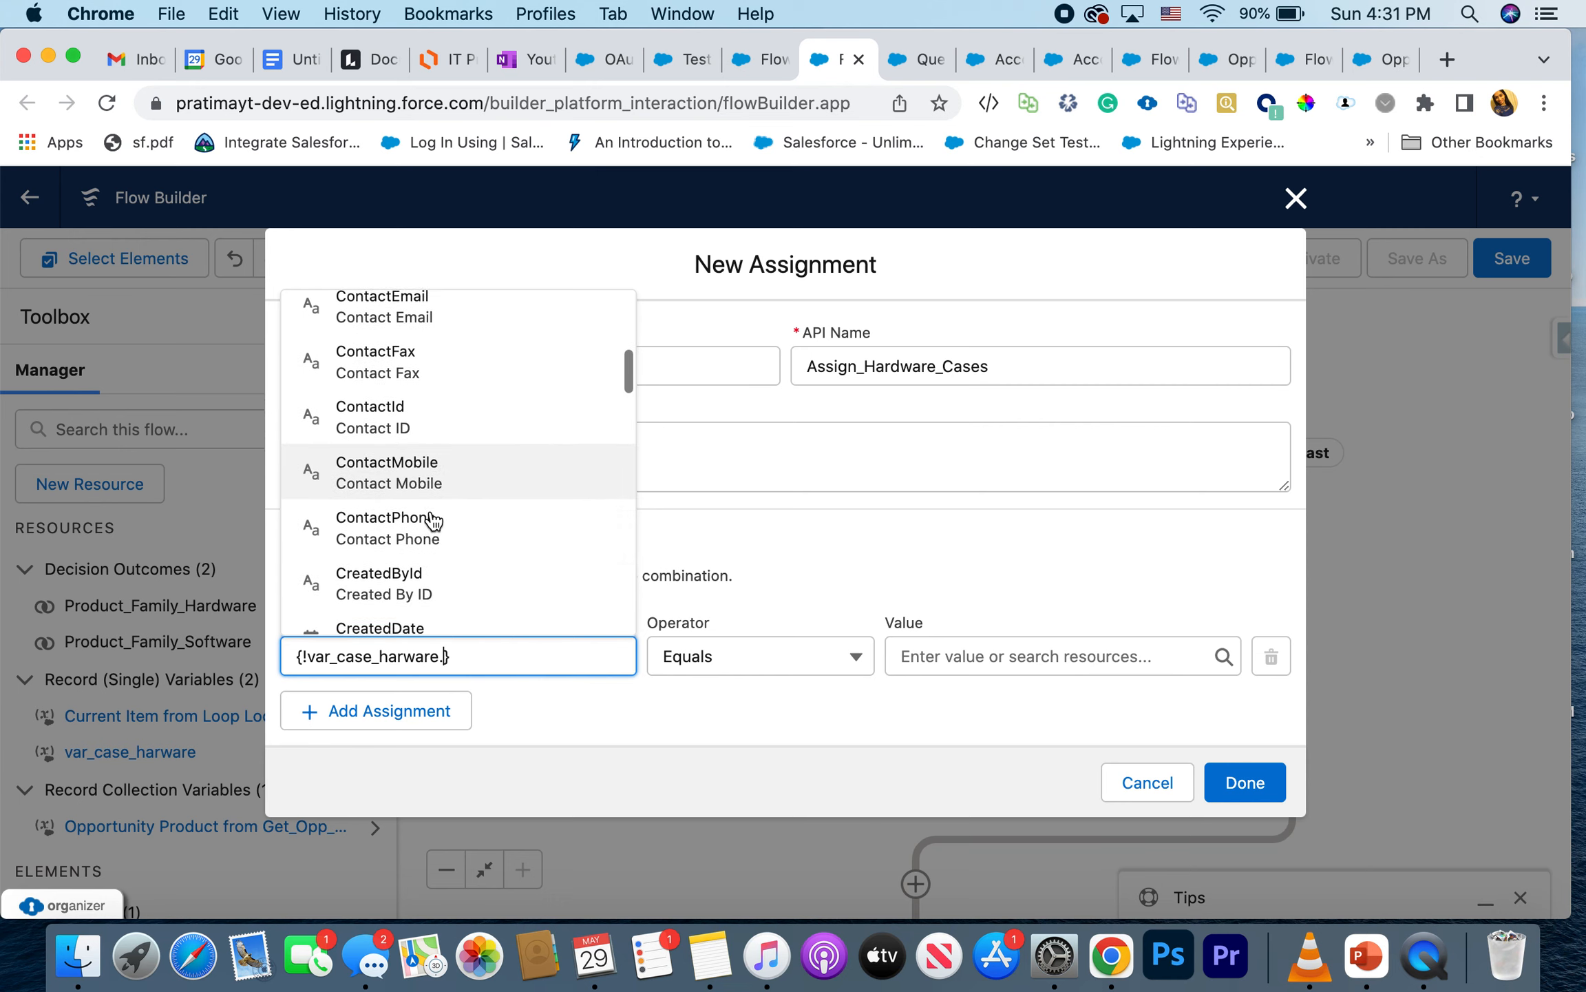
type("pro")
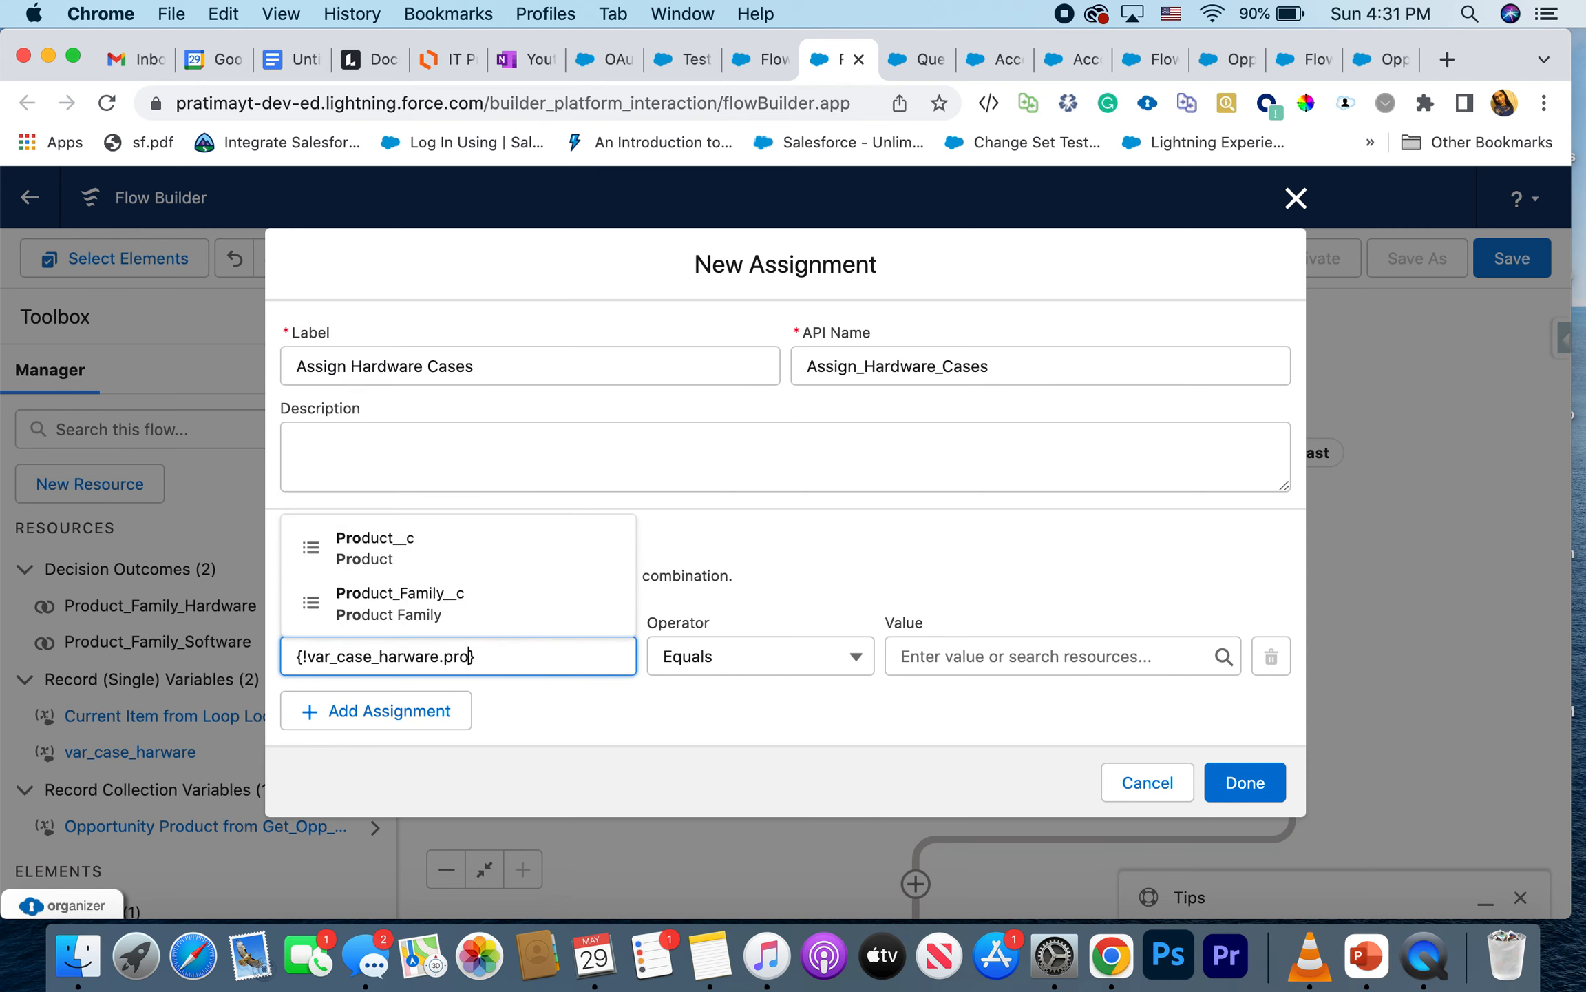
left_click(413, 596)
left_click(1004, 643)
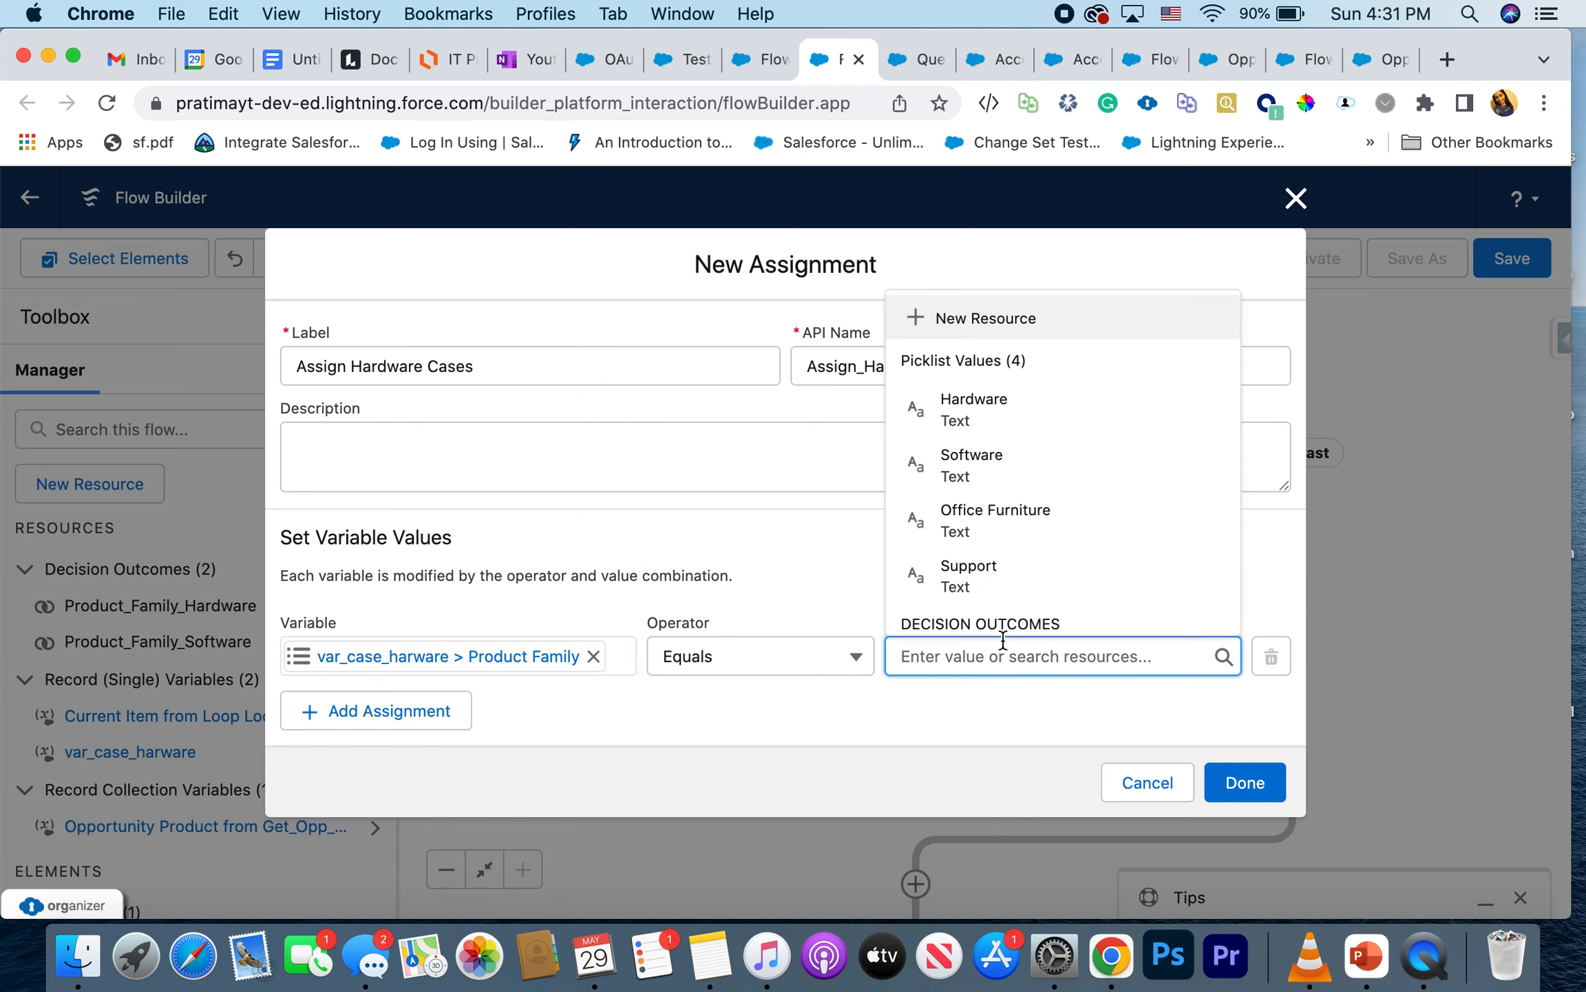
type("Har")
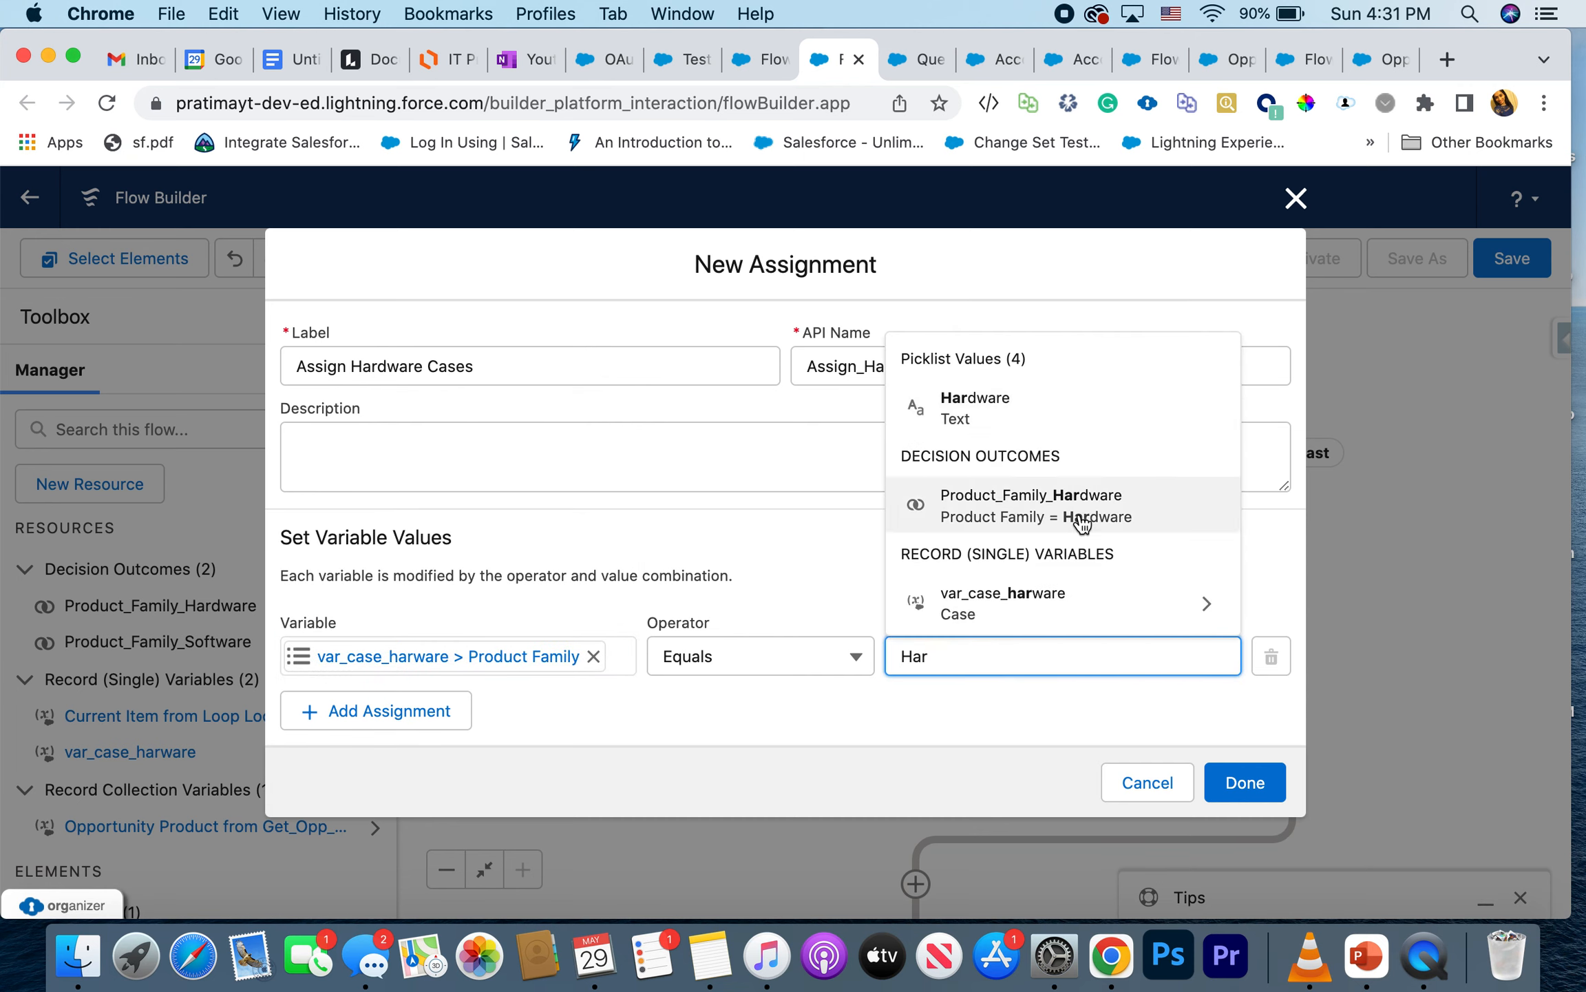
left_click(1061, 420)
Step: Add a second assignment setting var_case_harware > Account ID Equals $Record > Account ID
left_click(390, 715)
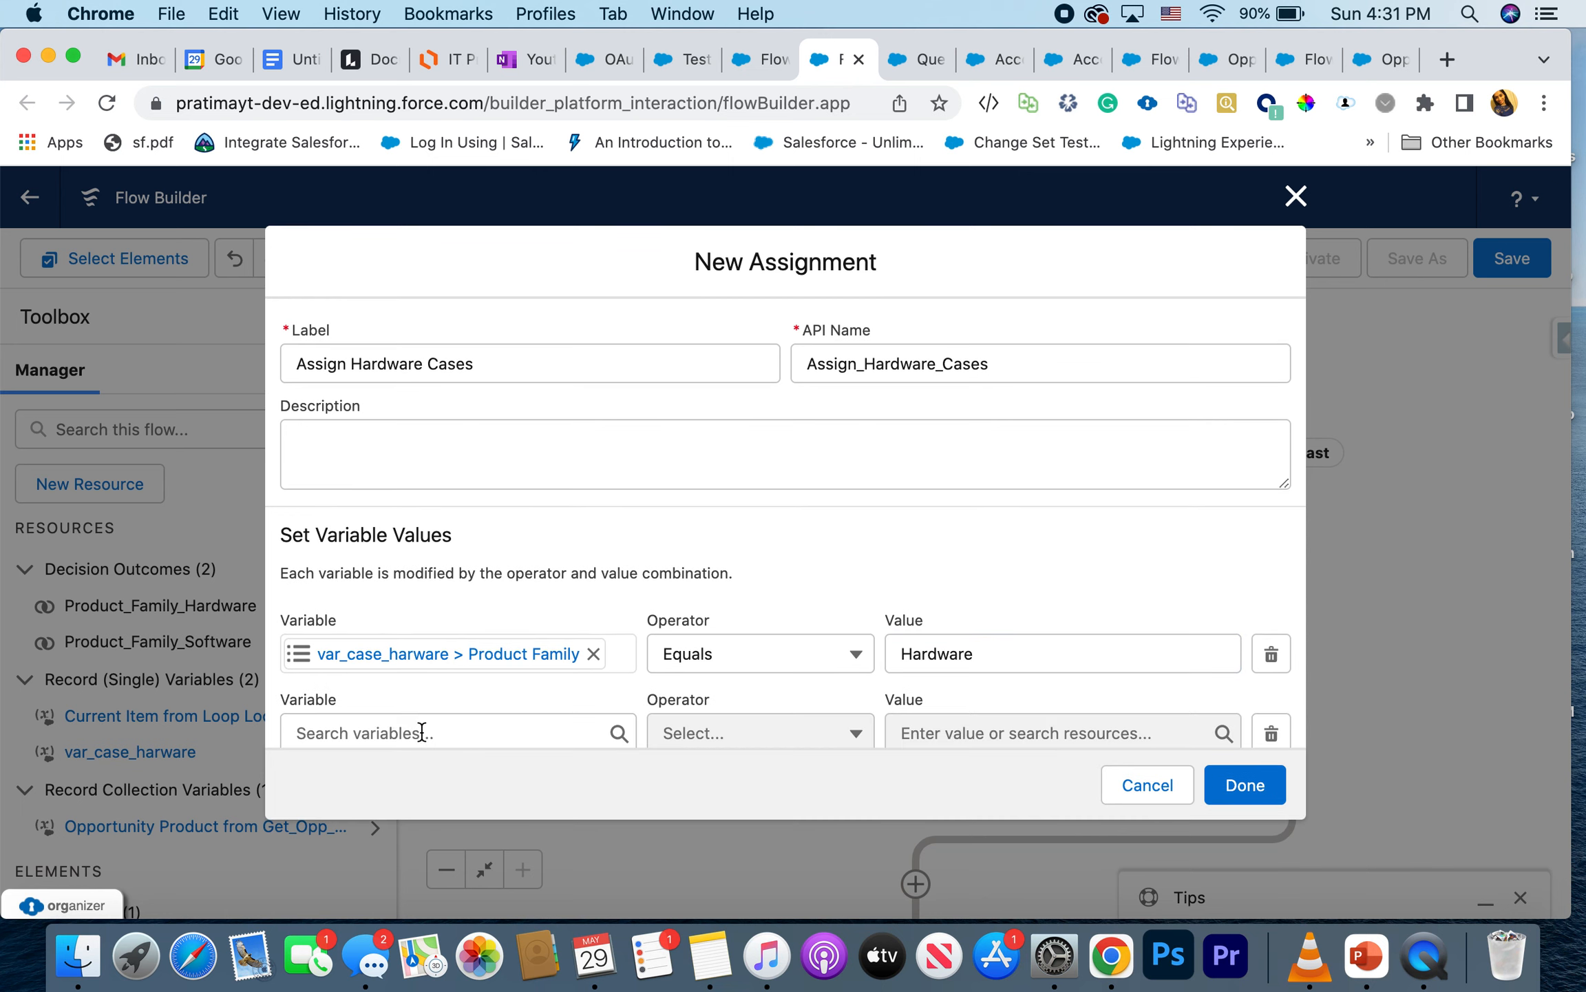
left_click(421, 733)
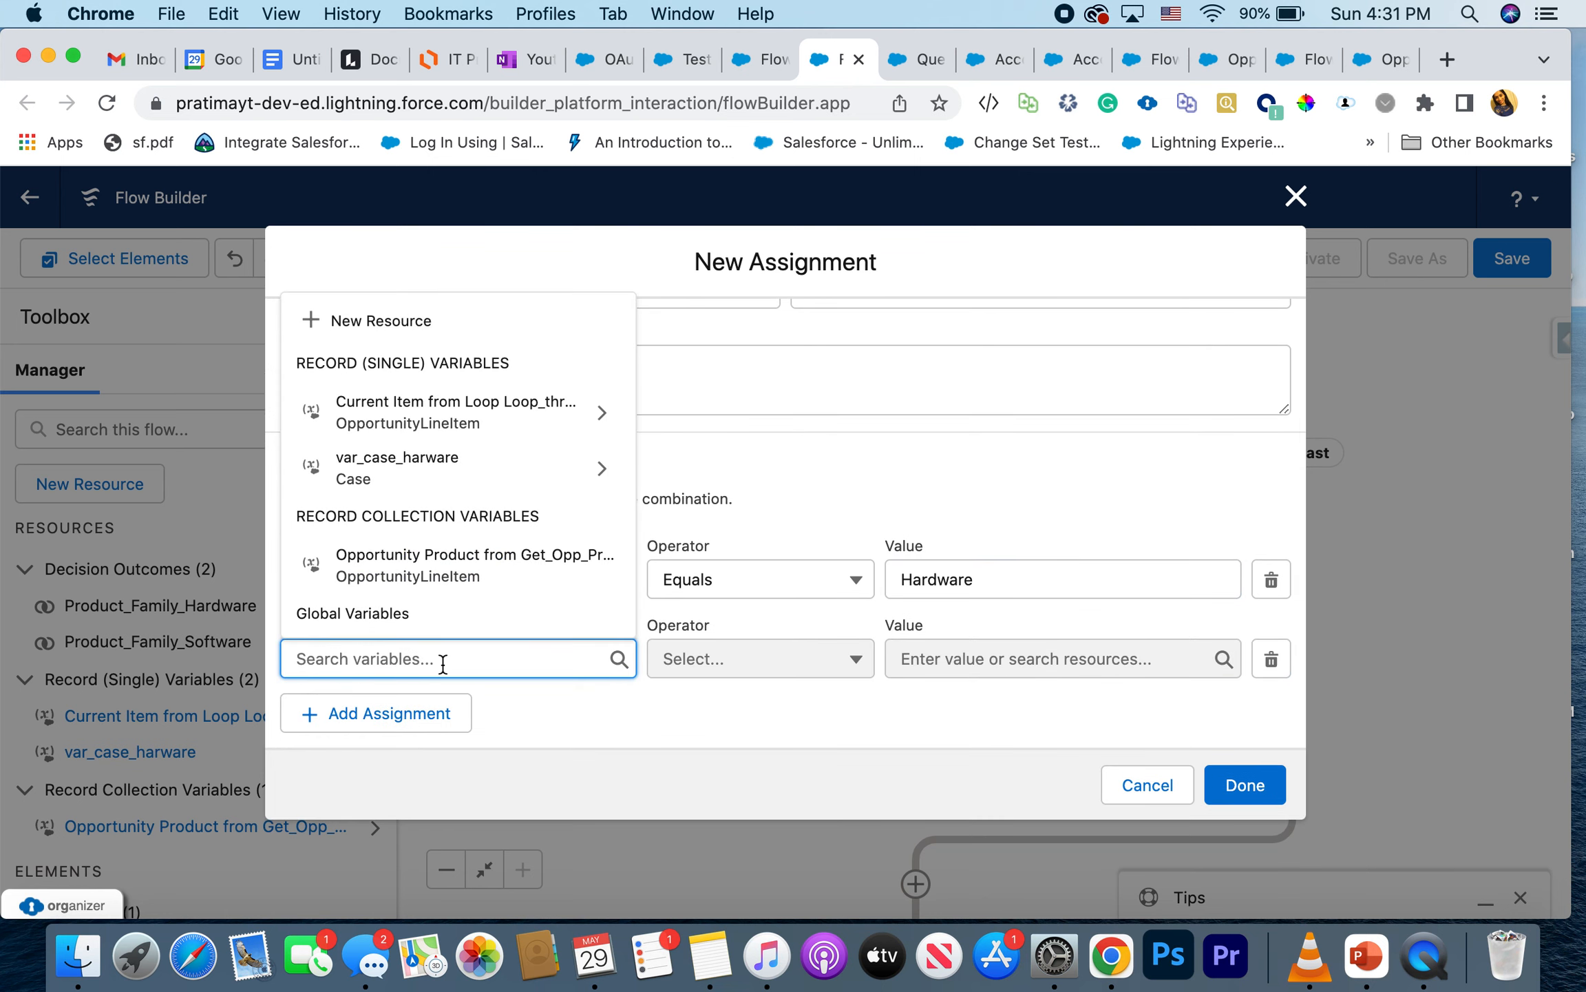
type("var")
left_click(463, 620)
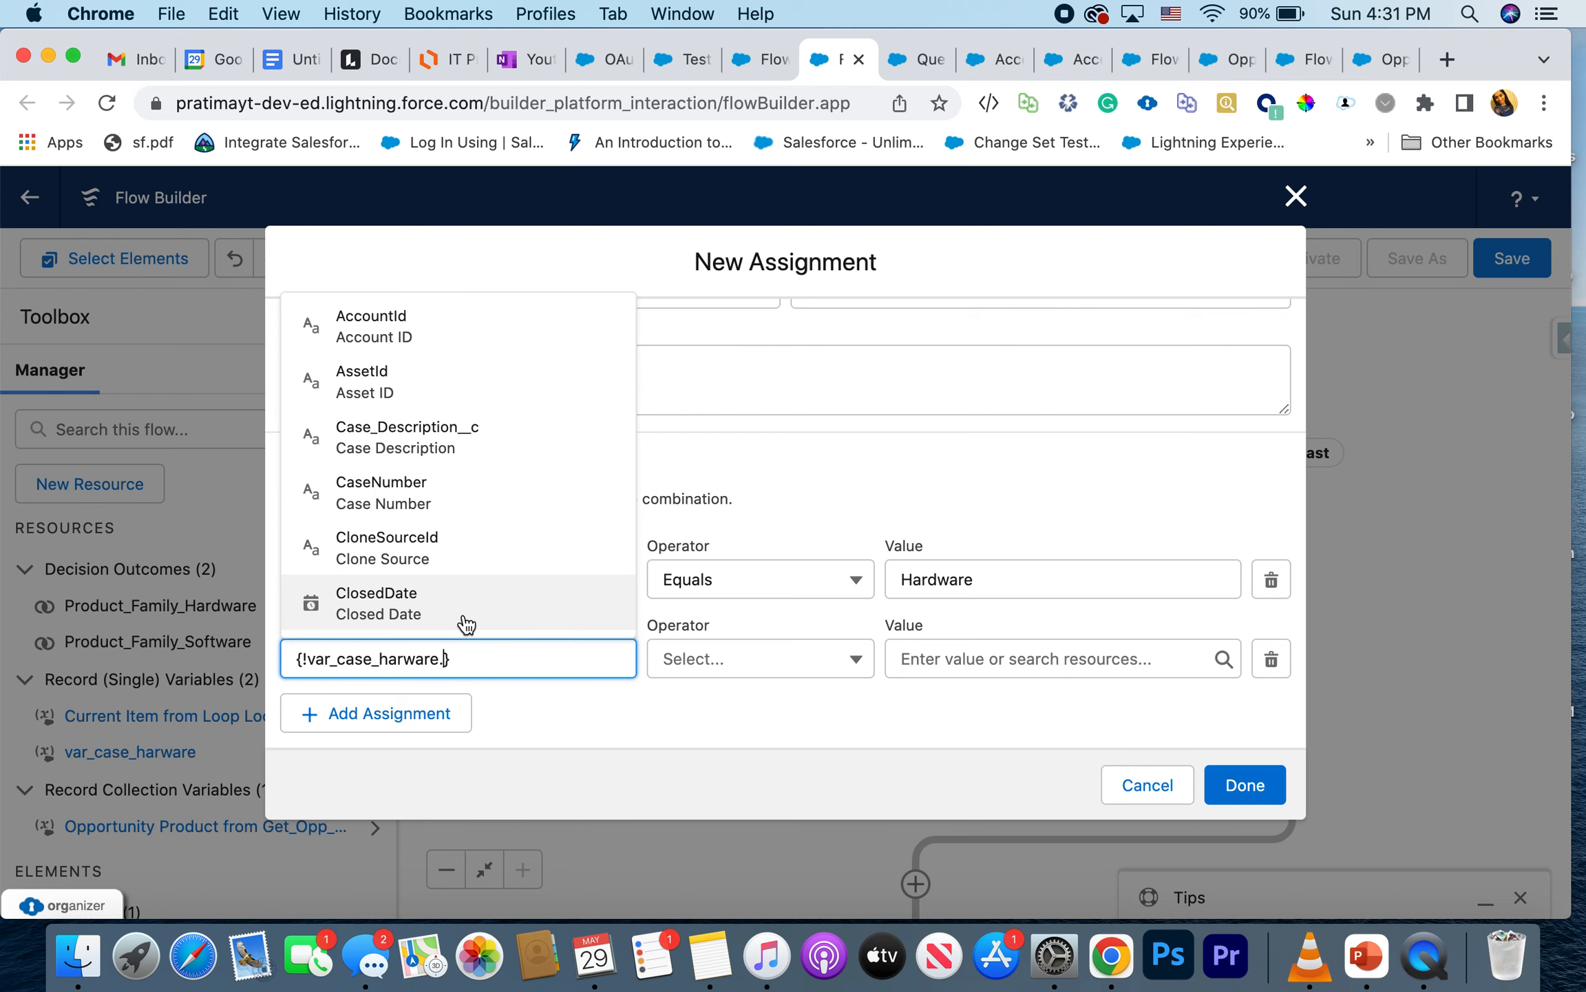
left_click(394, 334)
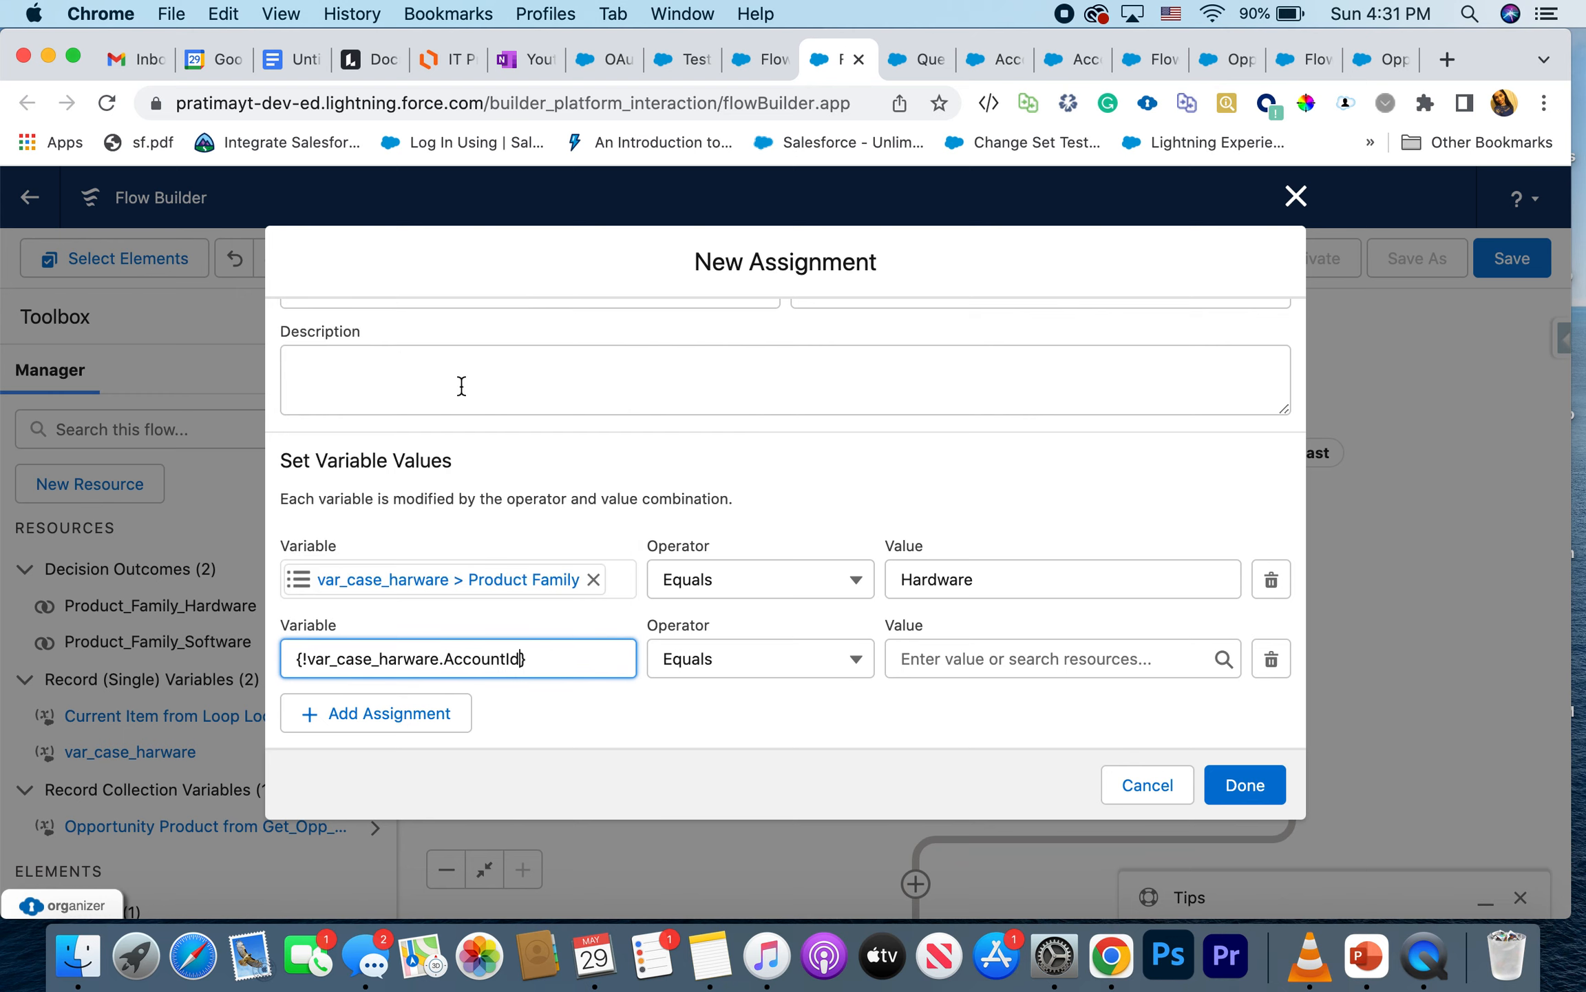
left_click(955, 667)
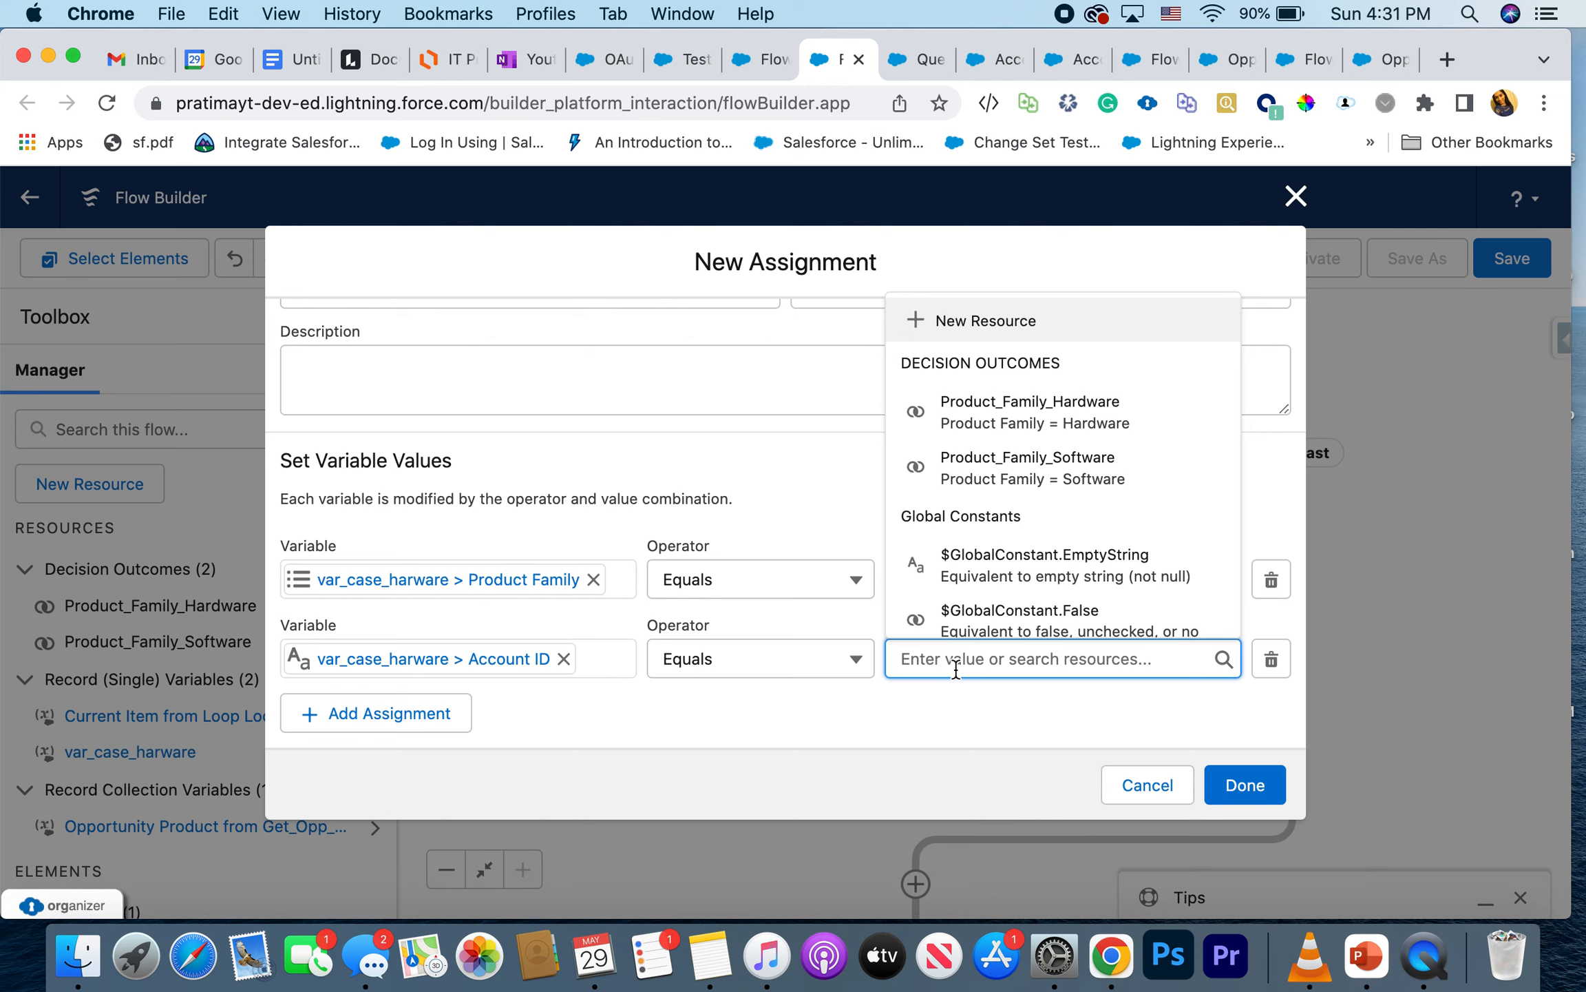
type("recor")
left_click(1076, 556)
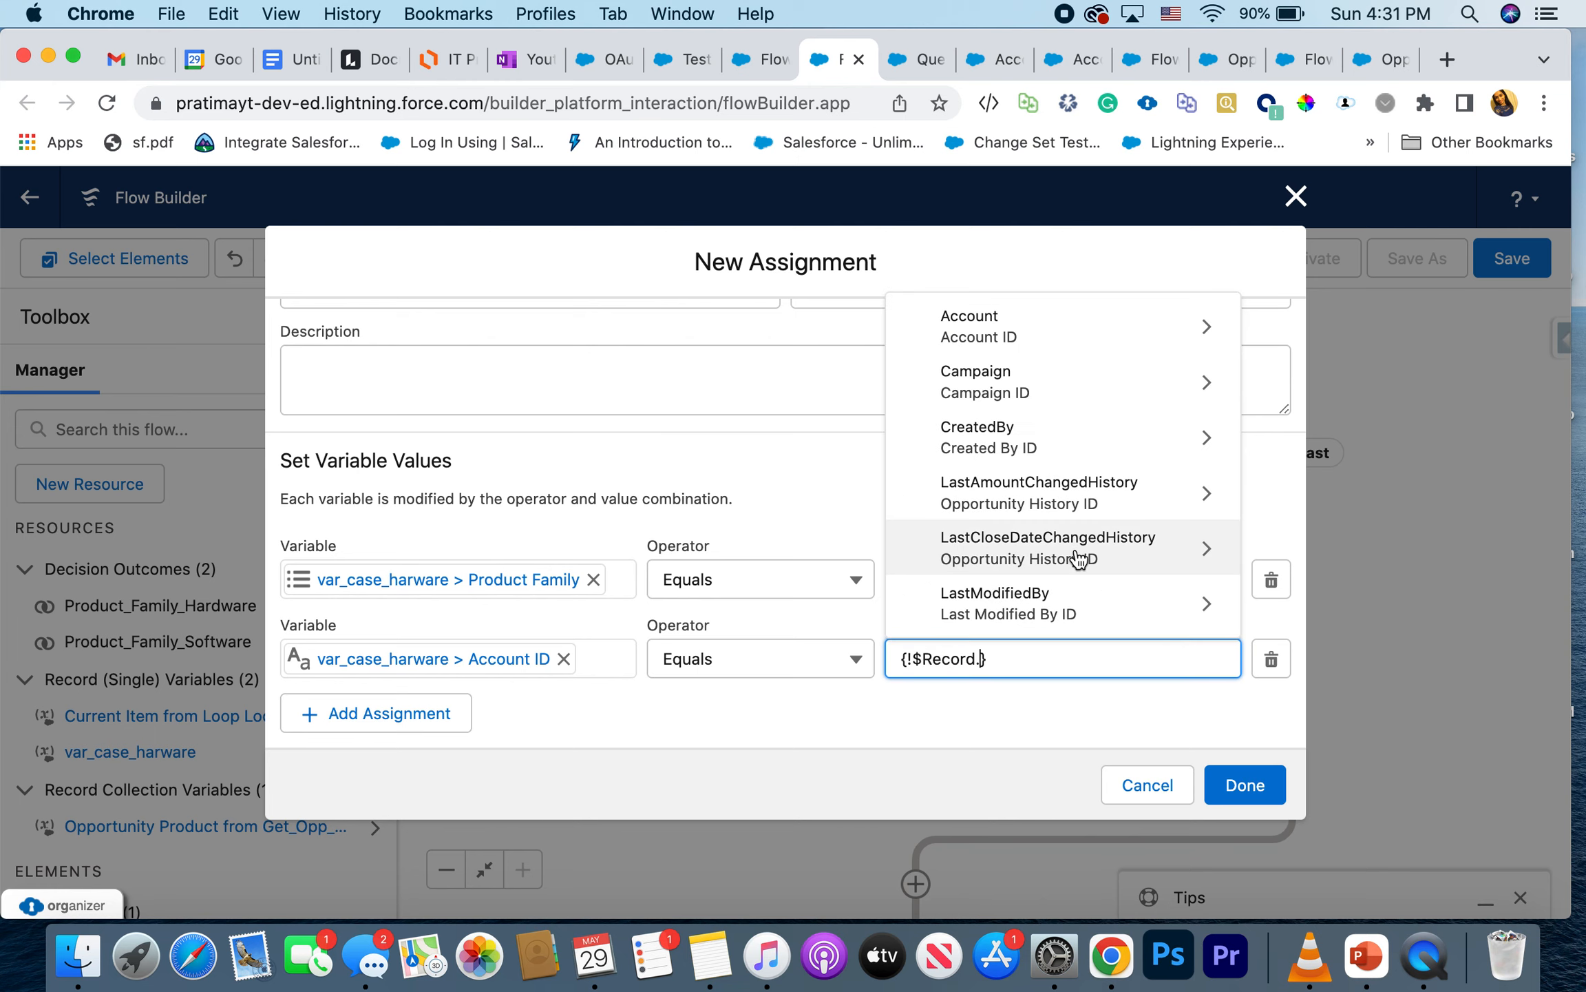
type("op")
key("BackSpace")
key("BackSpace")
type("ac")
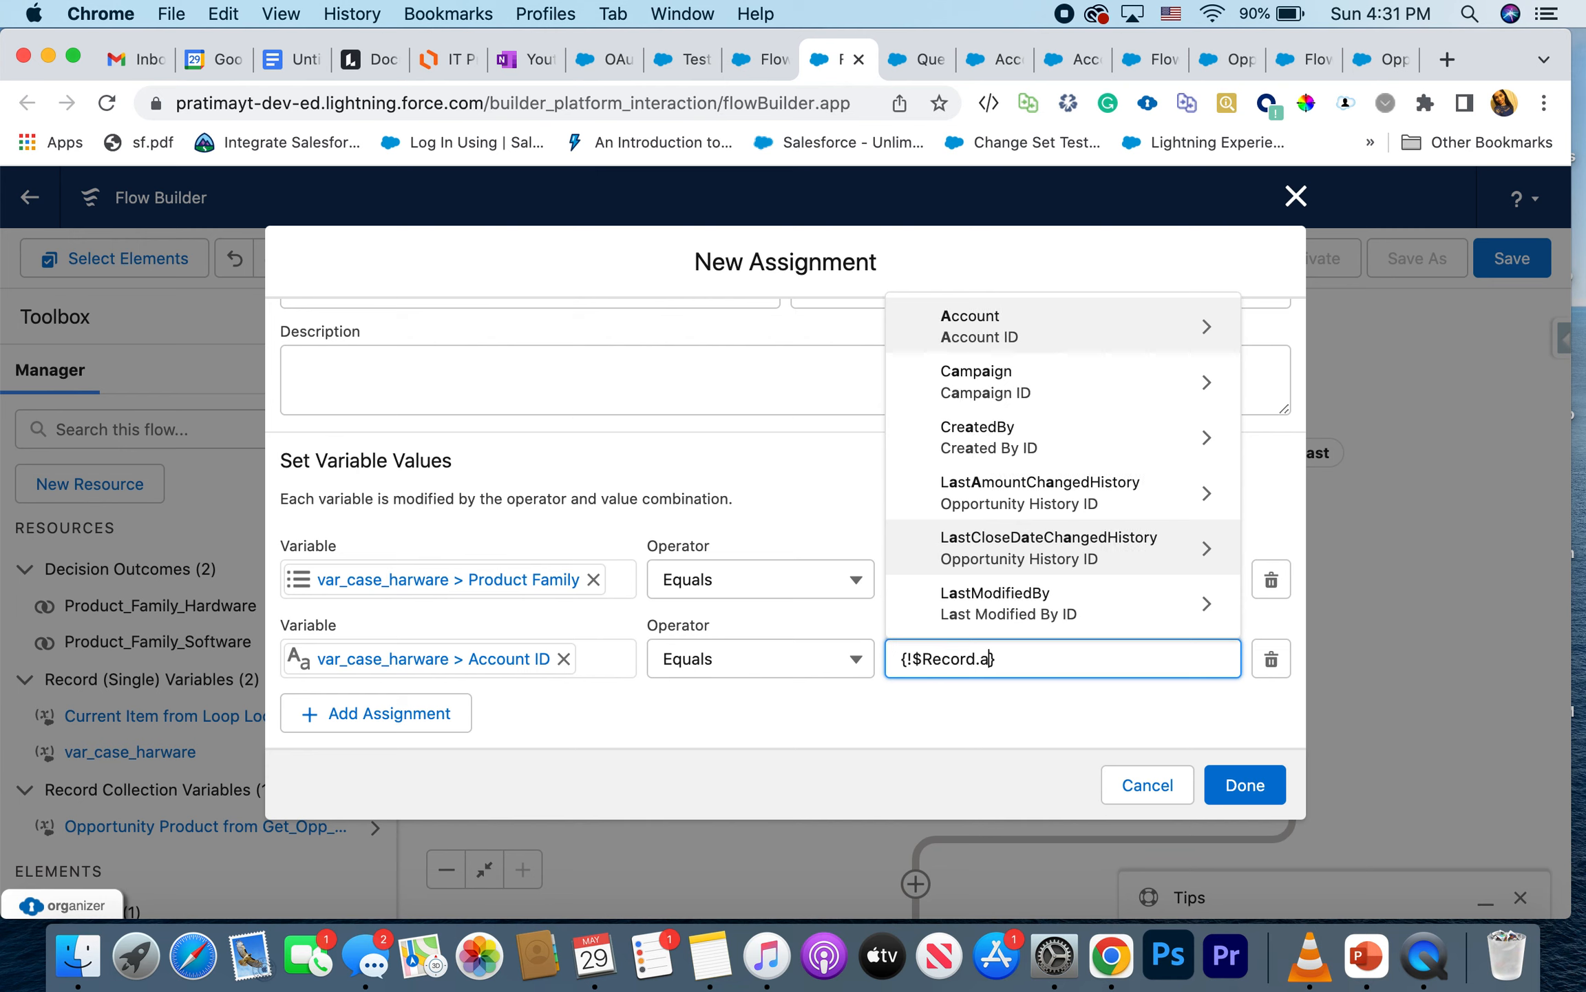
key("BackSpace")
type("cco")
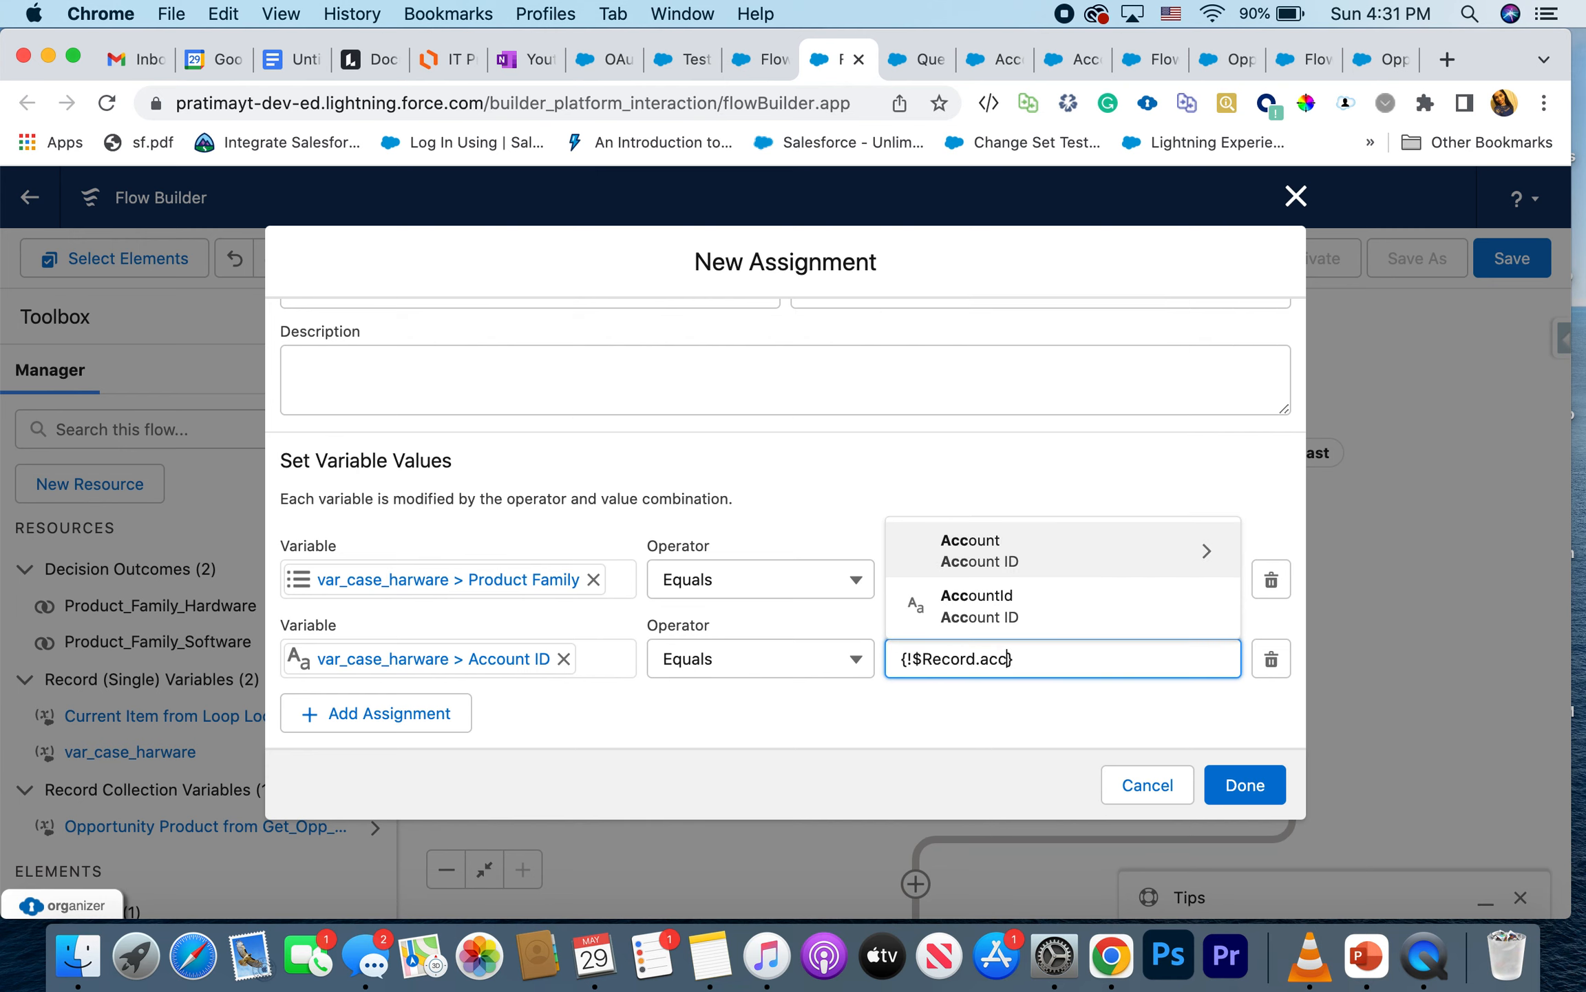
left_click(1055, 616)
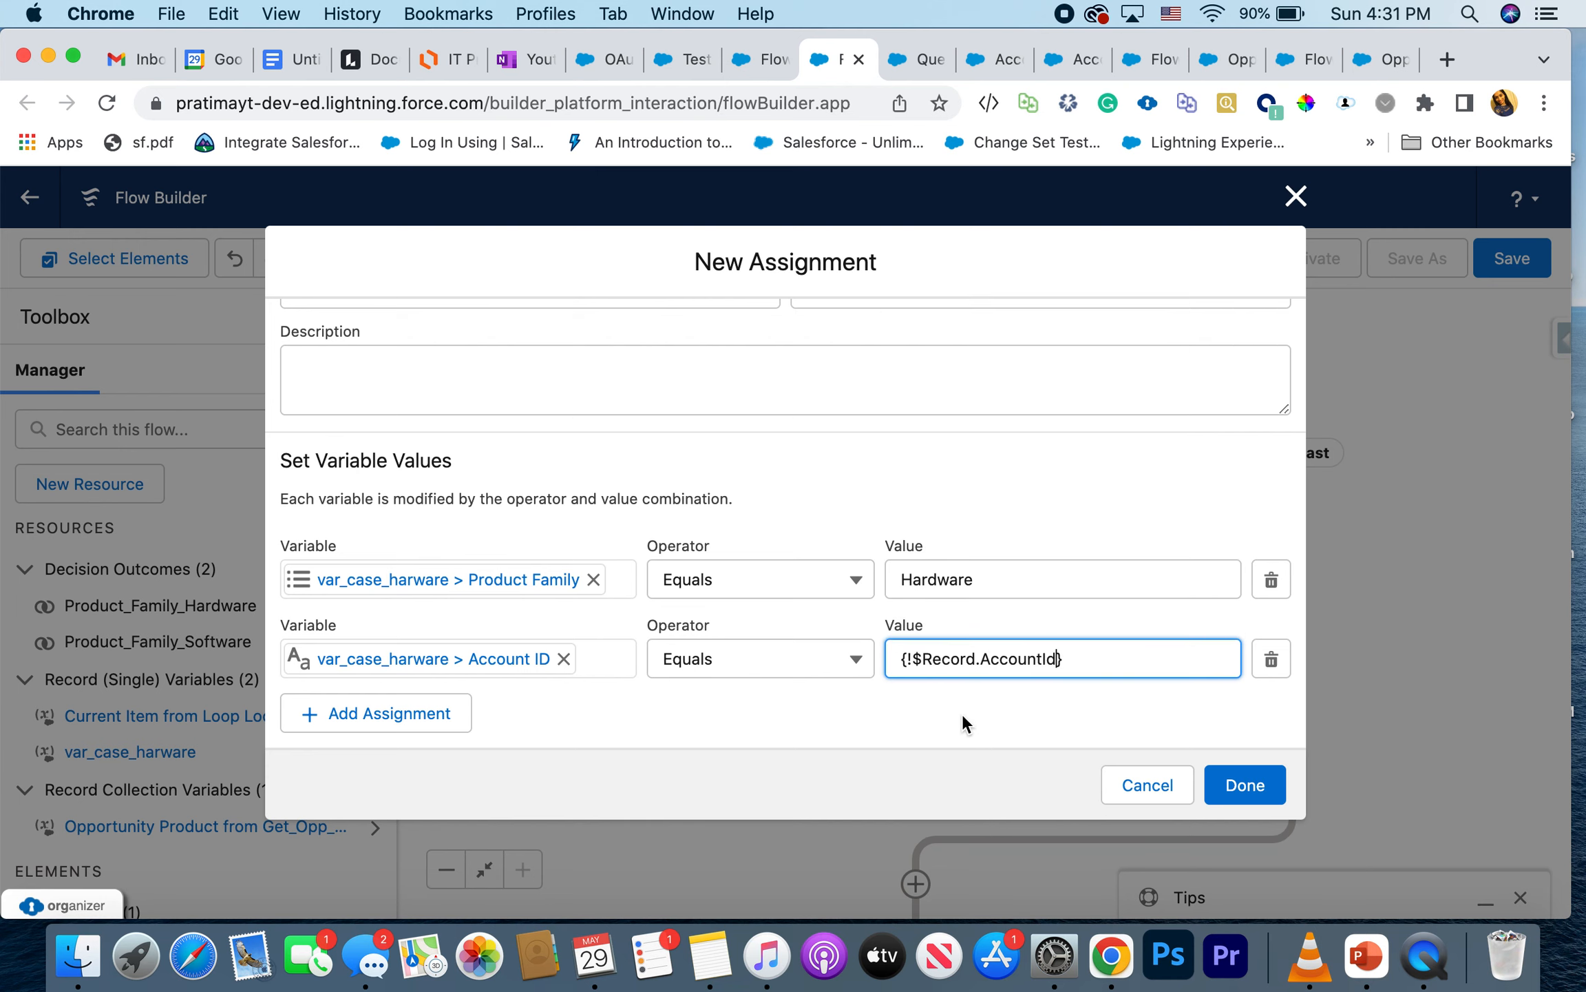
Step: Add a third assignment setting var_case_harware > Status Equals the picklist value New
left_click(393, 722)
scroll(415, 726, "down", 2)
left_click(428, 694)
type("var")
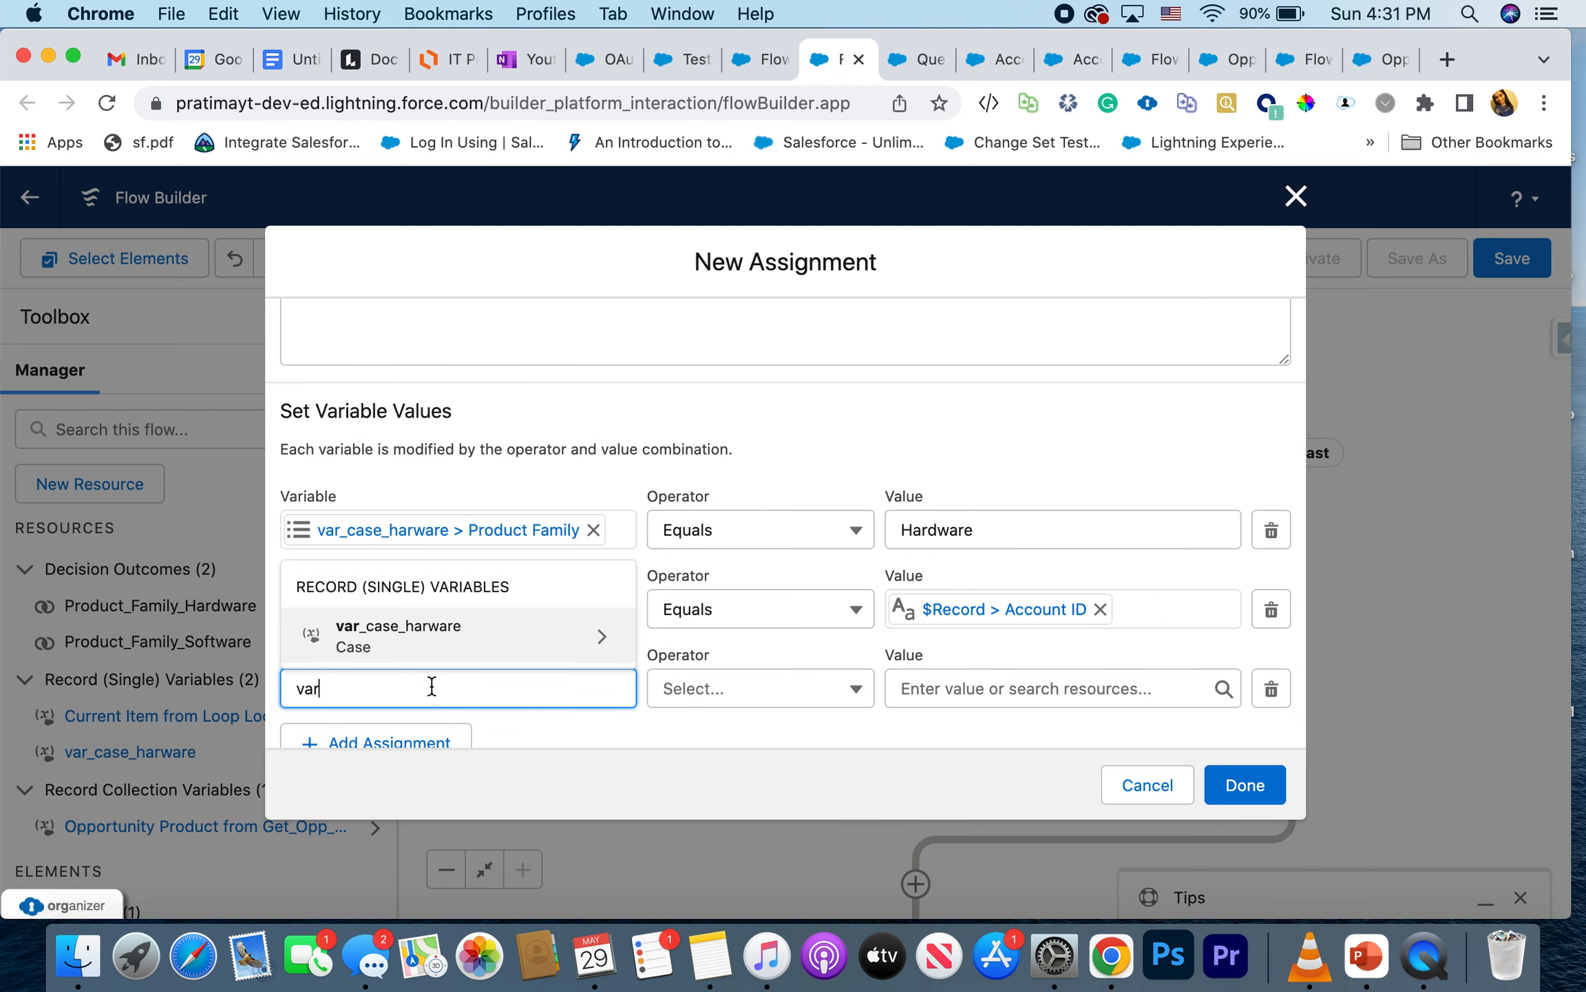
left_click(439, 639)
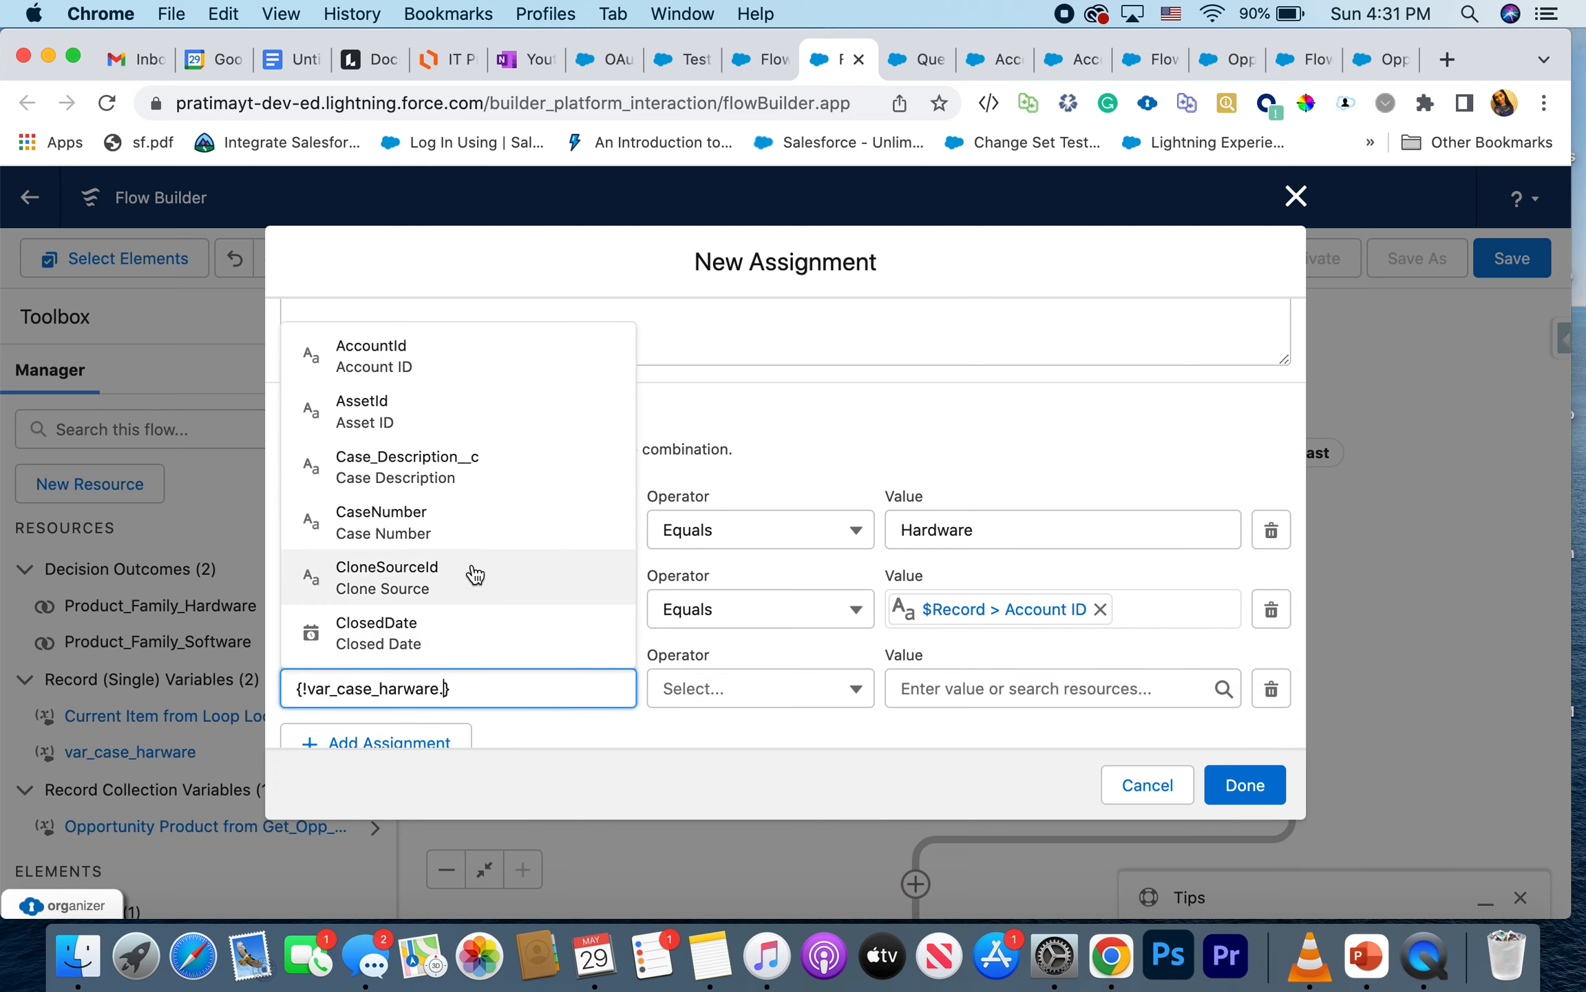
scroll(471, 571, "down", 5)
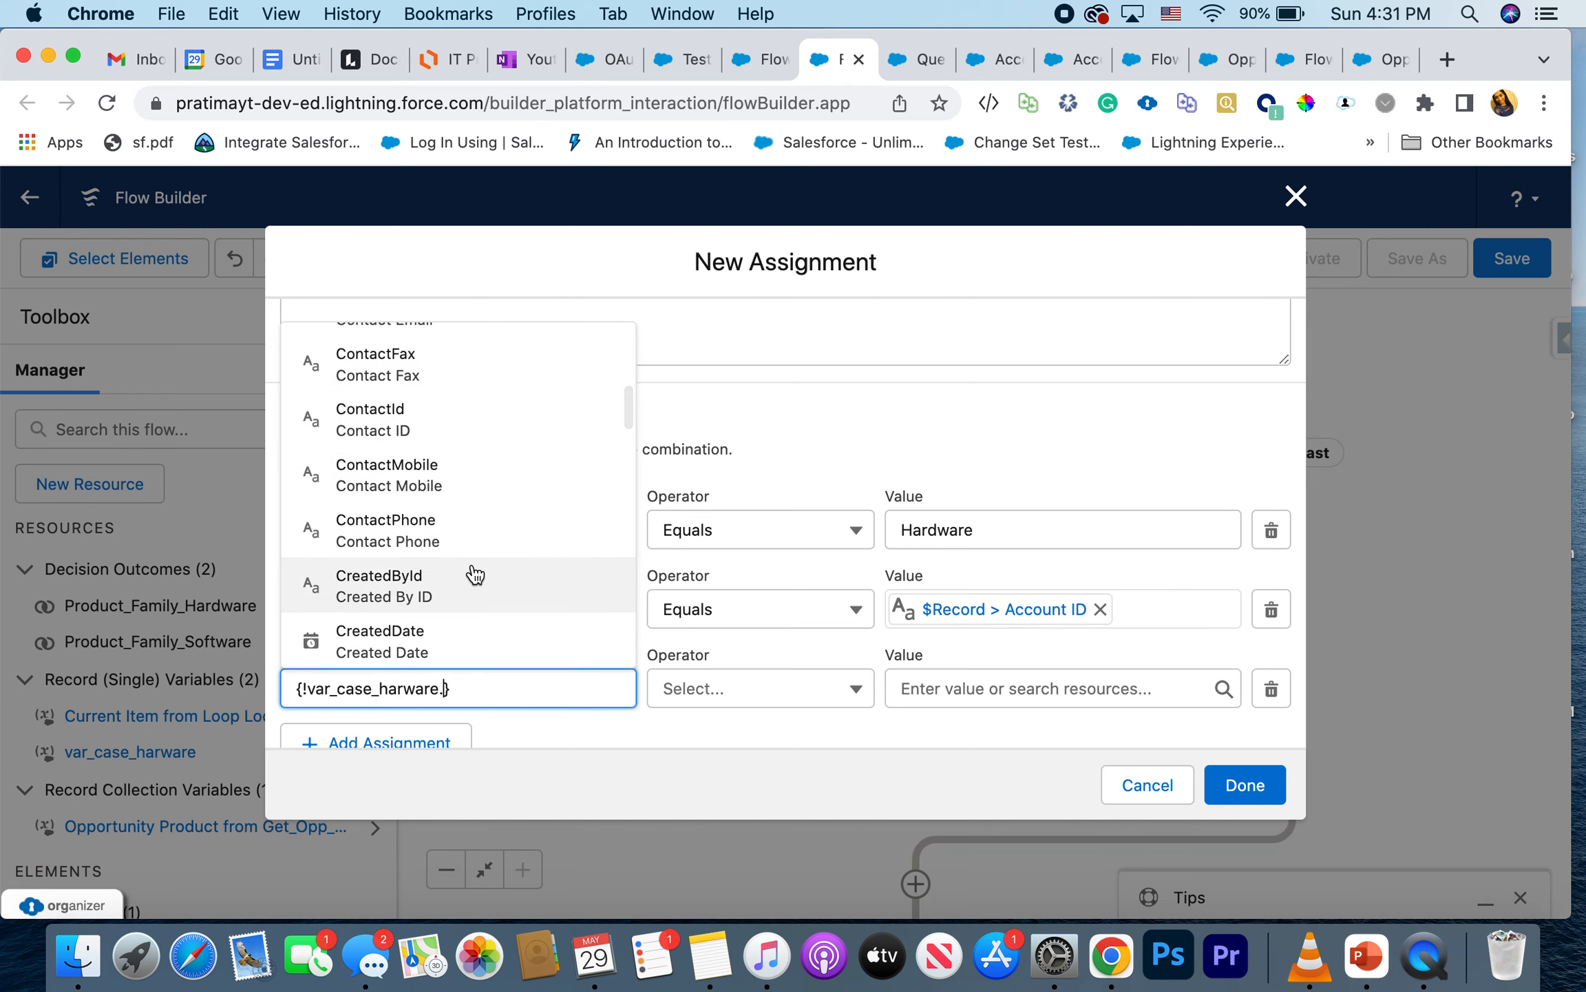
scroll(473, 575, "down", 2)
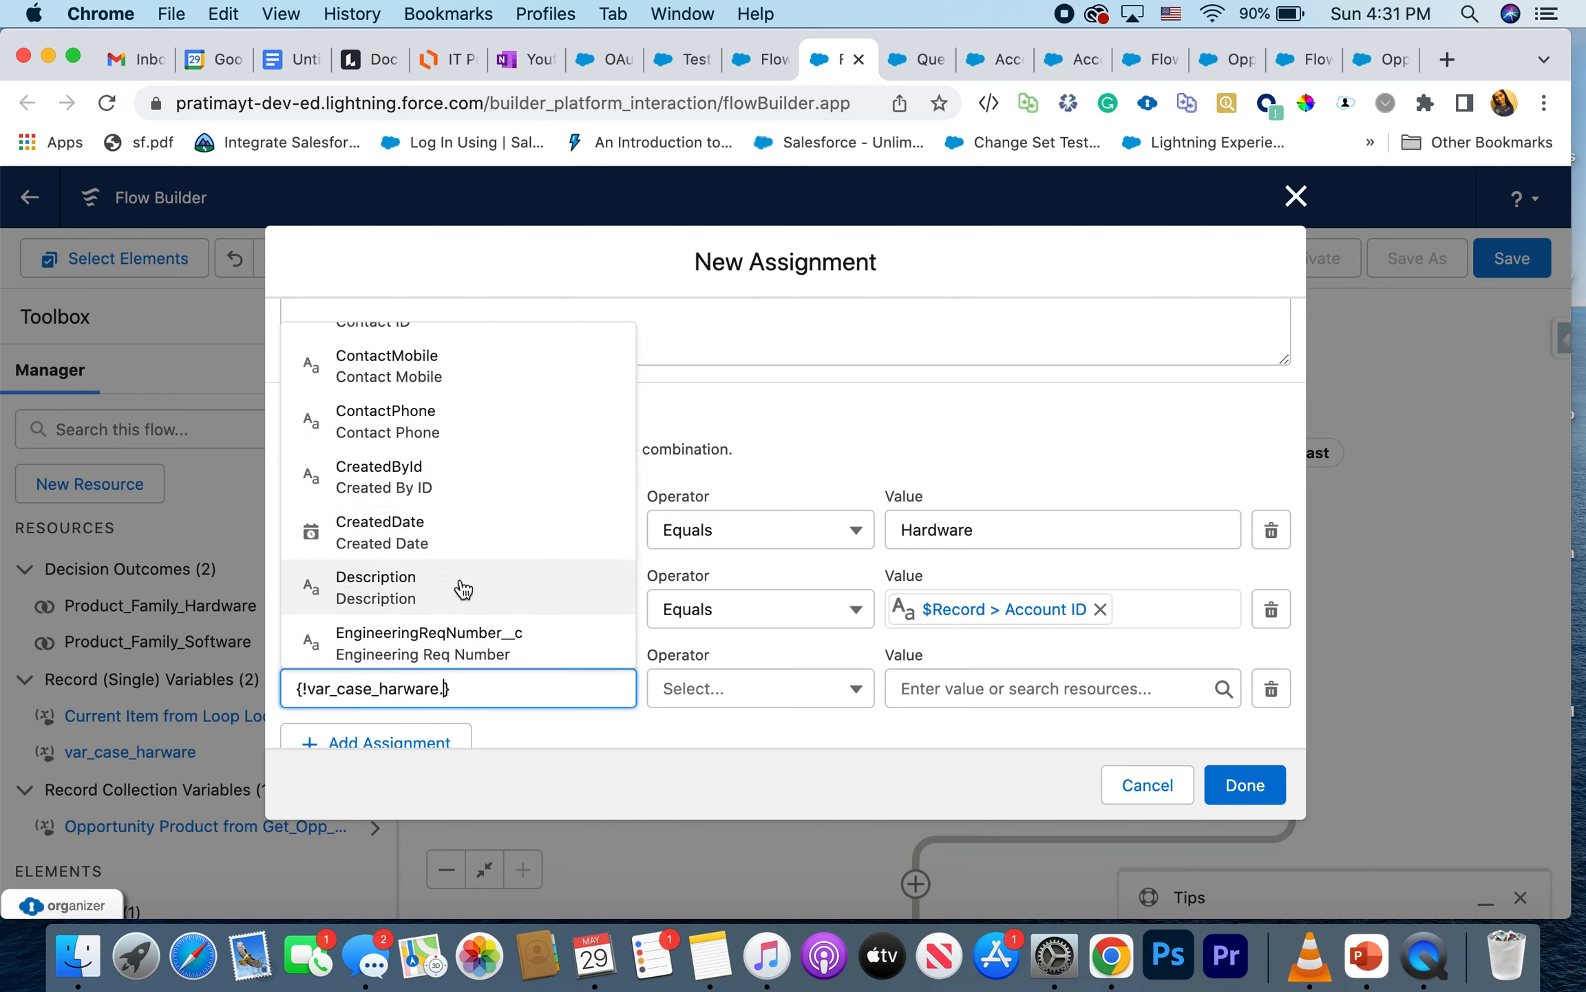
scroll(463, 589, "up", 5)
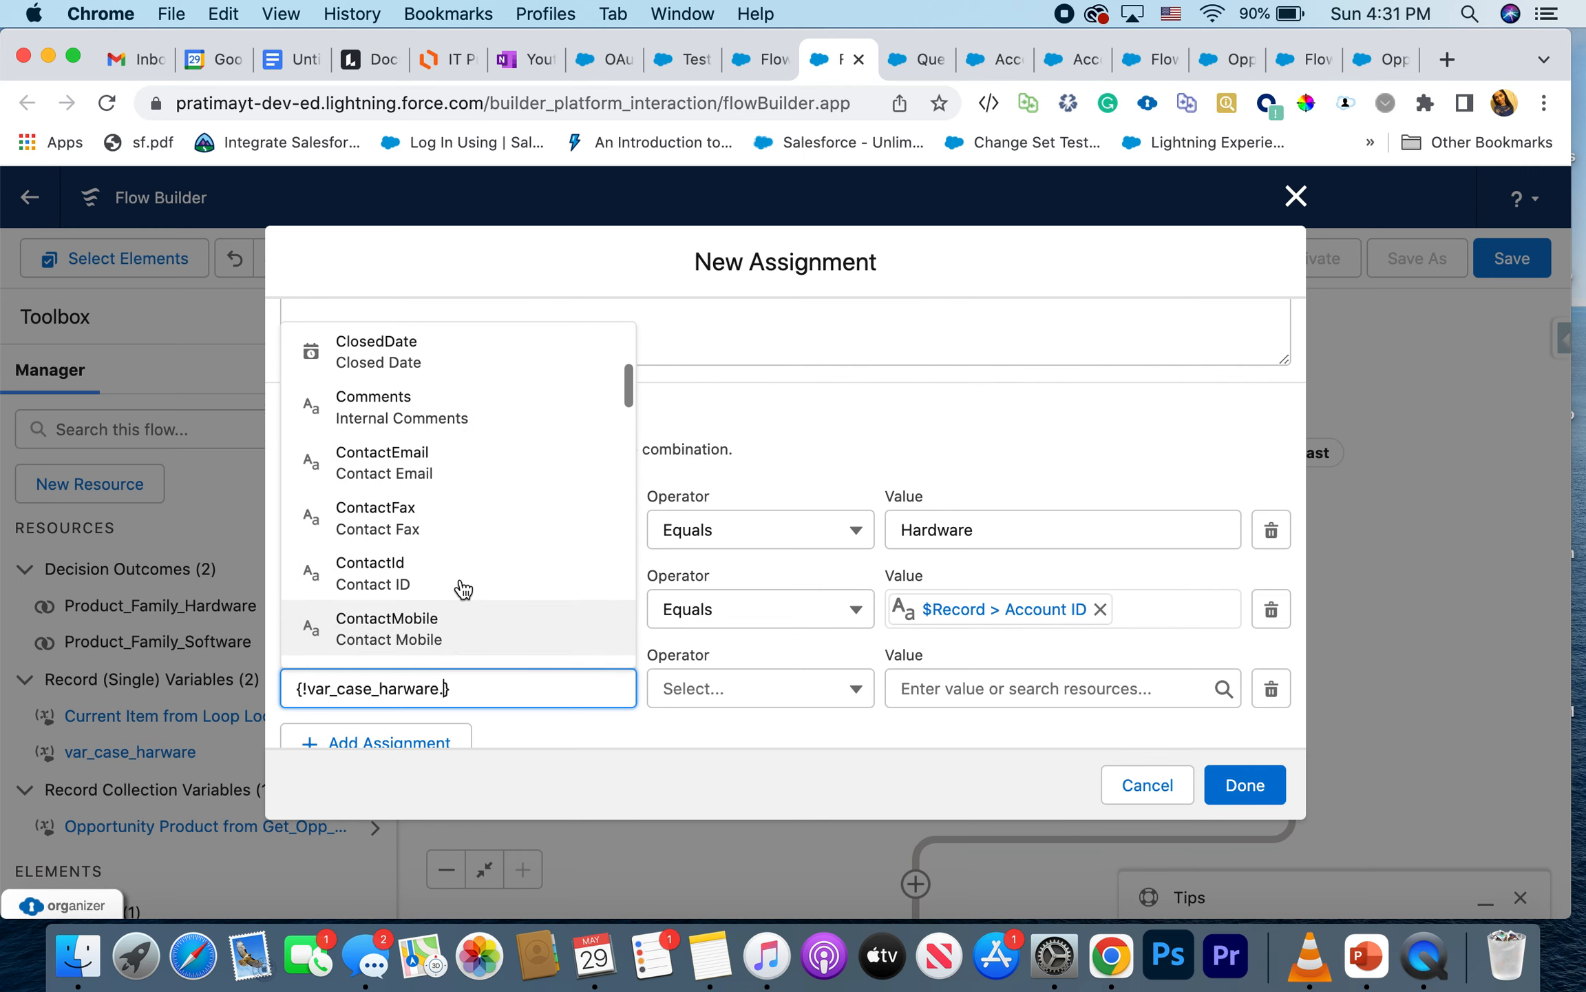
type("stat")
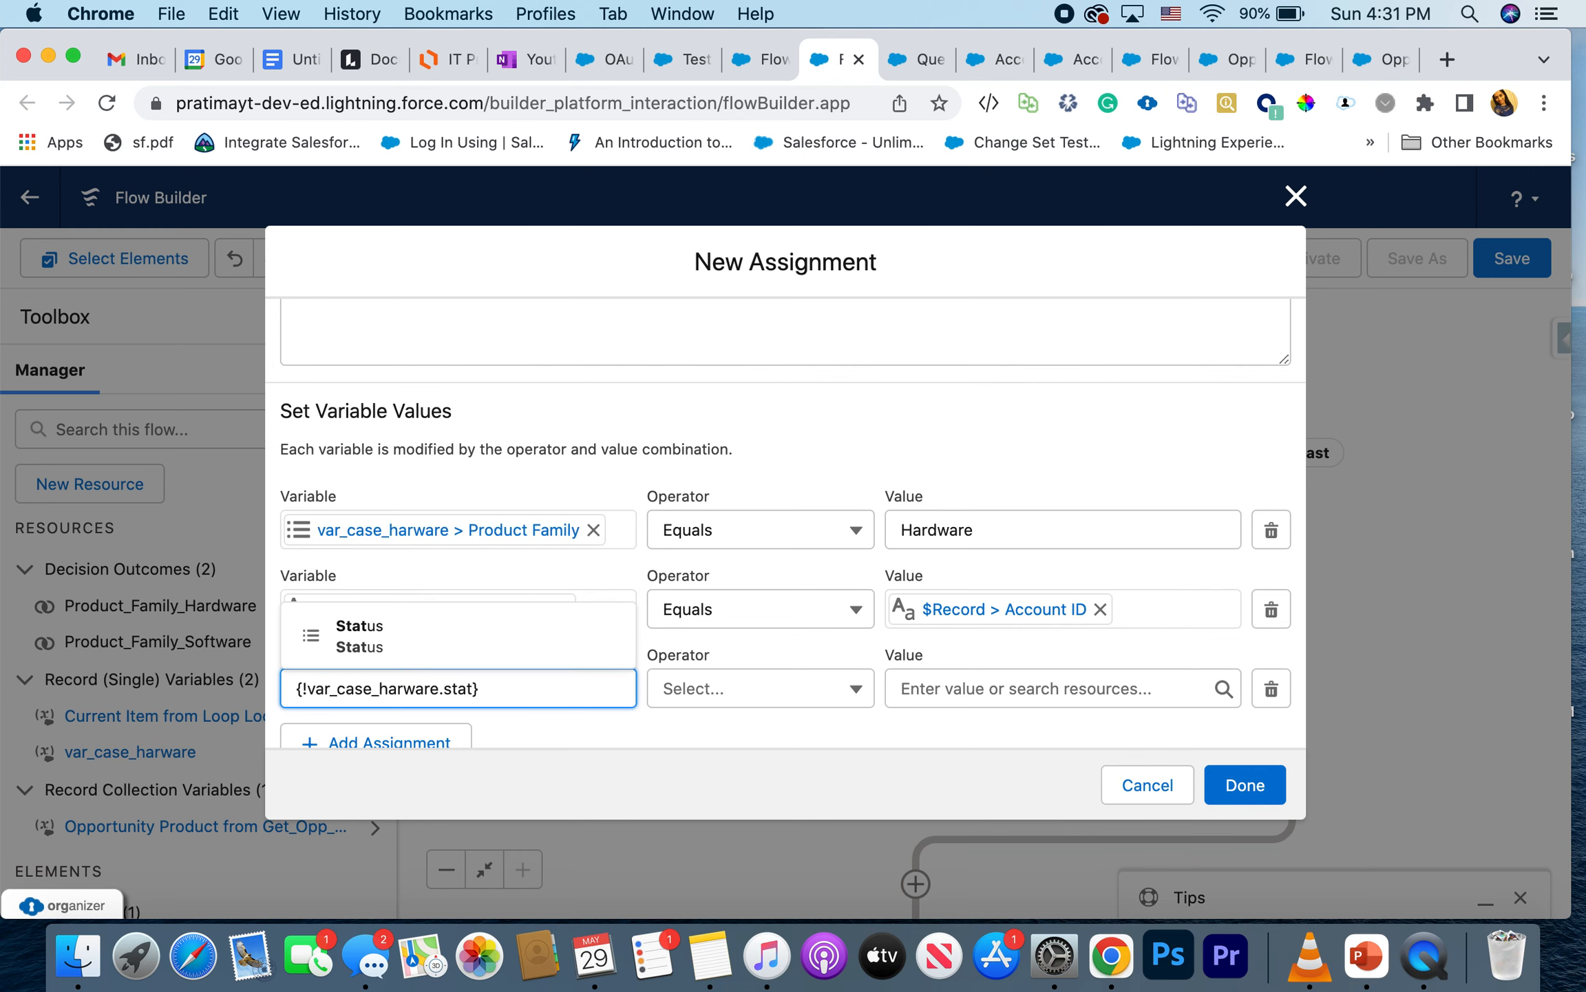
left_click(407, 630)
left_click(1007, 691)
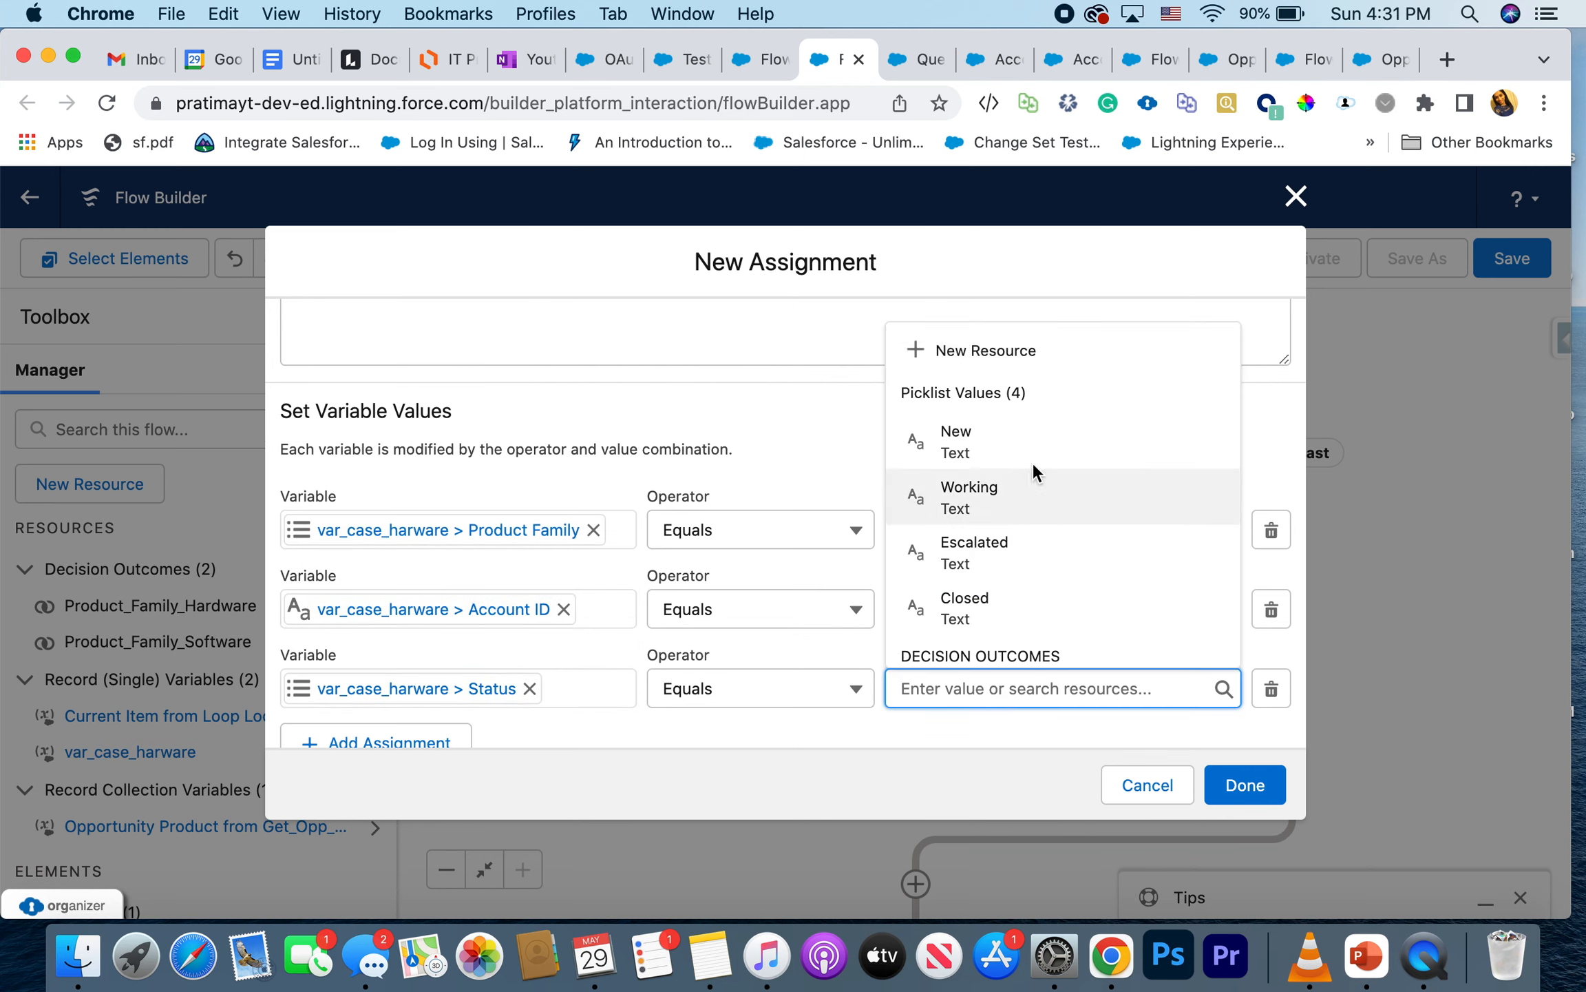
left_click(1025, 442)
Step: Add a fourth assignment row for var_case_harware > Owner ID with the Equals operator
left_click(374, 744)
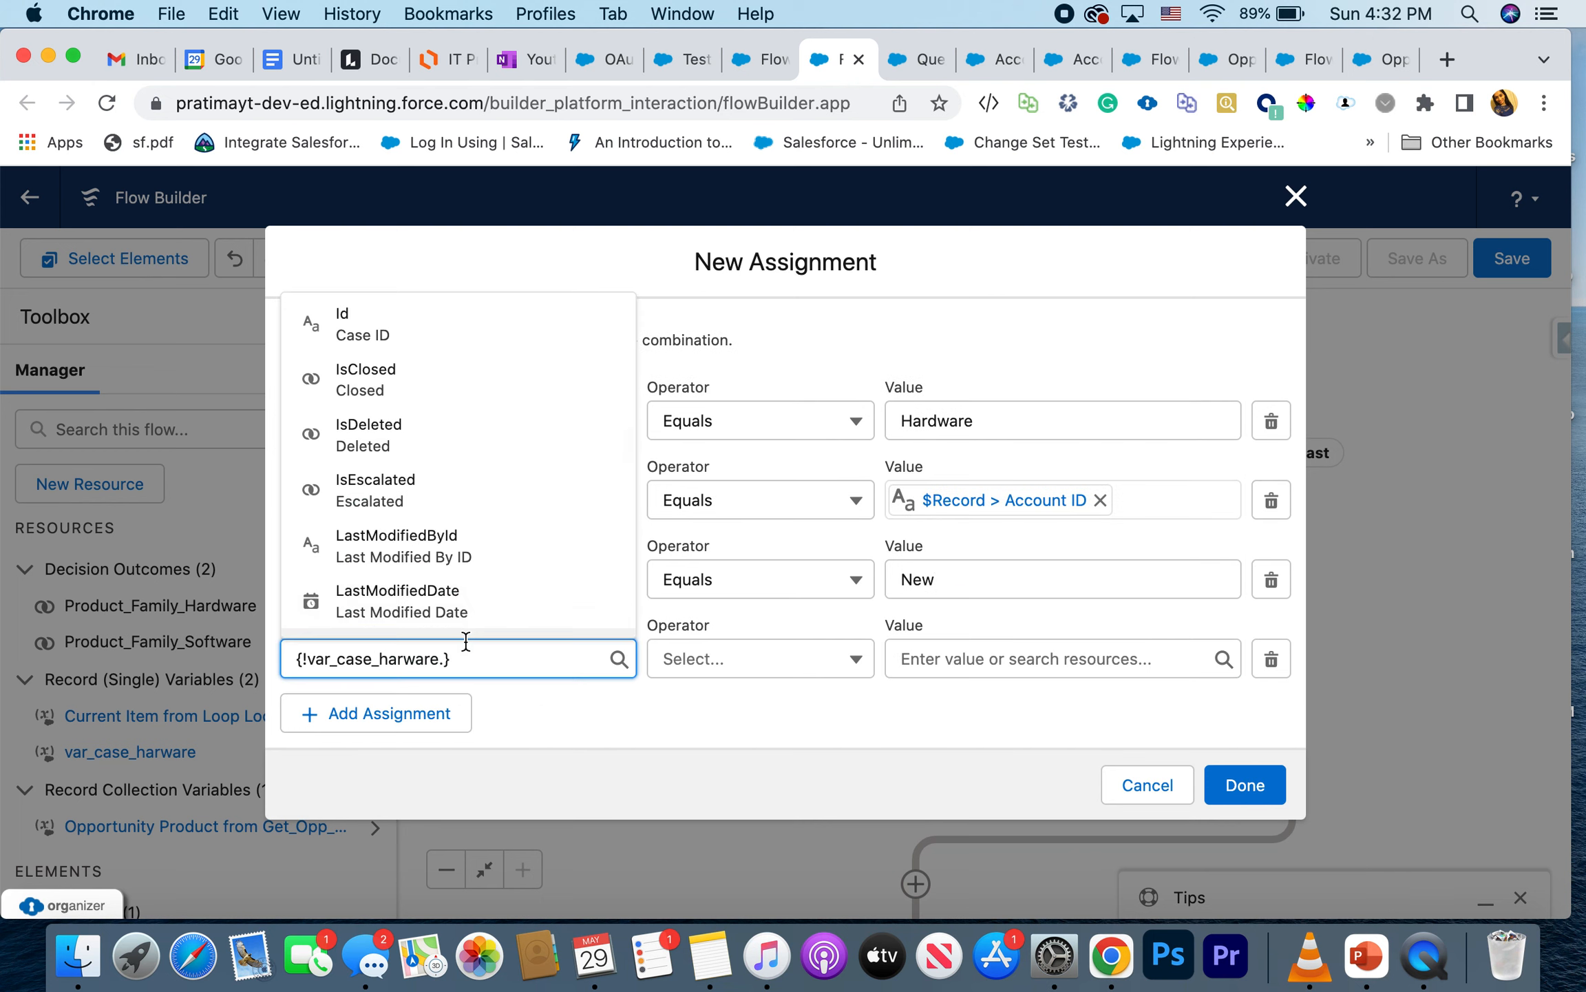
type("own")
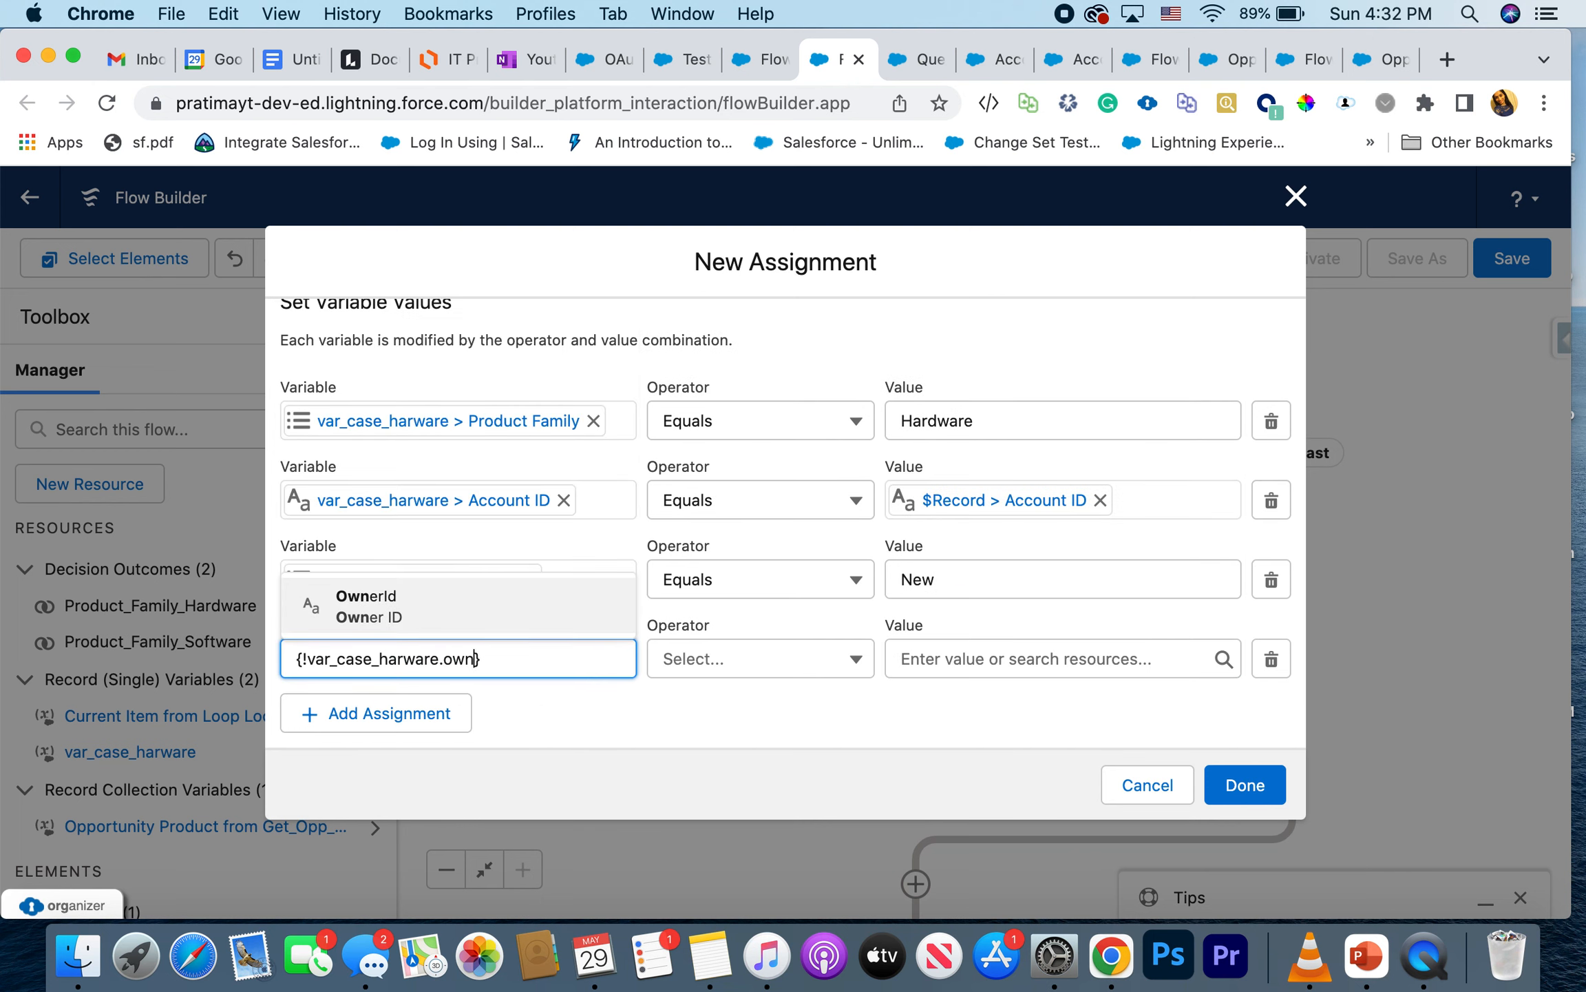
left_click(488, 607)
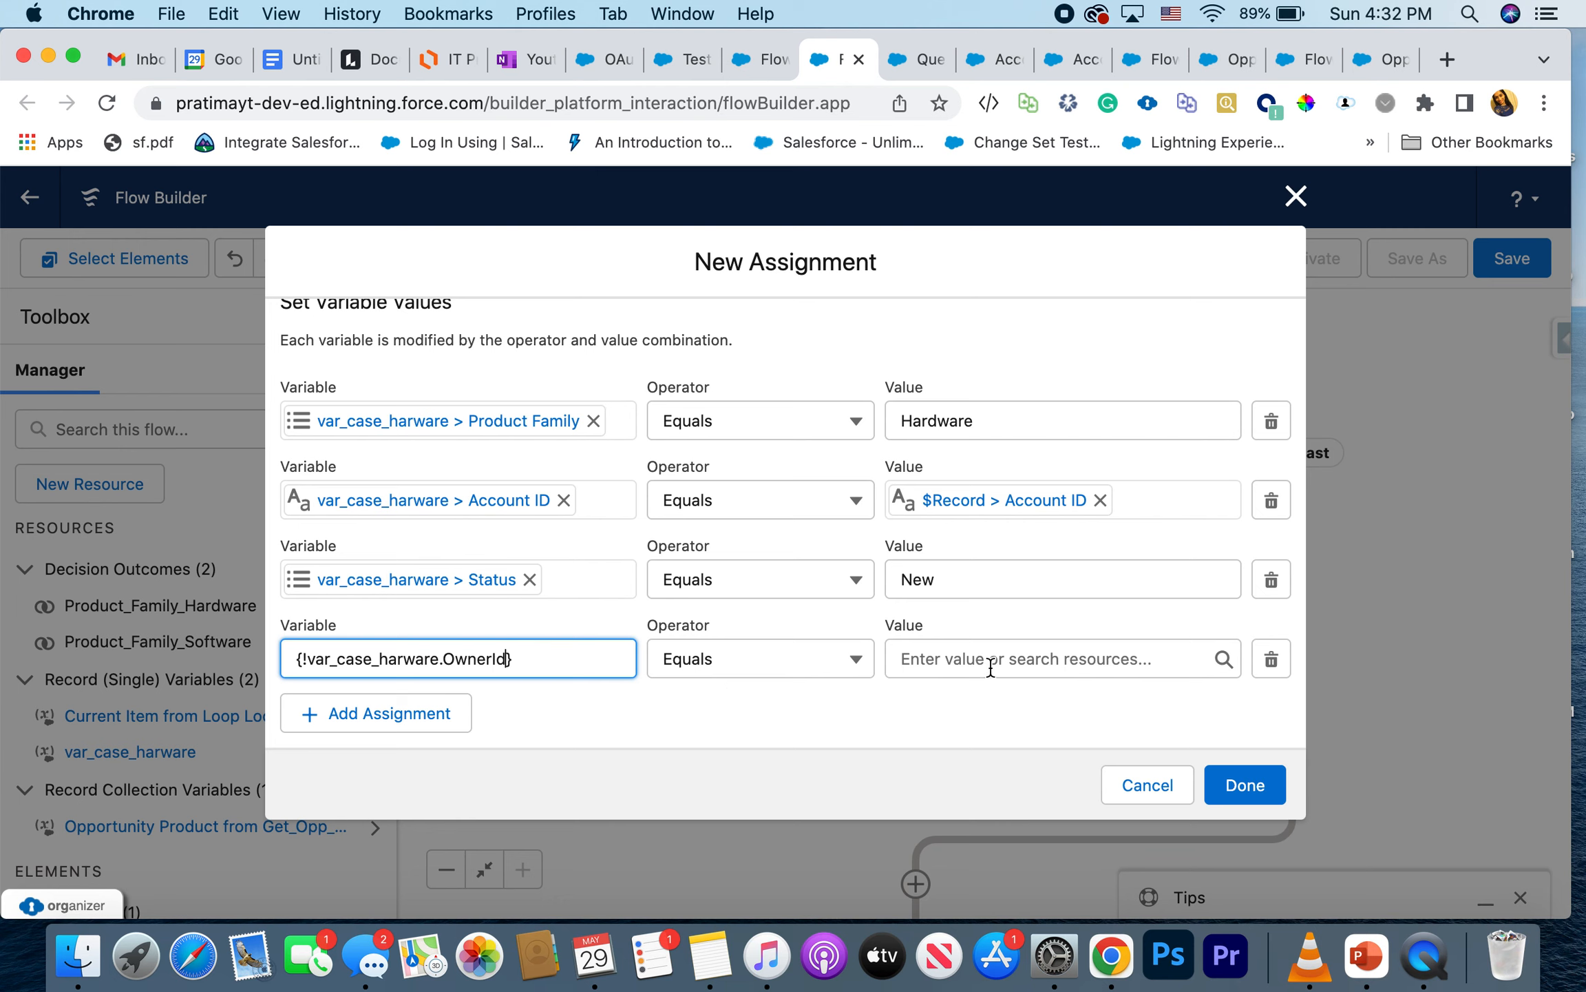
left_click(965, 700)
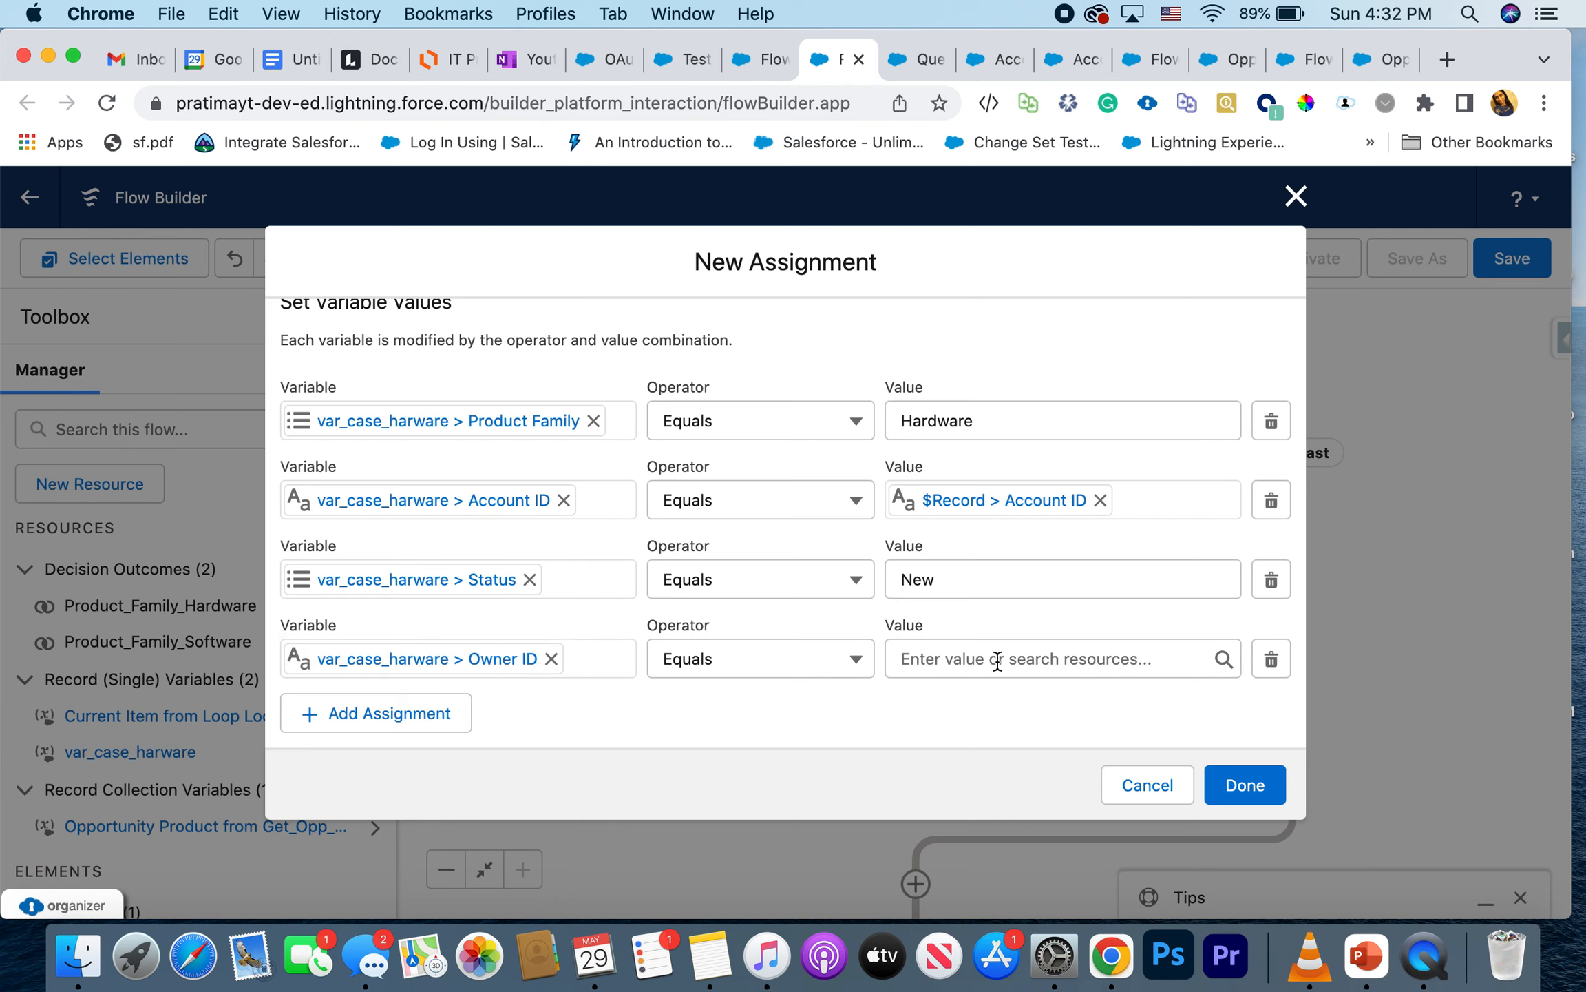
Step: From the Queues setup page, open Salesforce Inspector's data export, run the Group query, and copy the Hardware Shipment queue's Id
left_click(922, 60)
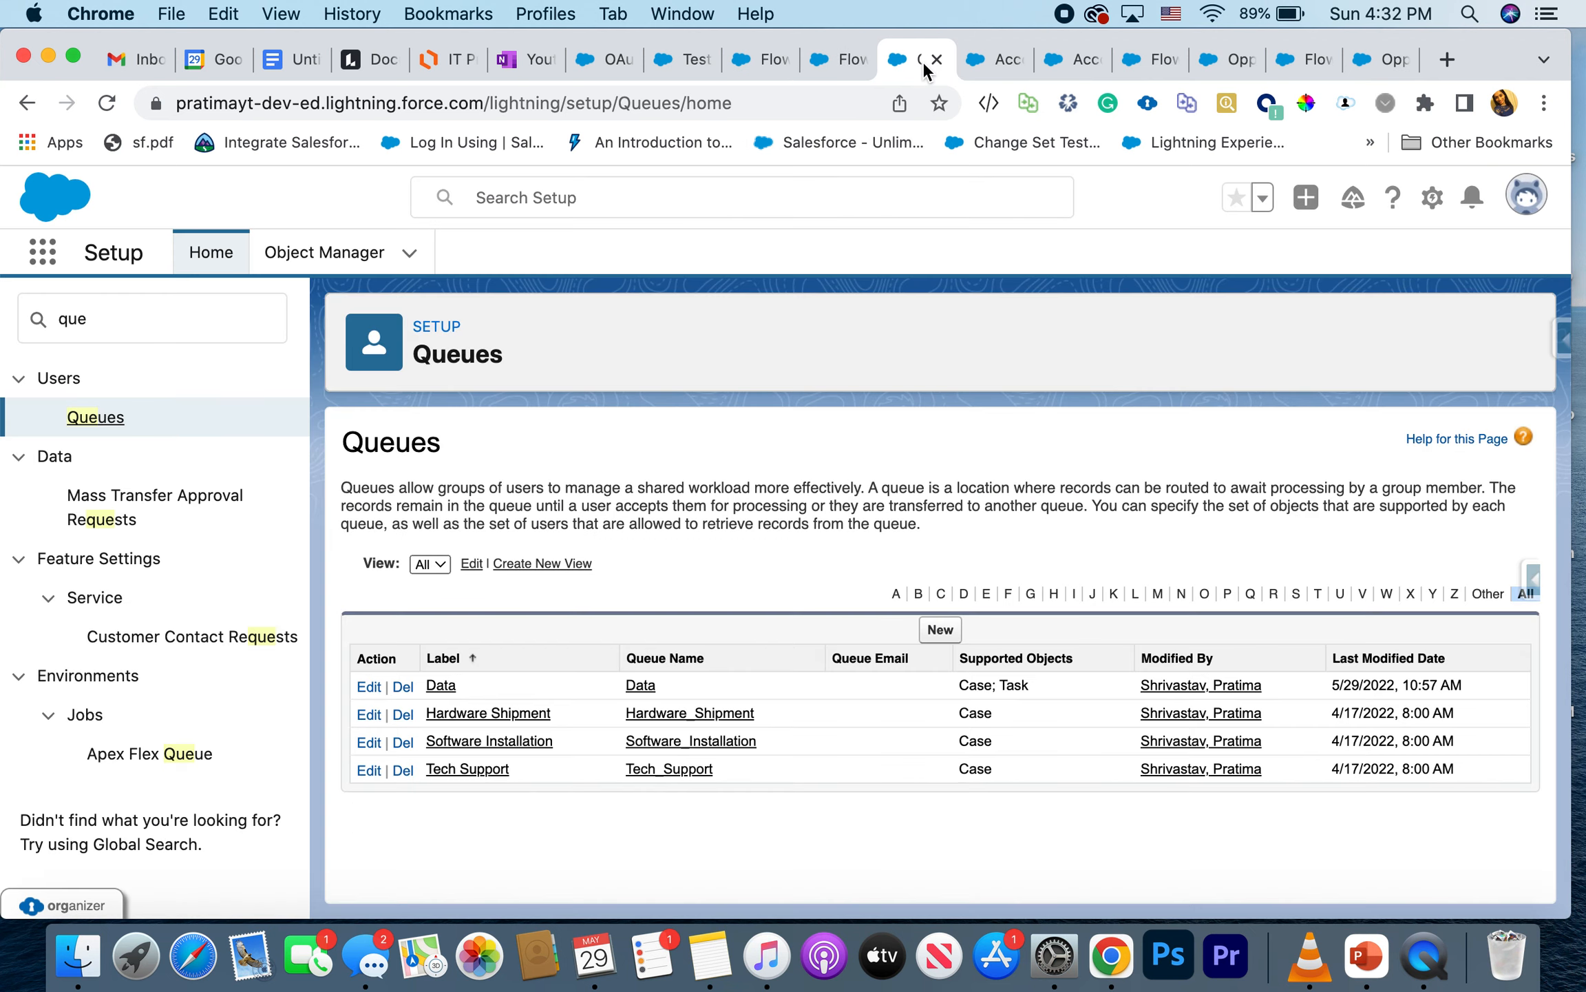
left_click(1561, 338)
left_click(1398, 754)
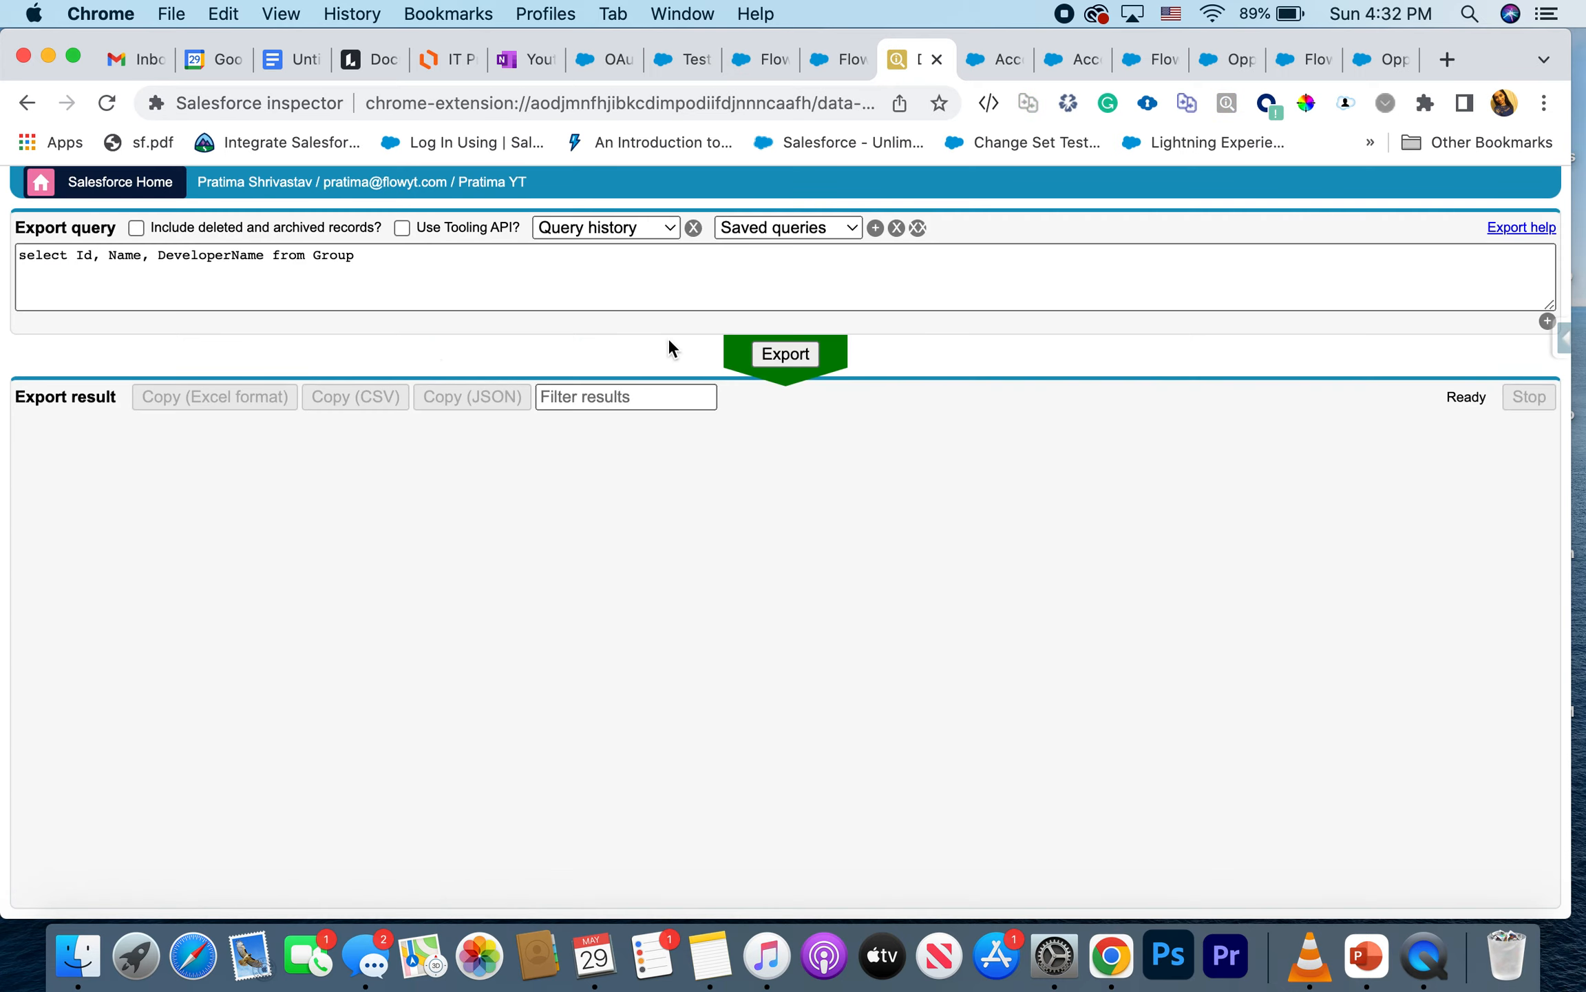
left_click(780, 357)
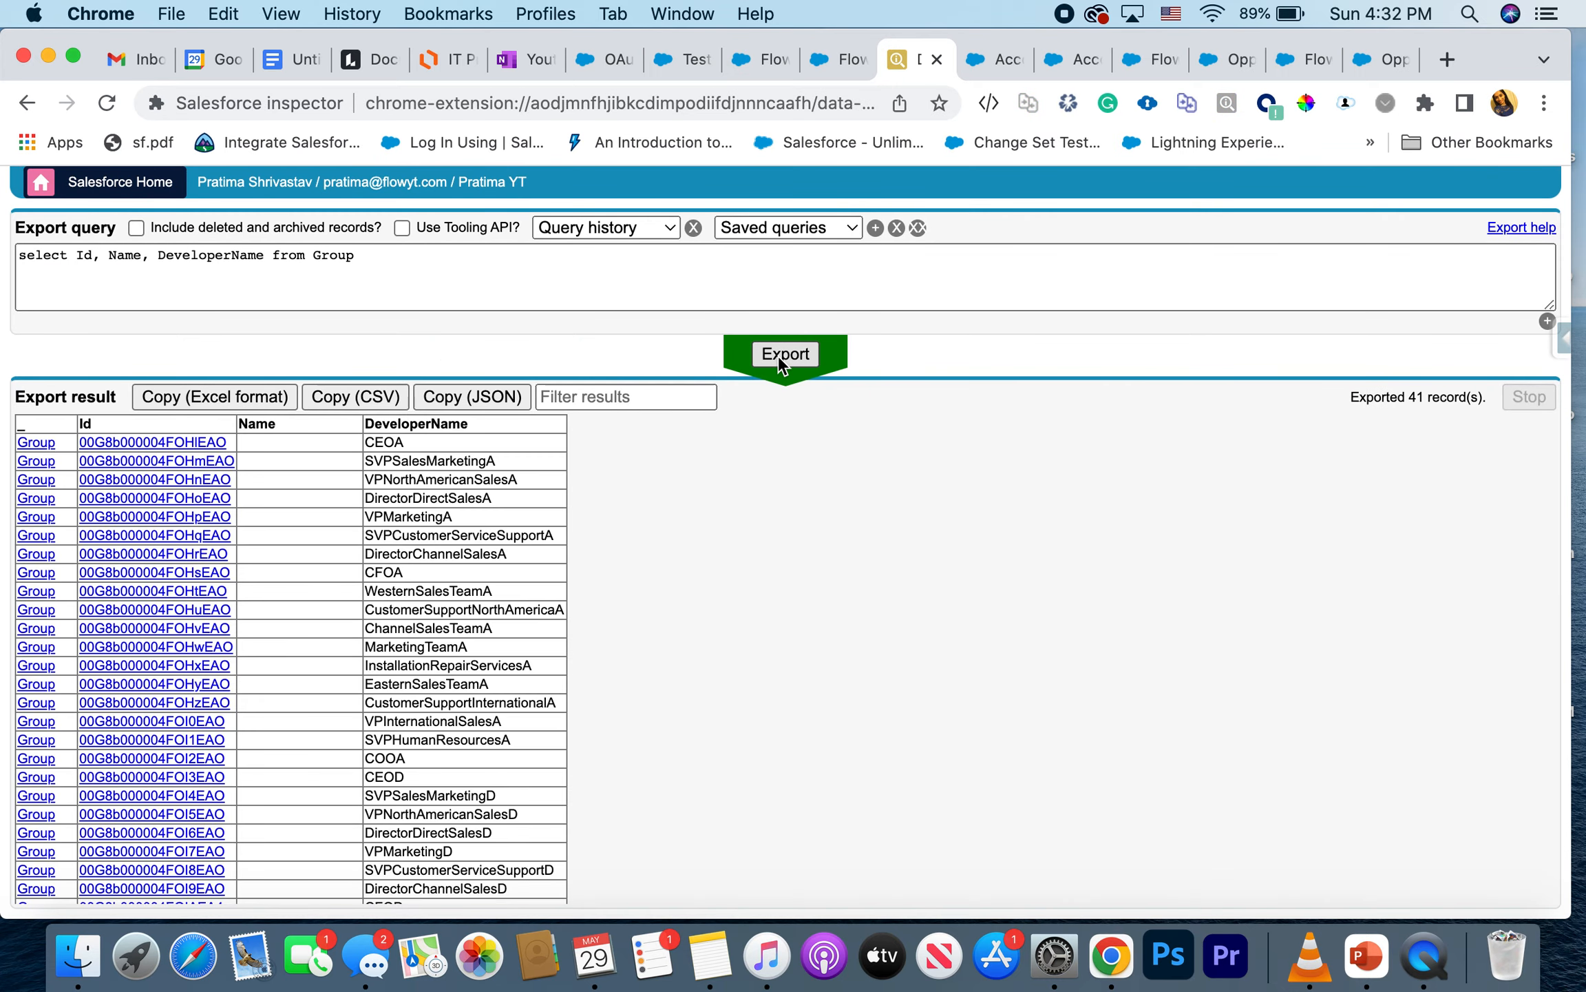
scroll(474, 754, "down", 5)
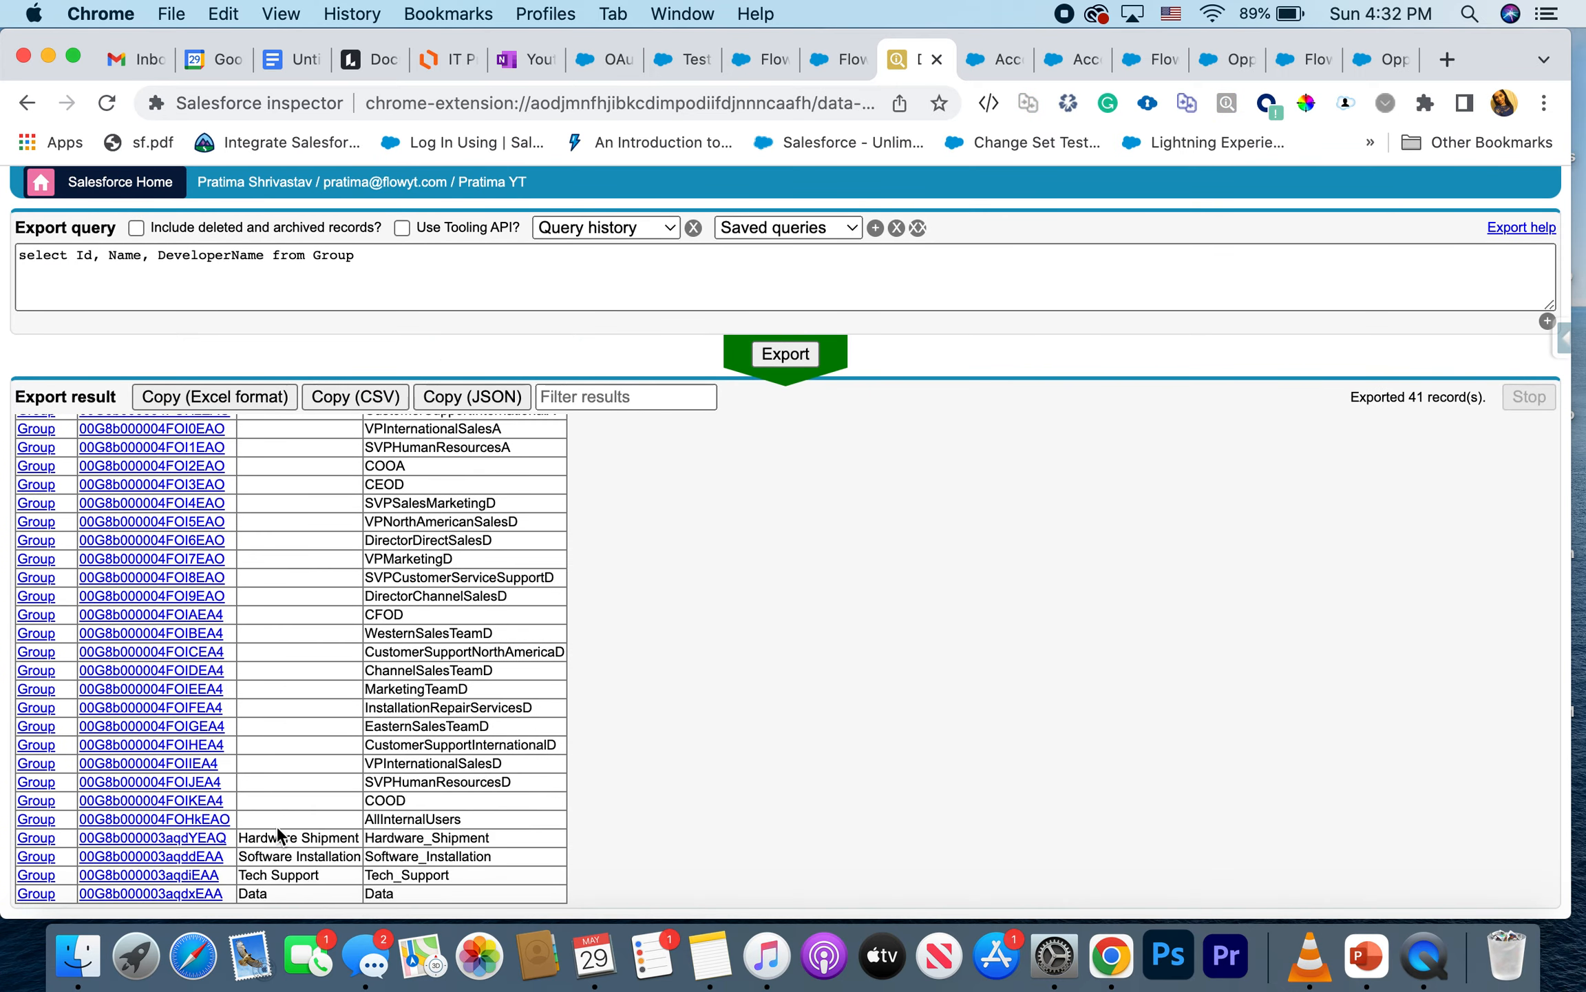
left_click_drag(226, 834, 81, 837)
key("super+c")
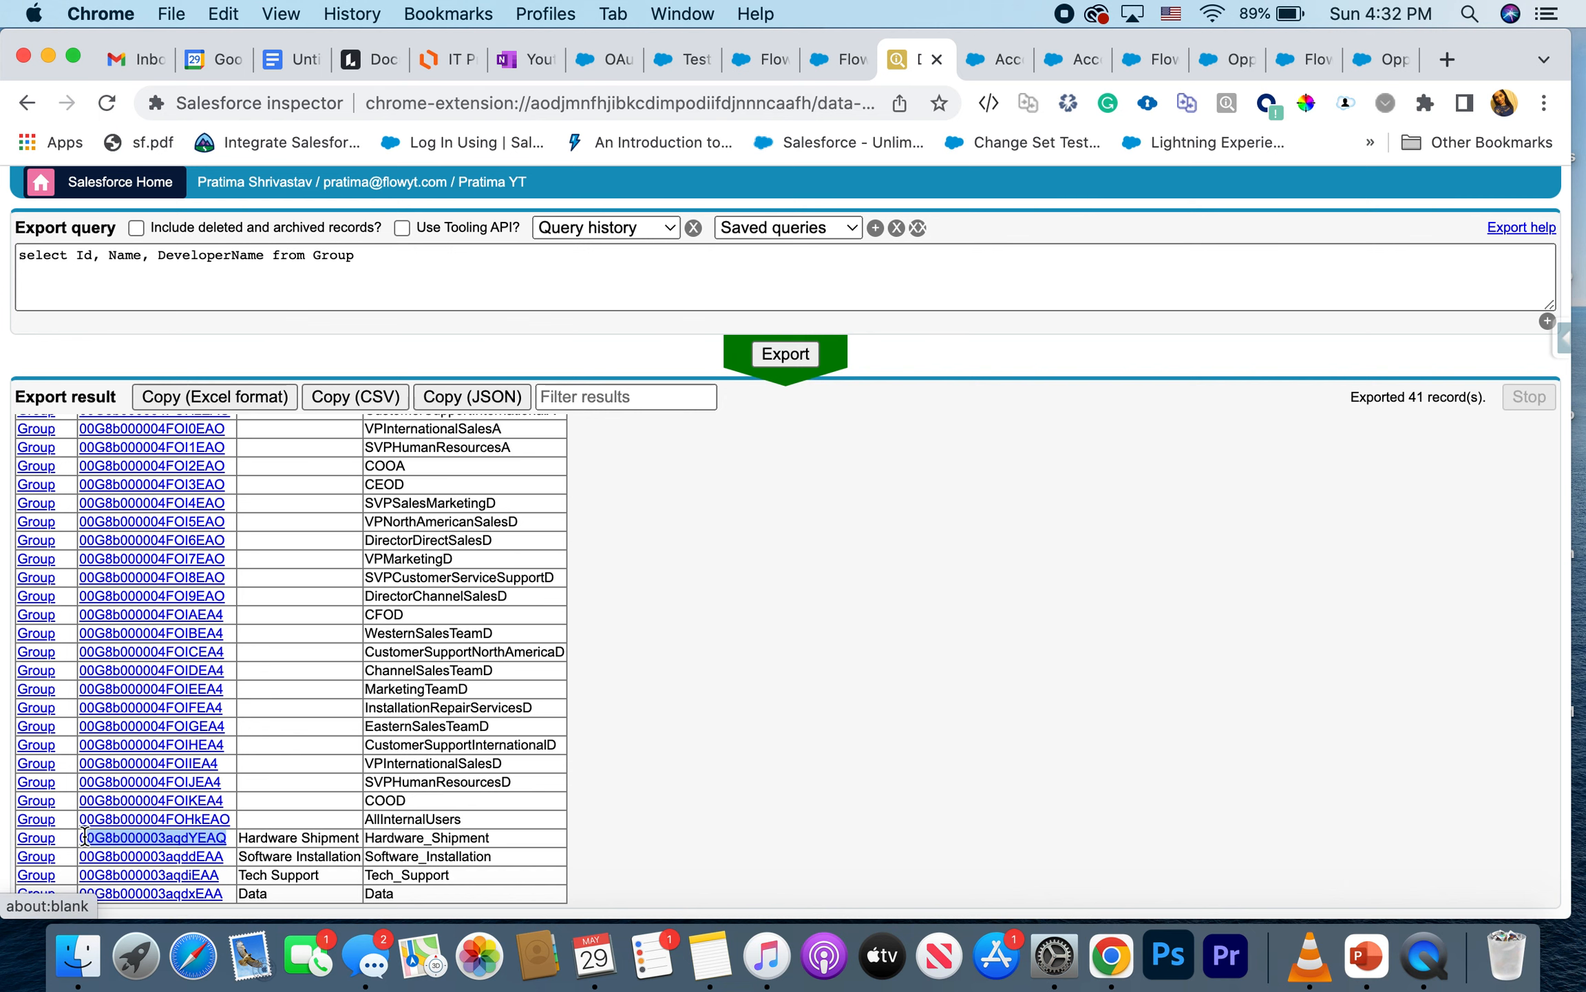
Step: Back in the flow, set the Owner ID value to the copied queue Id 00G8b000003aqdYEAQ and finish the Assign Hardware Cases element
left_click(840, 58)
left_click(1045, 659)
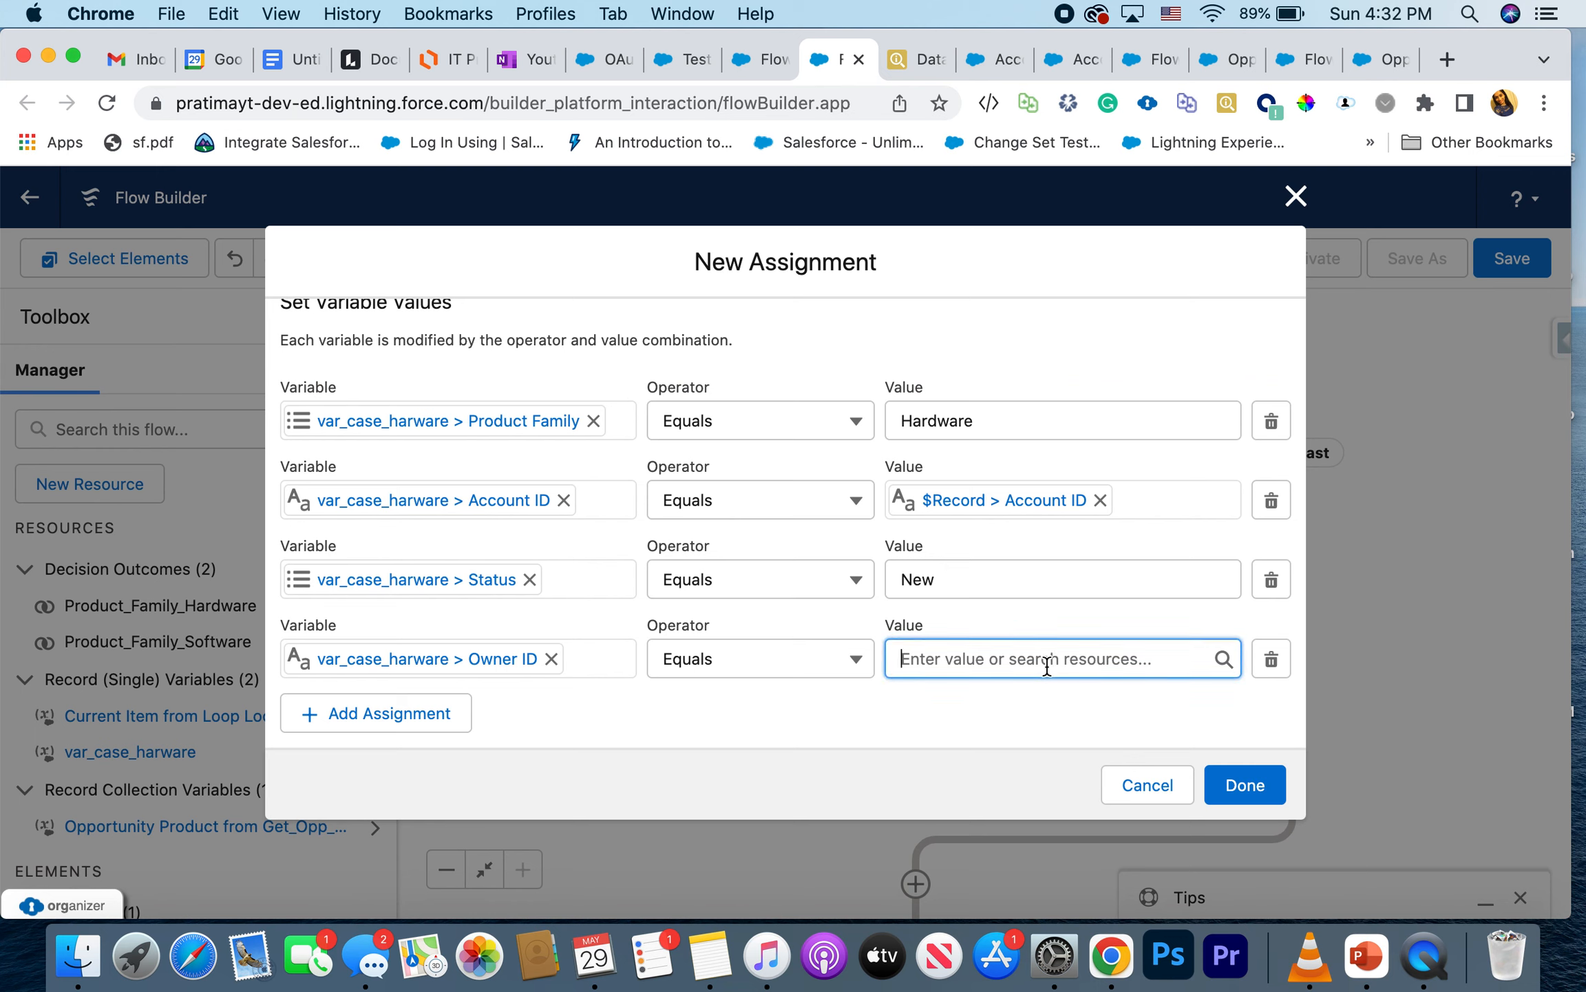
key("super+v")
left_click(987, 707)
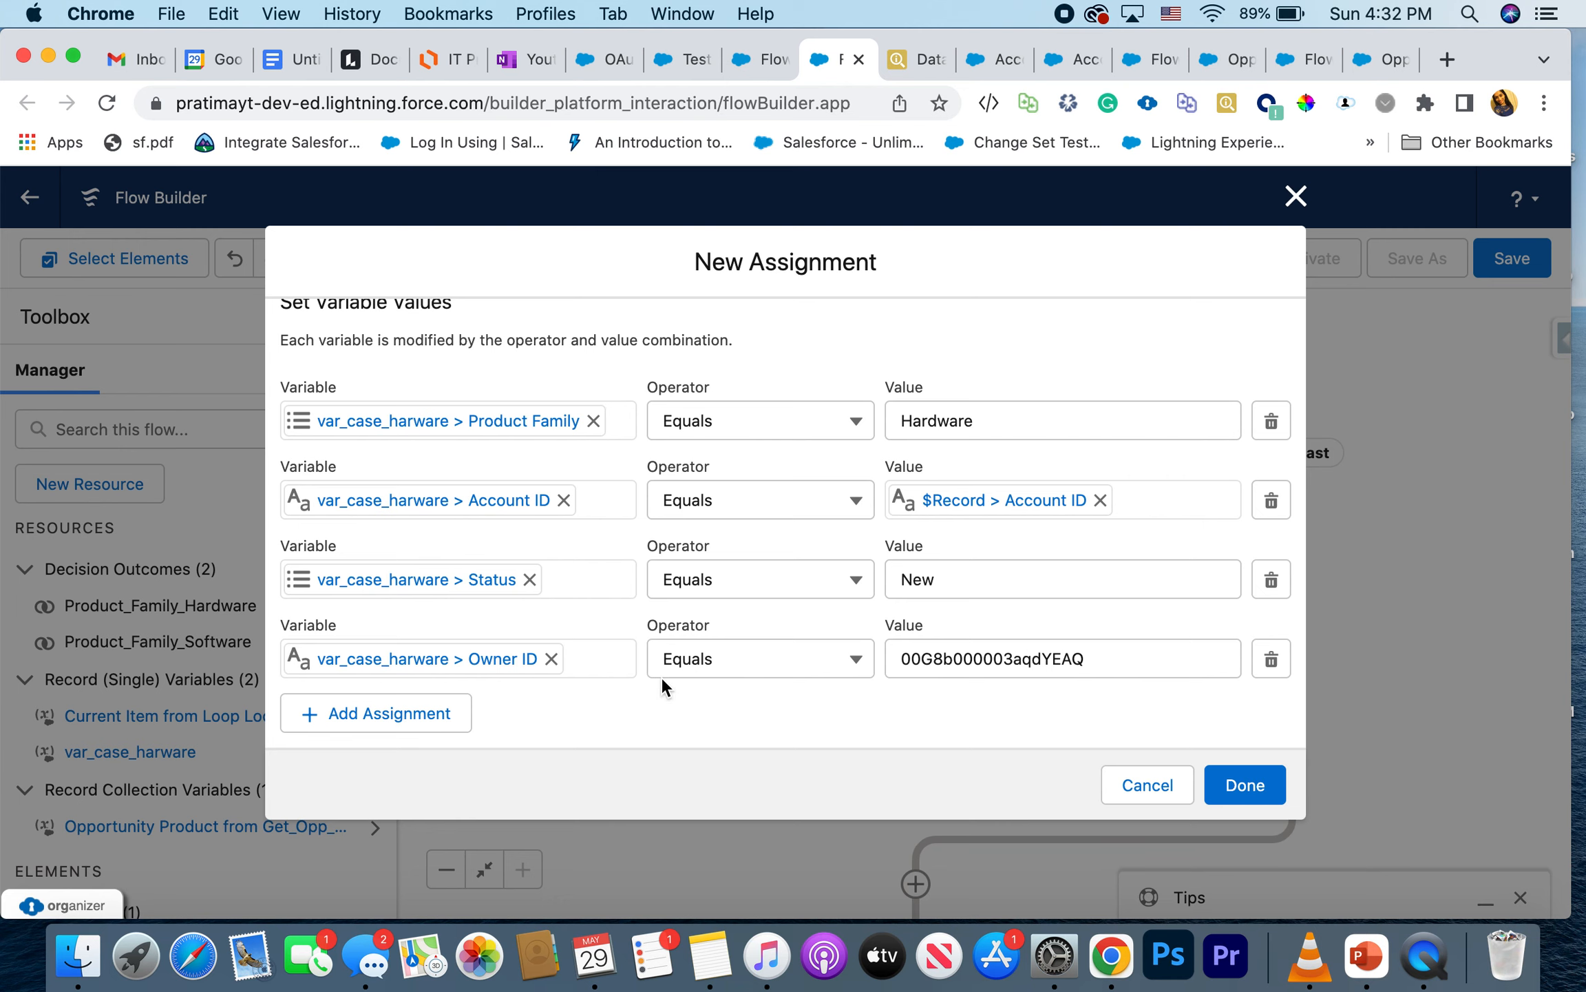
left_click(1234, 804)
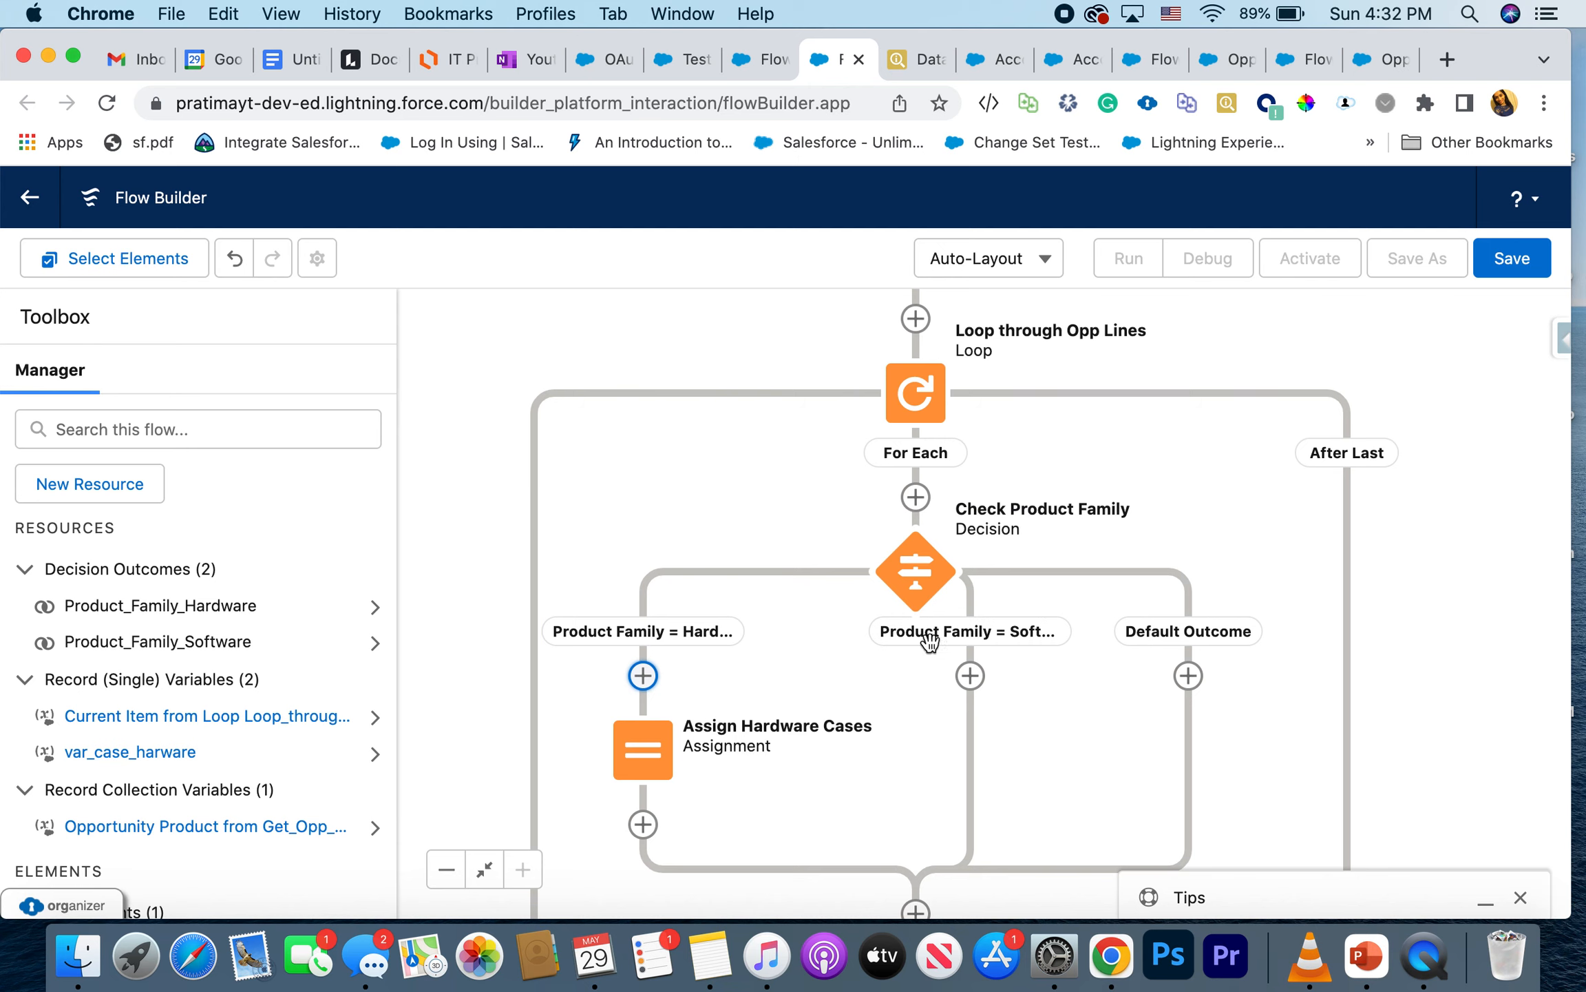
Step: Copy the Assign Hardware Cases element and paste it into the software product family branch
left_click(662, 755)
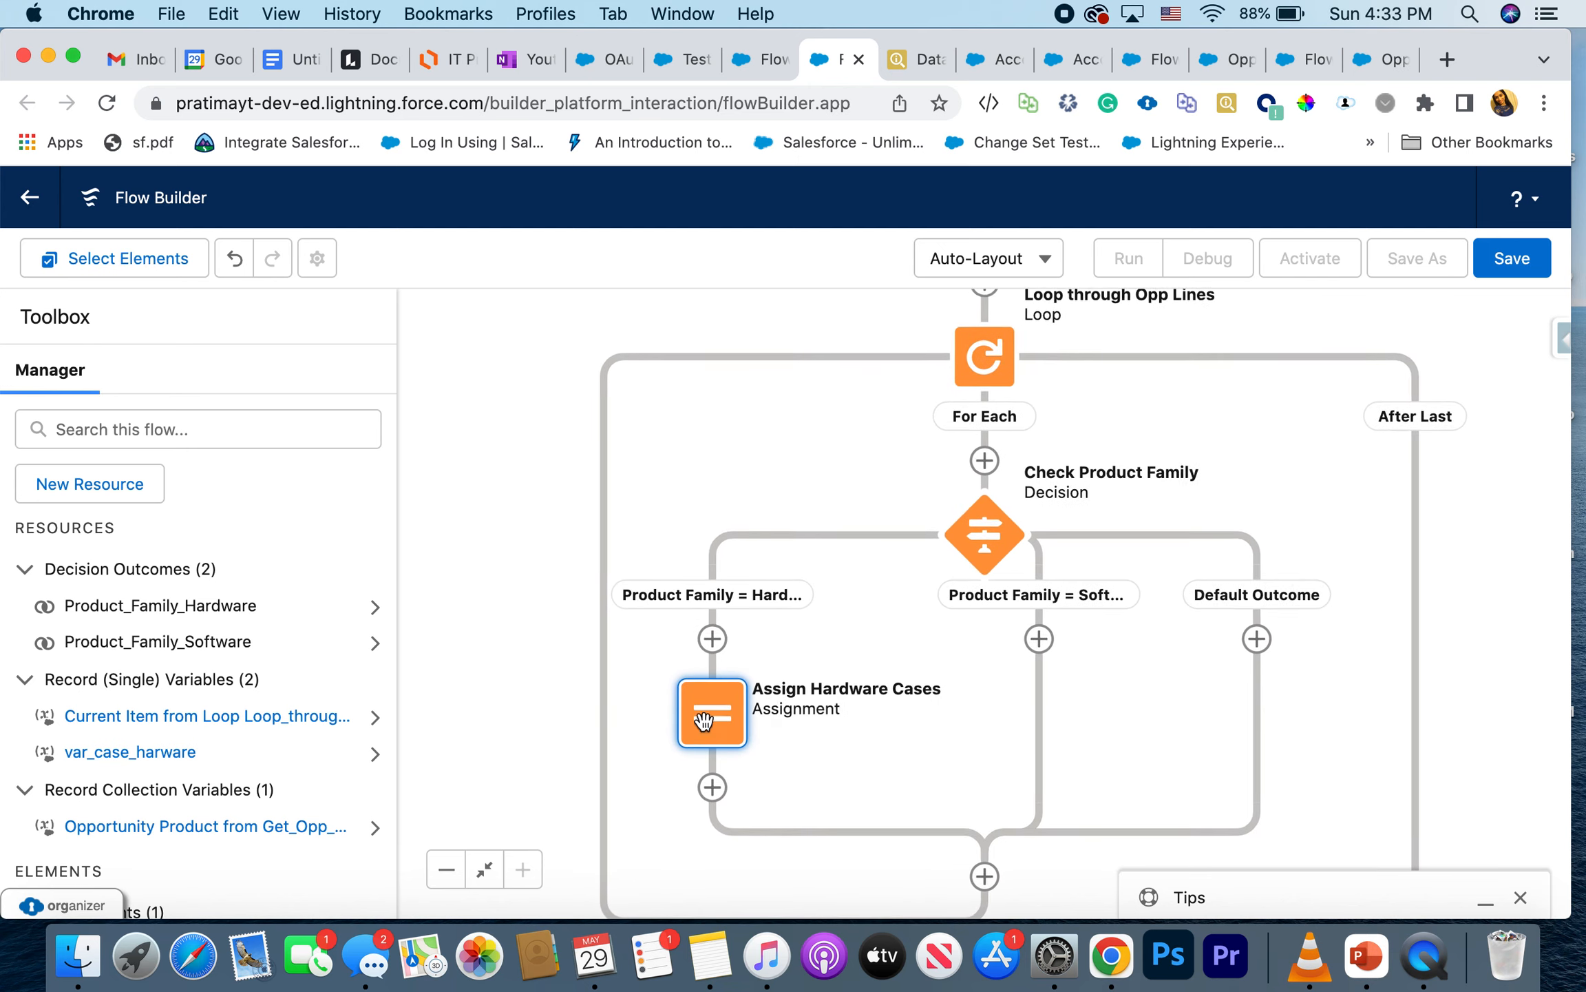
left_click(649, 837)
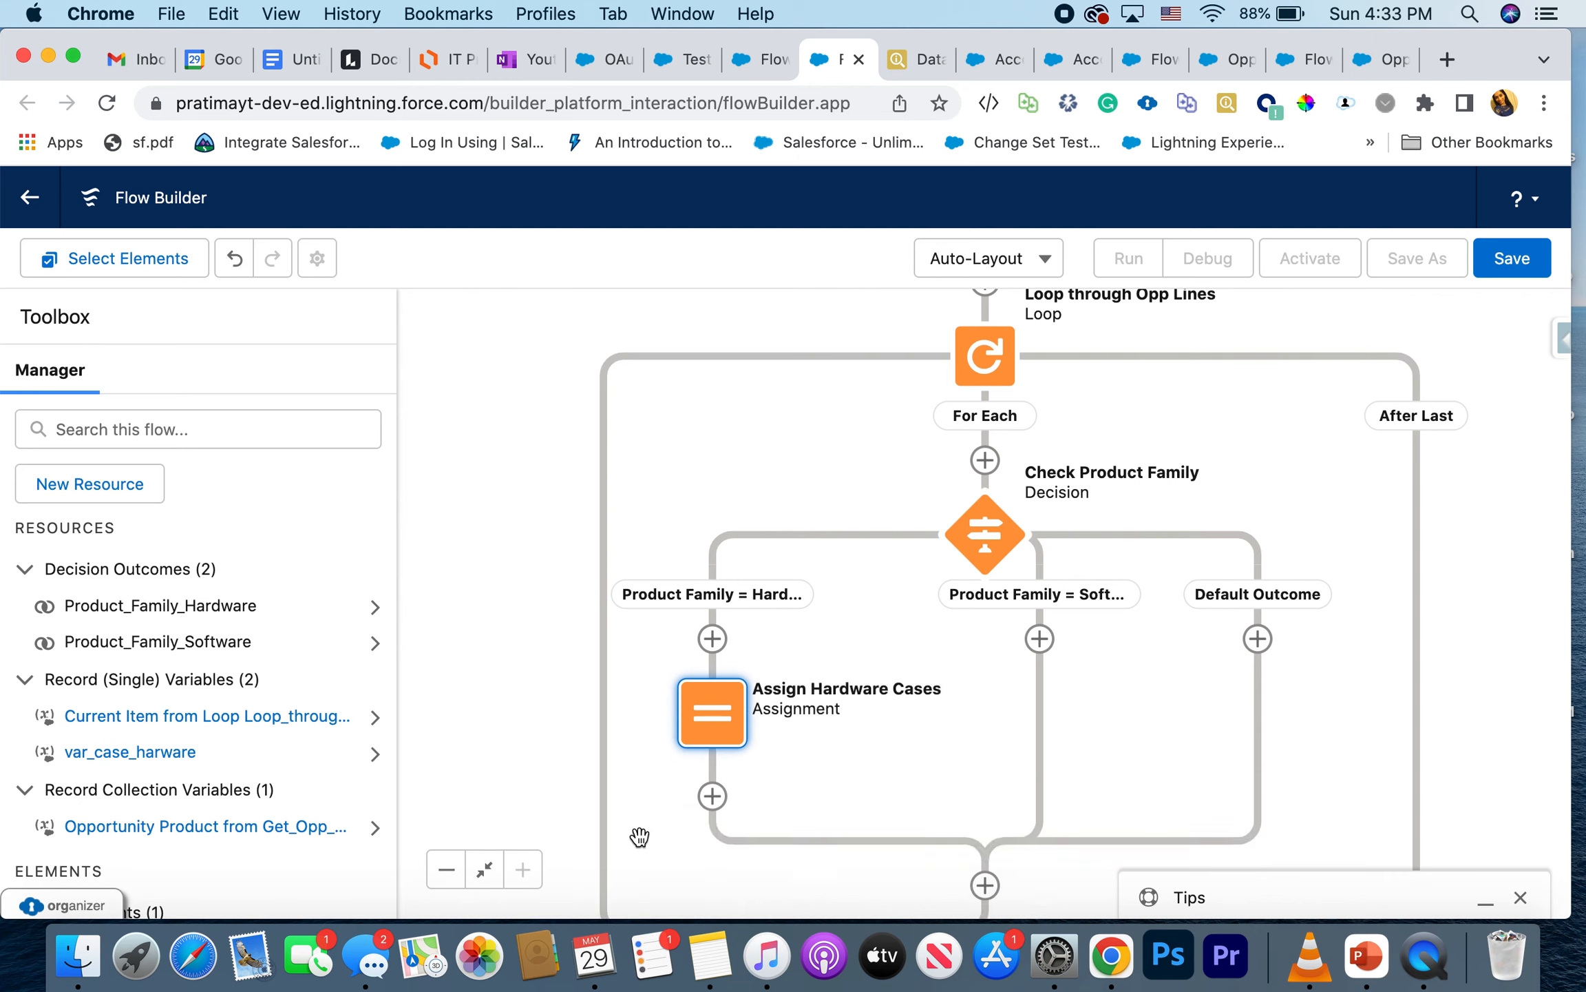
left_click(1040, 638)
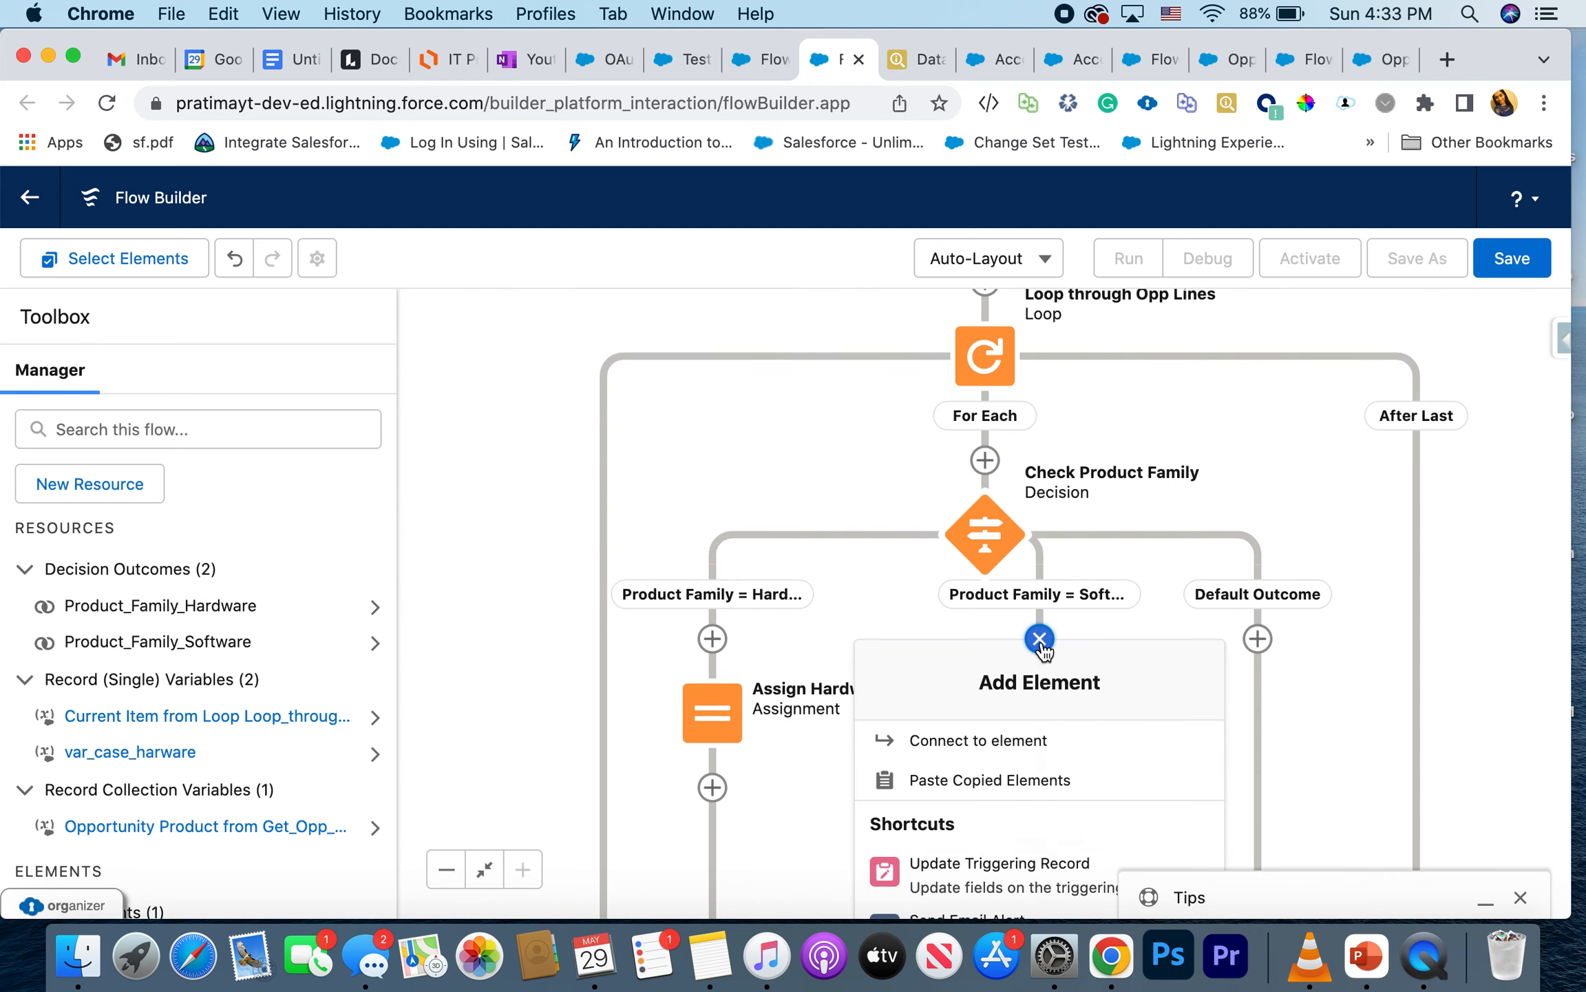
left_click(1000, 784)
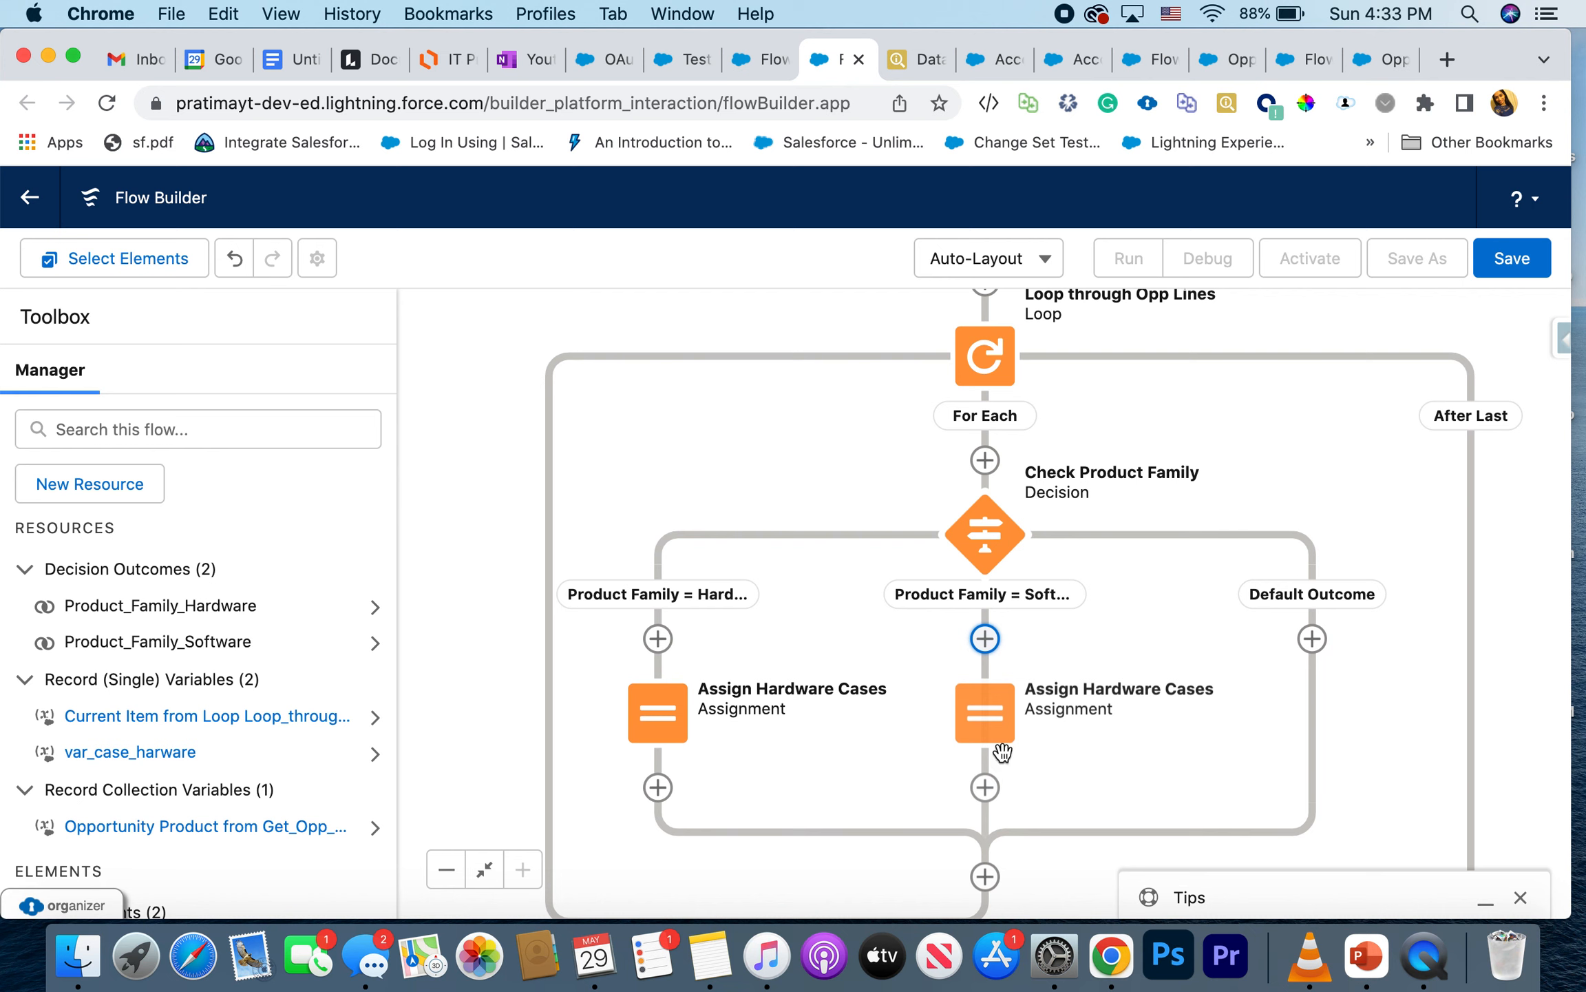
Step: Edit the pasted assignment and rename its label to Assign Software Cases with API name Assign_Software_Cases
left_click(1004, 721)
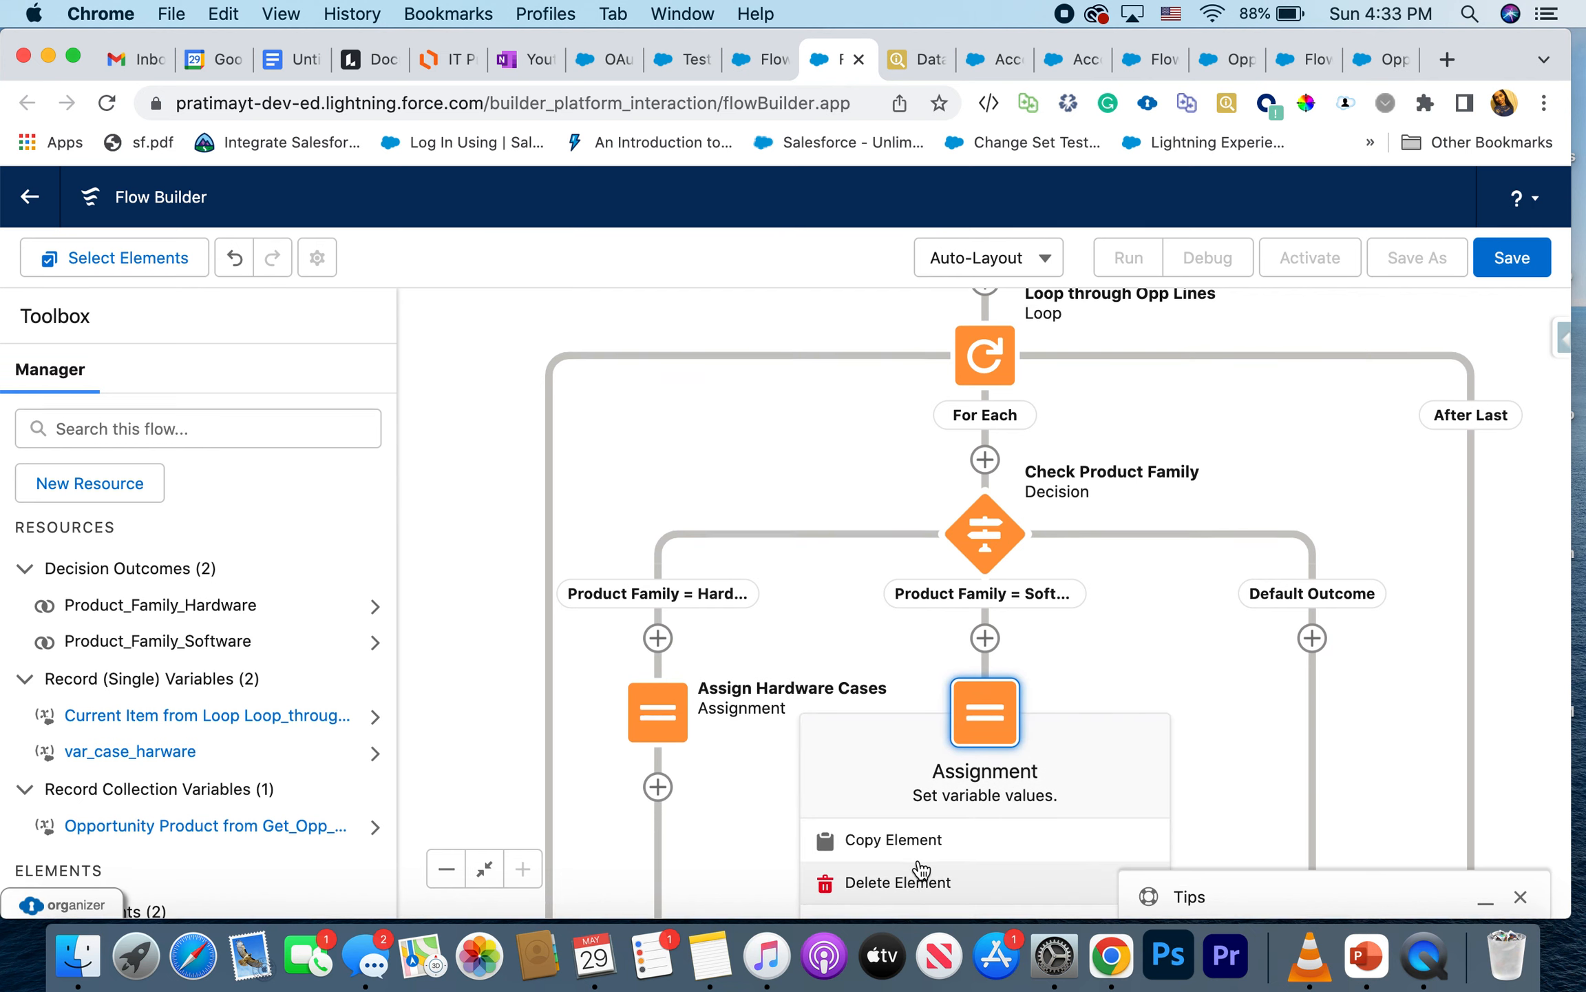
double_click(1000, 746)
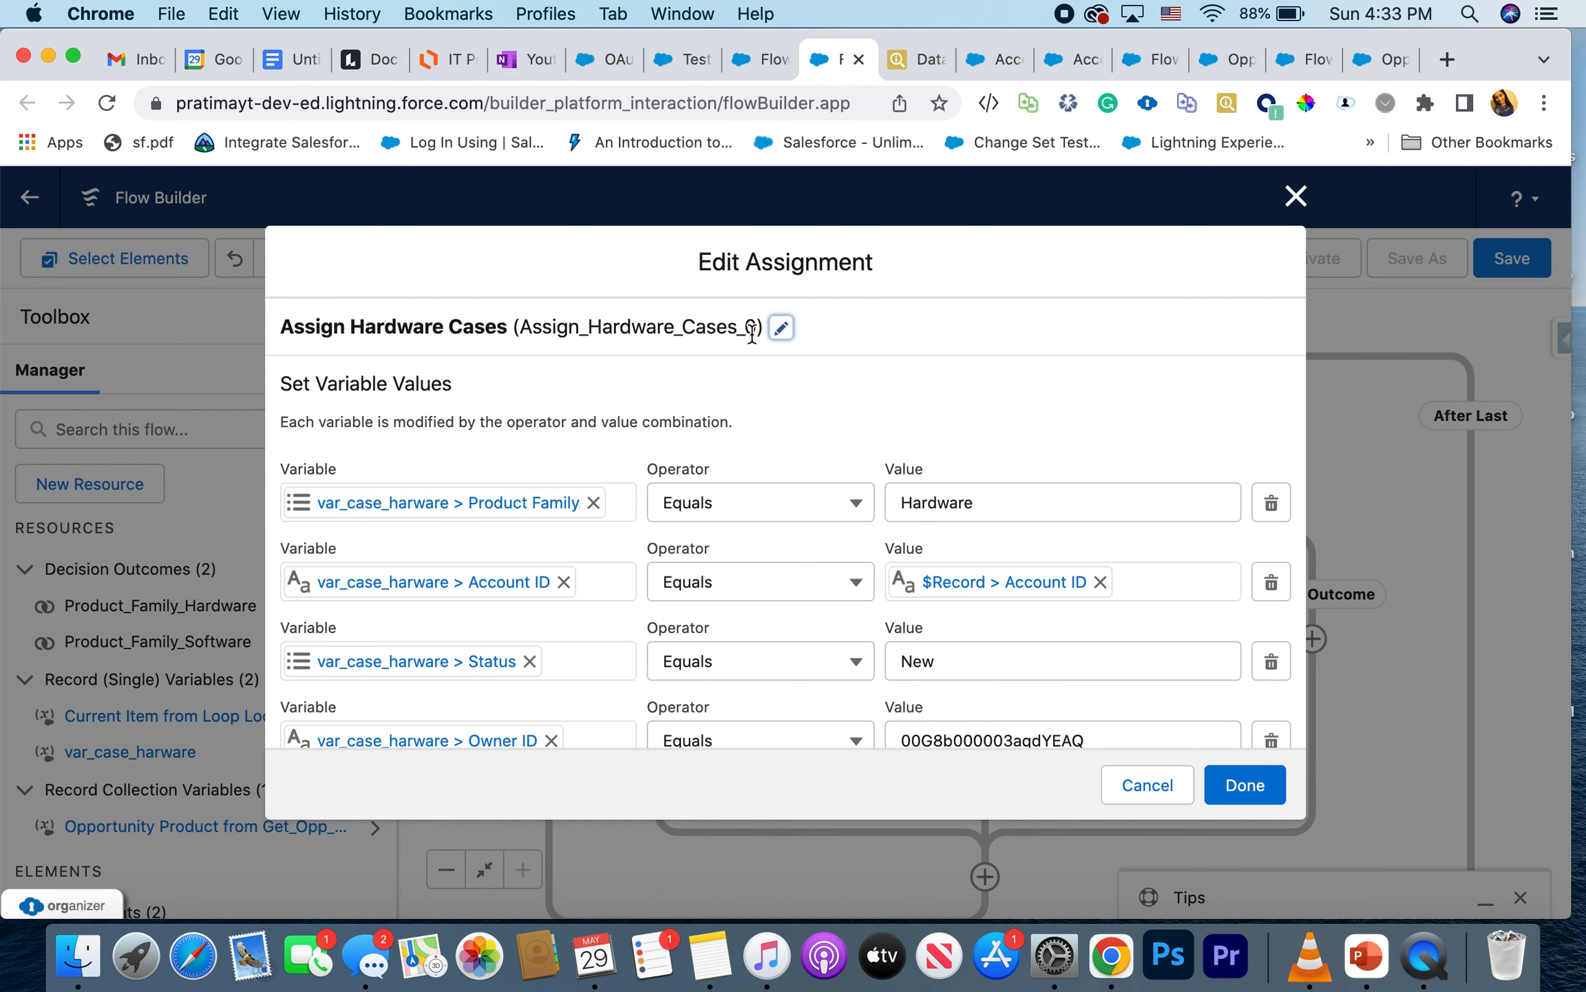
left_click(781, 332)
double_click(373, 358)
type("Software Cases")
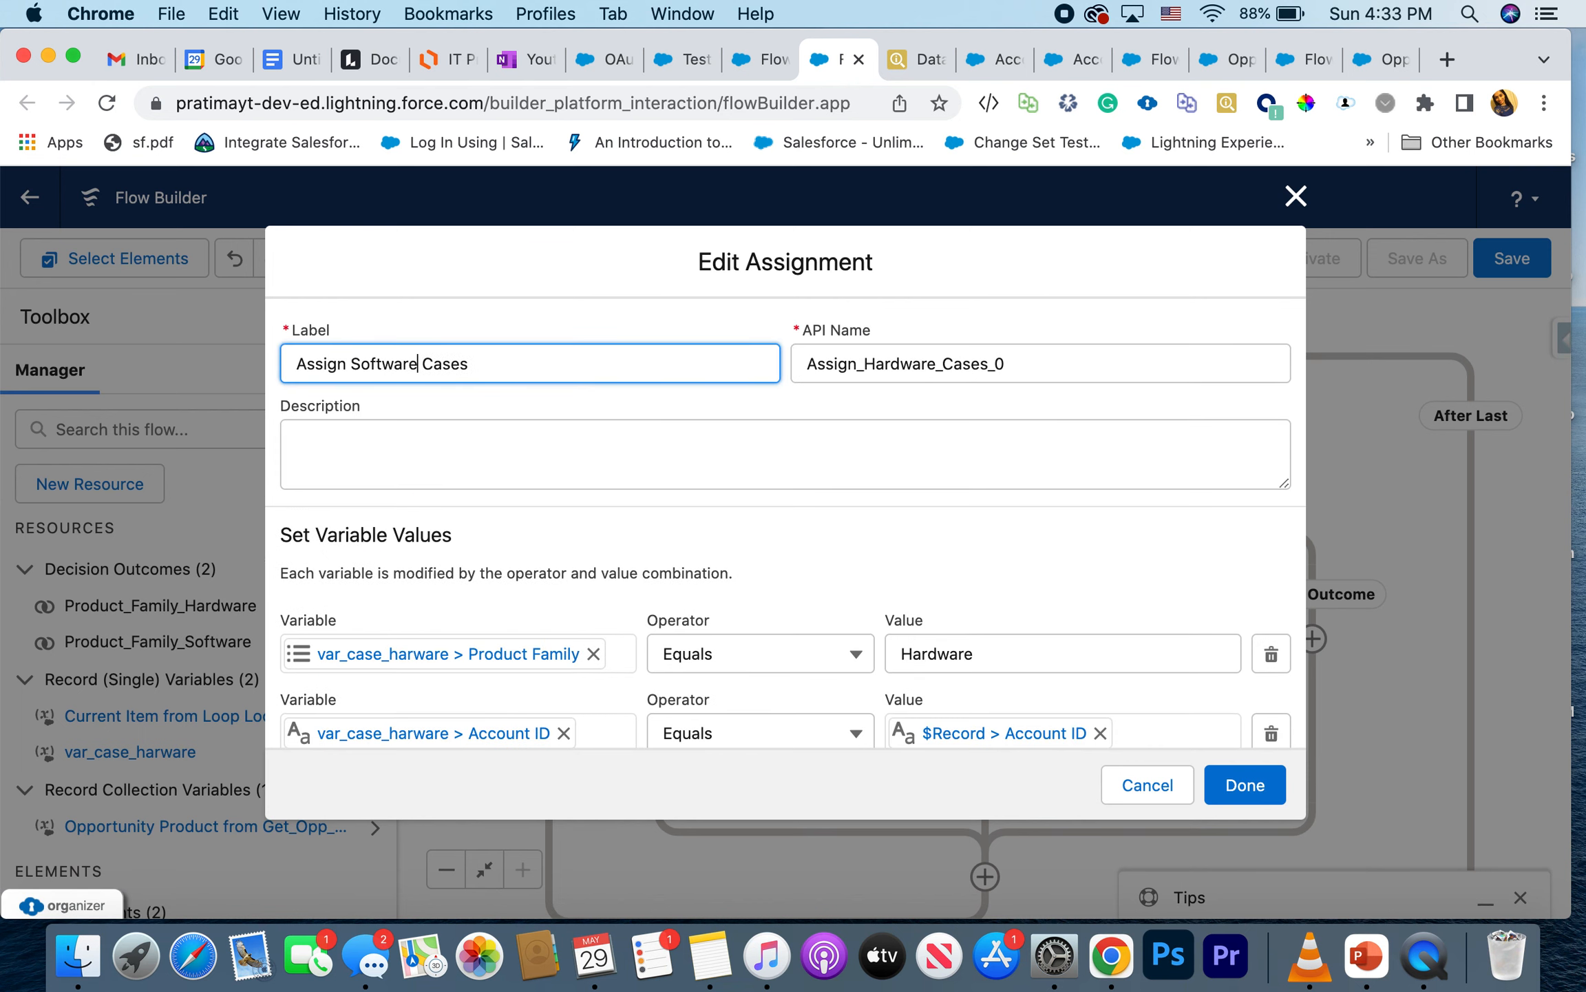
left_click_drag(1015, 355, 789, 358)
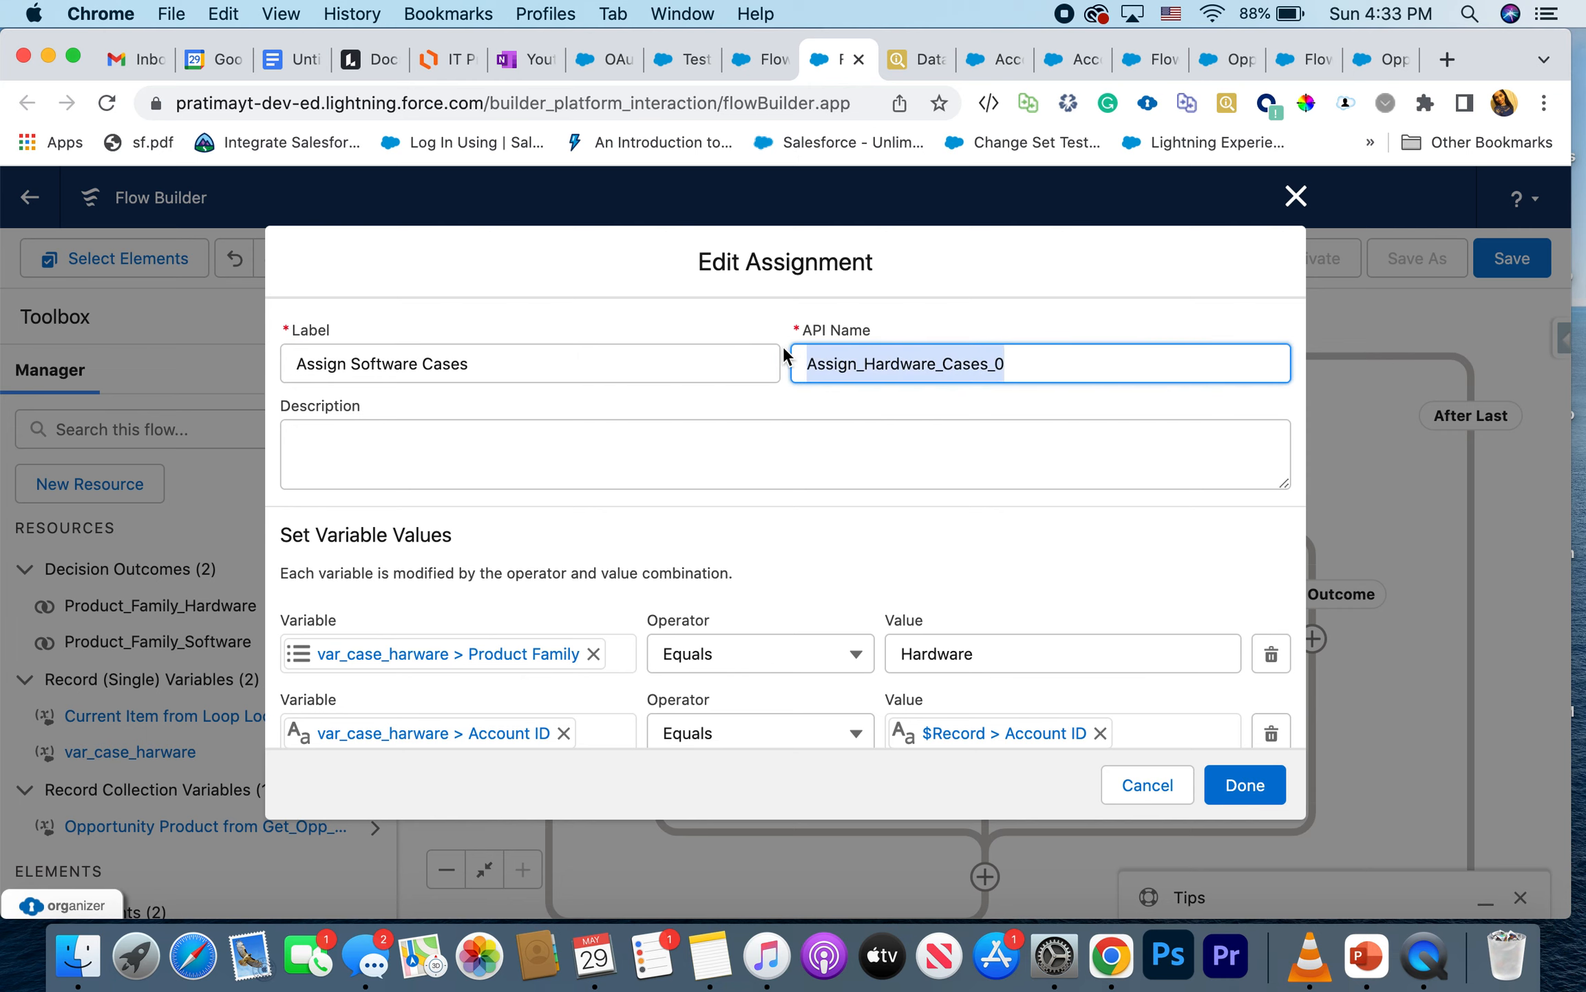
key("BackSpace")
left_click(671, 338)
left_click(931, 365)
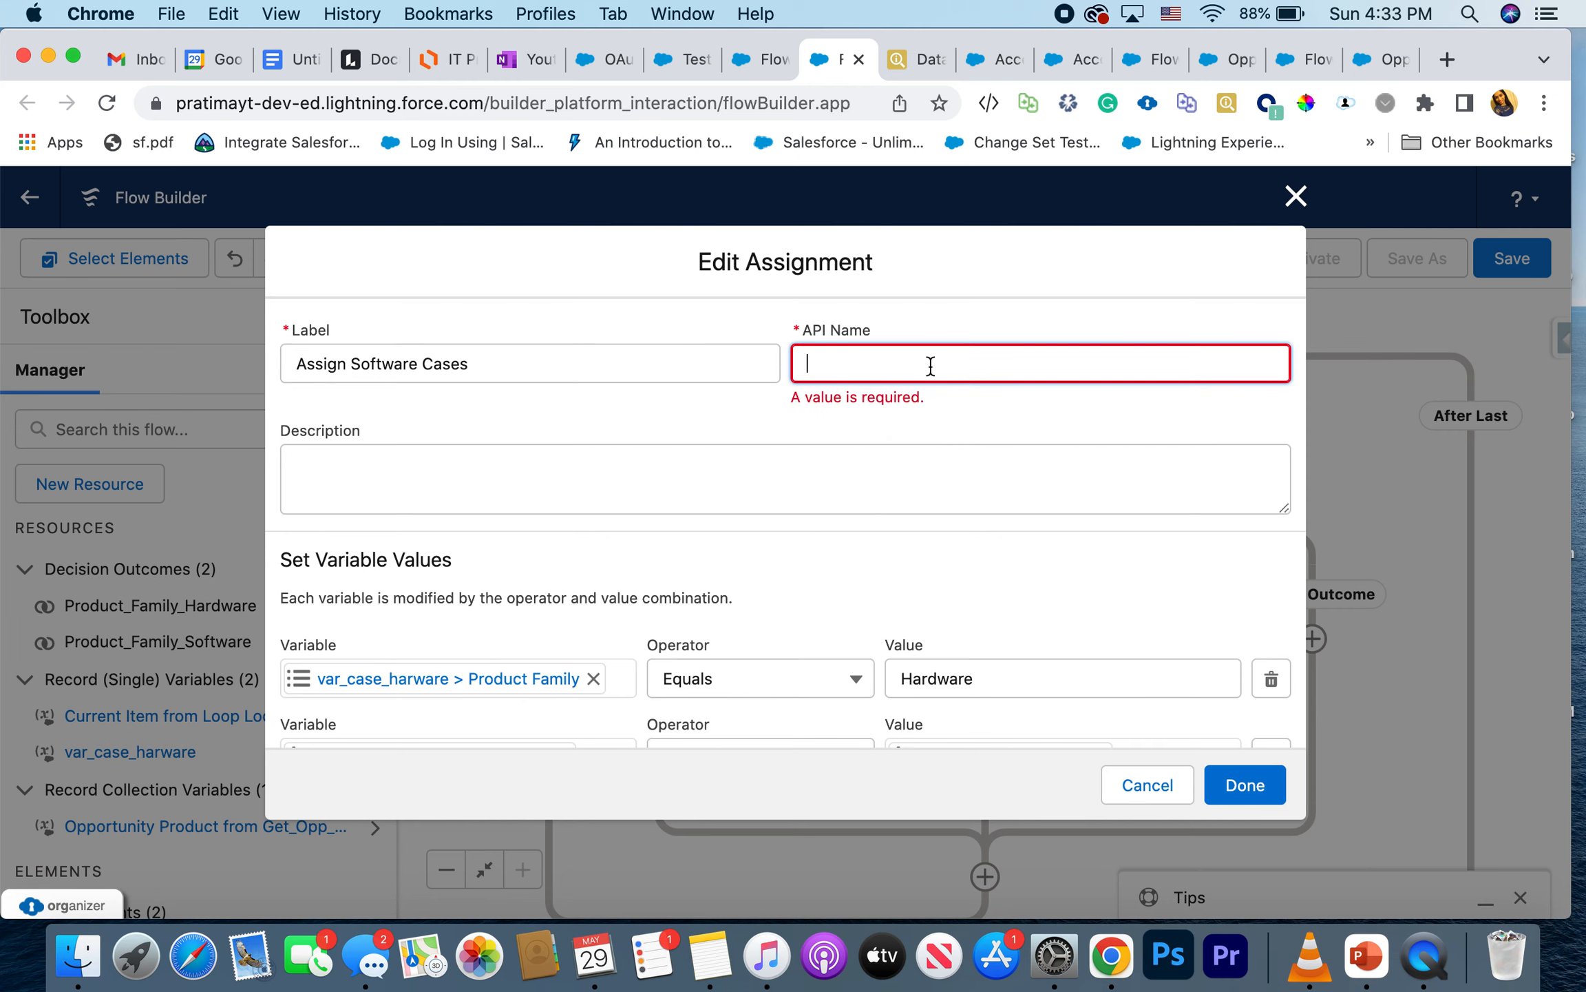
left_click(584, 394)
left_click(508, 377)
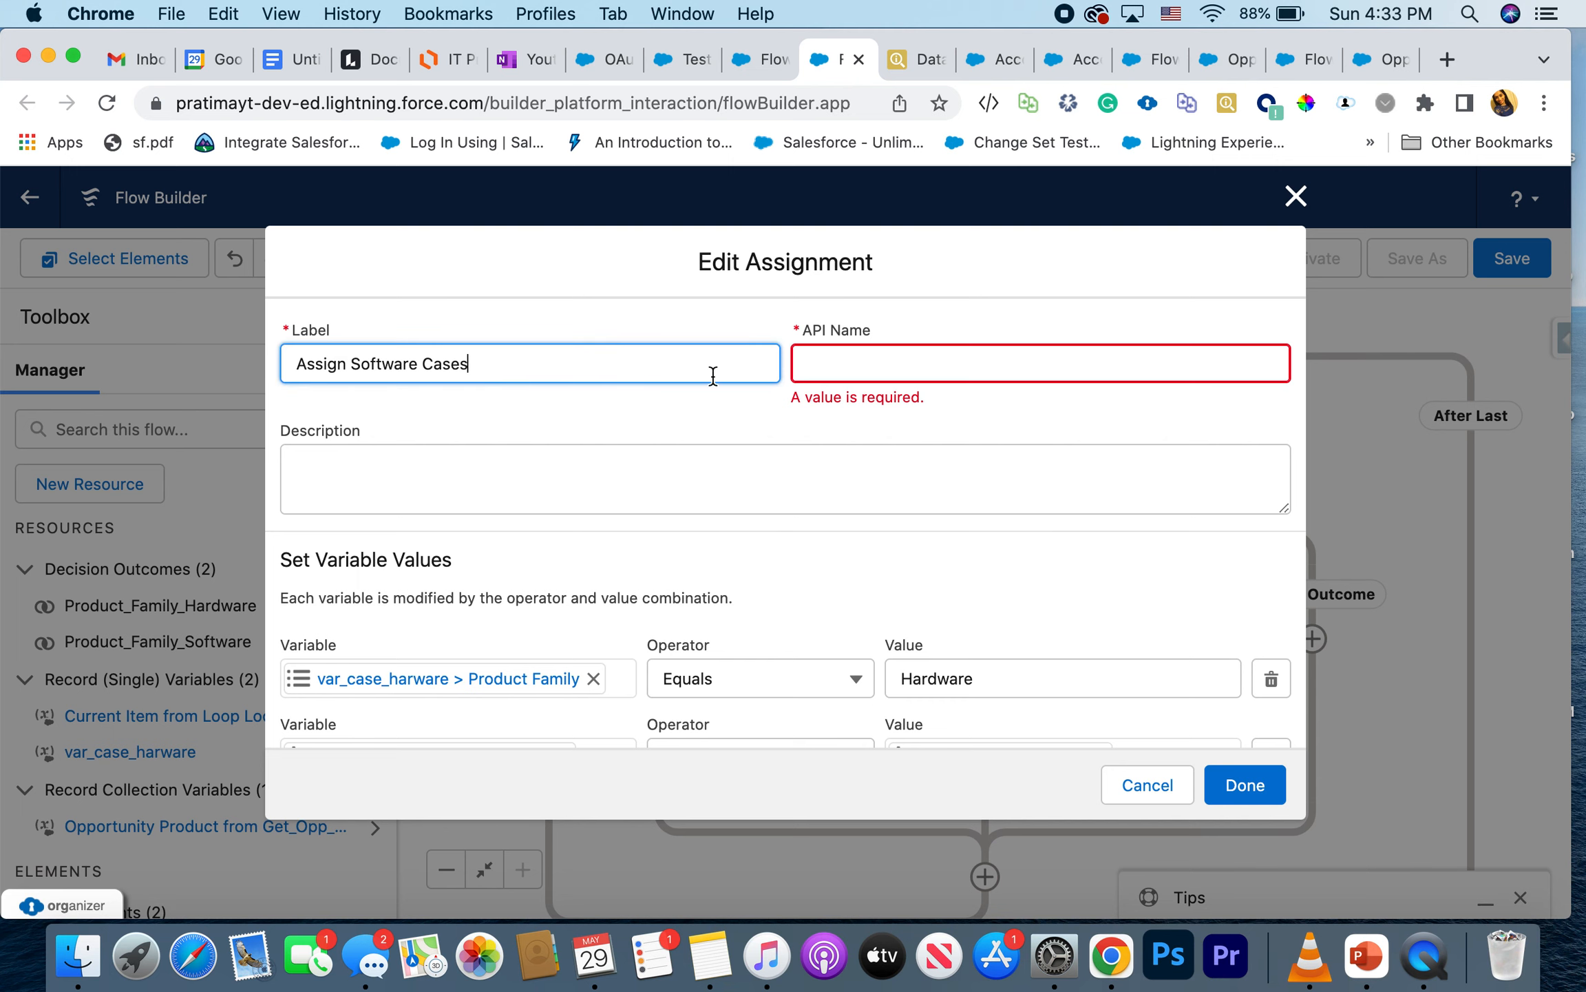
left_click(955, 384)
Step: Clear the first row's Product Family variable and start a new Variable resource there with API name var_case_software
scroll(624, 567, "down", 4)
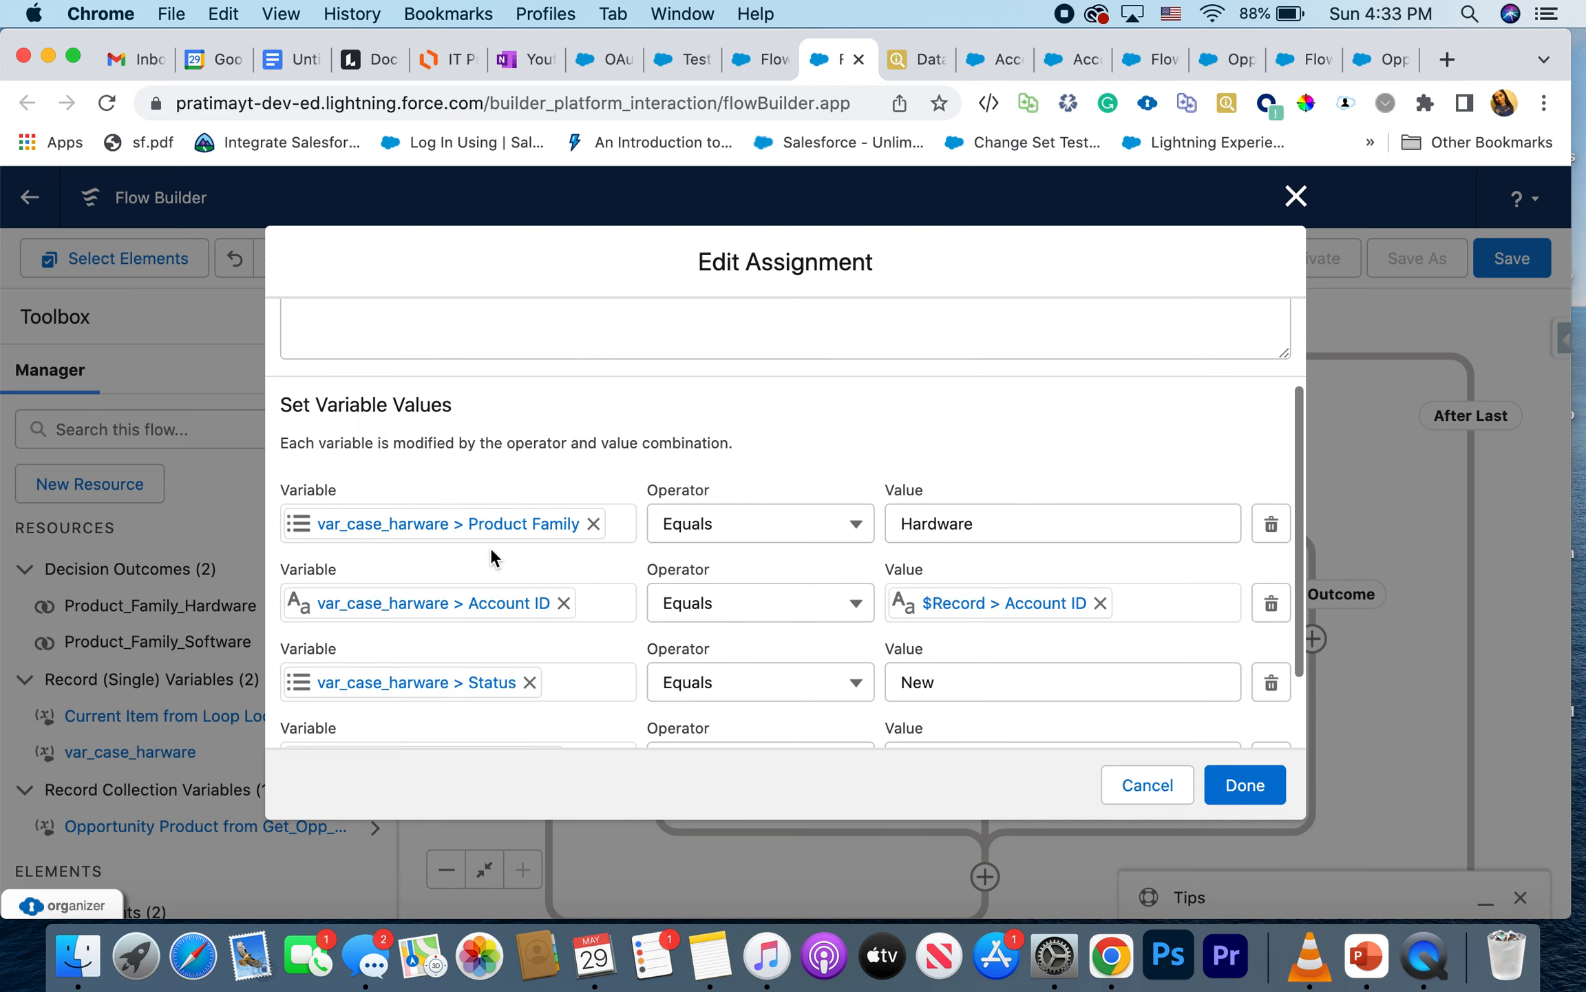
left_click(593, 524)
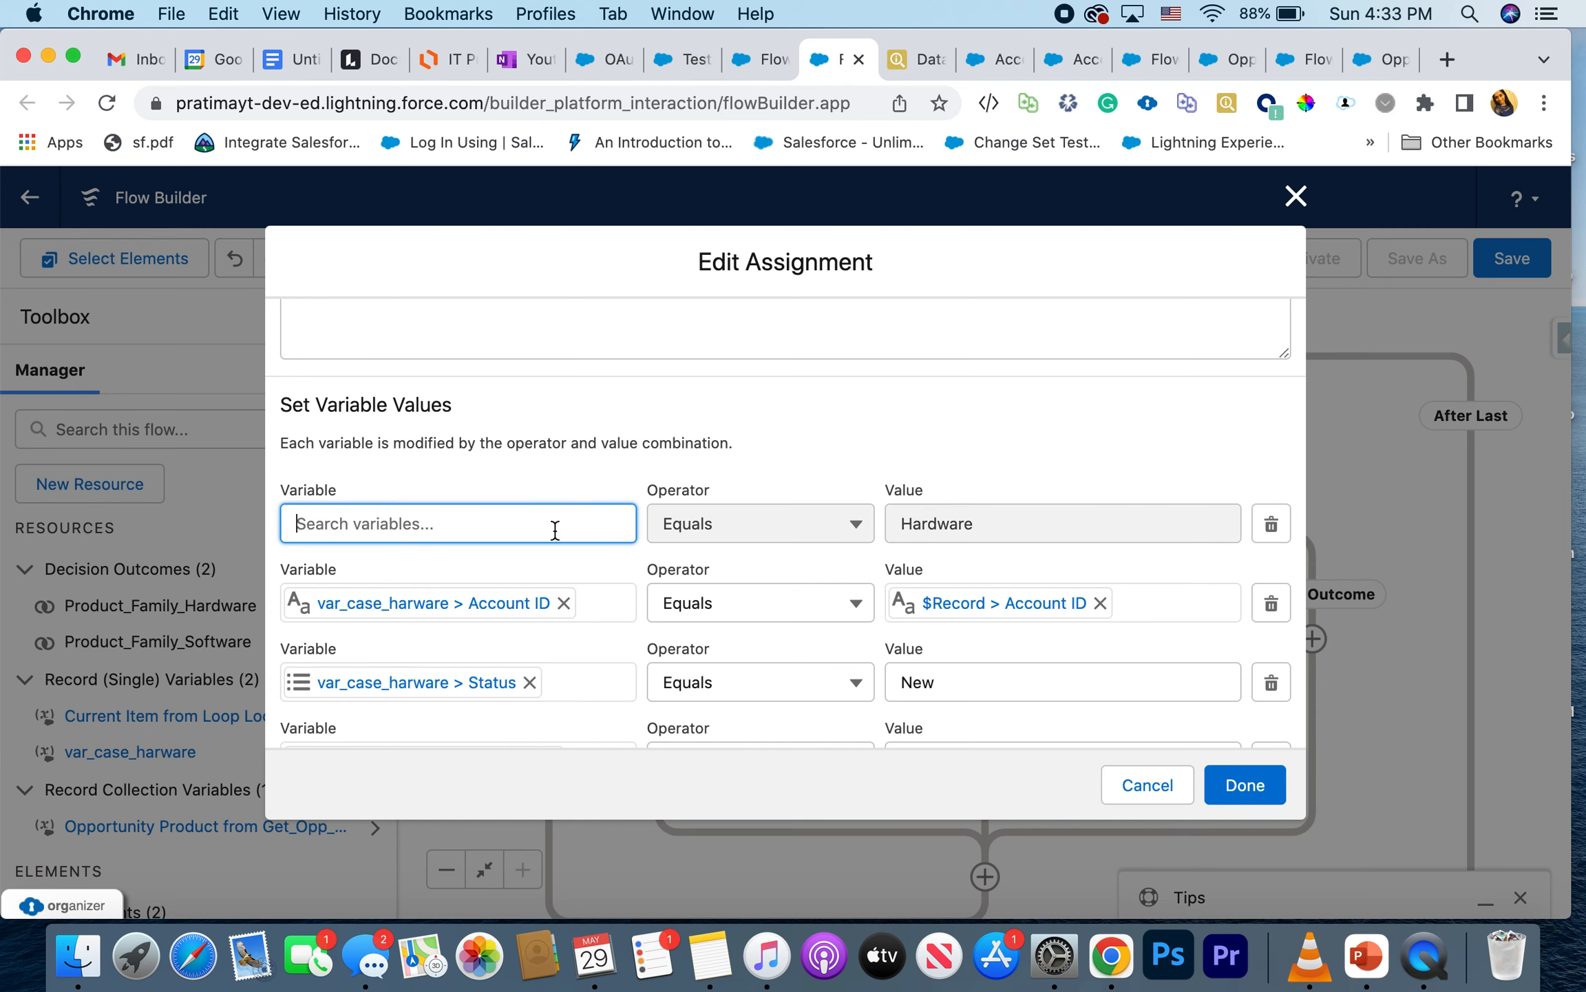
left_click(461, 536)
left_click(455, 580)
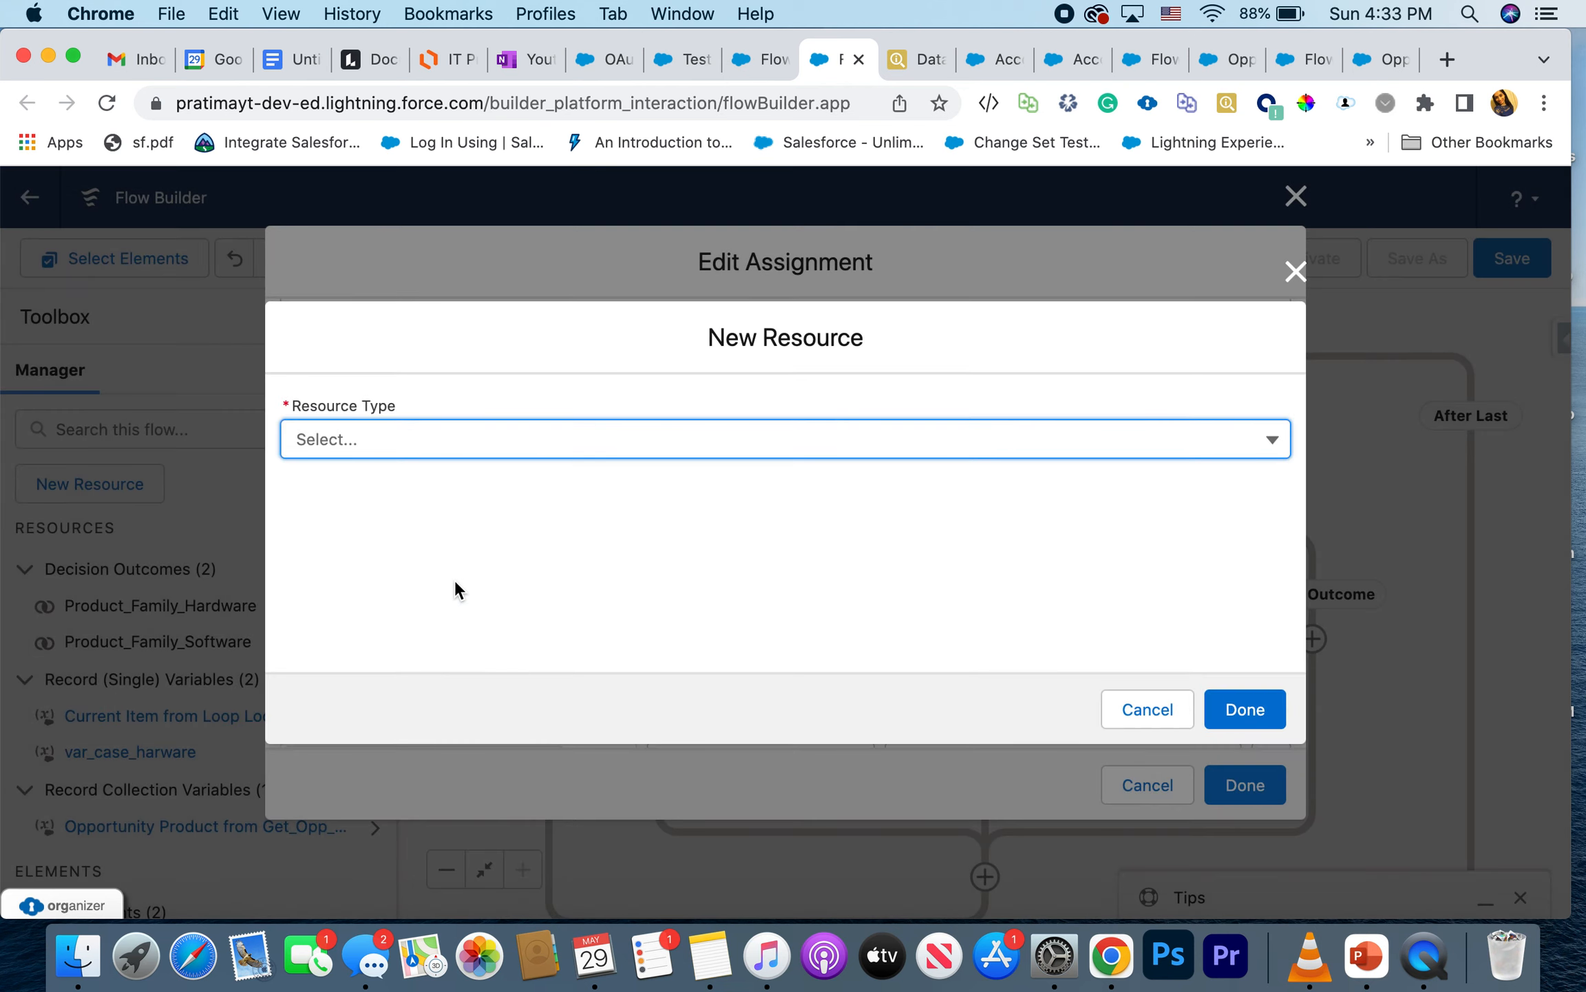
left_click(489, 439)
left_click(478, 487)
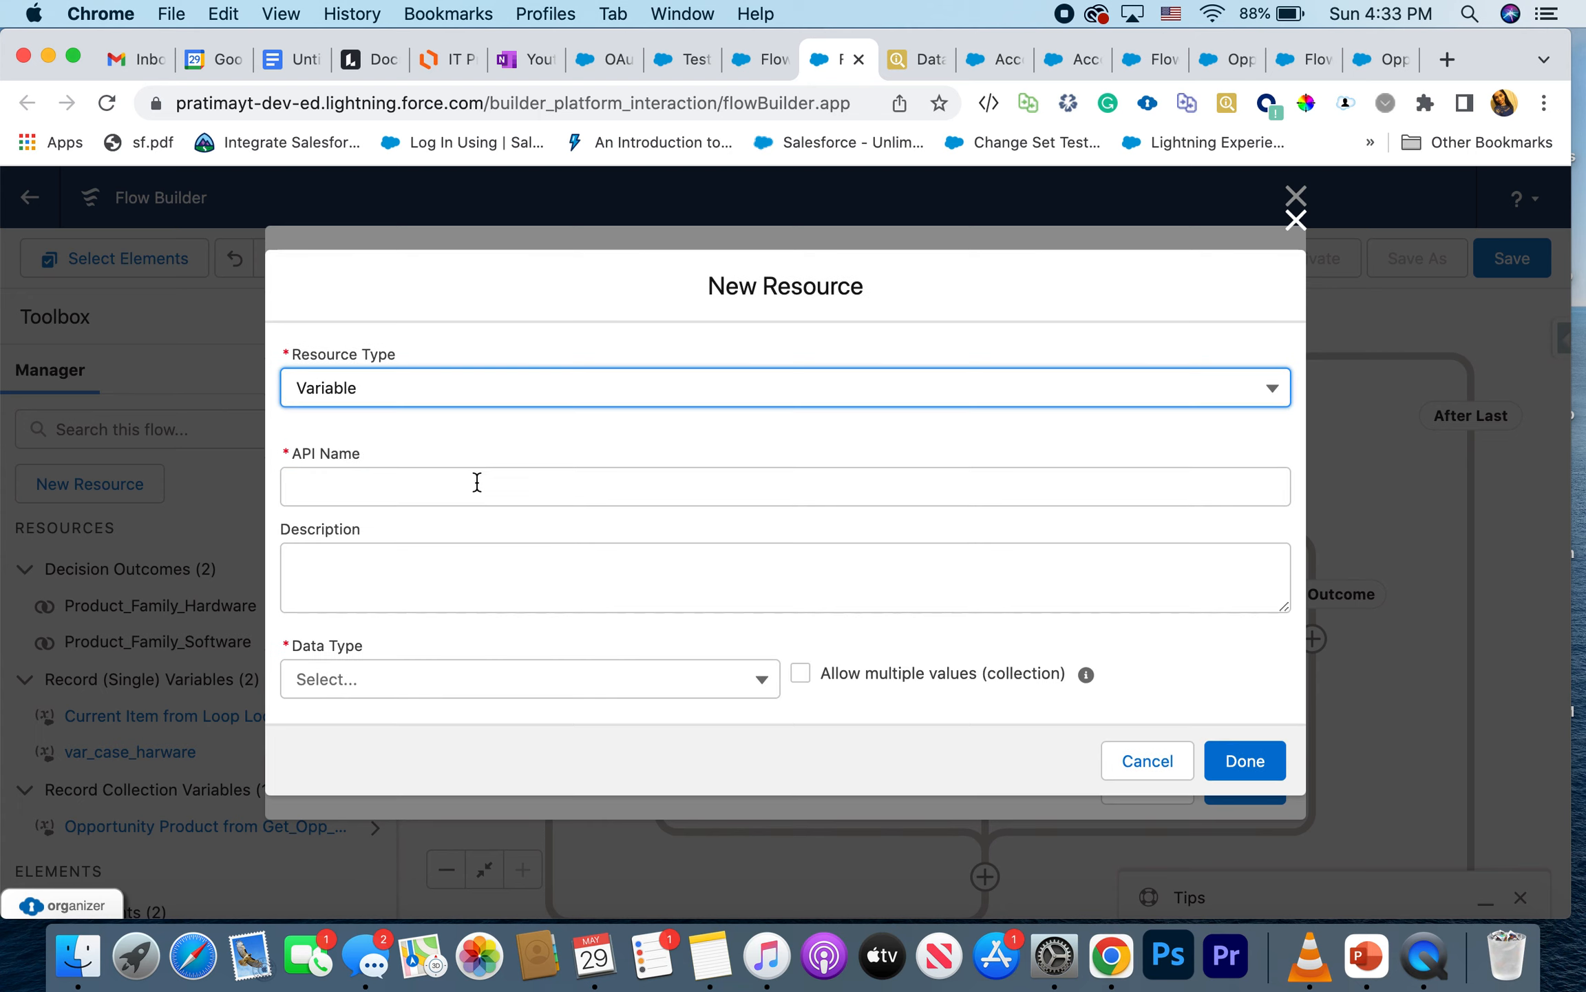
left_click(449, 490)
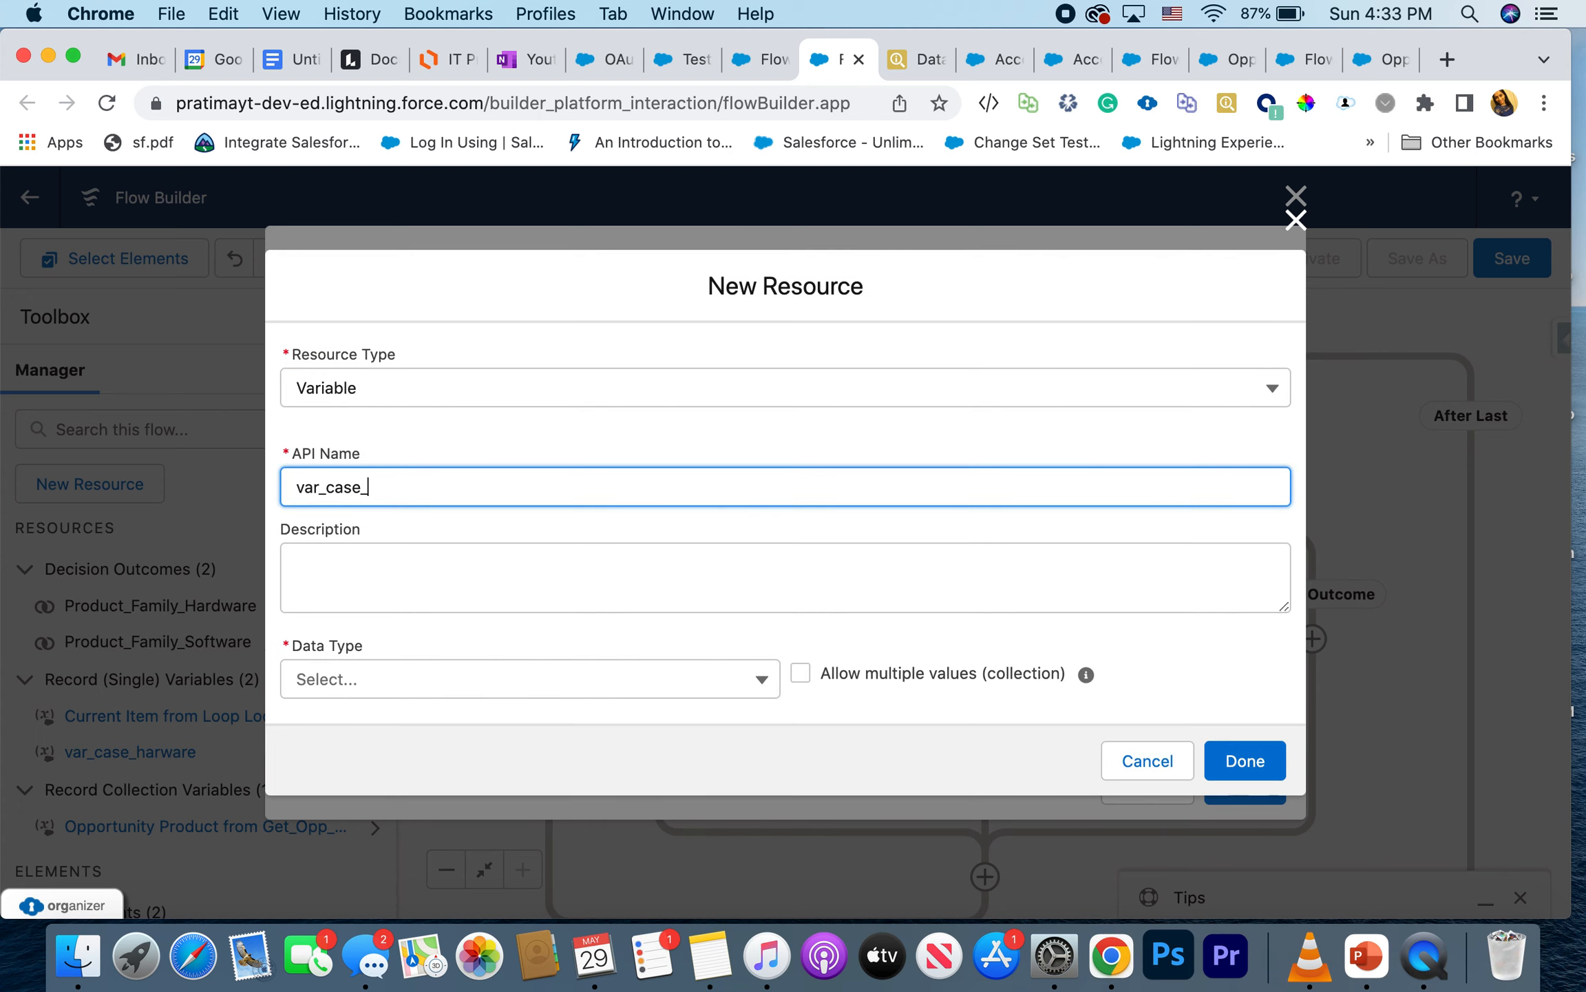
Step: Set the new variable's data type to Record with the Case object and finish creating var_case_software
left_click(445, 676)
left_click(427, 381)
scroll(431, 383, "down", 2)
left_click(385, 617)
type("Case")
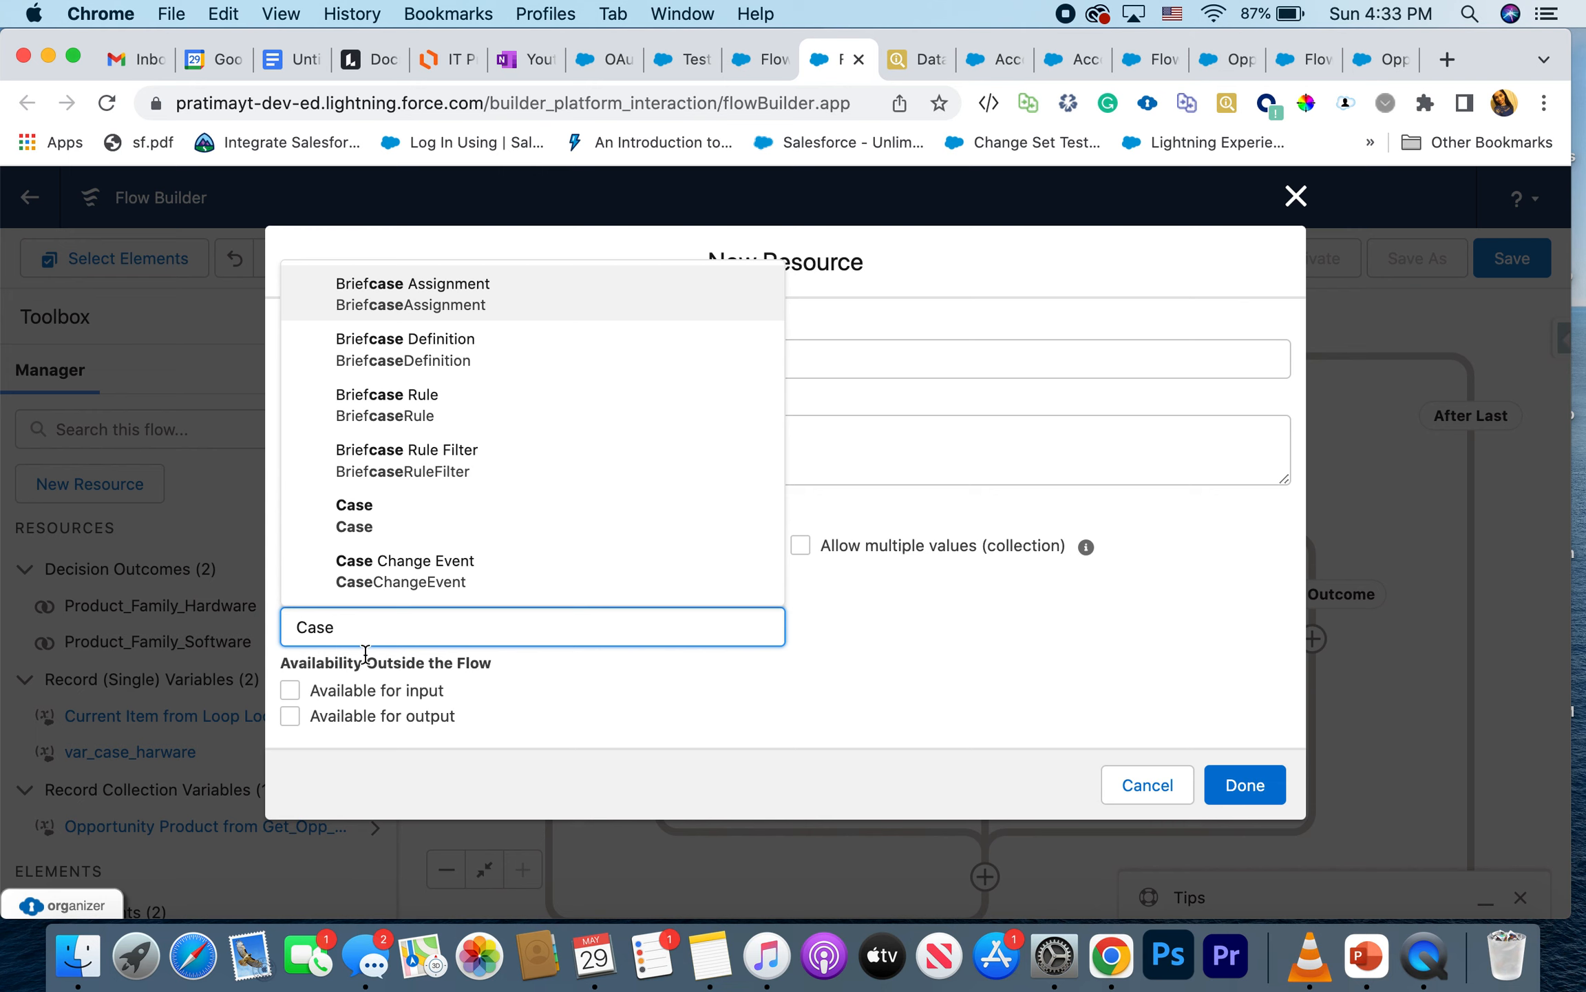
left_click(387, 513)
left_click(805, 678)
left_click(1255, 787)
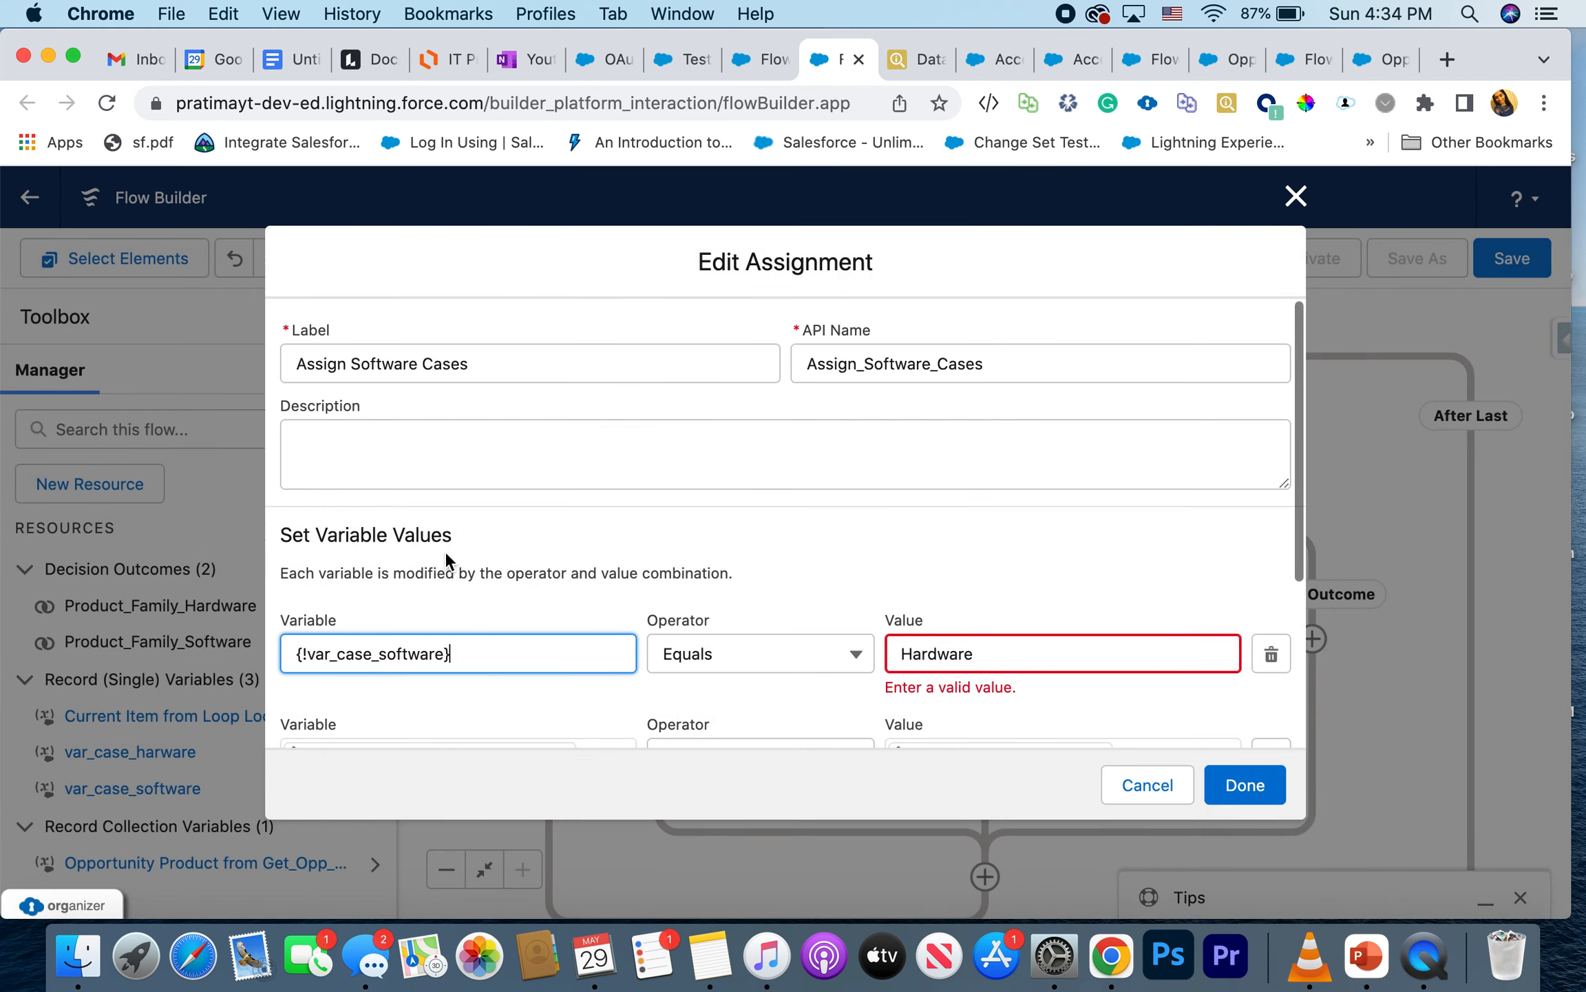
Step: Set the first assignment row's variable to var_case_software > Product Family
scroll(461, 645, "down", 4)
left_click(442, 399)
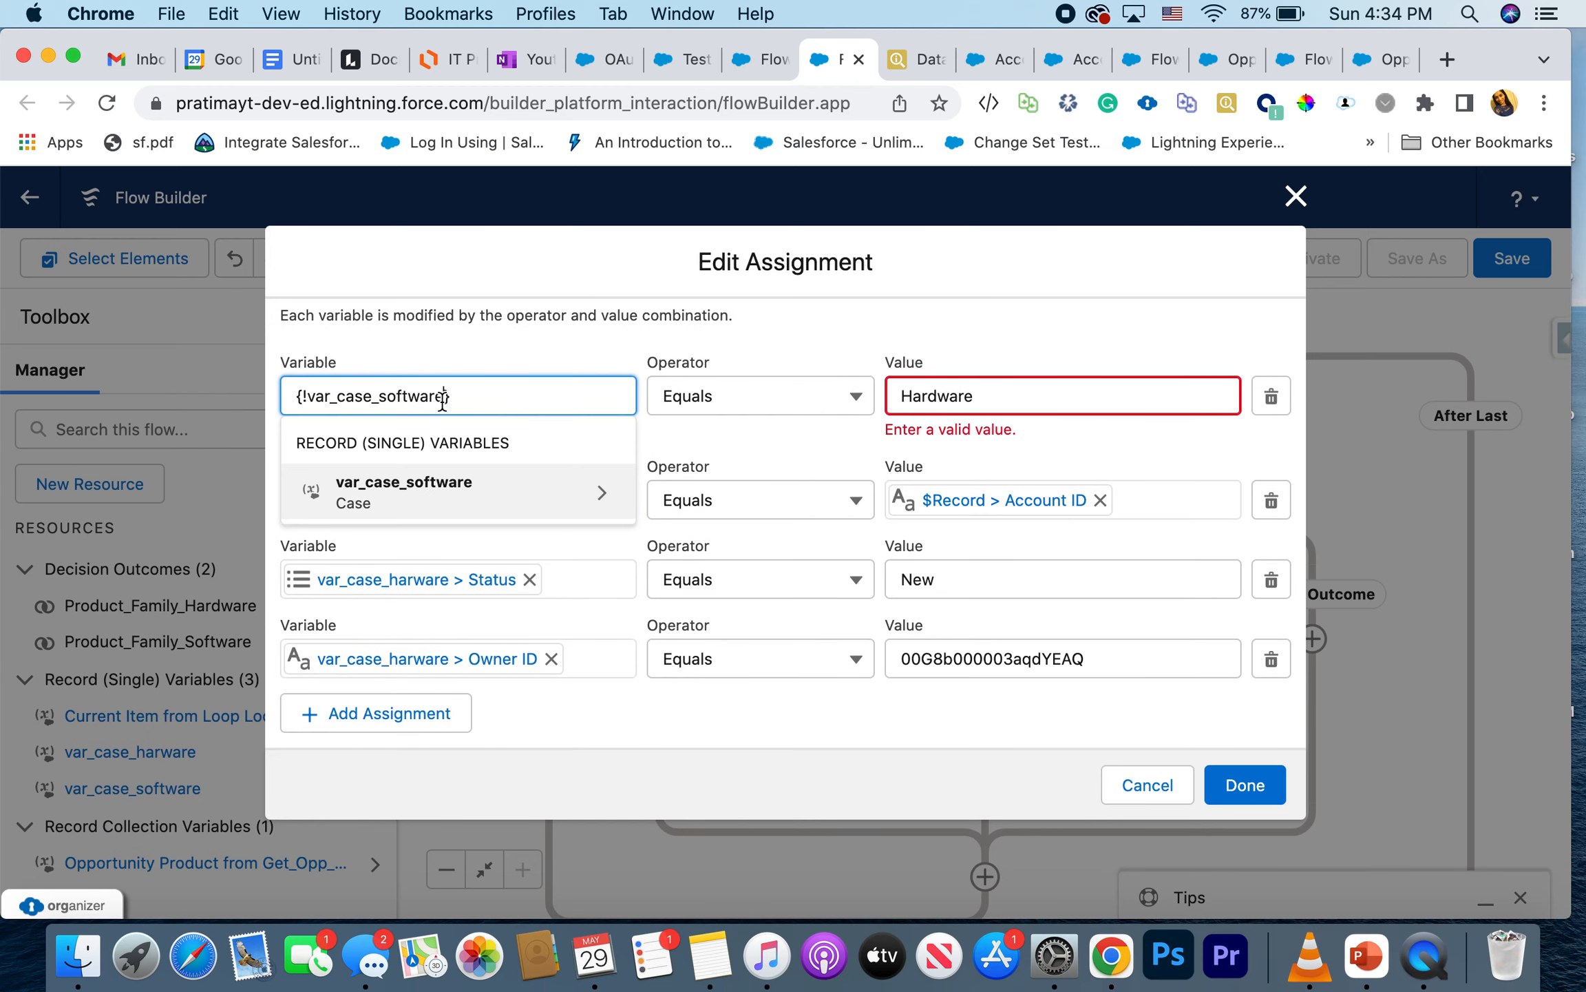
left_click(444, 491)
type("porod")
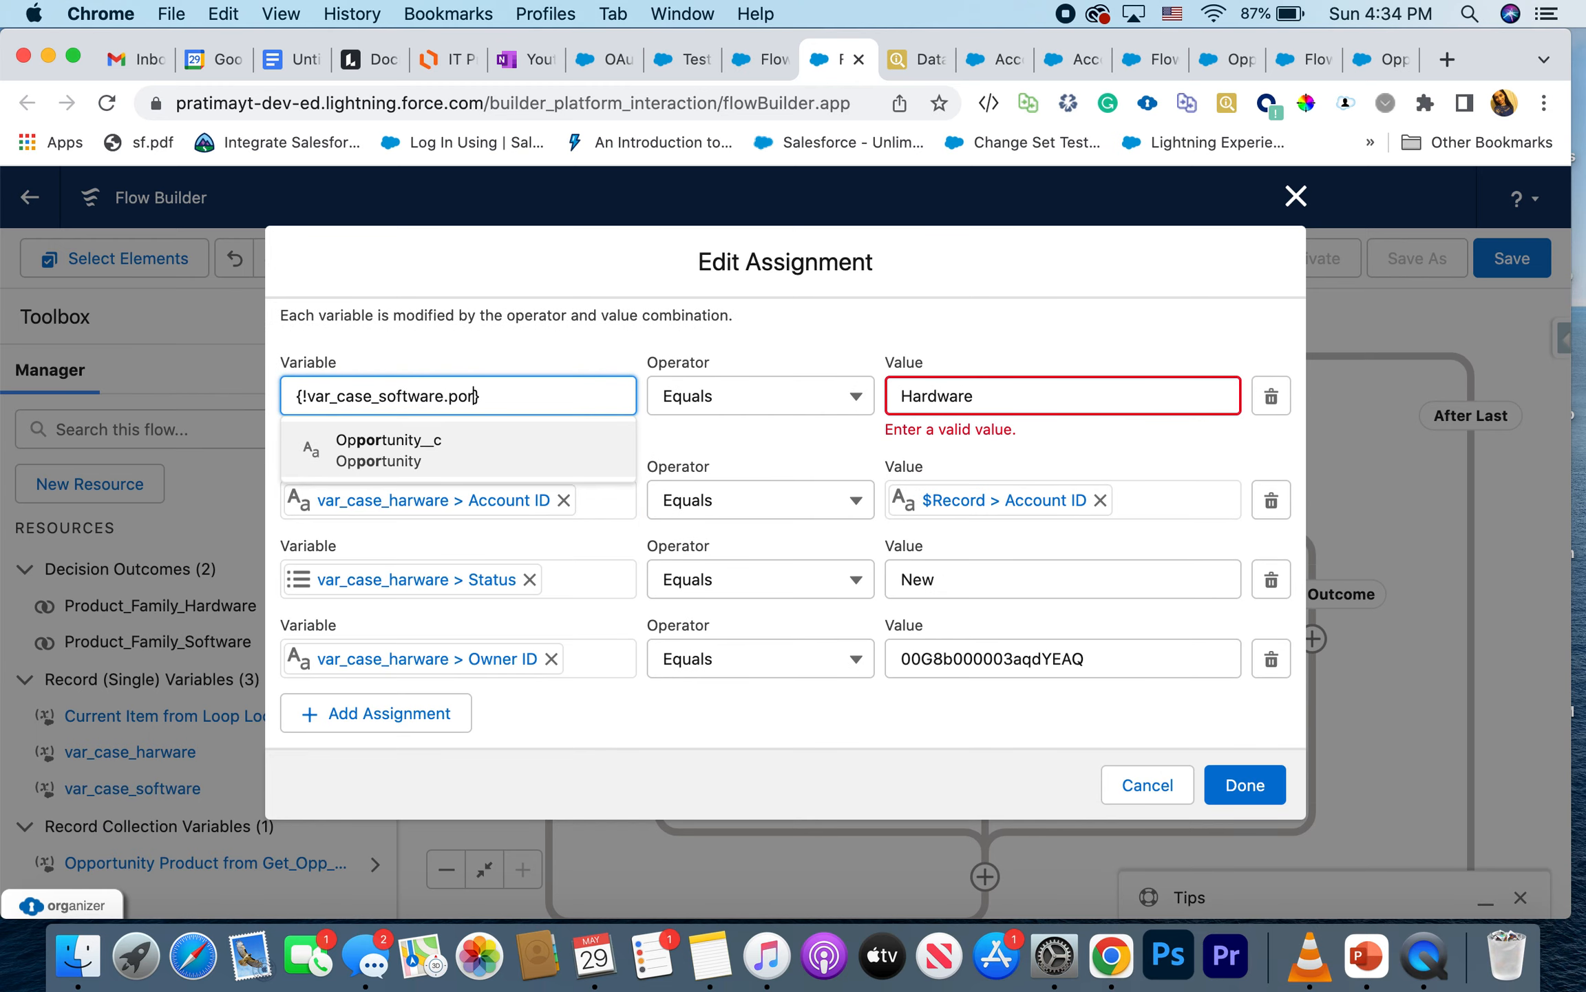
key("BackSpace")
key("BackSpace")
key("BackSpace")
key("BackSpace")
type("ro")
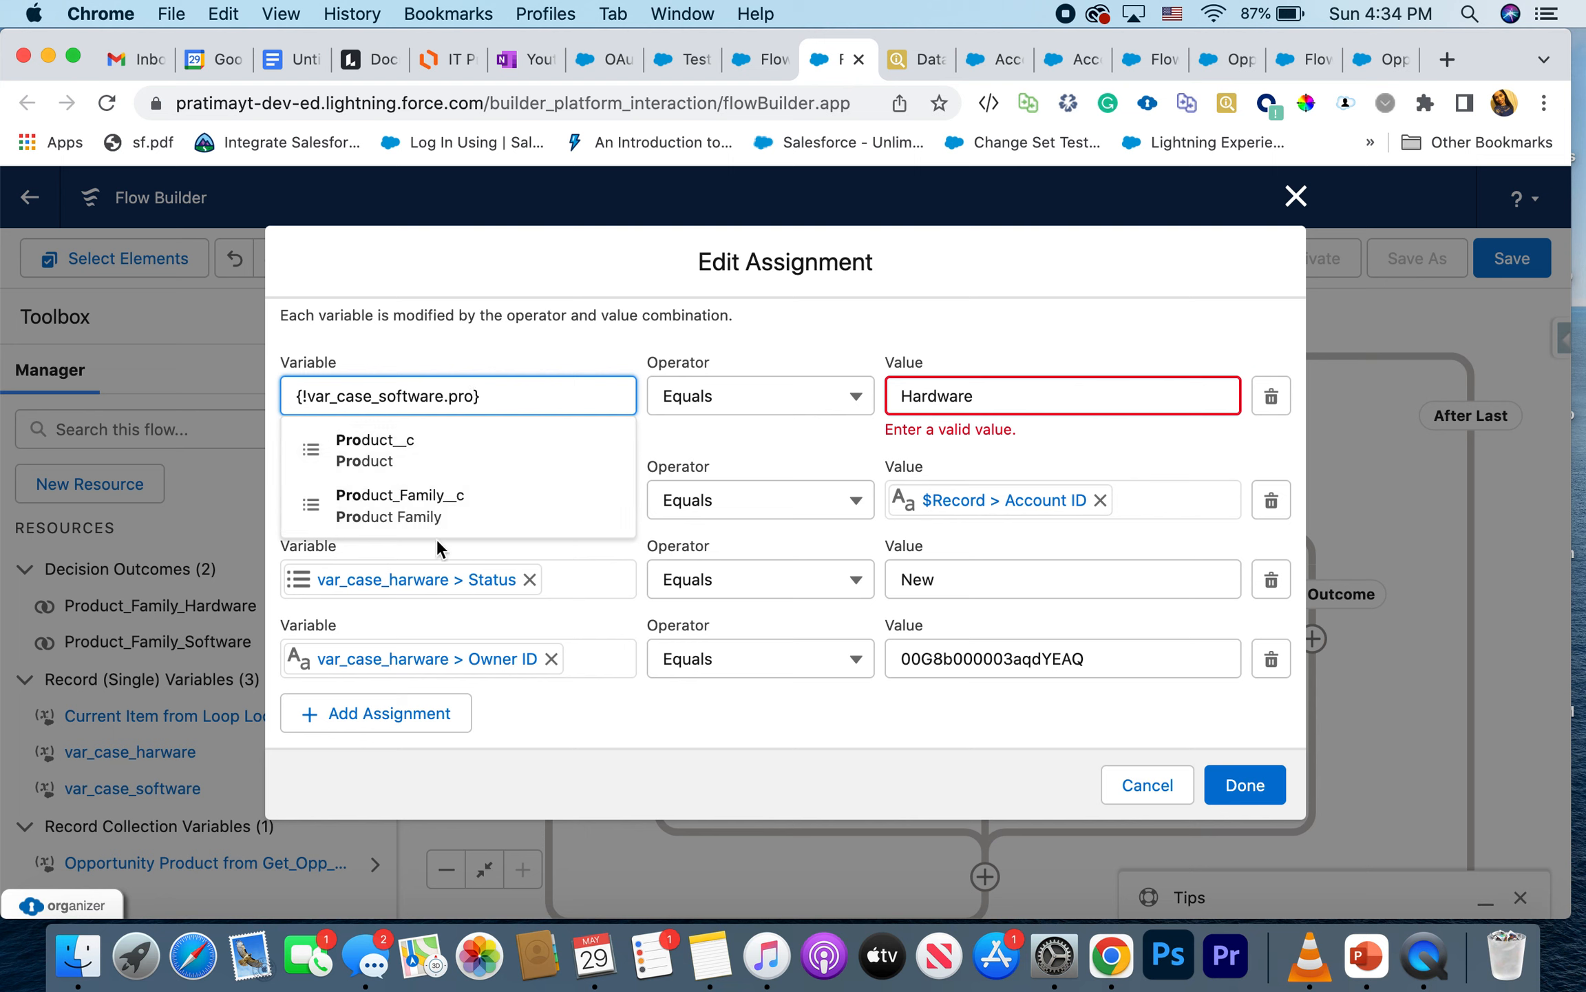
left_click(441, 517)
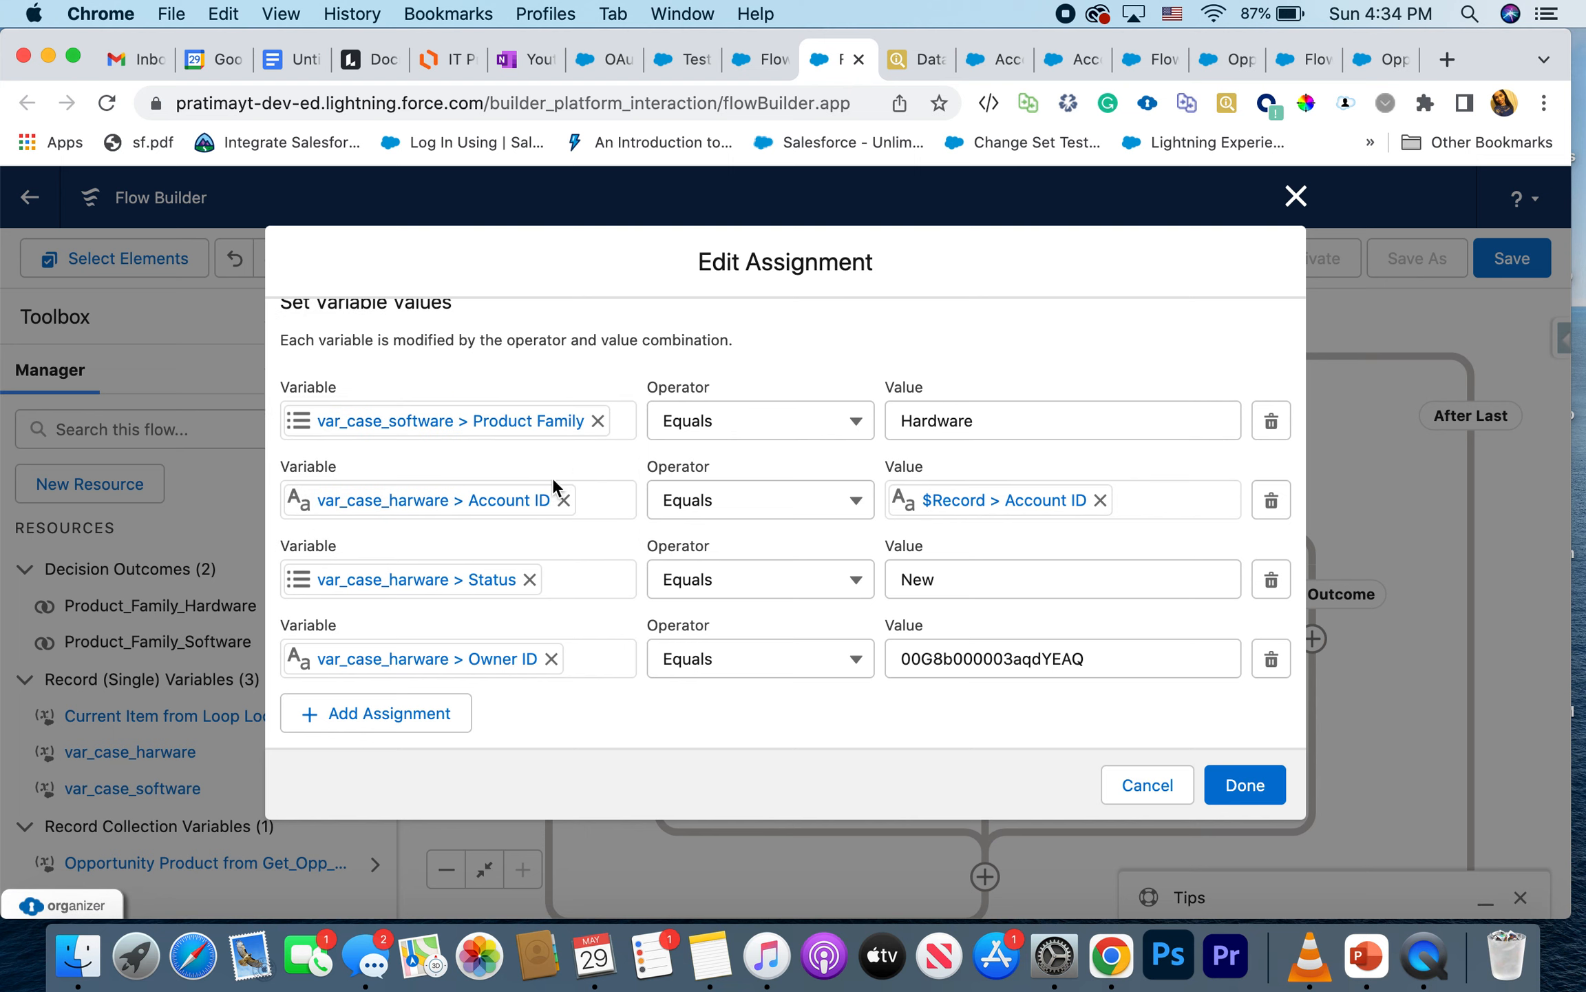
Step: Change the second assignment row's variable to var_case_software > Account ID
left_click(440, 507)
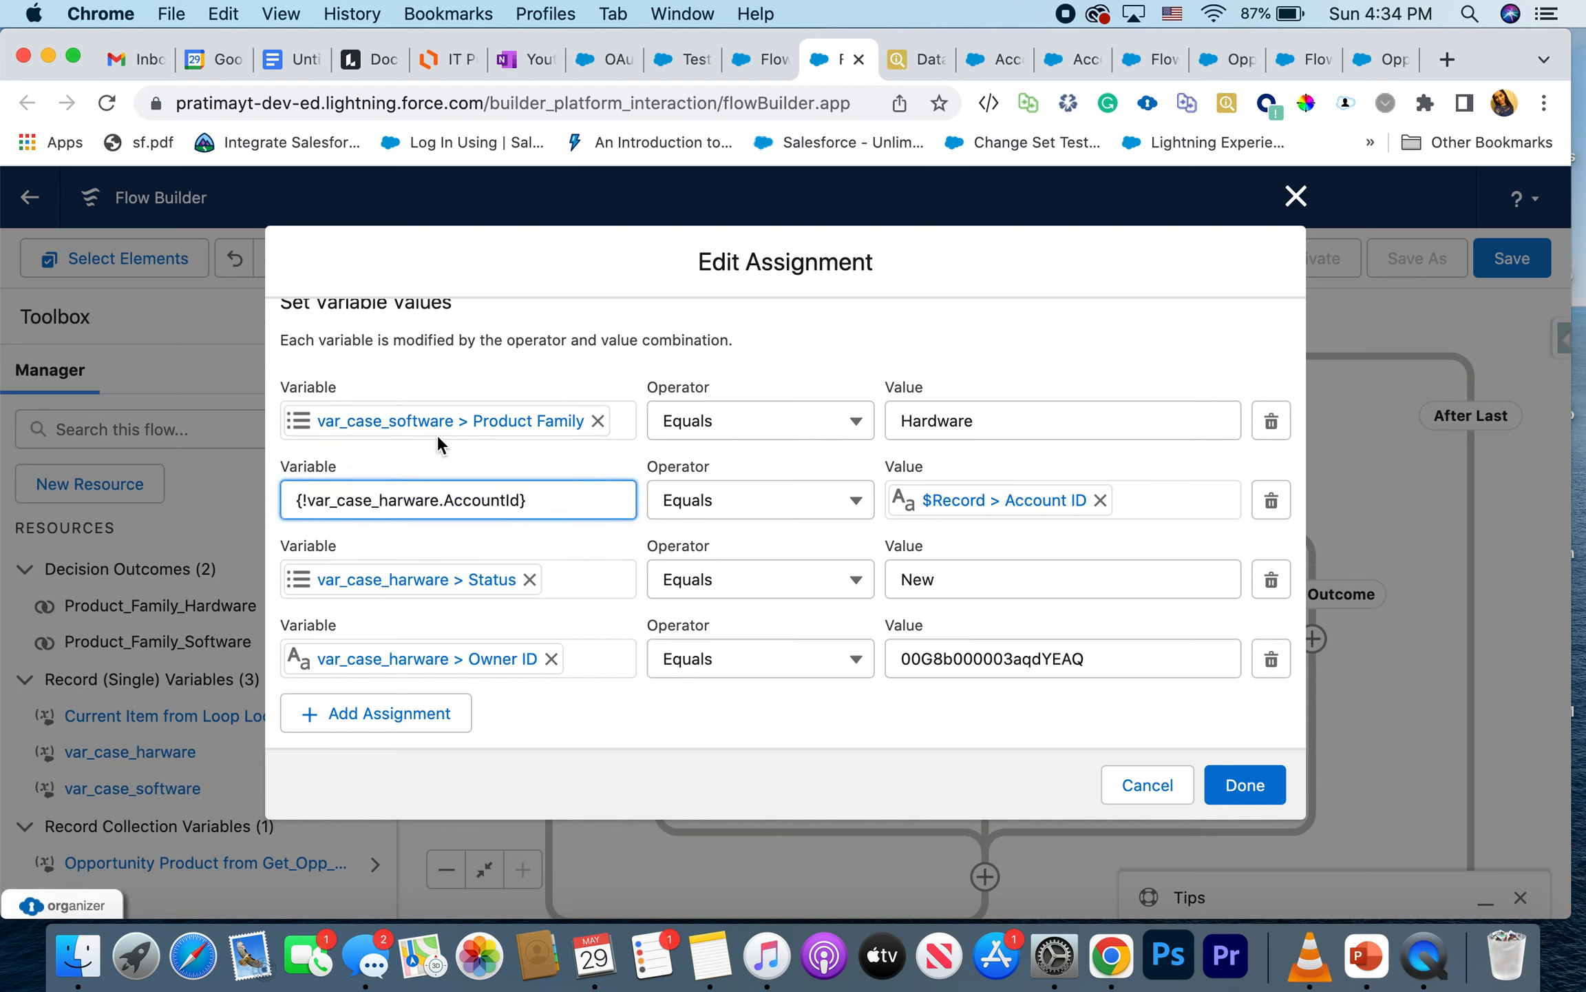
left_click_drag(440, 500, 375, 500)
type("software")
left_click(438, 474)
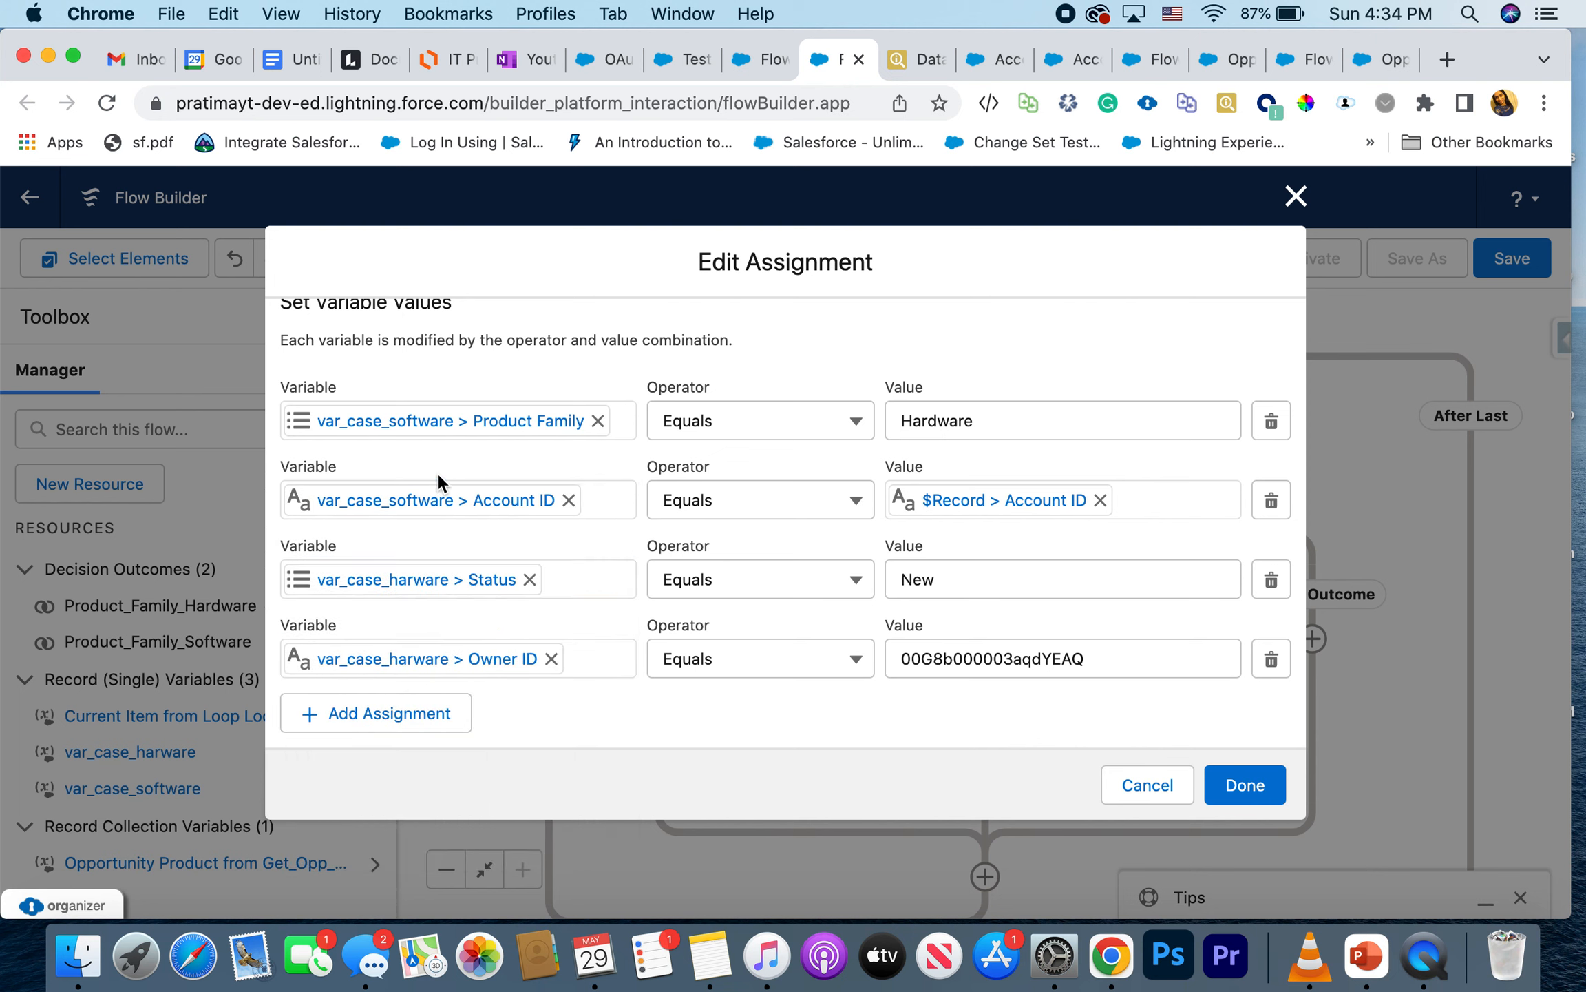
Step: Clear the second assignment row's variable and reselect var_case_software > Account ID
left_click(569, 499)
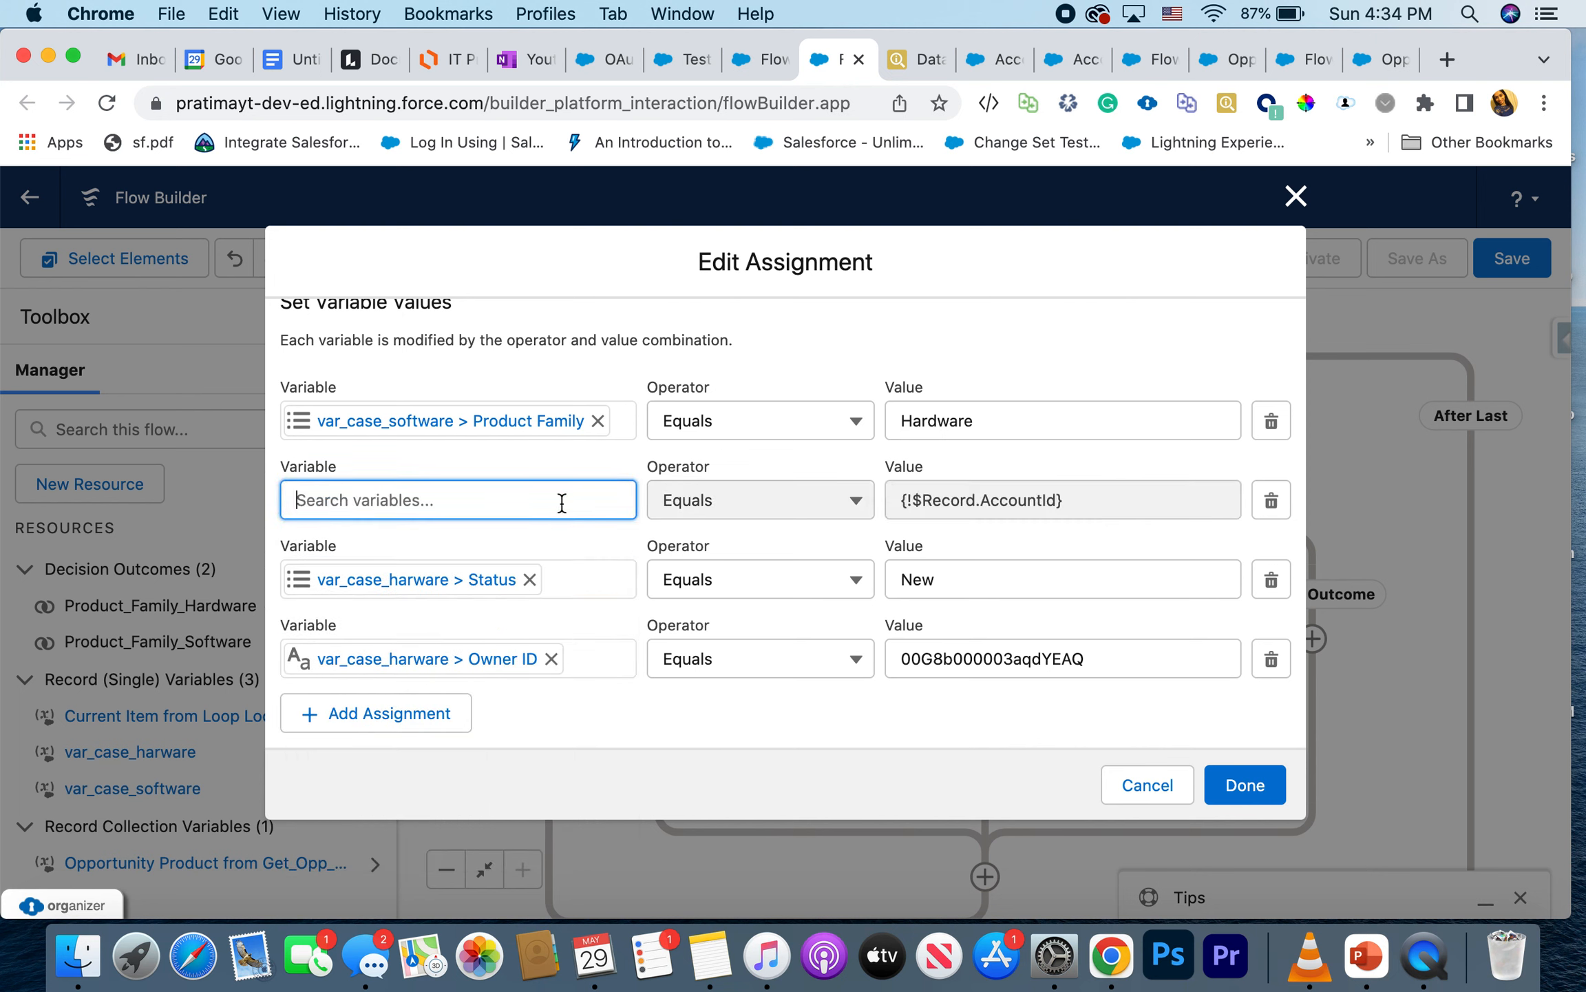
type("var")
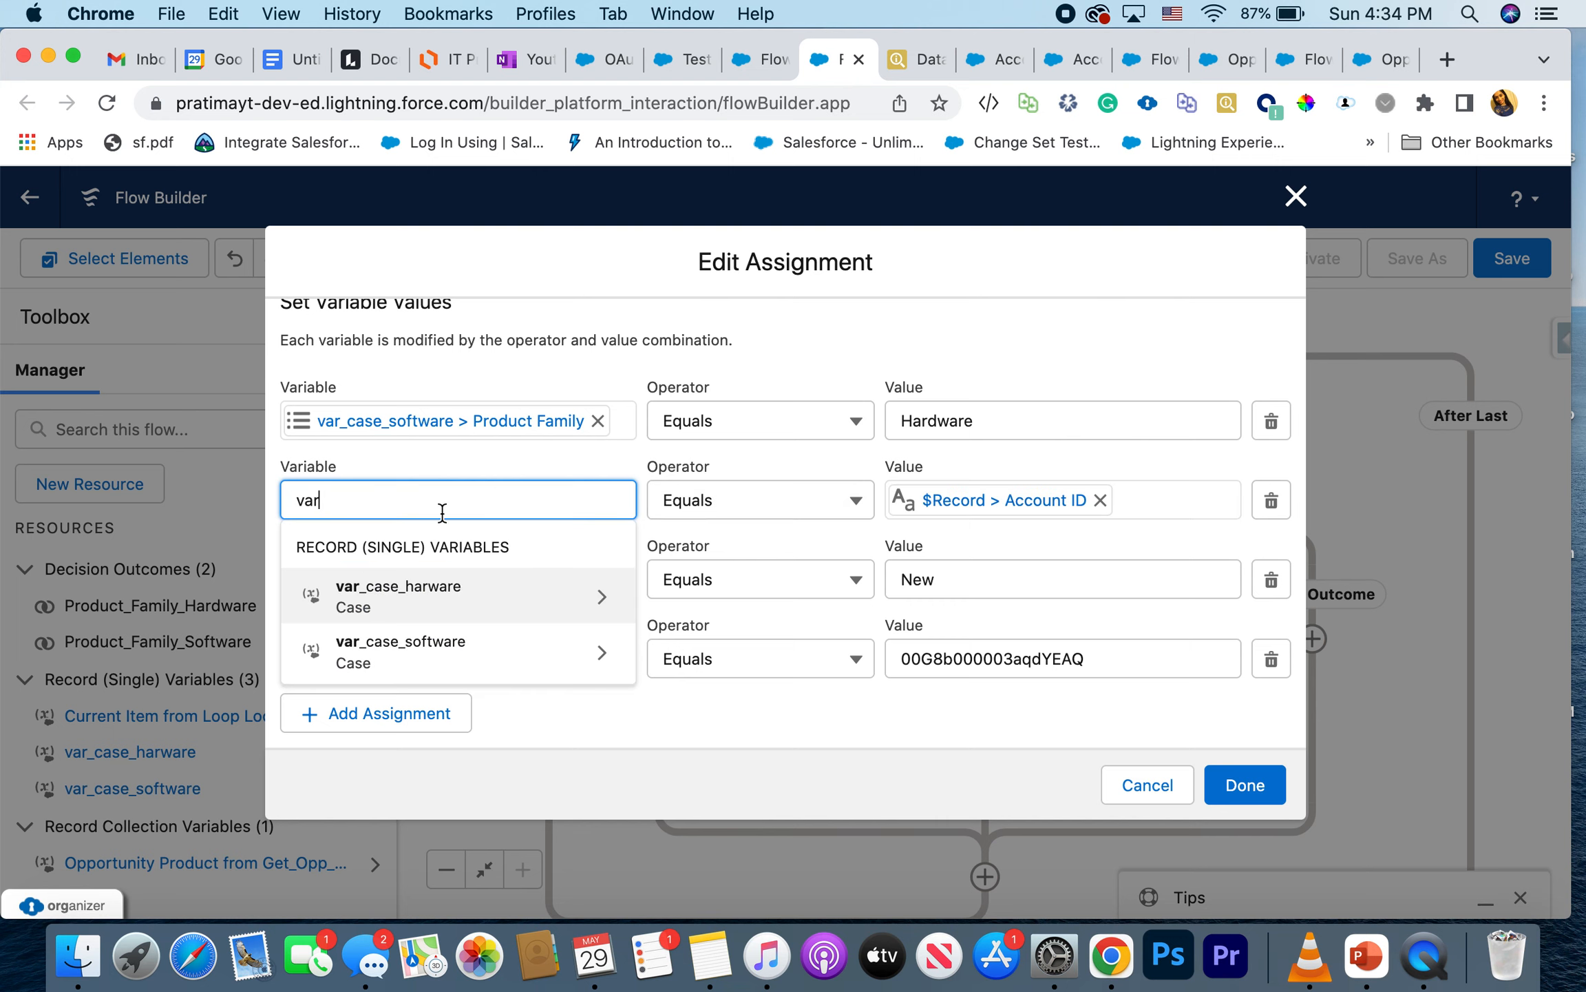
left_click(428, 646)
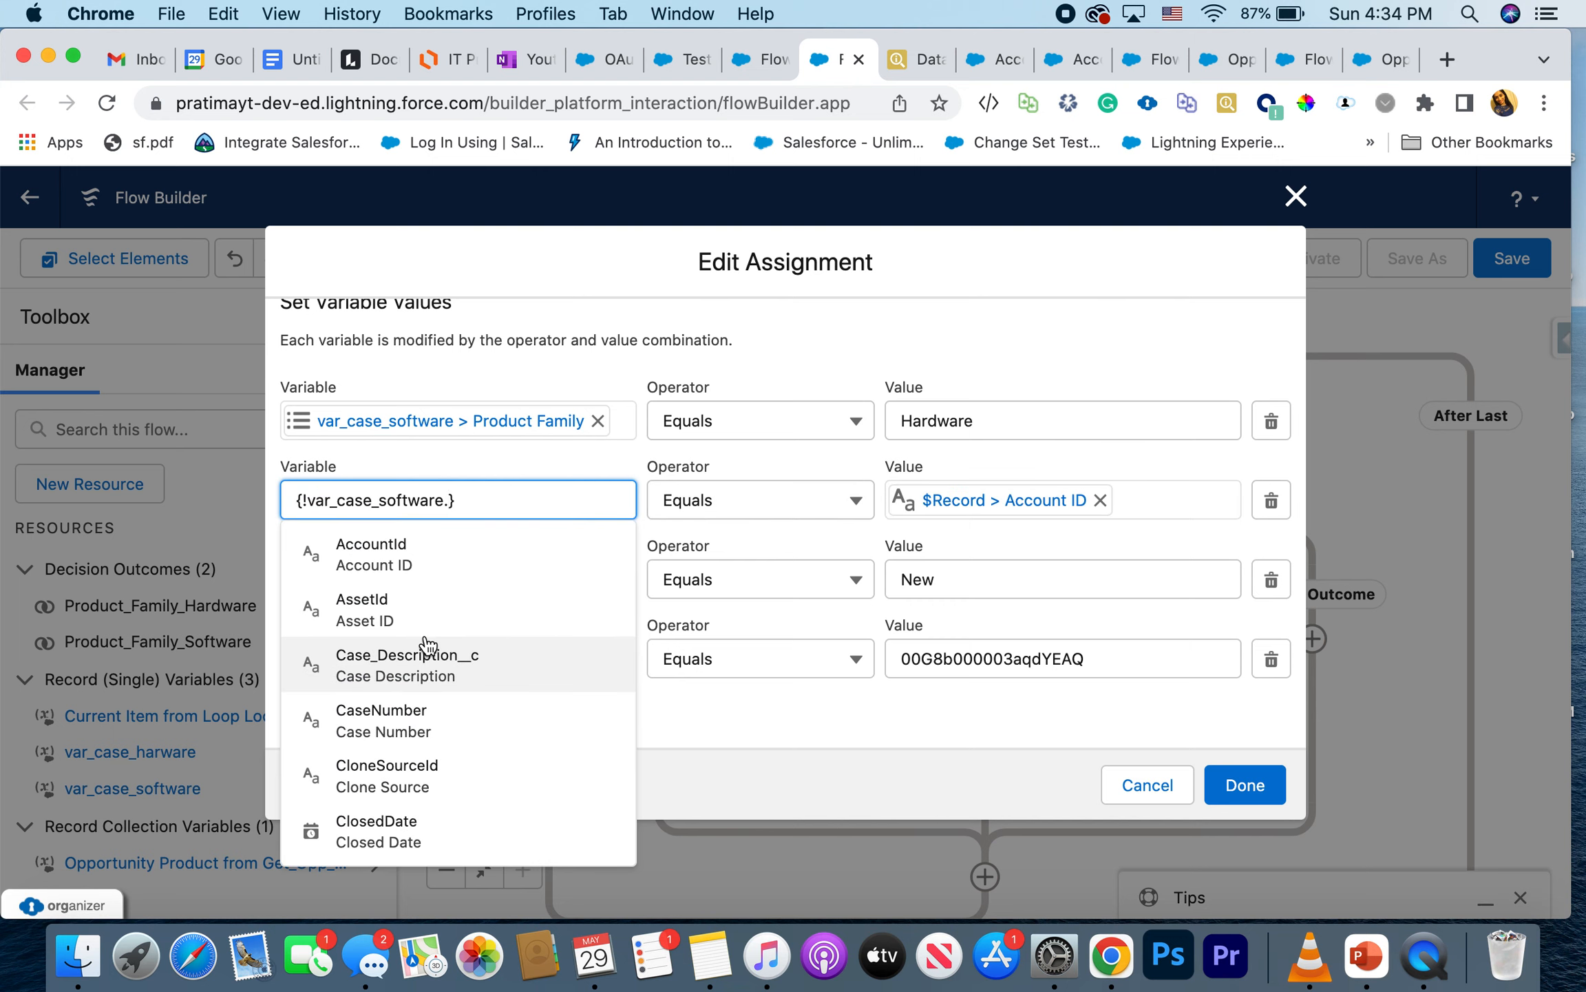
type("acc")
left_click(437, 559)
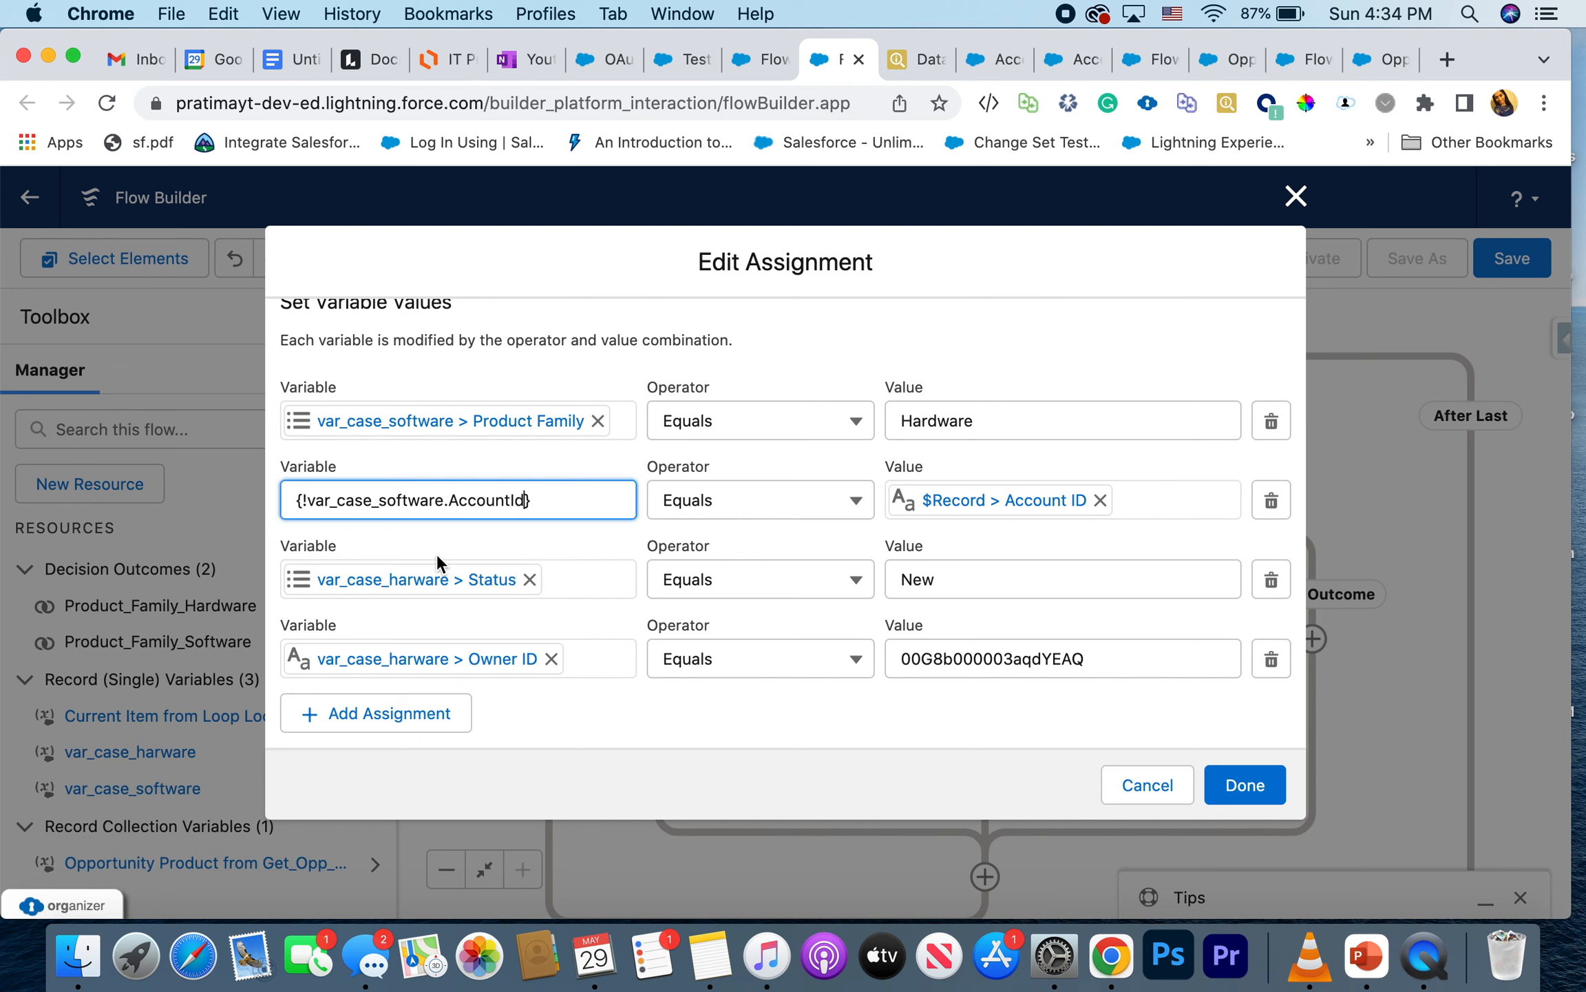
Step: Change the third assignment row's variable to var_case_software > Status
left_click(503, 582)
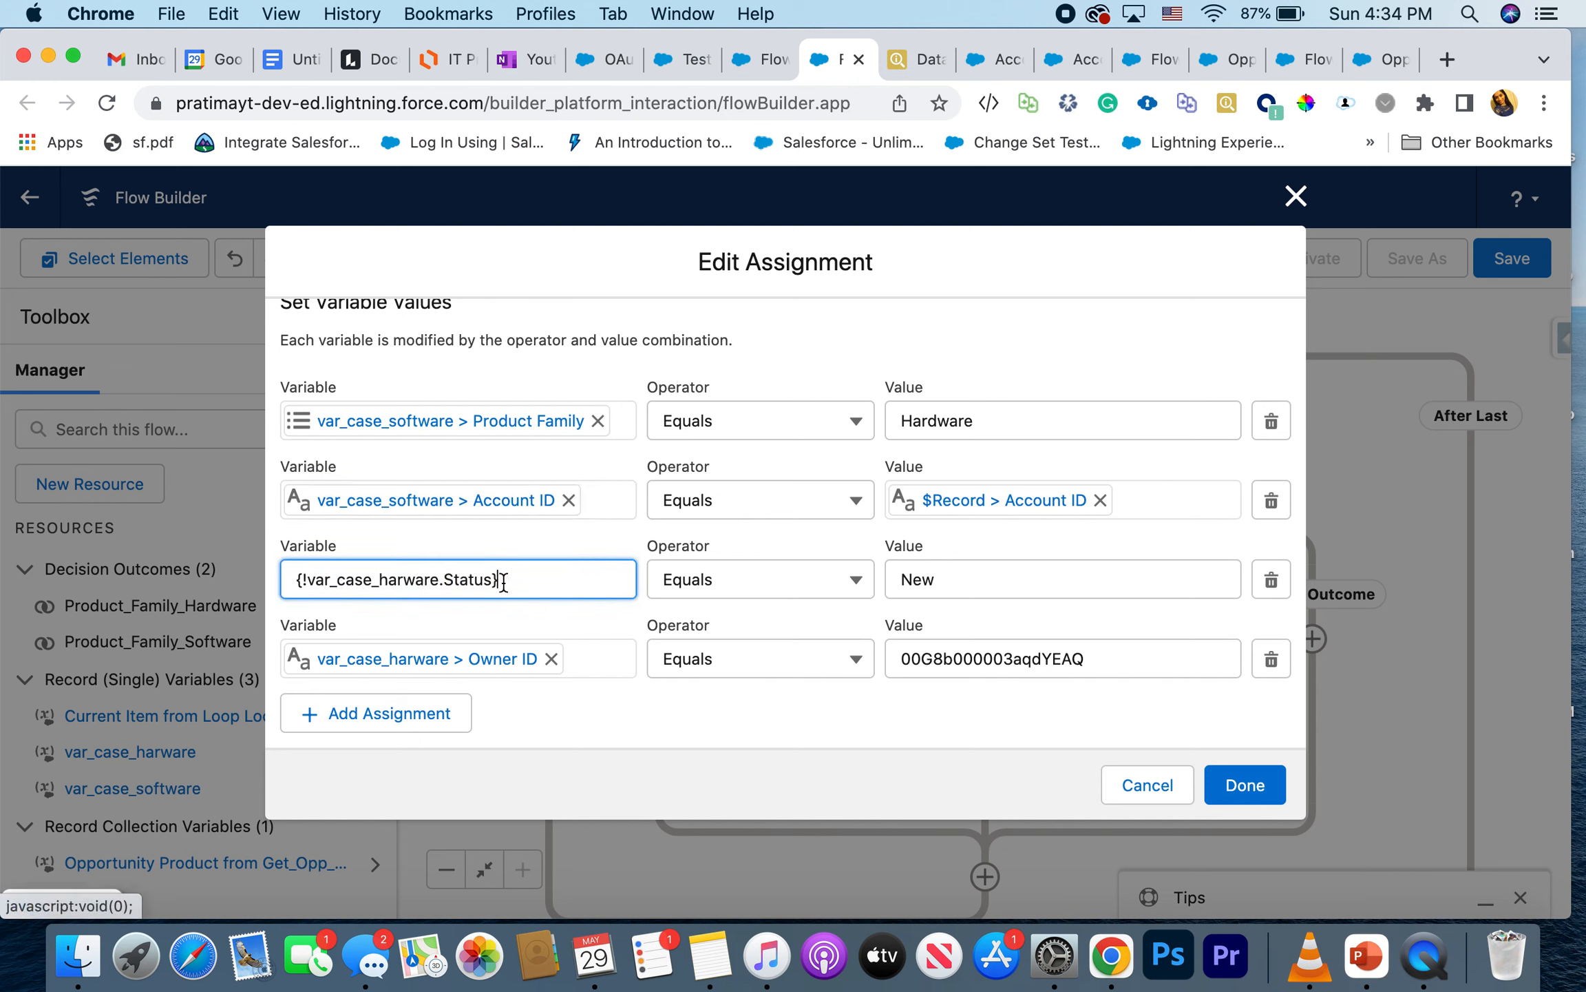
double_click(428, 581)
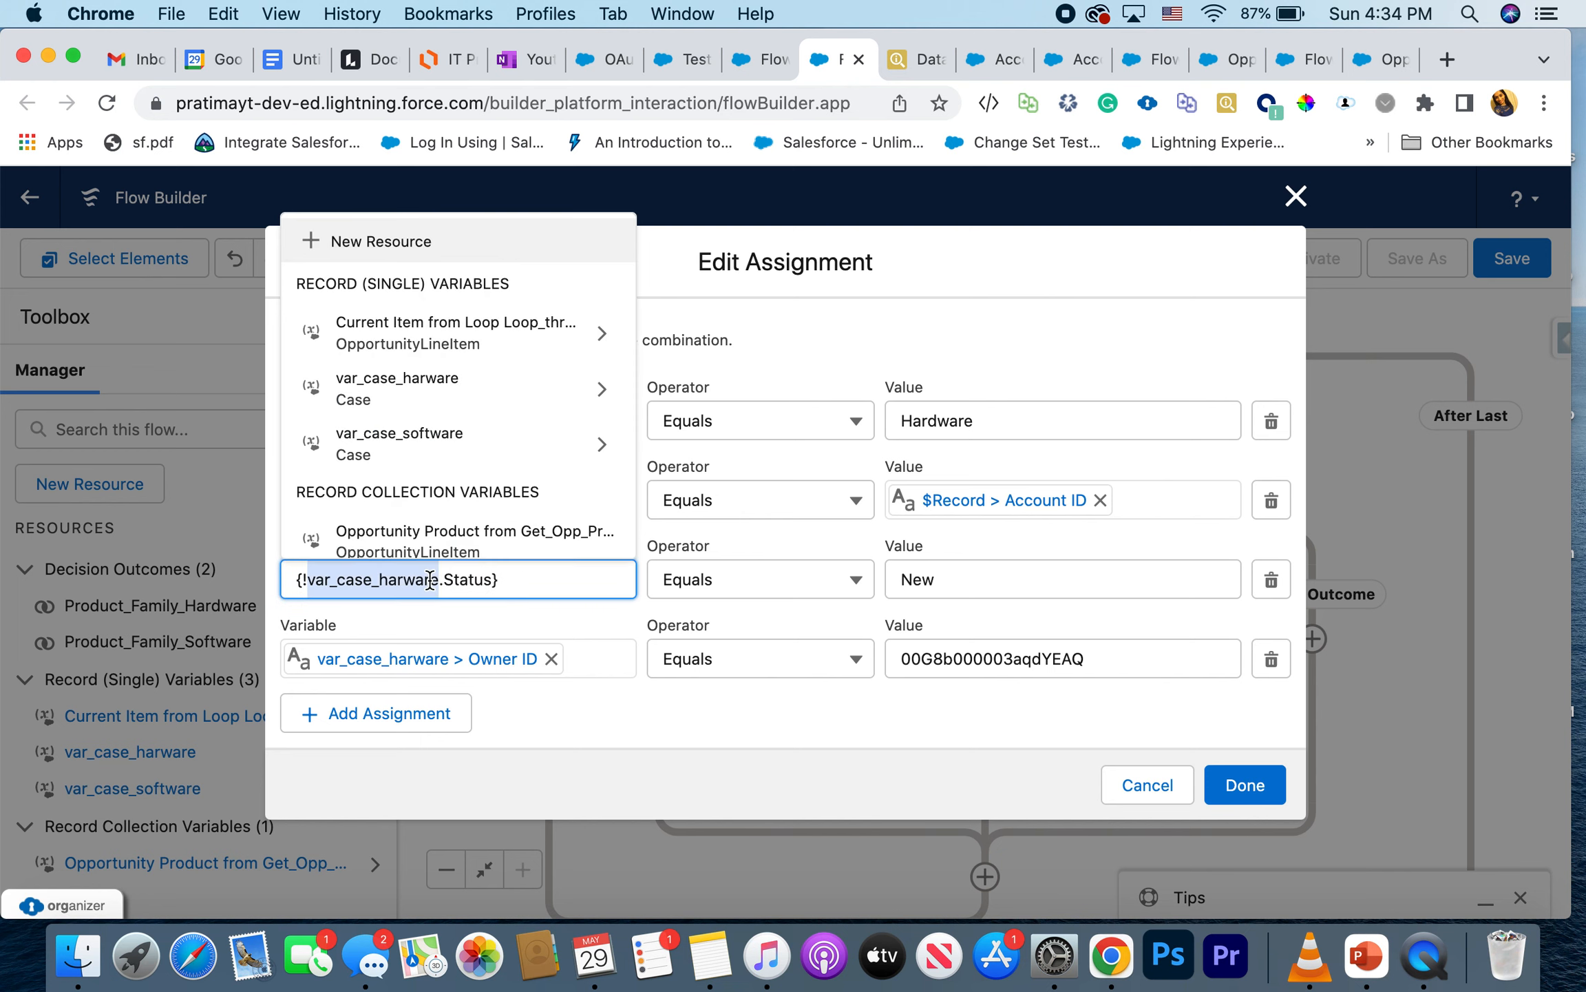
left_click(439, 580)
key("BackSpace")
key("BackSpace")
key("BackSpace")
key("BackSpace")
key("BackSpace")
key("BackSpace")
key("BackSpace")
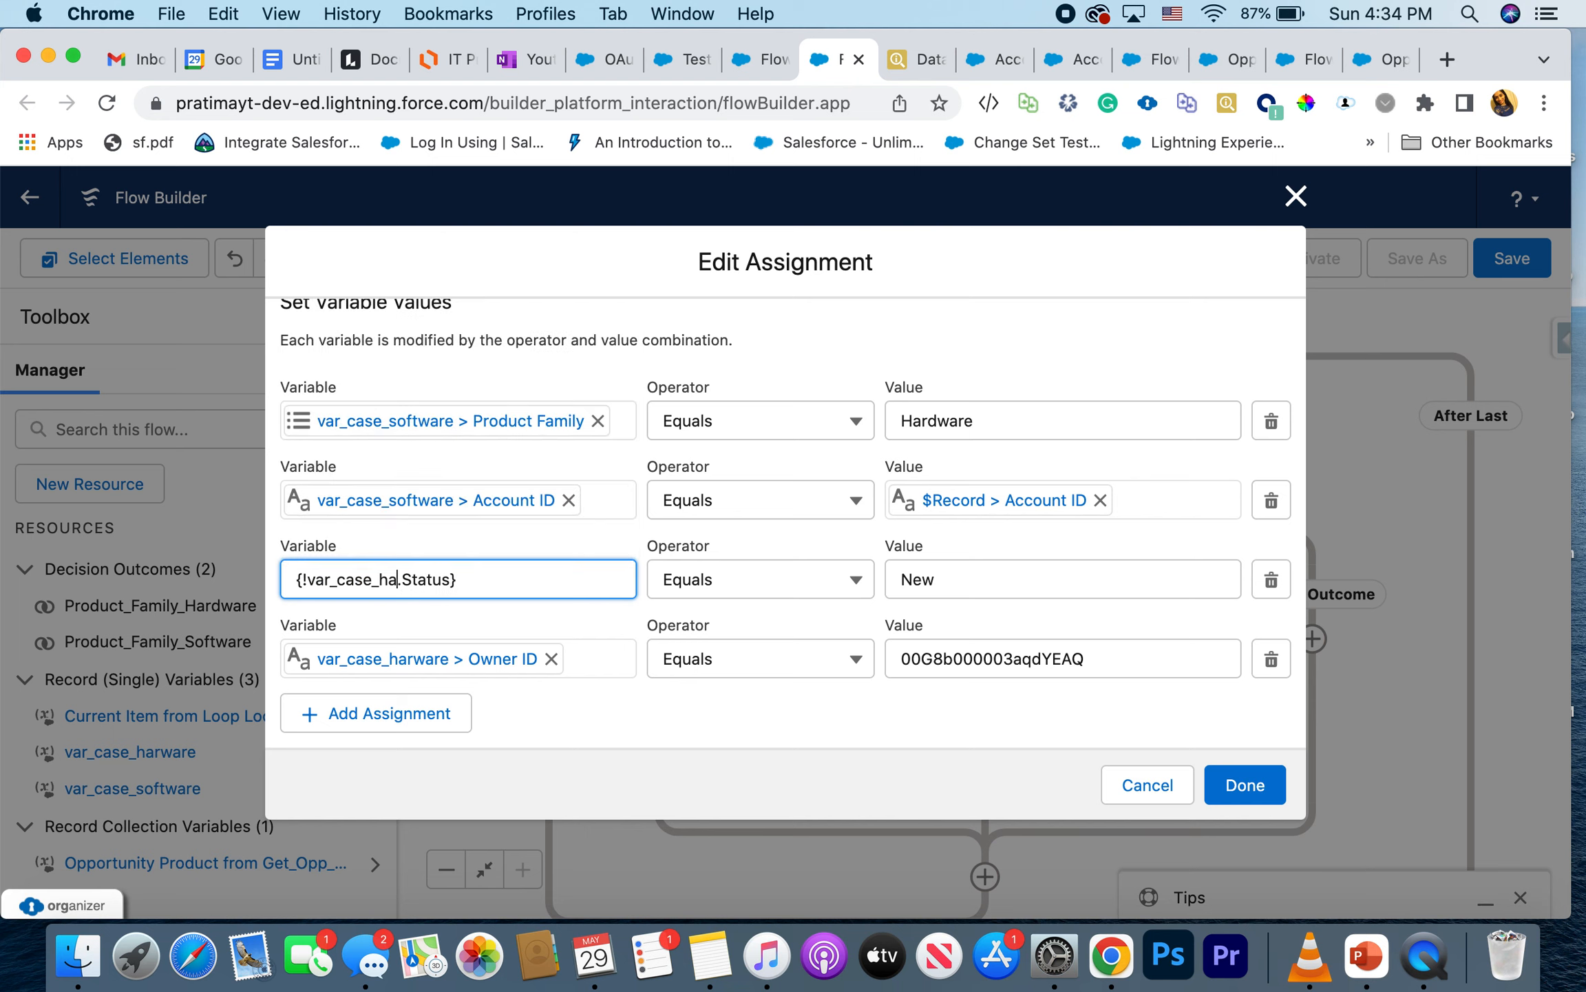
type("software")
left_click(599, 623)
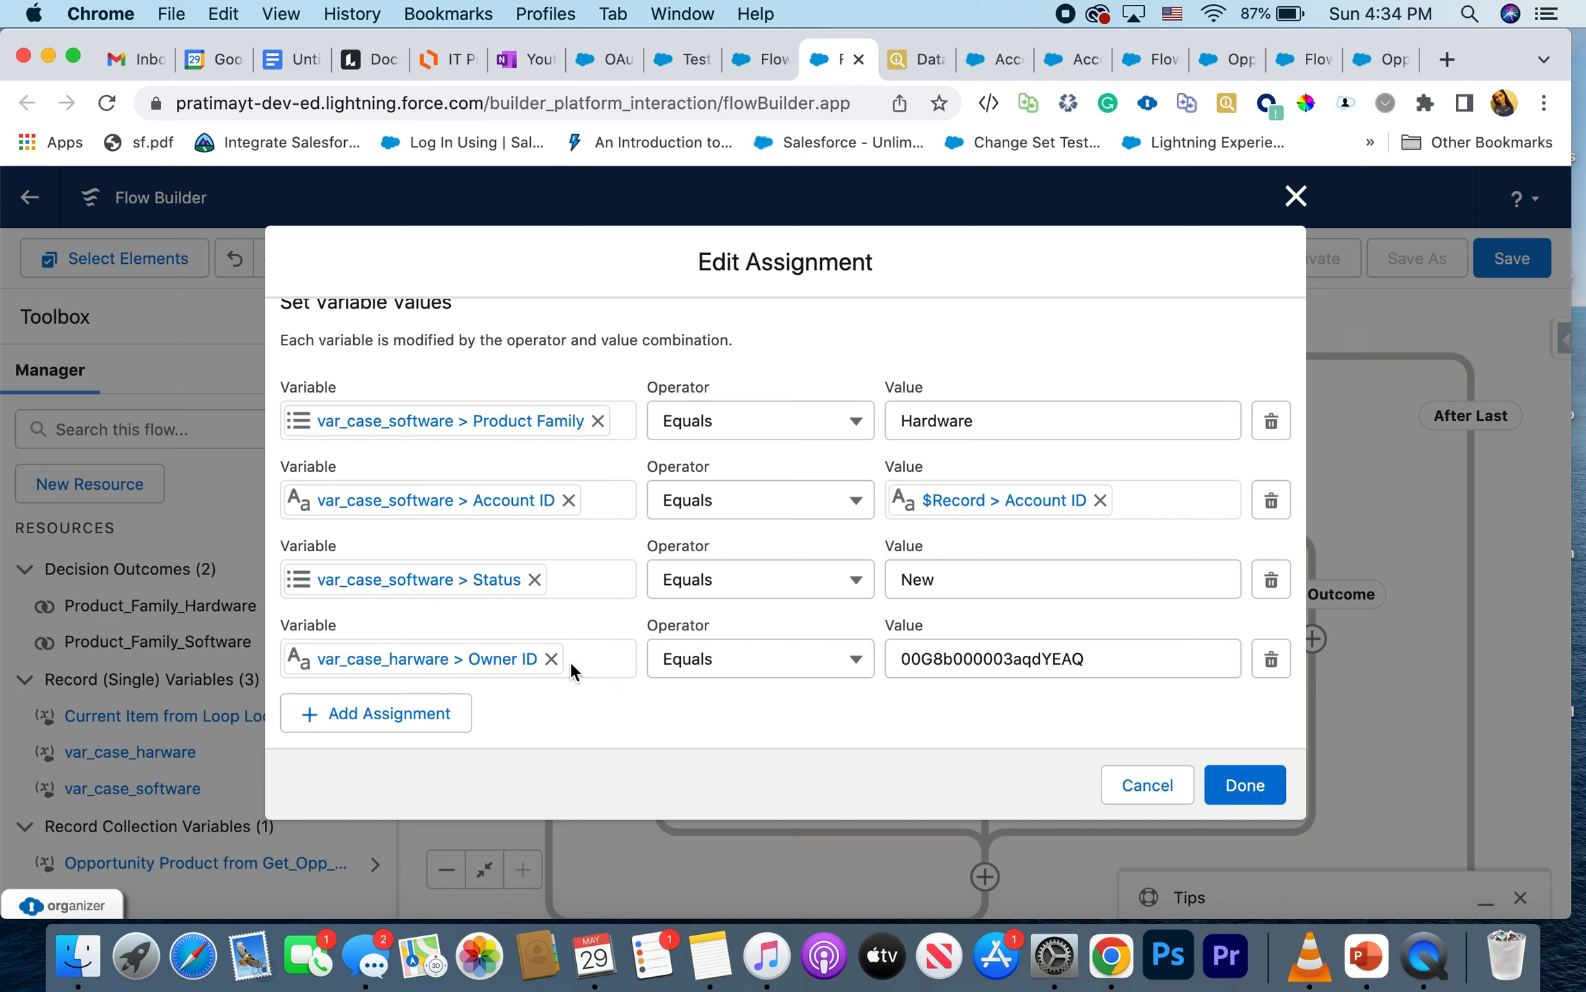
Step: Change the fourth assignment row's variable to var_case_software > Owner ID
left_click(441, 661)
double_click(411, 659)
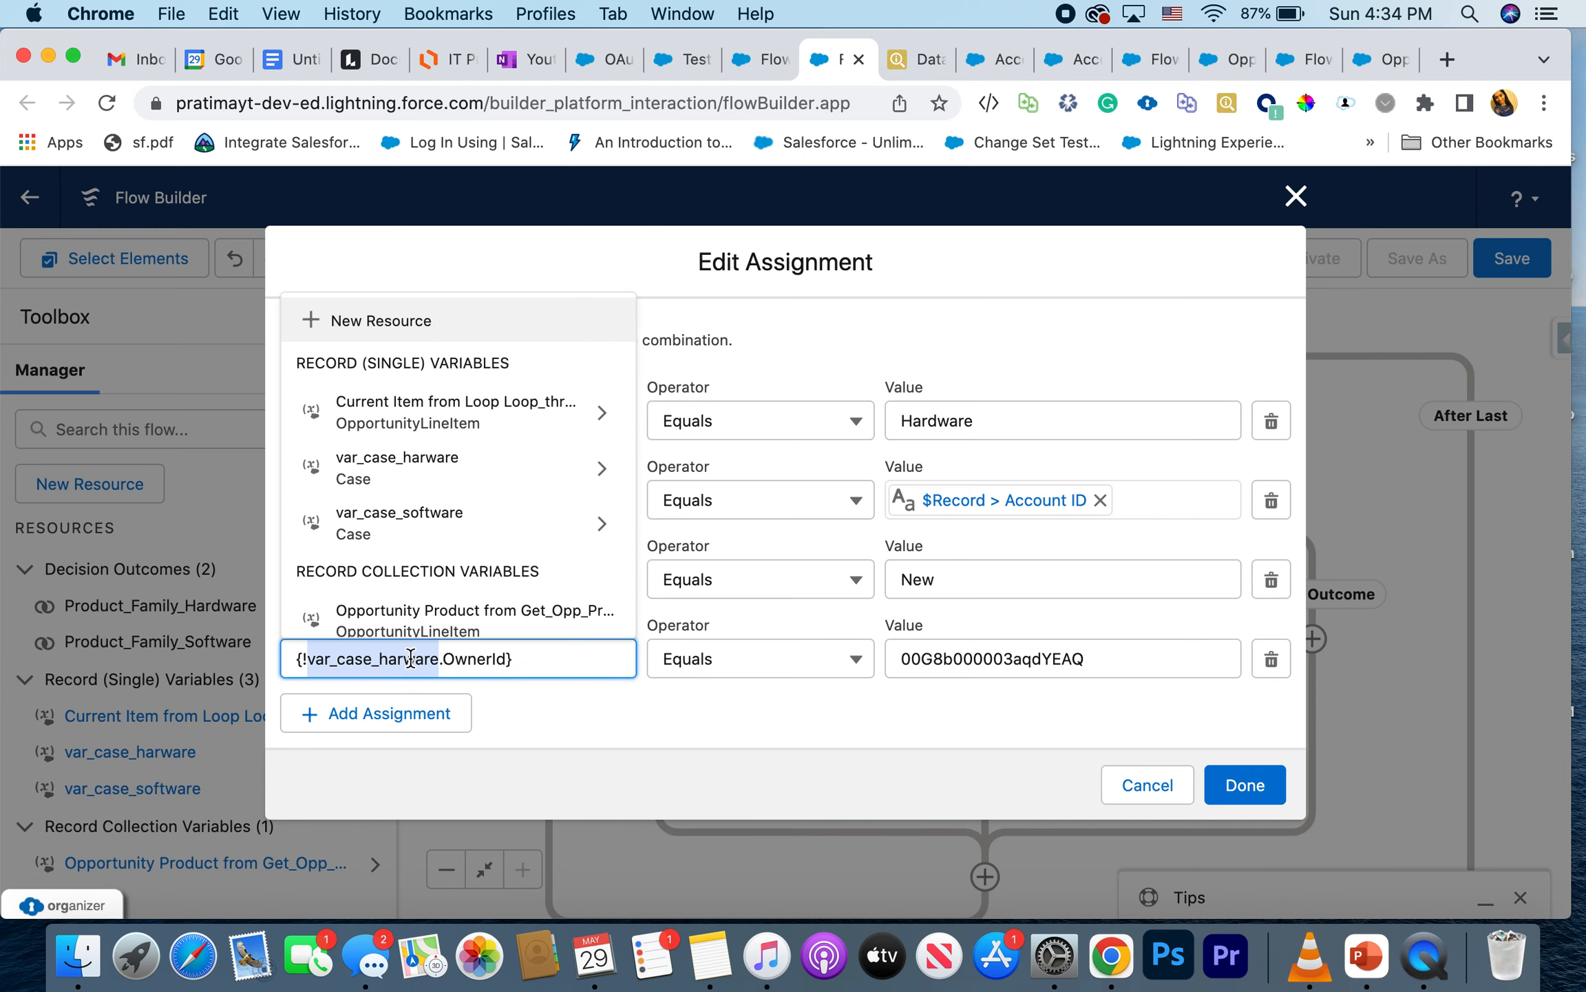
left_click(433, 659)
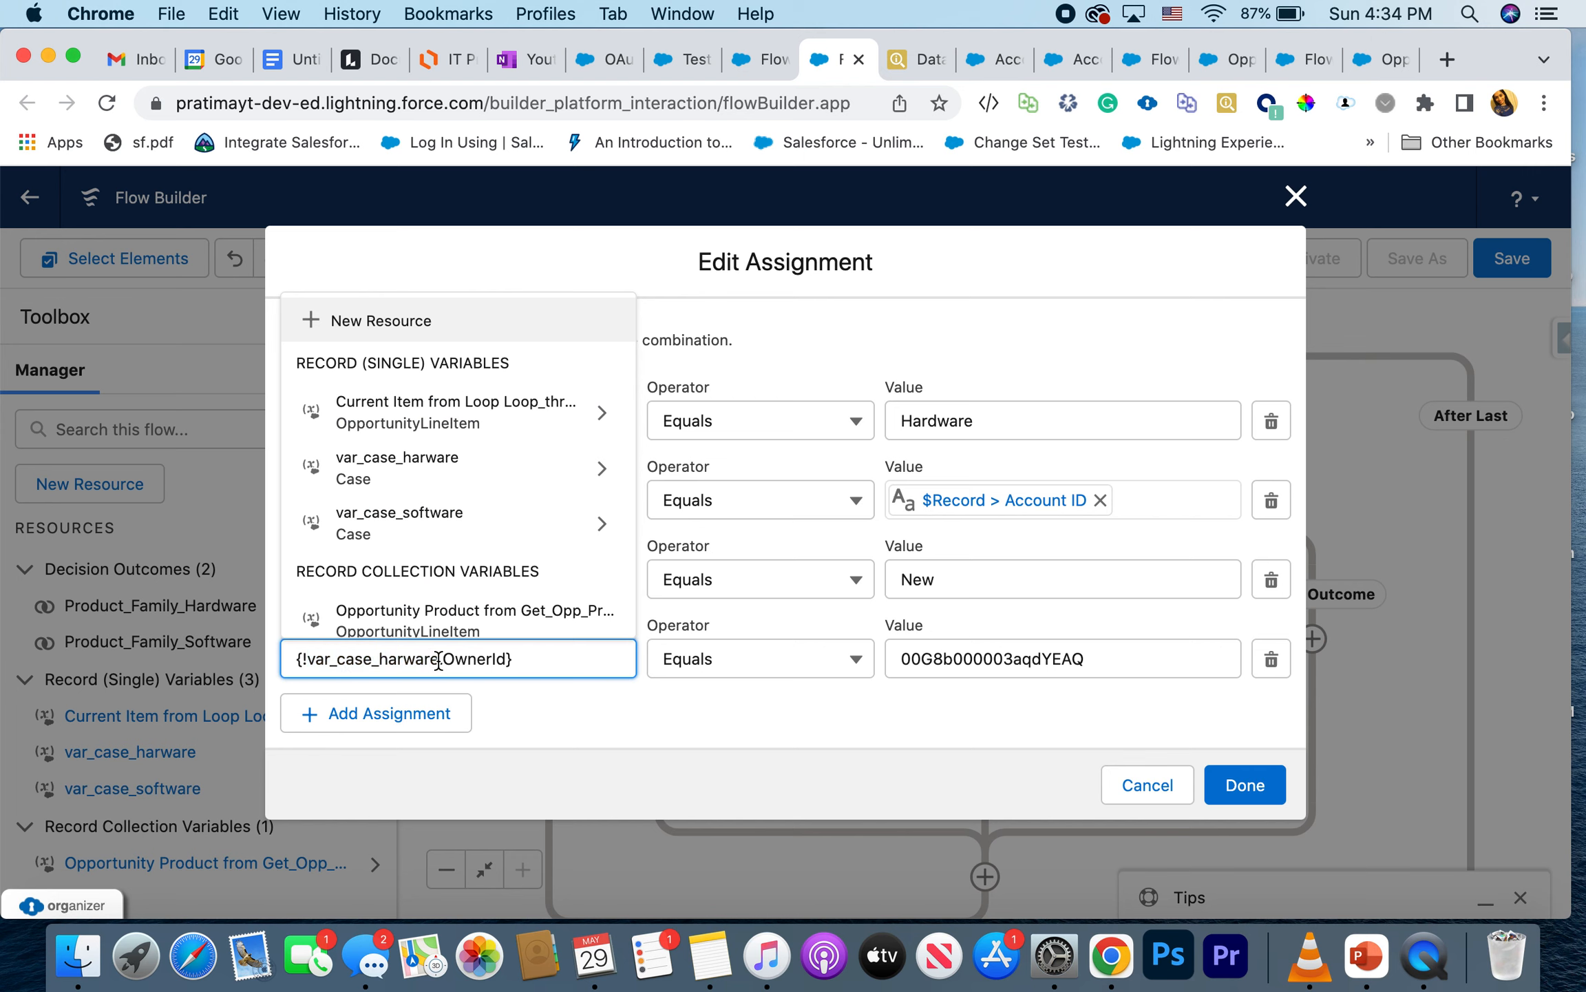
left_click_drag(436, 659, 386, 659)
key("BackSpace")
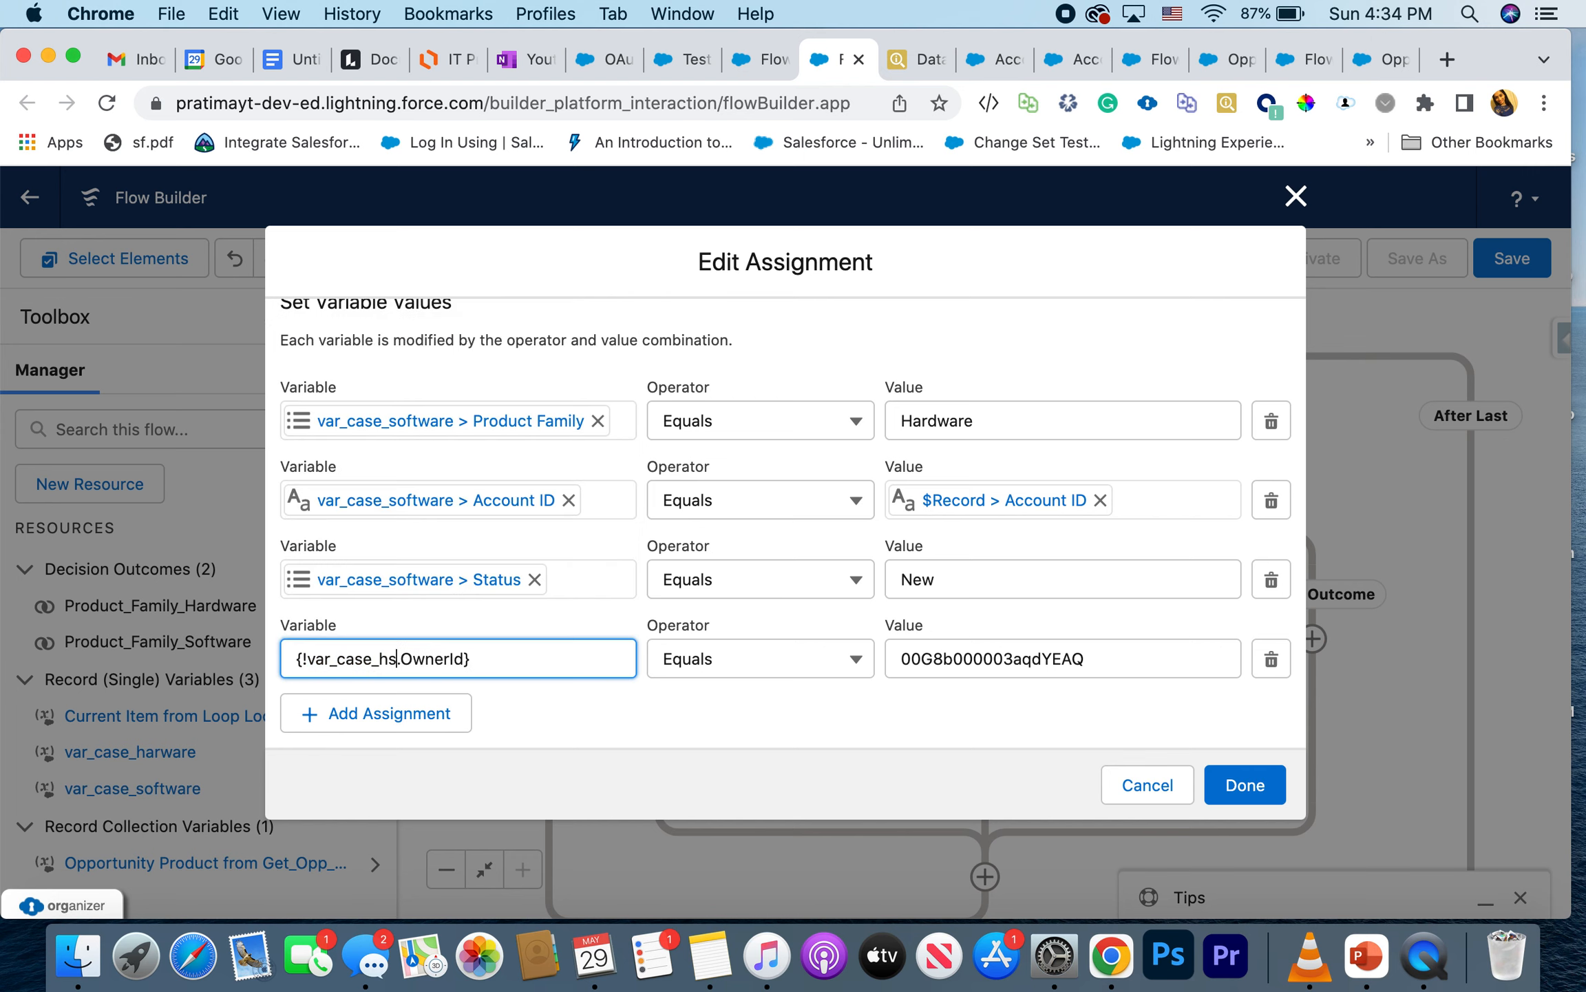
key("BackSpace")
key("BackSpace")
type("_software")
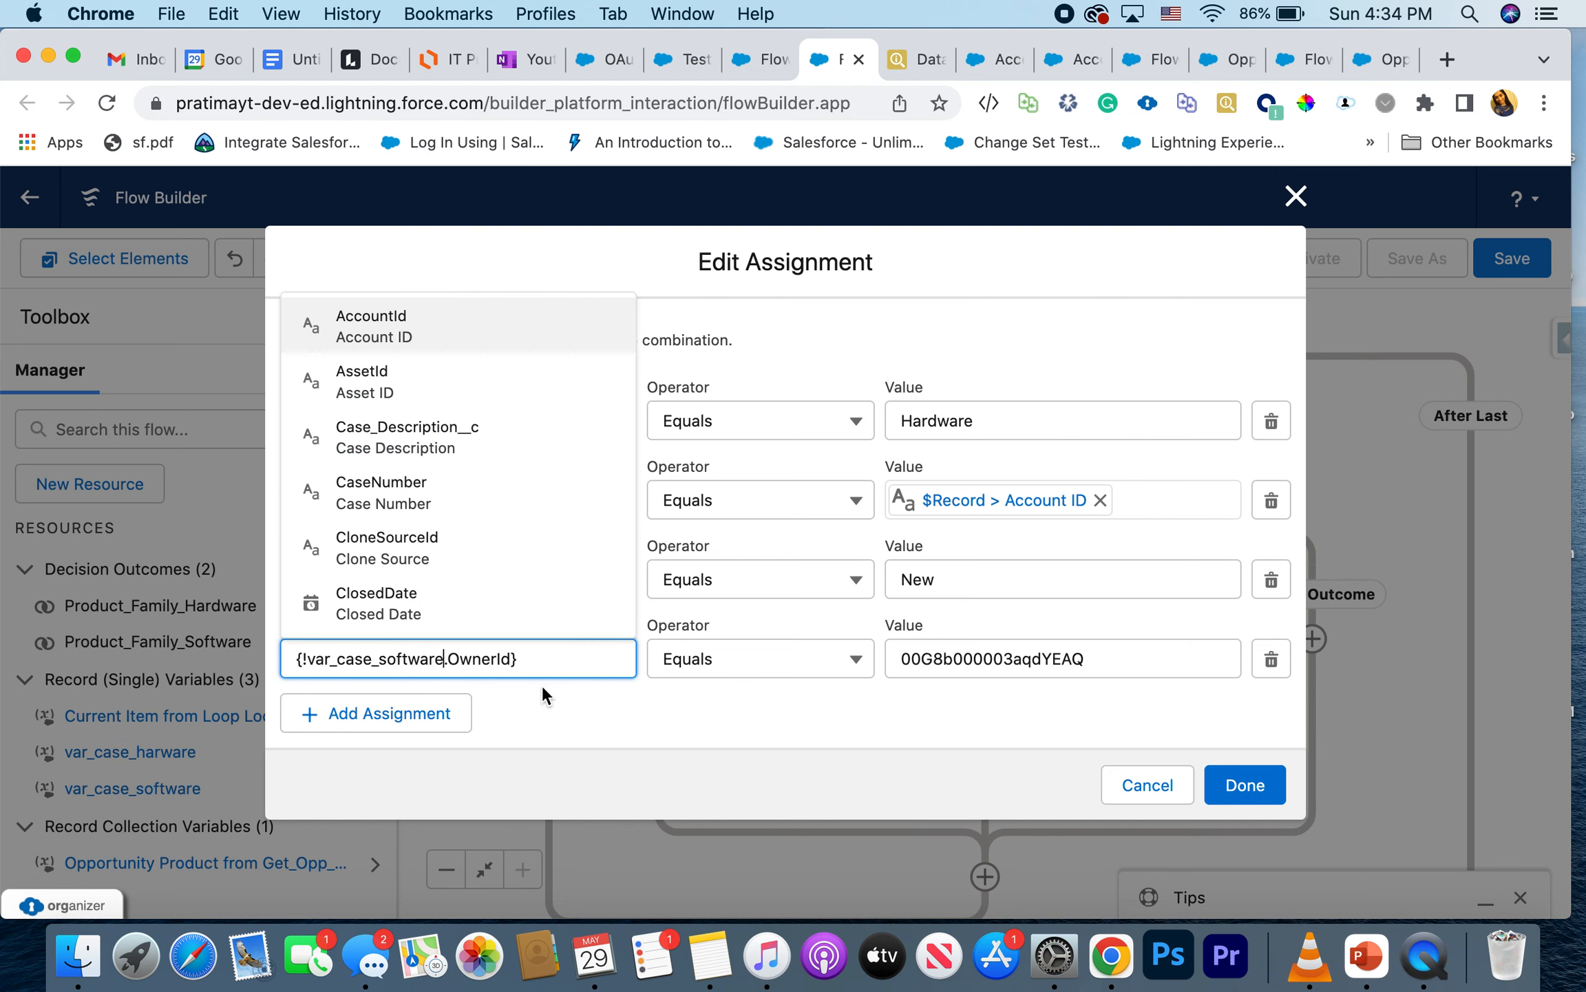
left_click(539, 716)
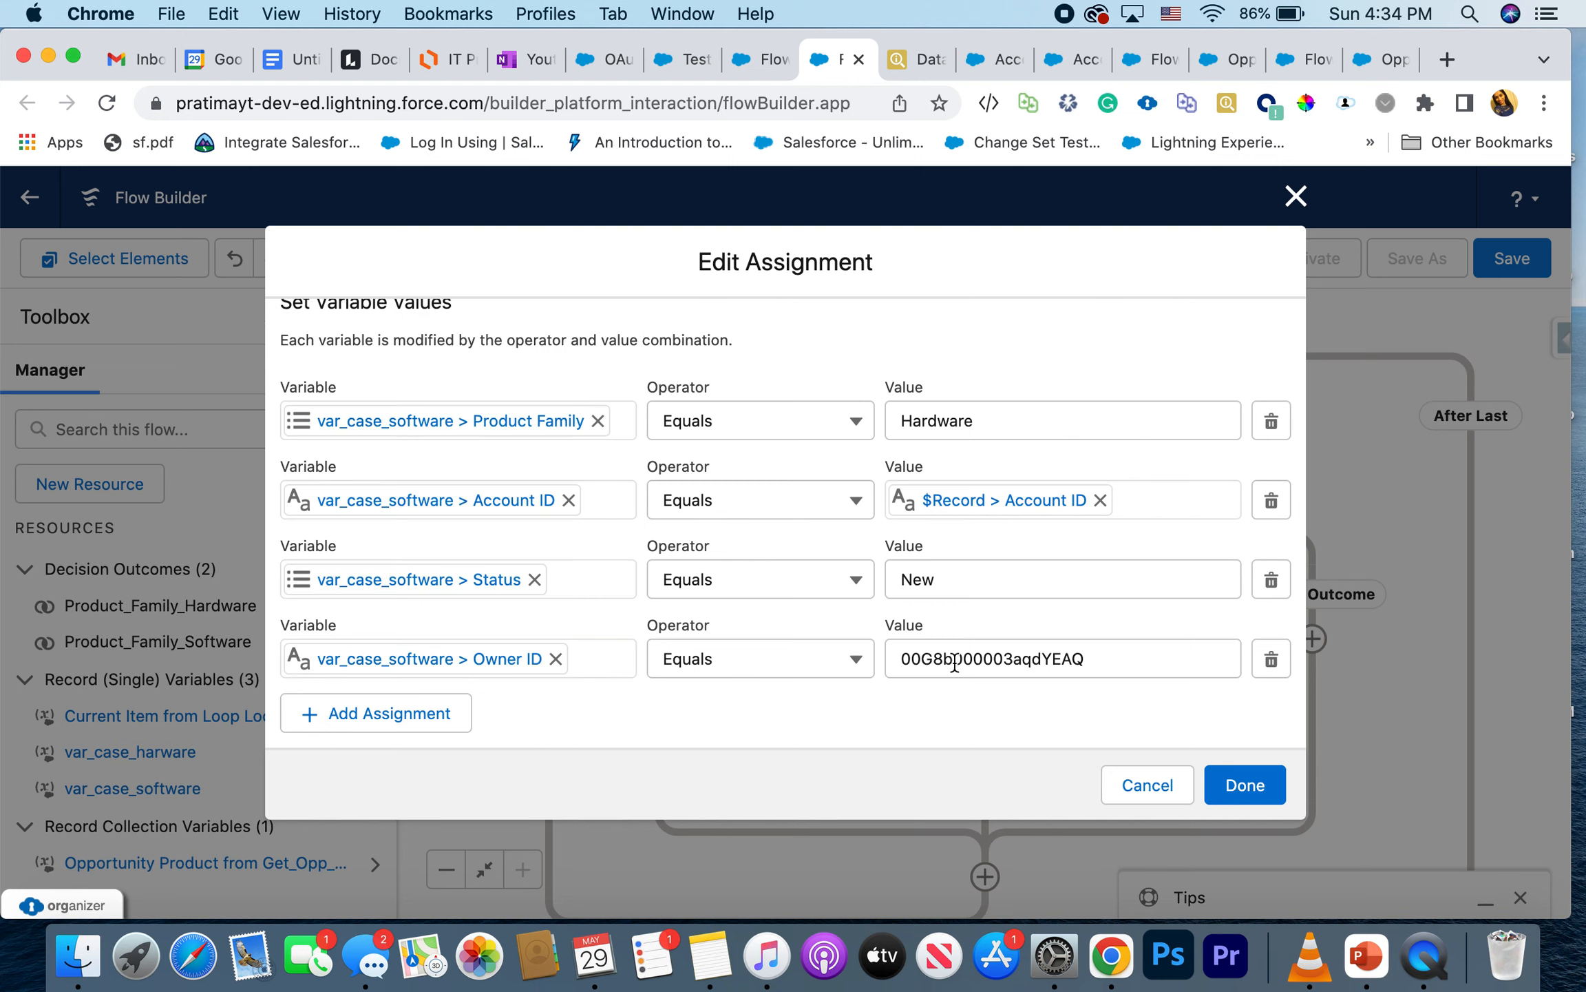
Step: Try to replace the Owner ID row's value with the Software Installation group's ID from the Group query results, and finish the assignment
left_click(908, 59)
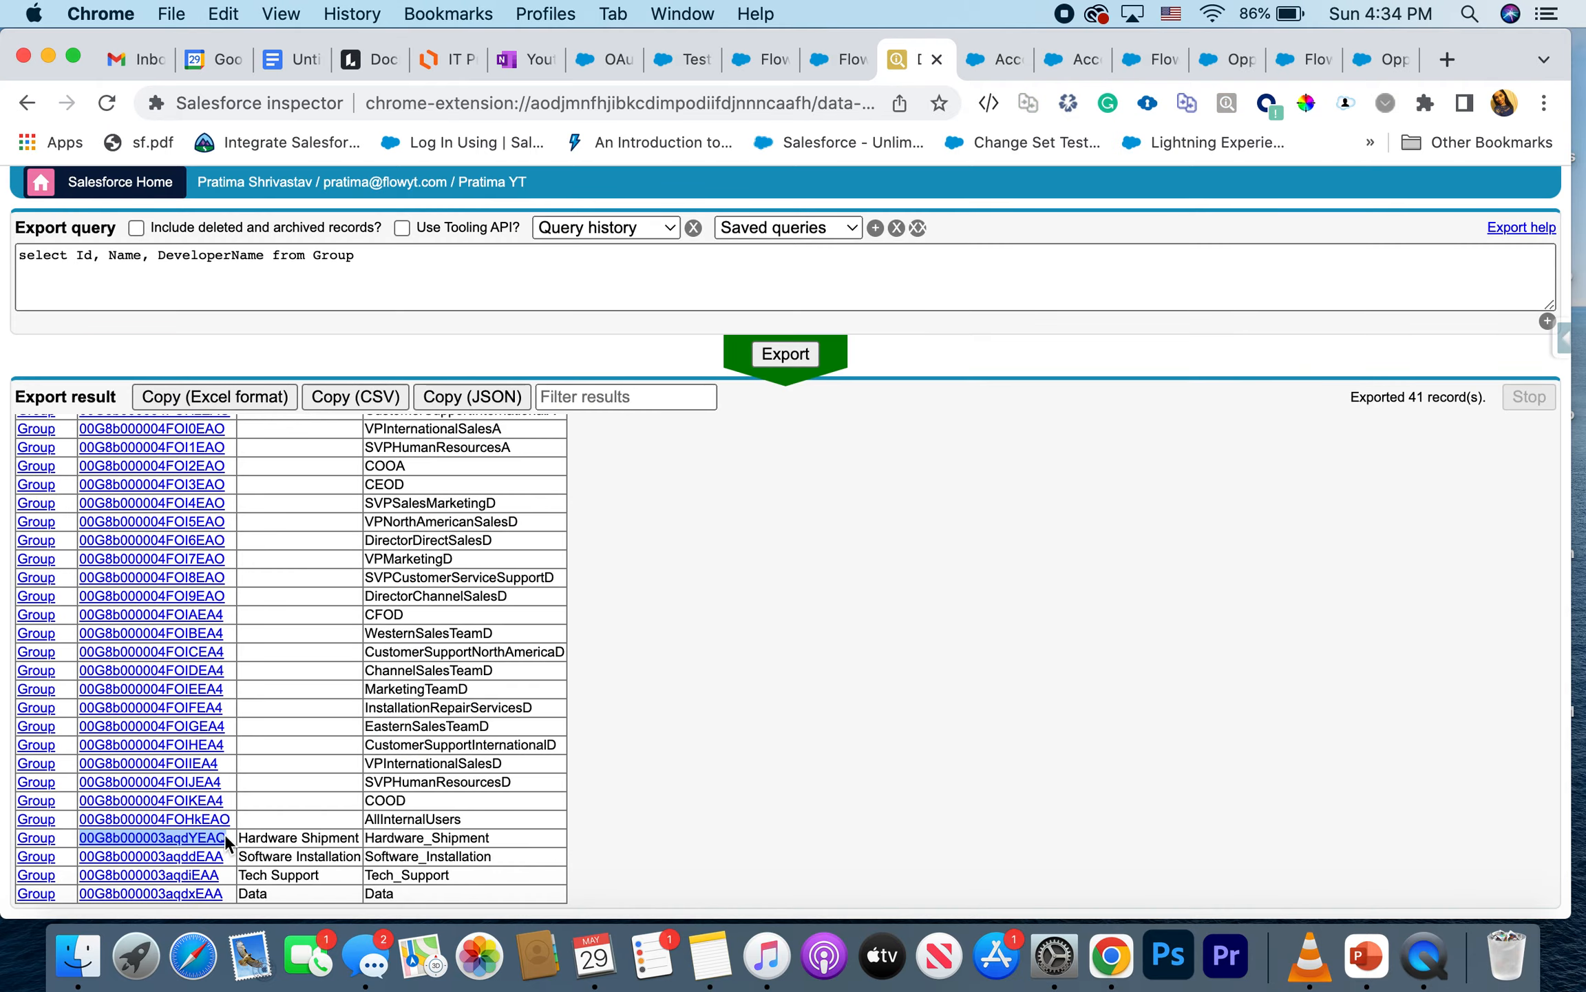
left_click_drag(226, 852, 79, 856)
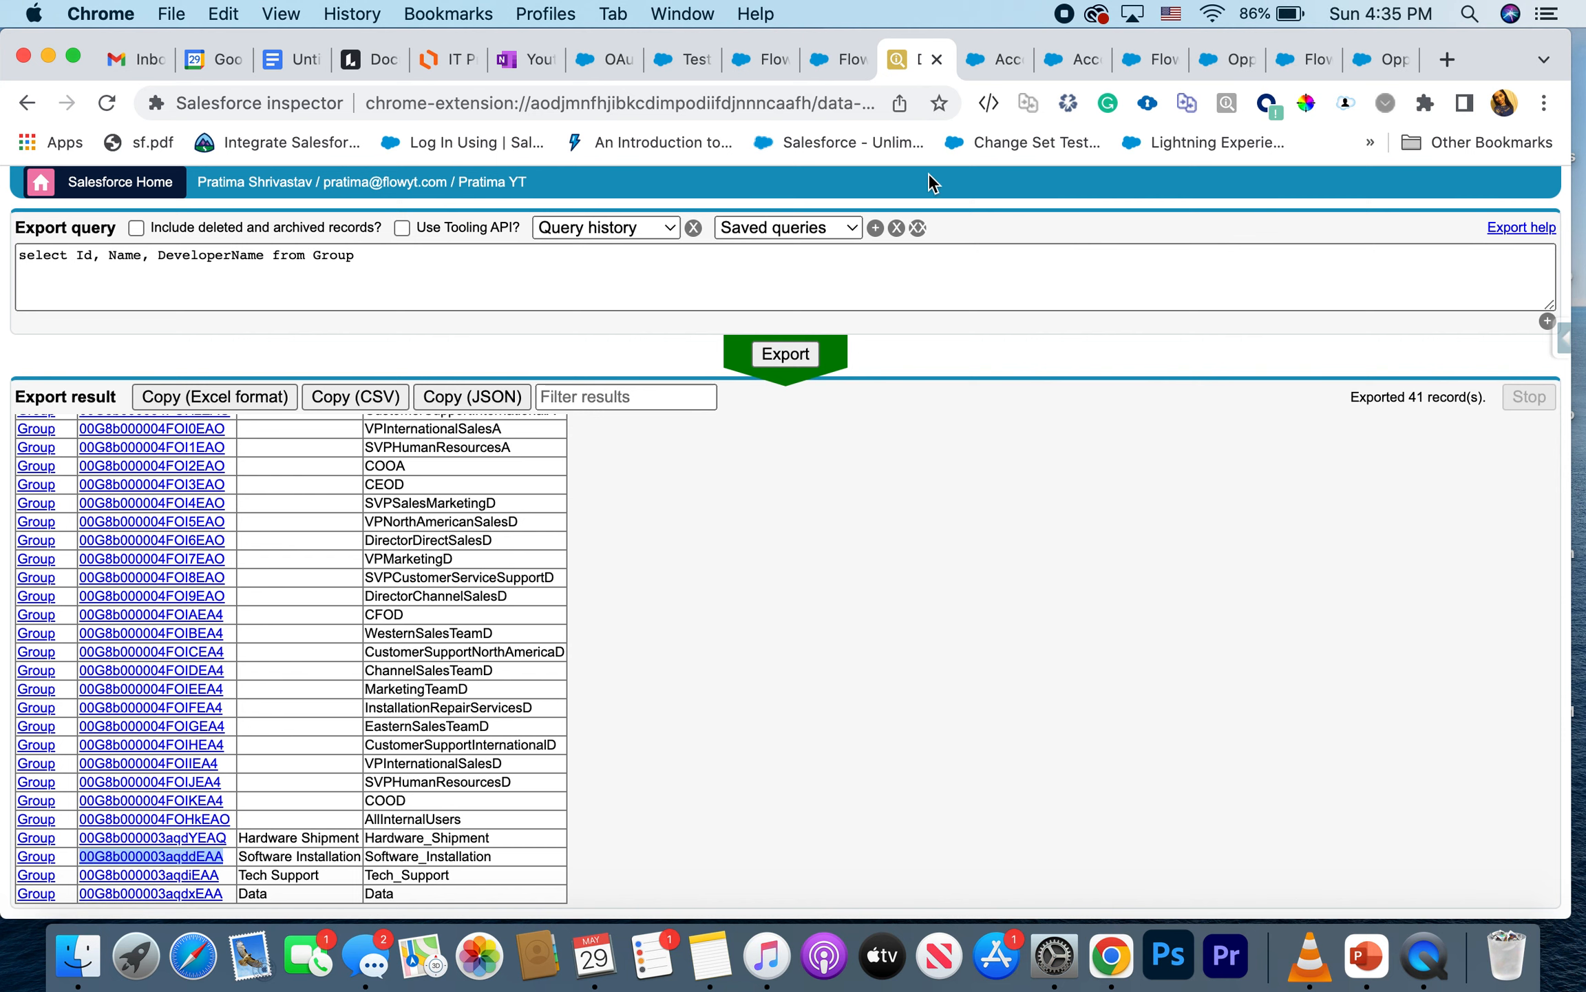
left_click(843, 62)
left_click(938, 653)
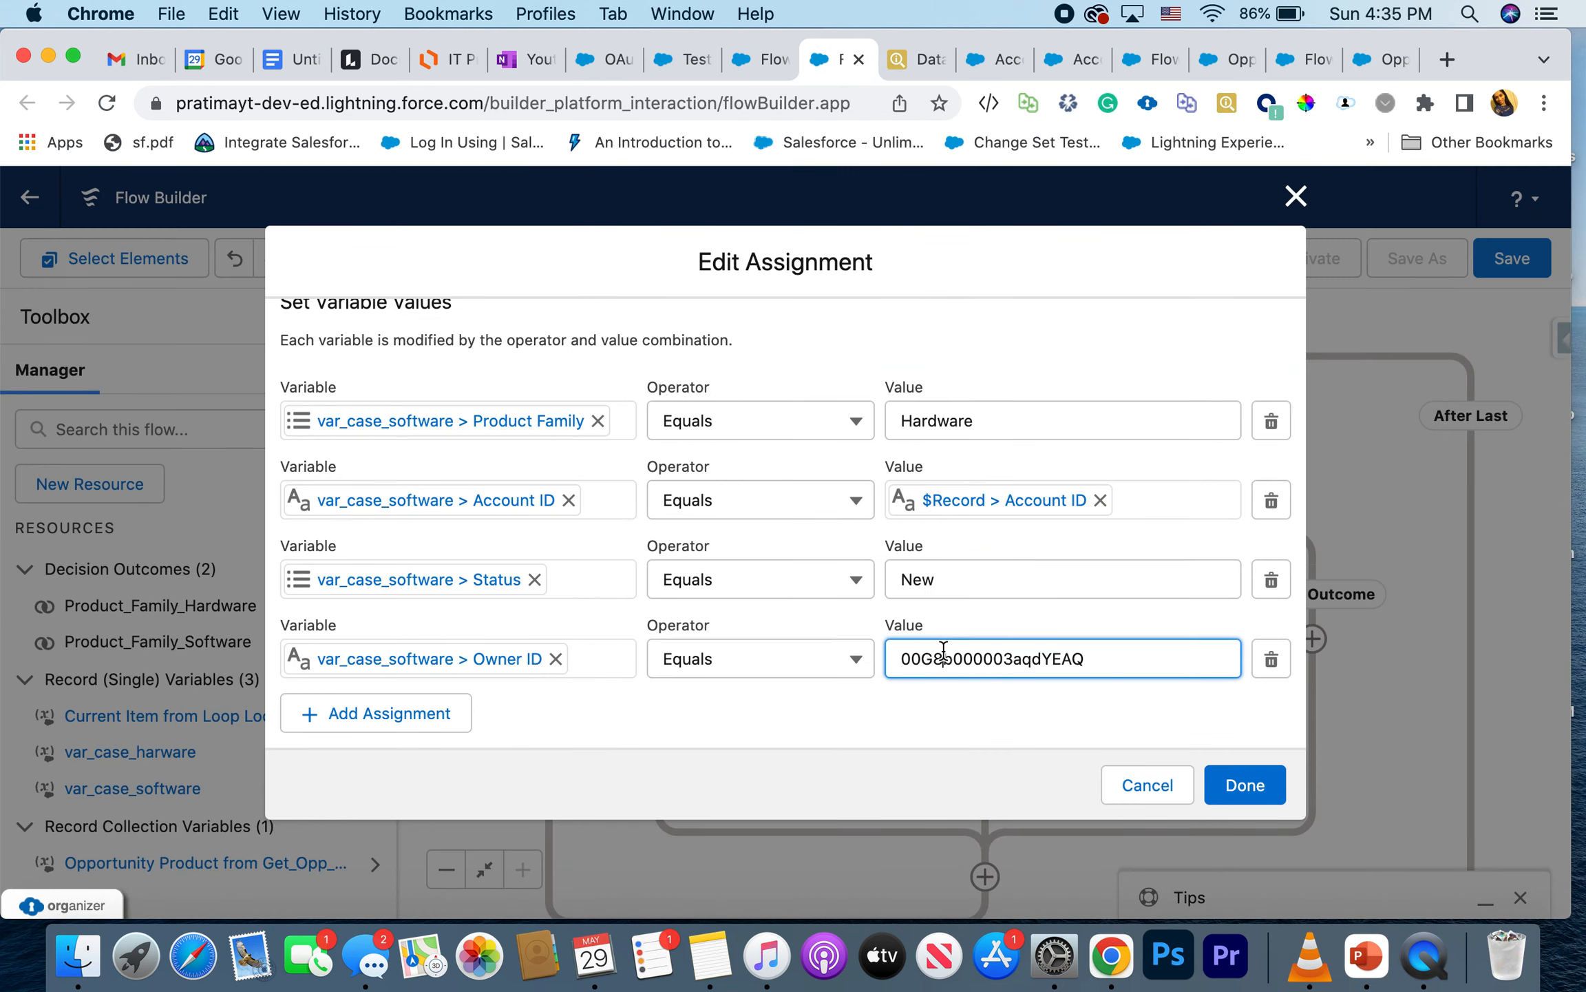
left_click(1007, 704)
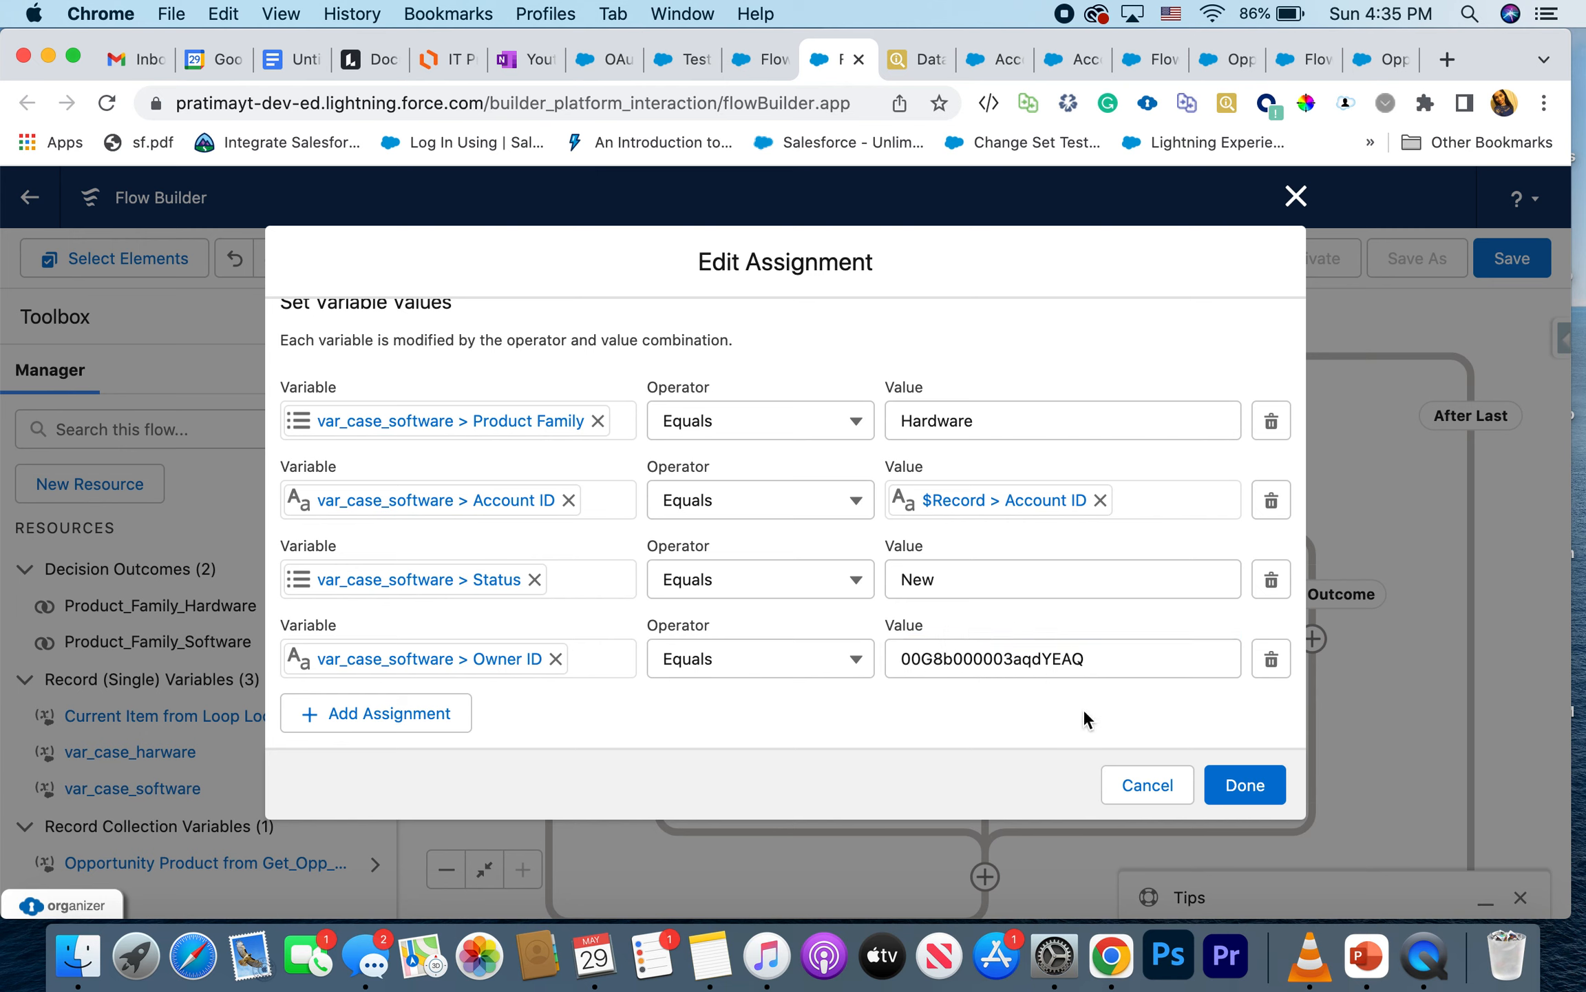
left_click(1237, 787)
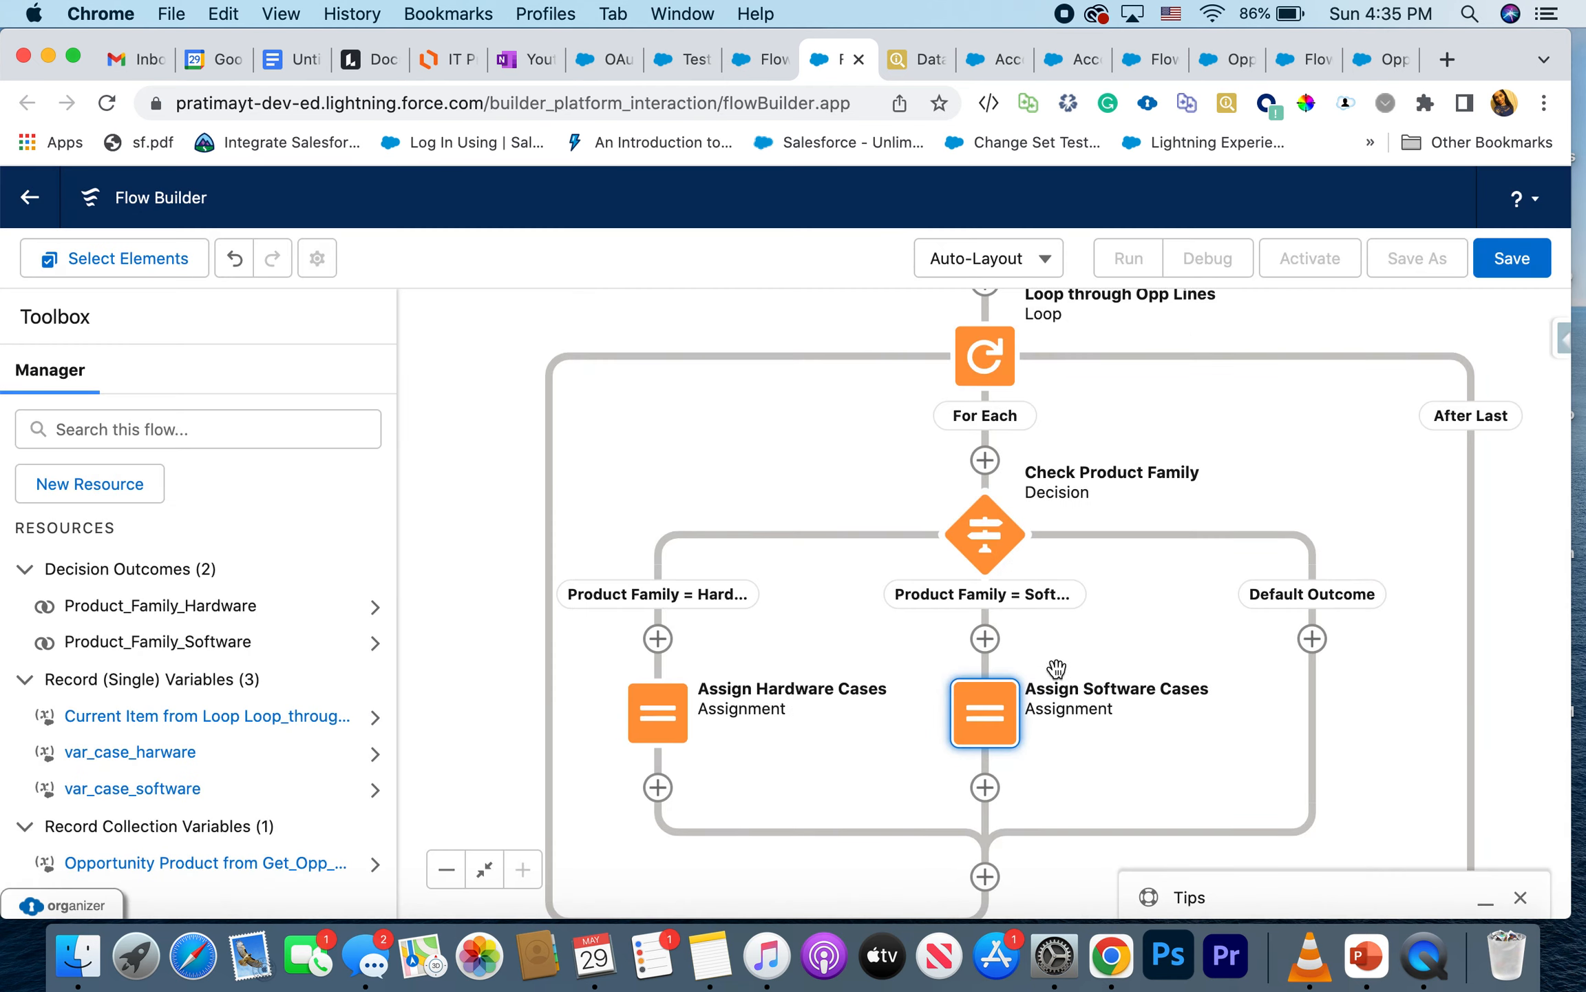
Step: Reopen the Assign Software Cases assignment, set the Product Family row's value to Software, and finish it
double_click(985, 706)
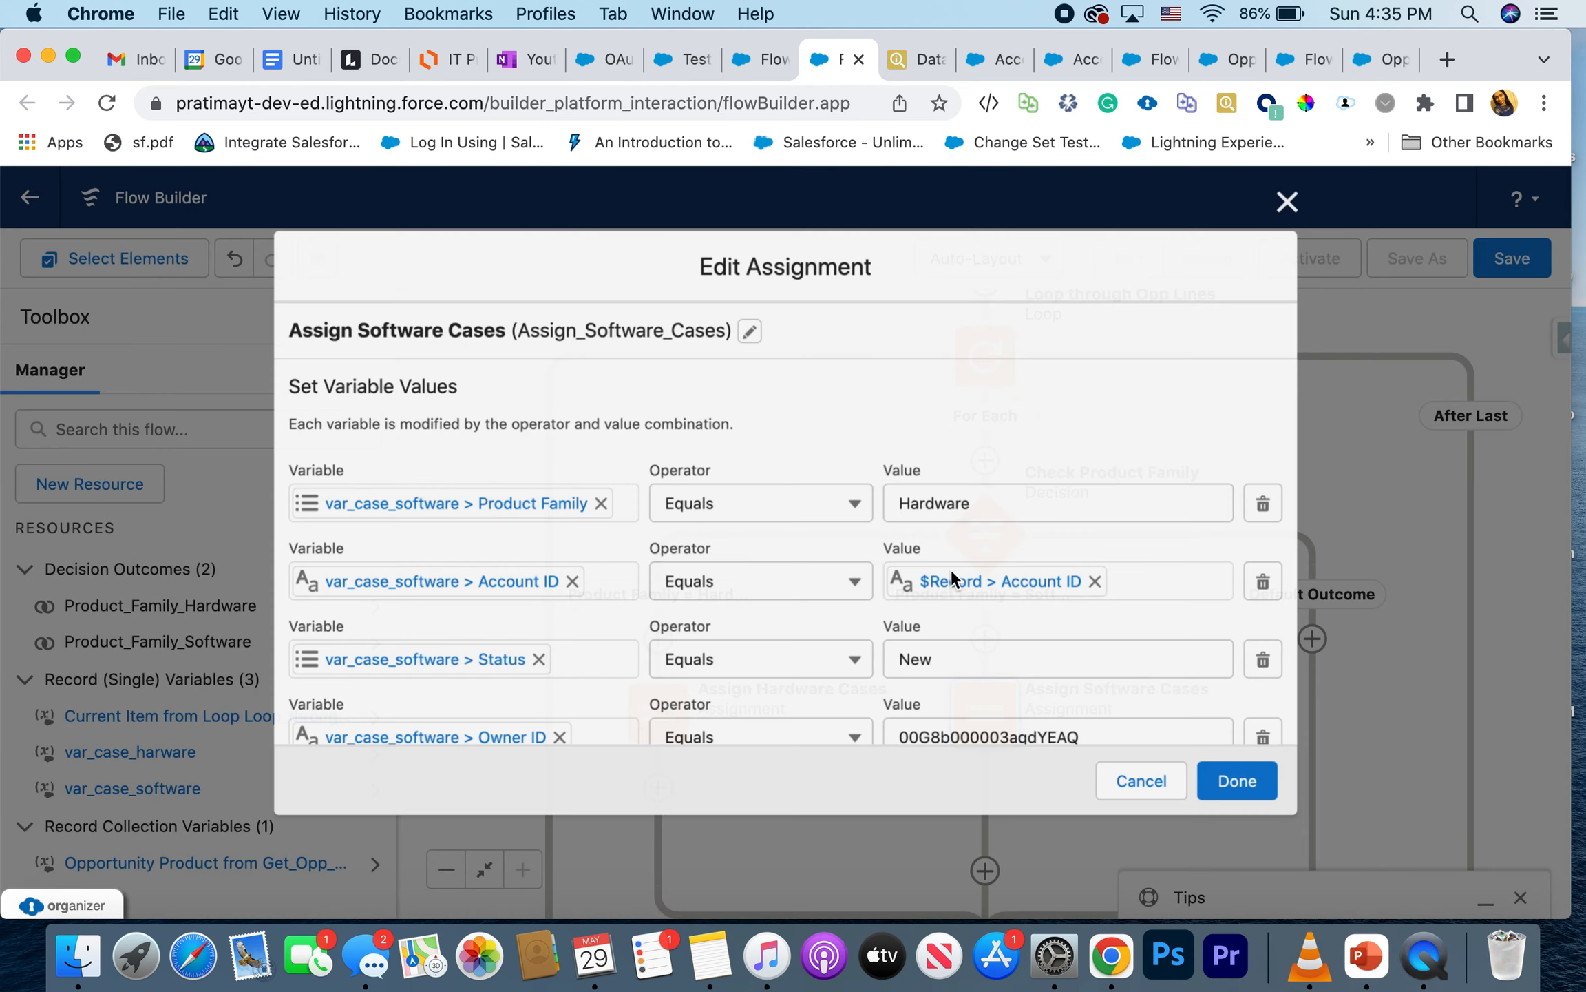
left_click(936, 502)
double_click(936, 502)
type("Soft")
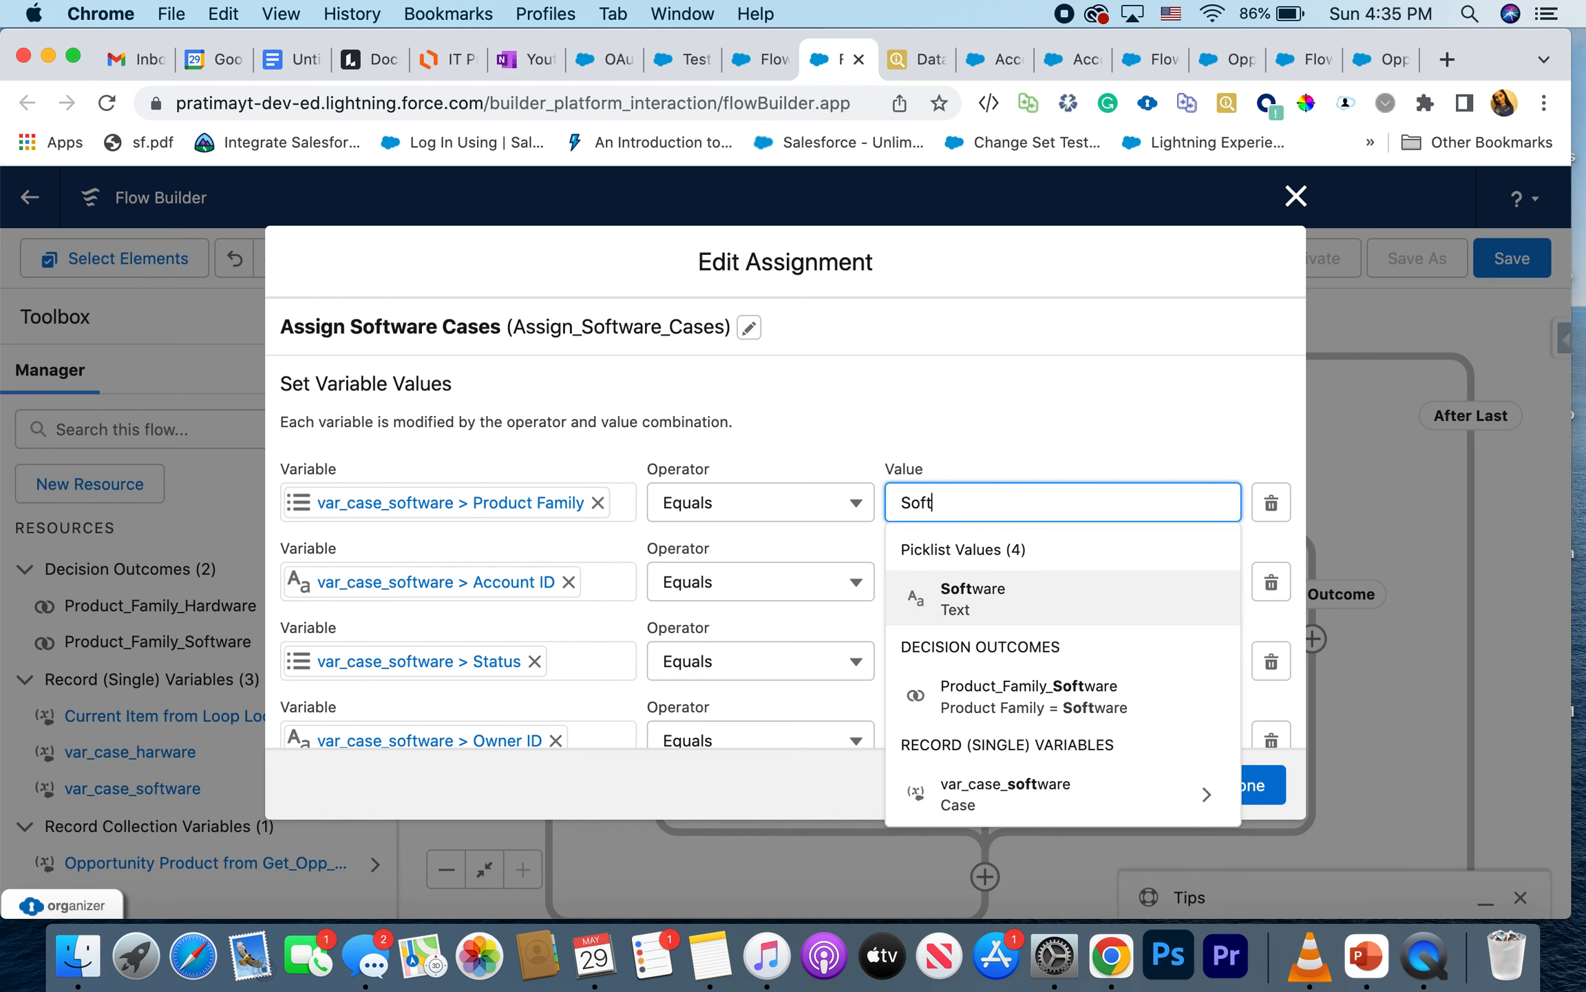
left_click(976, 592)
left_click(1247, 785)
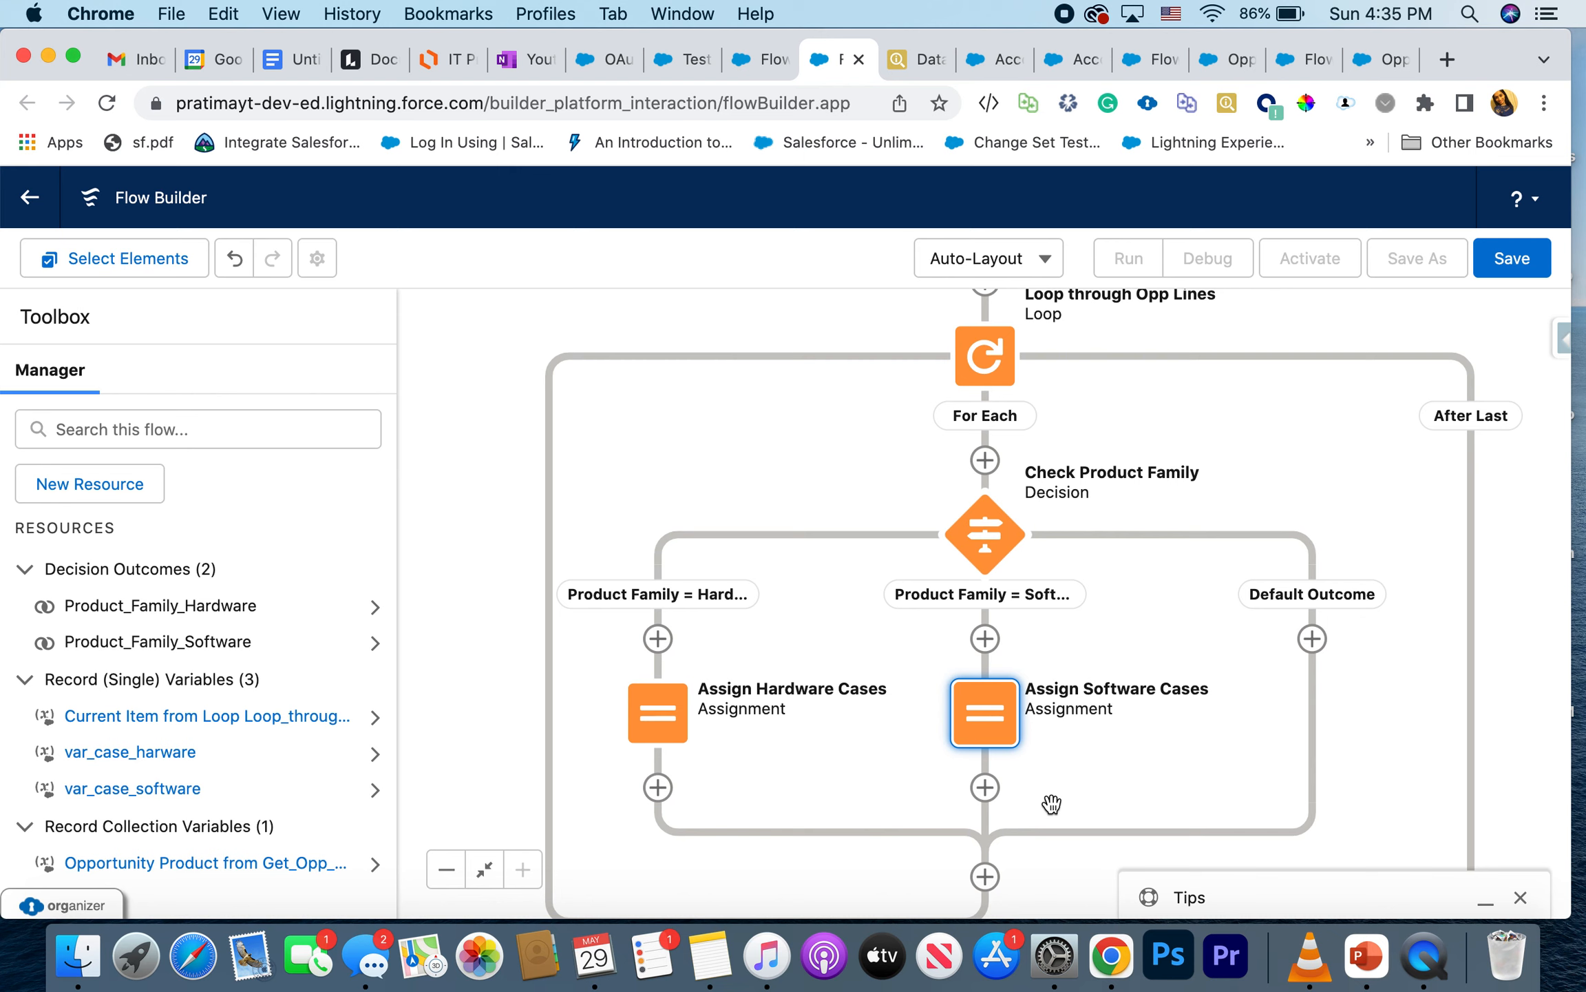
mouse_move(1426, 716)
left_mouse_down()
mouse_move(1402, 623)
mouse_move(1416, 728)
left_mouse_up()
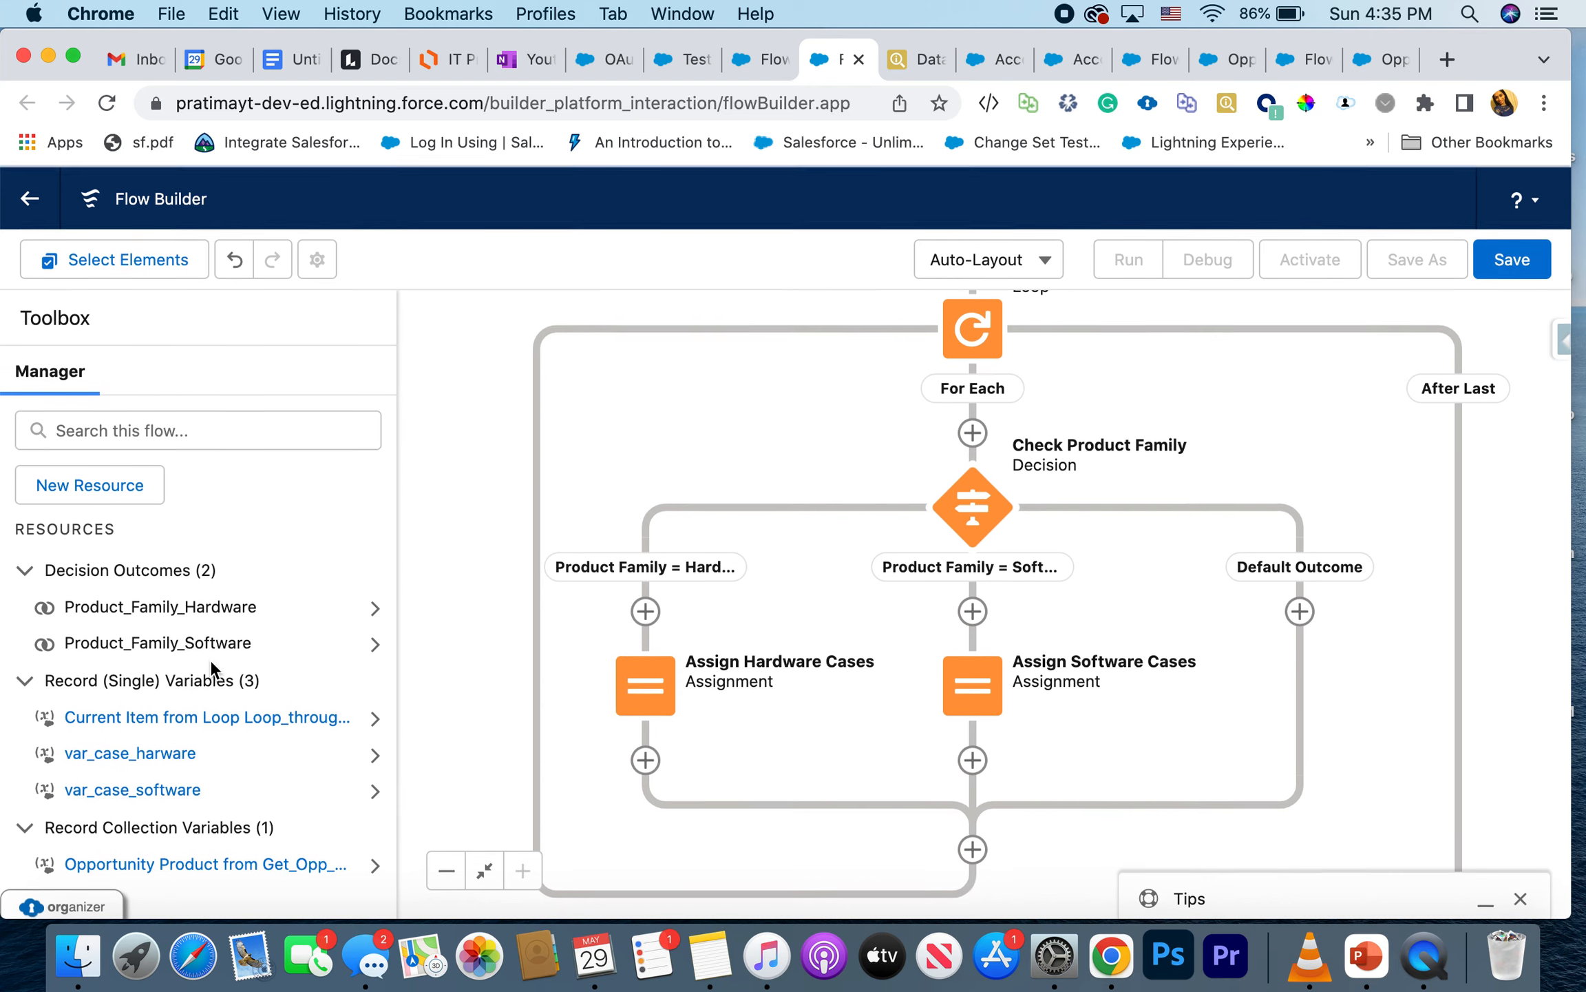
scroll(212, 754, "down", 5)
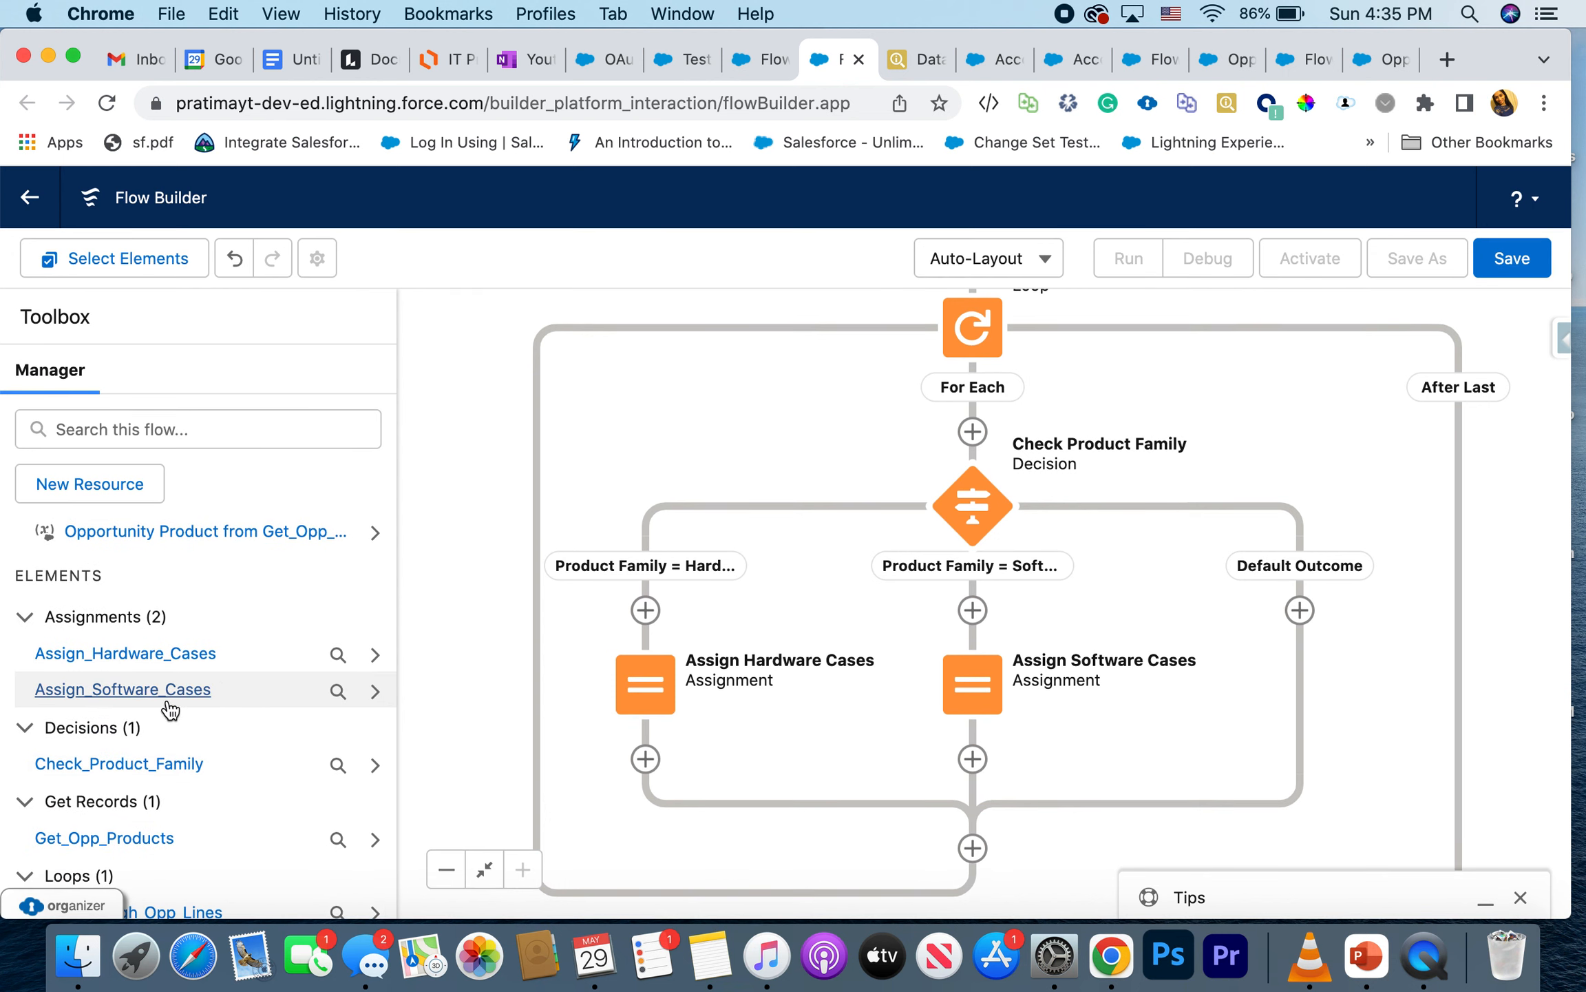
scroll(169, 783, "up", 3)
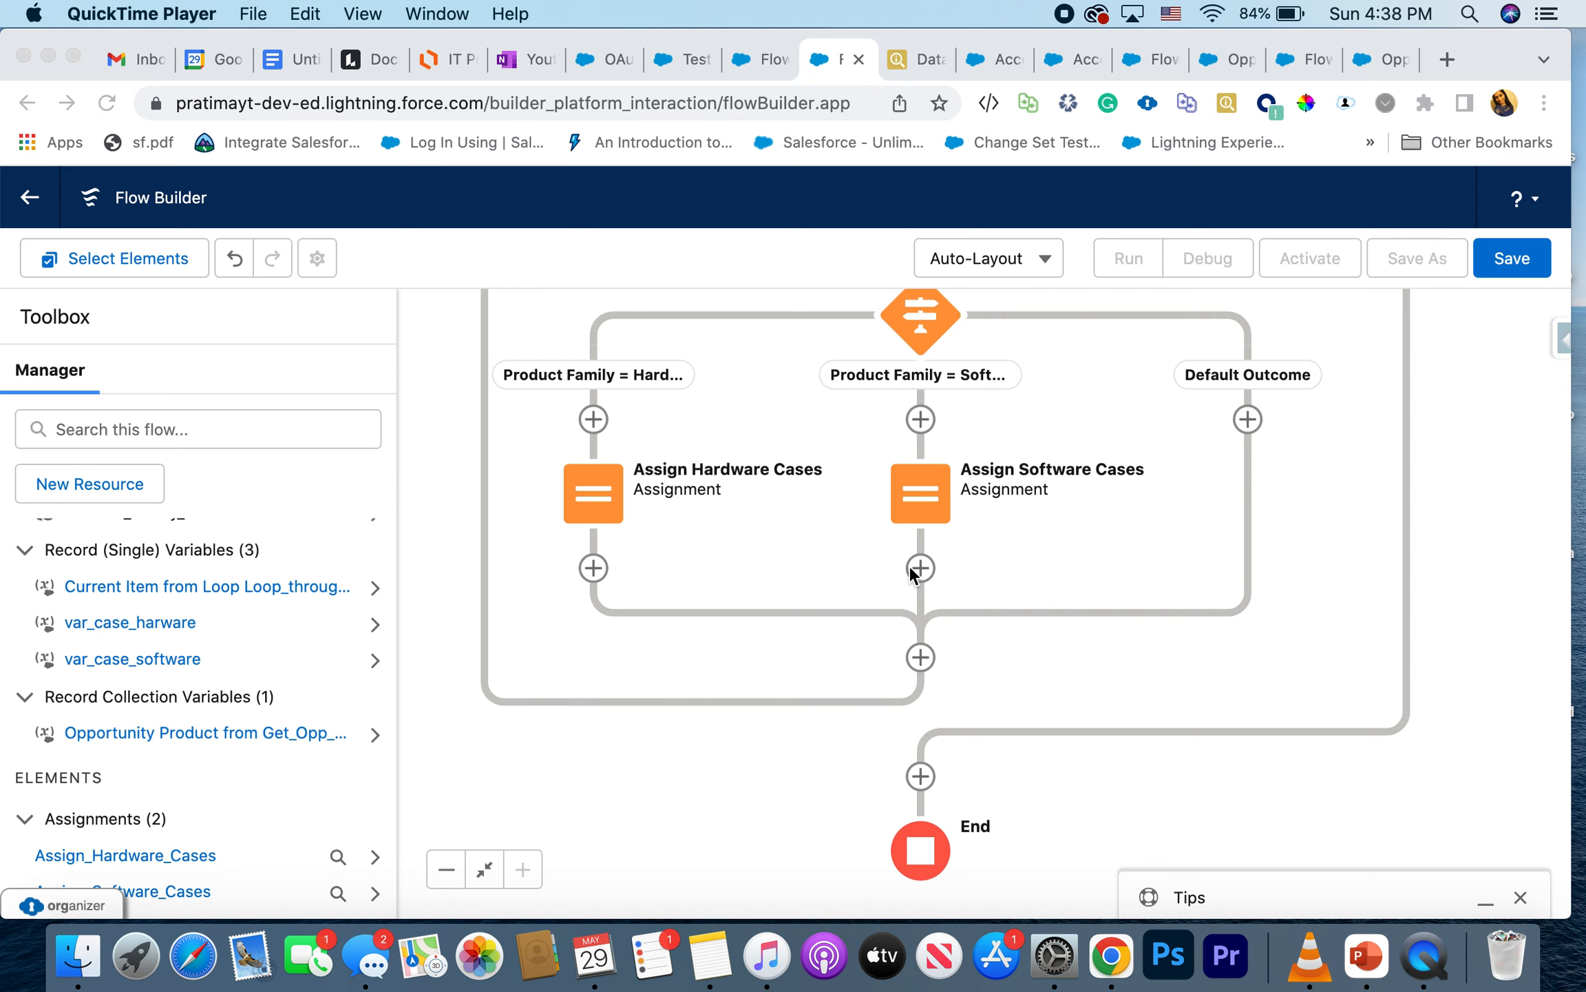
Step: Switch to the Opportunity Update Flow - V4 and open its Add Case to list assignment for reference
left_click(1221, 64)
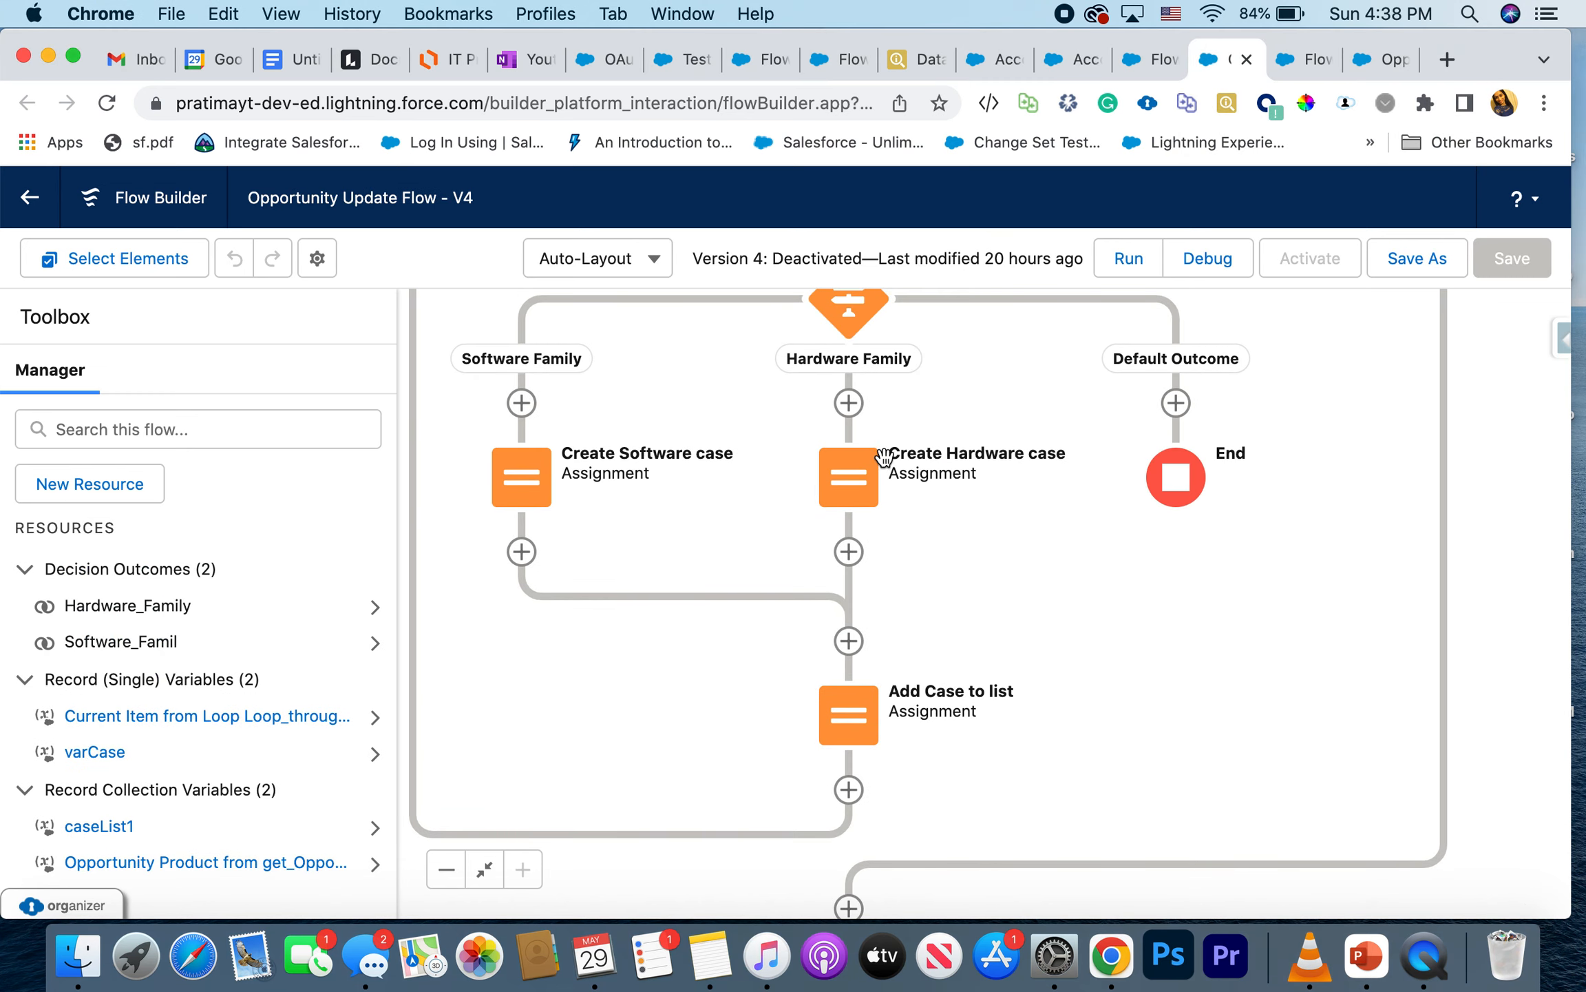
left_click(846, 725)
double_click(844, 723)
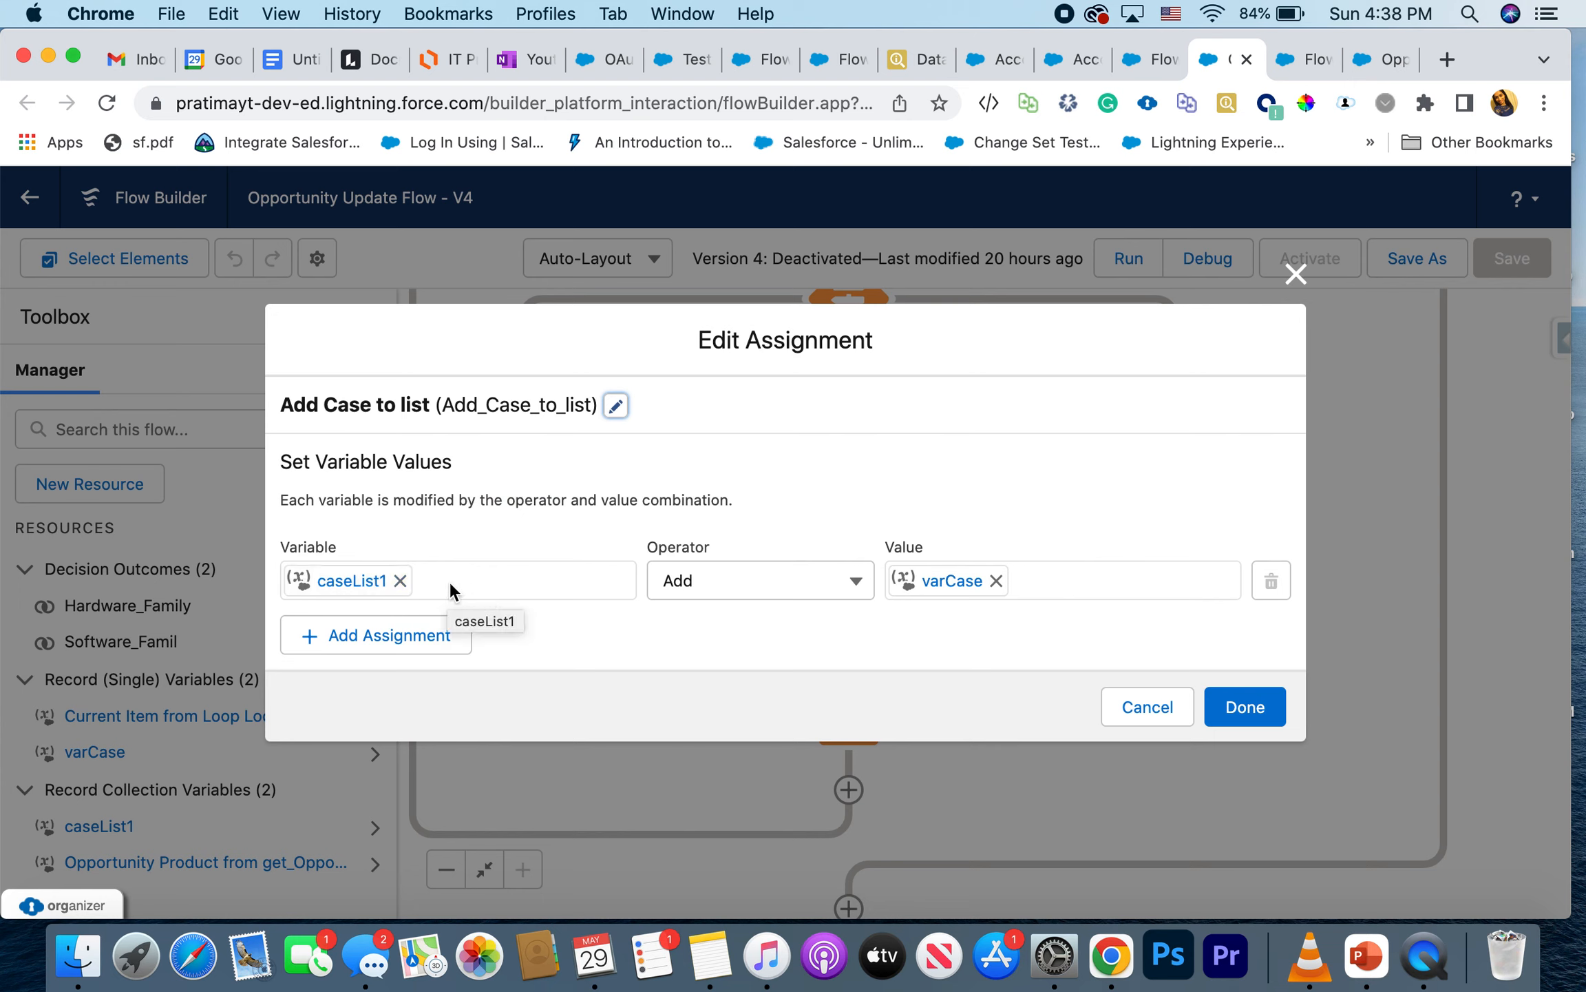
Step: Clear the row's variable, start a new Record variable resource that allows multiple values, and cancel its creation
left_click(401, 582)
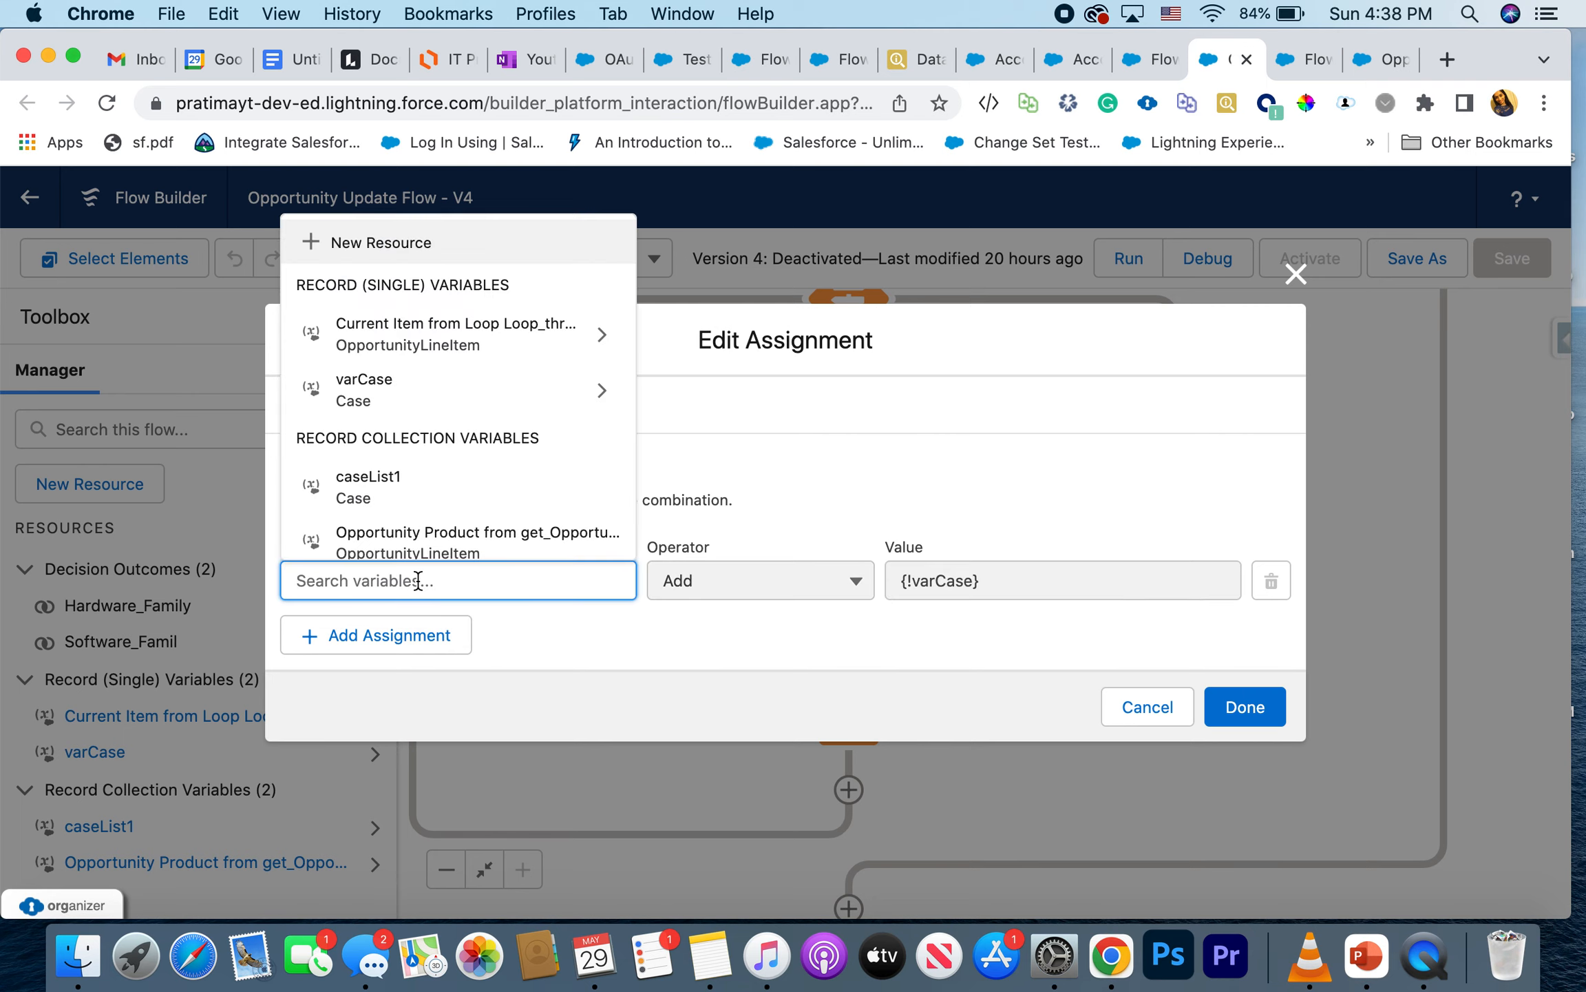
left_click(407, 241)
left_click(518, 441)
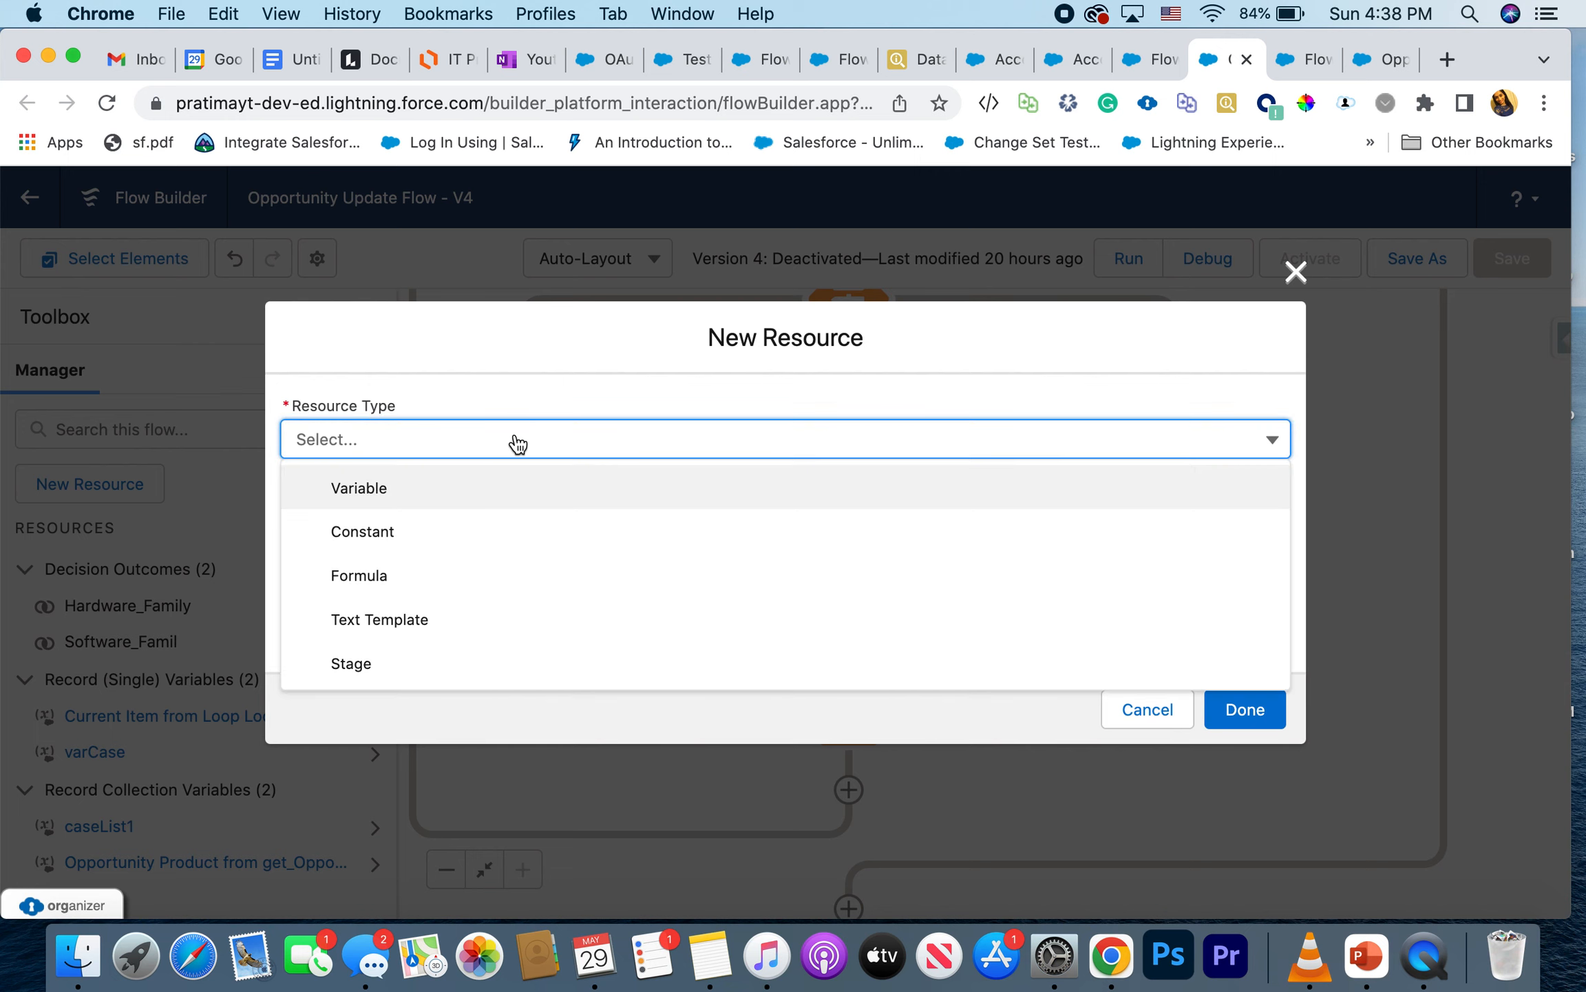
left_click(422, 488)
left_click(422, 485)
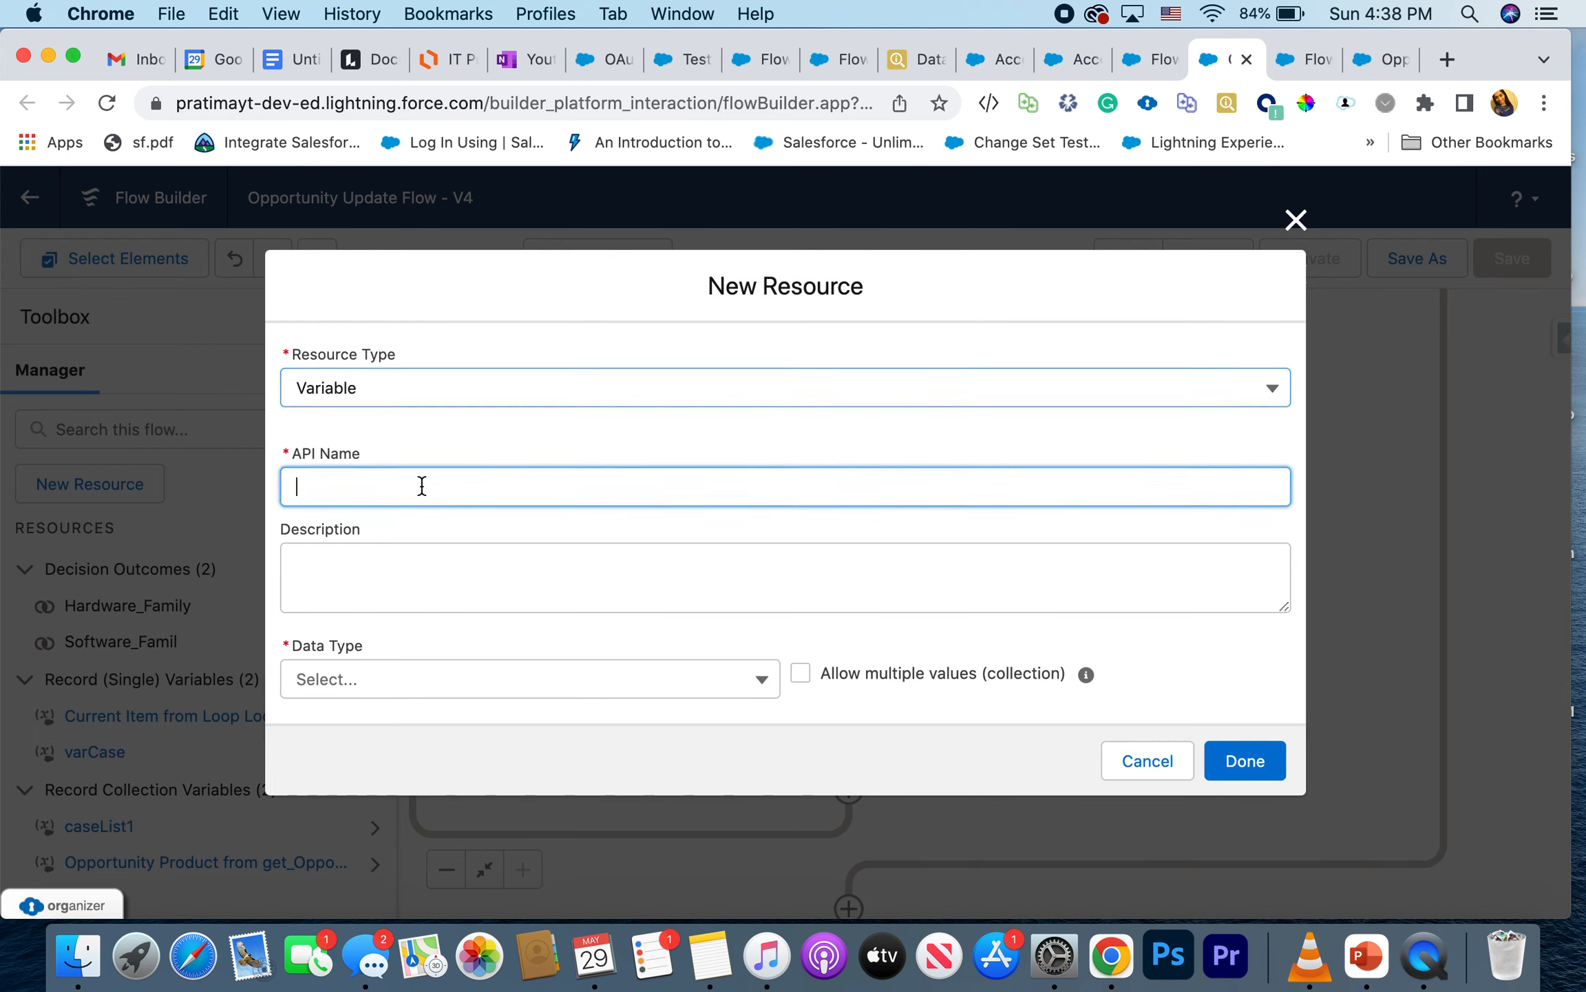
left_click(389, 694)
left_click(380, 409)
left_click(799, 673)
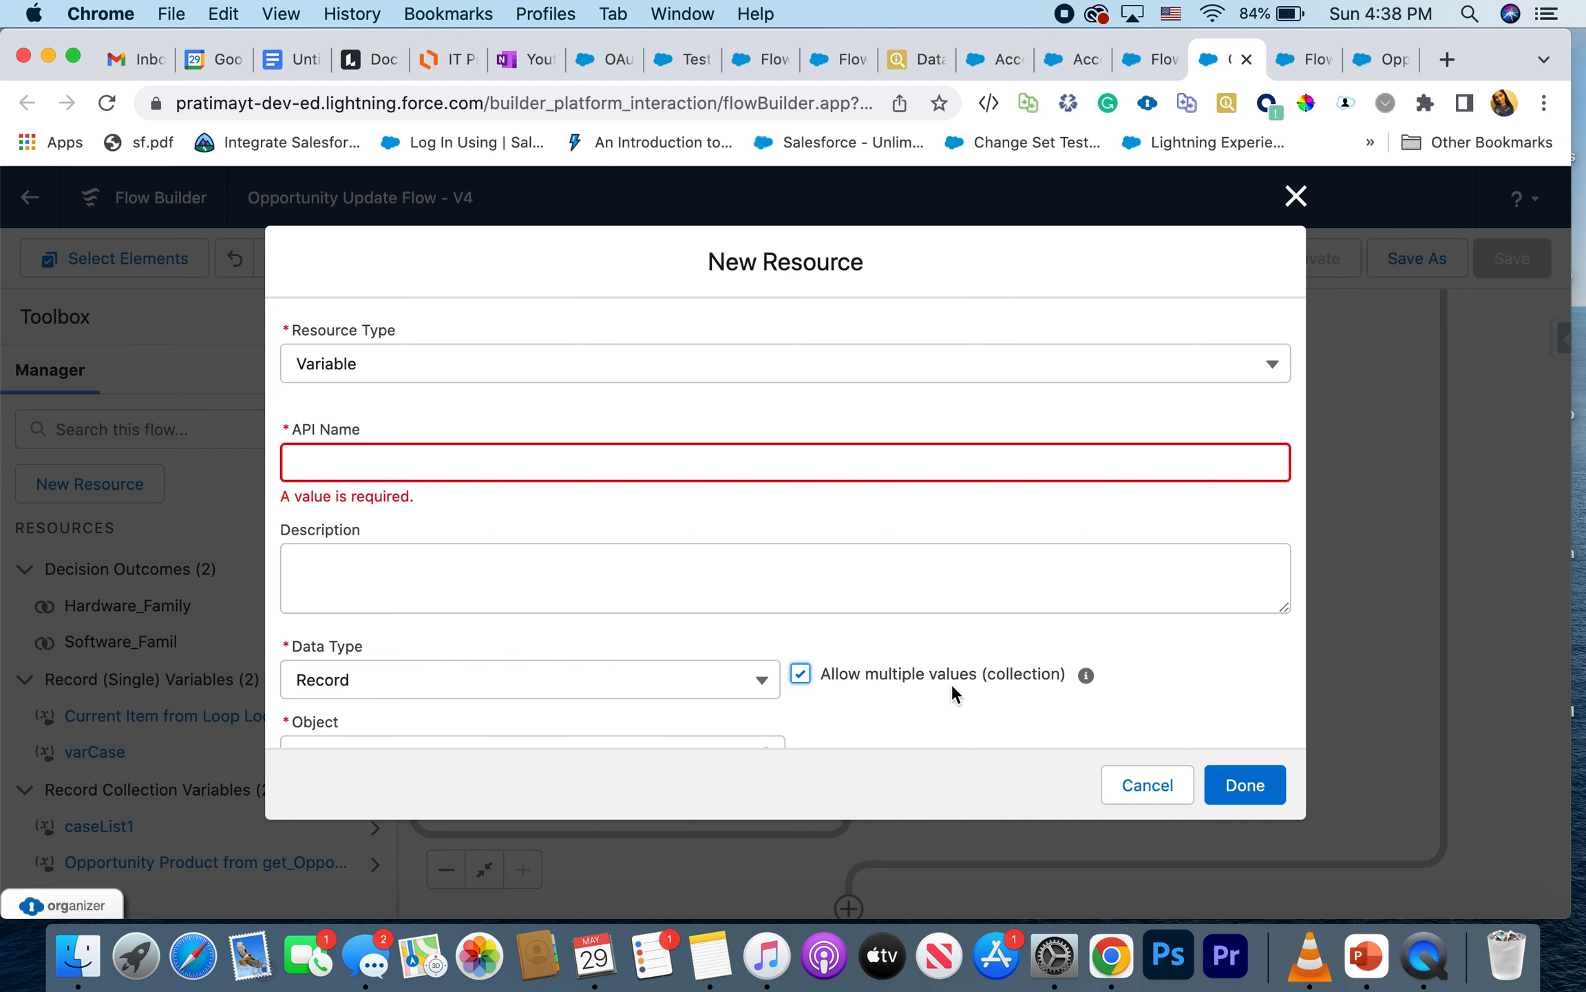
left_click(1126, 792)
Step: Reselect caseList1 as the row's variable and close the Add Case to list assignment without applying changes
left_click(528, 589)
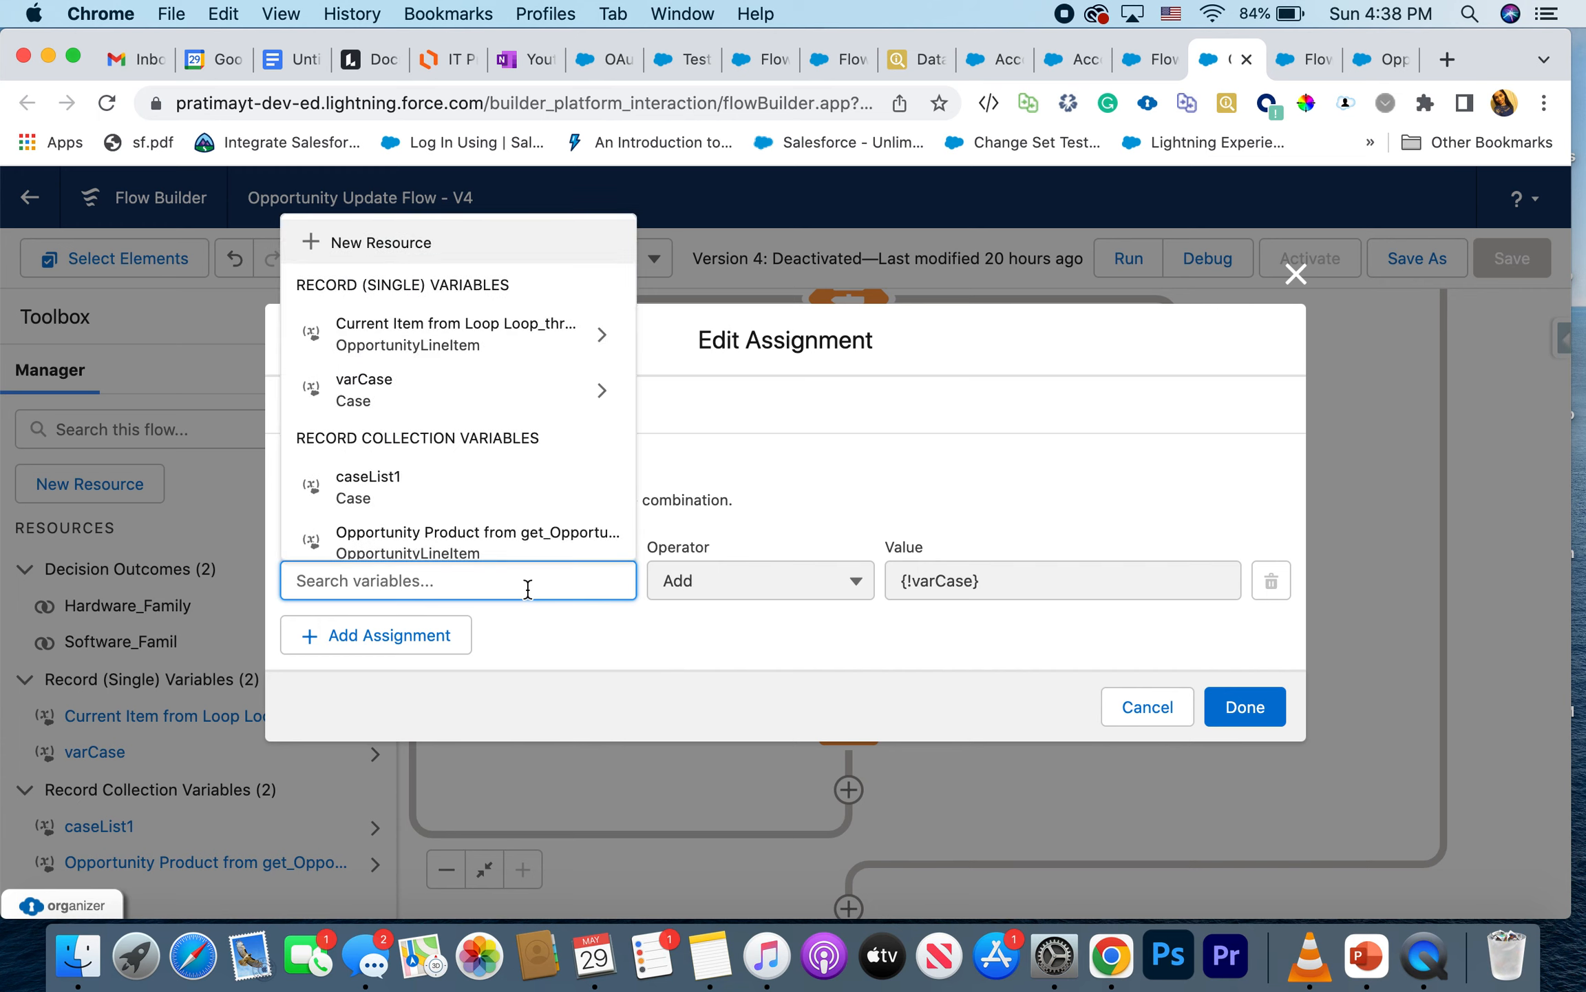
type("case")
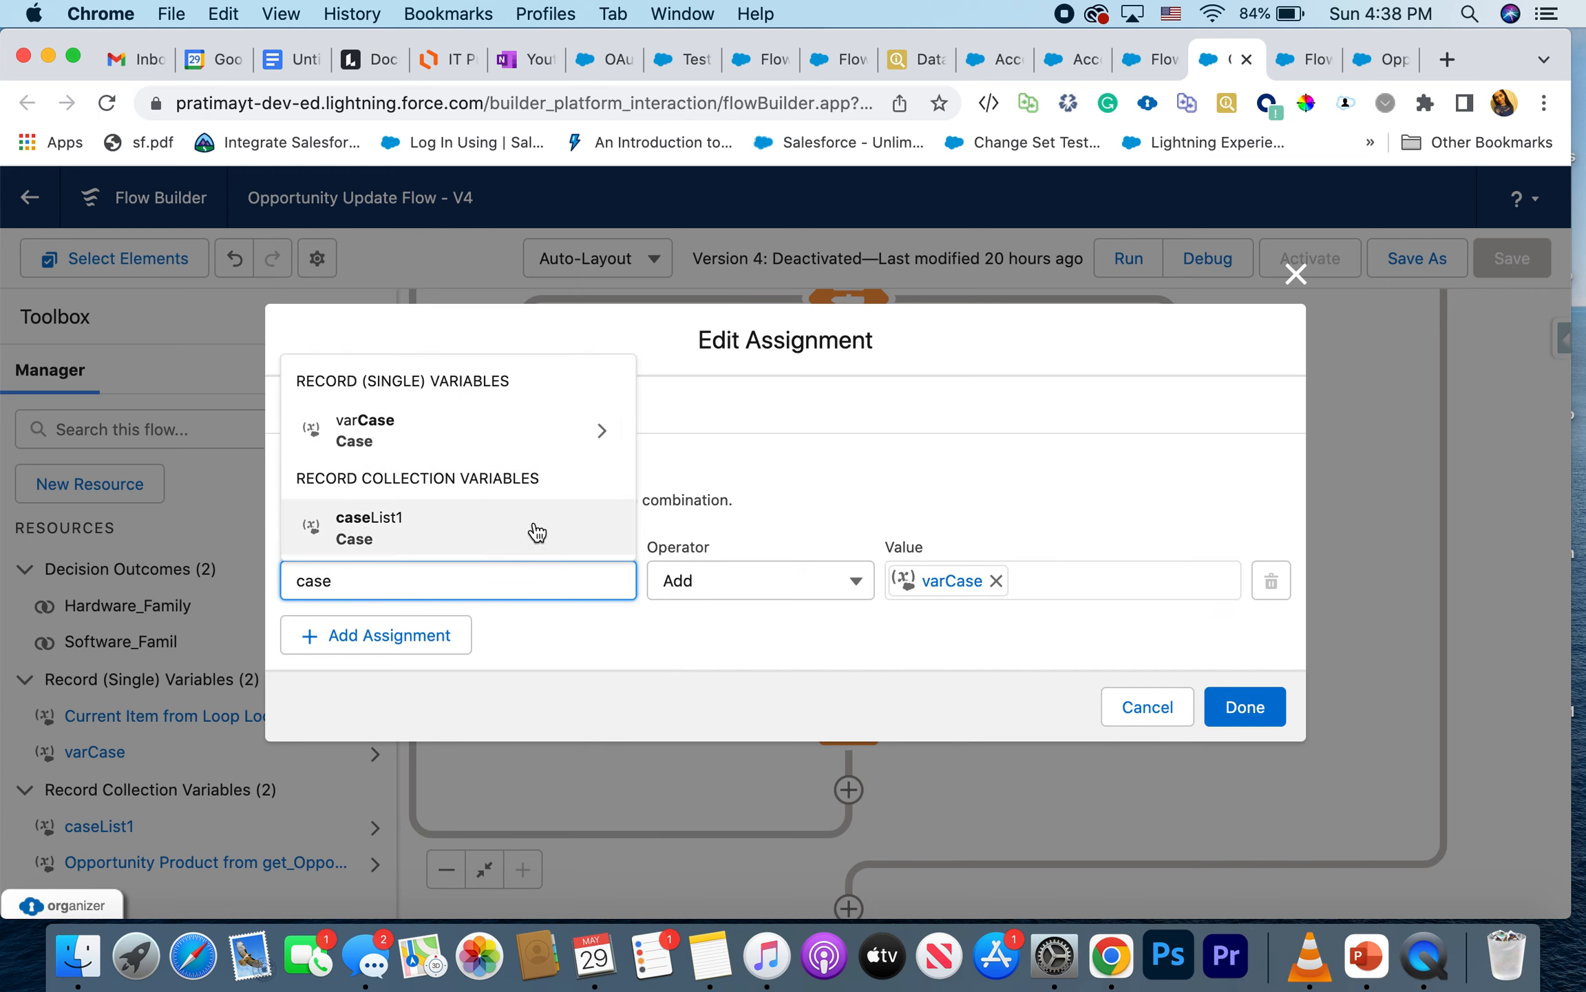
left_click(535, 527)
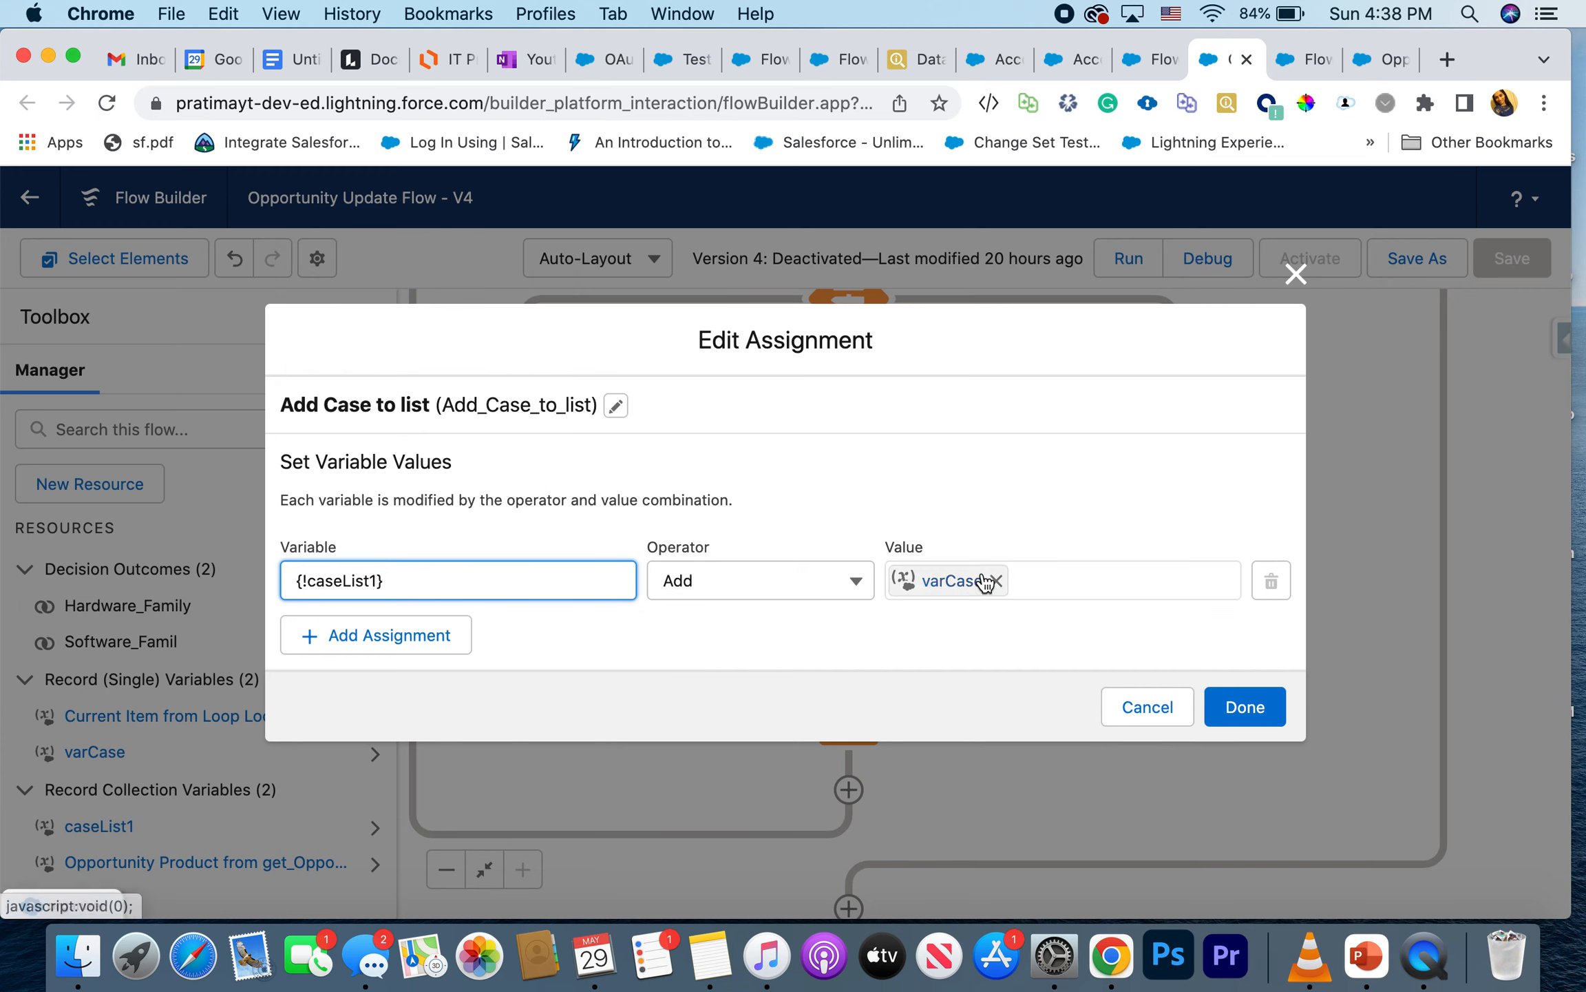
left_click(1293, 278)
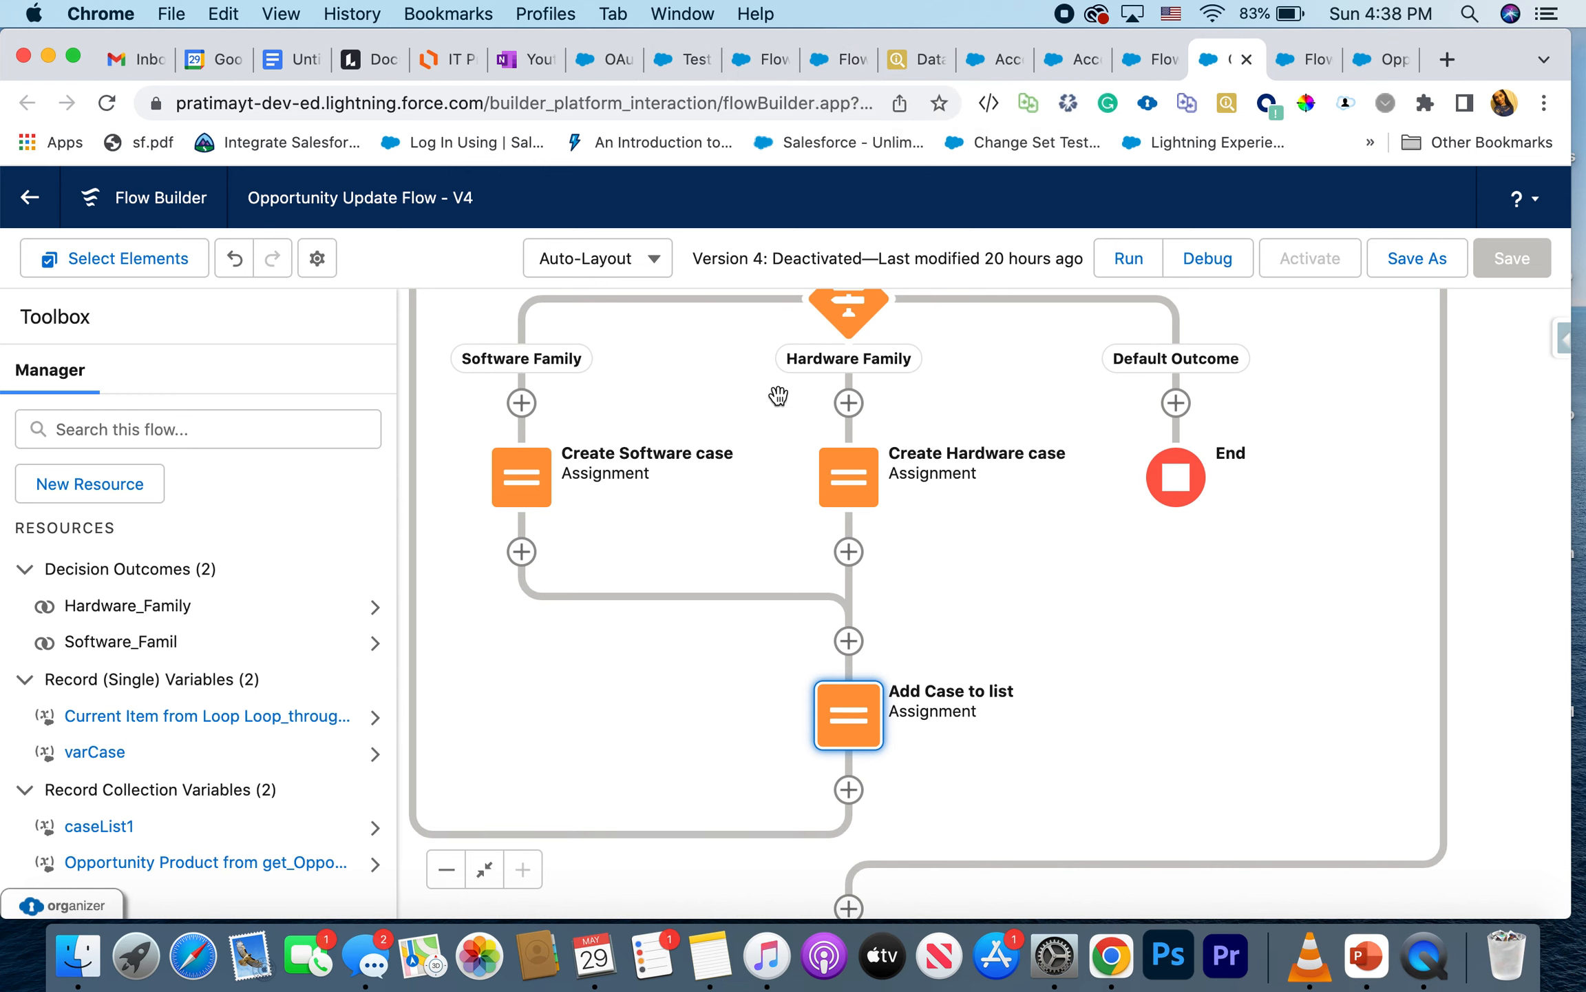
left_click_drag(719, 347, 722, 469)
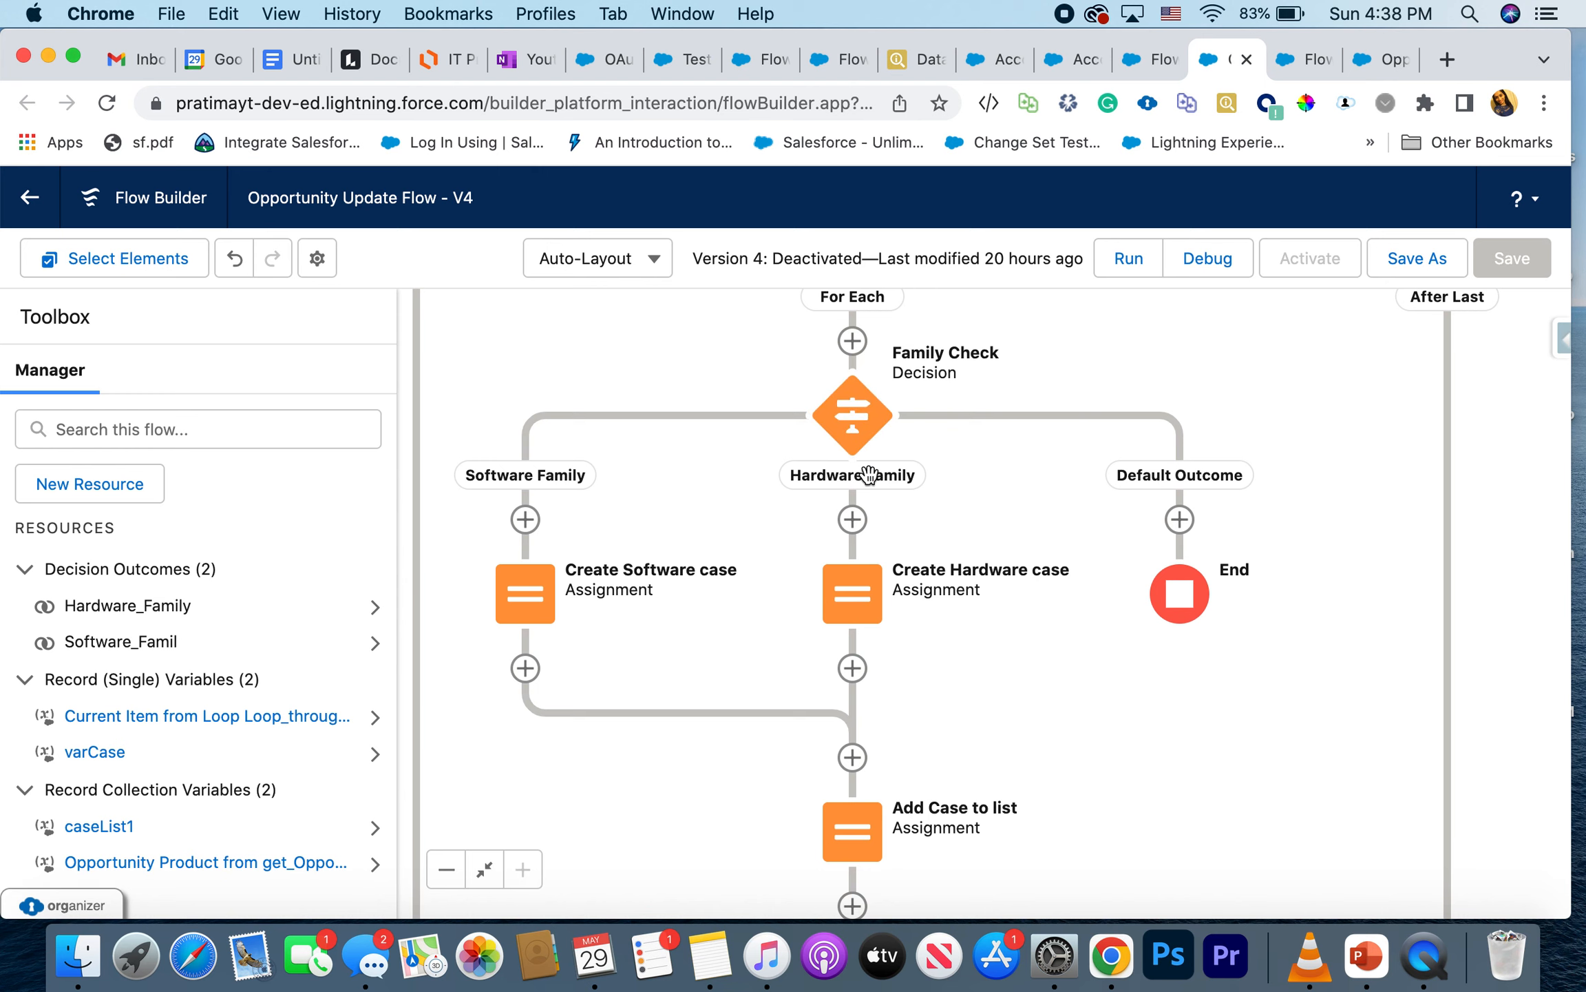
Step: Switch back to the unsaved flow and examine its product family branches inside the loop
left_click_drag(822, 378, 809, 456)
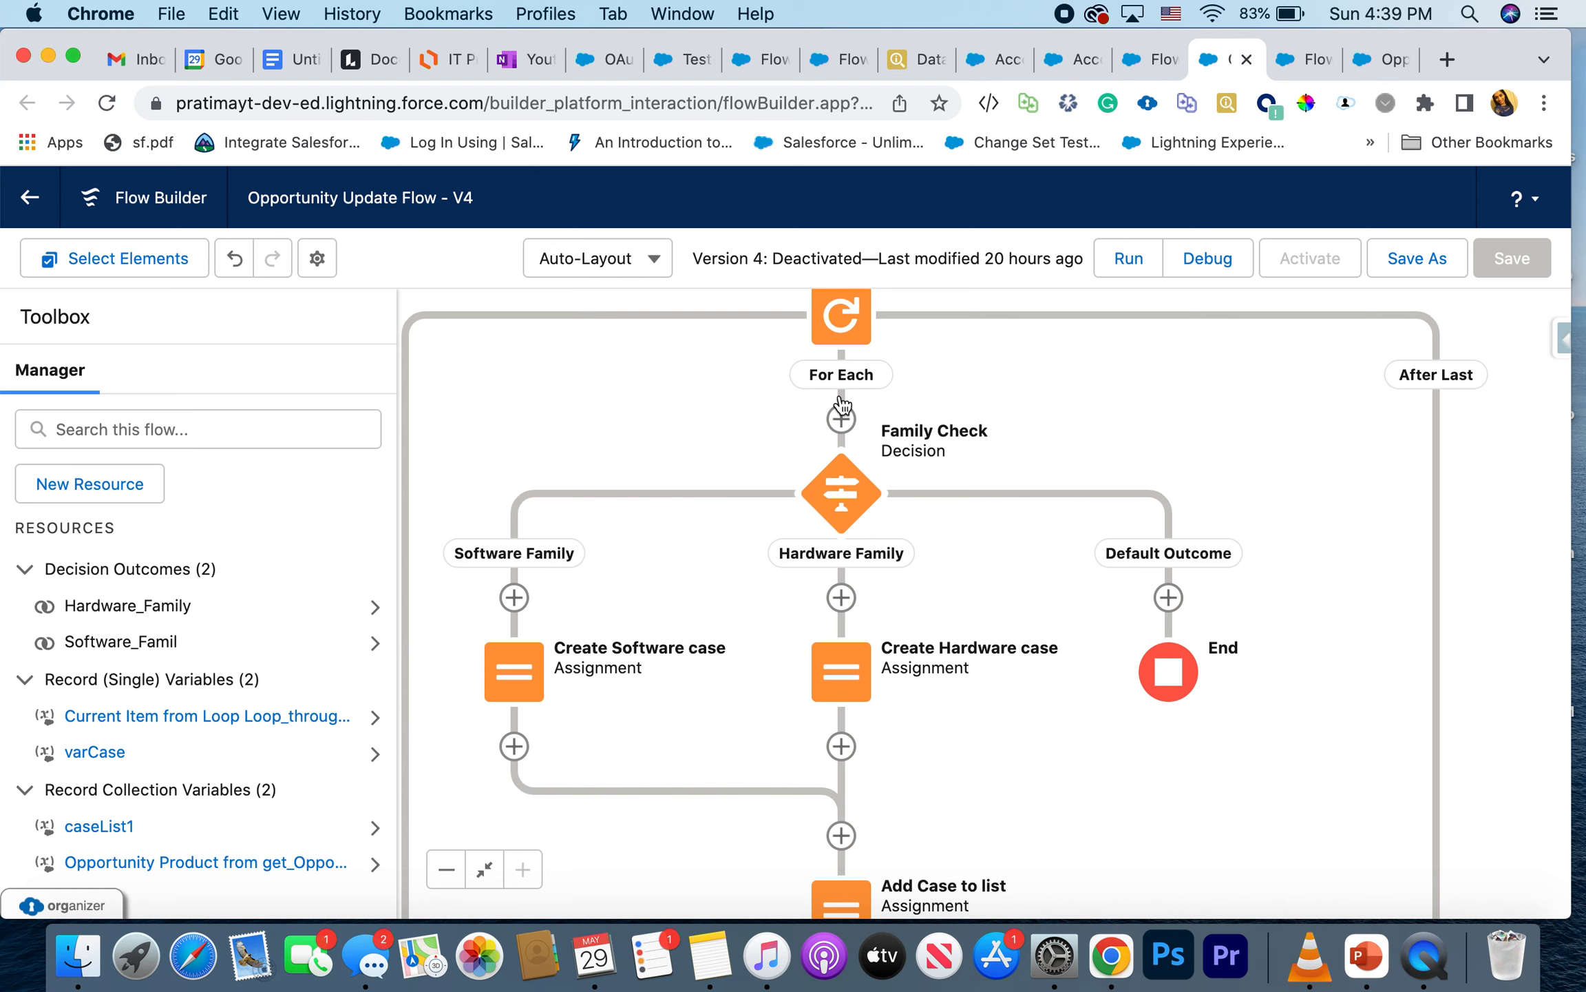
left_click(827, 62)
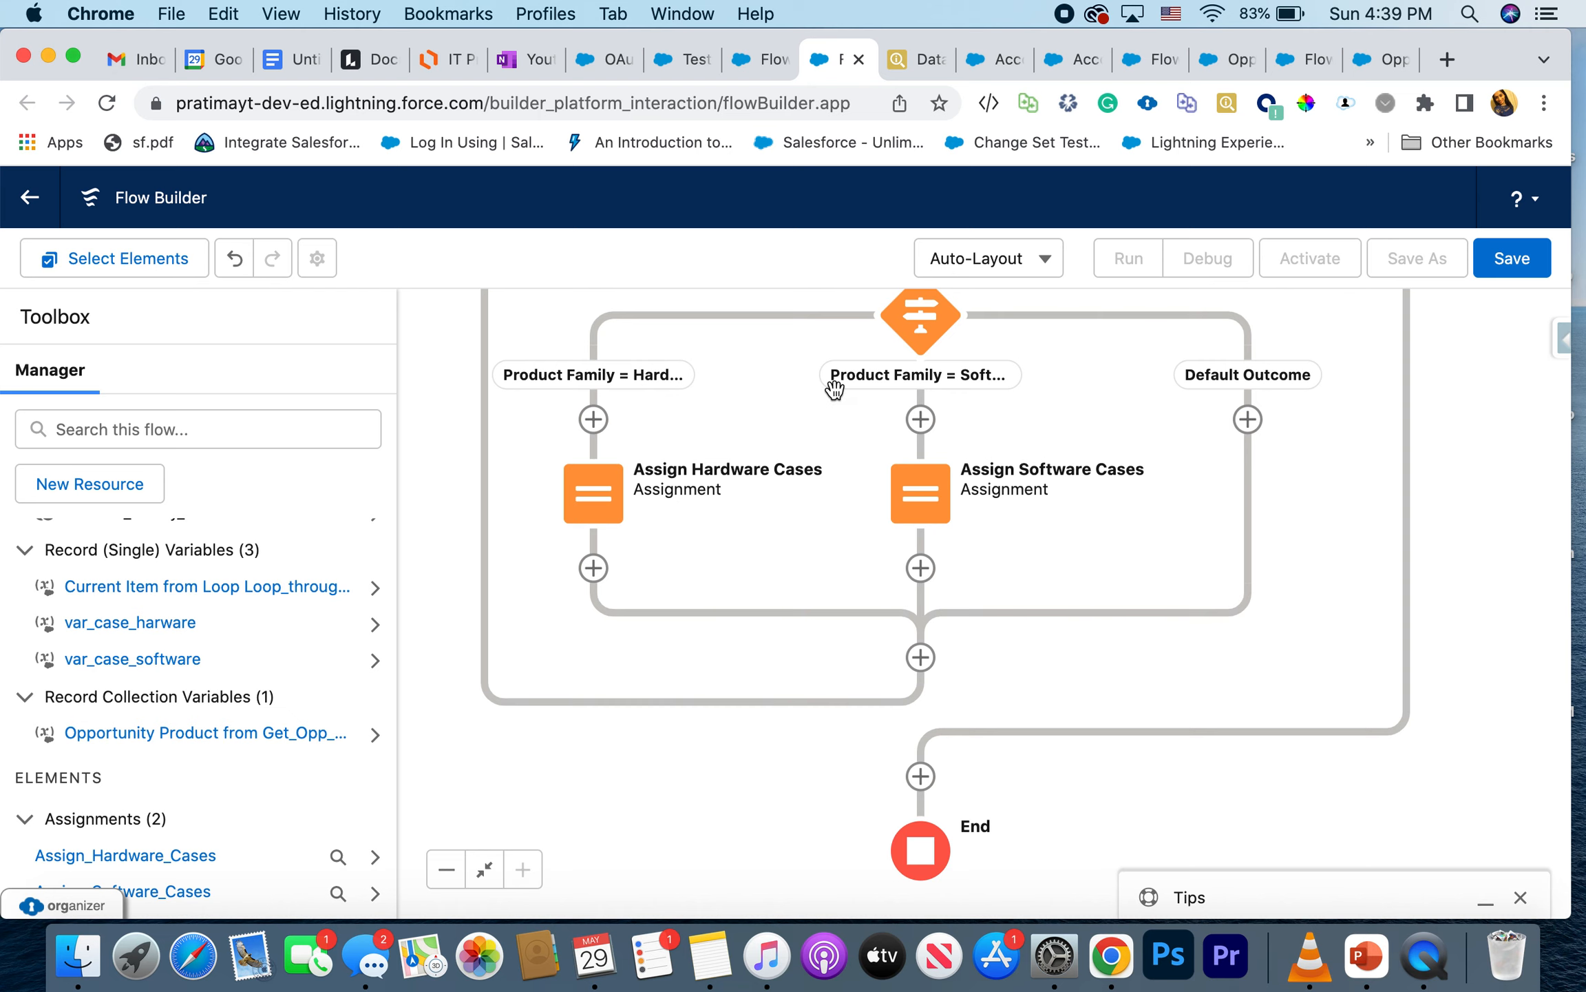
scroll(836, 391, "up", 5)
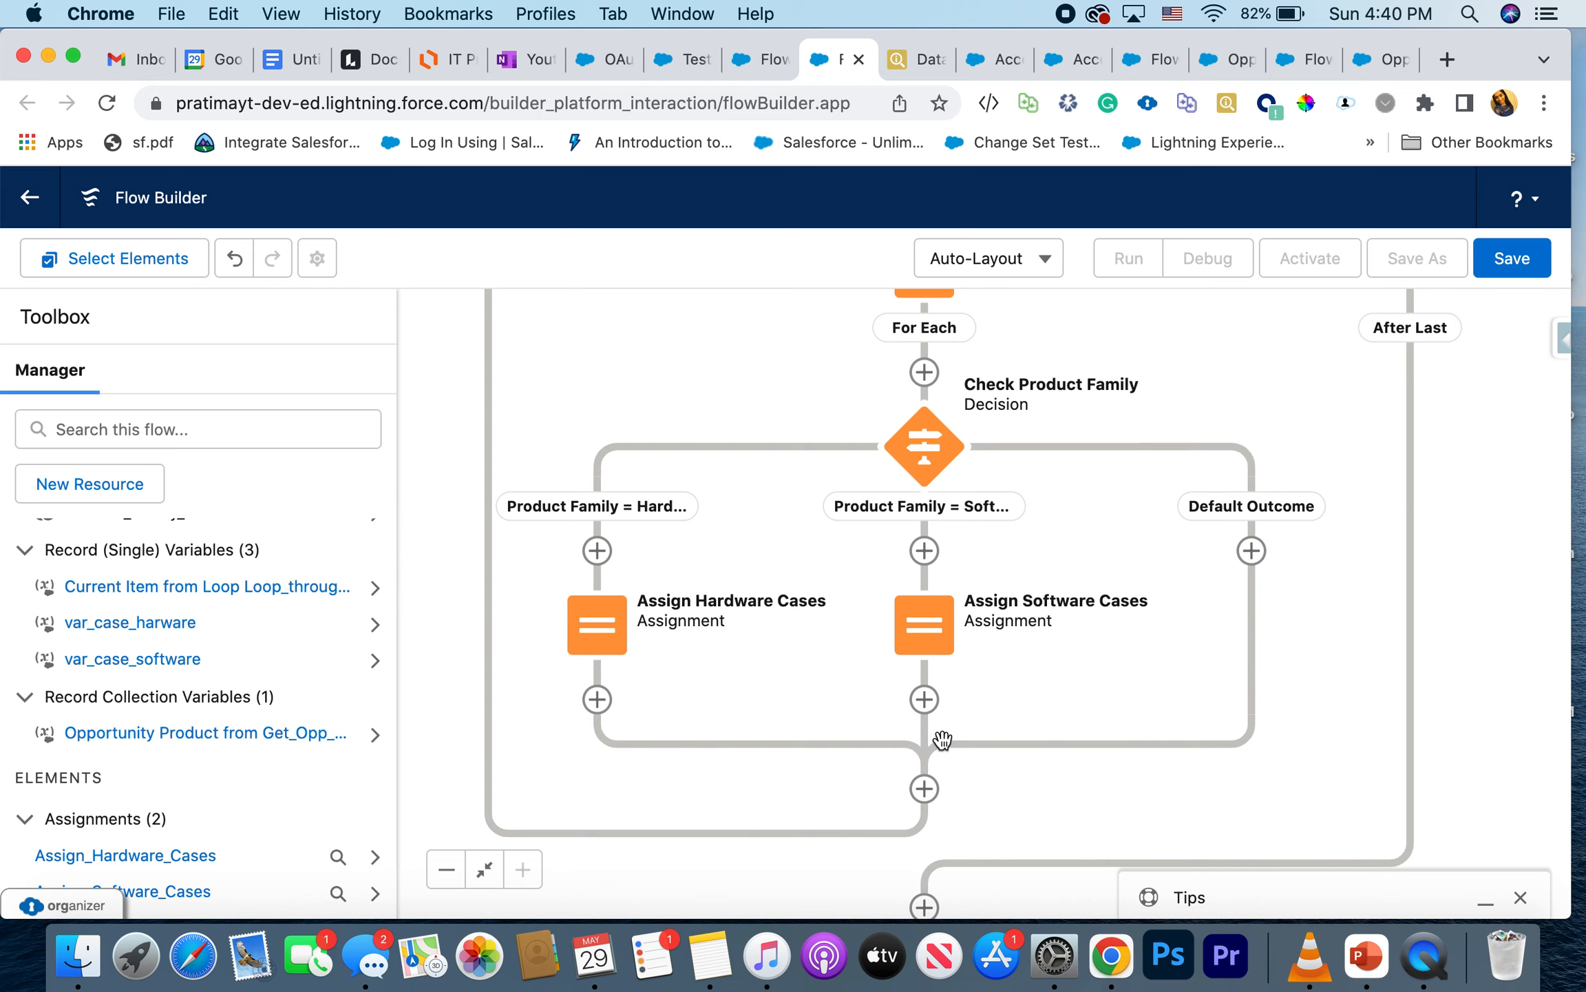
left_click_drag(1076, 765, 1083, 658)
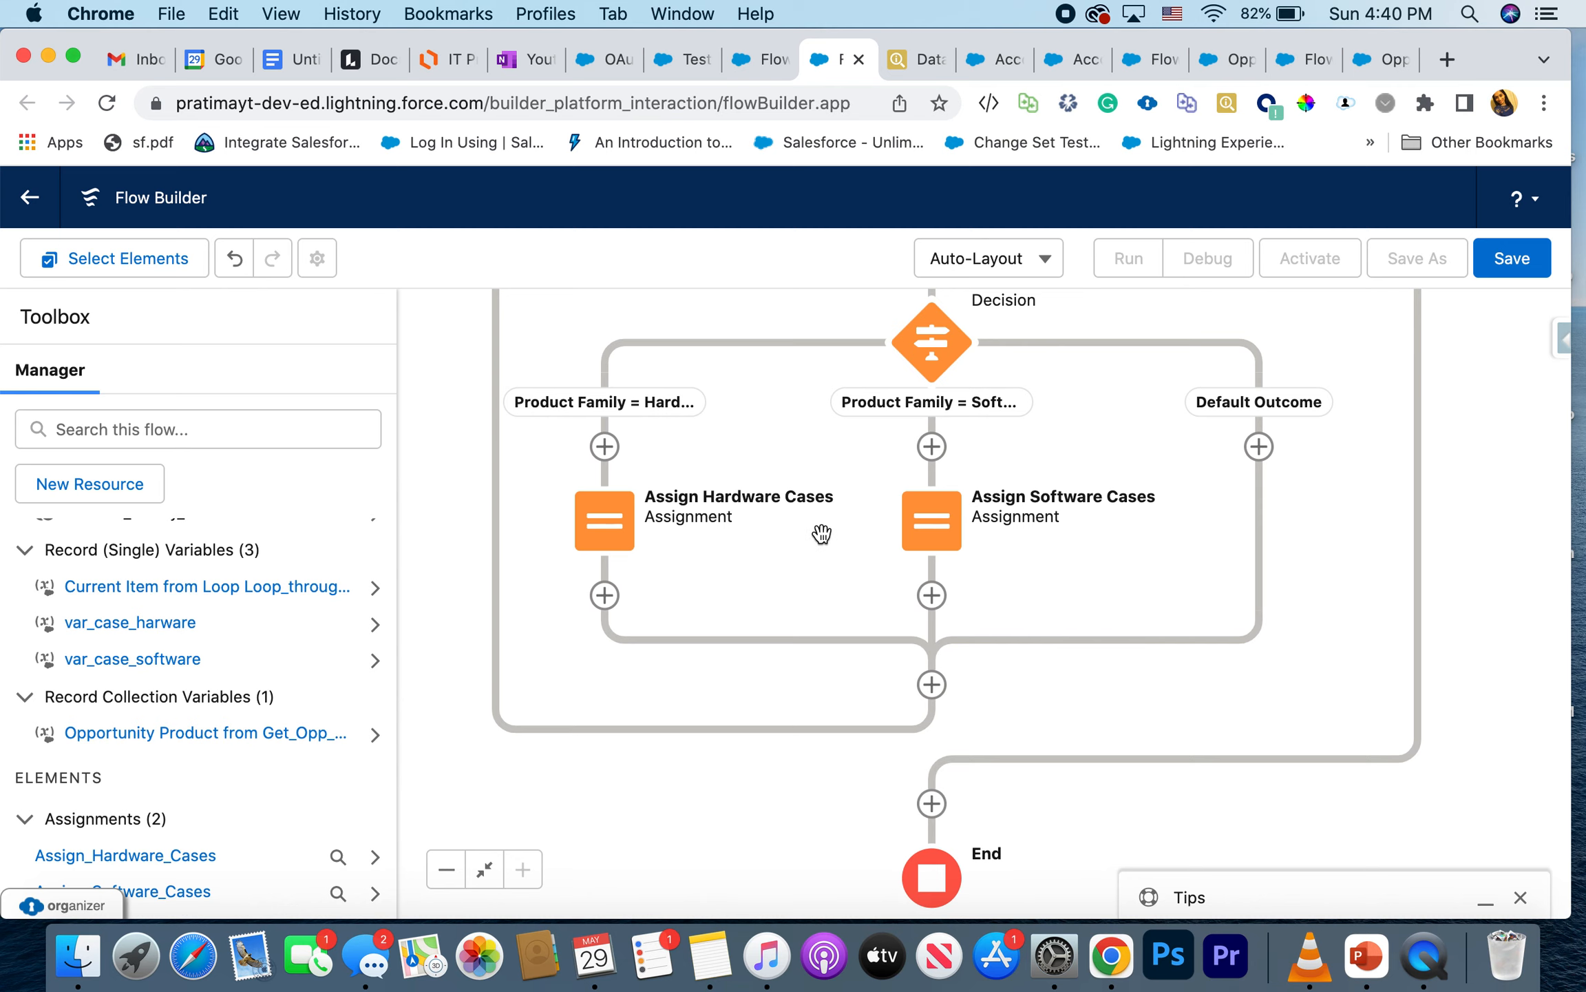
scroll(1064, 694, "down", 1)
left_click(932, 682)
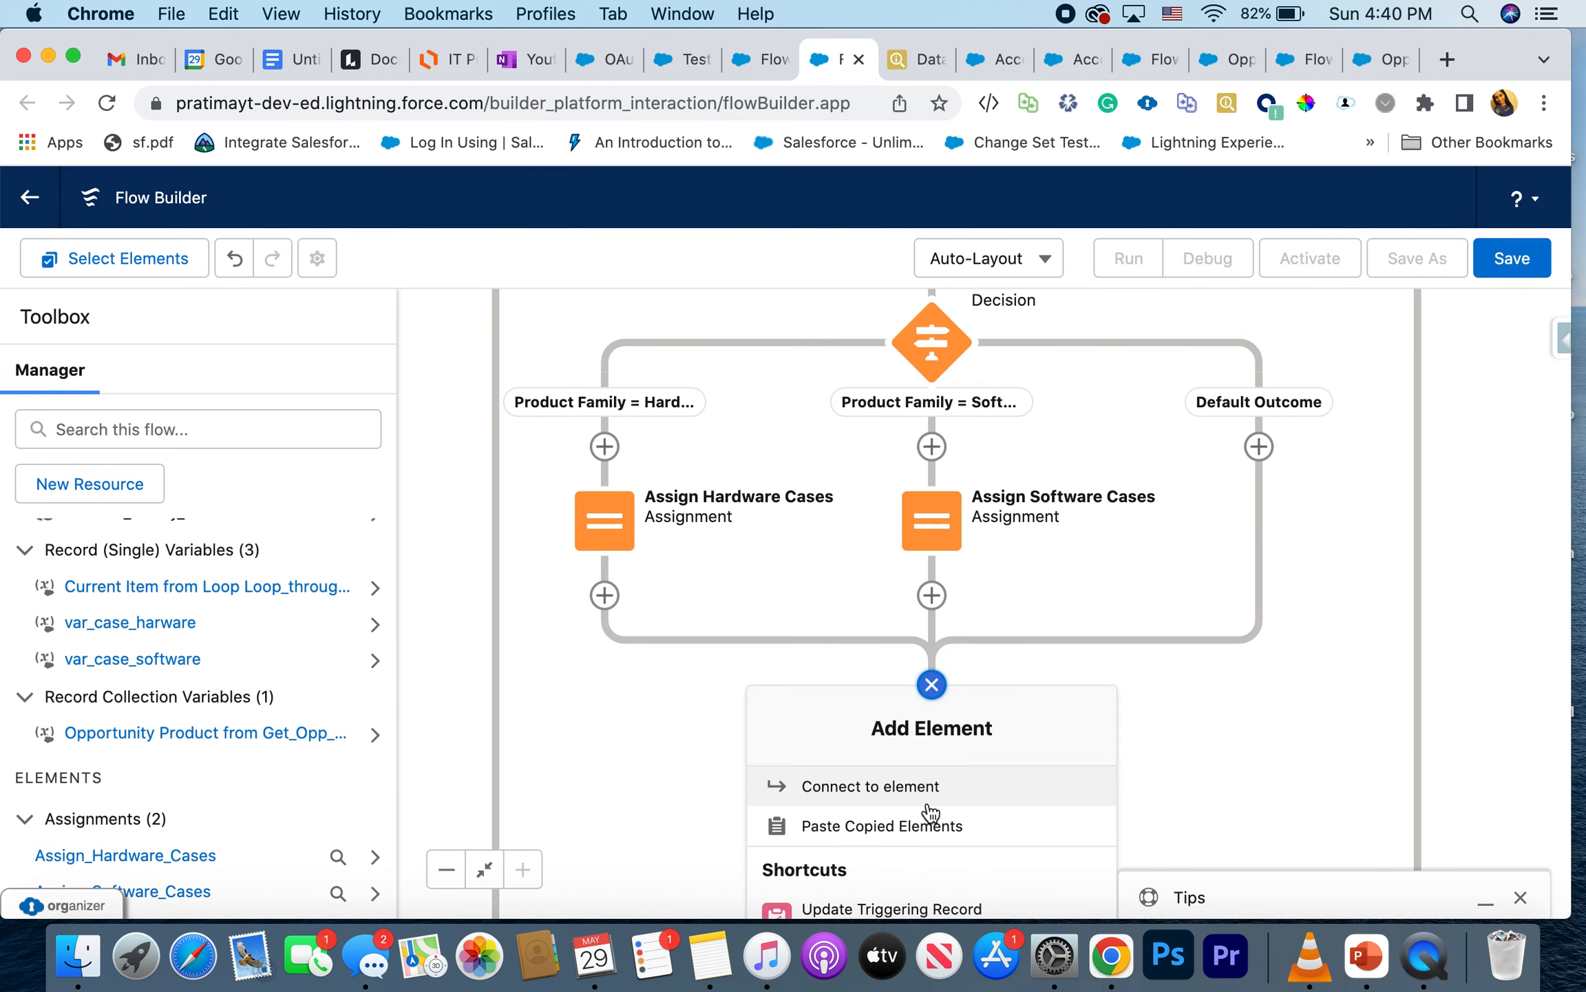
scroll(1218, 638, "up", 5)
scroll(1261, 749, "down", 5)
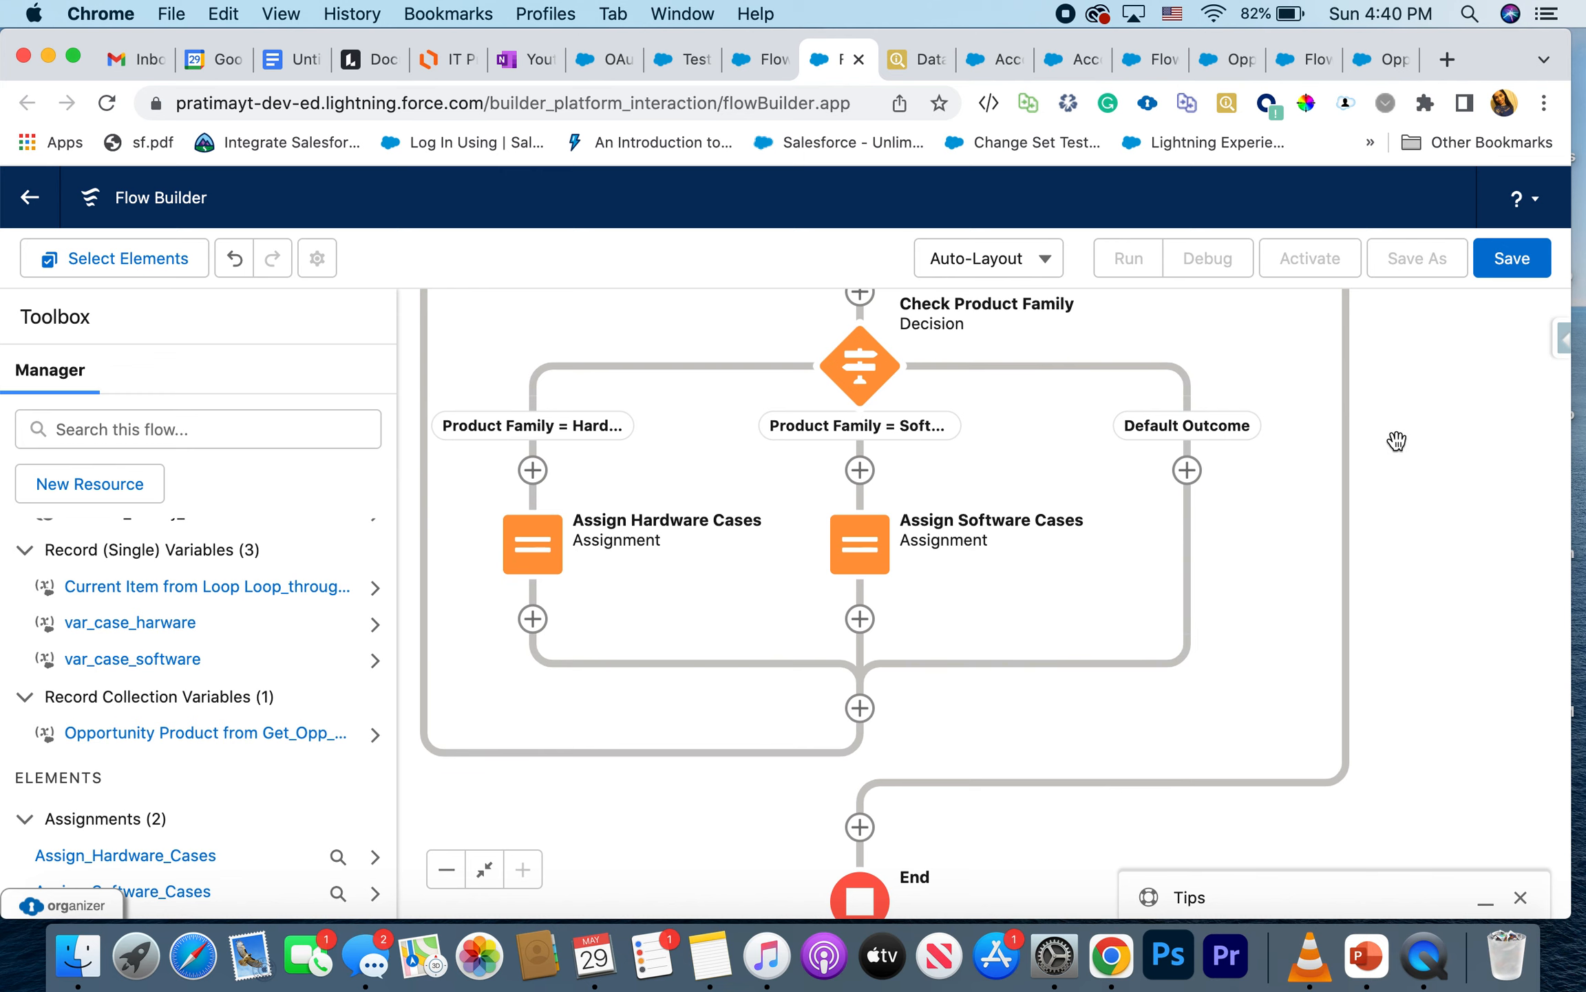
scroll(1401, 482, "up", 3)
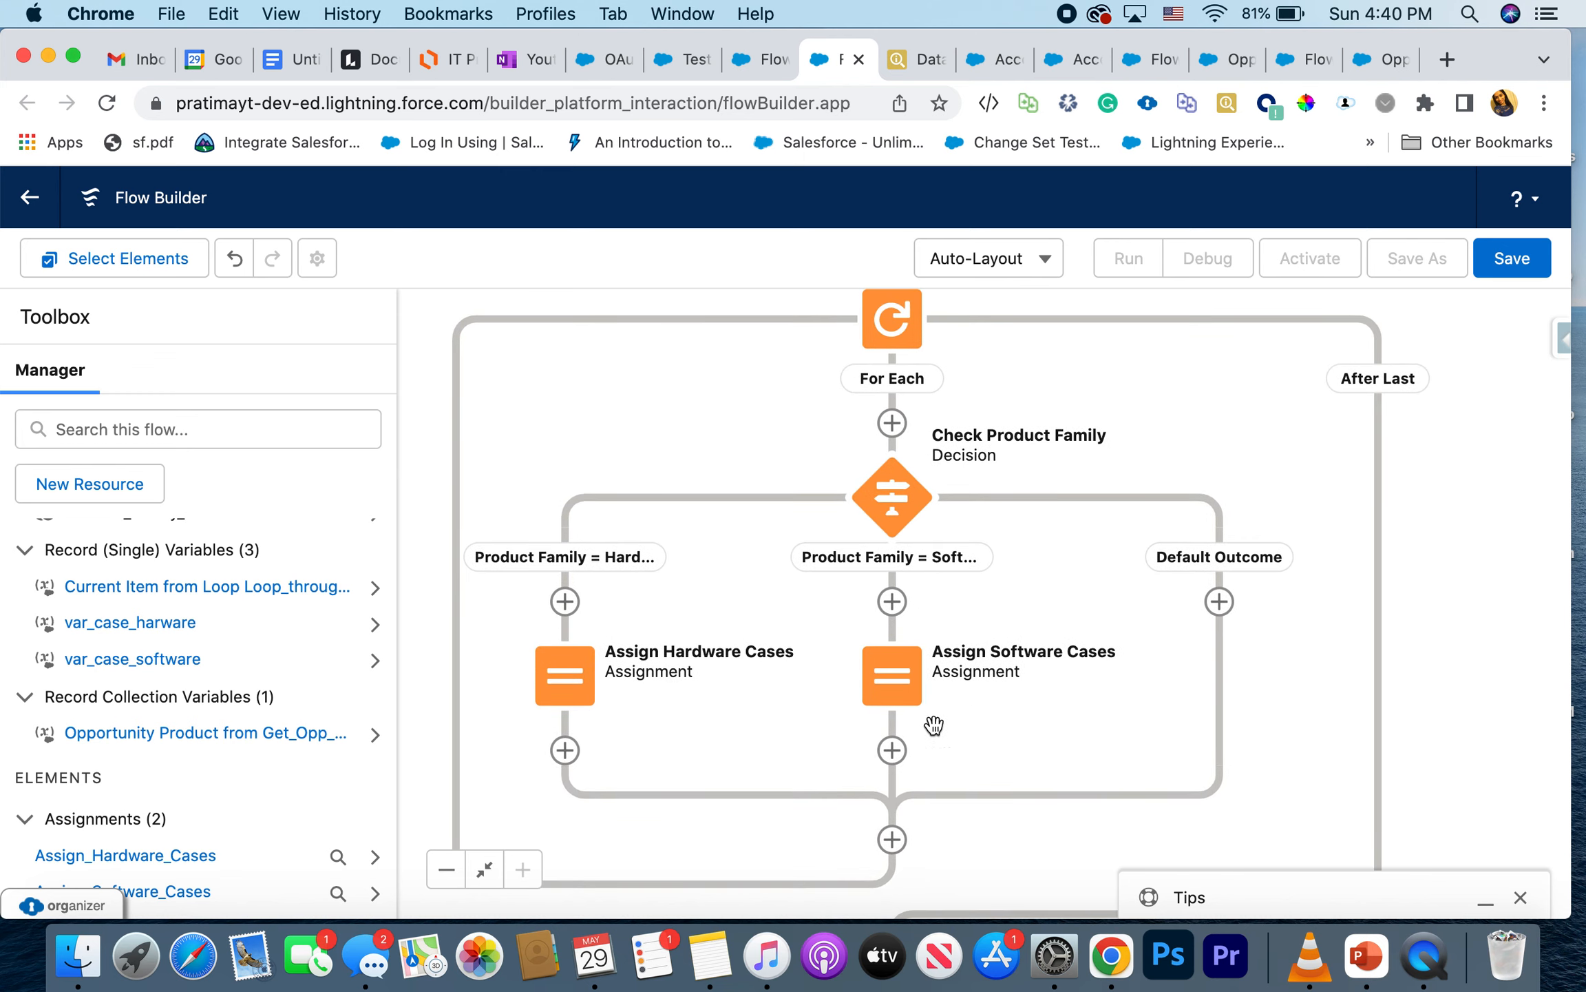
scroll(1424, 573, "down", 5)
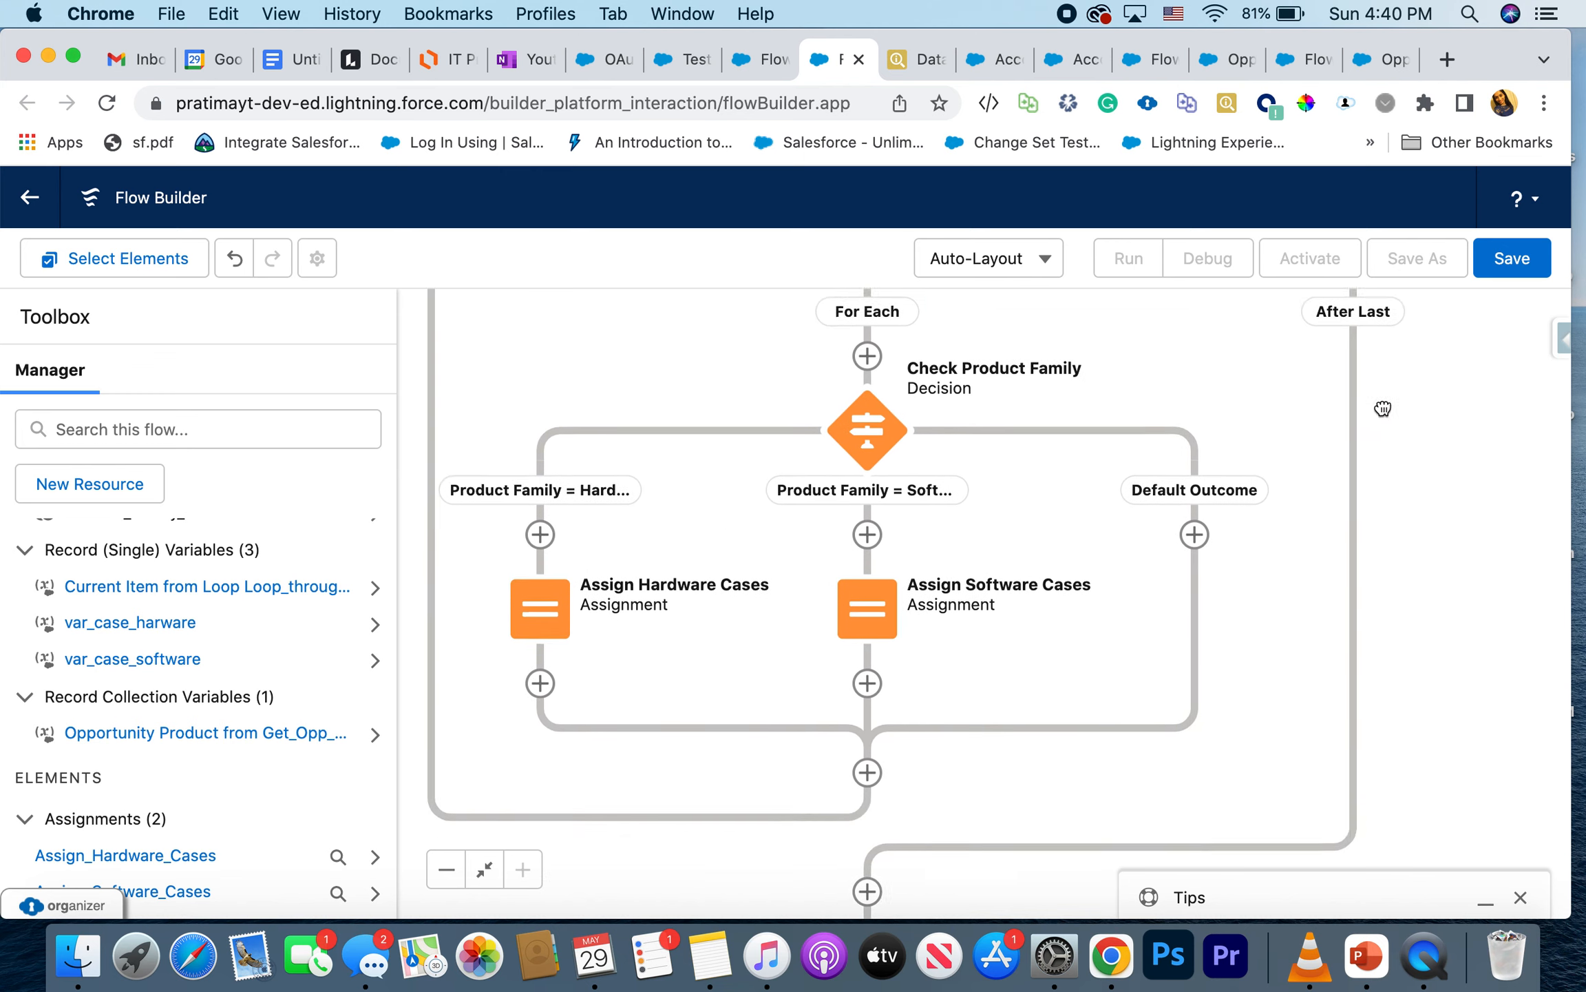
Step: Add a Create Records element on the loop's After Last path that creates one record from var_case_software
left_click(828, 721)
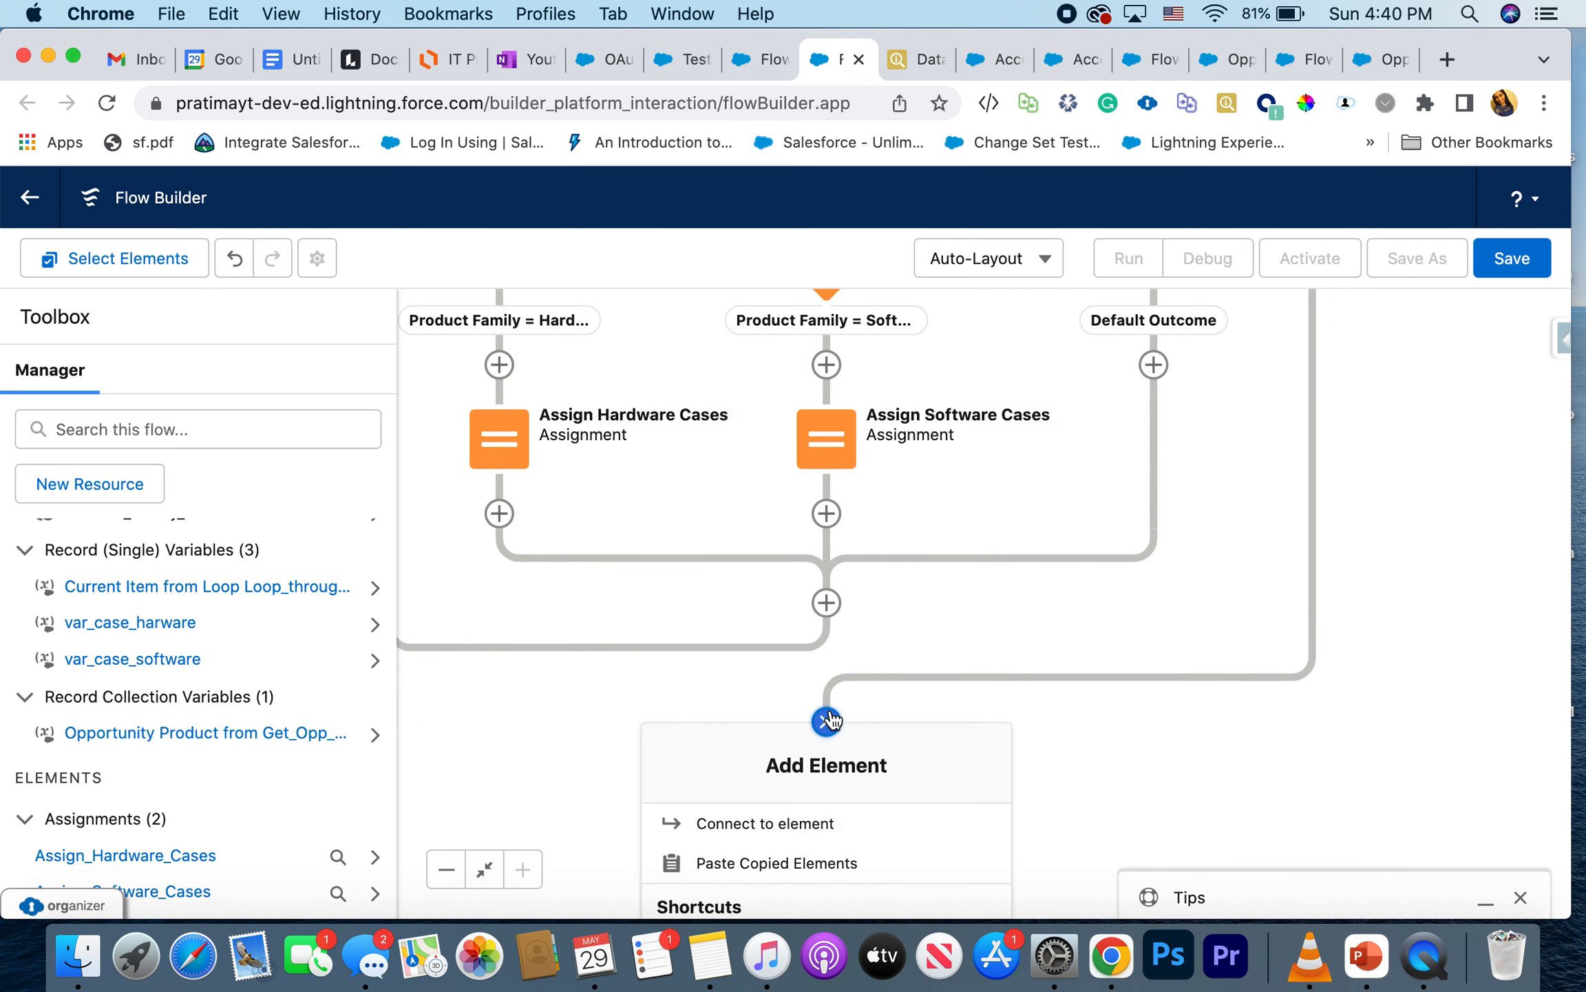
scroll(818, 836, "down", 5)
scroll(818, 836, "up", 5)
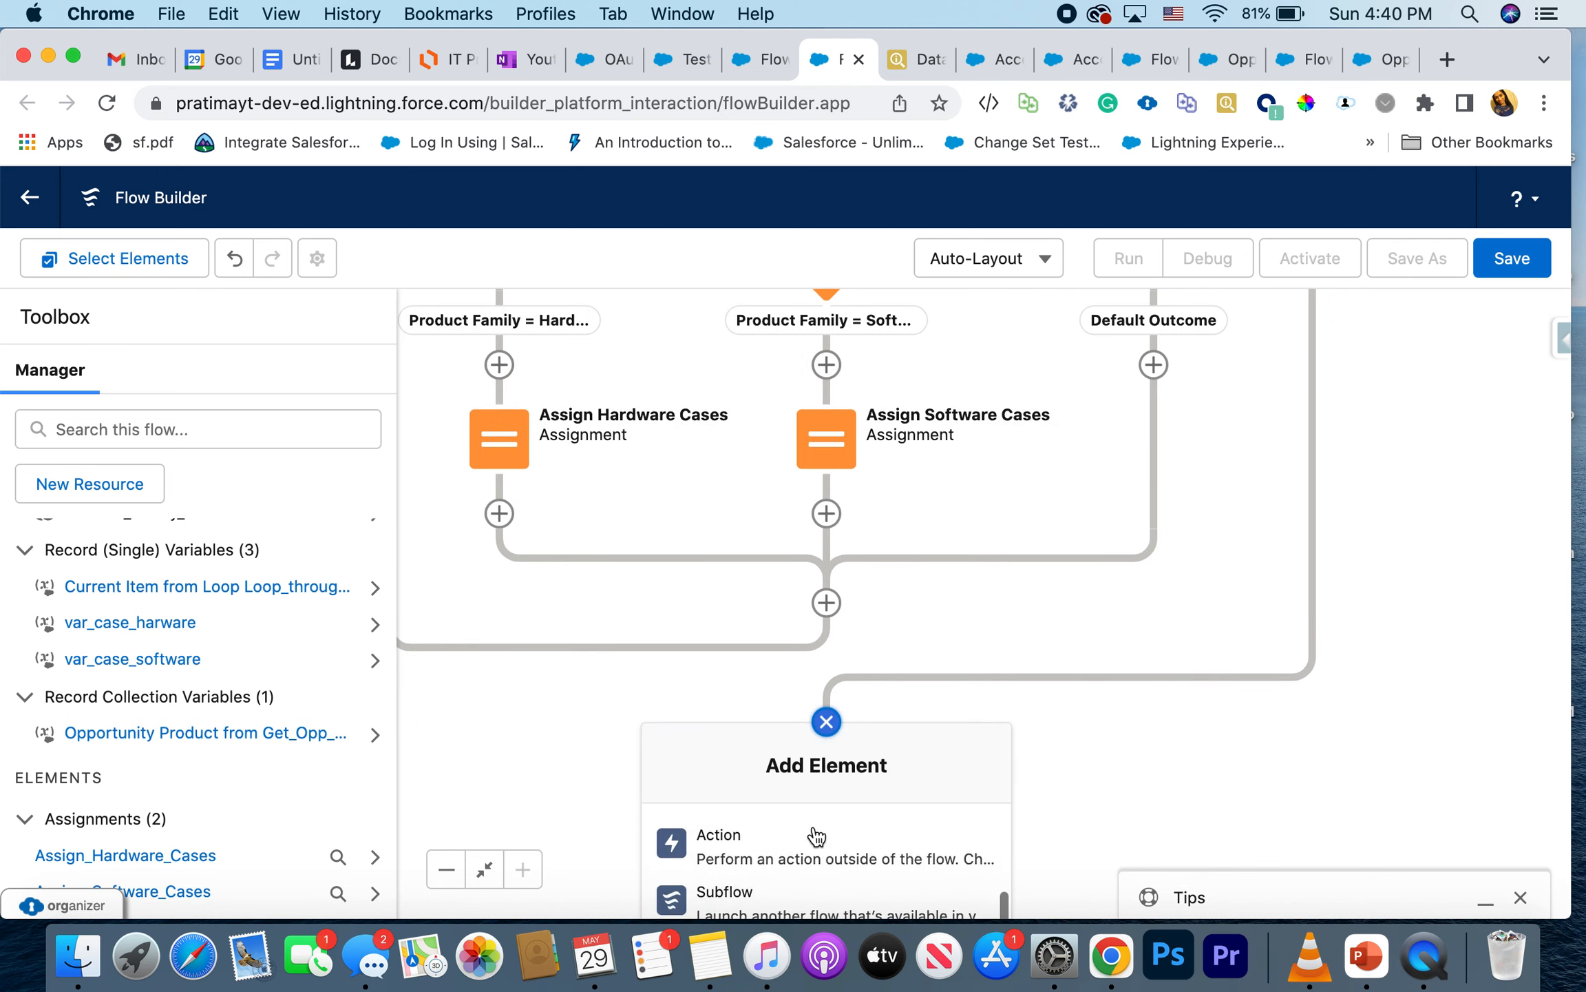
scroll(818, 836, "down", 4)
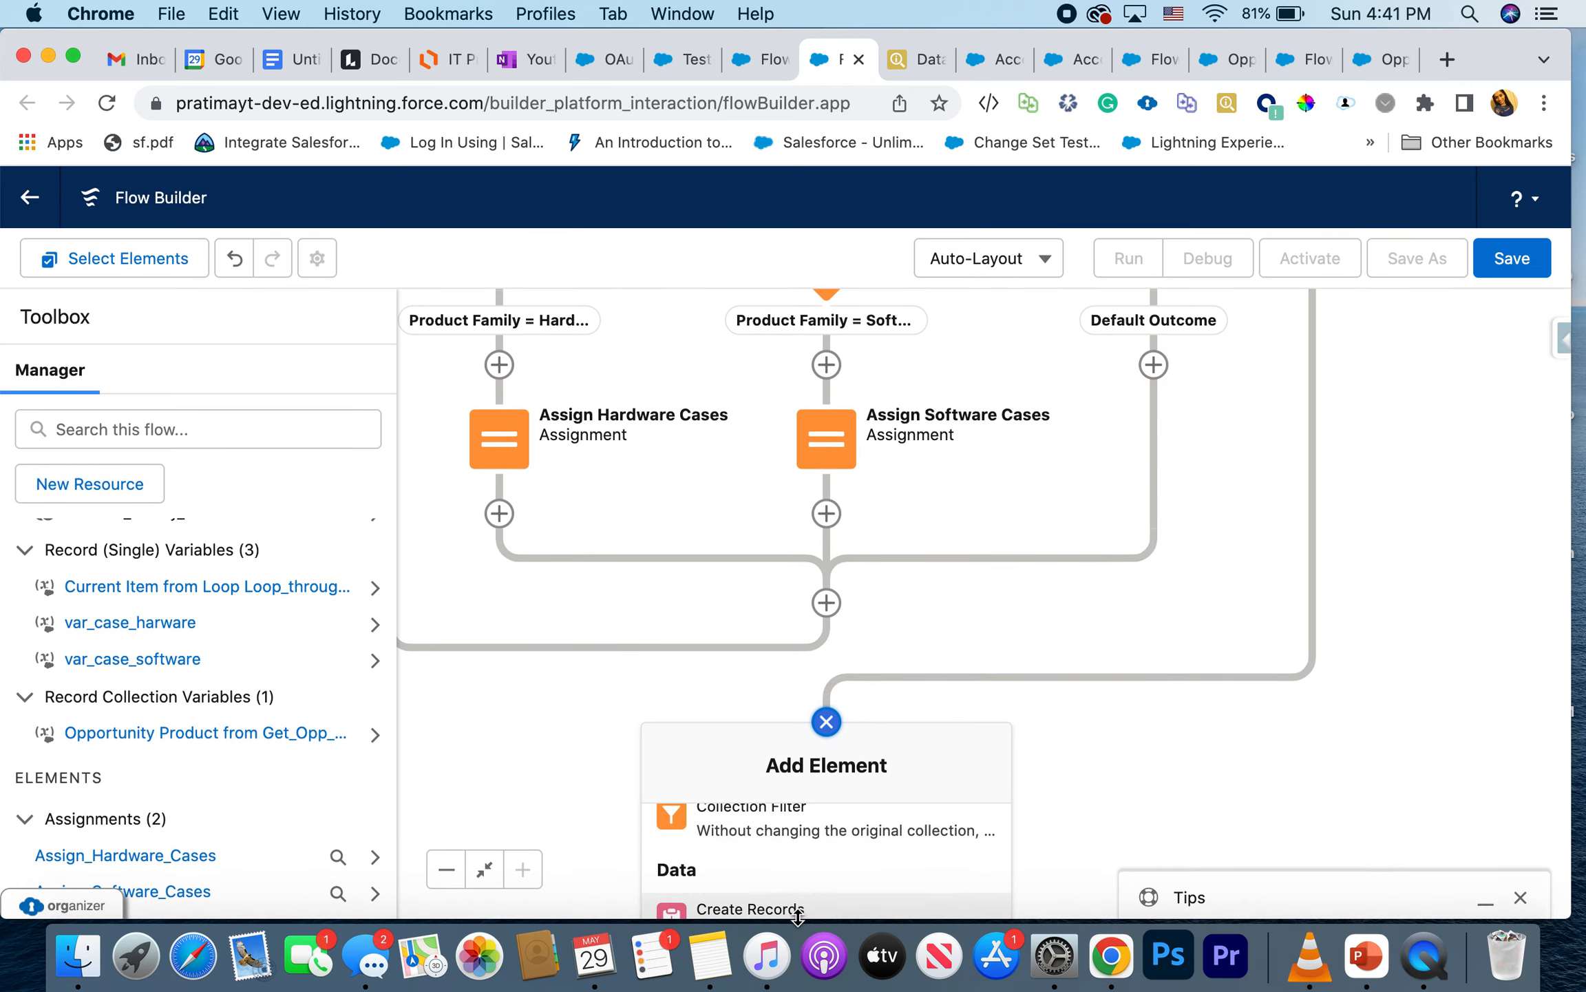
left_click(798, 910)
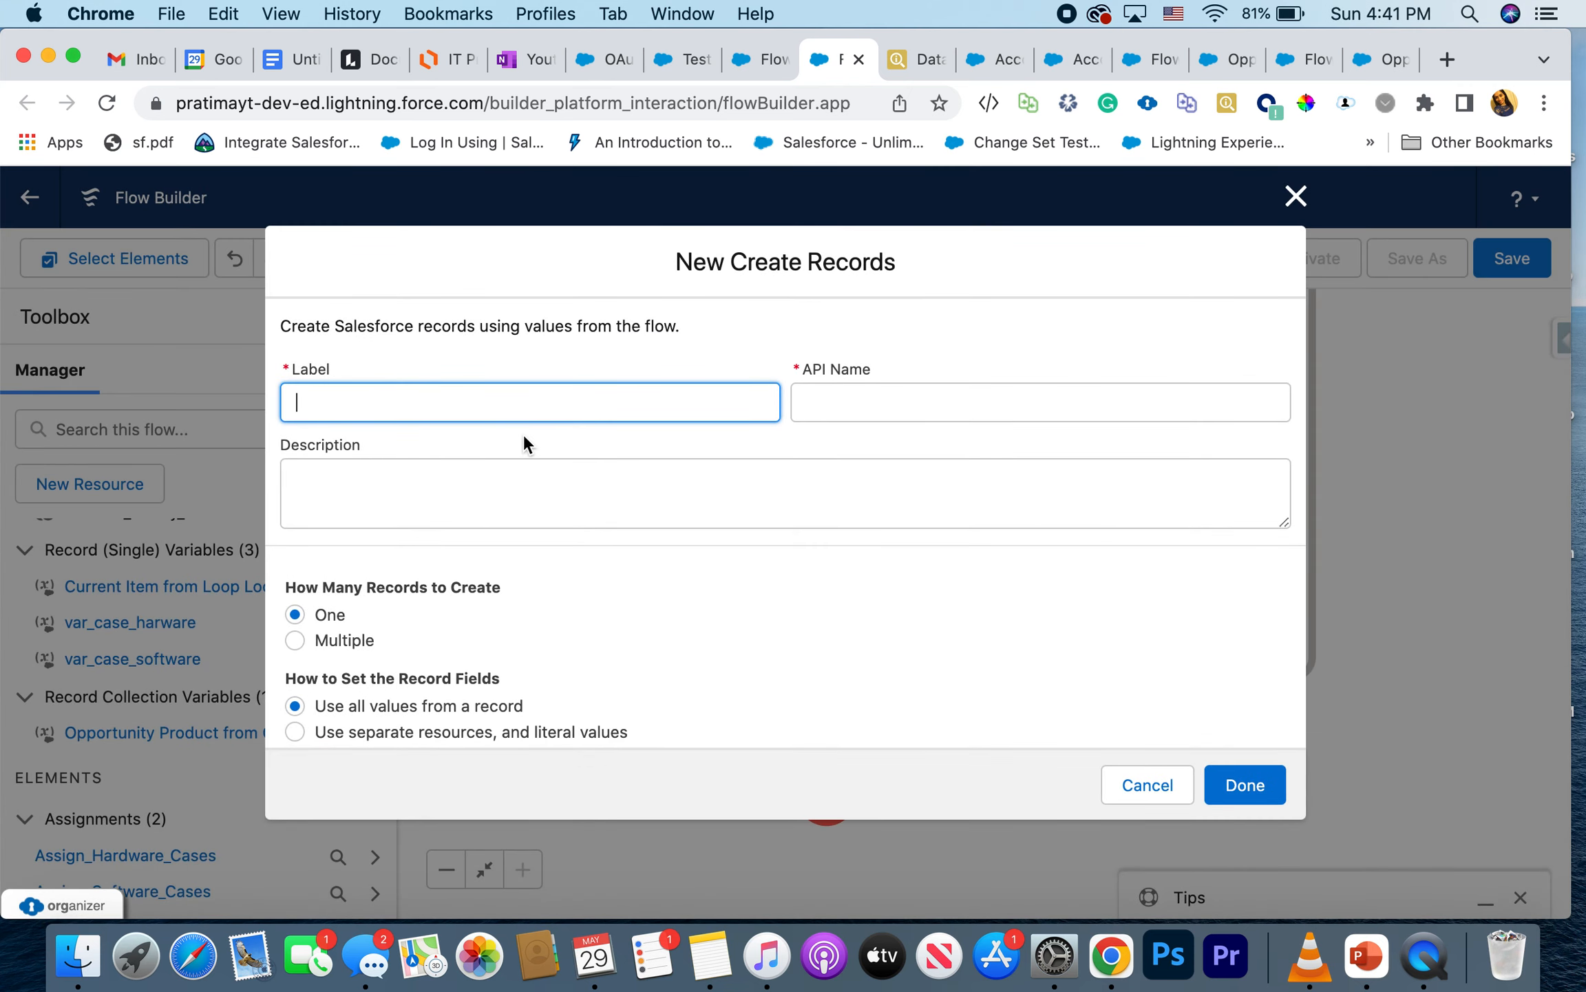
scroll(431, 716, "down", 3)
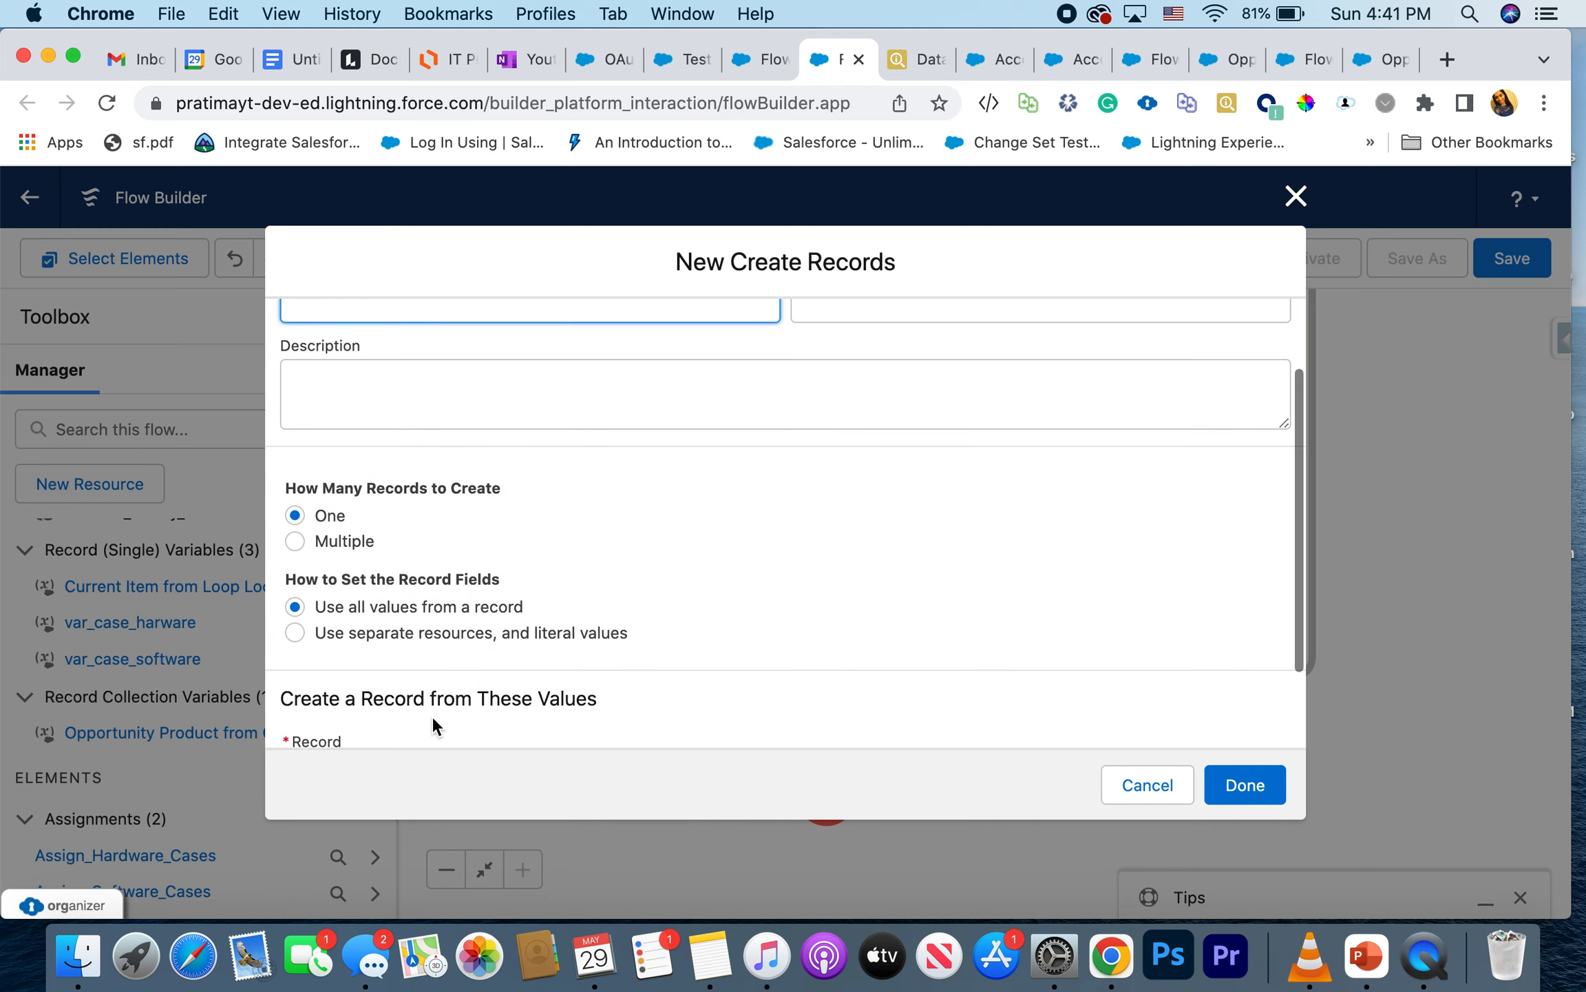
left_click(481, 669)
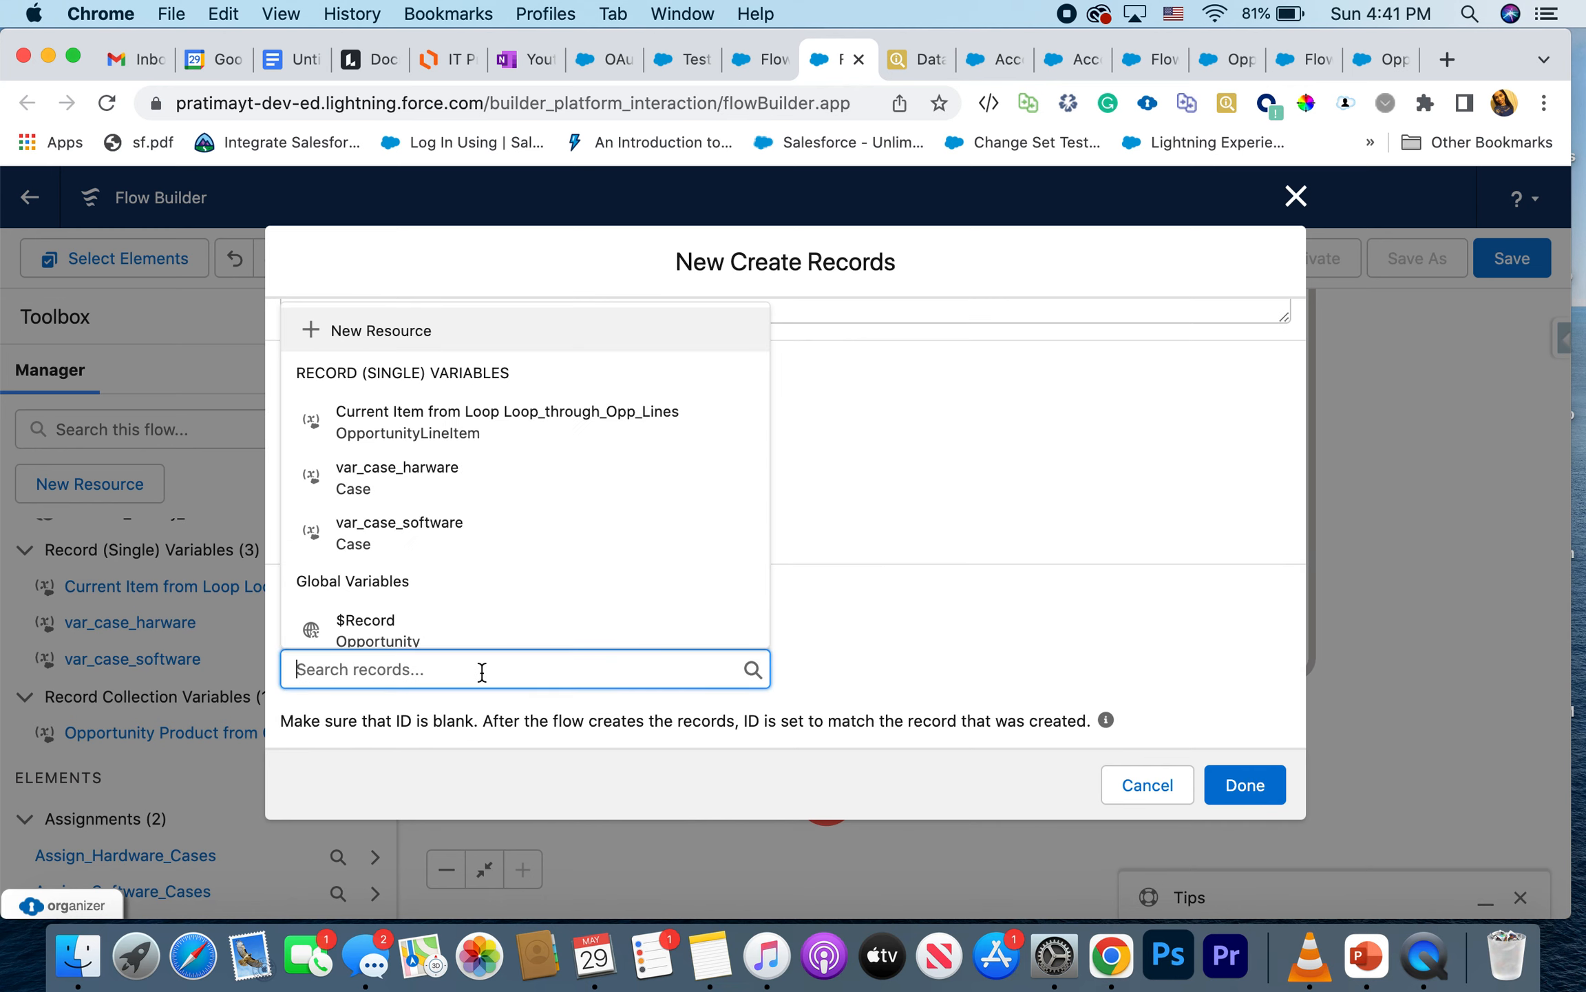
type("case")
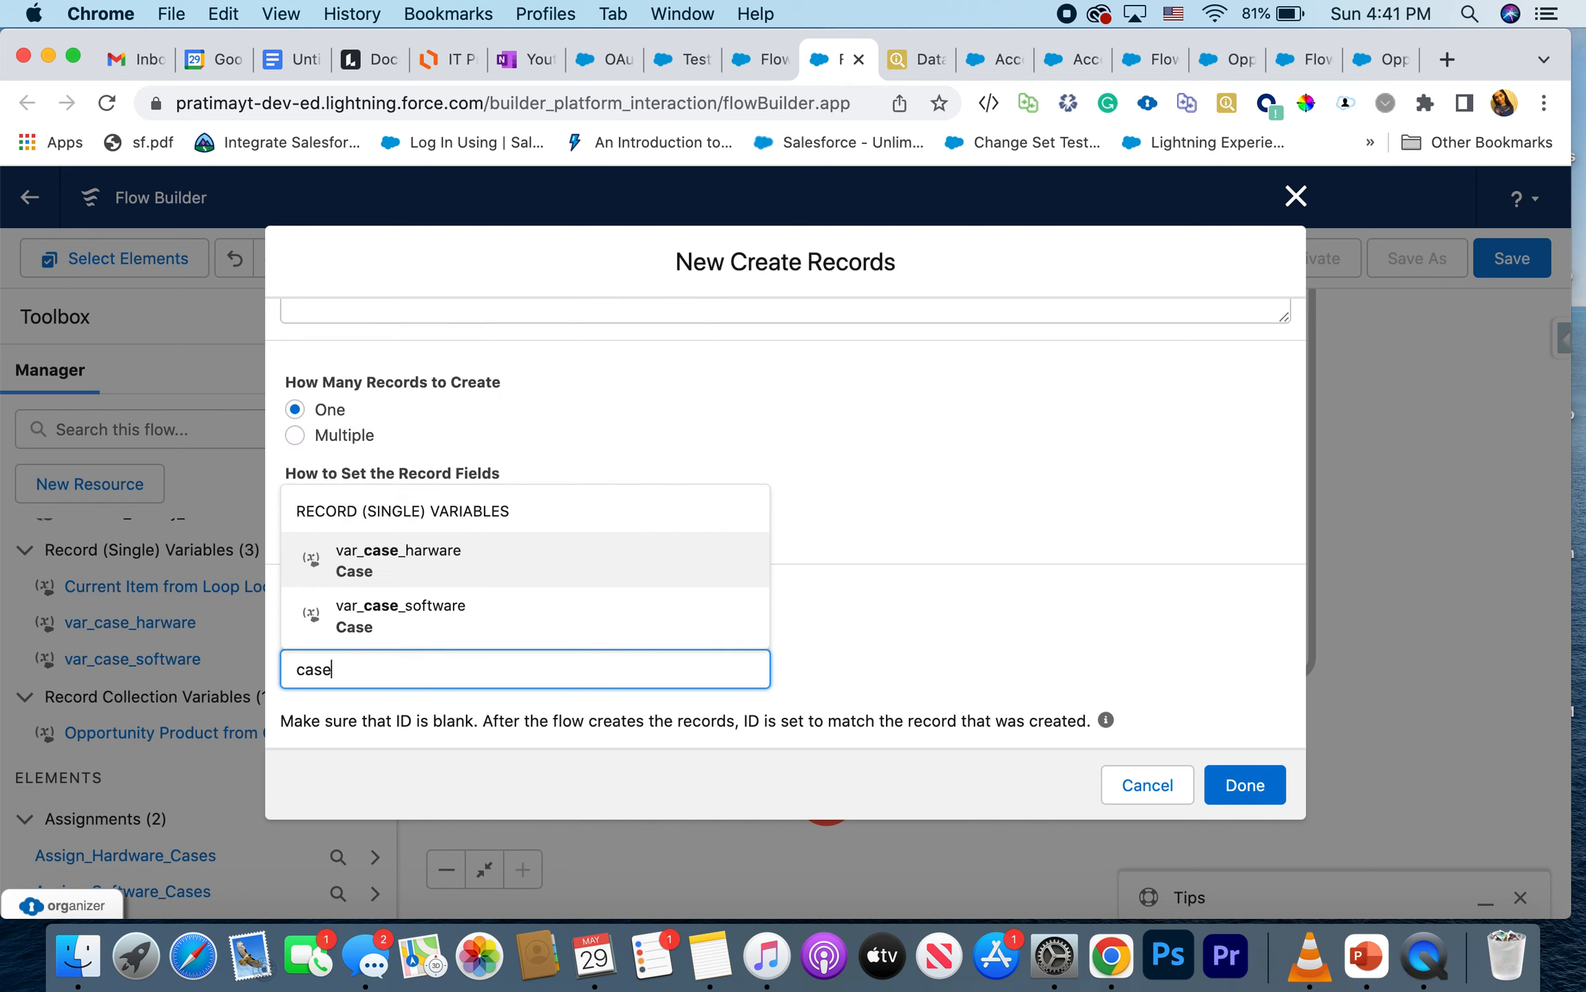
left_click(517, 620)
Step: Label the Create Records element Create software case, let its API name fill in, and finish it
scroll(795, 598, "up", 5)
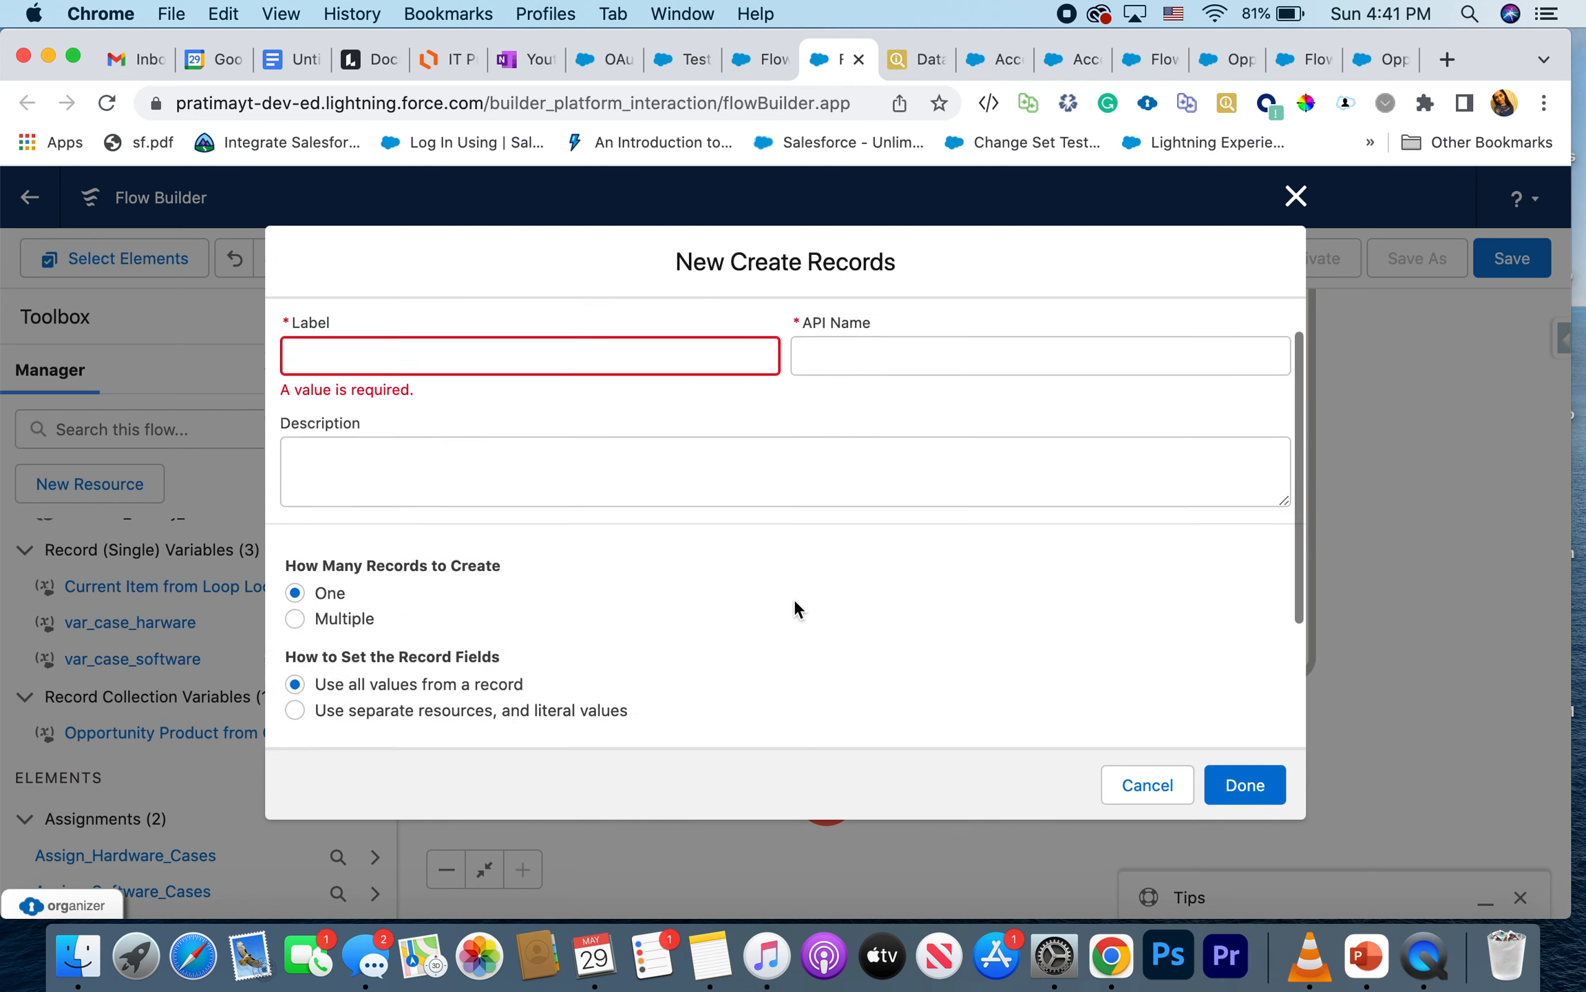
left_click(611, 409)
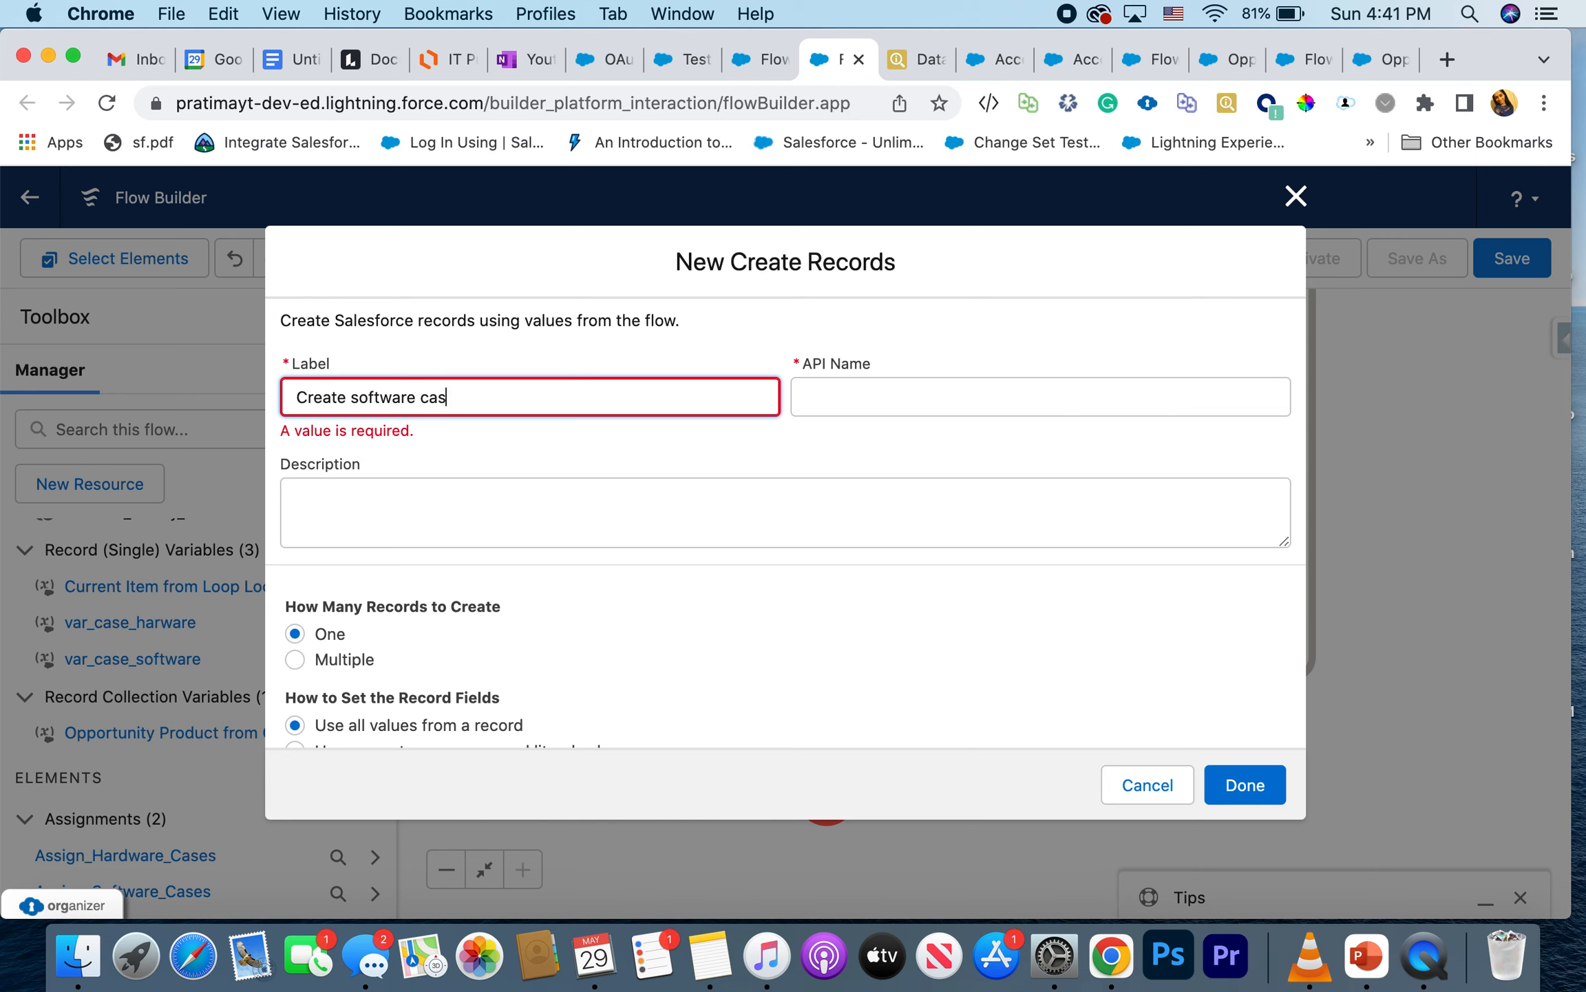
left_click(1049, 398)
scroll(1051, 398, "down", 5)
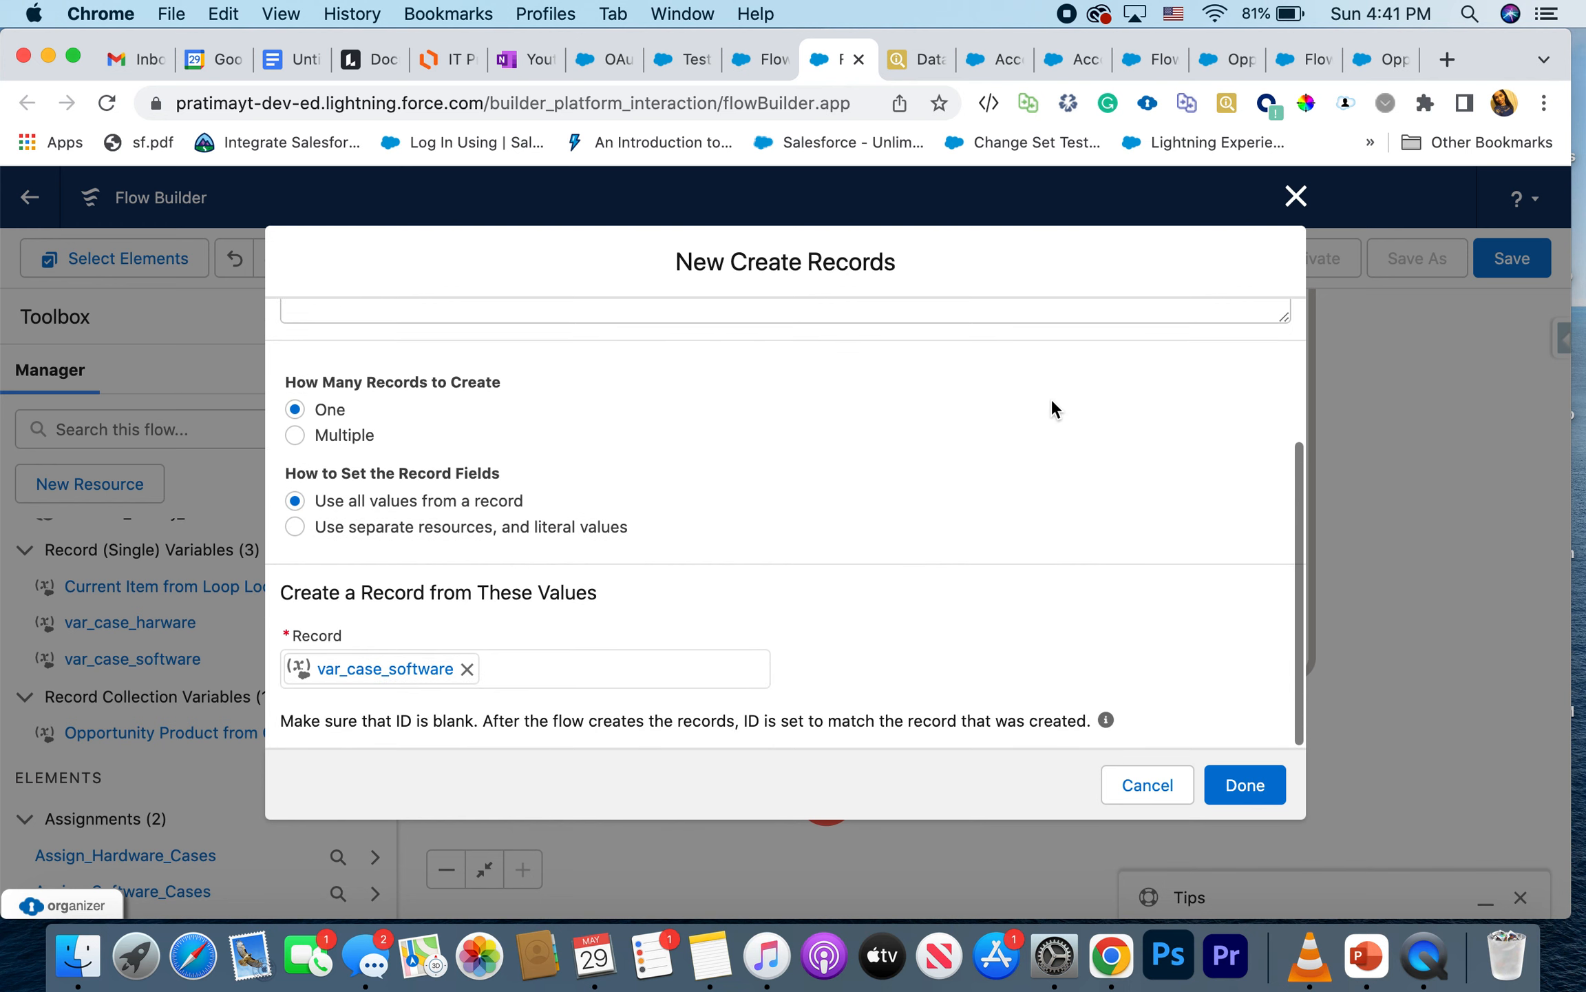
left_click(1234, 766)
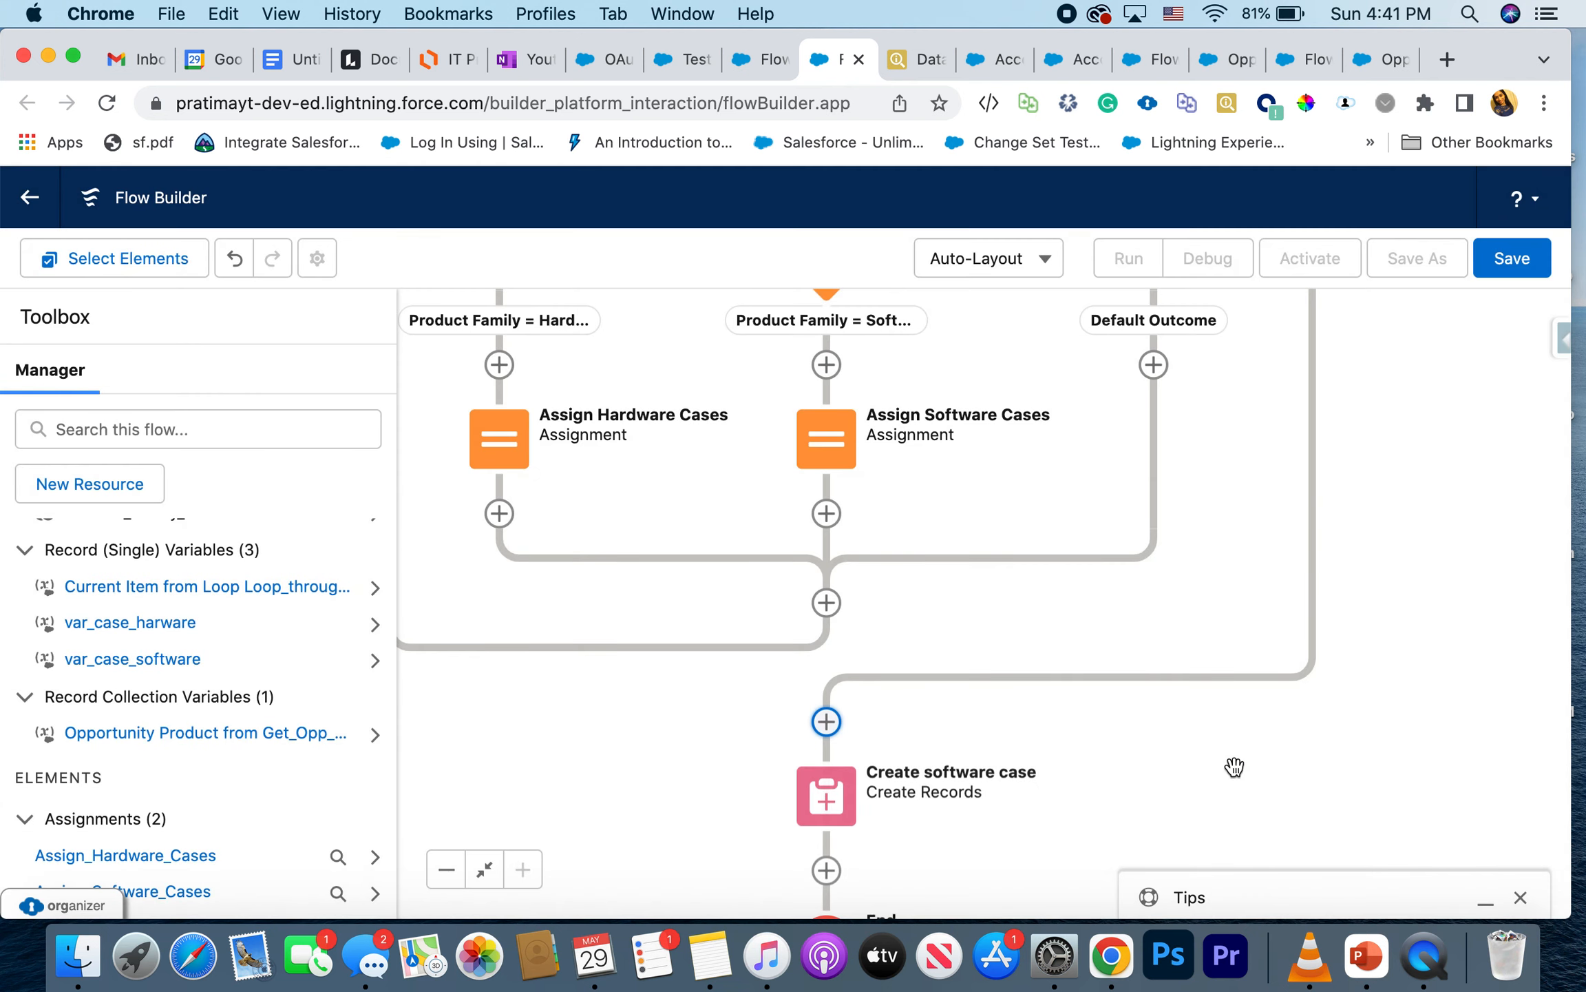
Step: Add another Create Records element right after Create software case and label it create hardware case
left_click(826, 870)
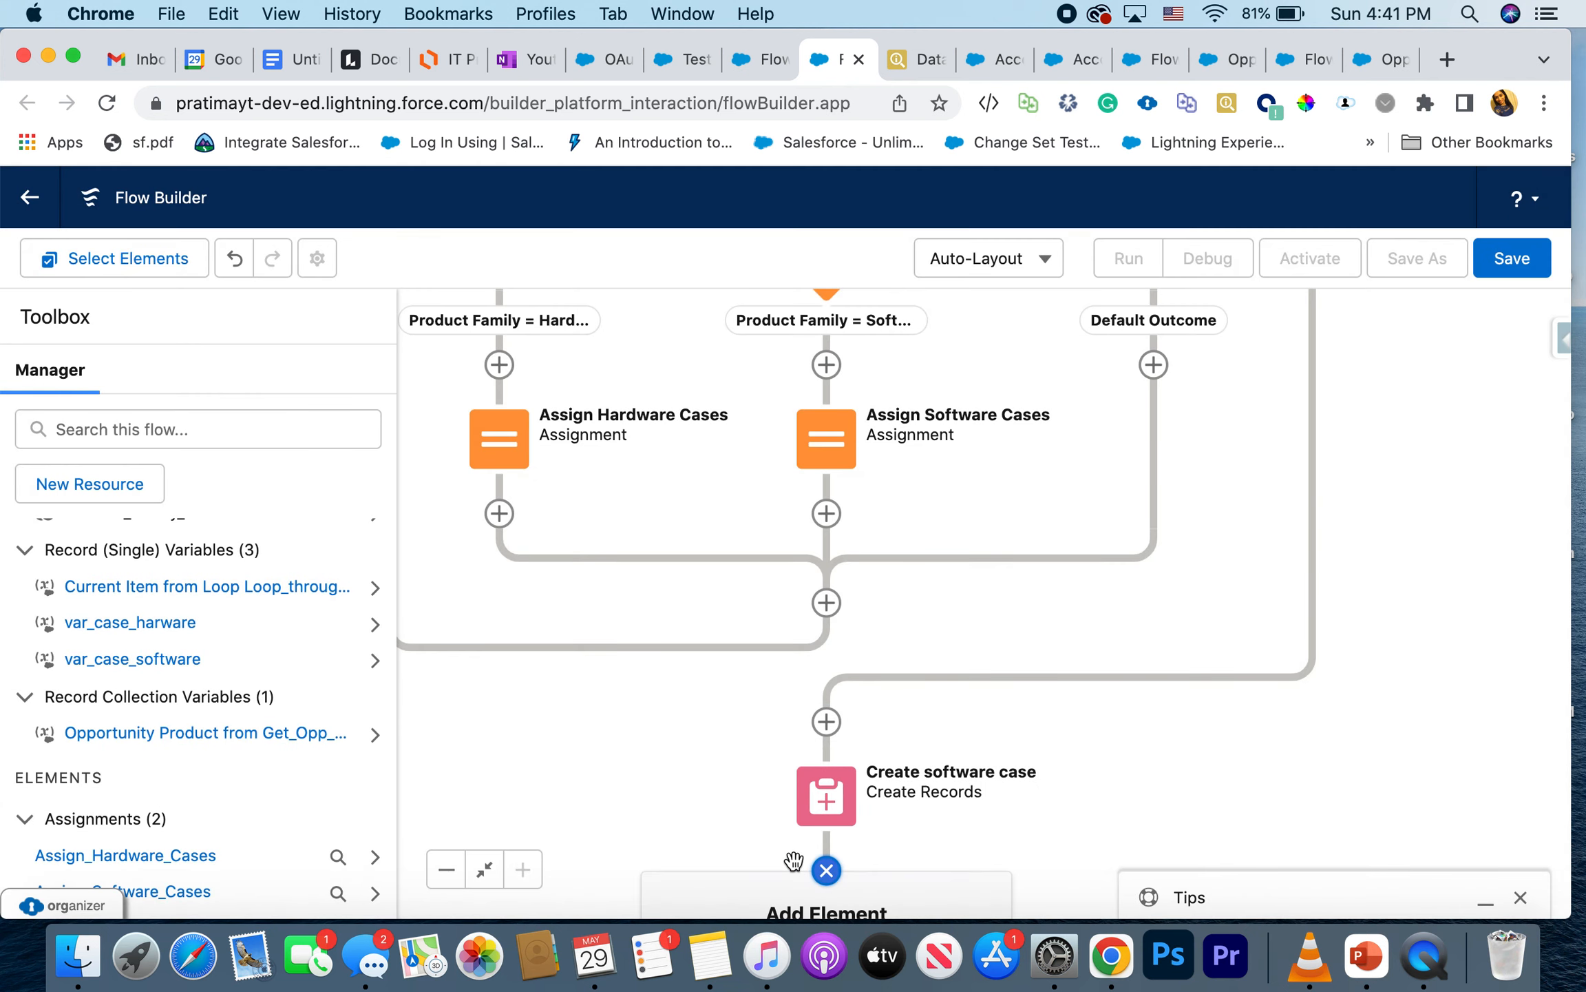
left_click(441, 874)
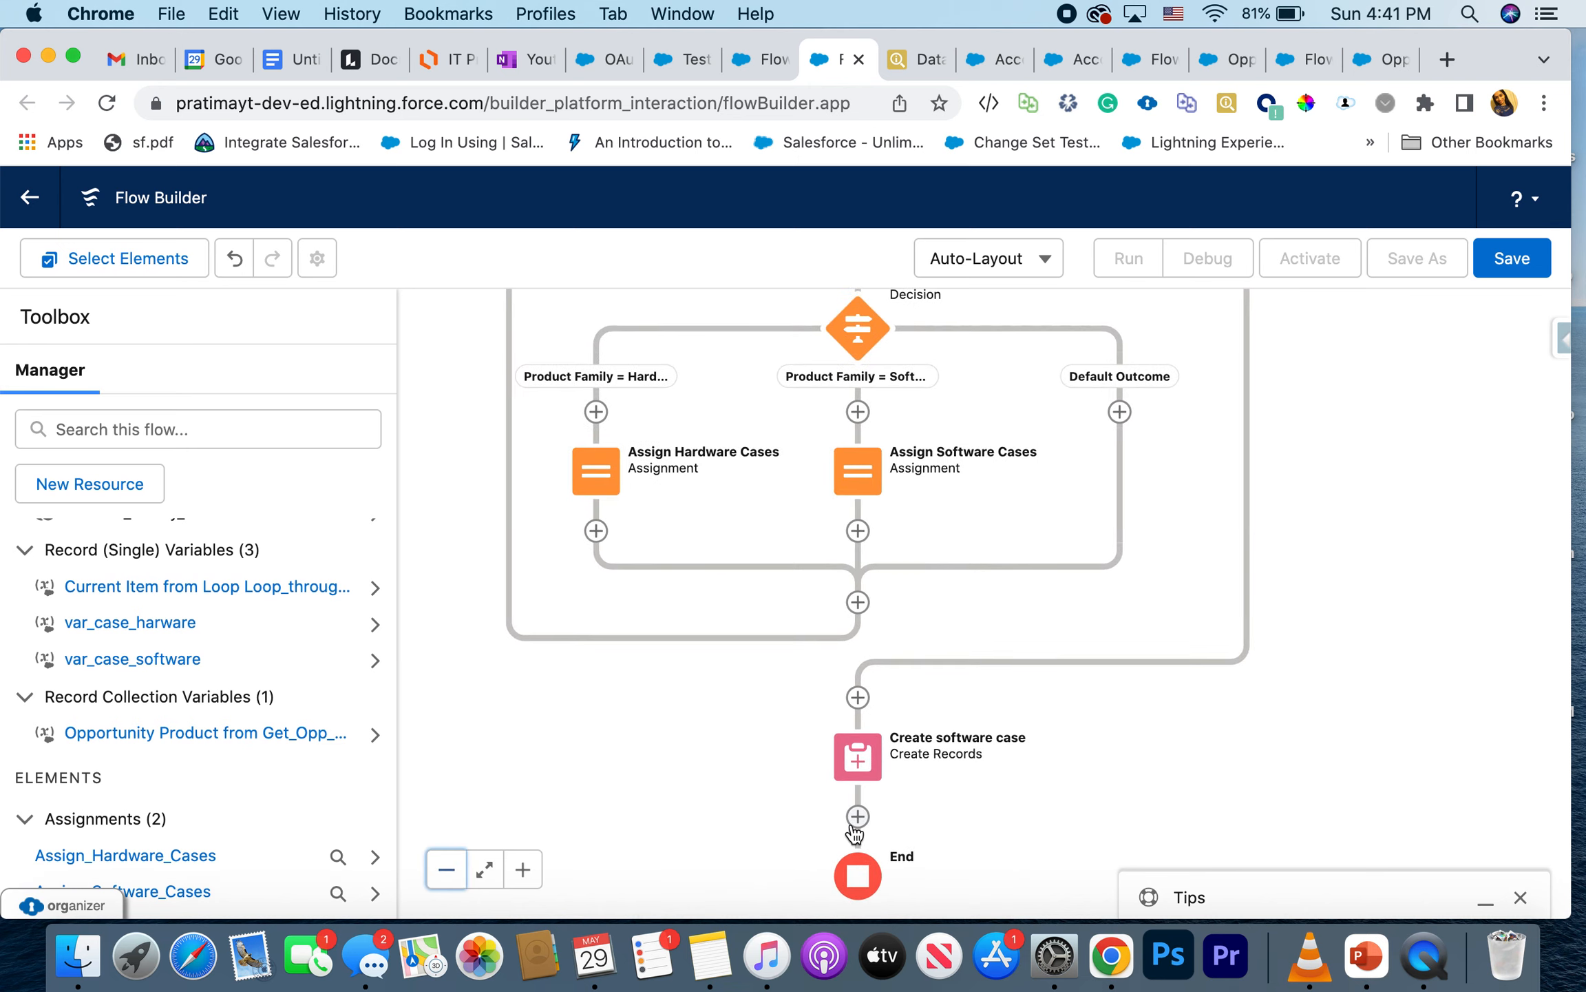
left_click(854, 826)
left_click(779, 592)
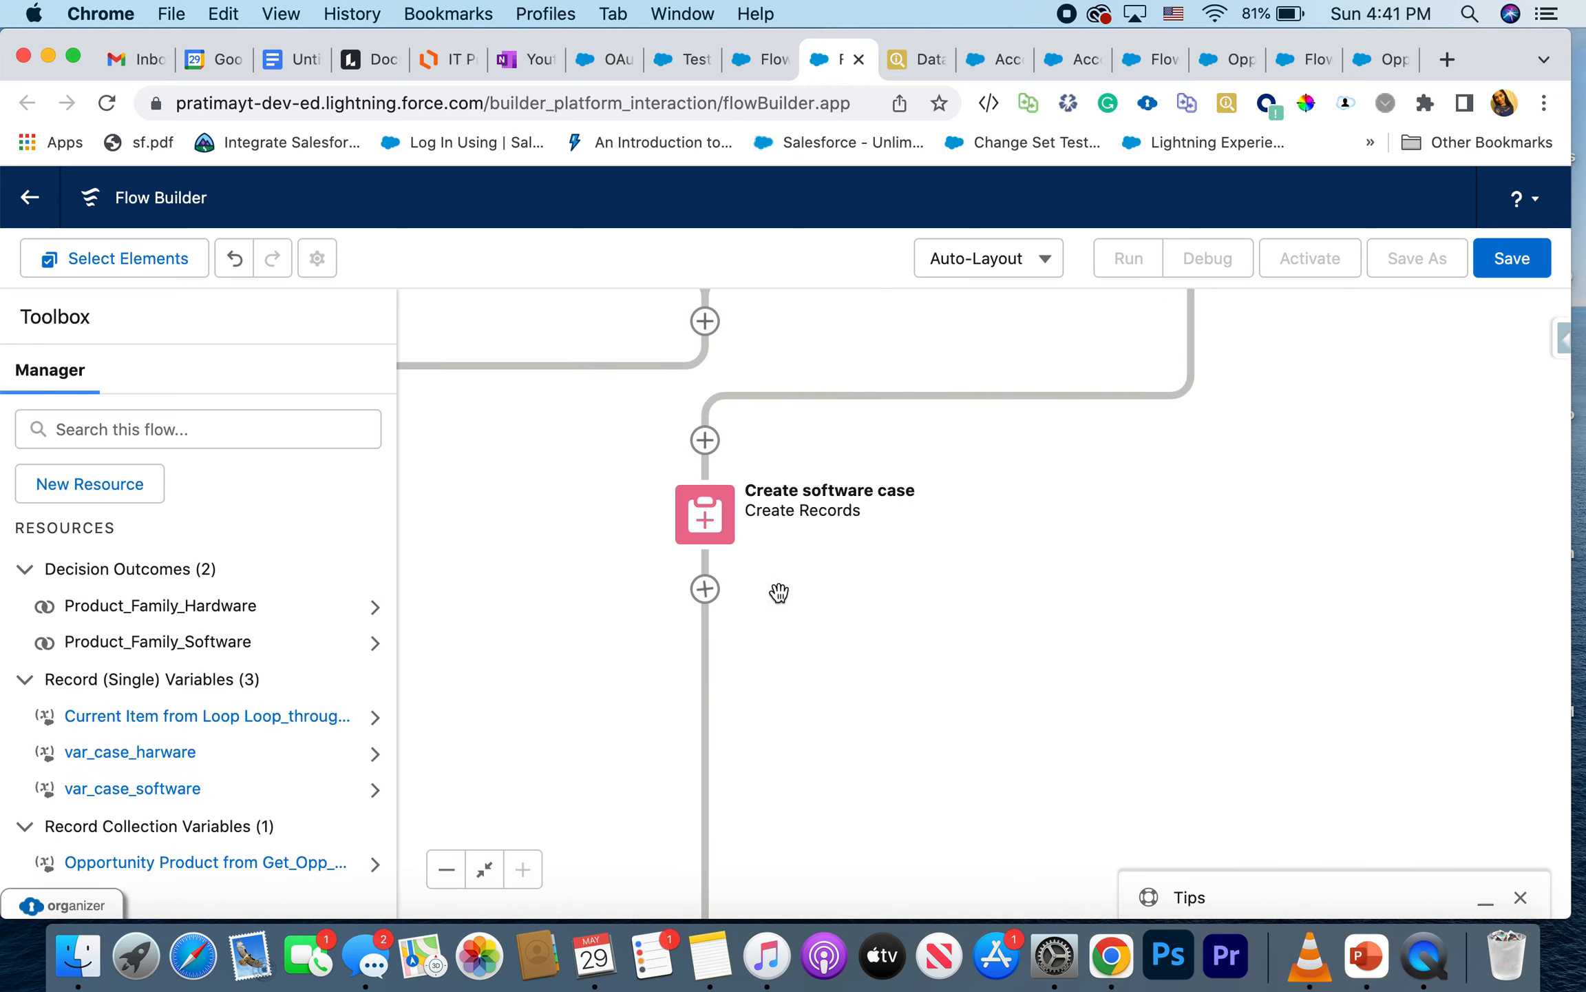
left_click(708, 593)
scroll(652, 809, "down", 2)
scroll(653, 811, "down", 5)
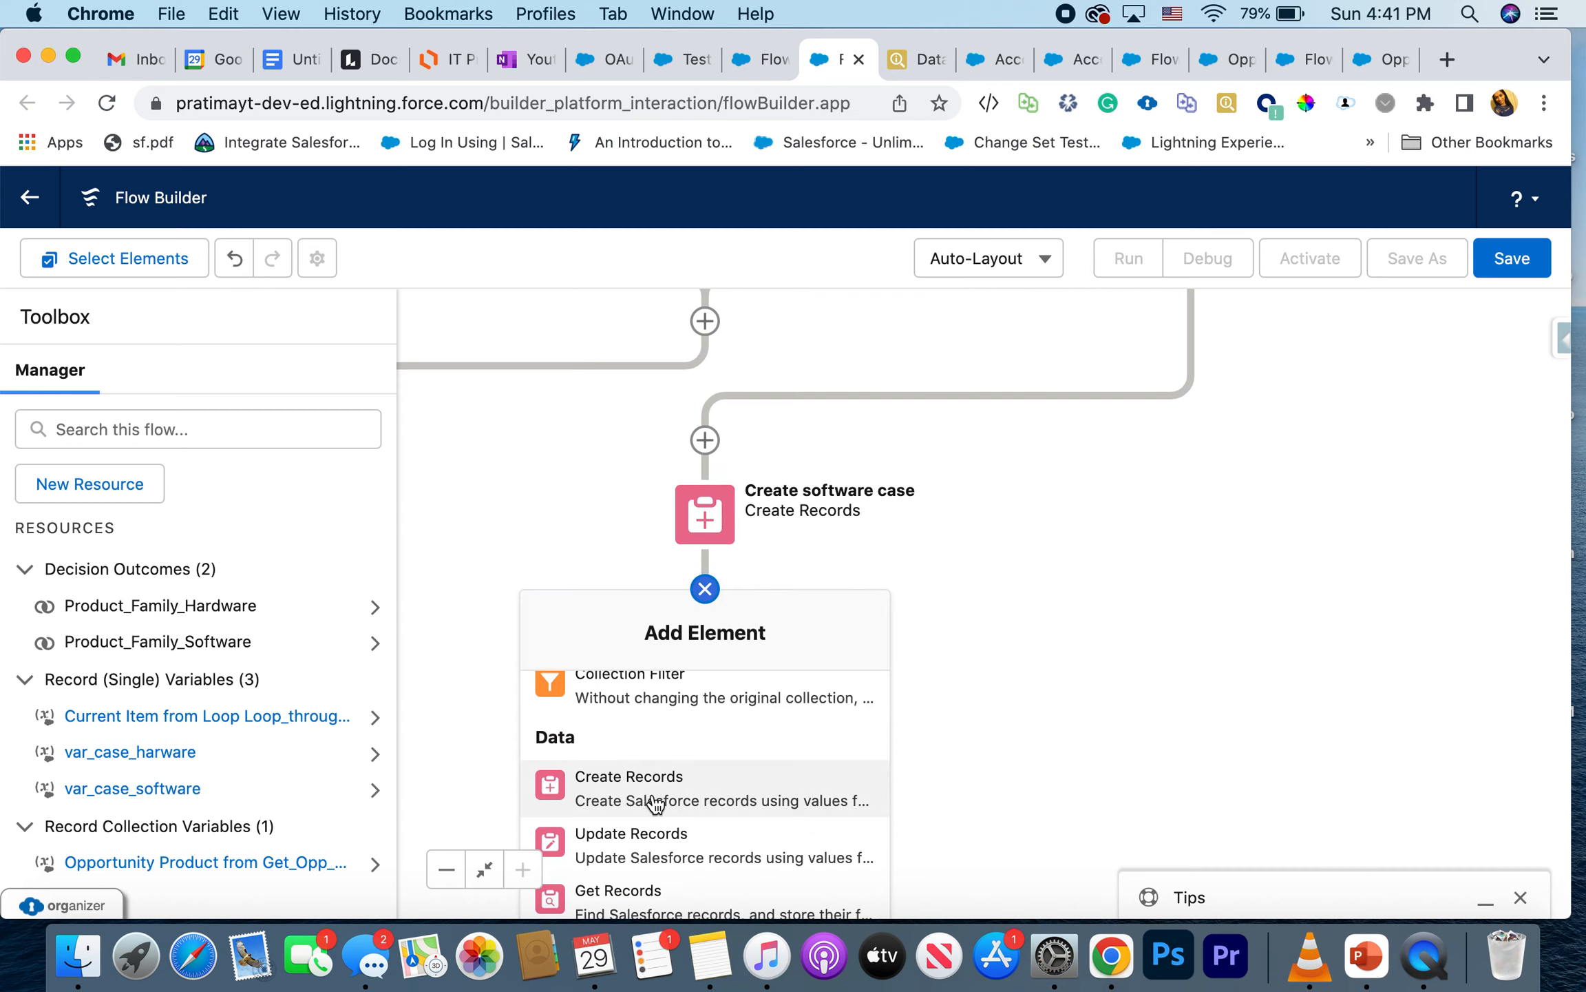
left_click(654, 799)
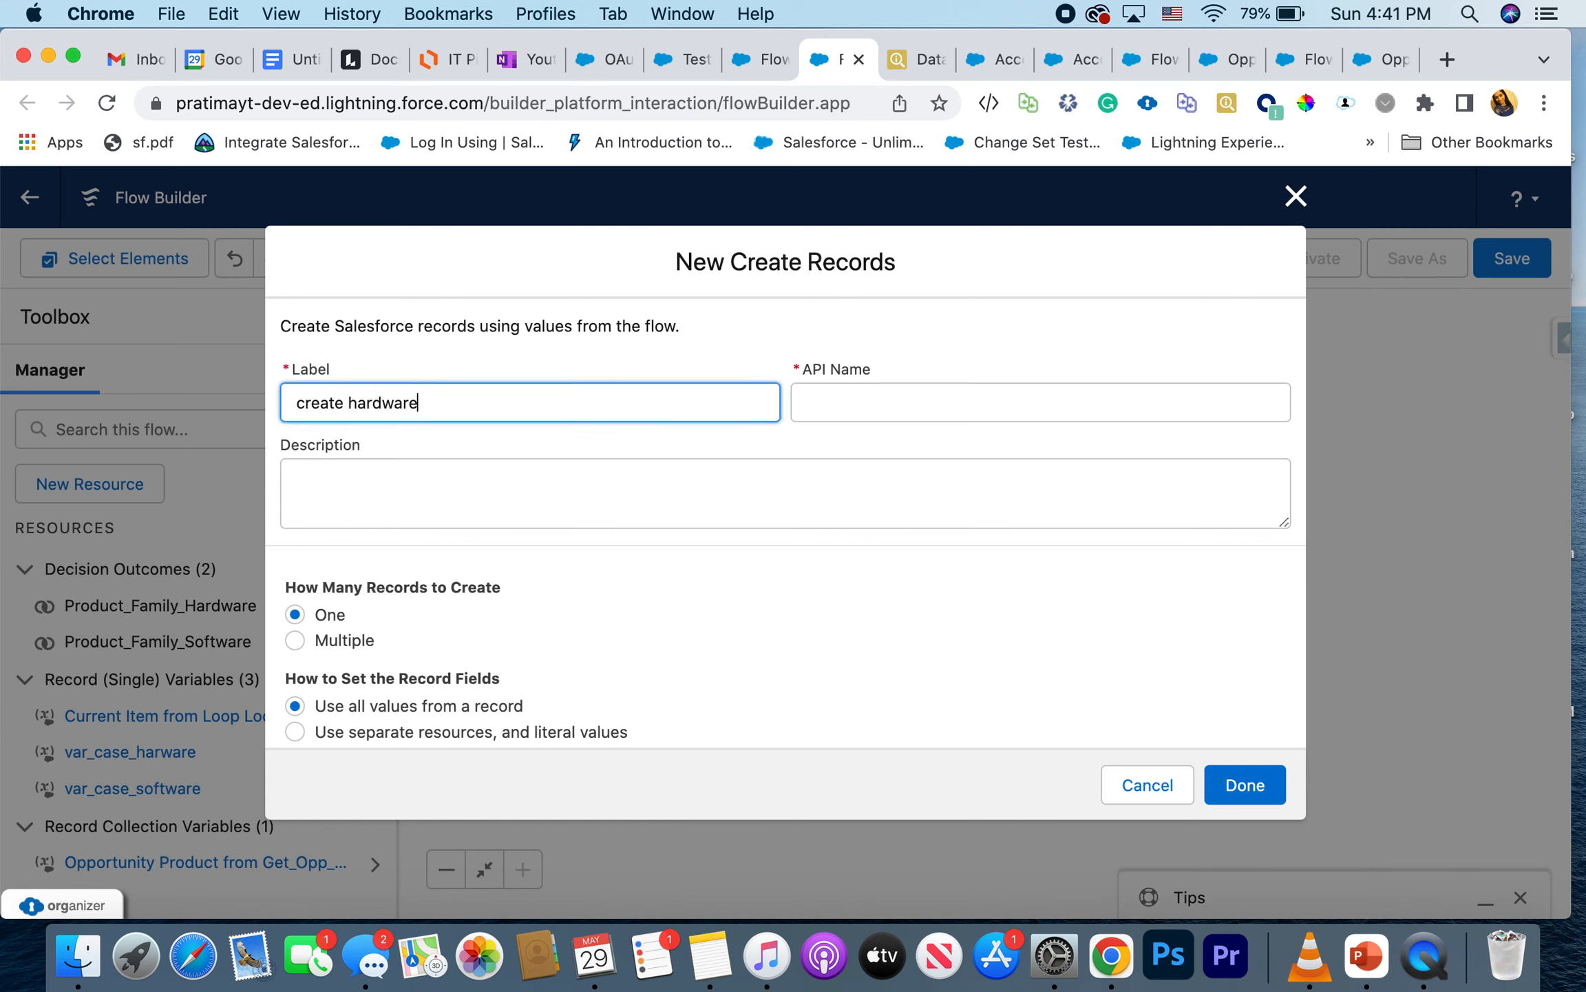
type("create hardware case")
left_click(572, 625)
Step: Use all values from var_case_harware as the record for the create hardware case element and finish it
scroll(562, 629, "down", 3)
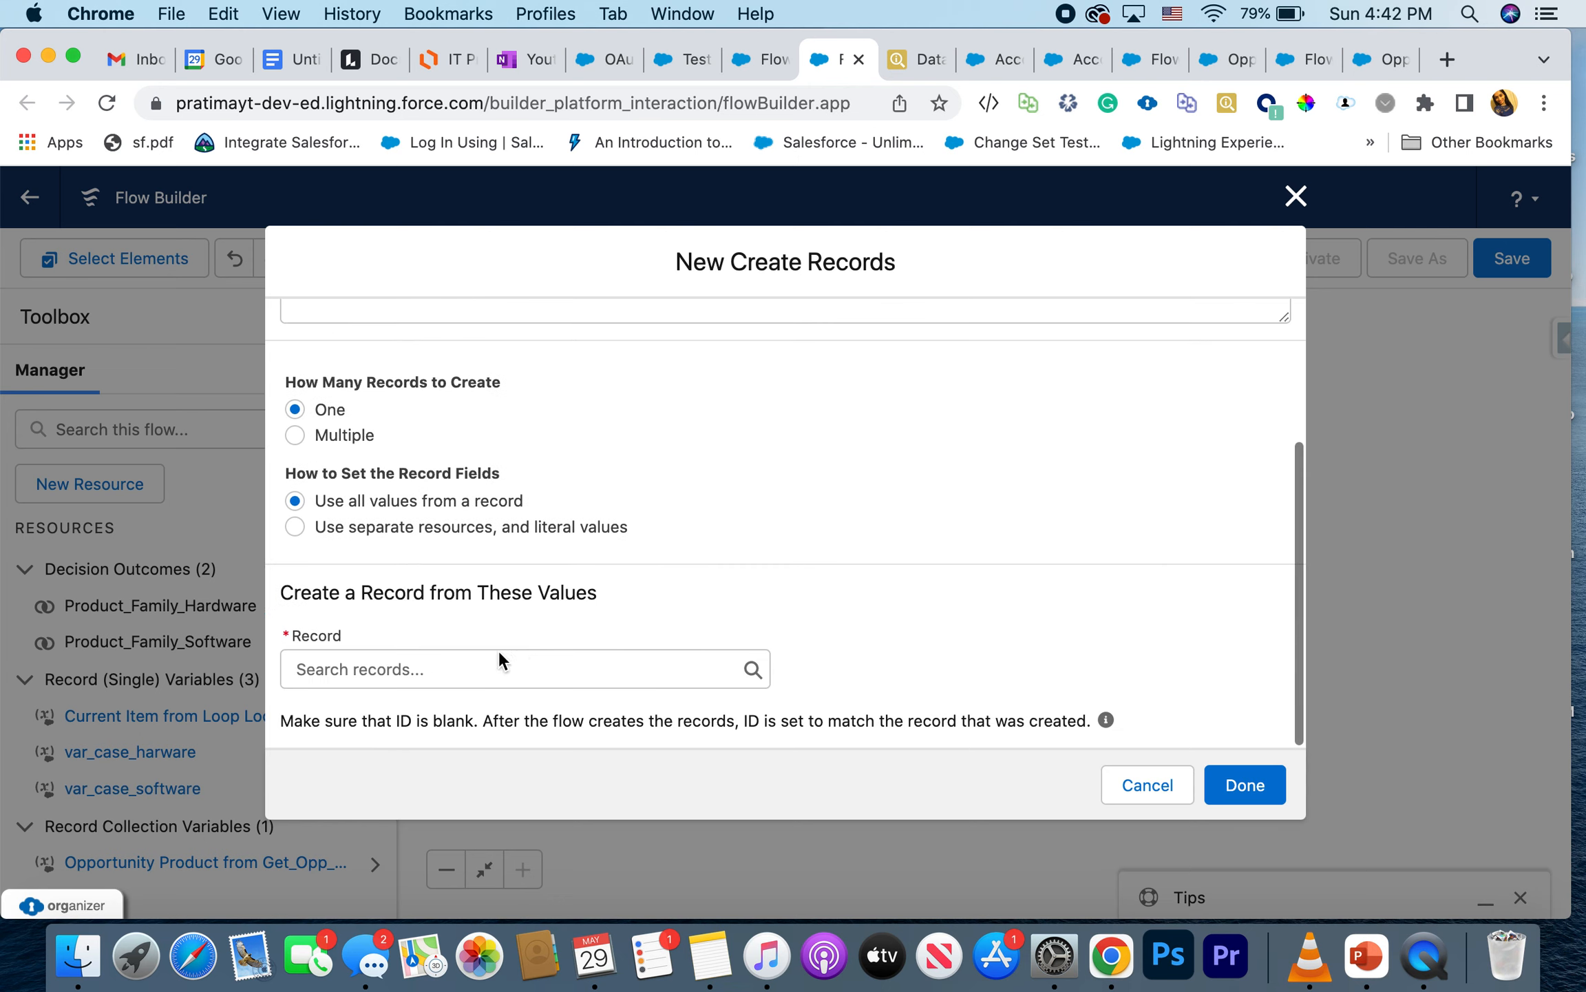
left_click(475, 666)
type("case")
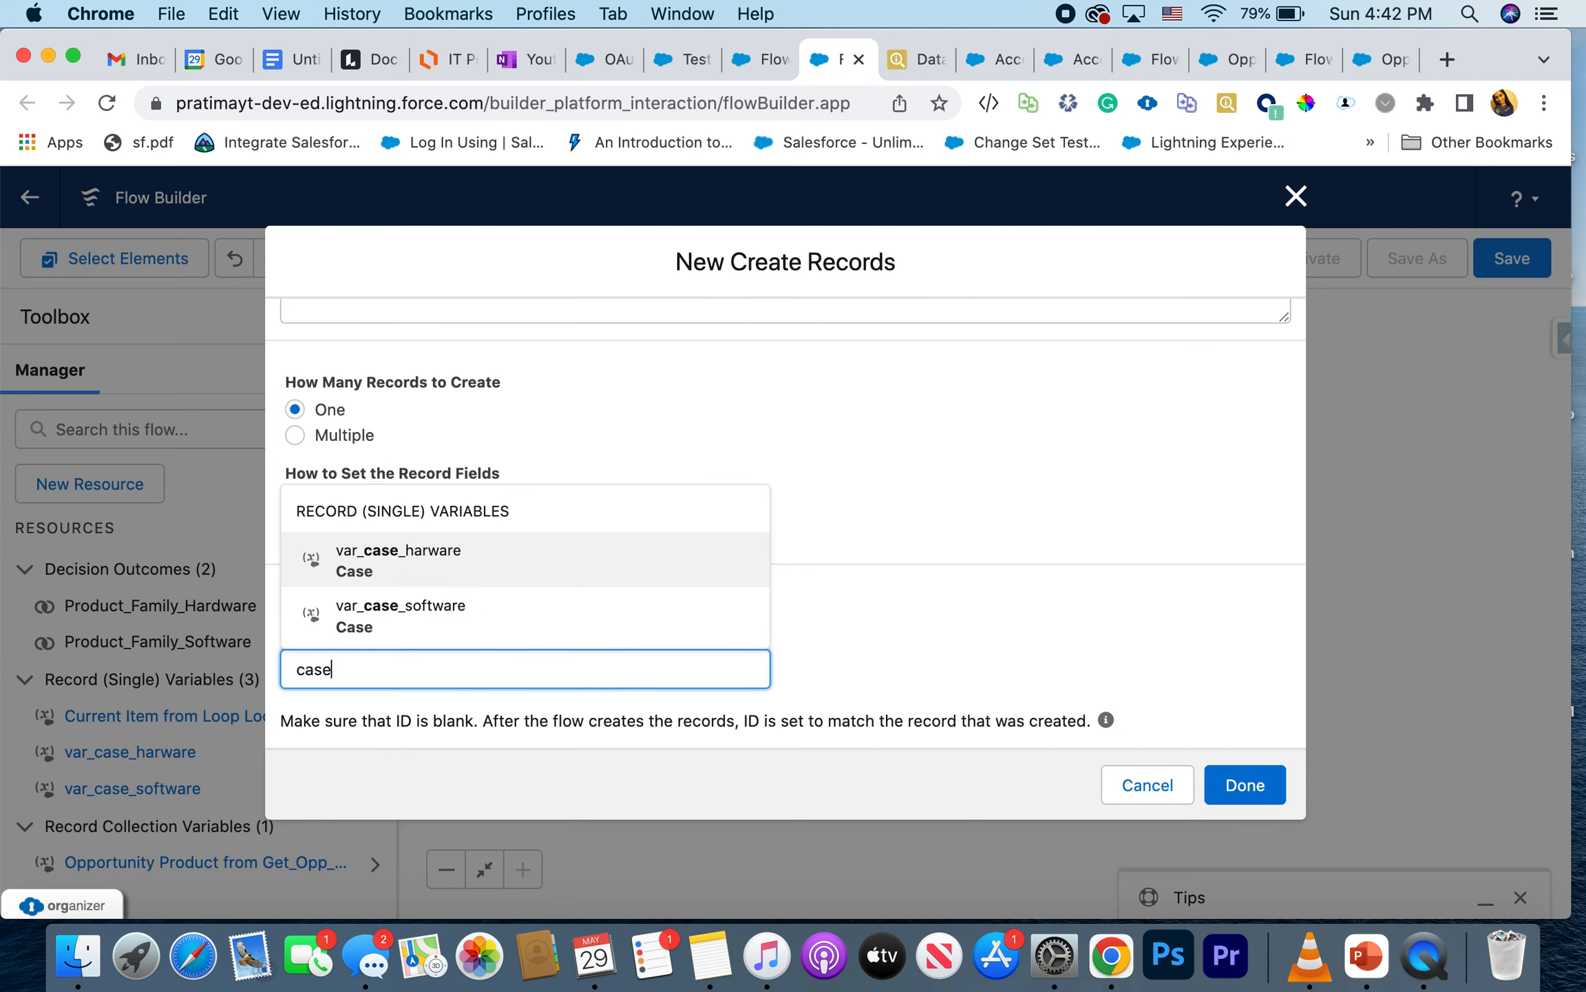
left_click(589, 564)
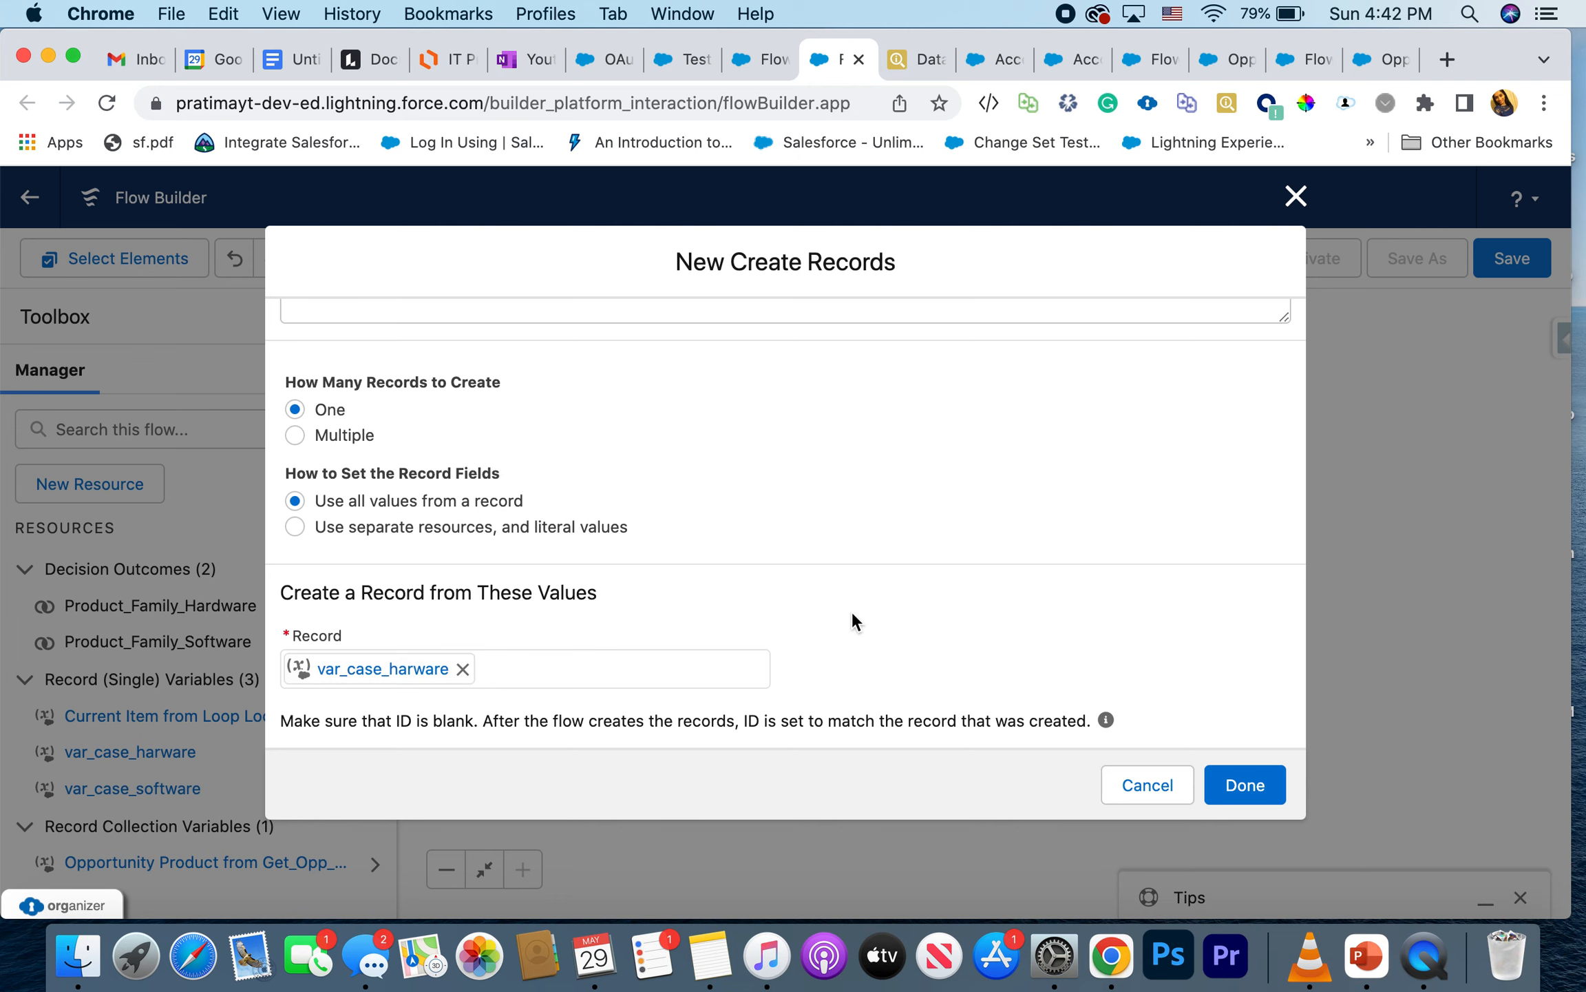
scroll(852, 611, "up", 3)
scroll(920, 363, "down", 4)
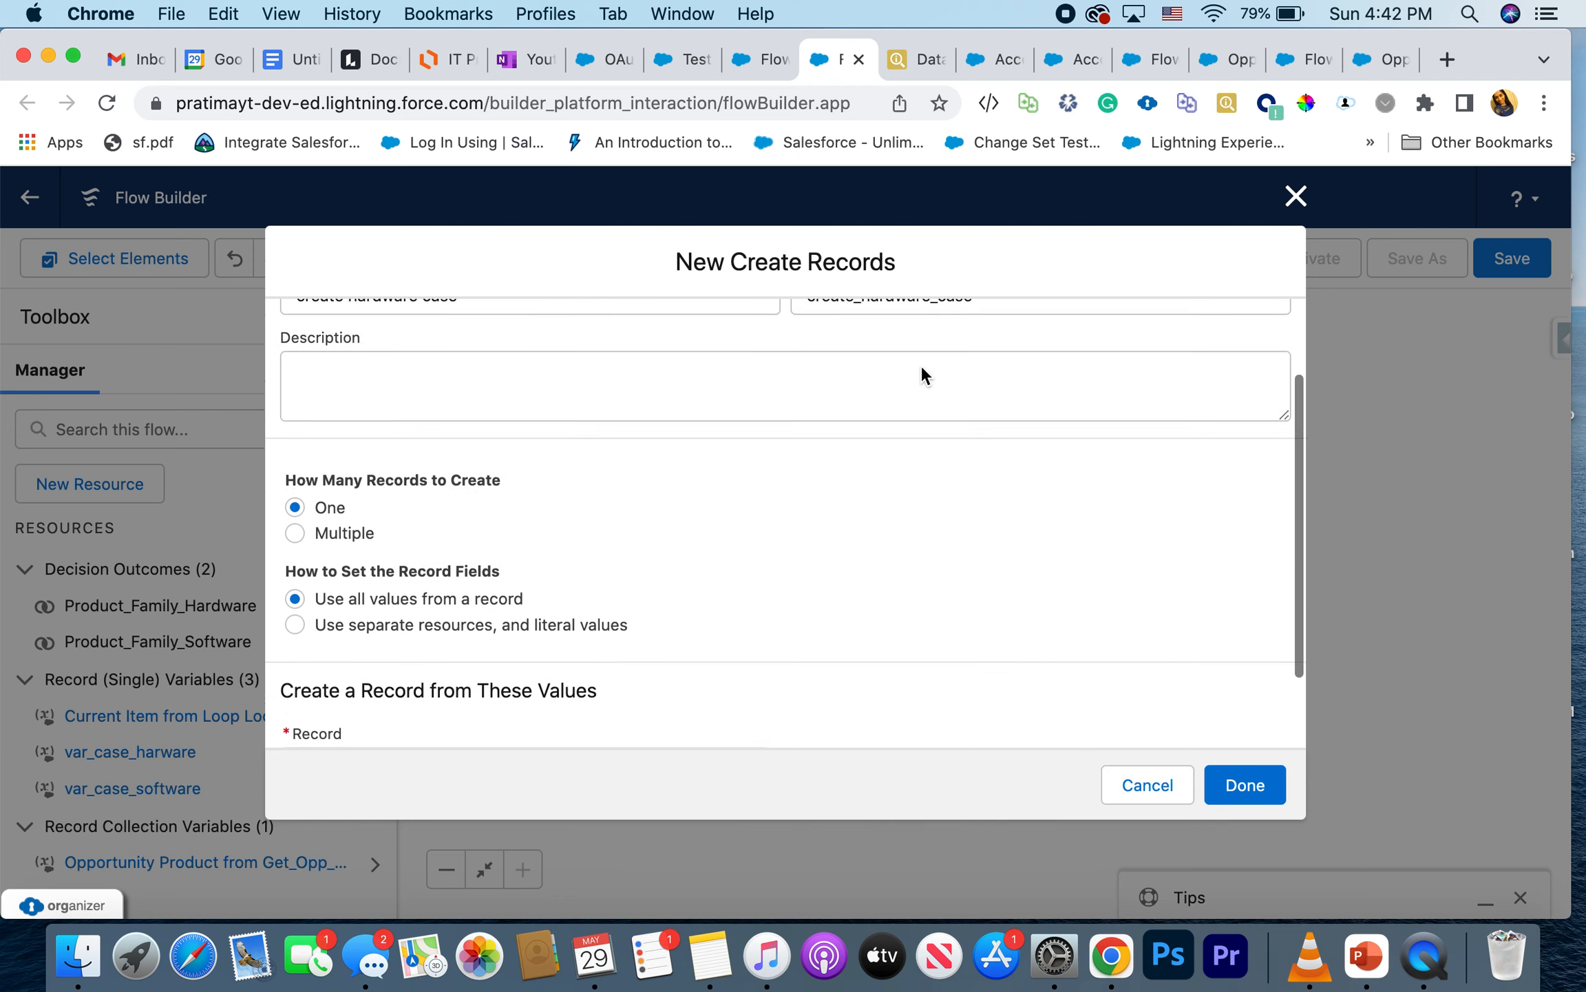
left_click(1239, 789)
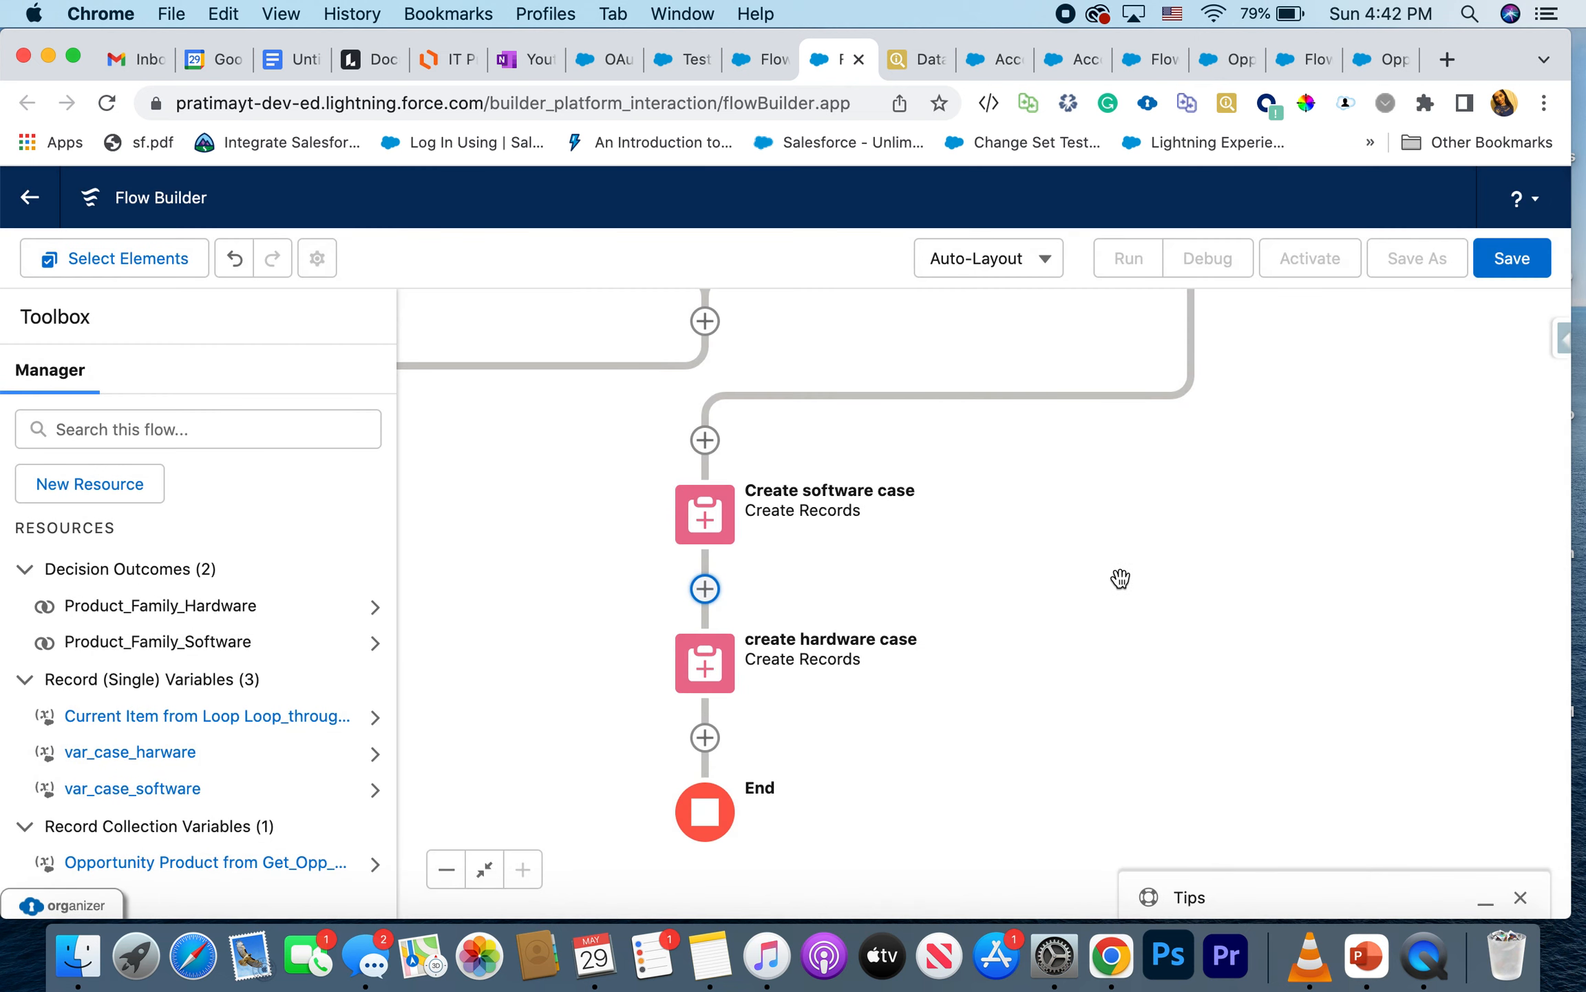
Step: Save the flow with the label Oportunity Update FLow create cases and its auto-filled API name
left_click_drag(1122, 578, 1155, 832)
left_click_drag(1389, 495, 1491, 971)
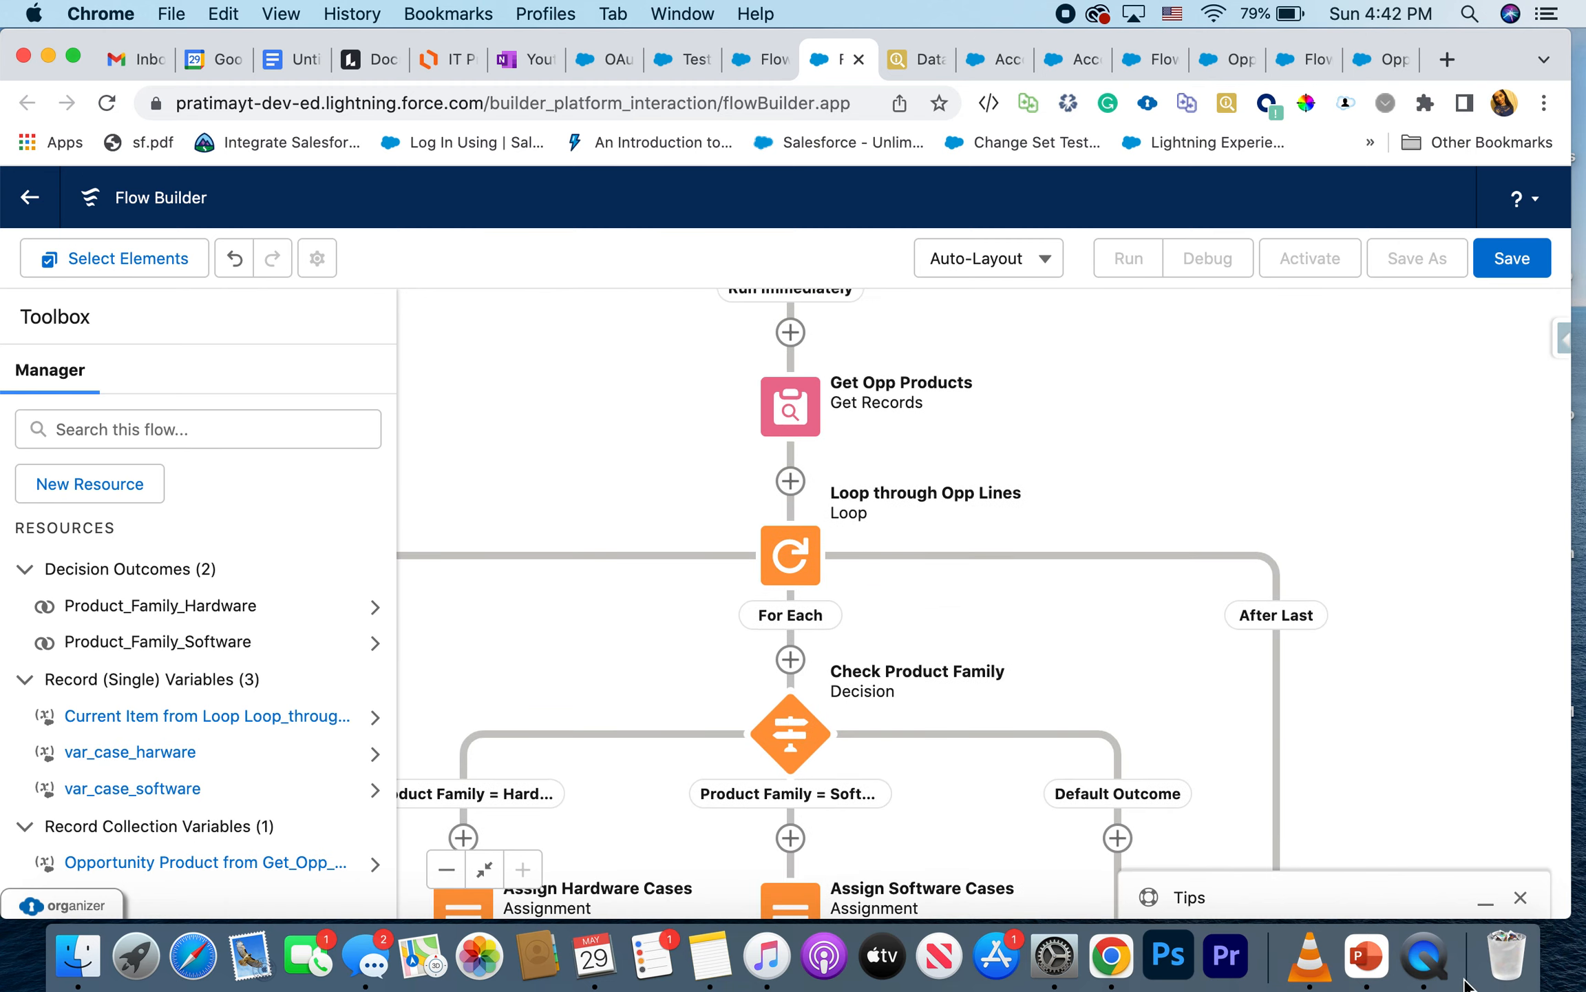
left_click(1522, 250)
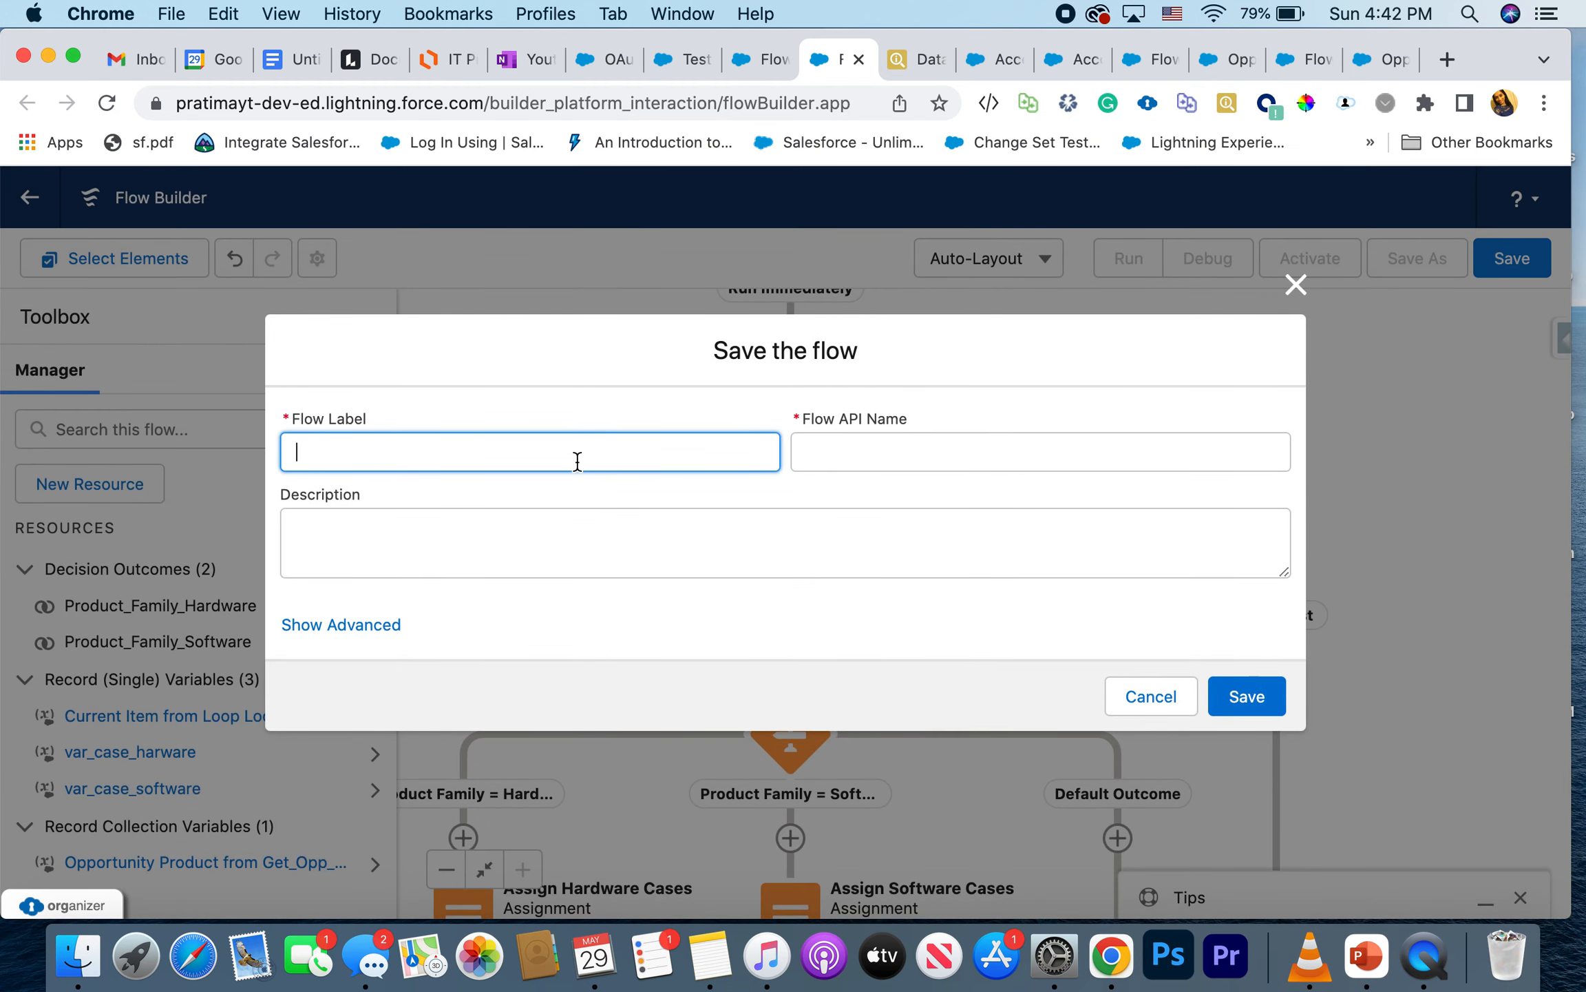
type("Oportunity Update FLow create cases")
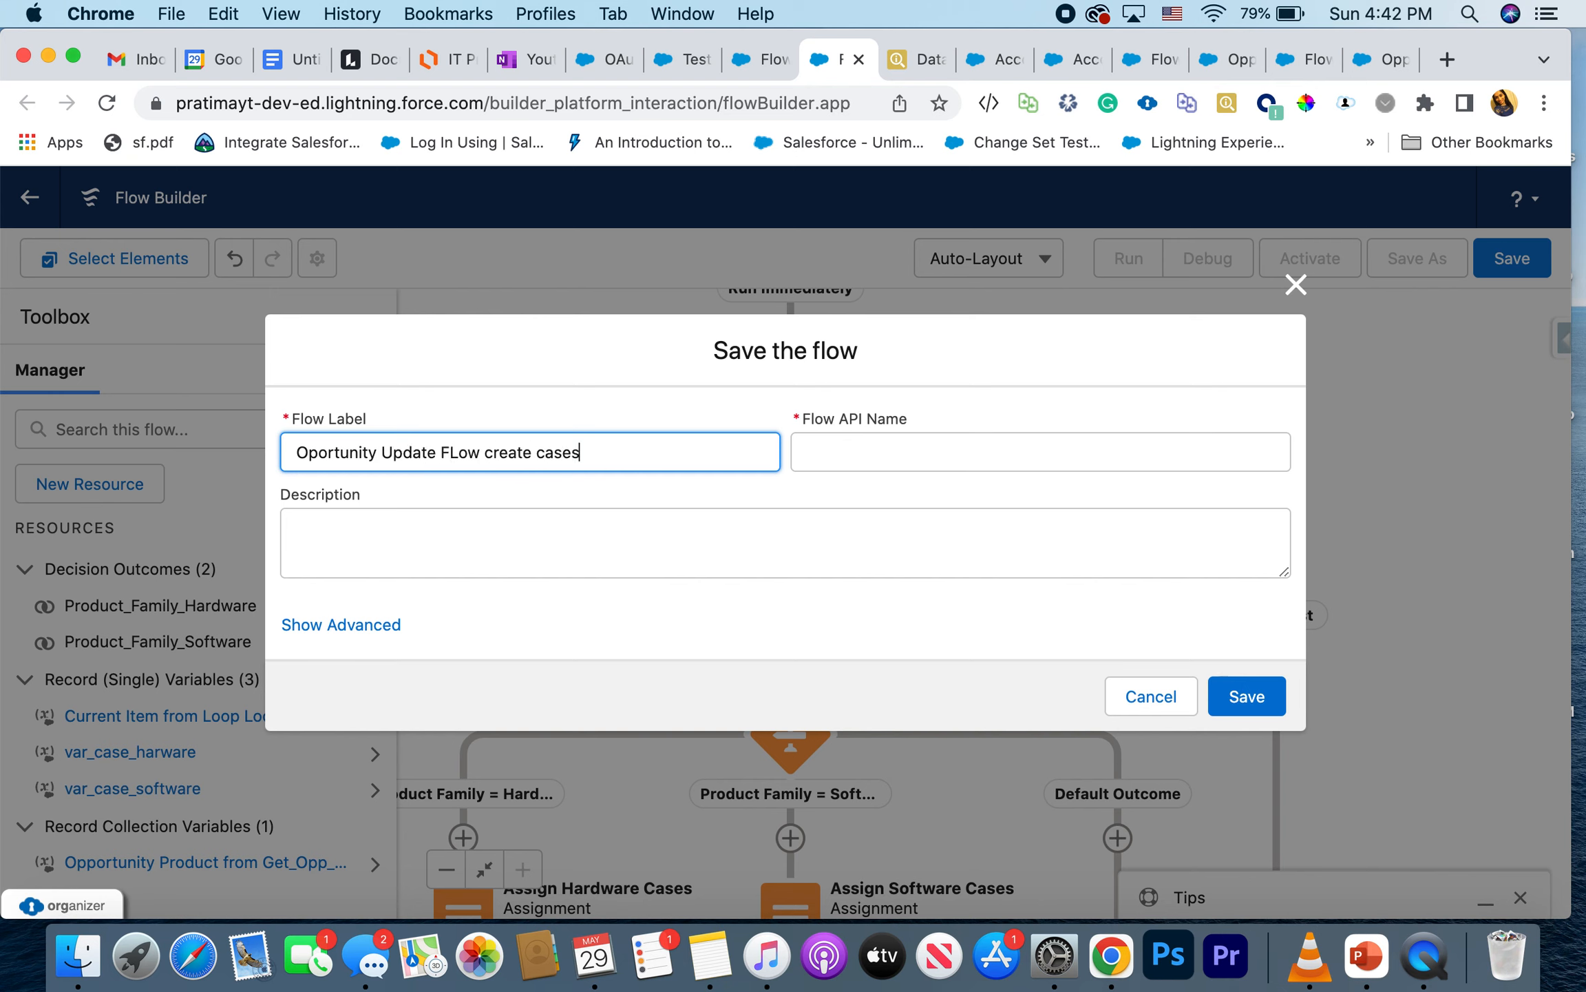
left_click(953, 476)
left_click(1232, 694)
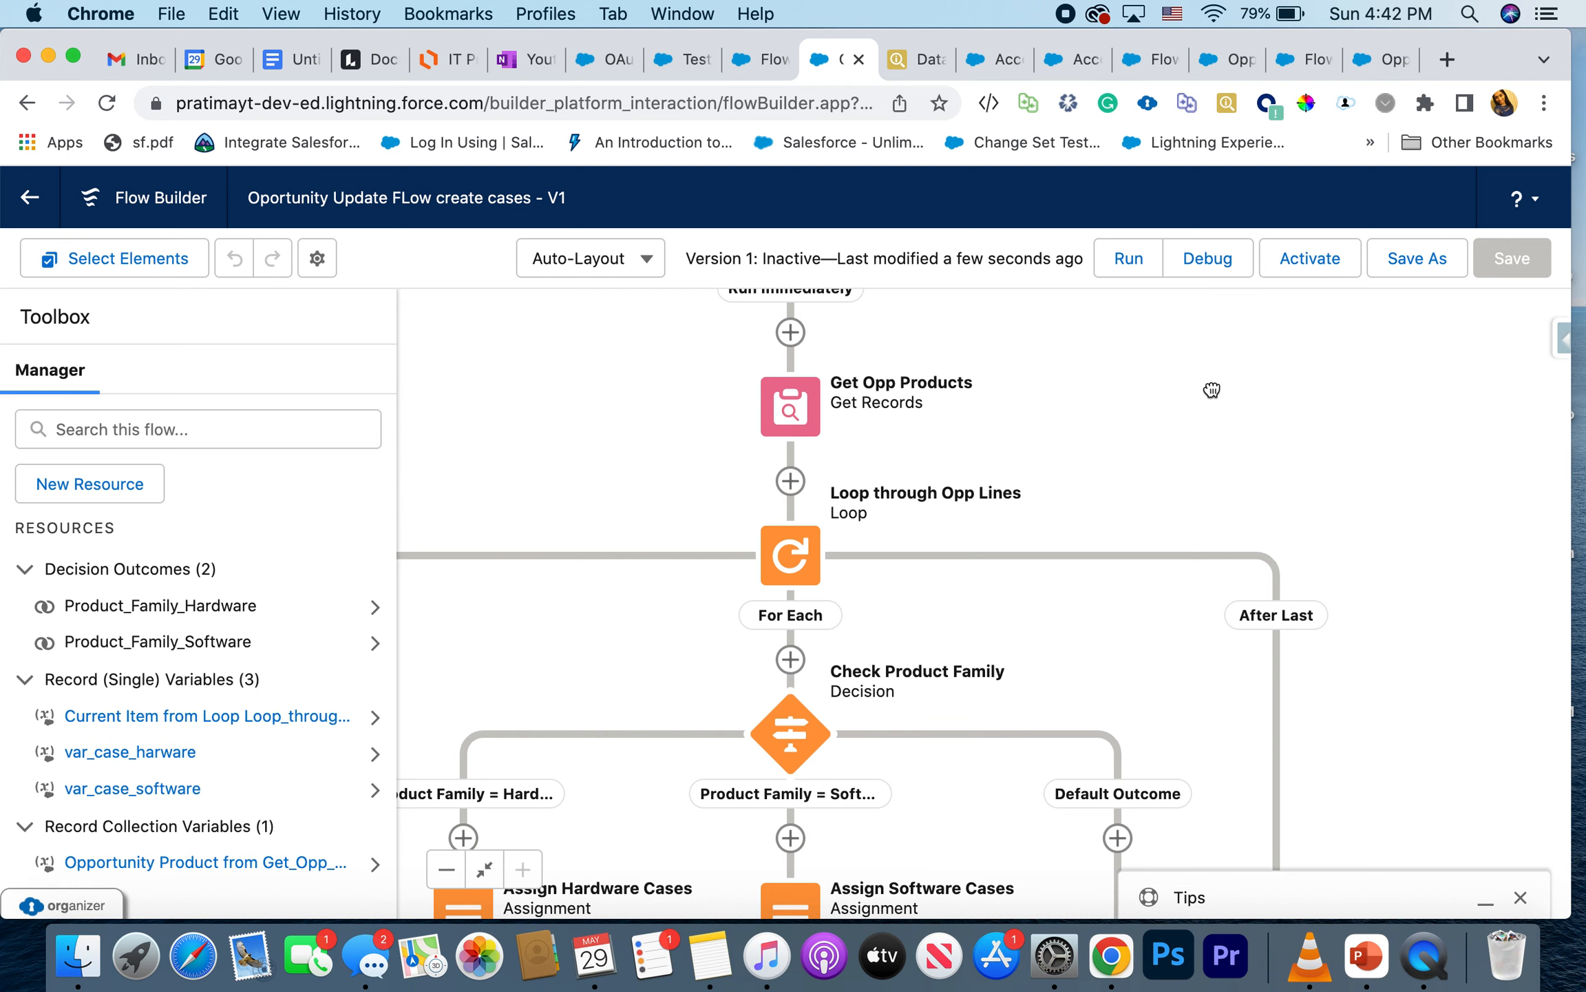
Step: Set up a debug run that skips the start condition requirements and uses the Test opportunity as the triggering record
left_click(1201, 282)
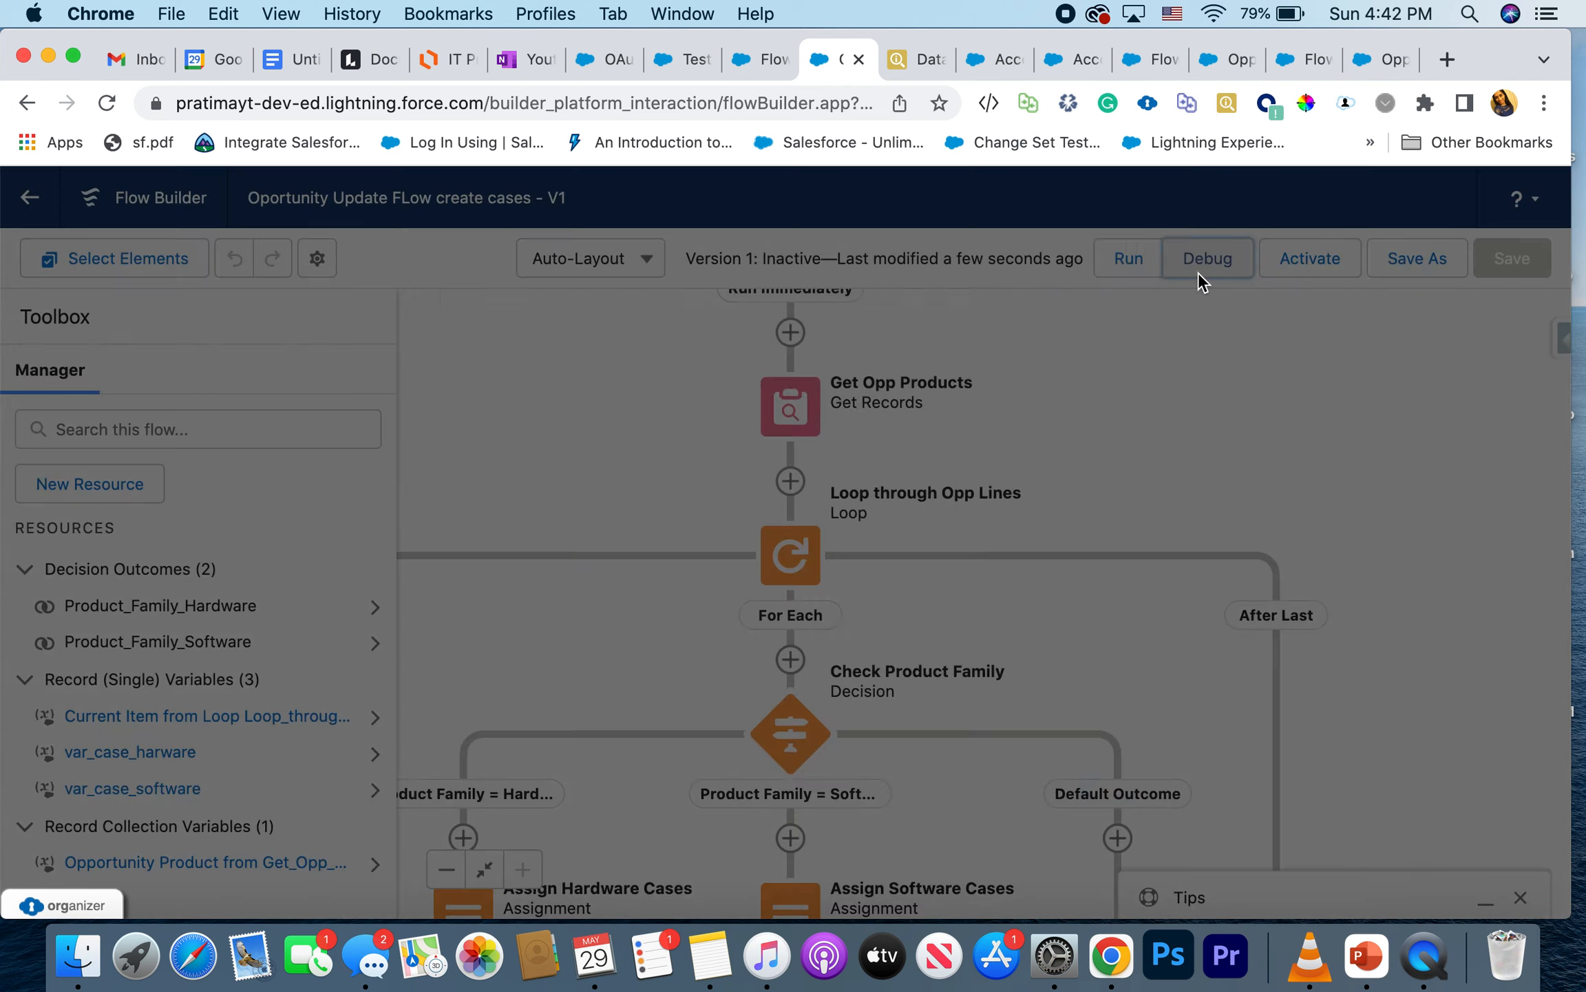
left_click(428, 574)
scroll(593, 526, "down", 3)
left_click(551, 651)
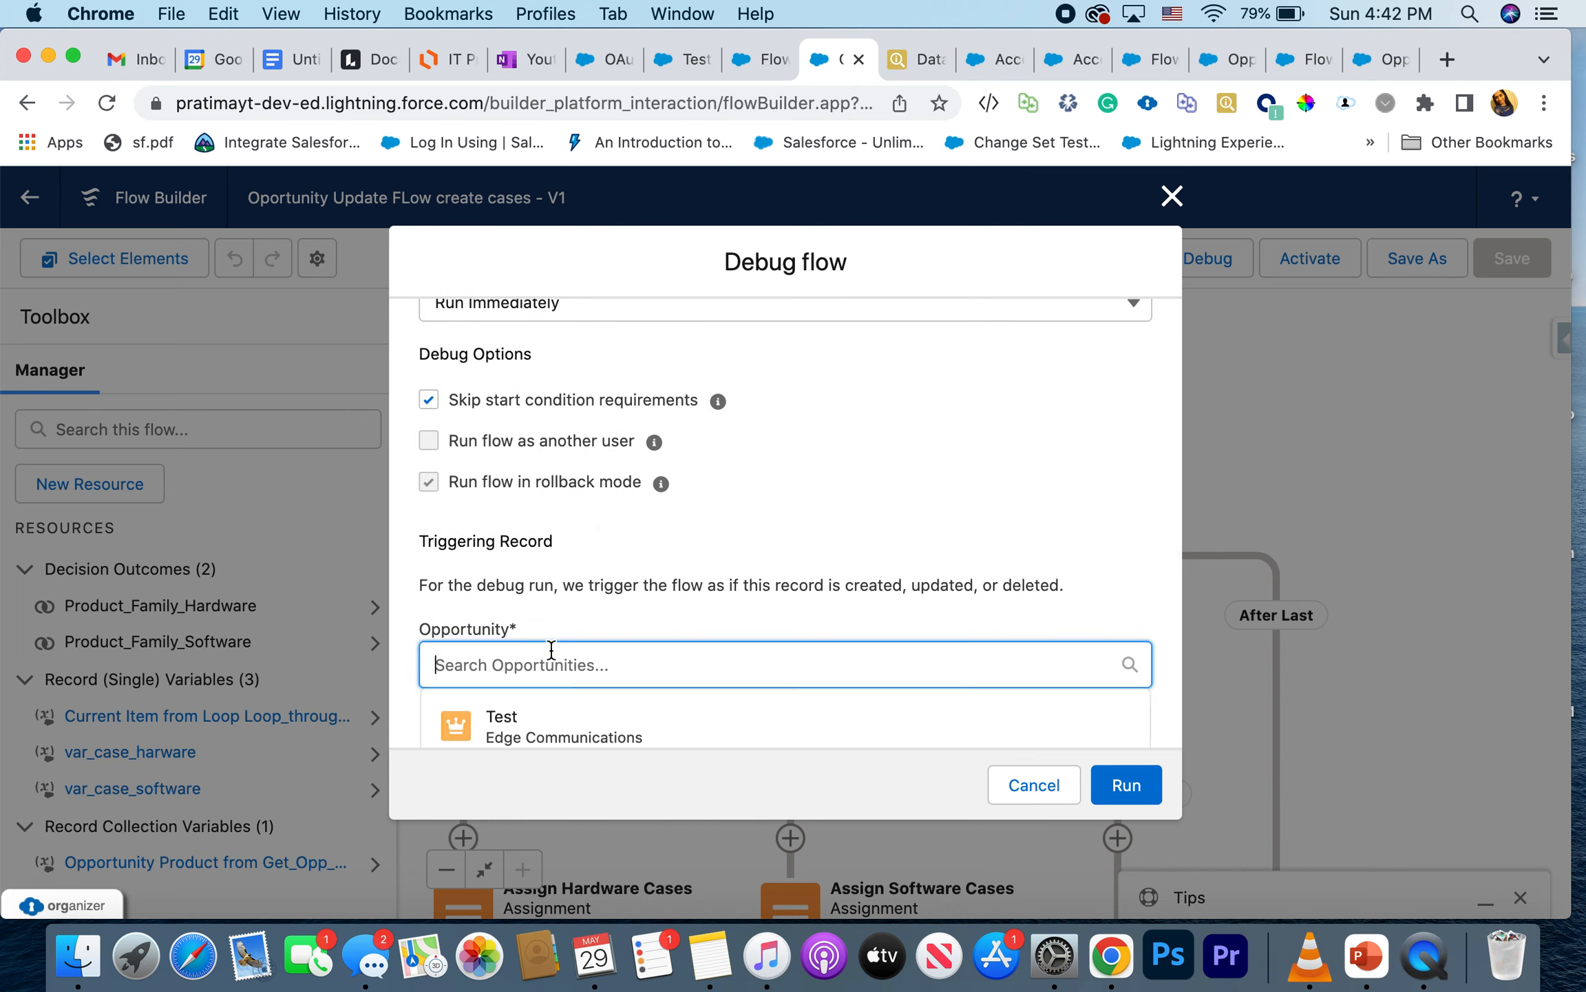
left_click(549, 723)
scroll(673, 671, "down", 2)
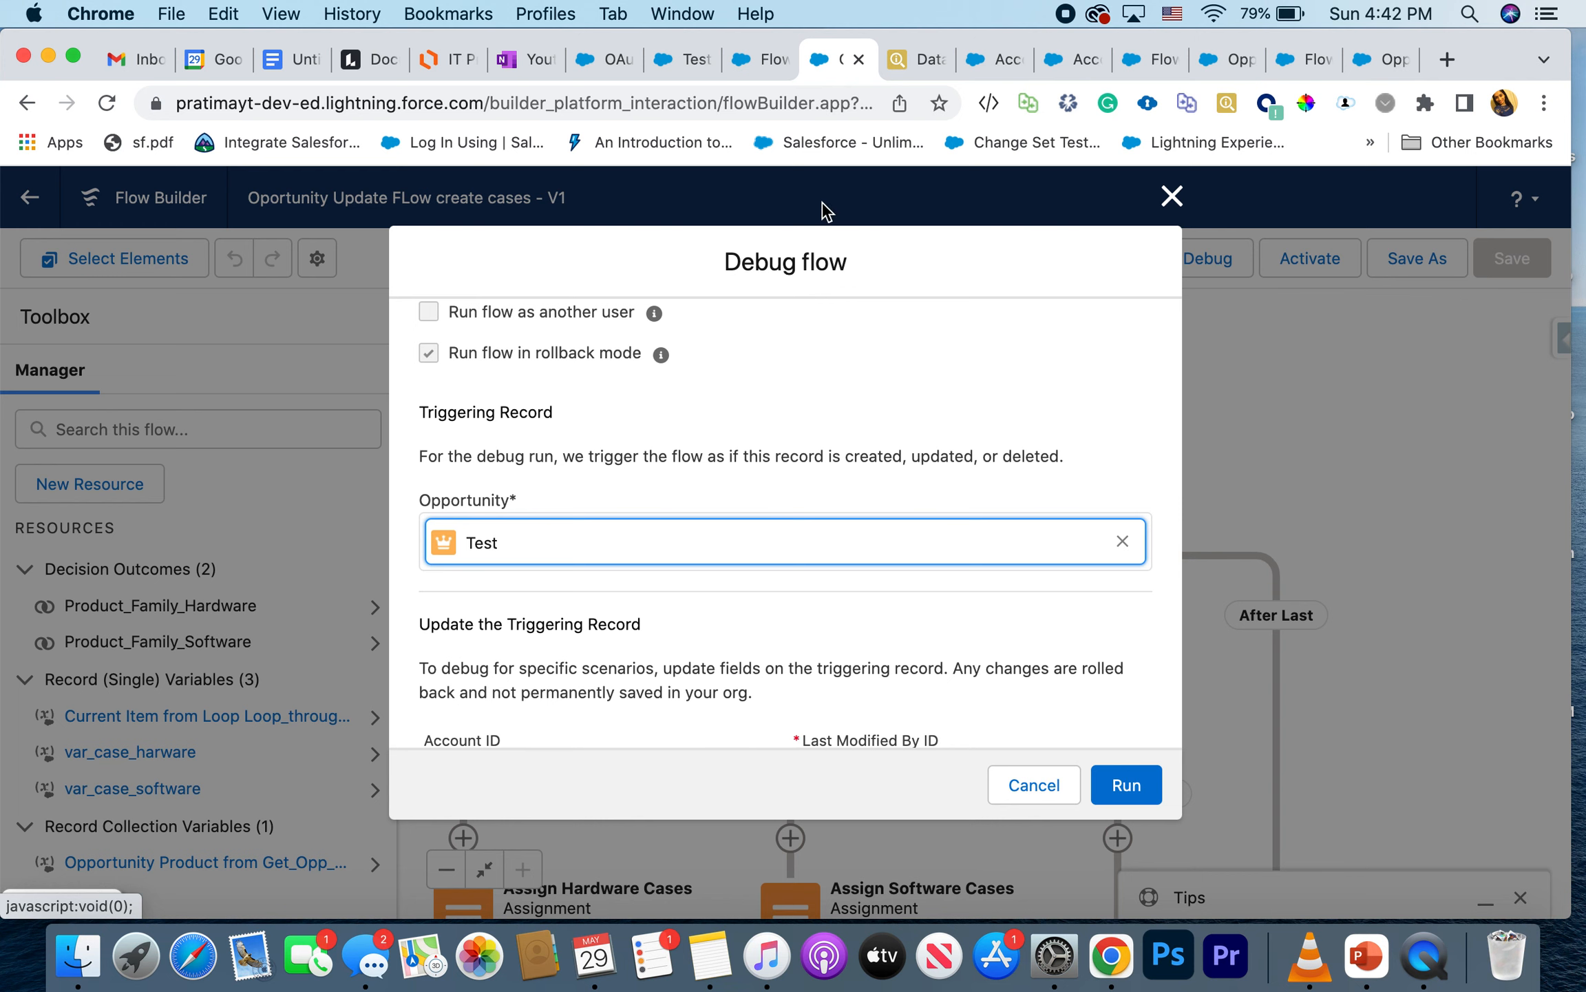
Step: Check the products listed on the Test opportunity record and return to the debug setup
left_click(679, 59)
scroll(1121, 651, "down", 4)
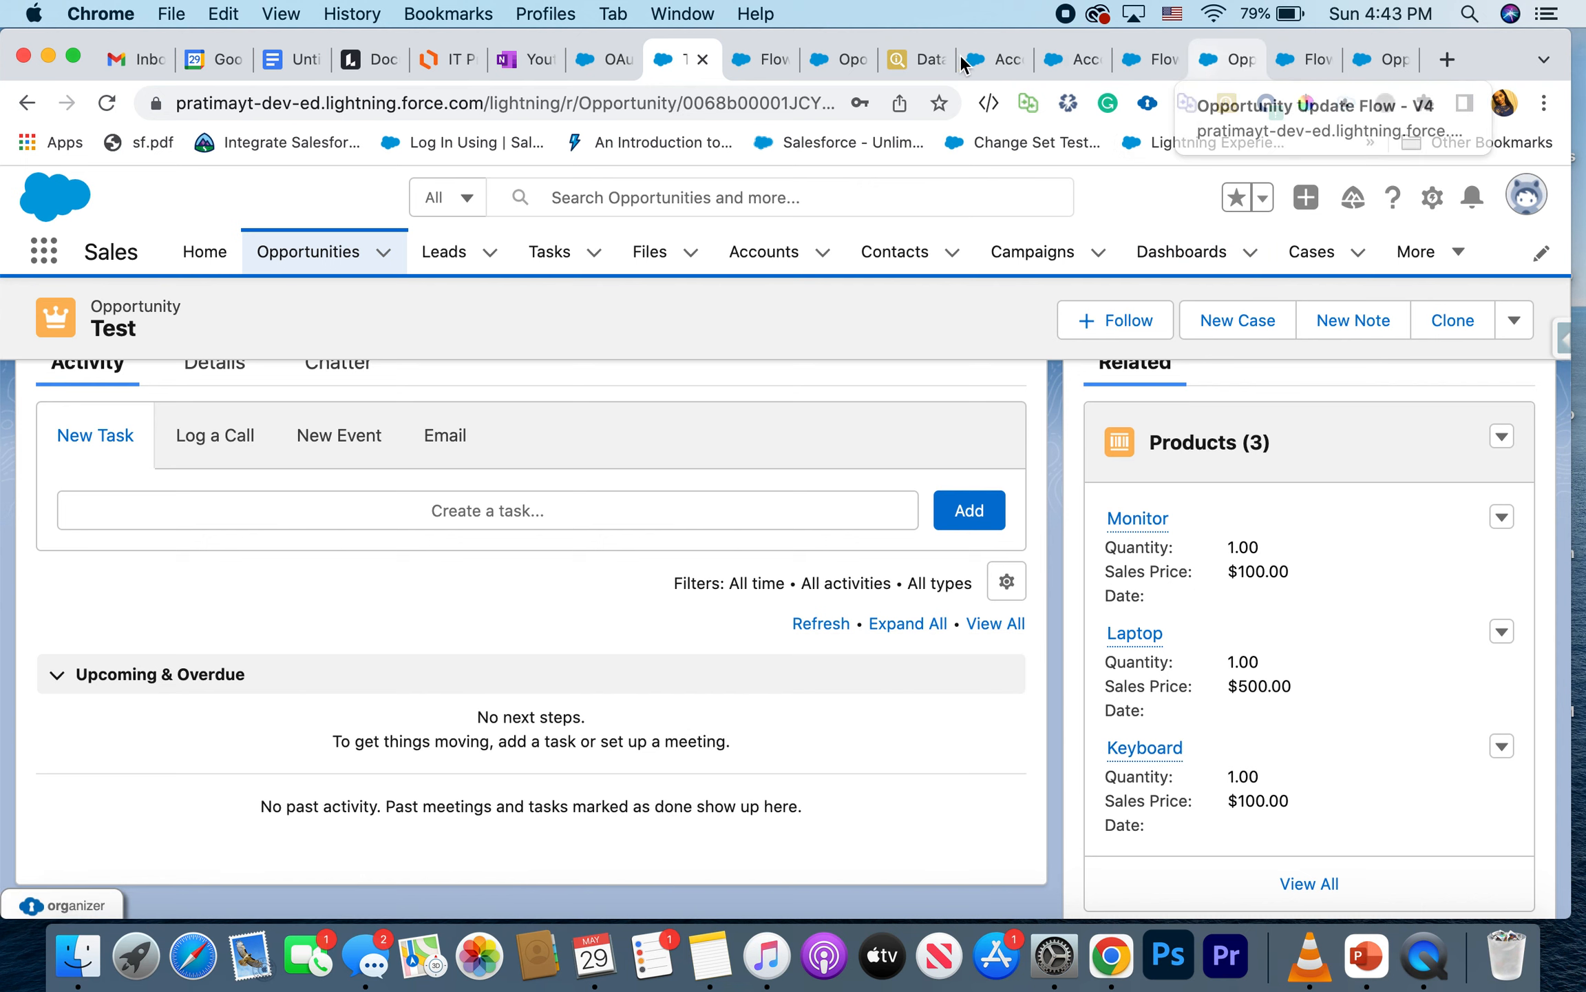
left_click(770, 59)
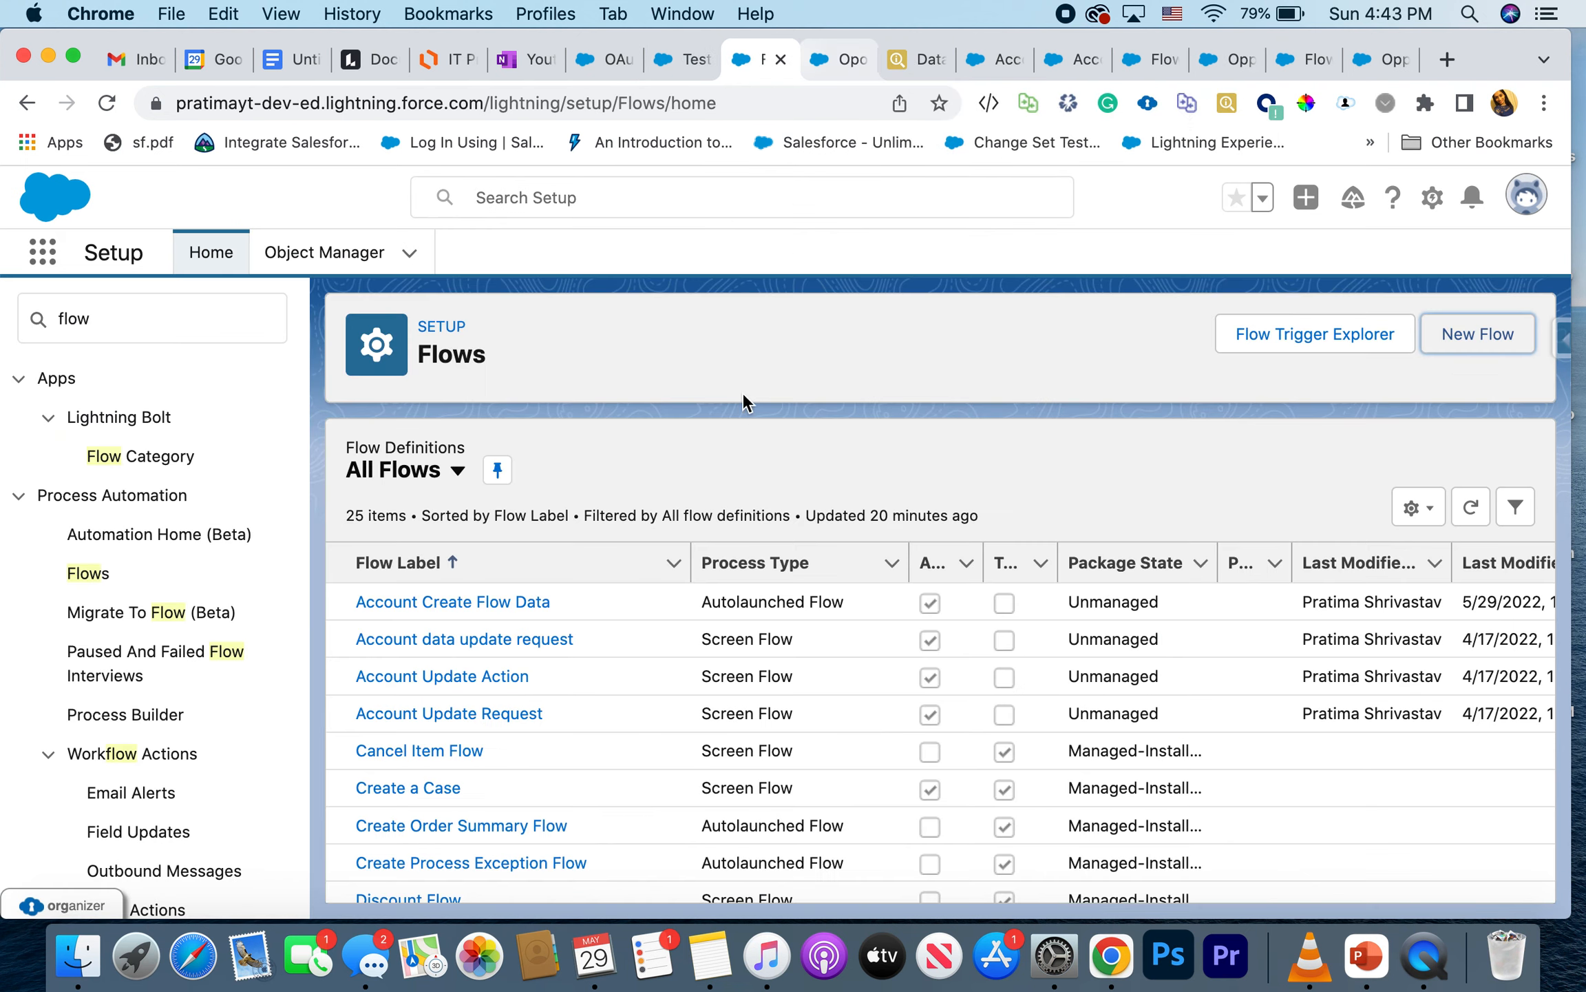
left_click(826, 63)
Step: Review the triggering record's field values, including its stage, and run the flow debug
scroll(662, 678, "down", 10)
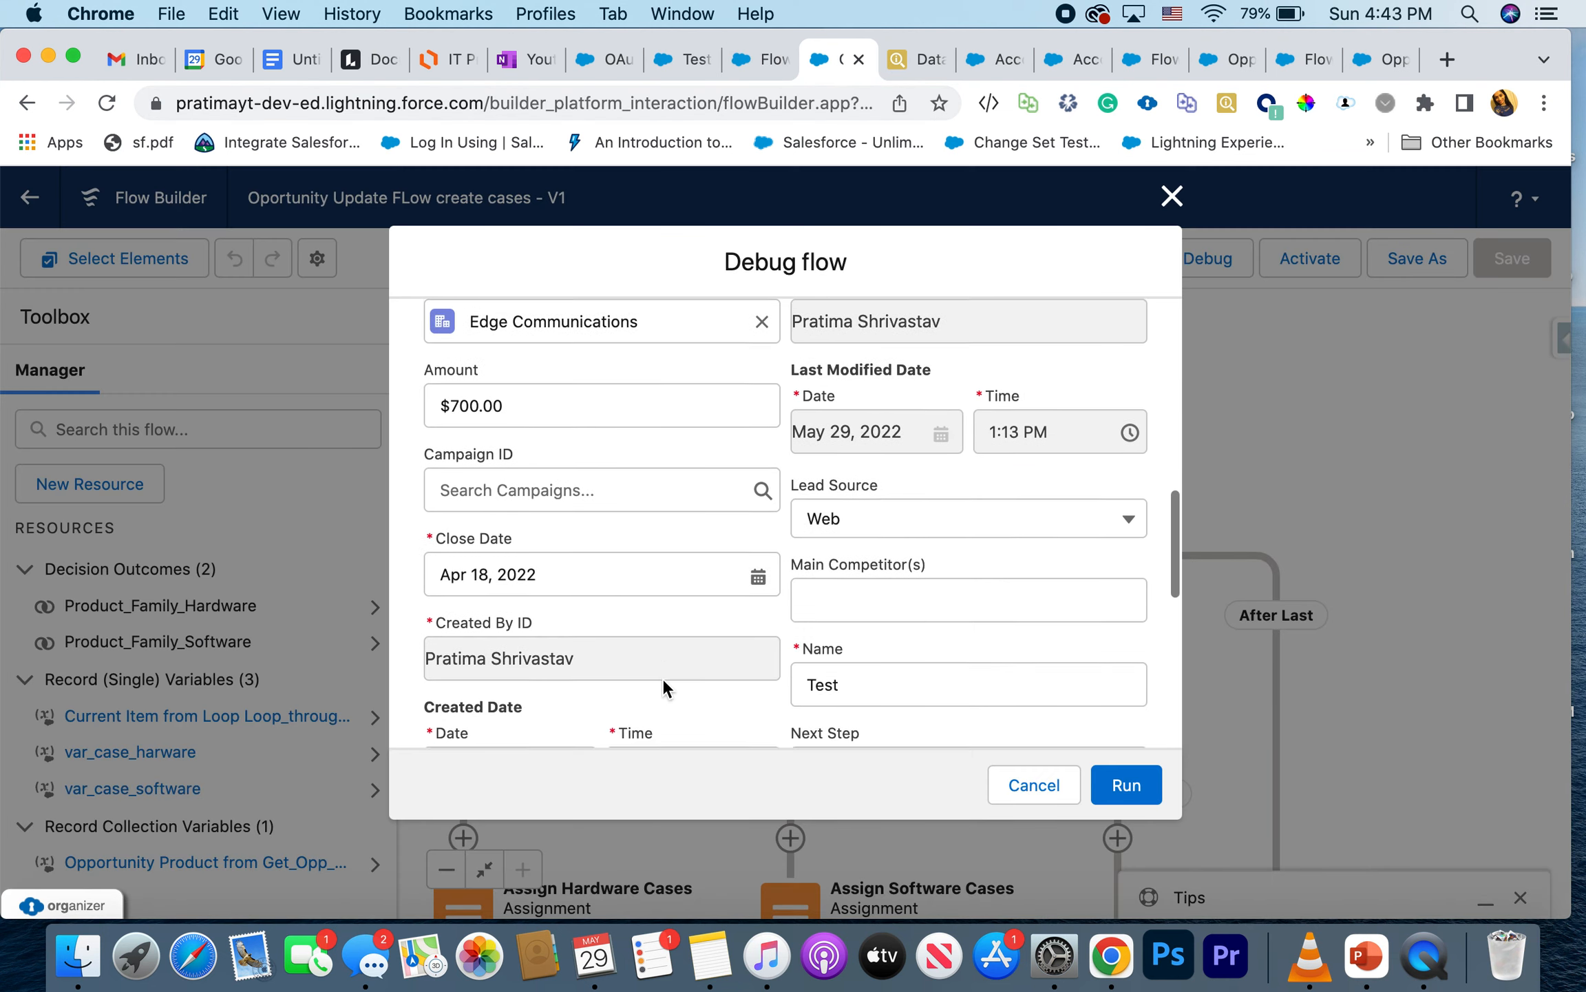
scroll(662, 678, "down", 8)
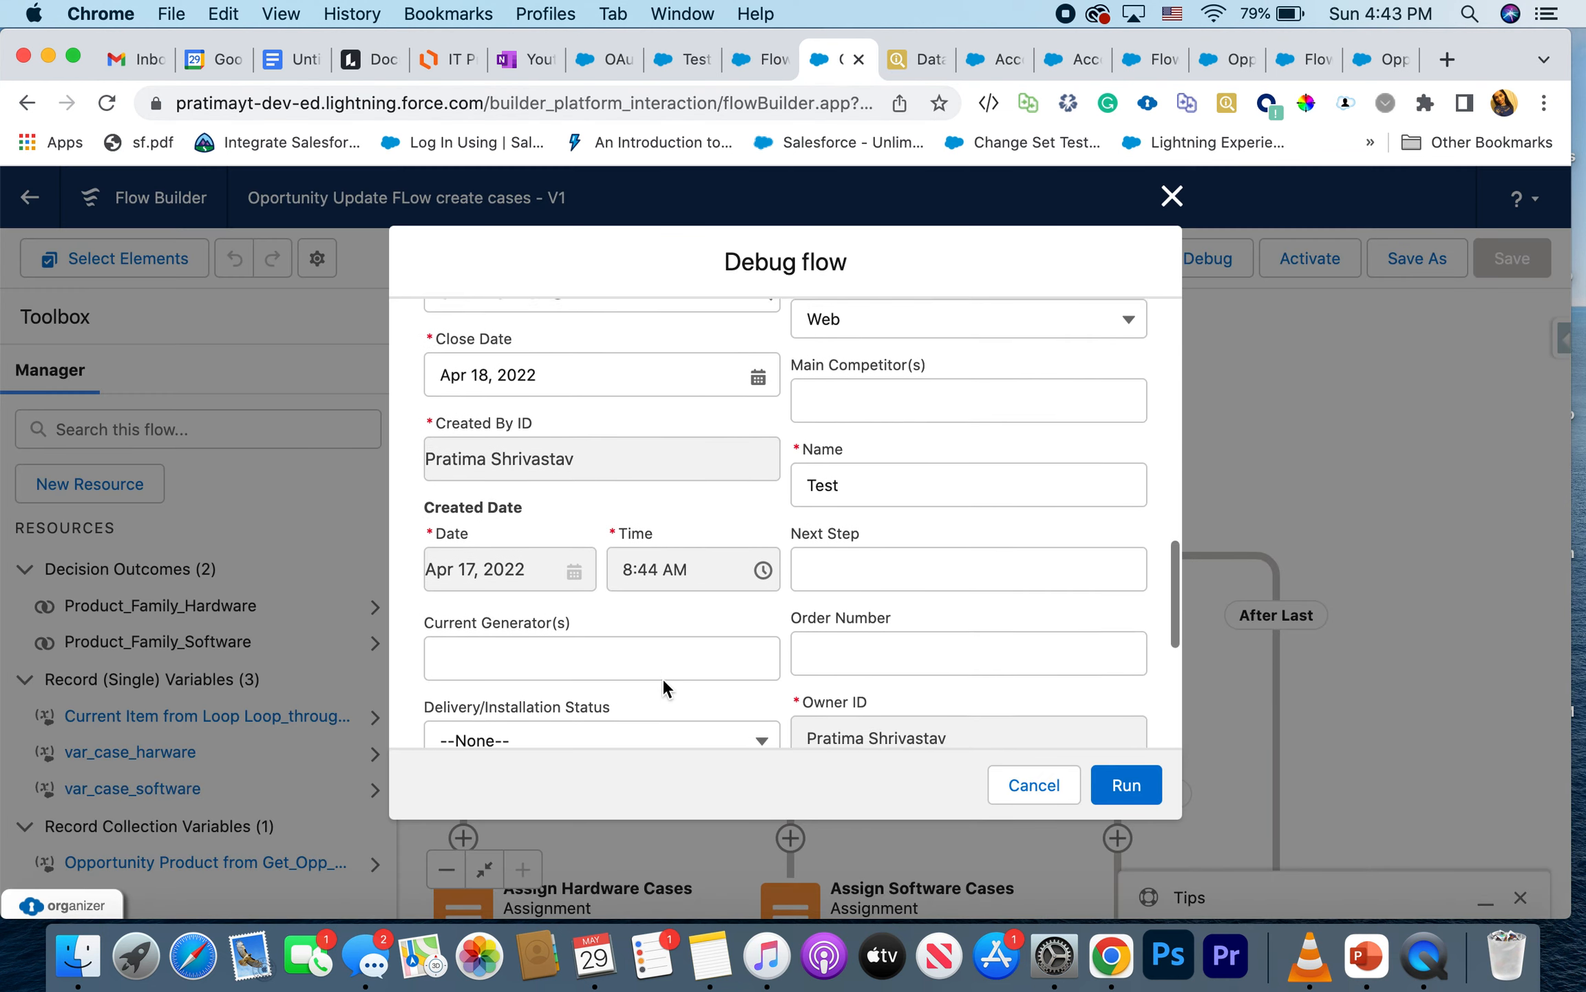
scroll(663, 683, "down", 3)
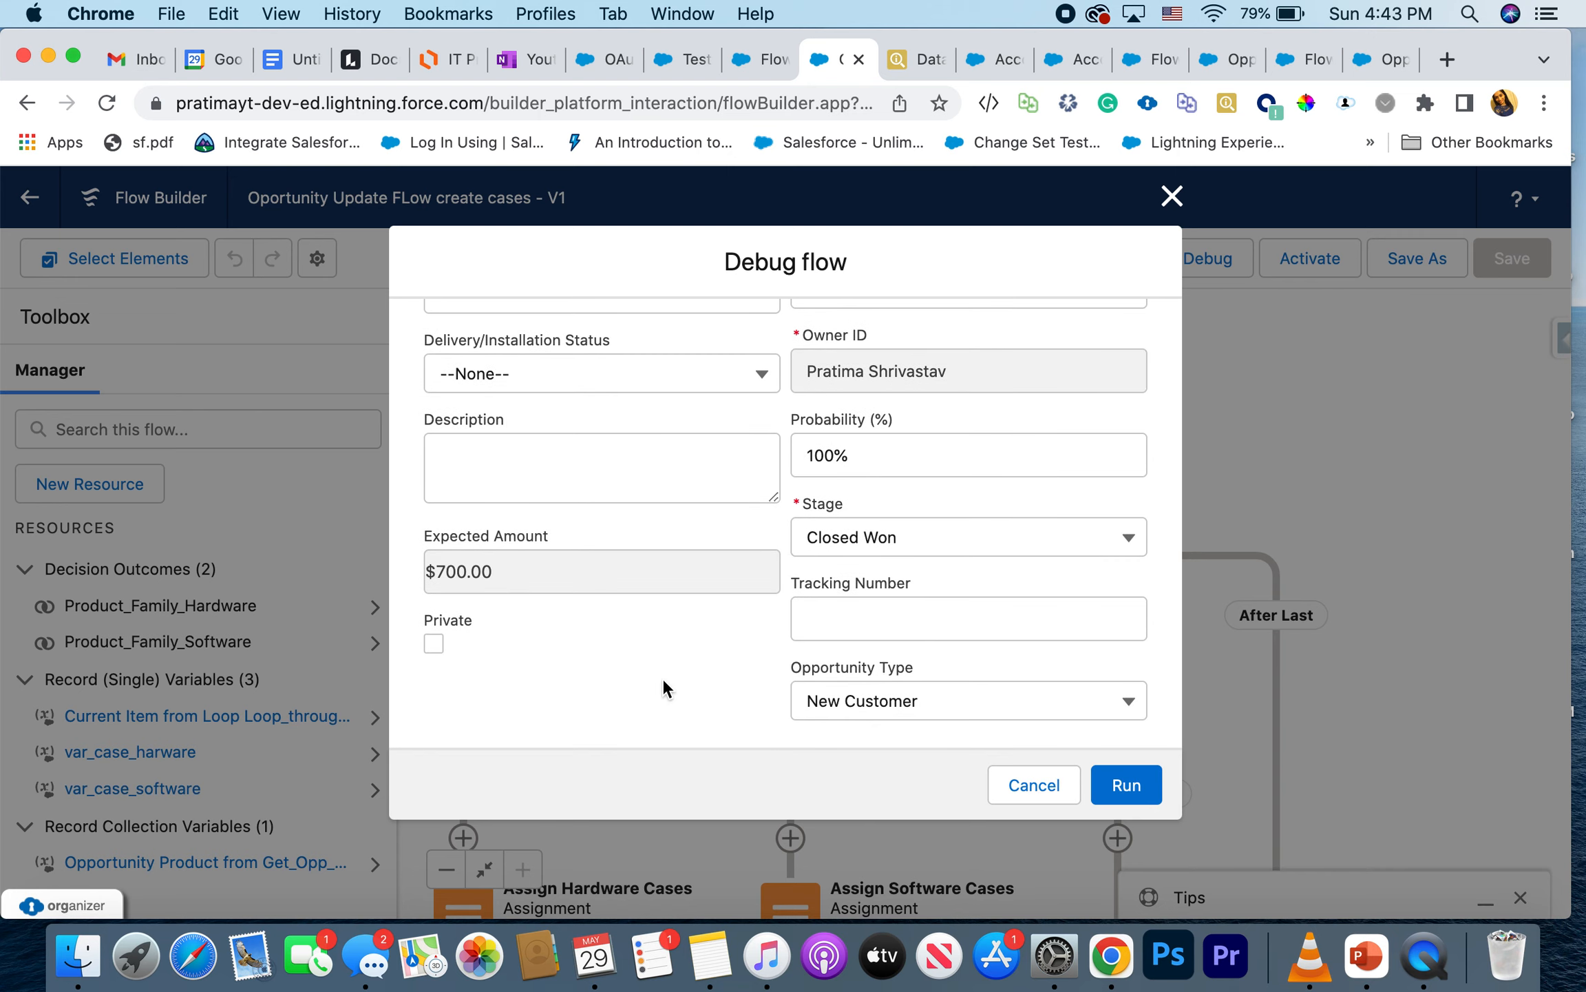
scroll(663, 683, "up", 6)
scroll(662, 678, "up", 15)
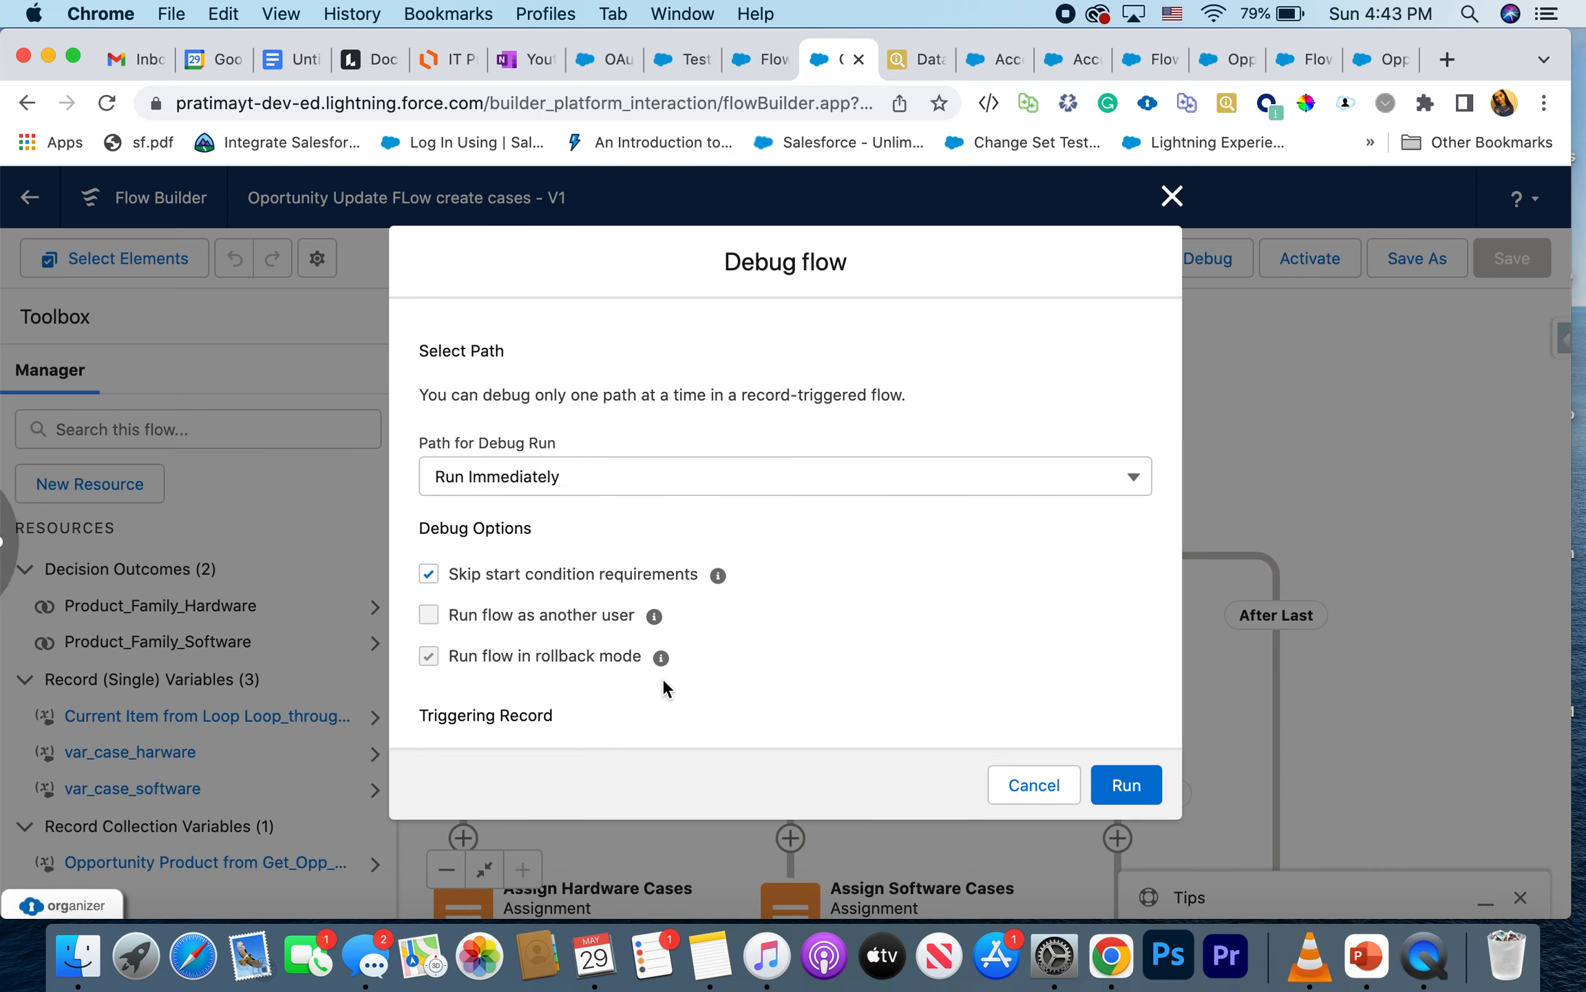
scroll(661, 679, "down", 5)
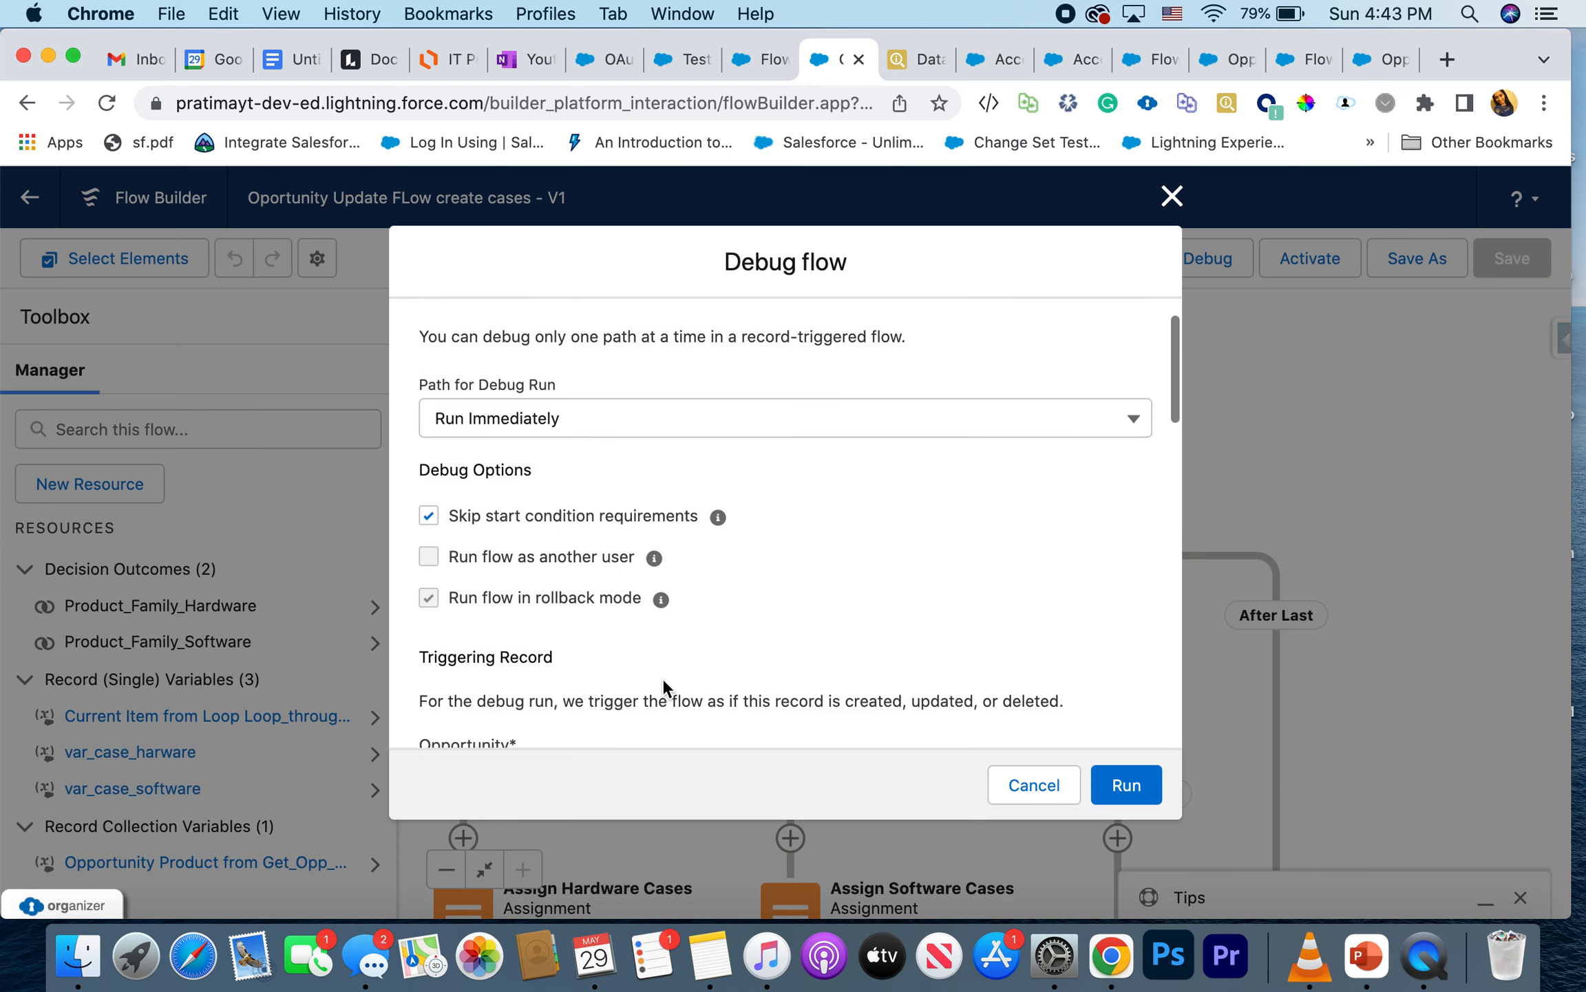
left_click(1125, 788)
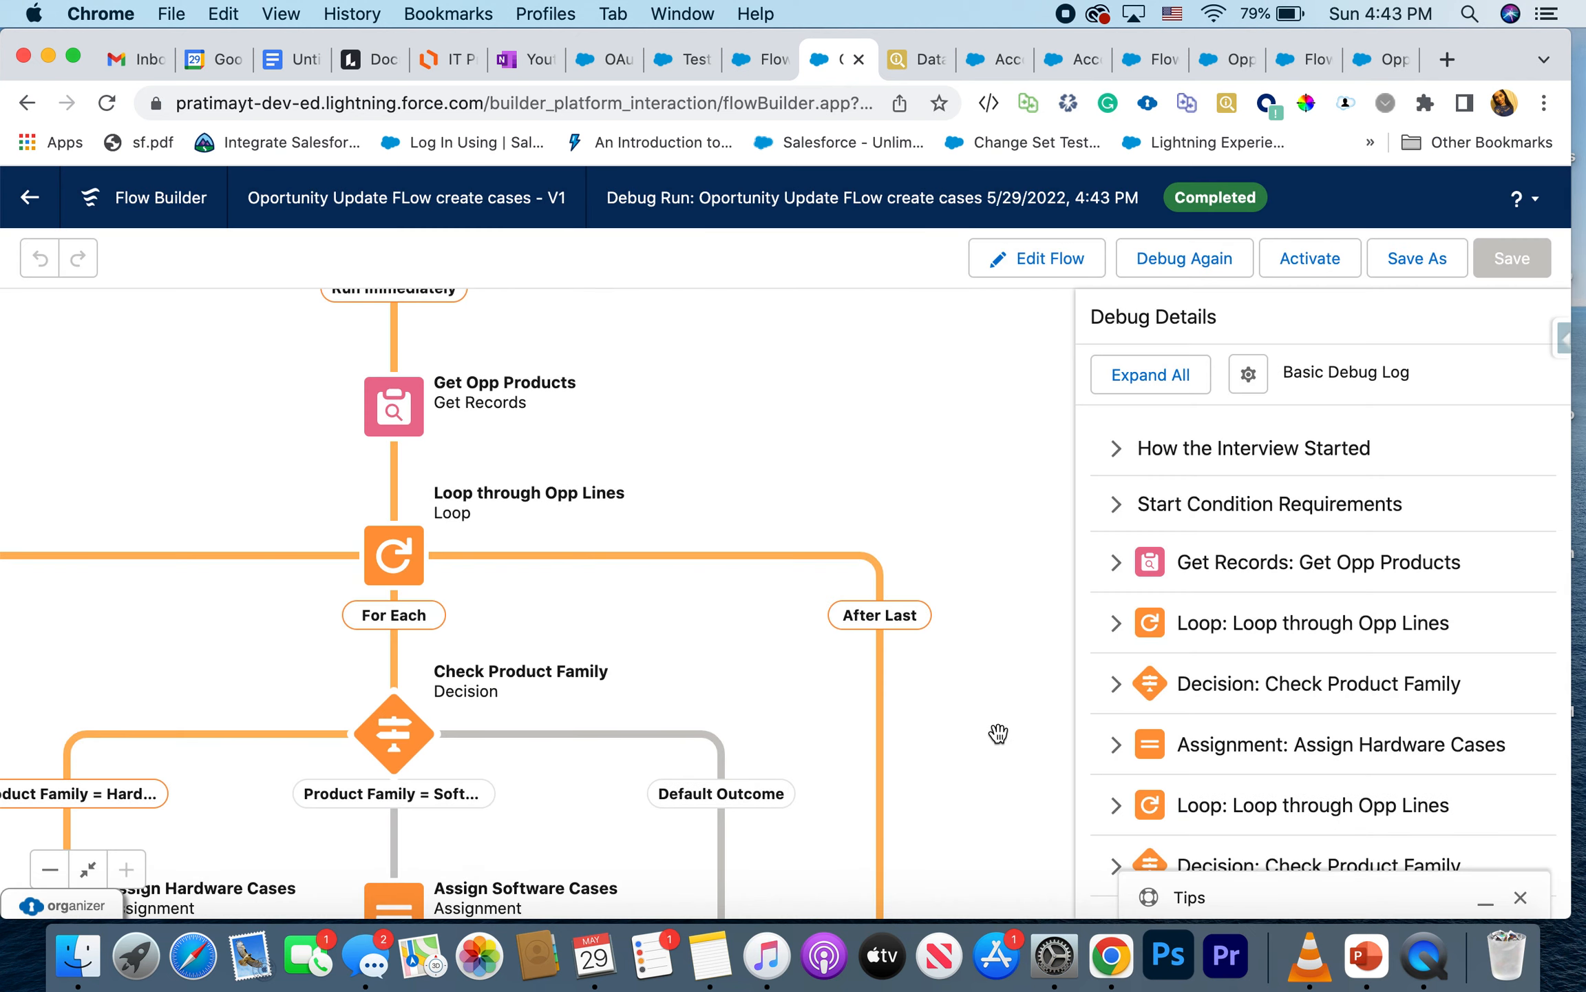
Step: Fit the whole flow diagram in view and examine the path executed by the debug run
left_click_drag(1000, 736, 1066, 492)
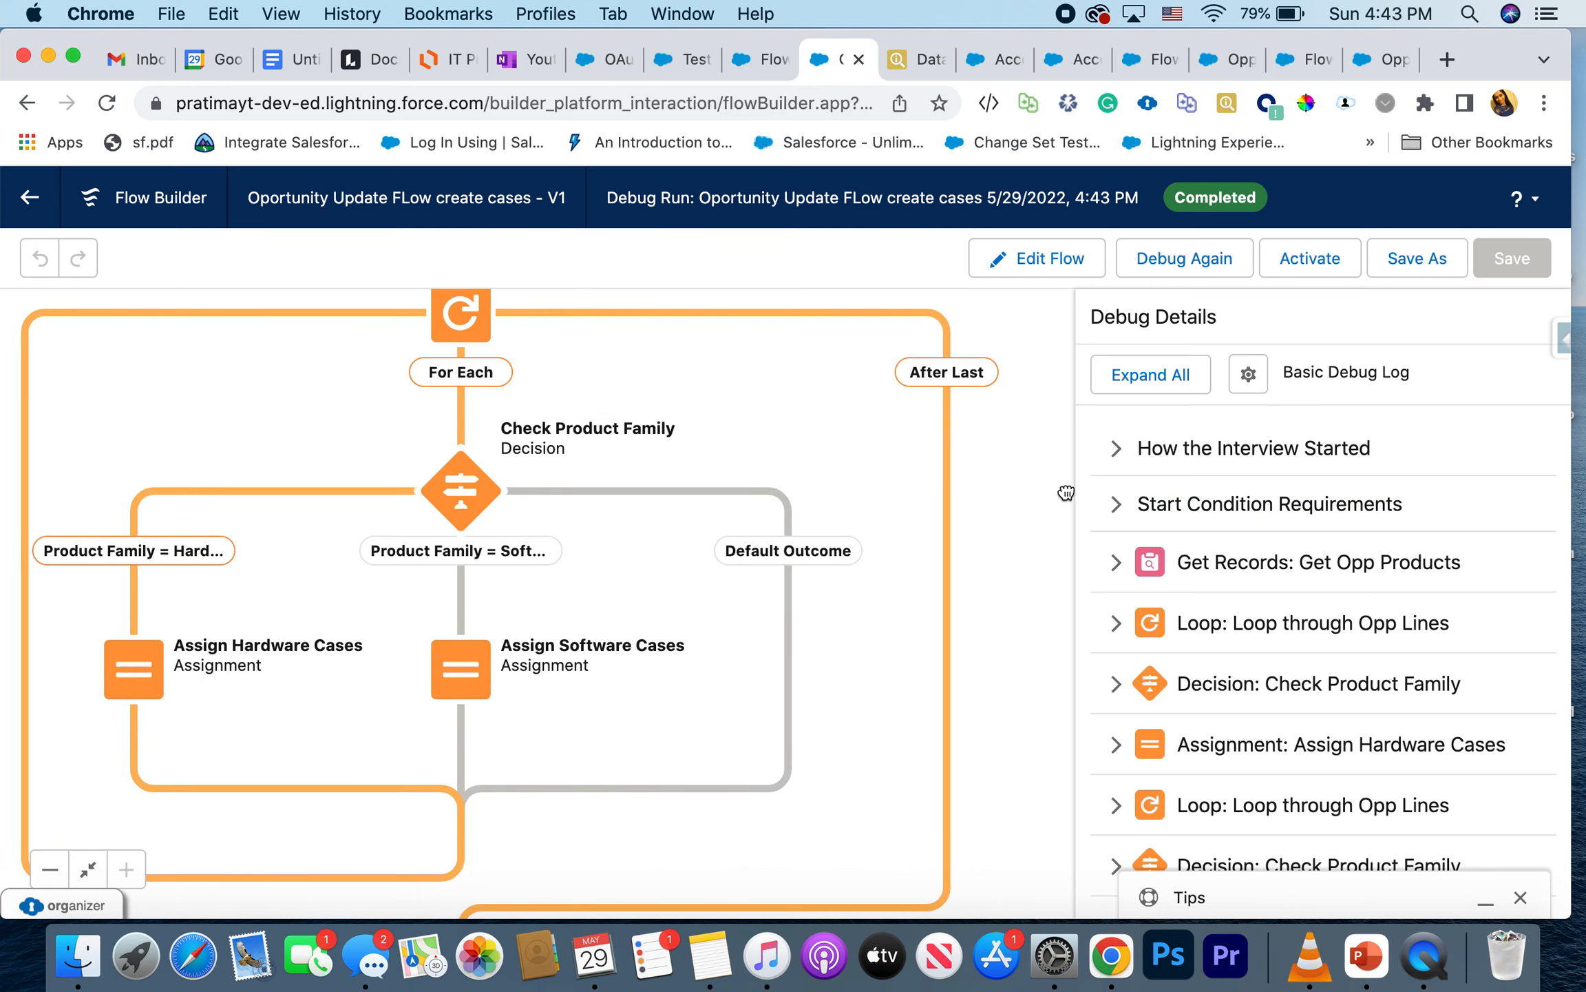
left_click(87, 871)
left_click_drag(618, 779, 400, 818)
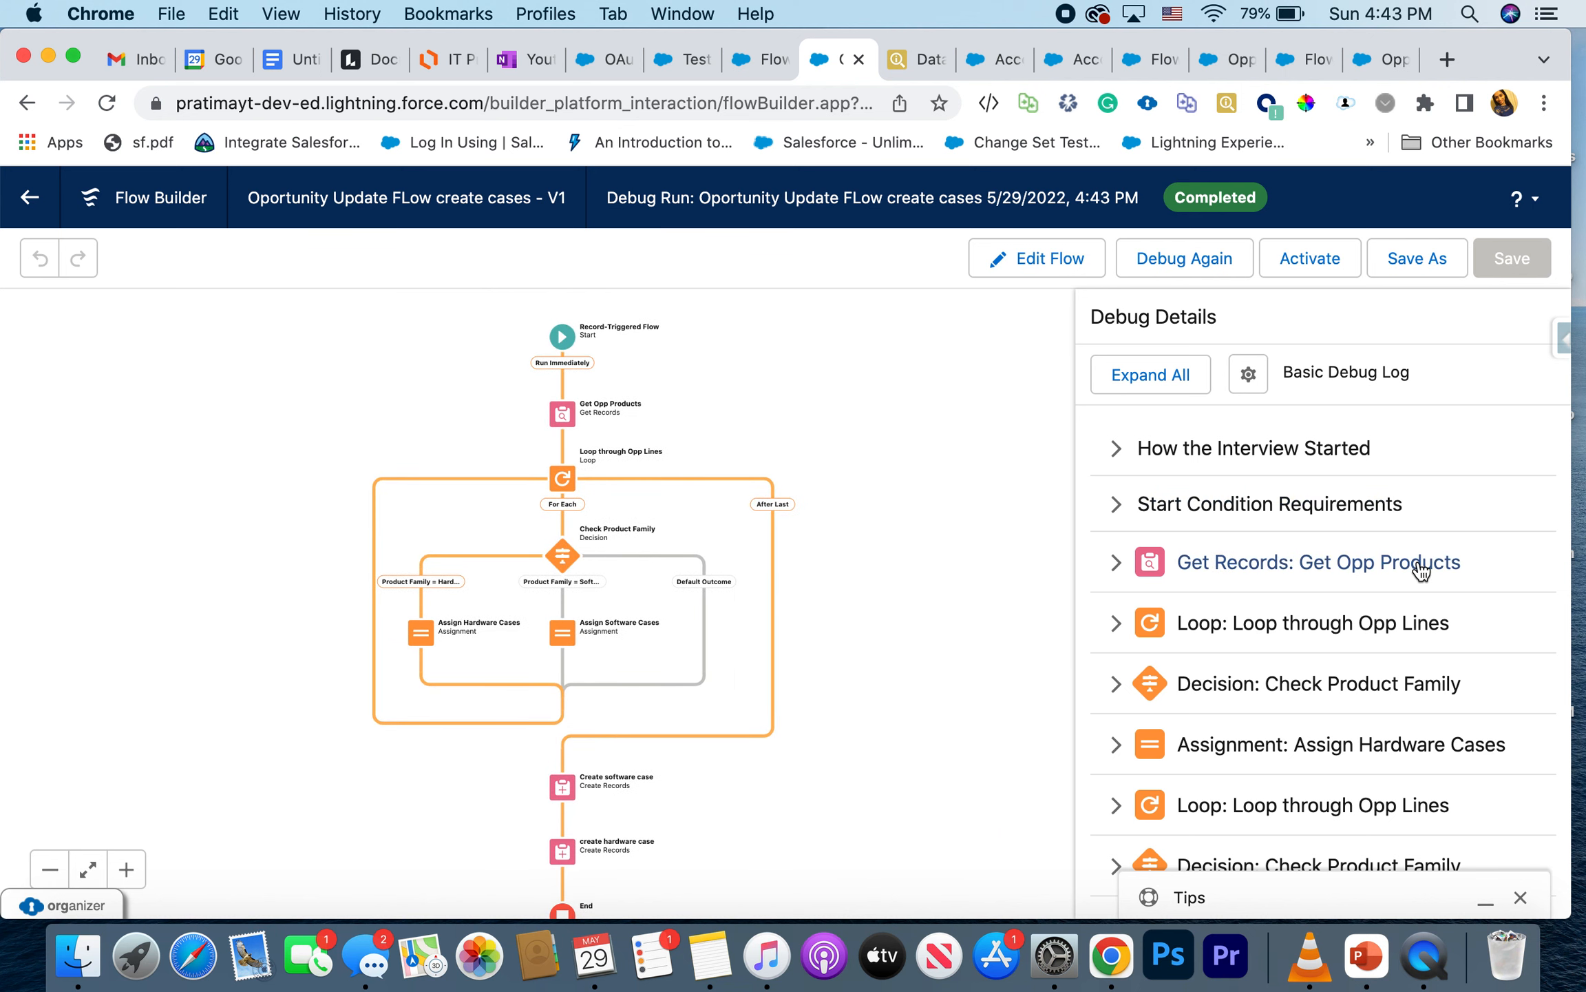
Step: Examine the debug details of the Get Opp Products element and its result
scroll(1418, 569, "down", 2)
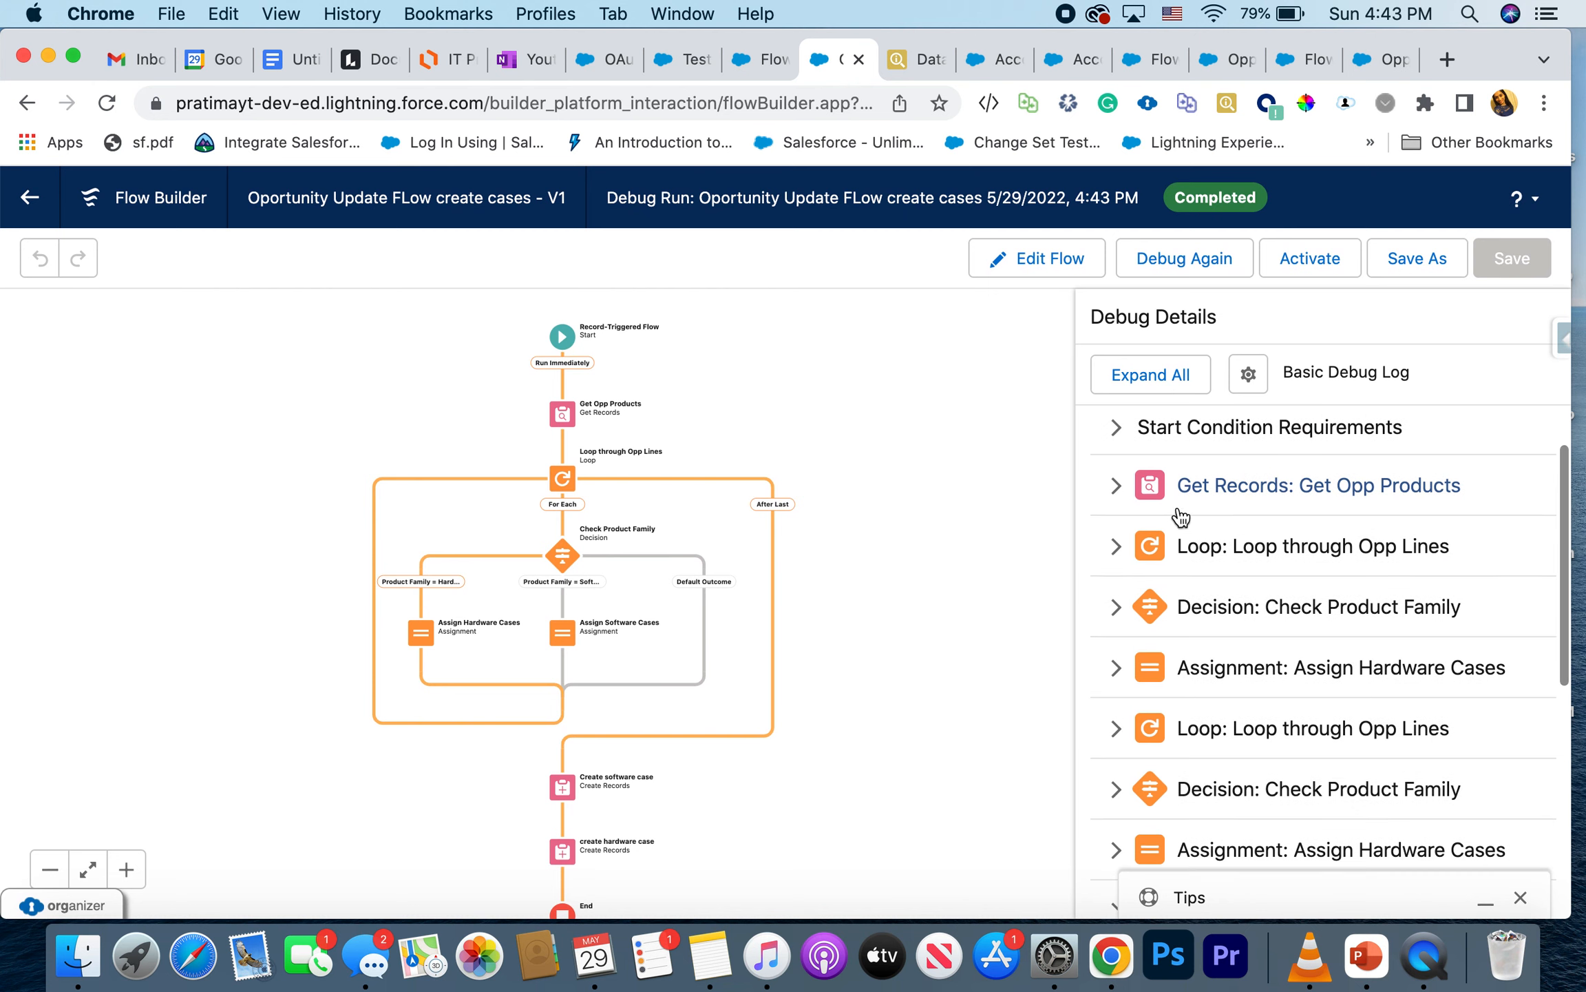
left_click(1119, 493)
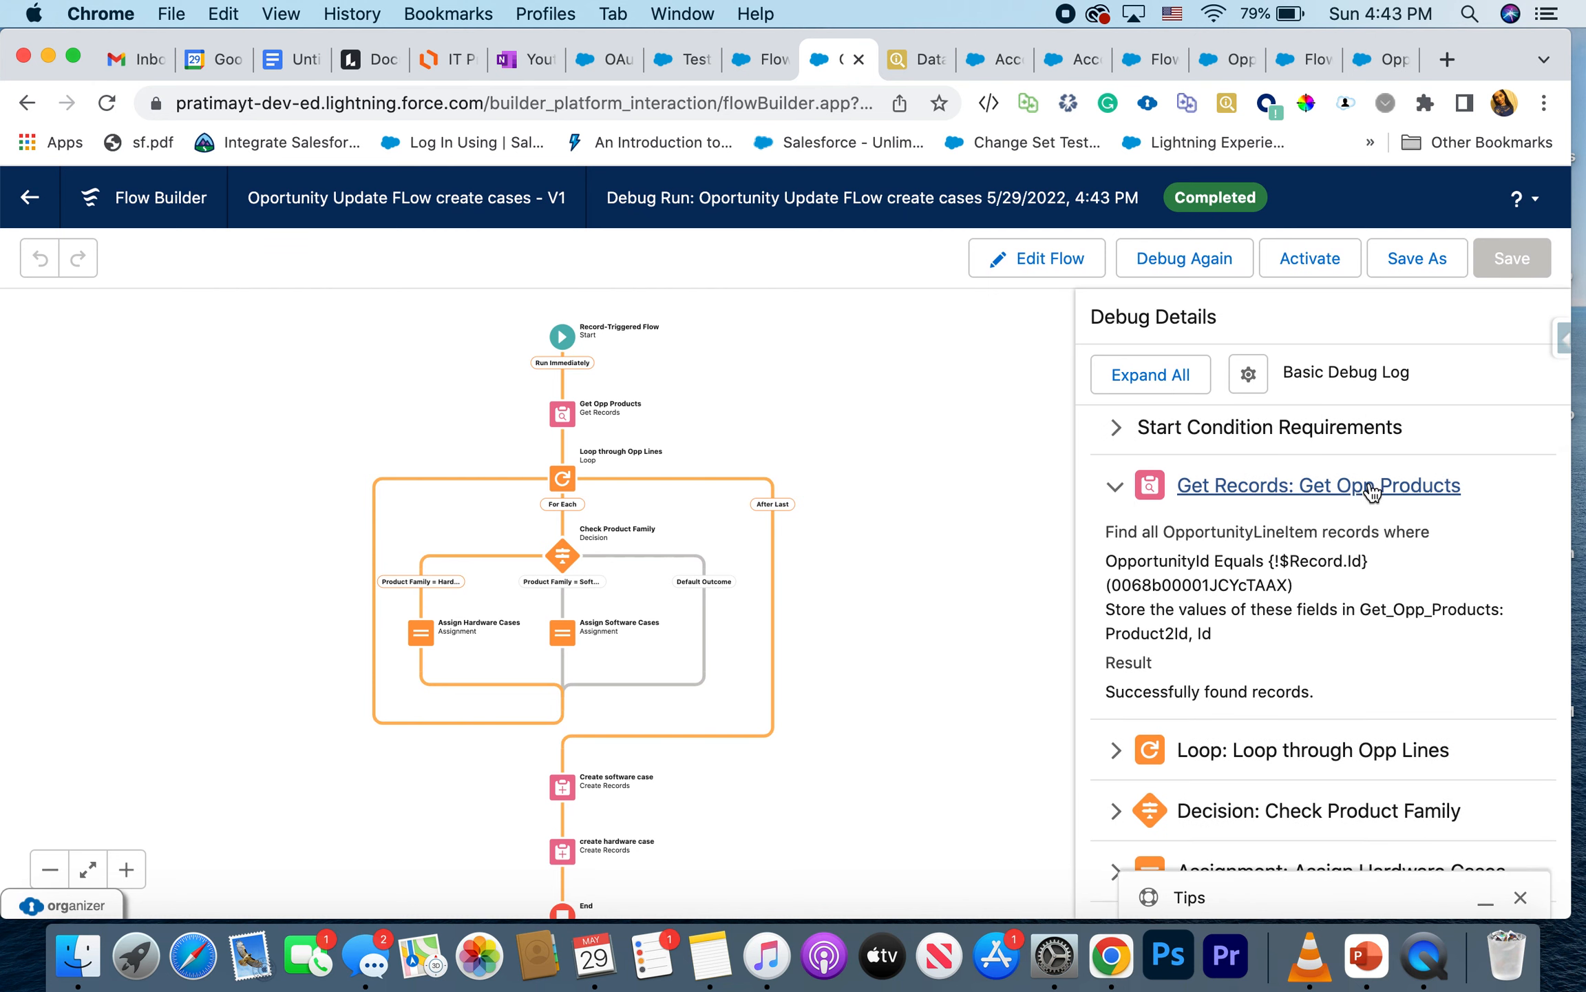
triple_click(1237, 692)
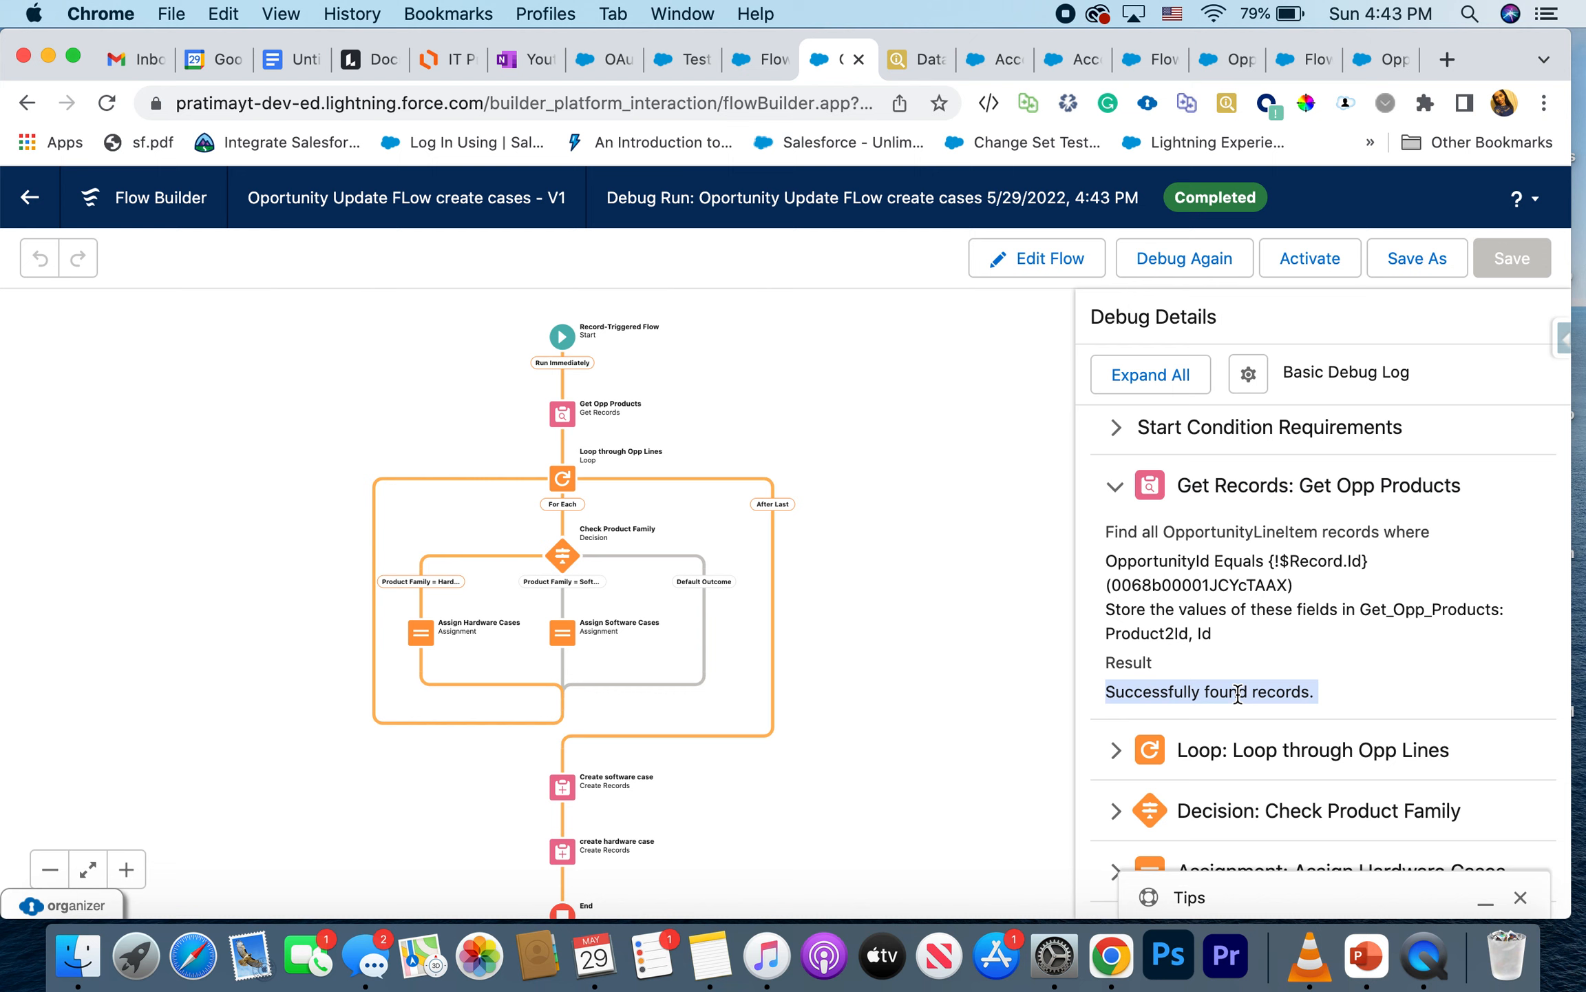
scroll(1238, 693, "down", 5)
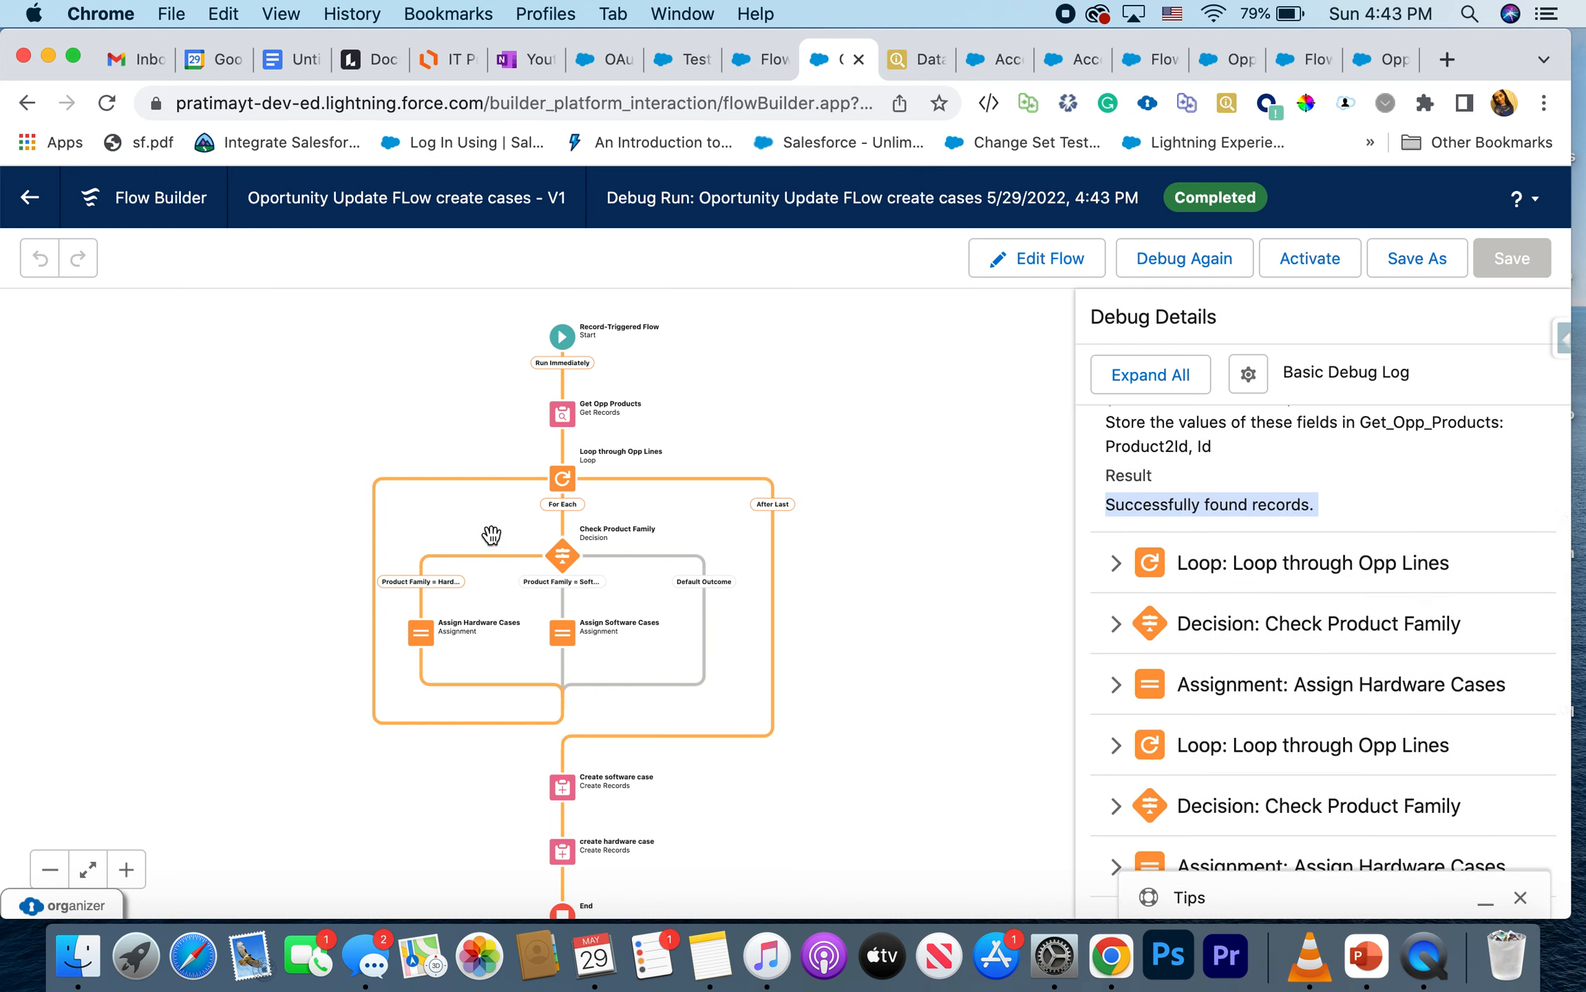
Step: Examine the first Loop through Opp Lines entry in the debug details and the opportunity line IDs it iterates over
left_click(564, 484)
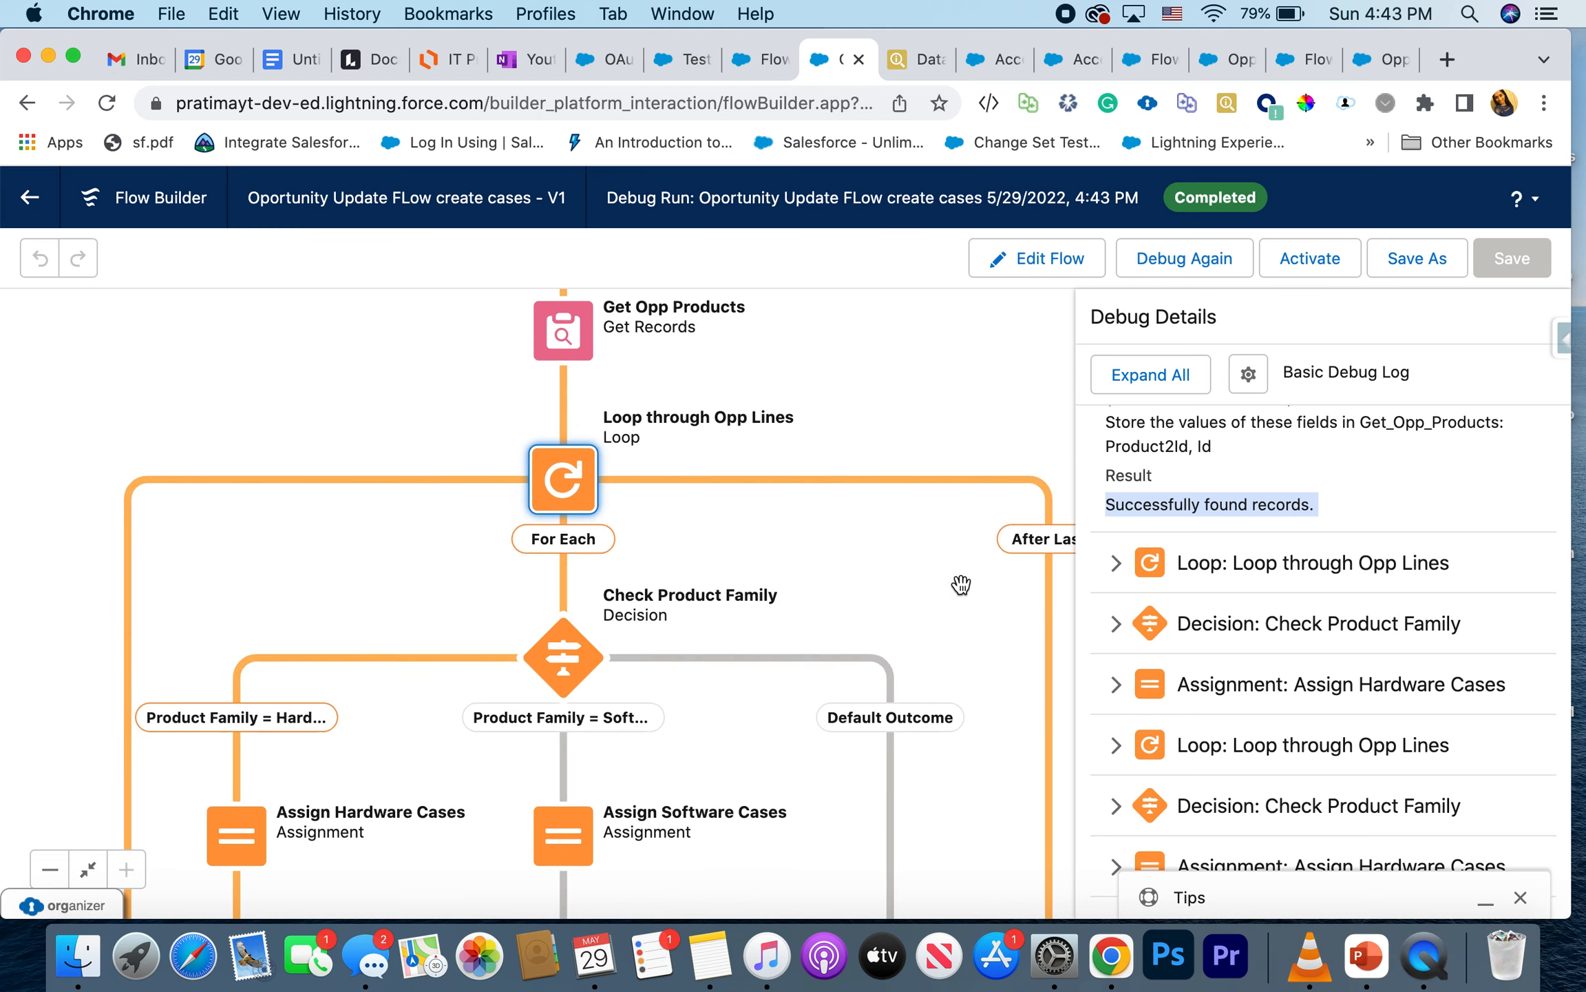
left_click(1116, 564)
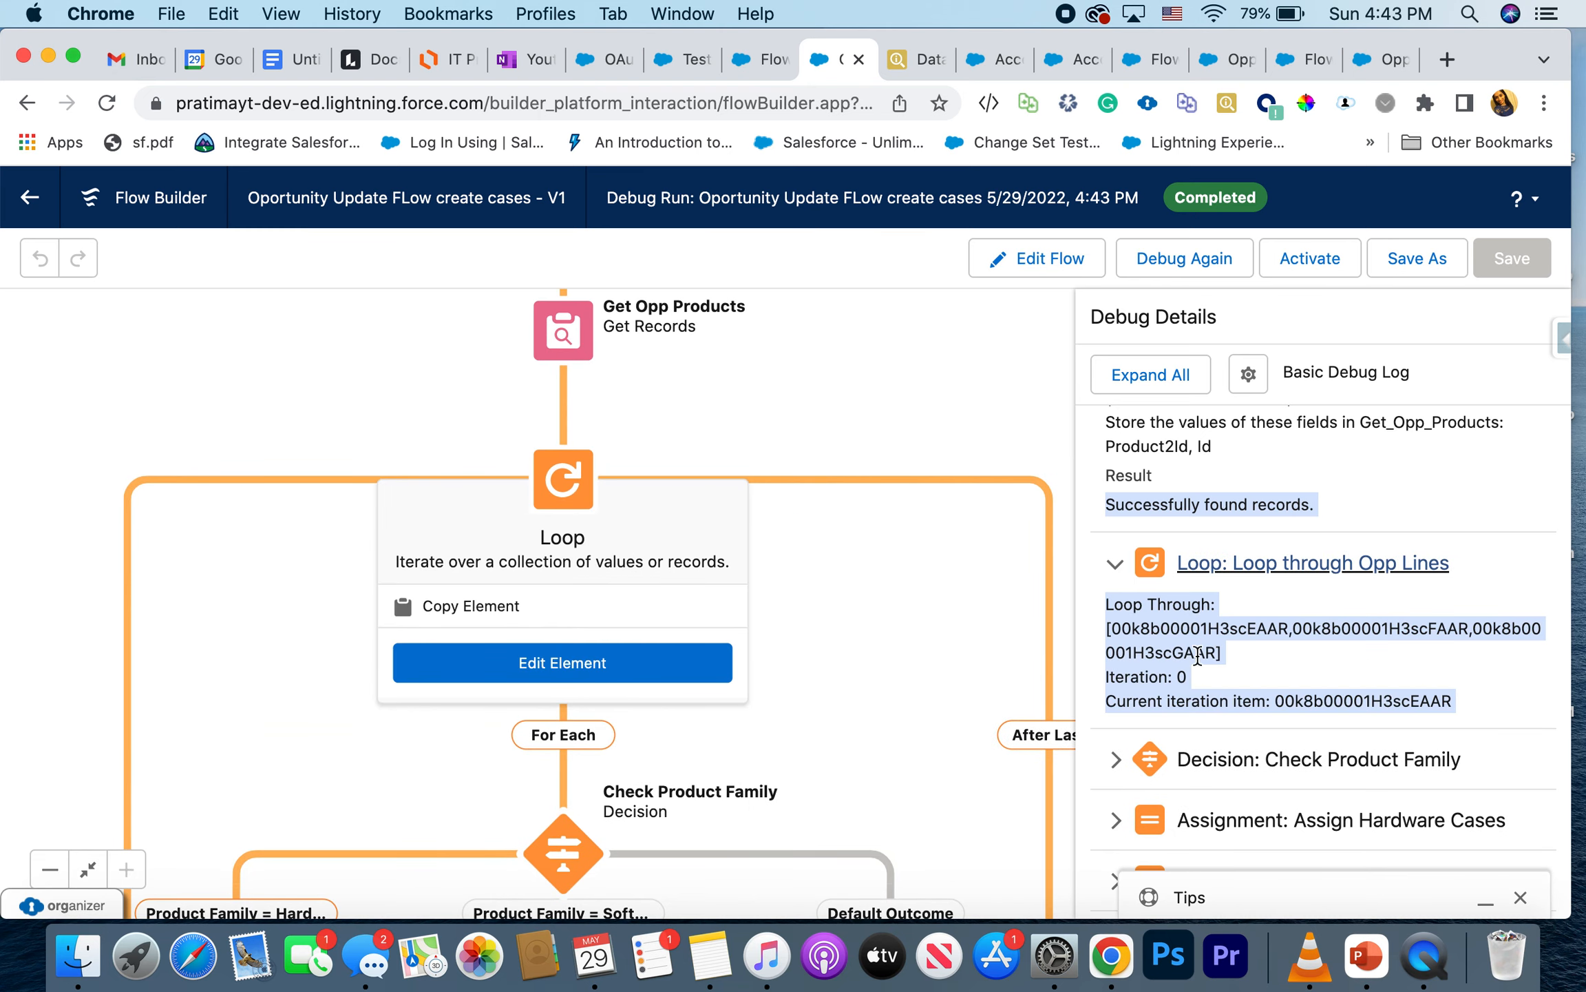
left_click(1196, 654)
double_click(1193, 633)
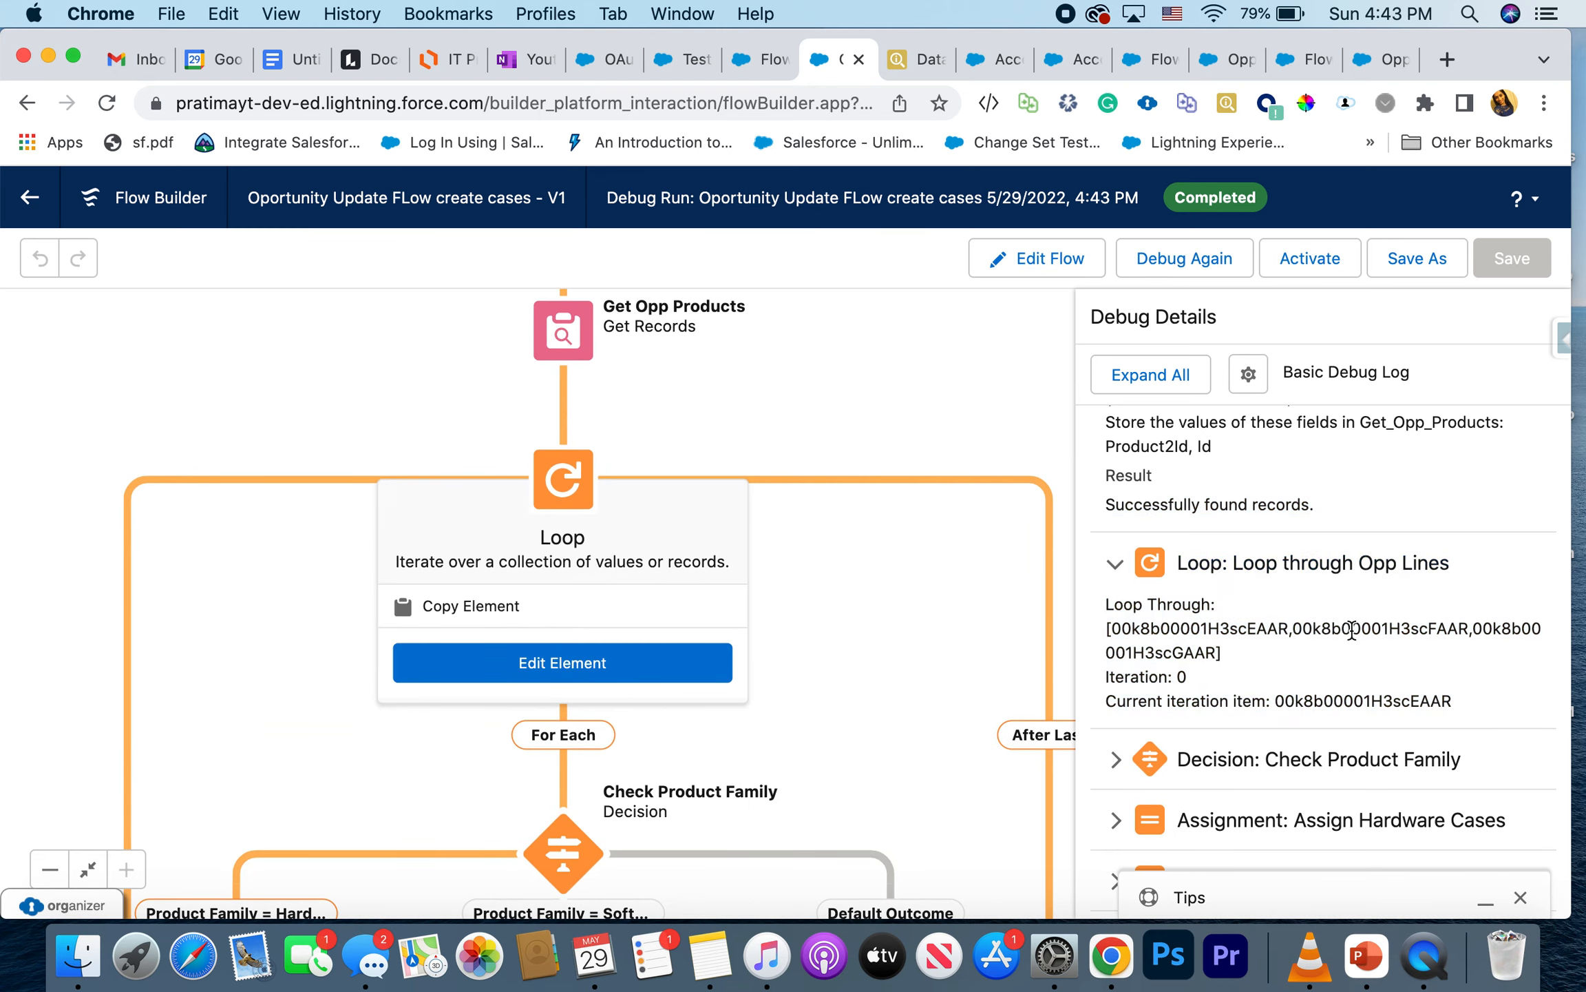
double_click(1354, 631)
double_click(1484, 631)
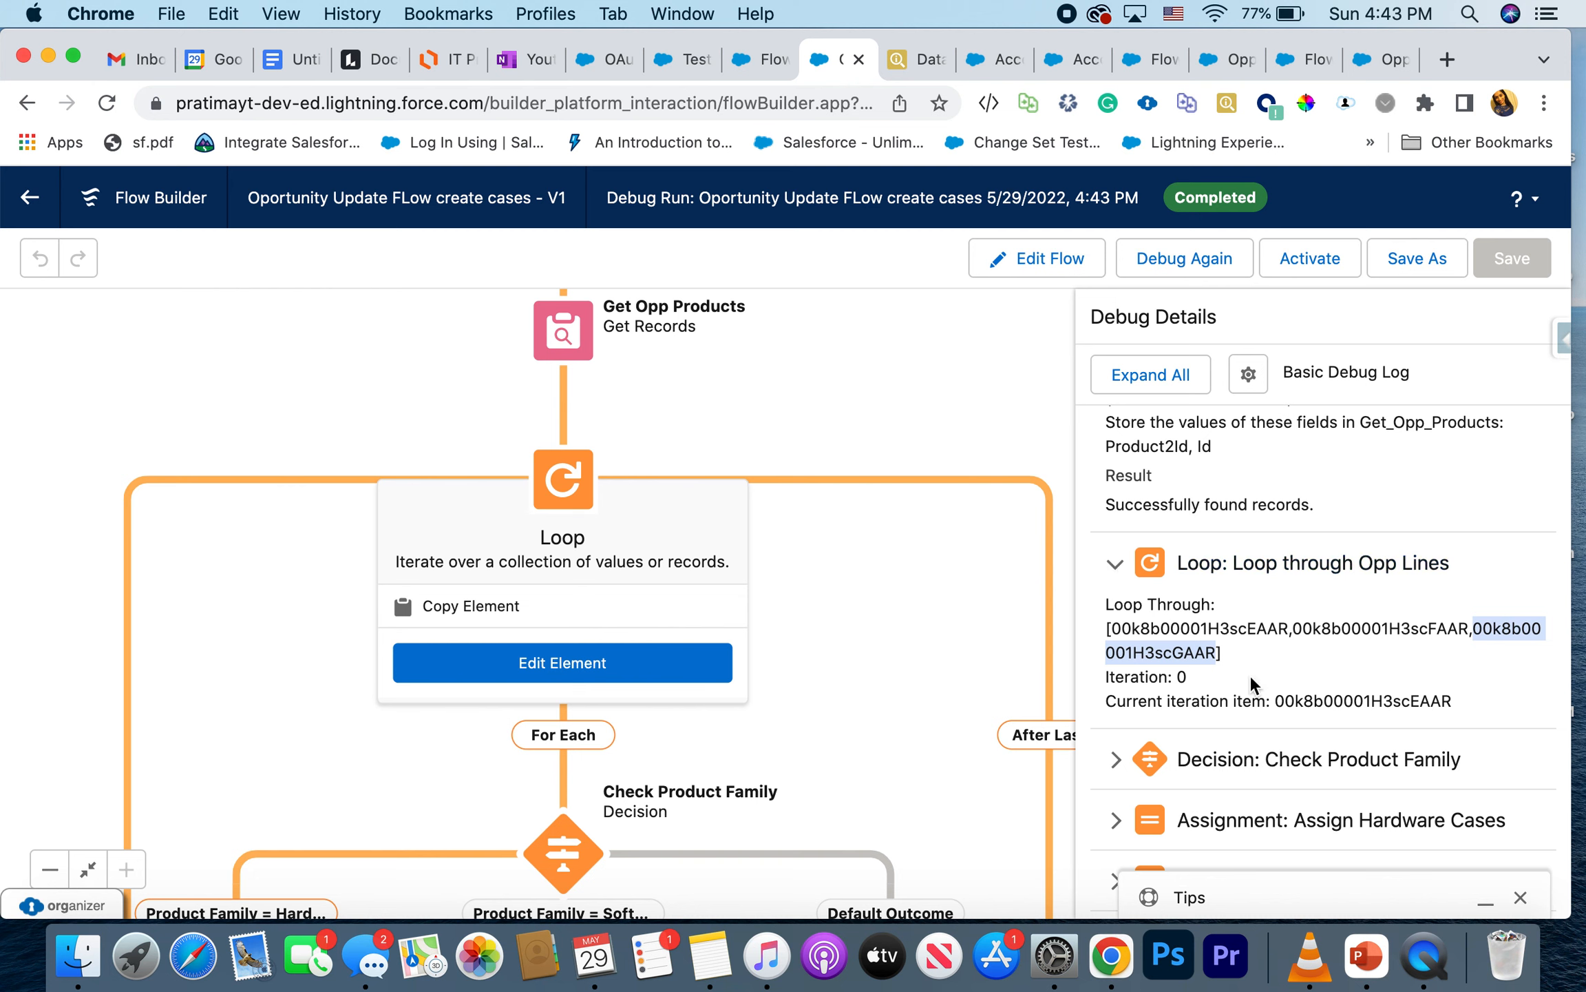
Step: Examine the first Check Product Family decision's outcome and condition against the current loop item
scroll(1117, 578, "down", 3)
left_click(1119, 616)
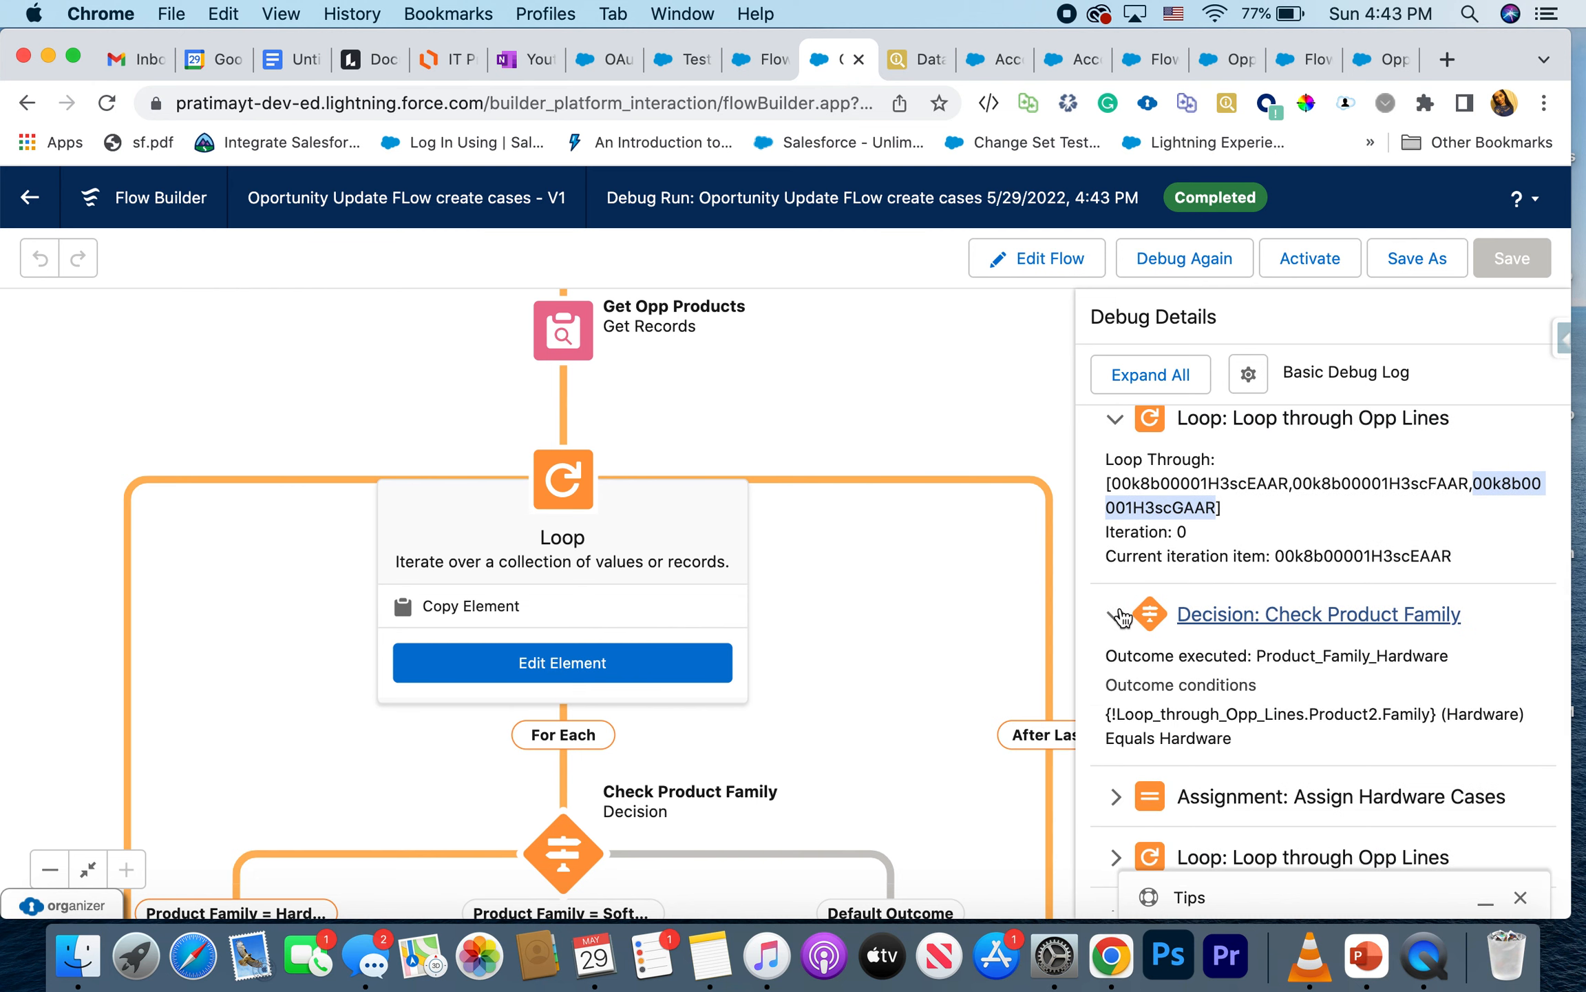
double_click(1480, 713)
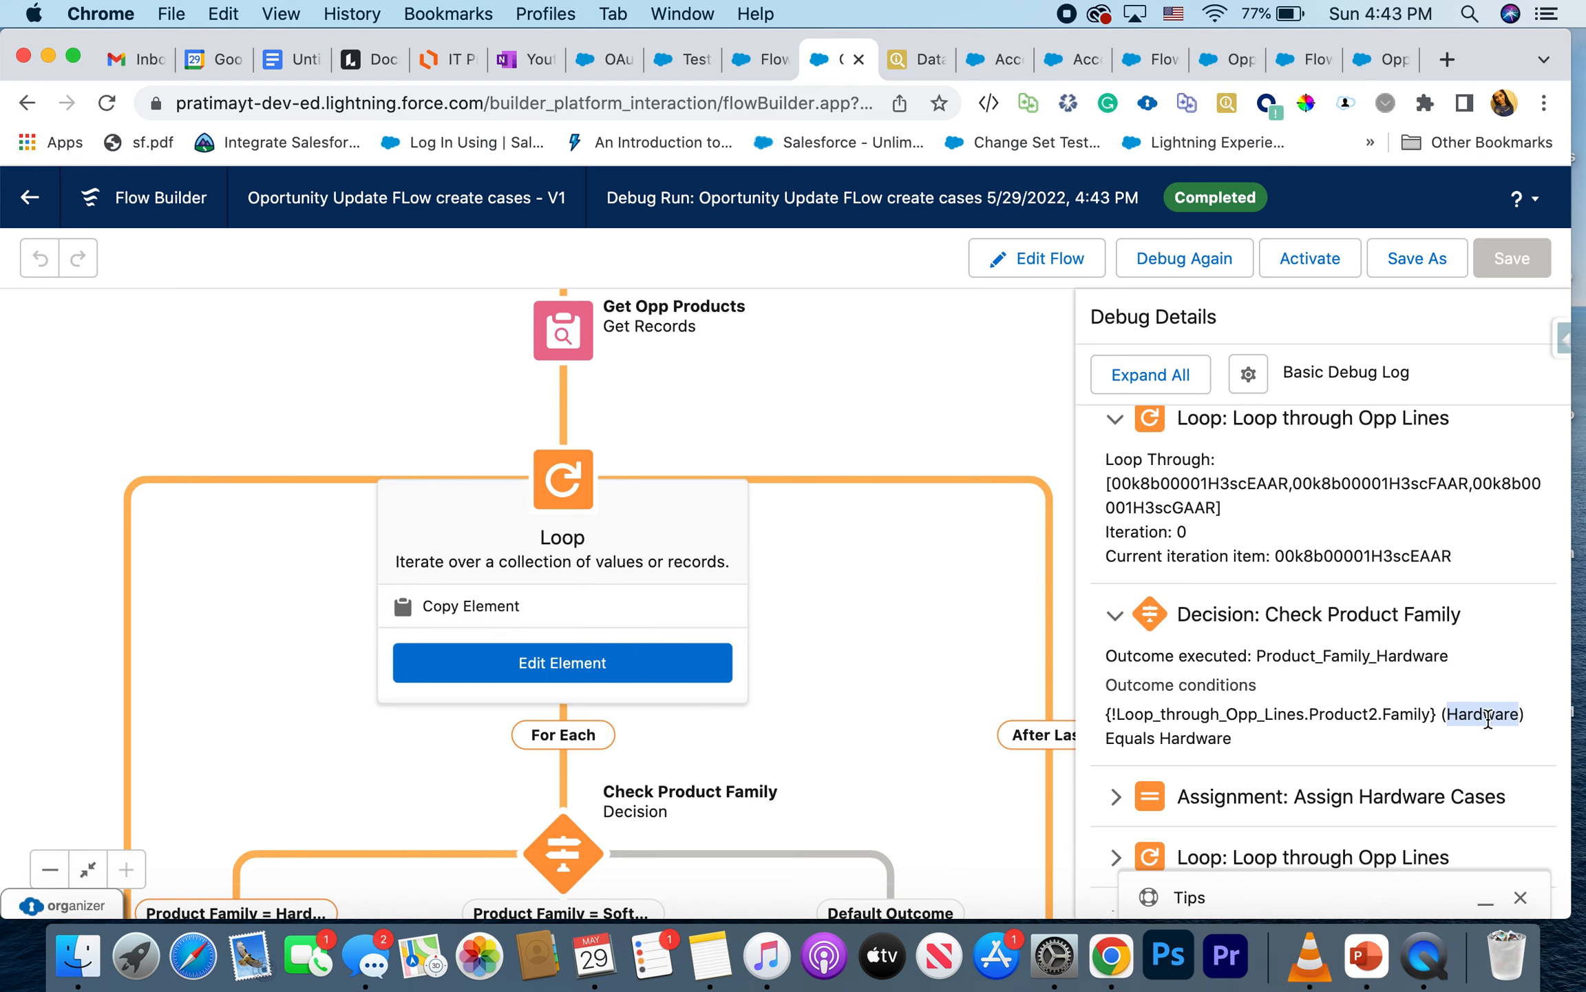
scroll(1480, 713, "down", 3)
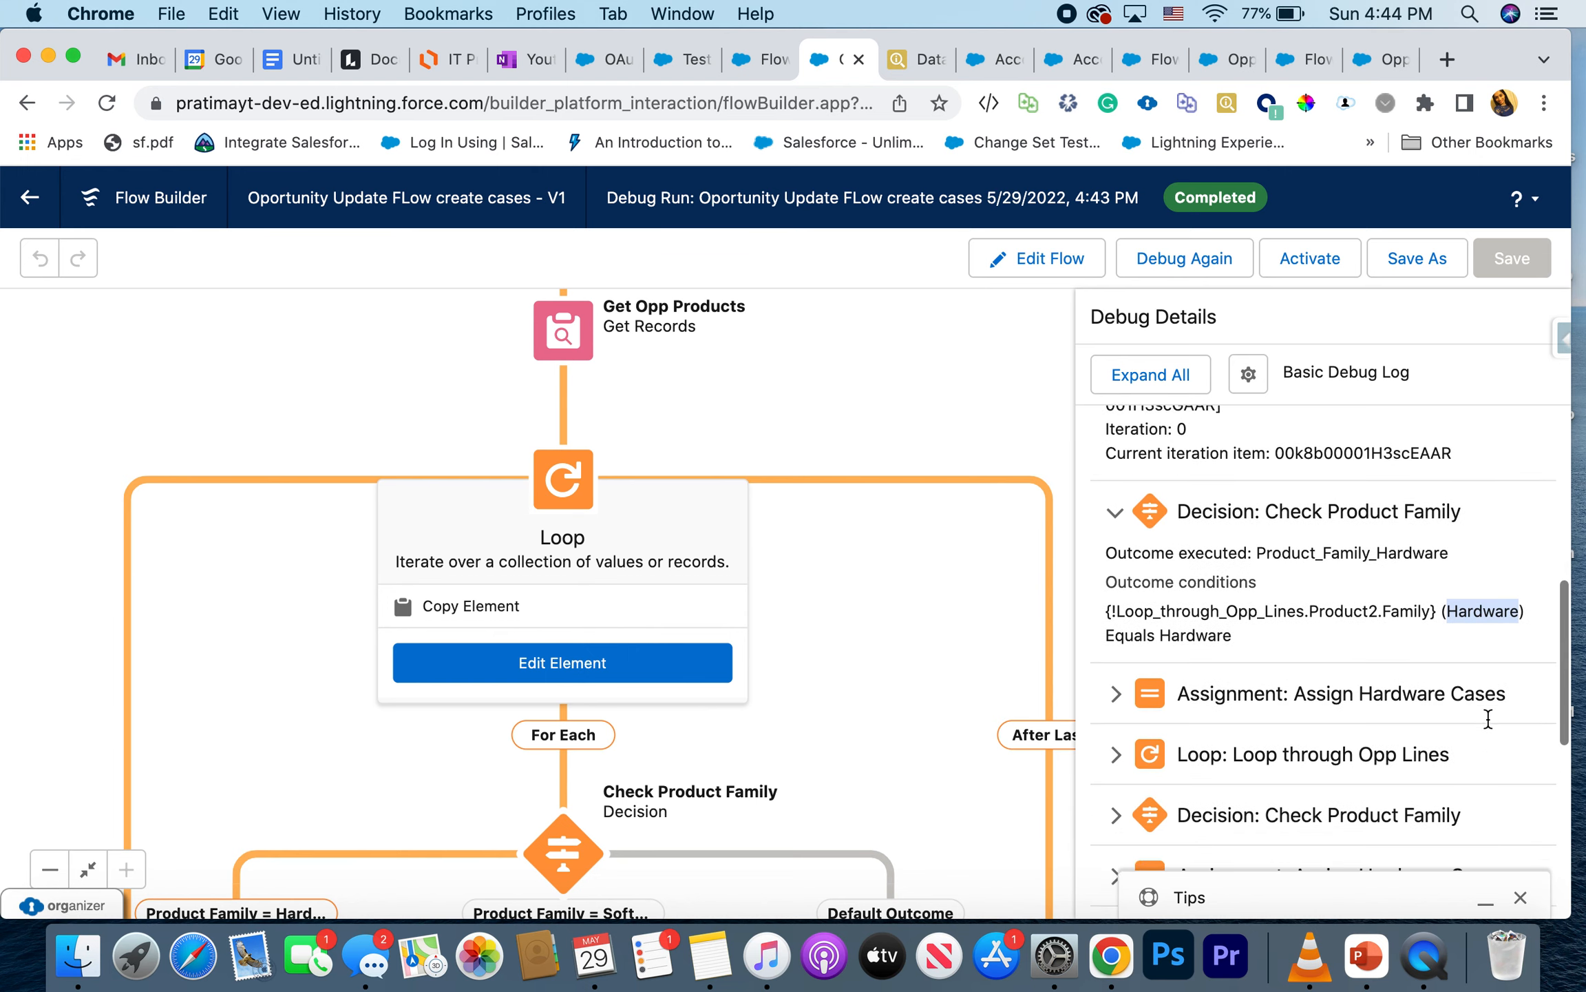
scroll(1487, 723, "up", 2)
scroll(1404, 682, "up", 1)
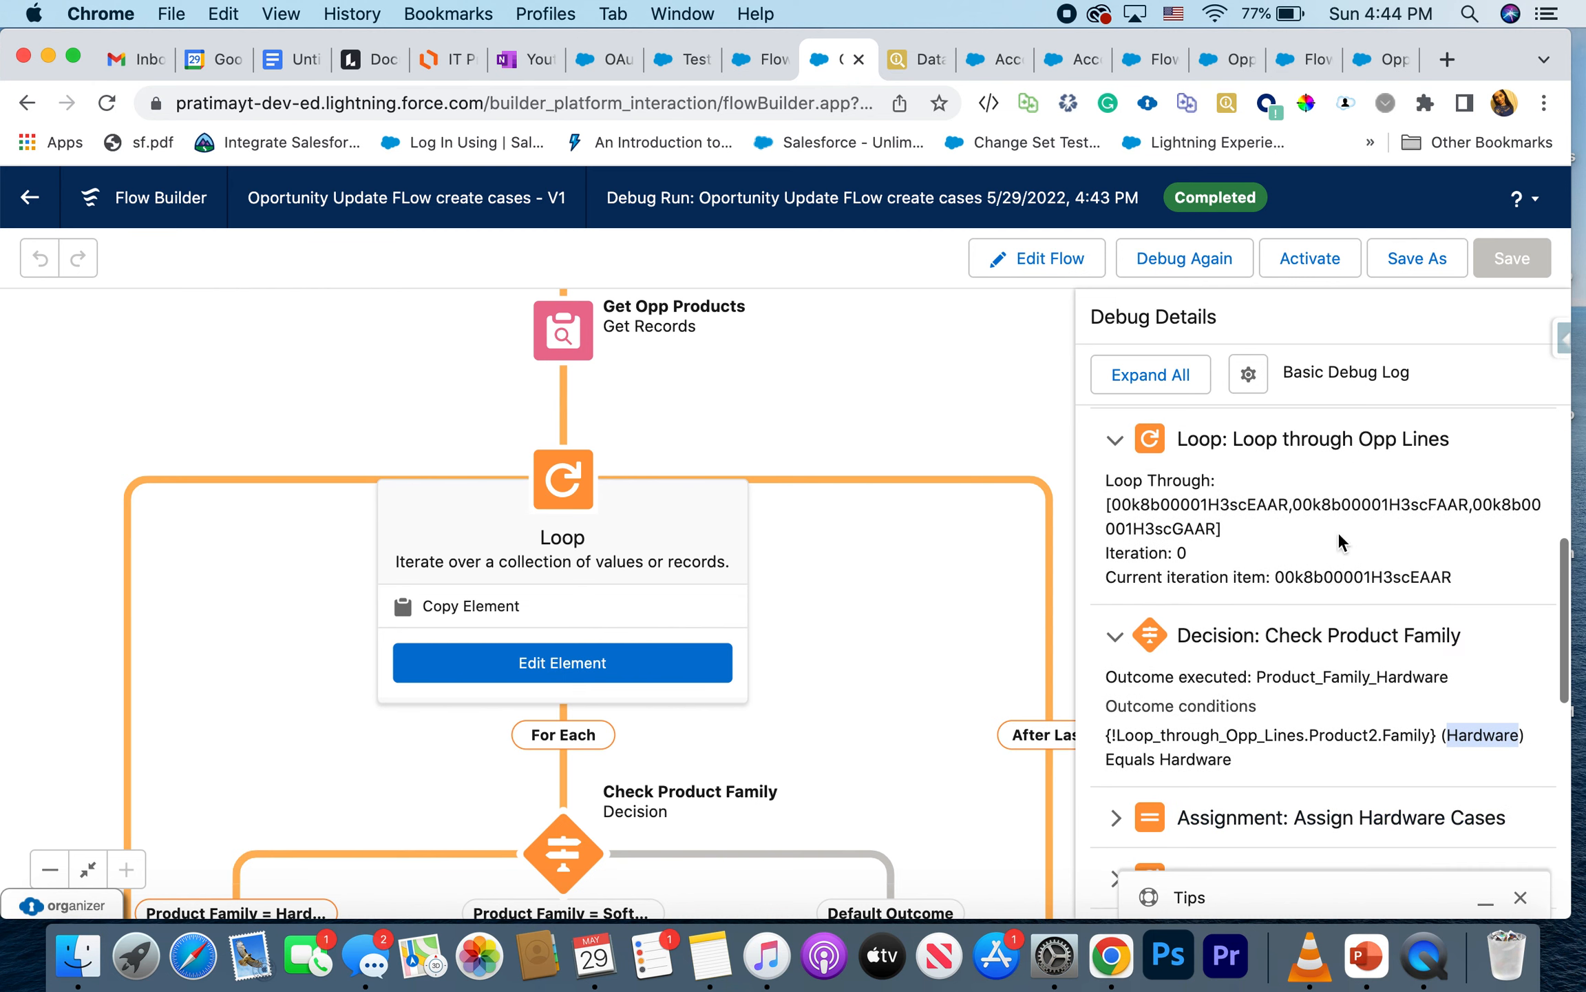
double_click(1233, 504)
scroll(1285, 673, "down", 2)
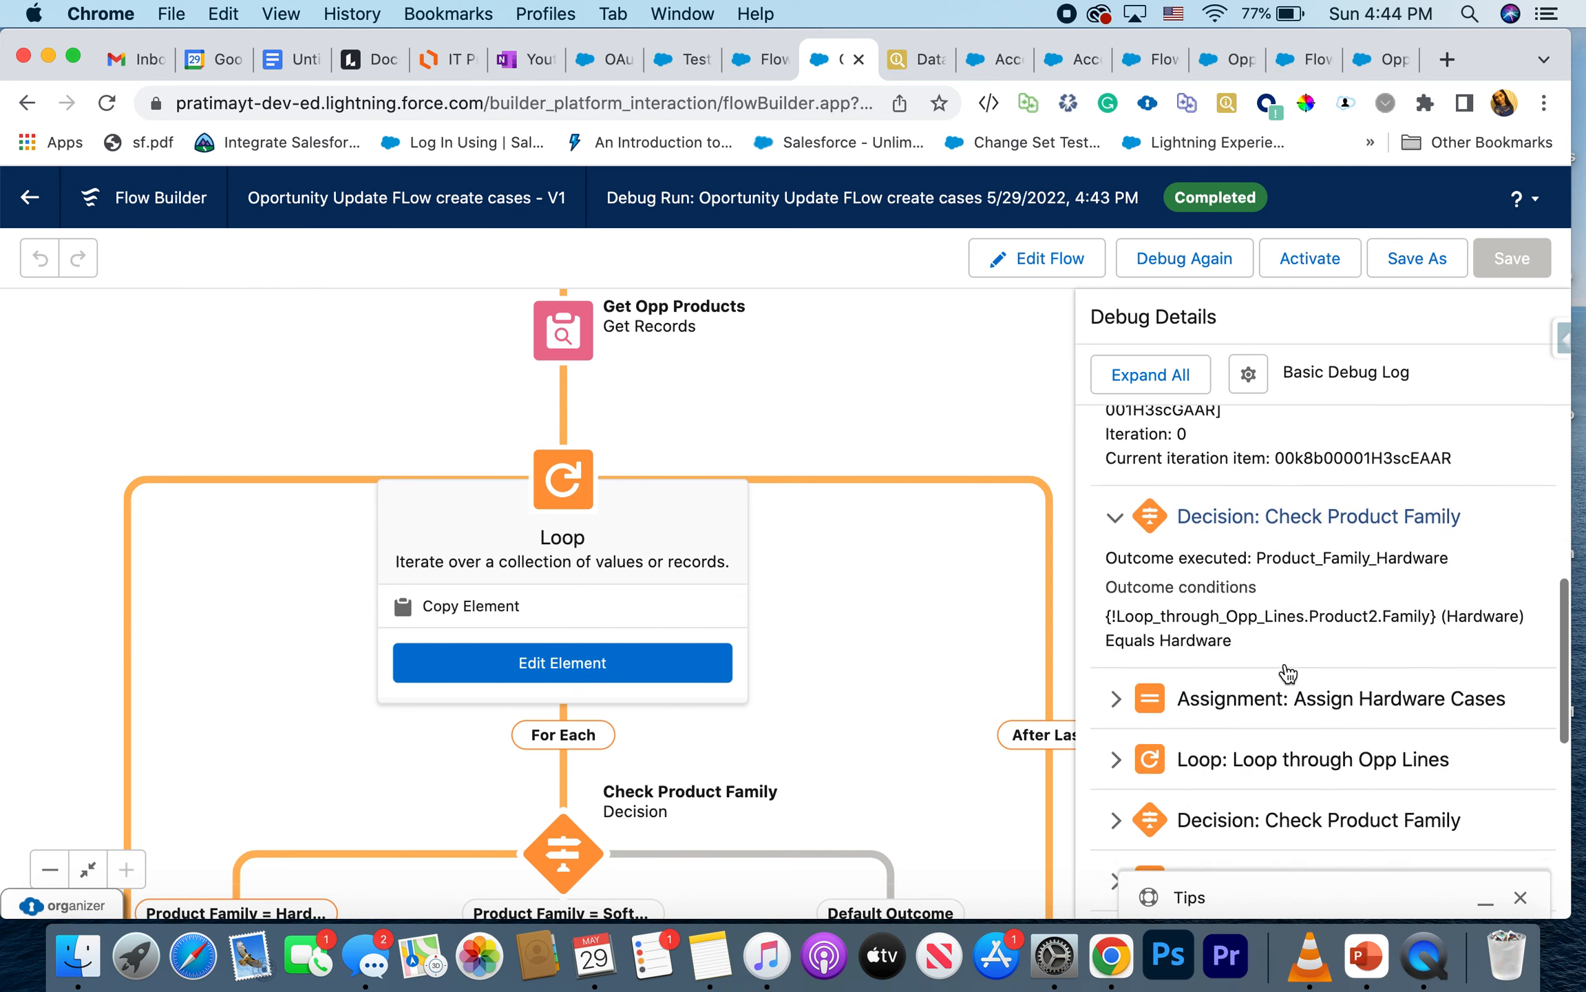
Step: Examine the values the first Assign Hardware Cases entry sets on var_case_harware
left_click(1116, 692)
scroll(1226, 744, "down", 2)
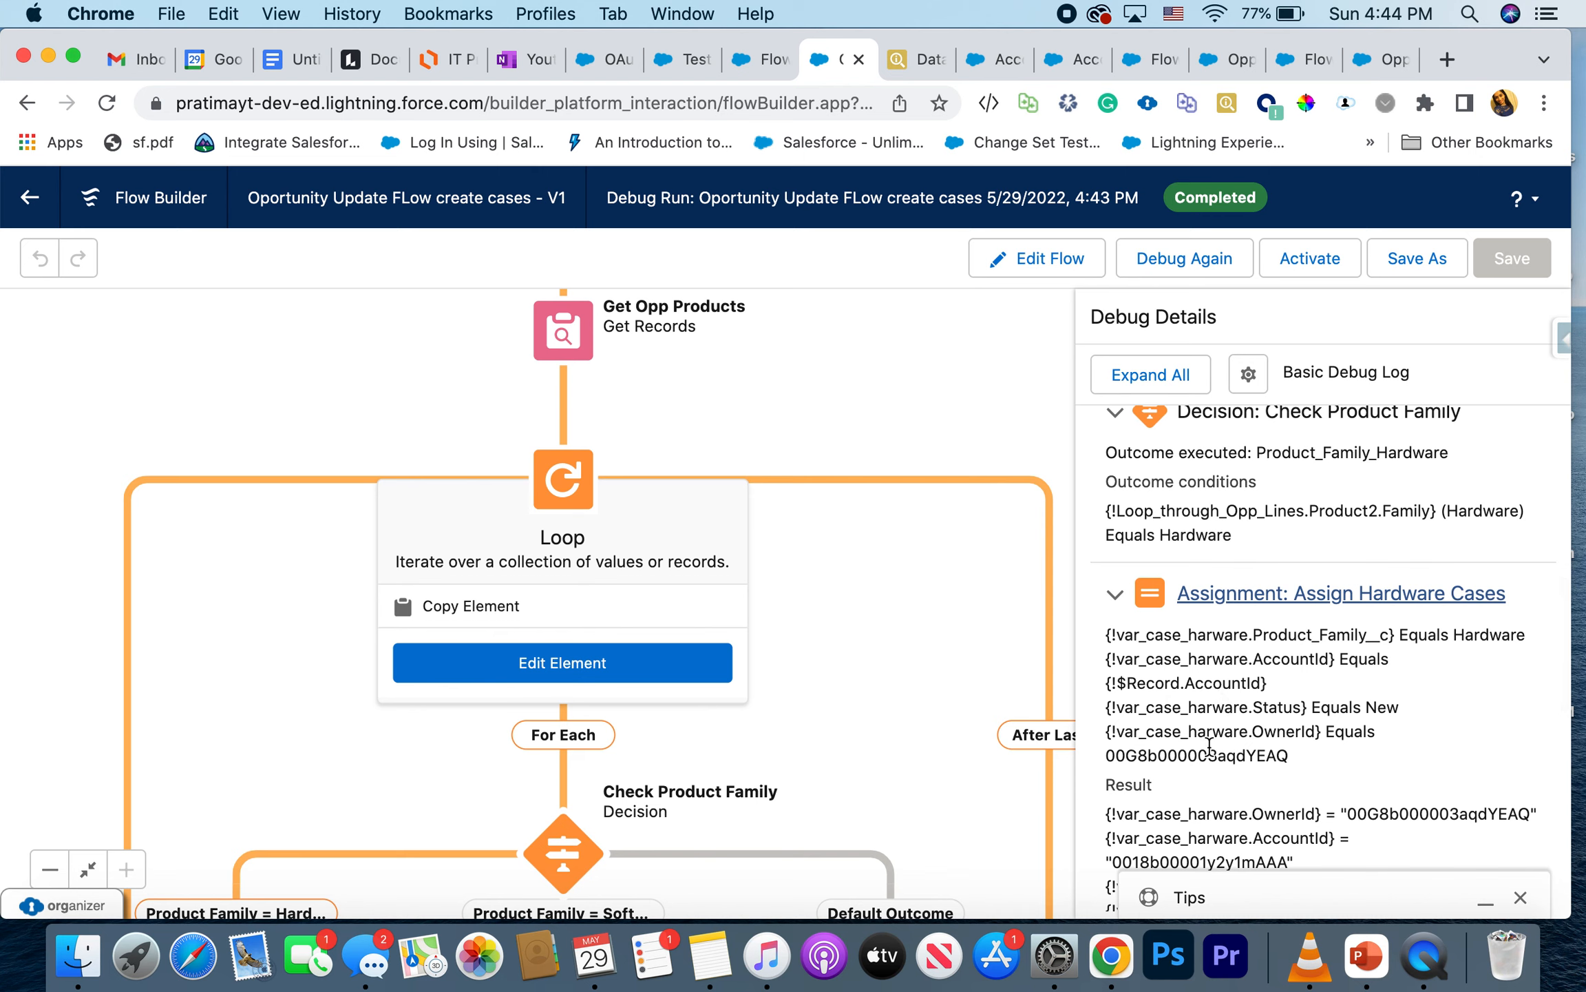
scroll(1277, 777, "down", 2)
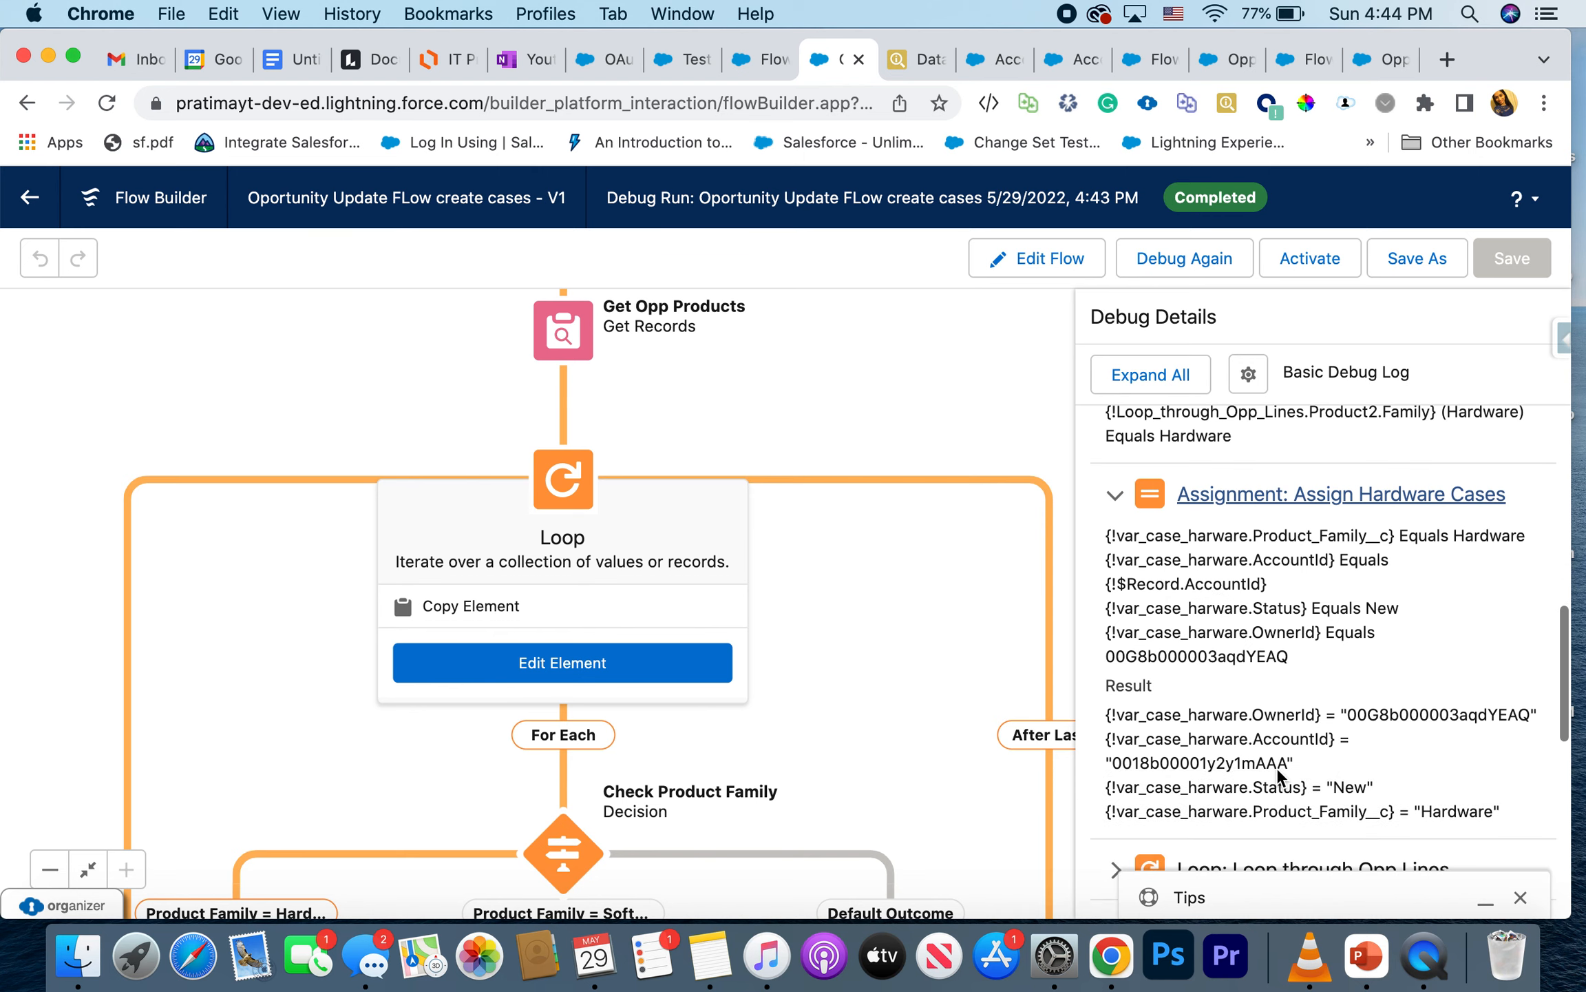
scroll(1439, 741, "down", 2)
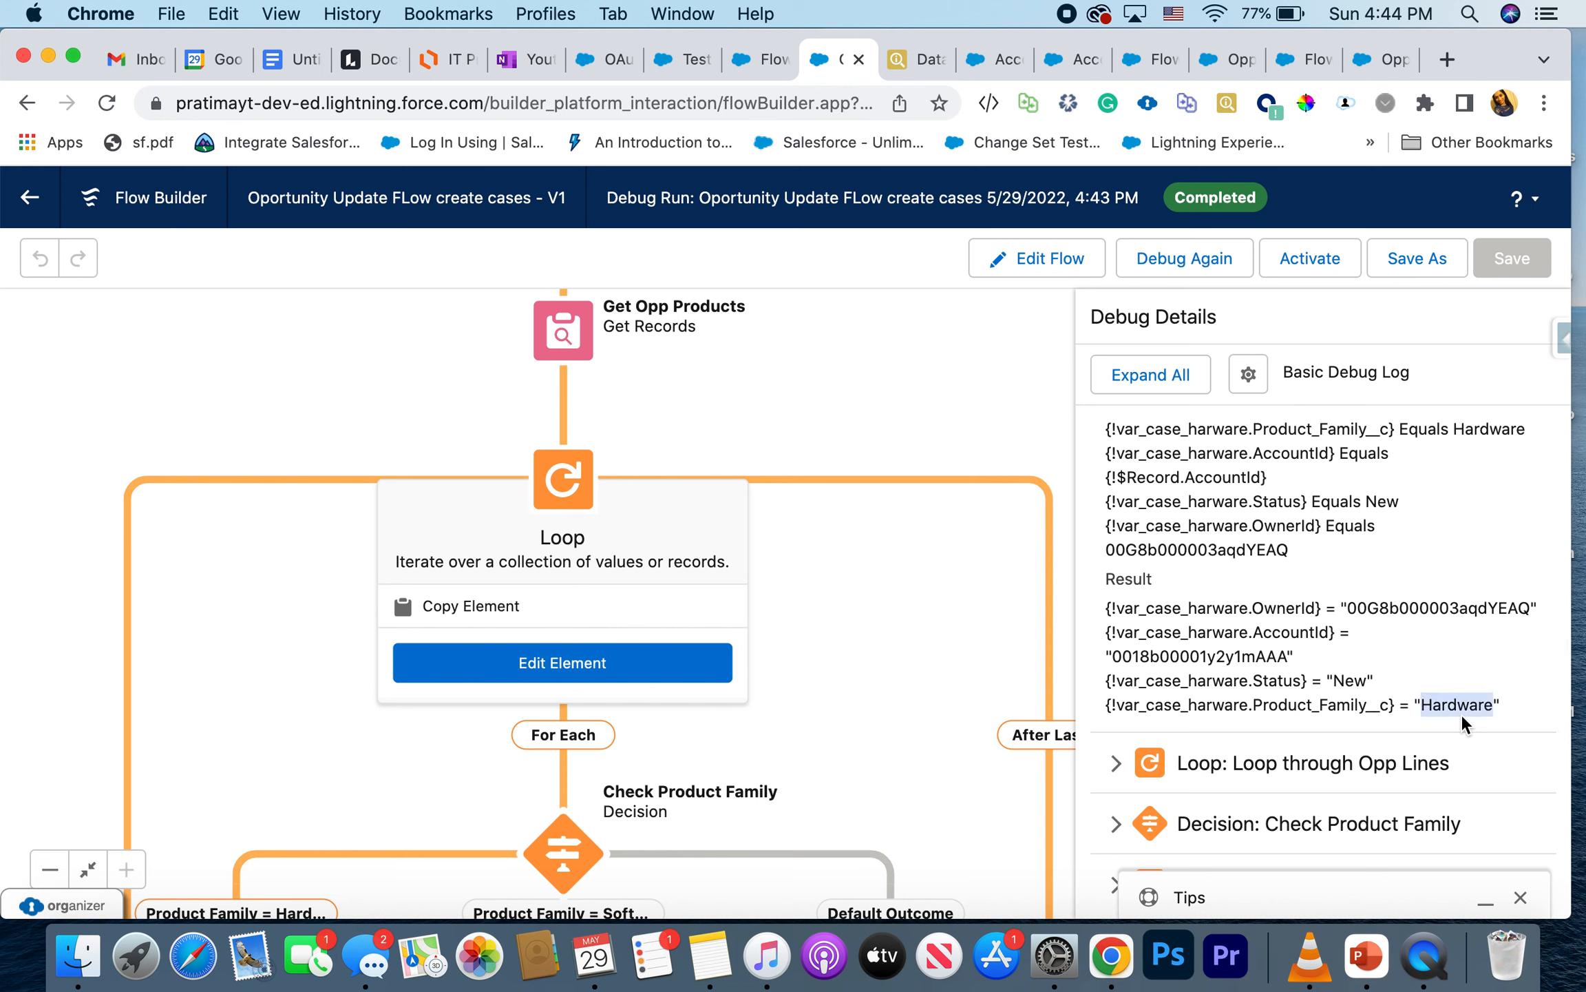
scroll(1461, 723, "down", 3)
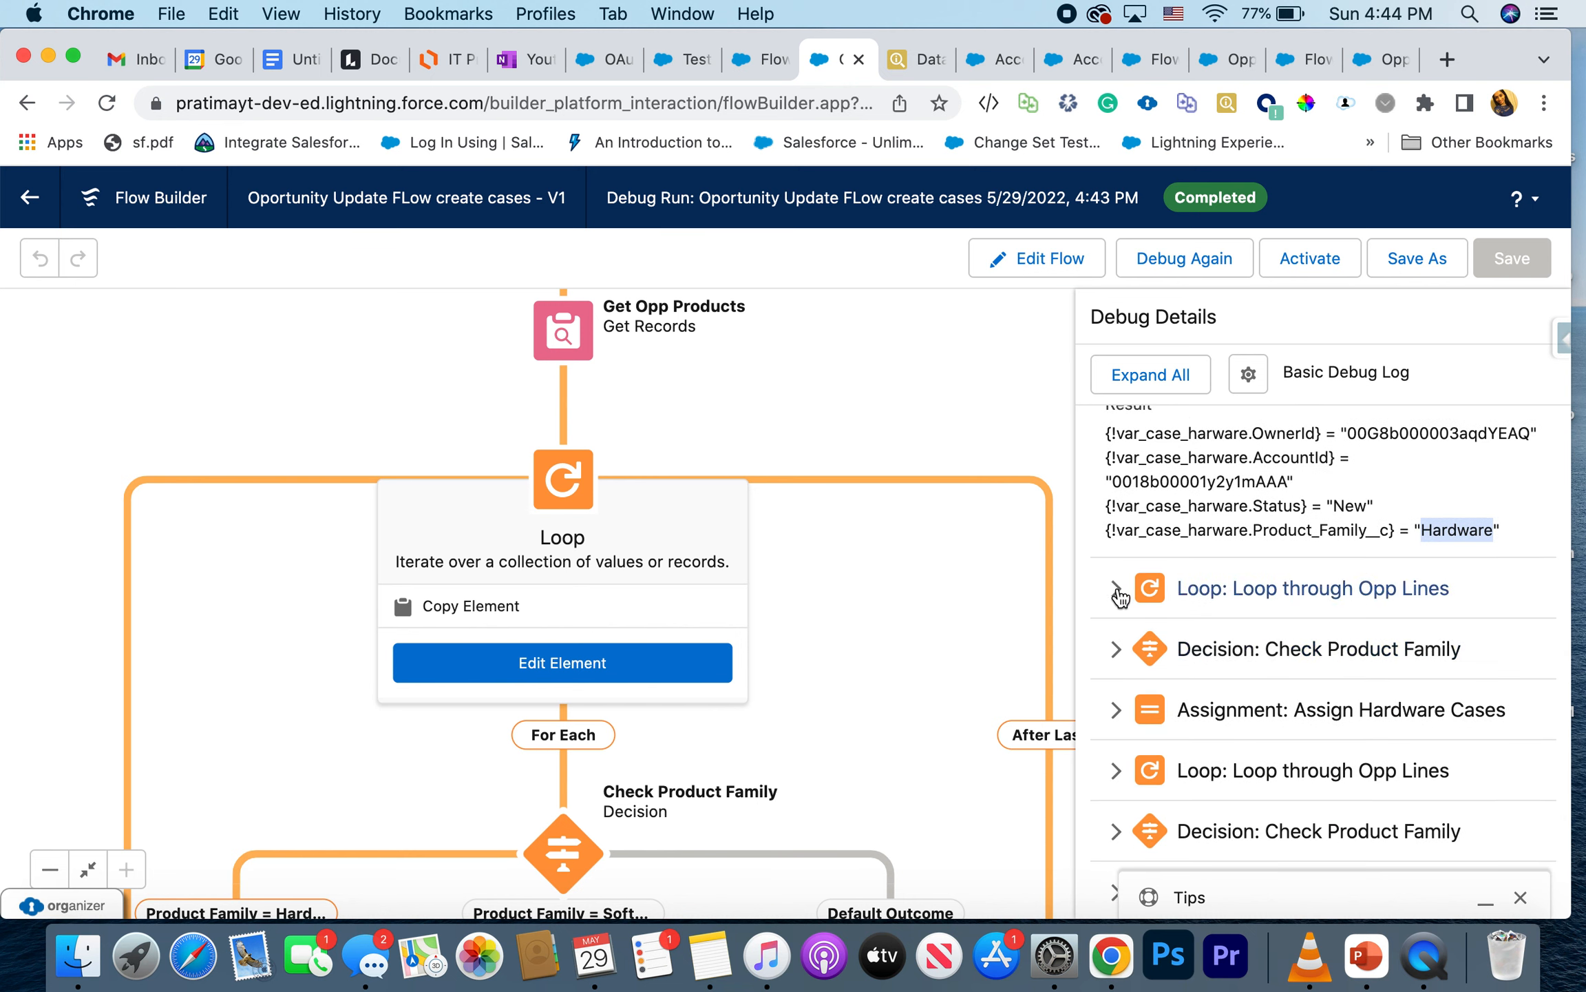
Step: Examine the second loop iteration's current item and its Check Product Family decision outcome in the debug details
left_click(1116, 590)
scroll(1179, 674, "down", 3)
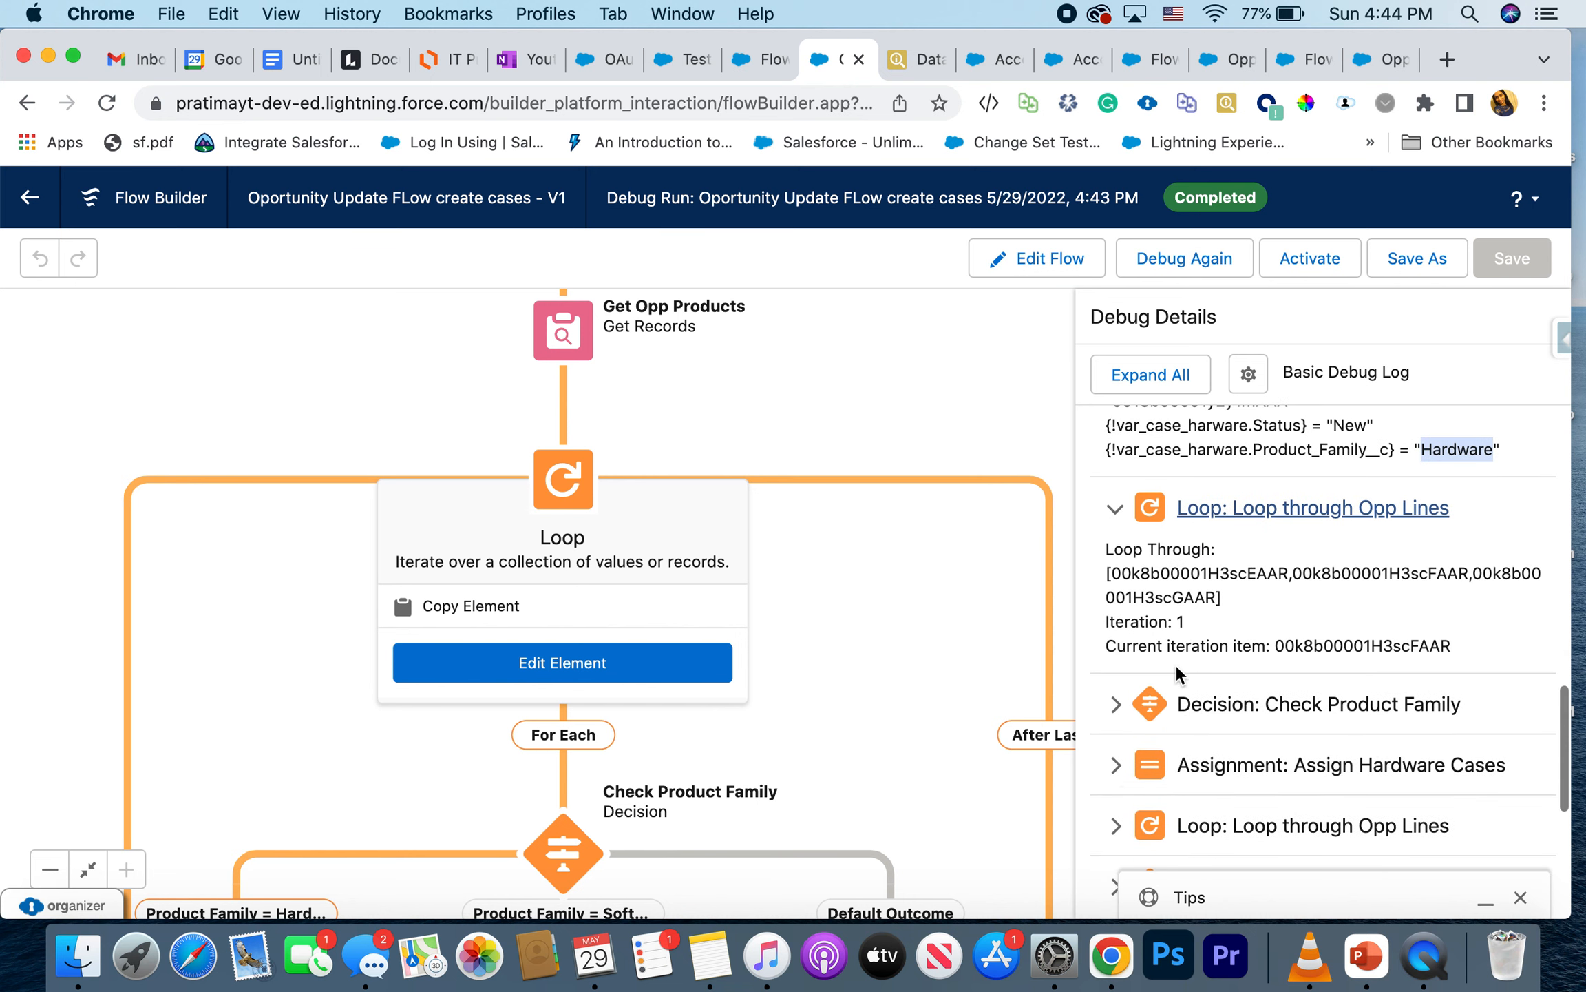
left_click(1121, 622)
scroll(1119, 606, "down", 5)
scroll(1111, 547, "up", 2)
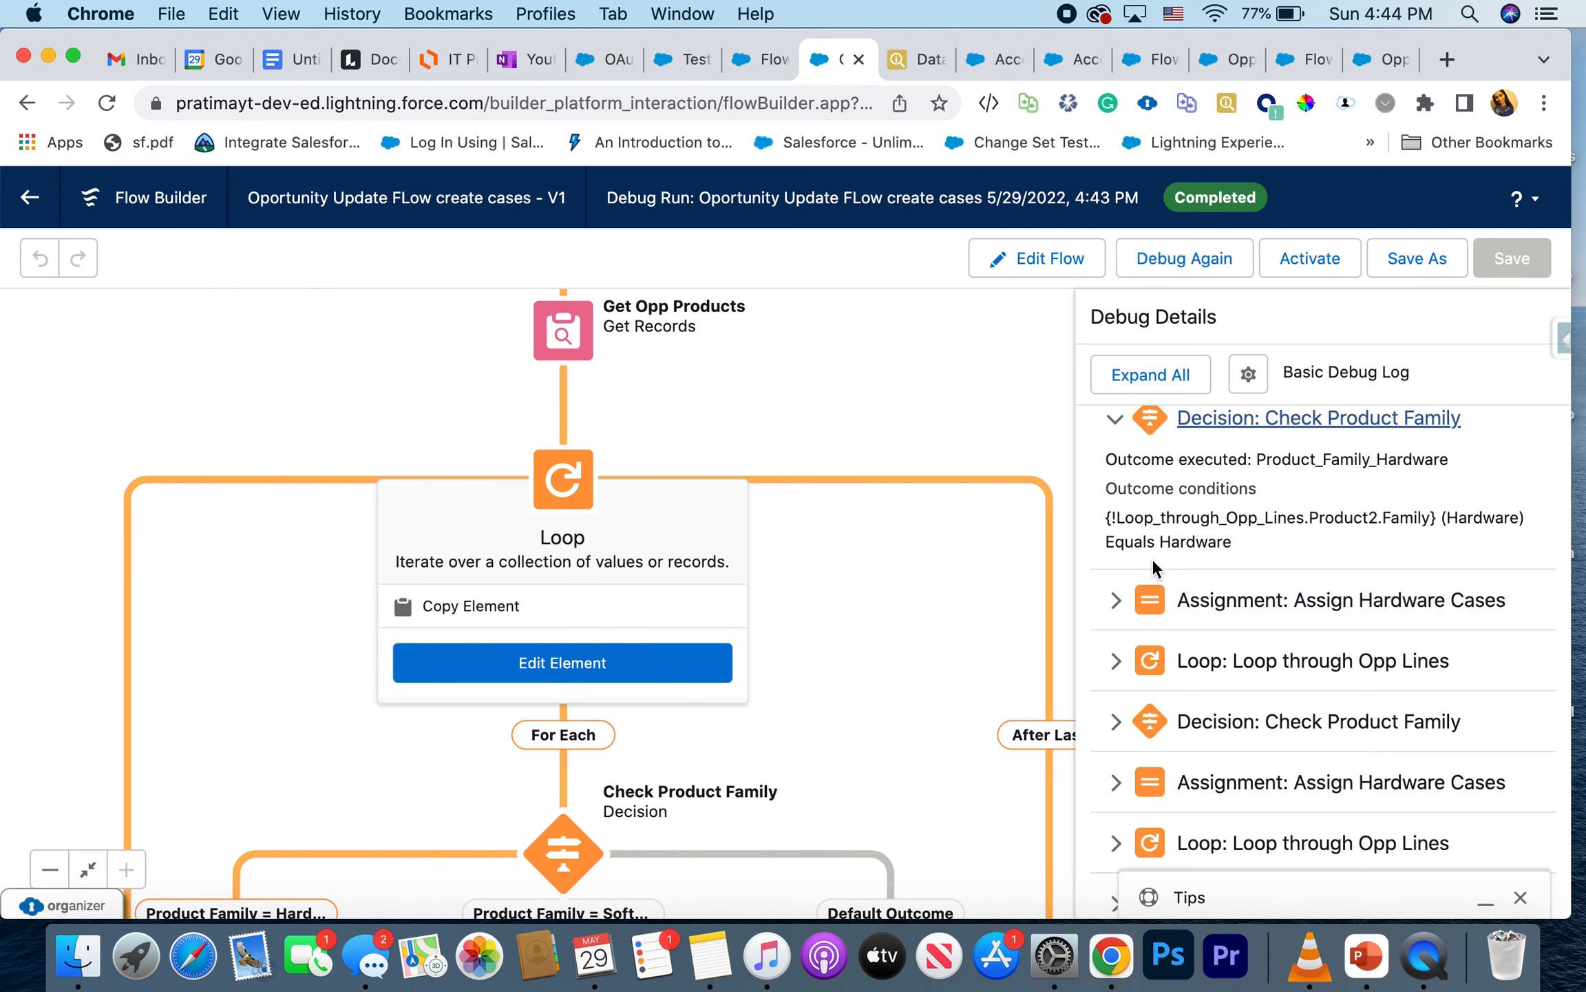
scroll(1157, 559, "down", 1)
scroll(1173, 568, "up", 3)
scroll(1173, 568, "down", 2)
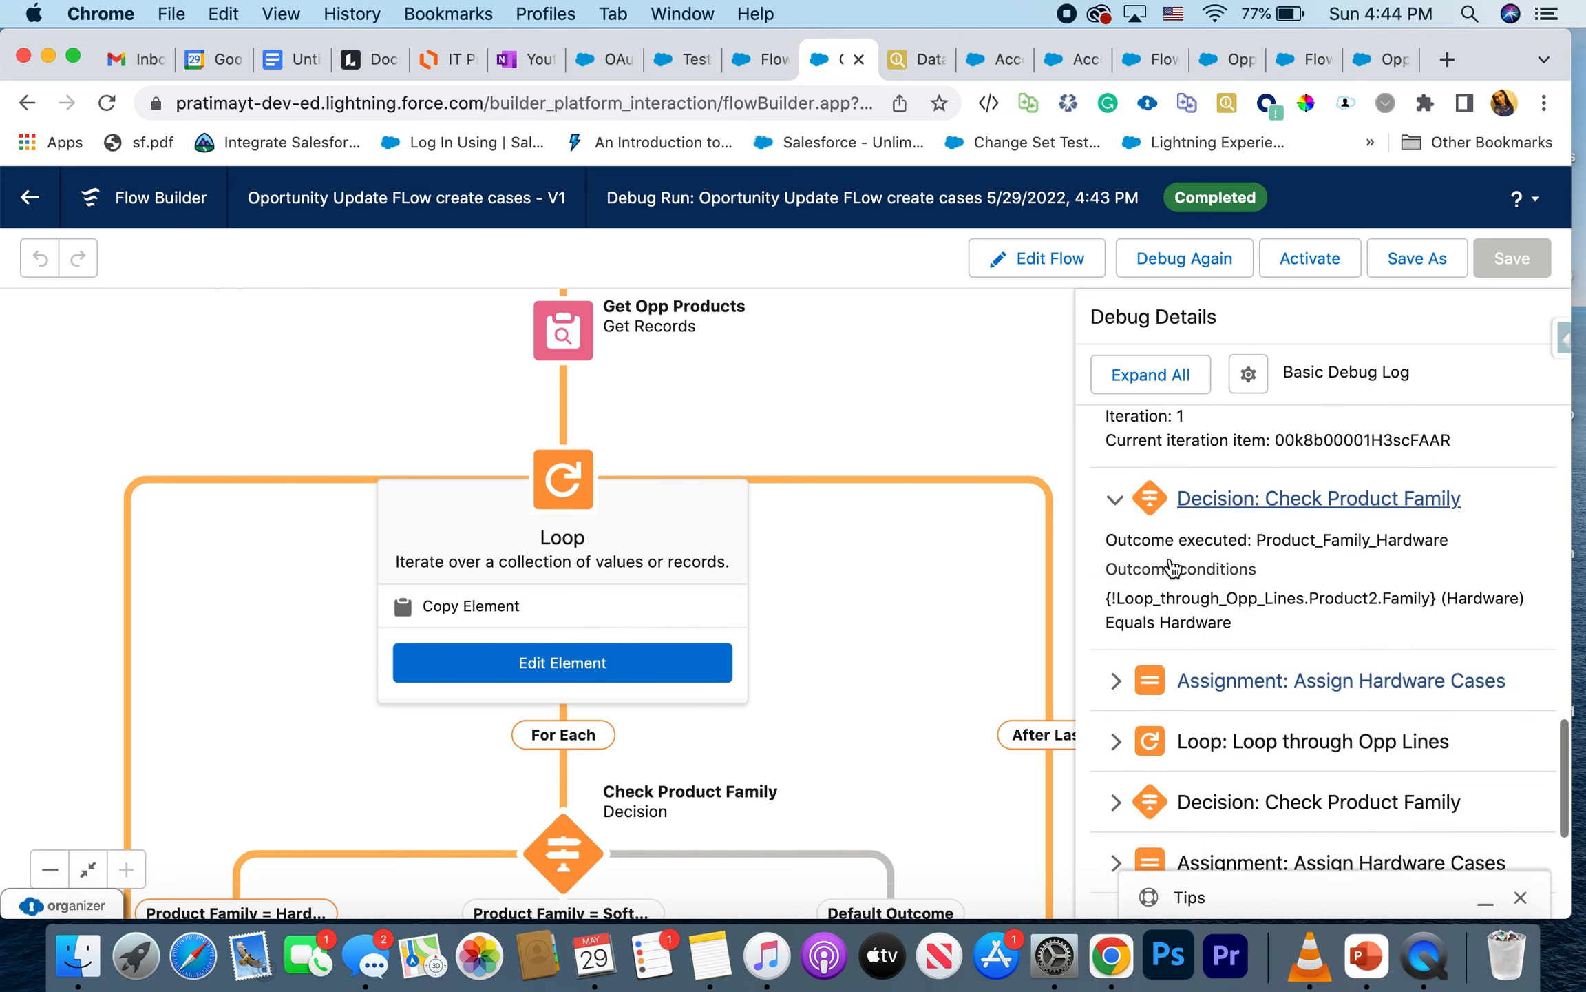
scroll(1172, 568, "up", 1)
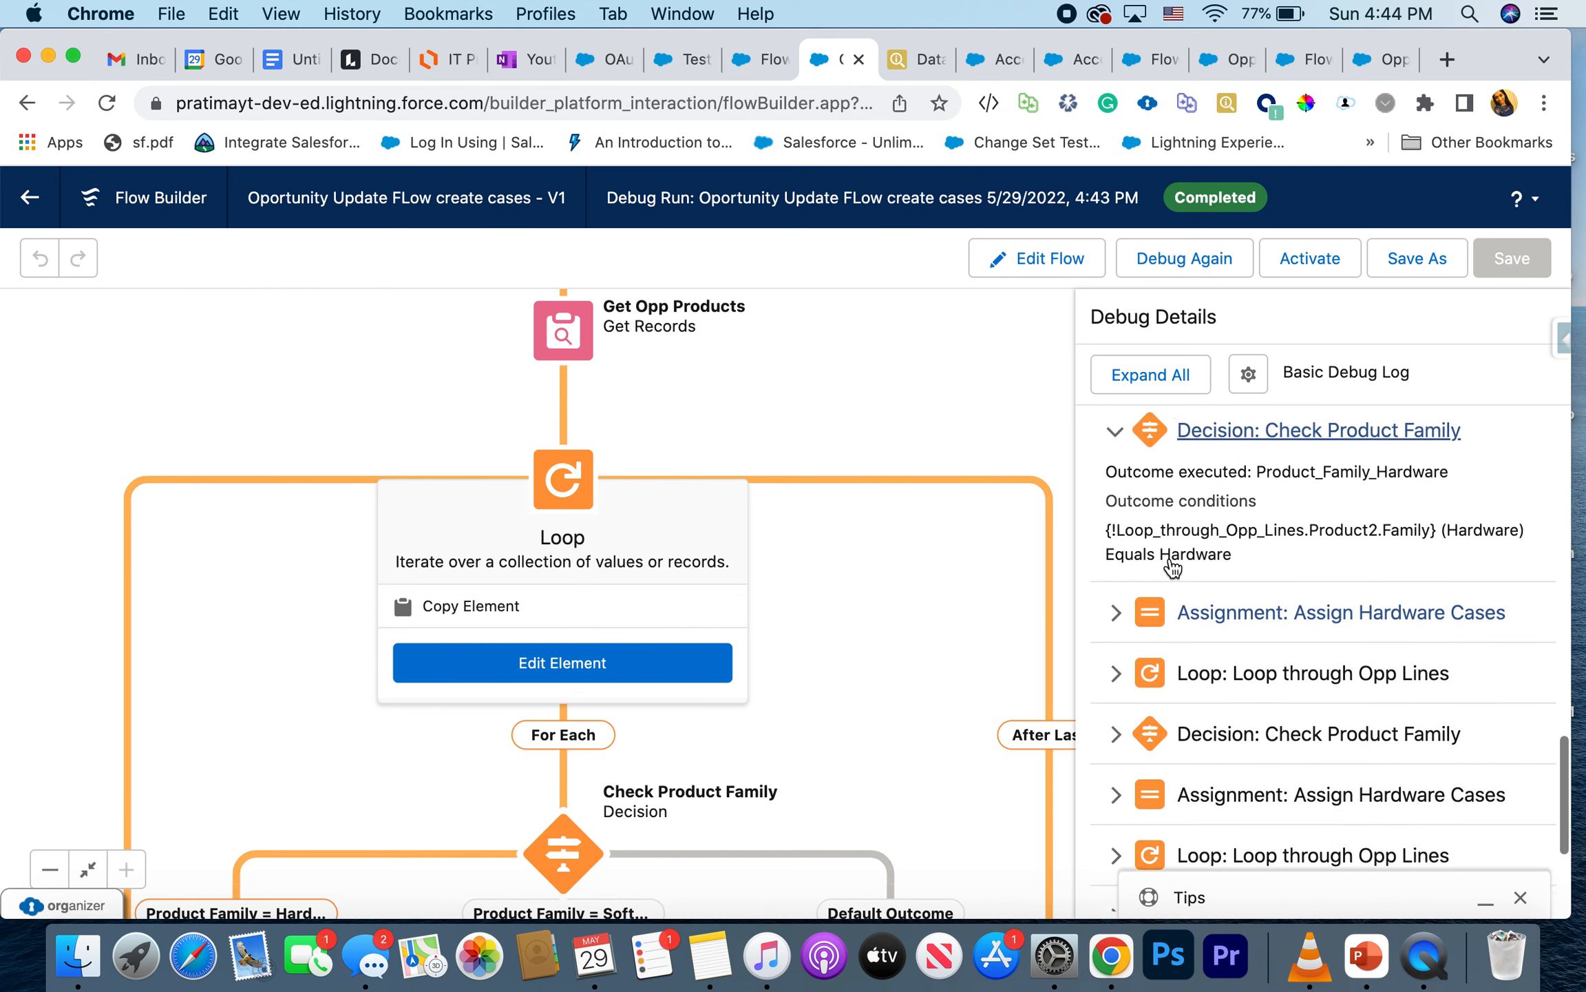
left_click_drag(1258, 481, 1288, 513)
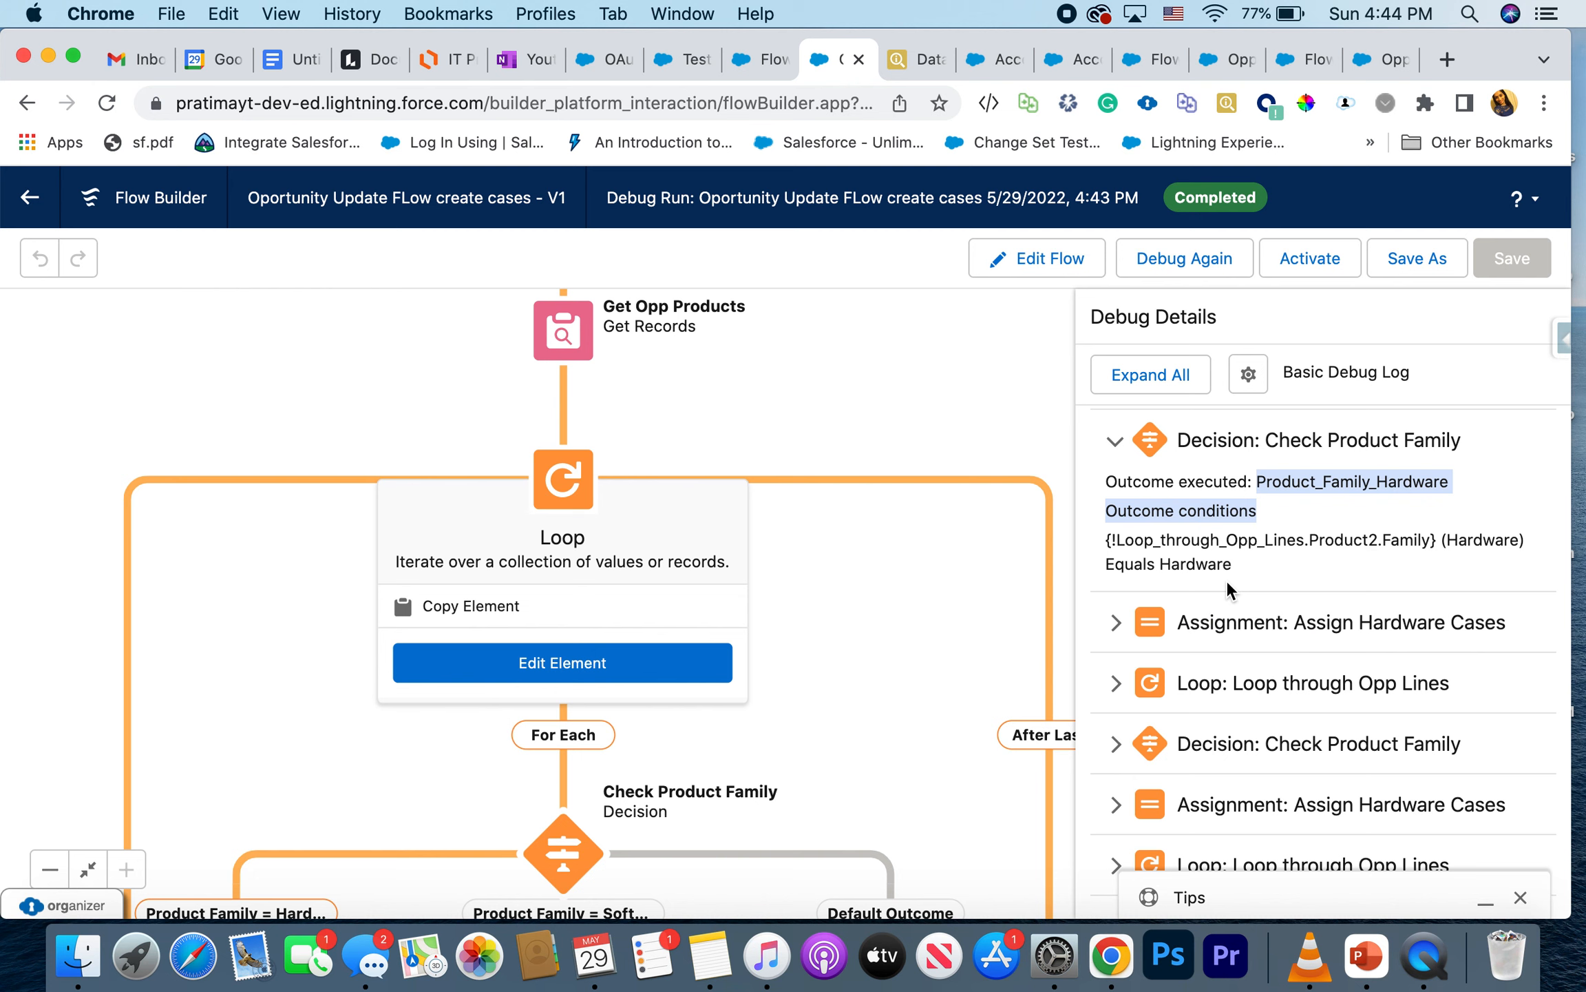
Step: Examine the second Assign Hardware Cases entry and the account, status and product family values it sets on var_case_harware
scroll(1228, 590, "down", 2)
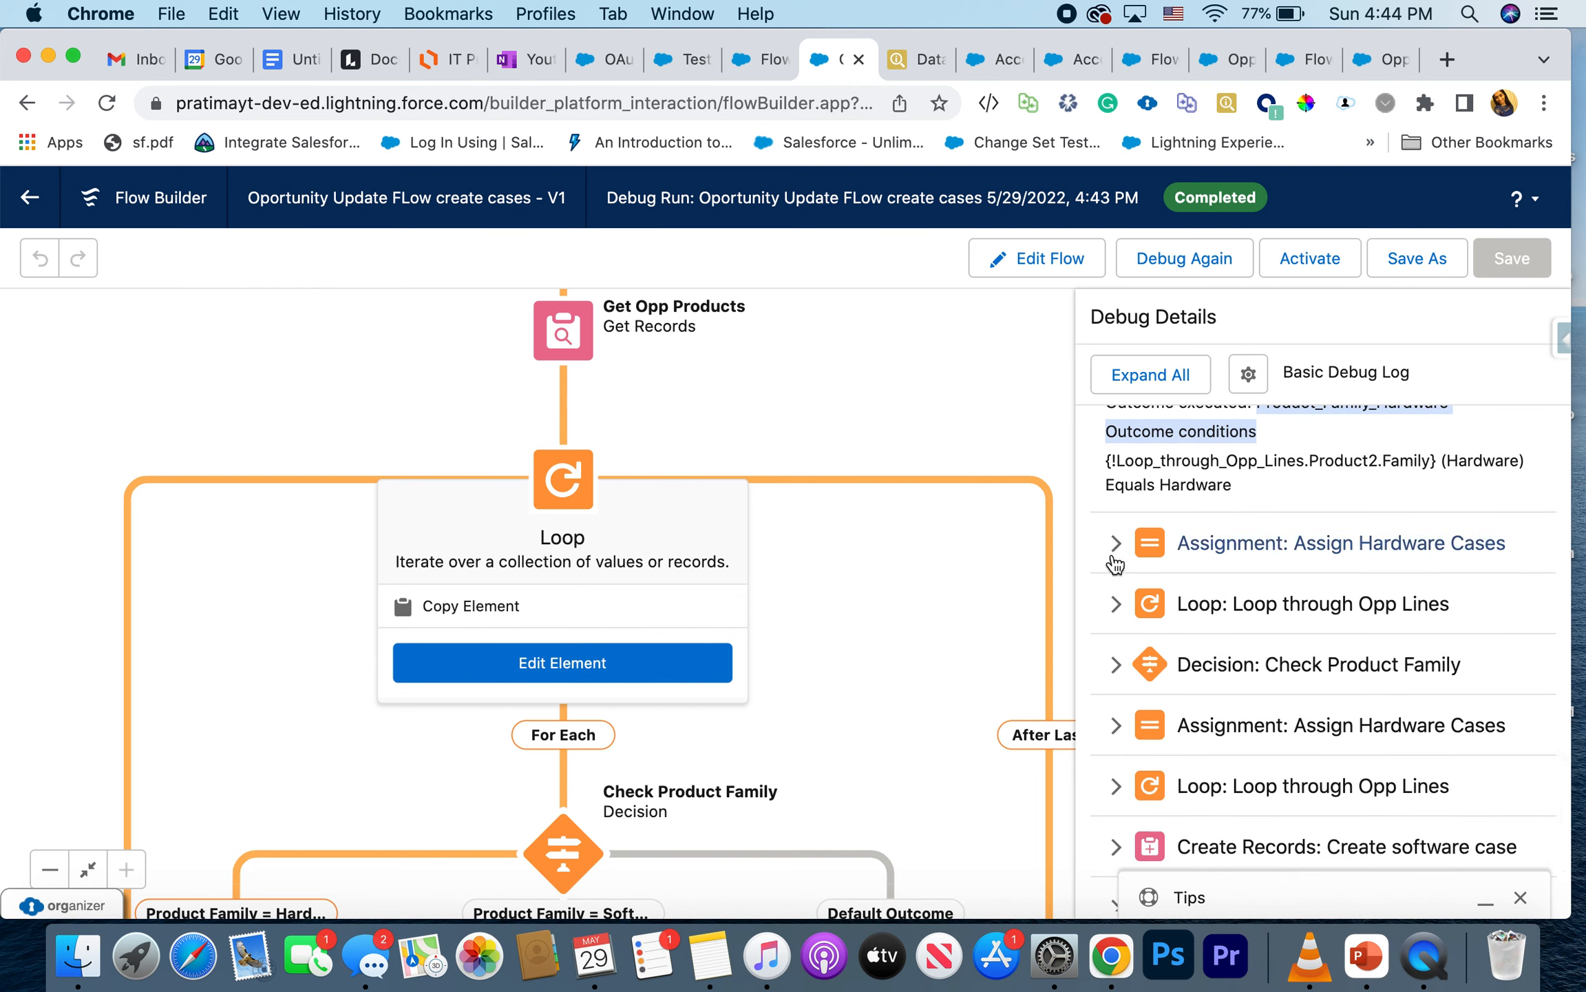
scroll(1143, 685, "down", 1)
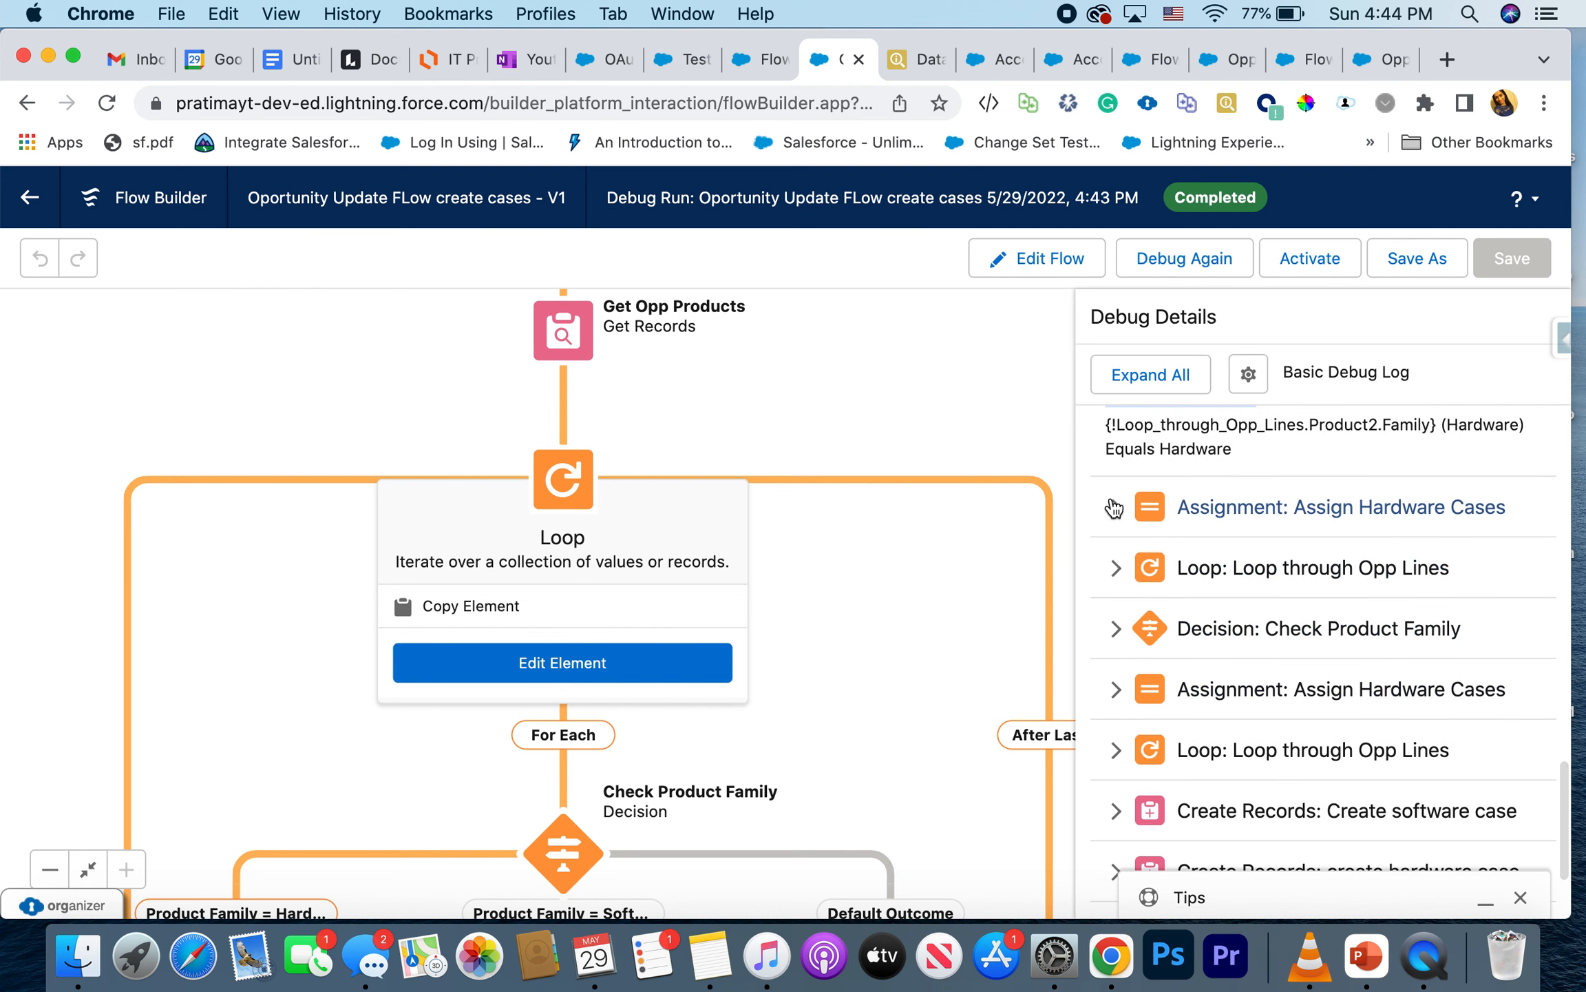
left_click(1114, 509)
scroll(1239, 615, "down", 5)
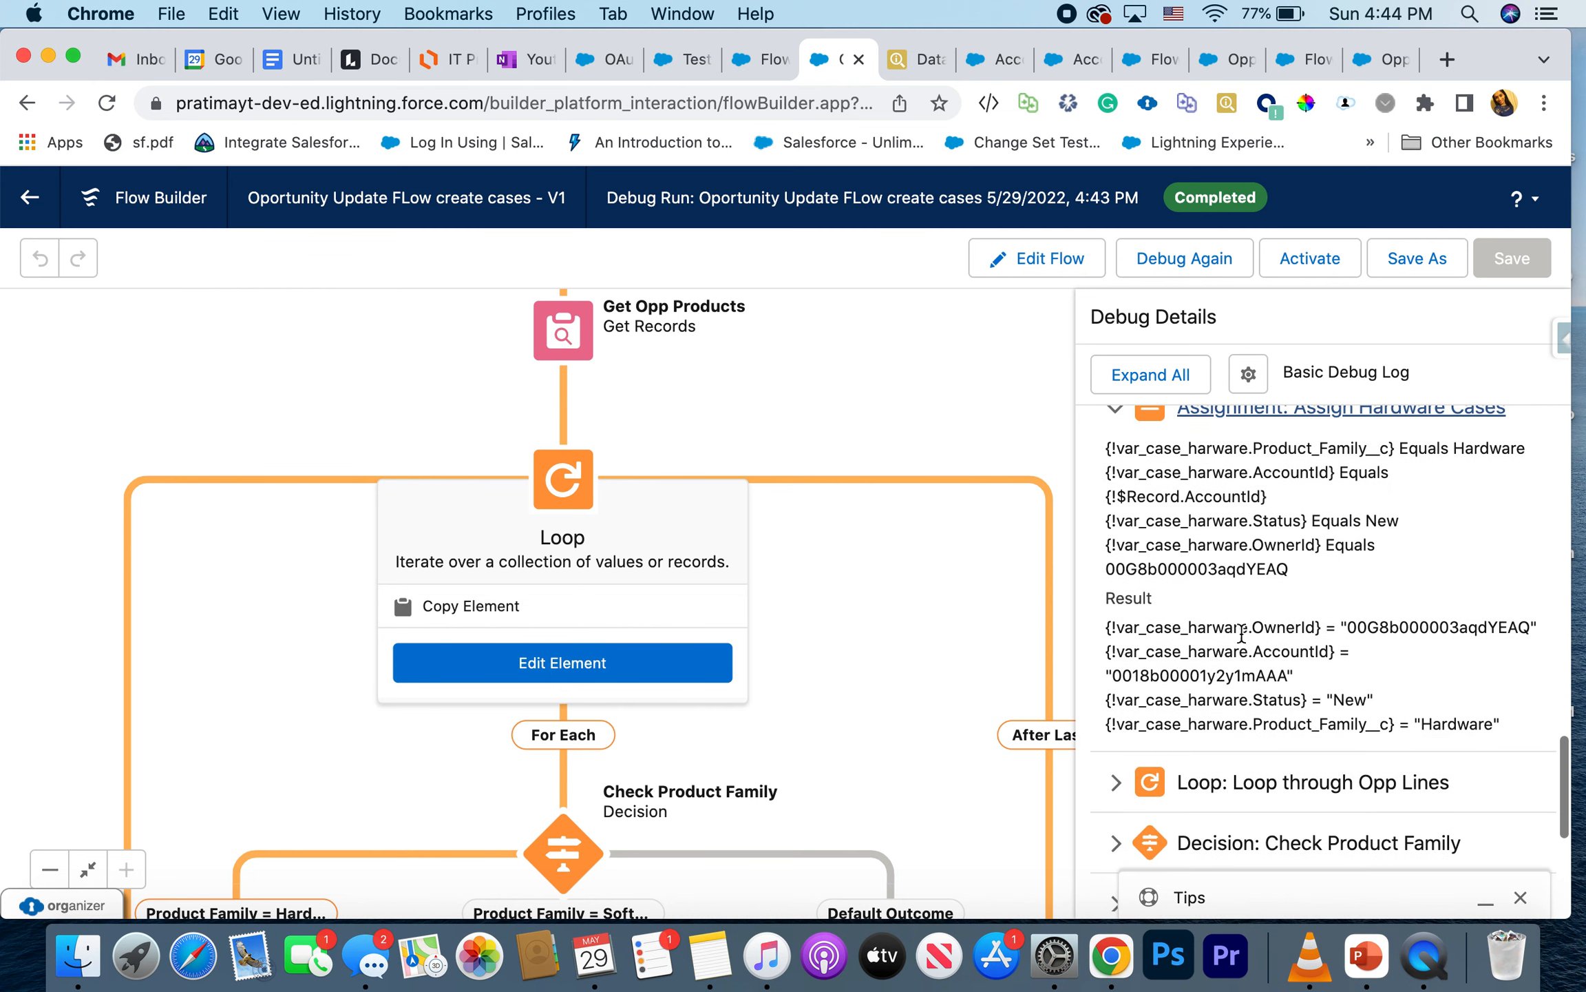
scroll(1245, 654, "up", 2)
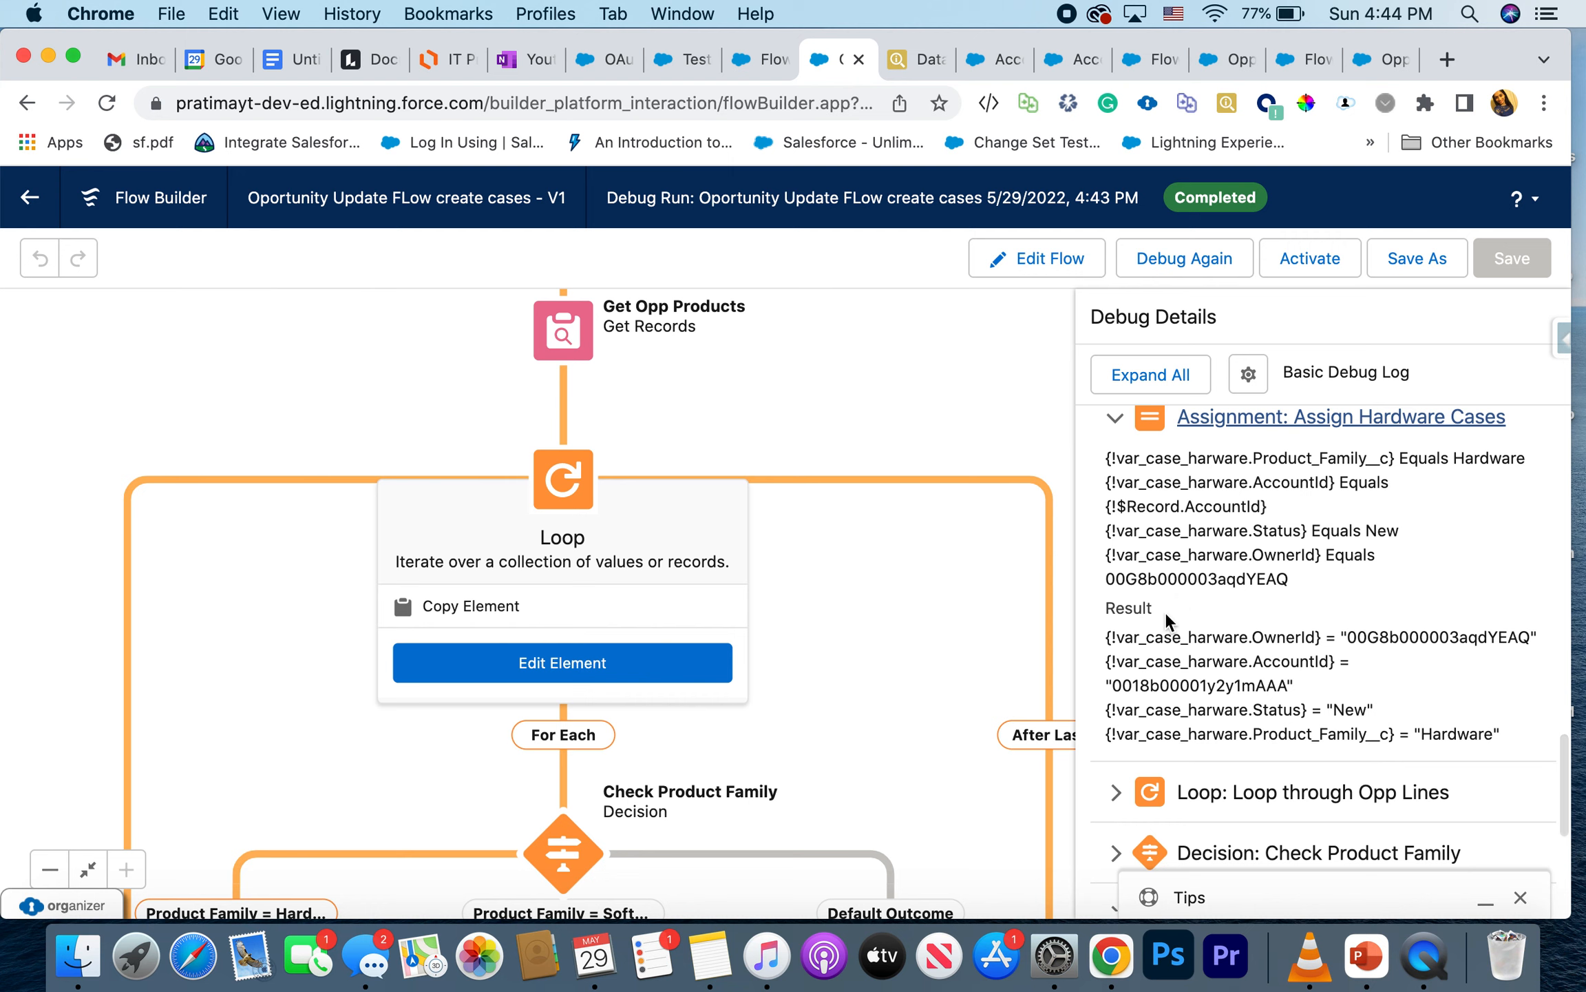
double_click(1250, 678)
left_click(1351, 704)
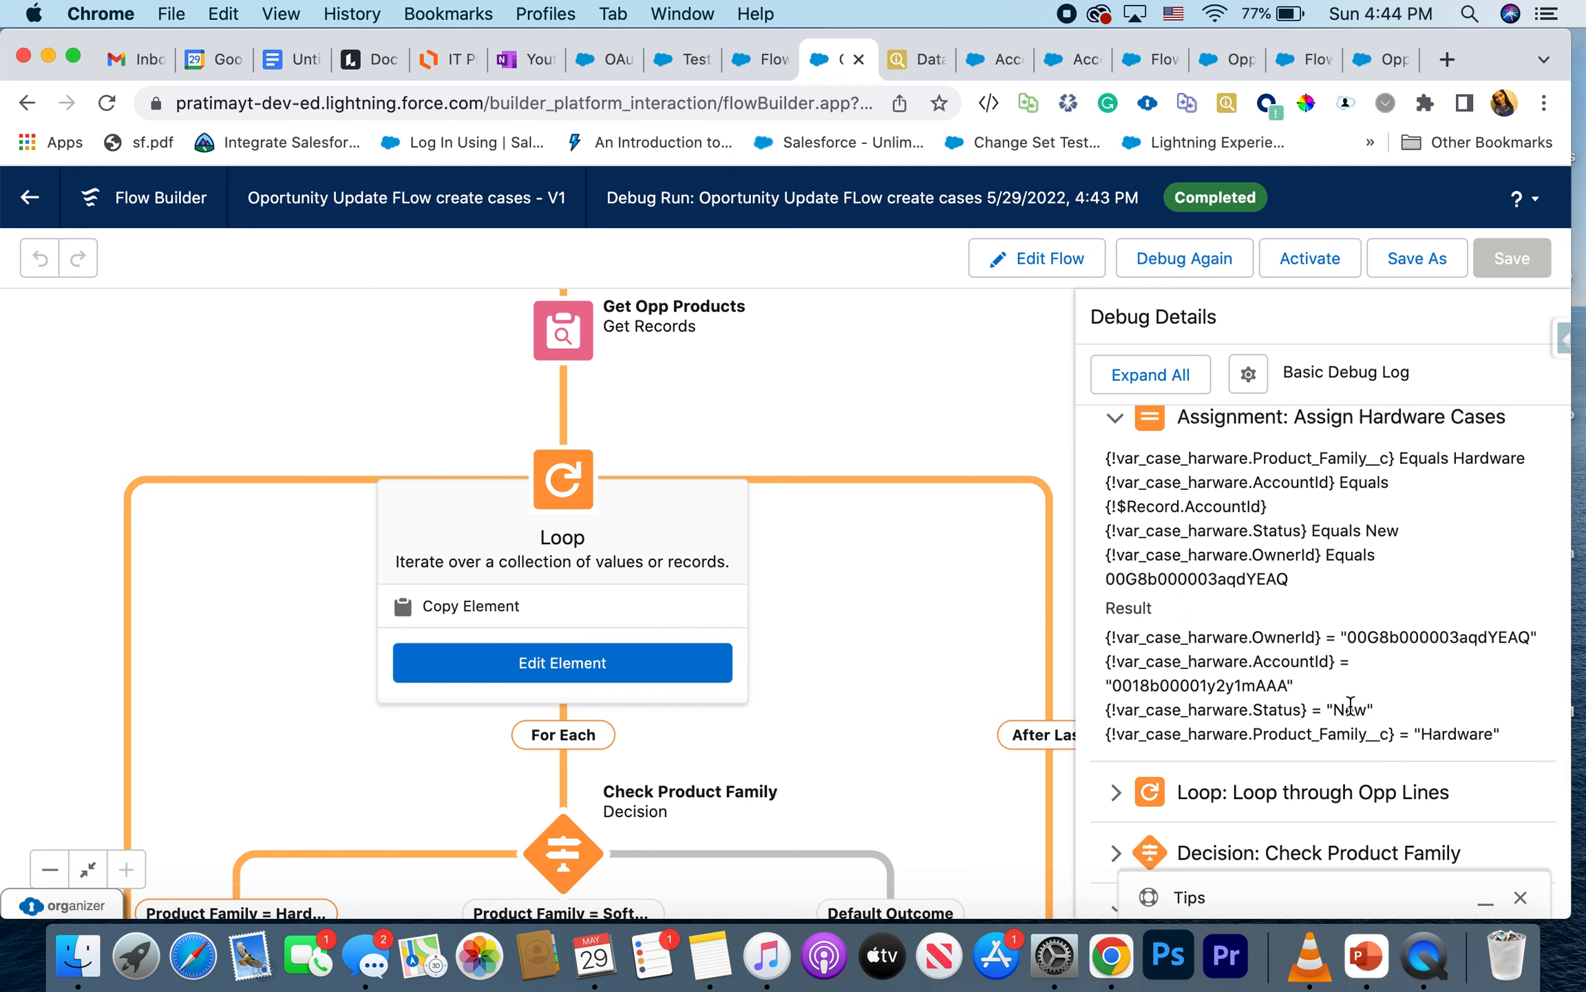
double_click(1448, 734)
scroll(1449, 740, "down", 8)
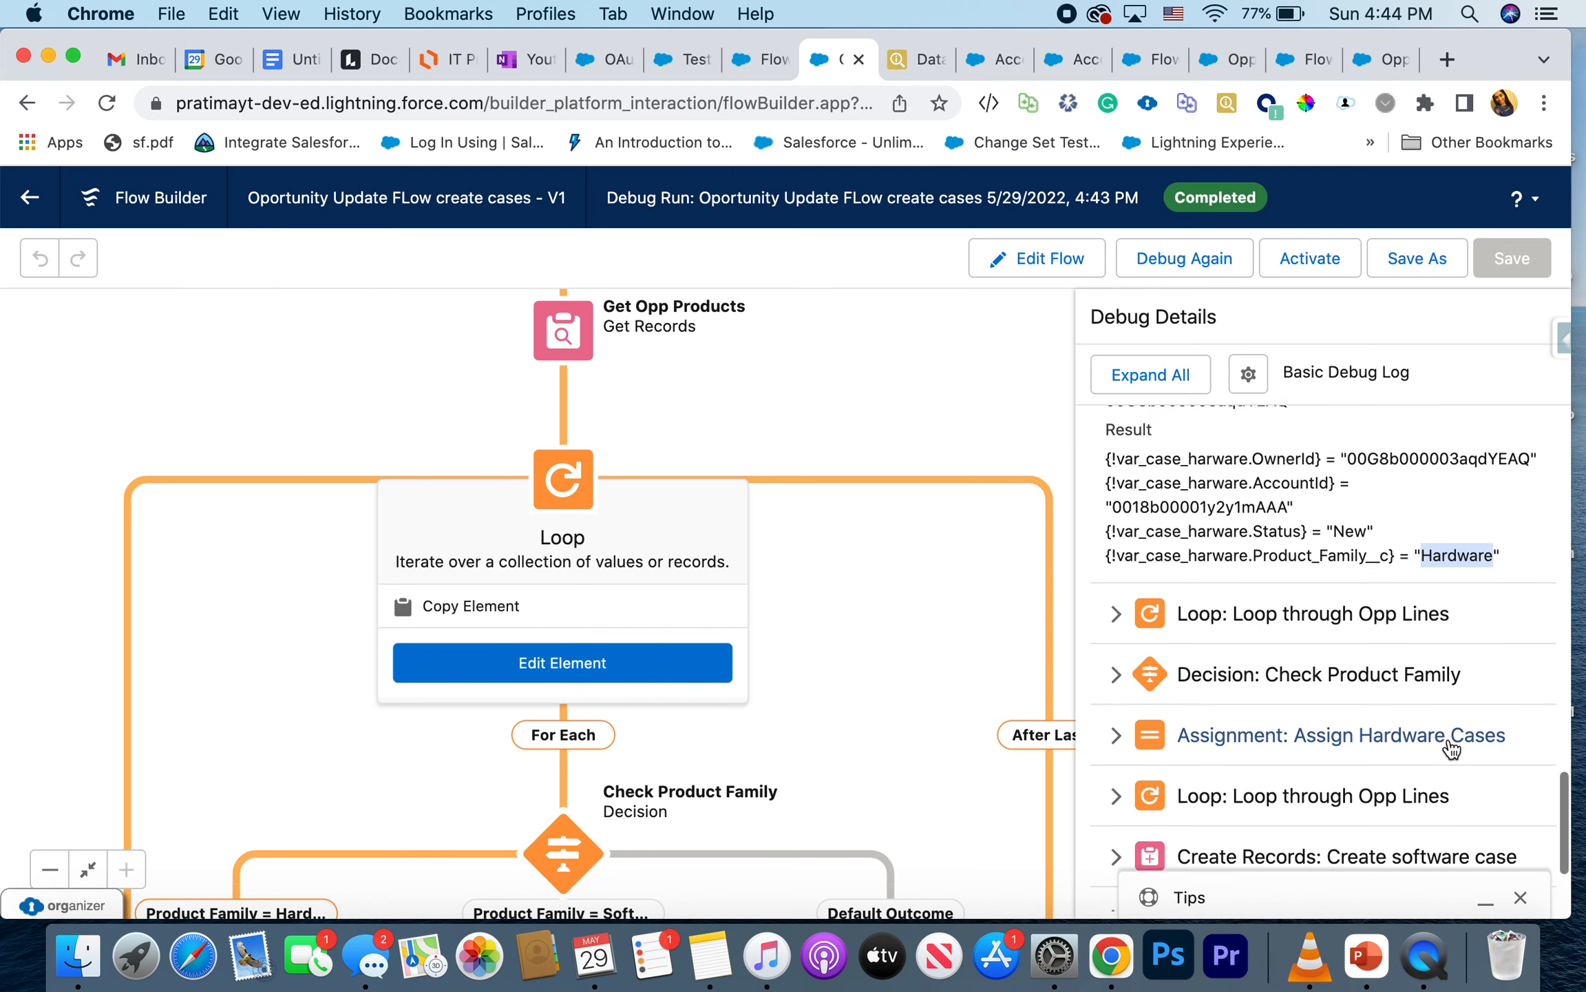
Step: Examine the values the third Assign Hardware Cases entry sets on var_case_harware in the debug details
scroll(1299, 713, "down", 1)
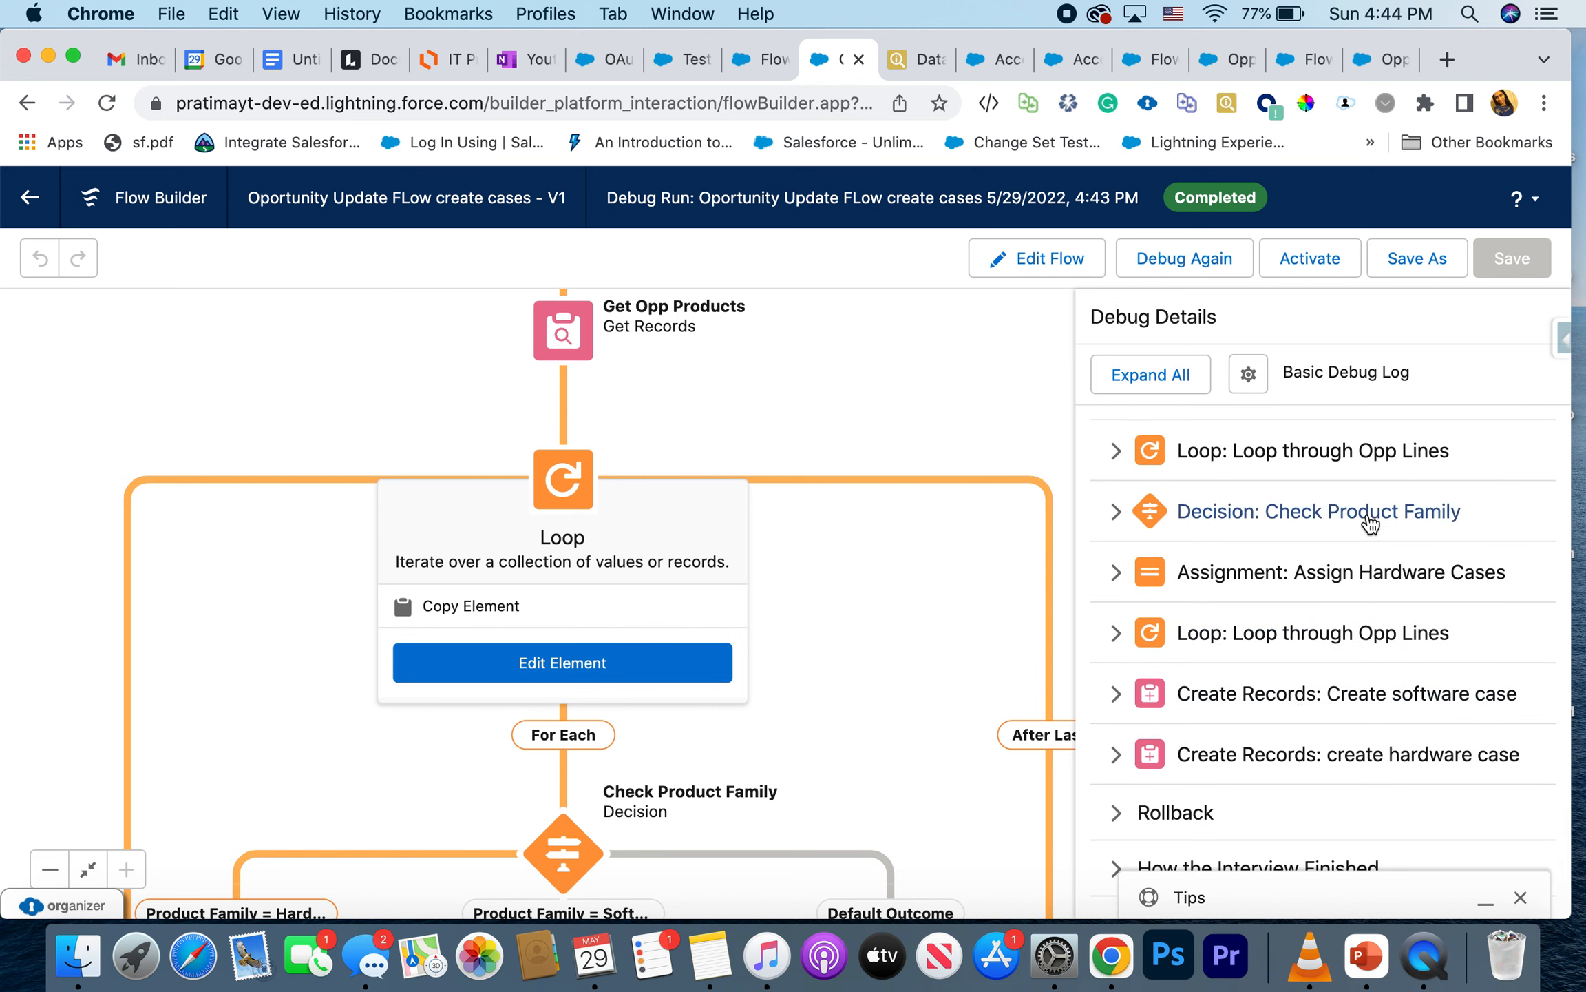
left_click(1116, 574)
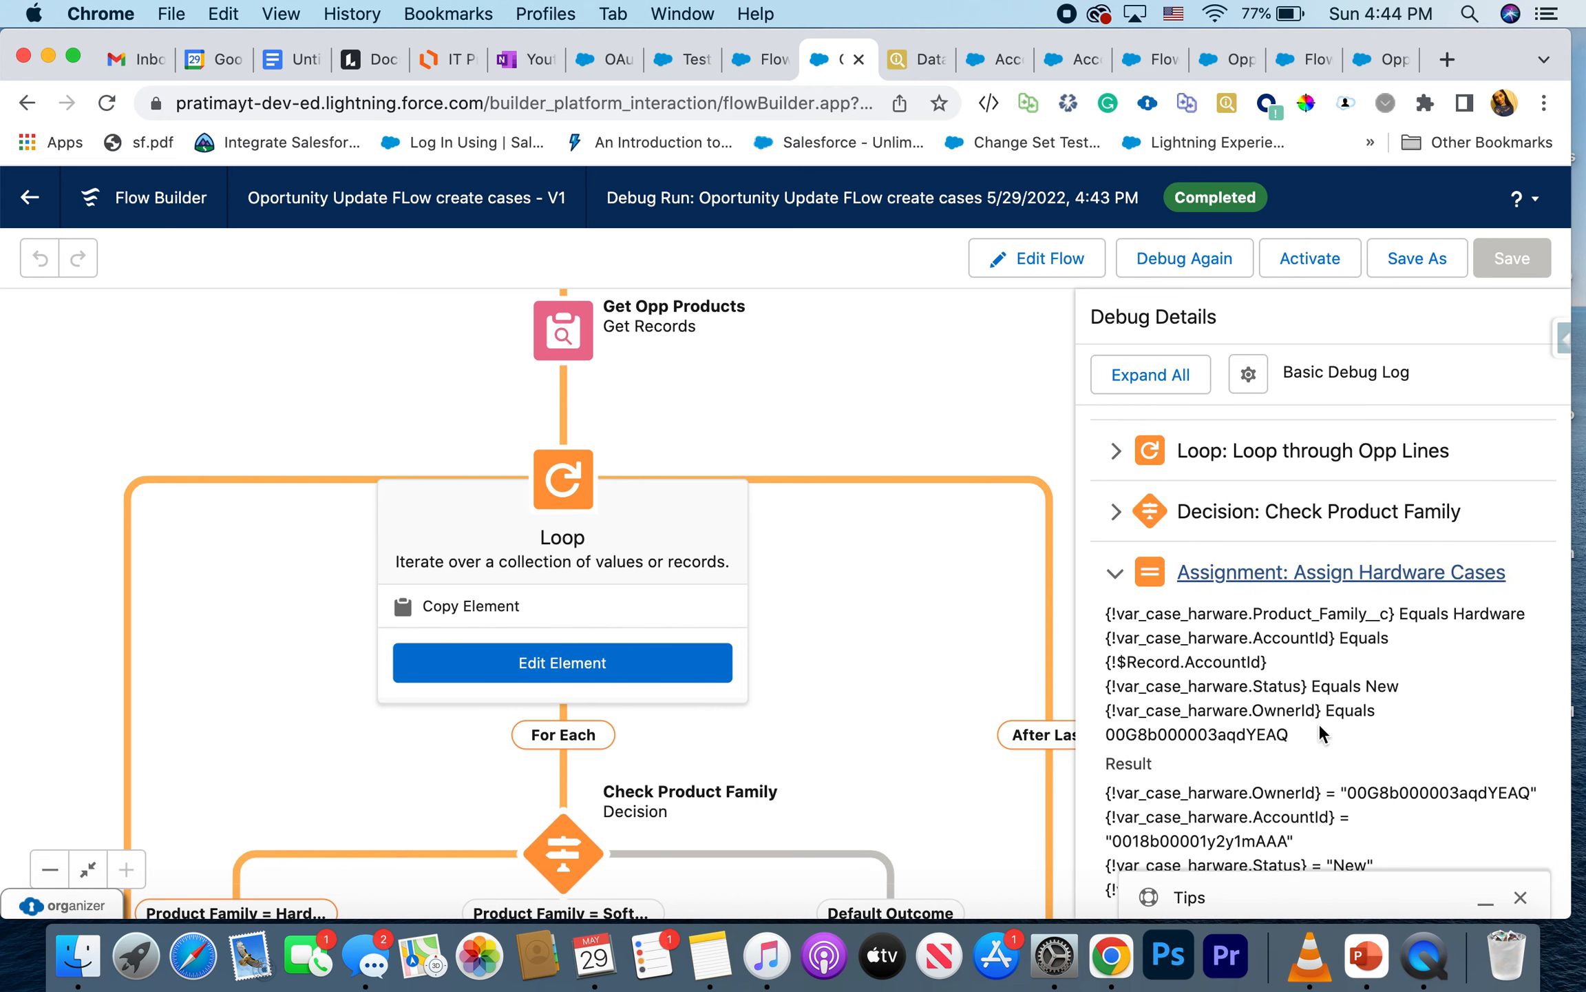
scroll(1322, 734, "down", 3)
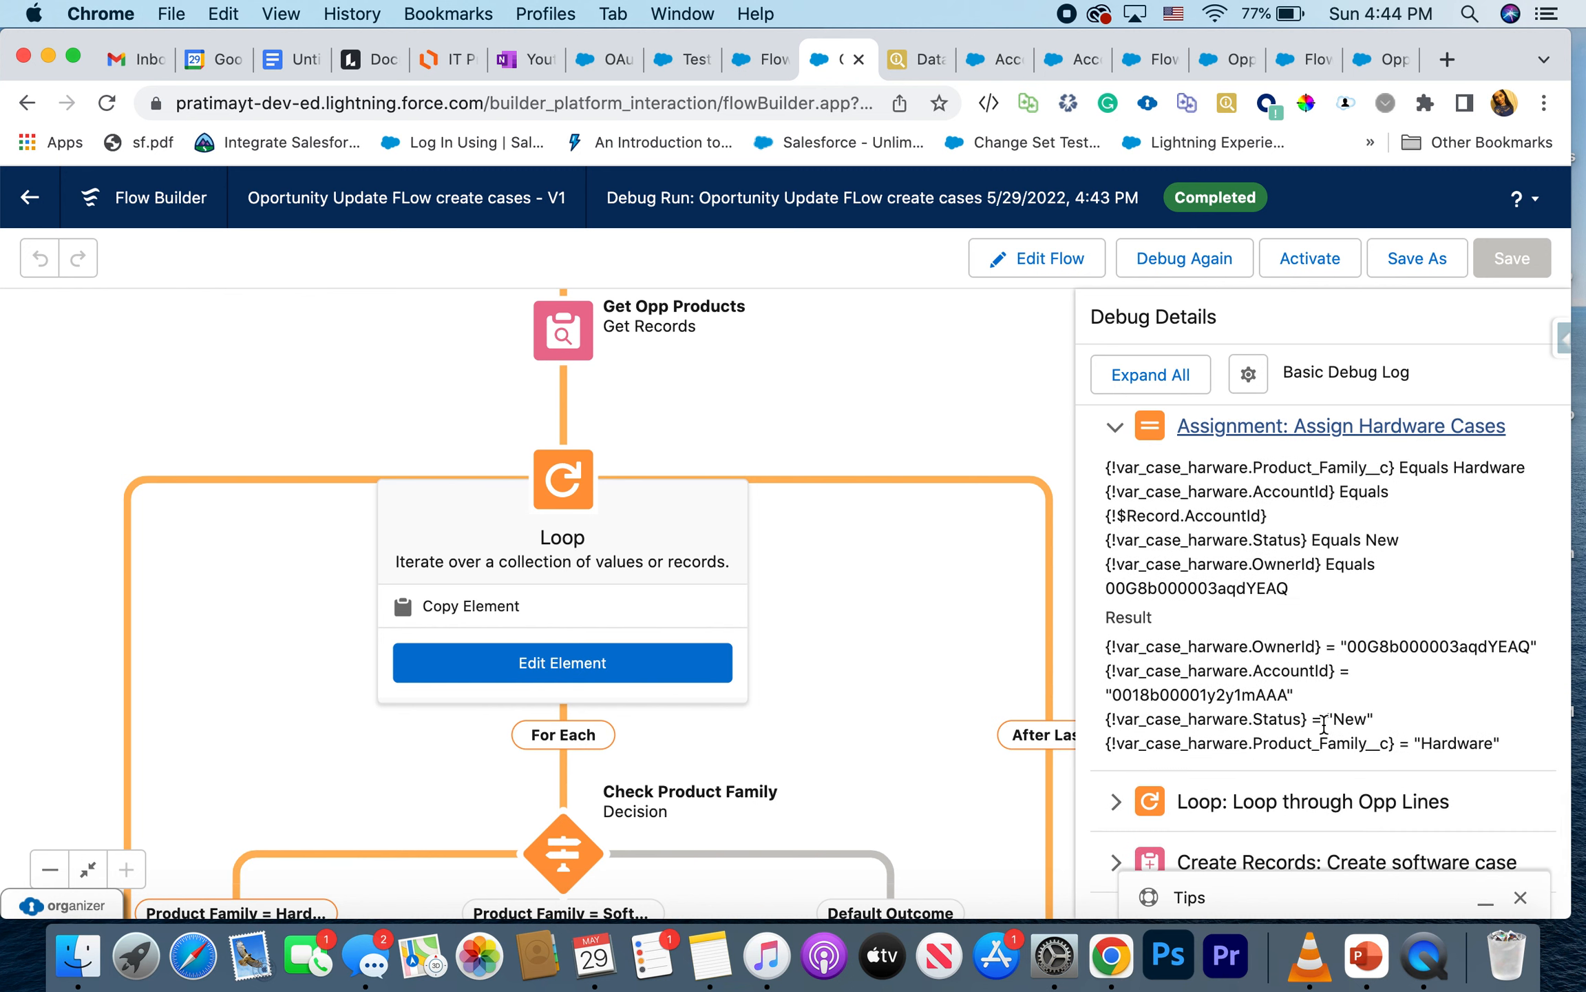
scroll(1324, 723, "down", 3)
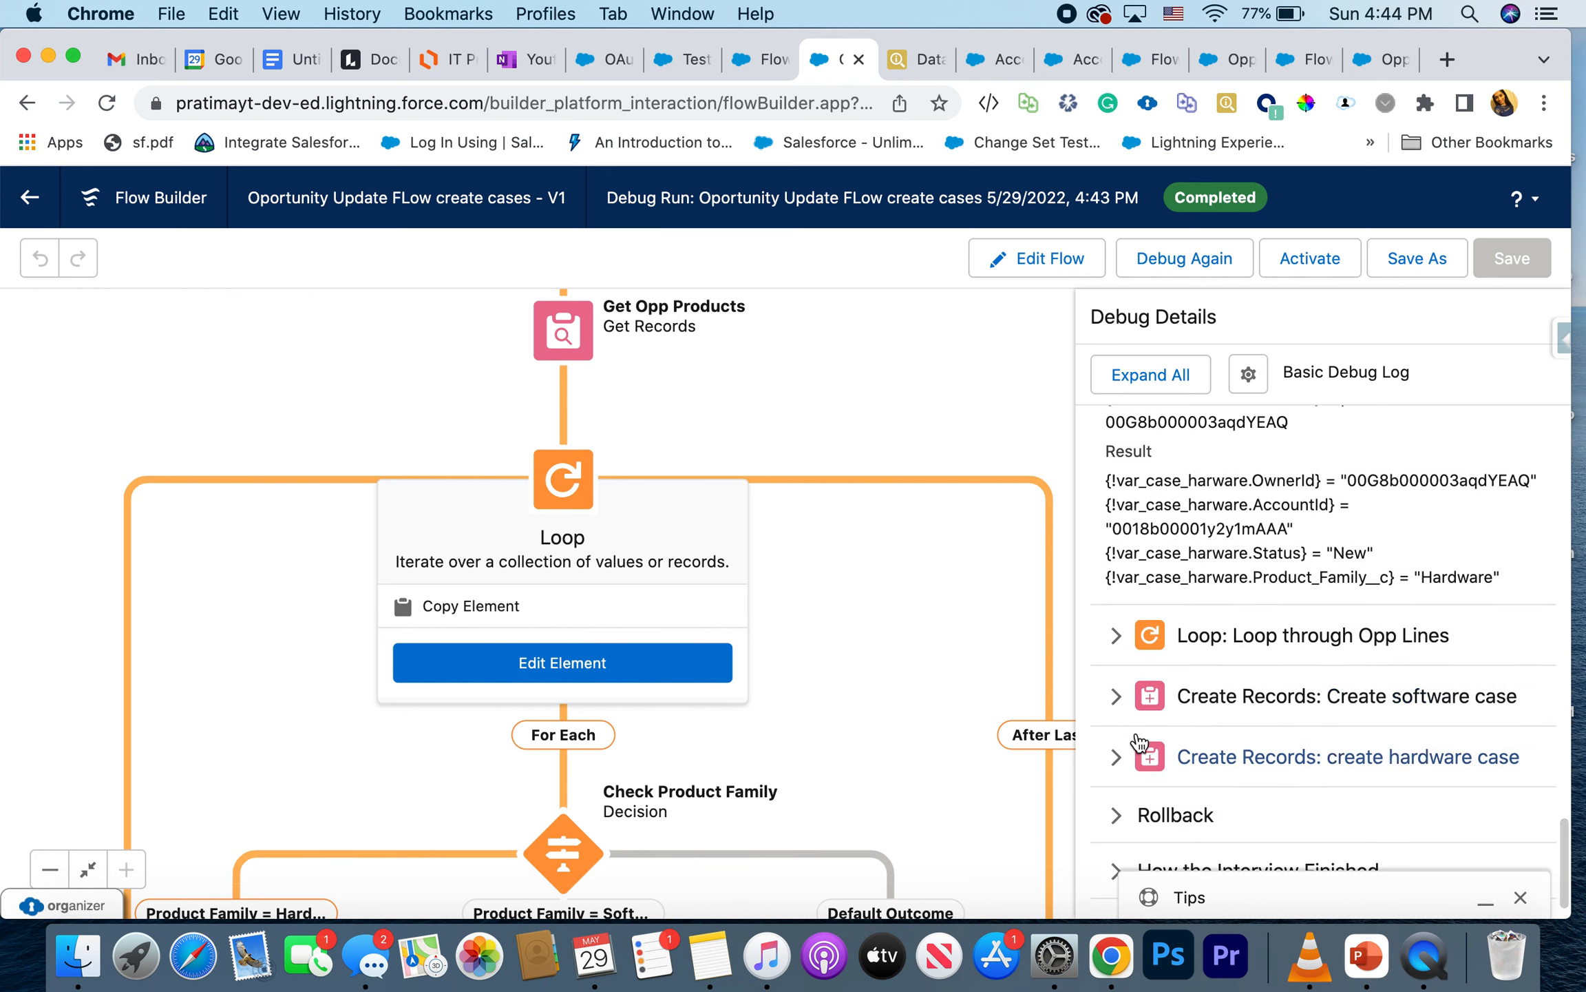
Step: Examine the Create software case and create hardware case entries and the variable values each uses for its Case records
left_click(1116, 698)
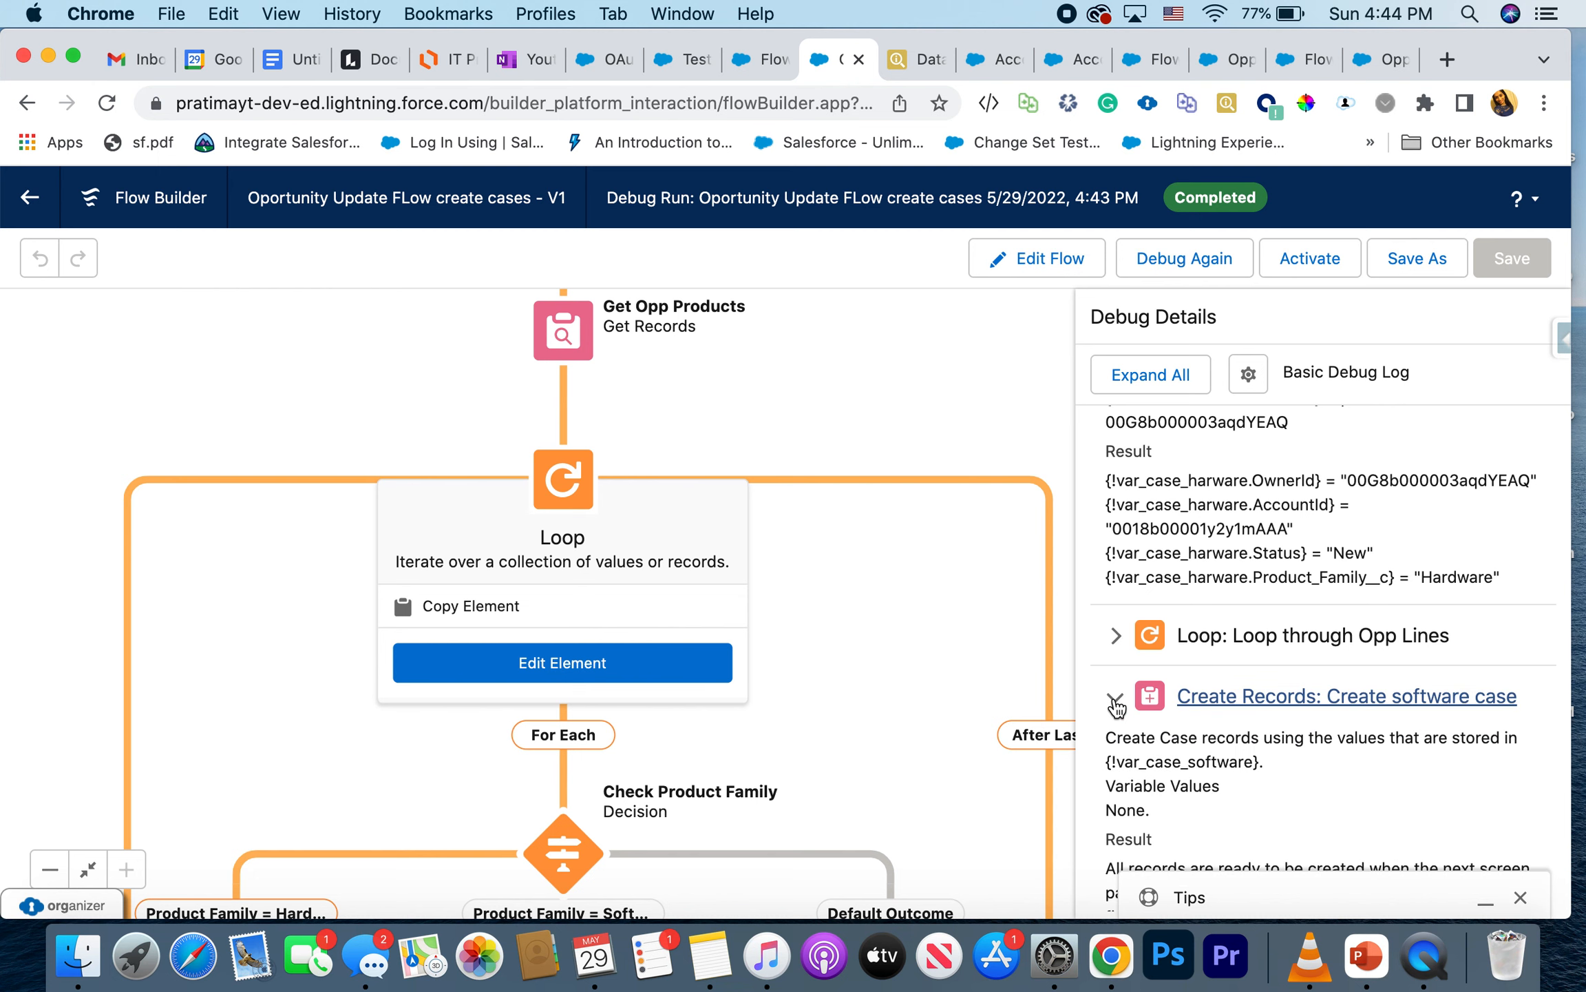
scroll(1247, 764, "down", 4)
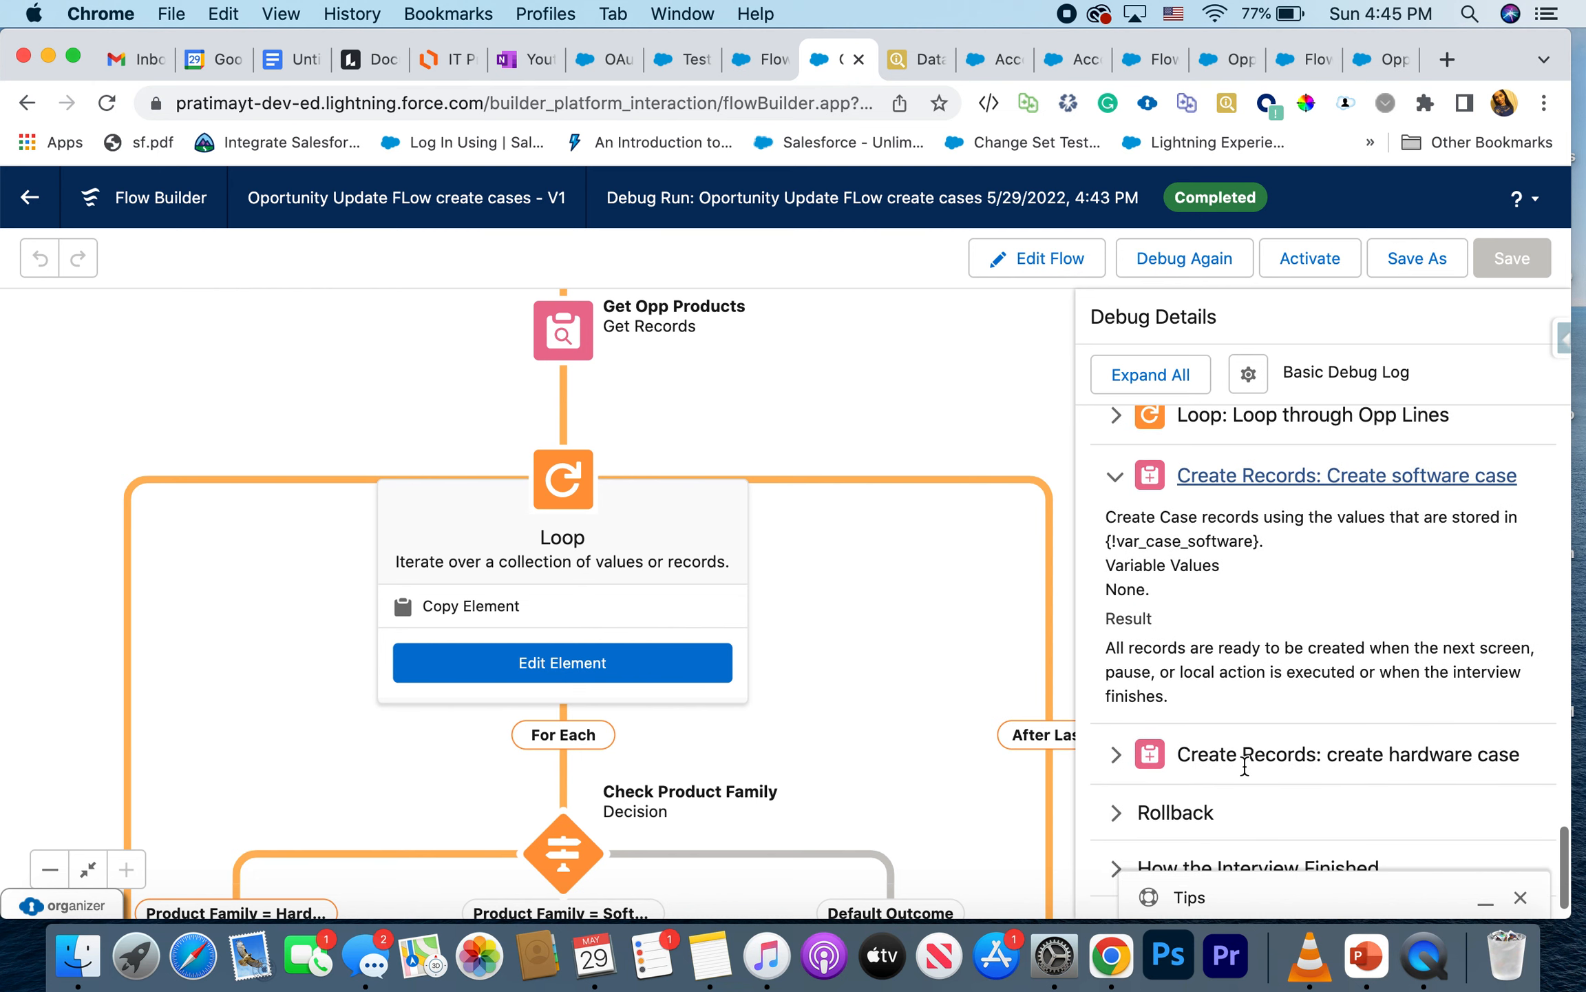
left_click(1116, 755)
scroll(1269, 794, "down", 3)
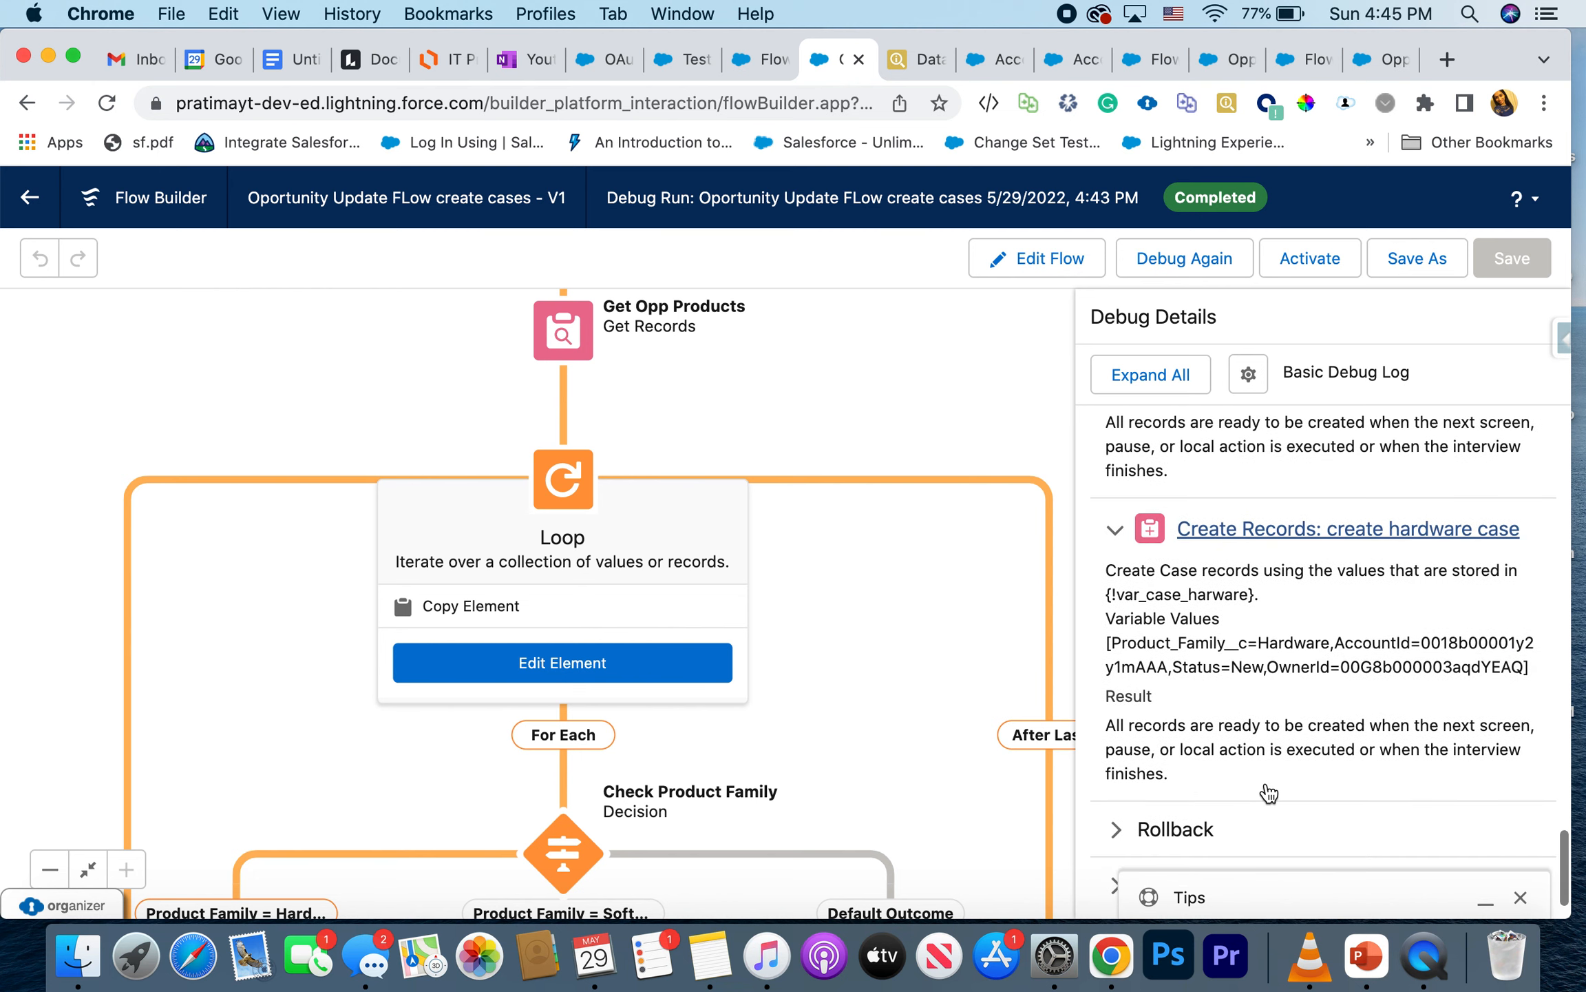
double_click(1289, 644)
double_click(1434, 644)
double_click(1400, 668)
left_click(1244, 672)
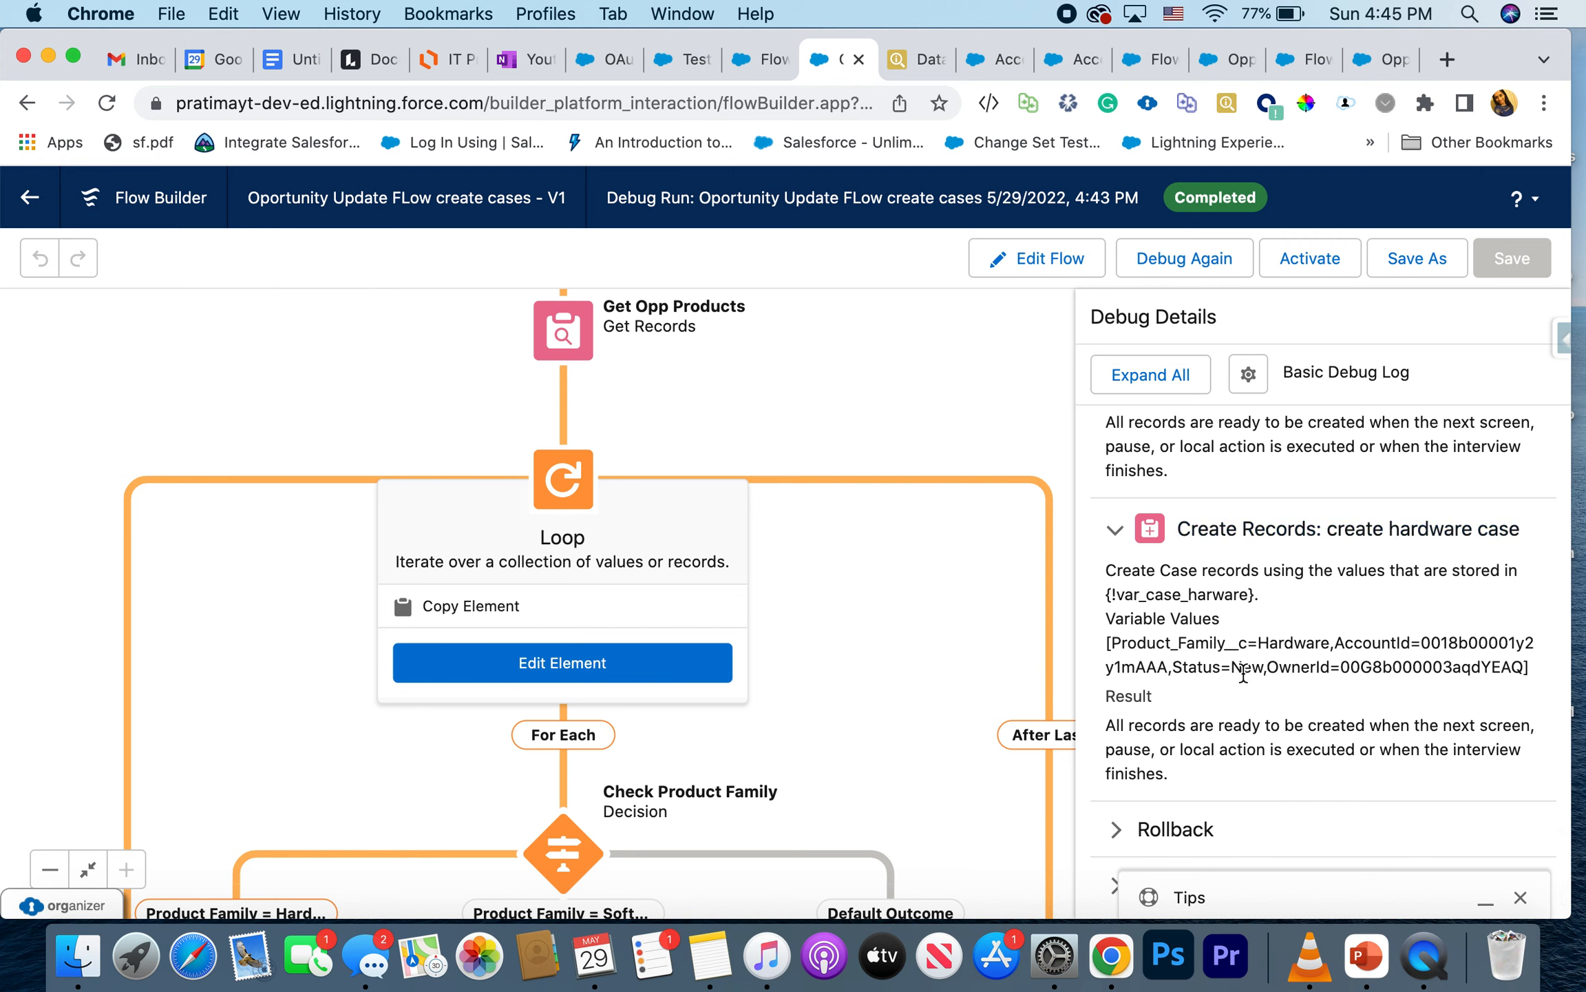
scroll(1244, 674, "down", 1)
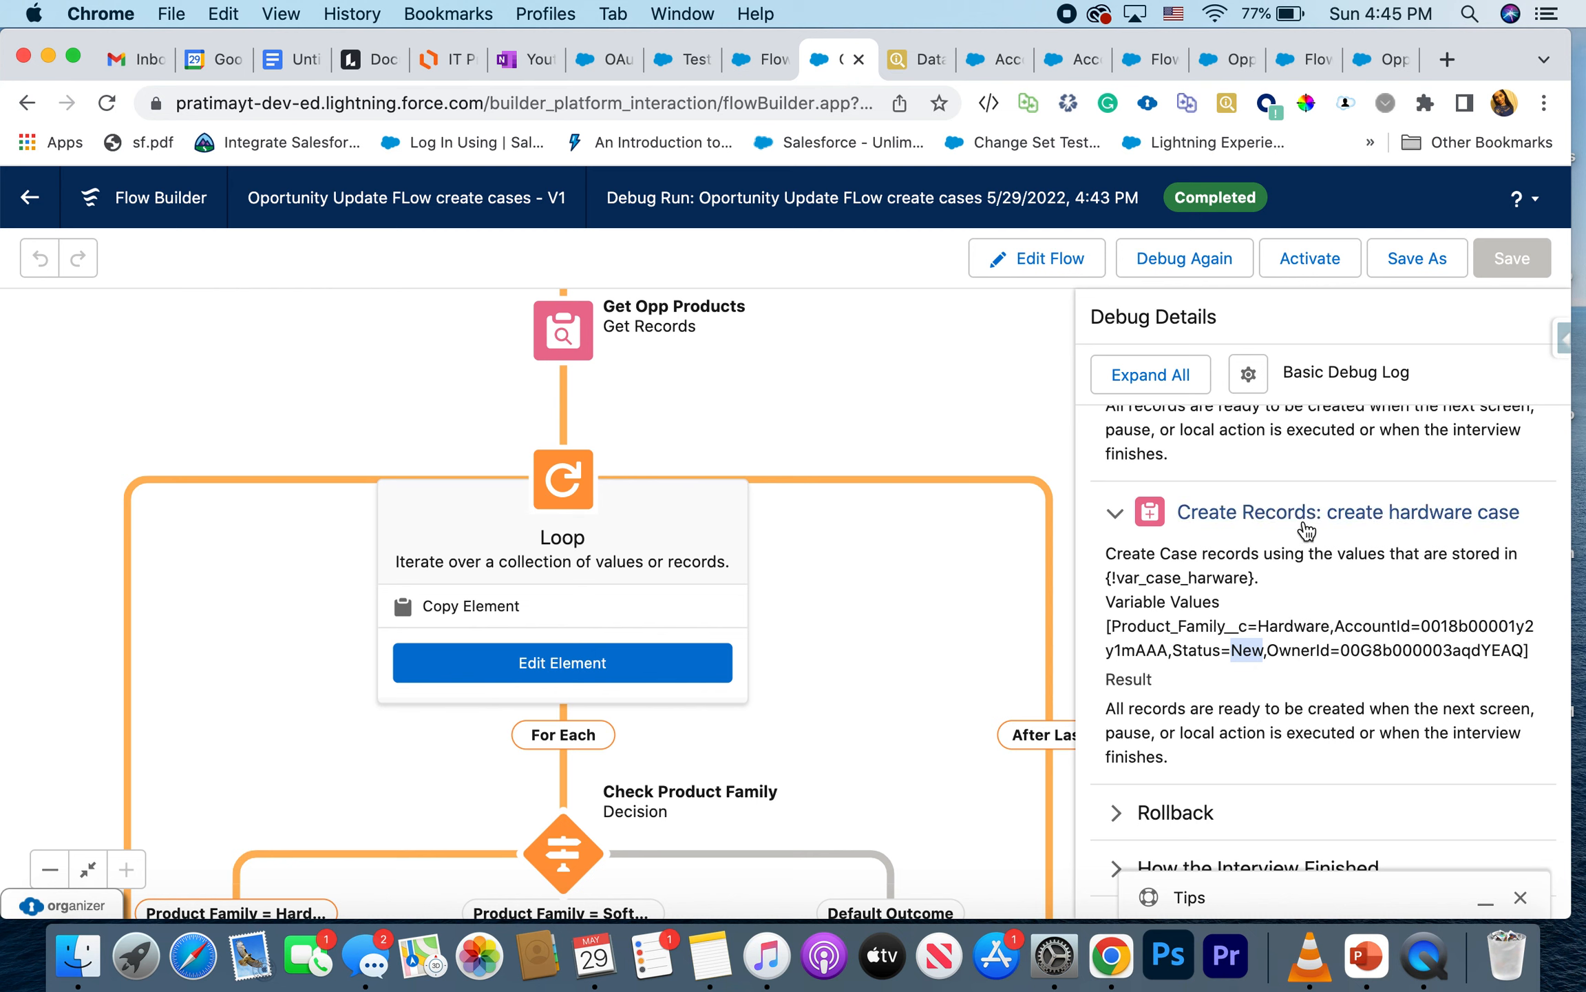
scroll(1306, 530, "up", 5)
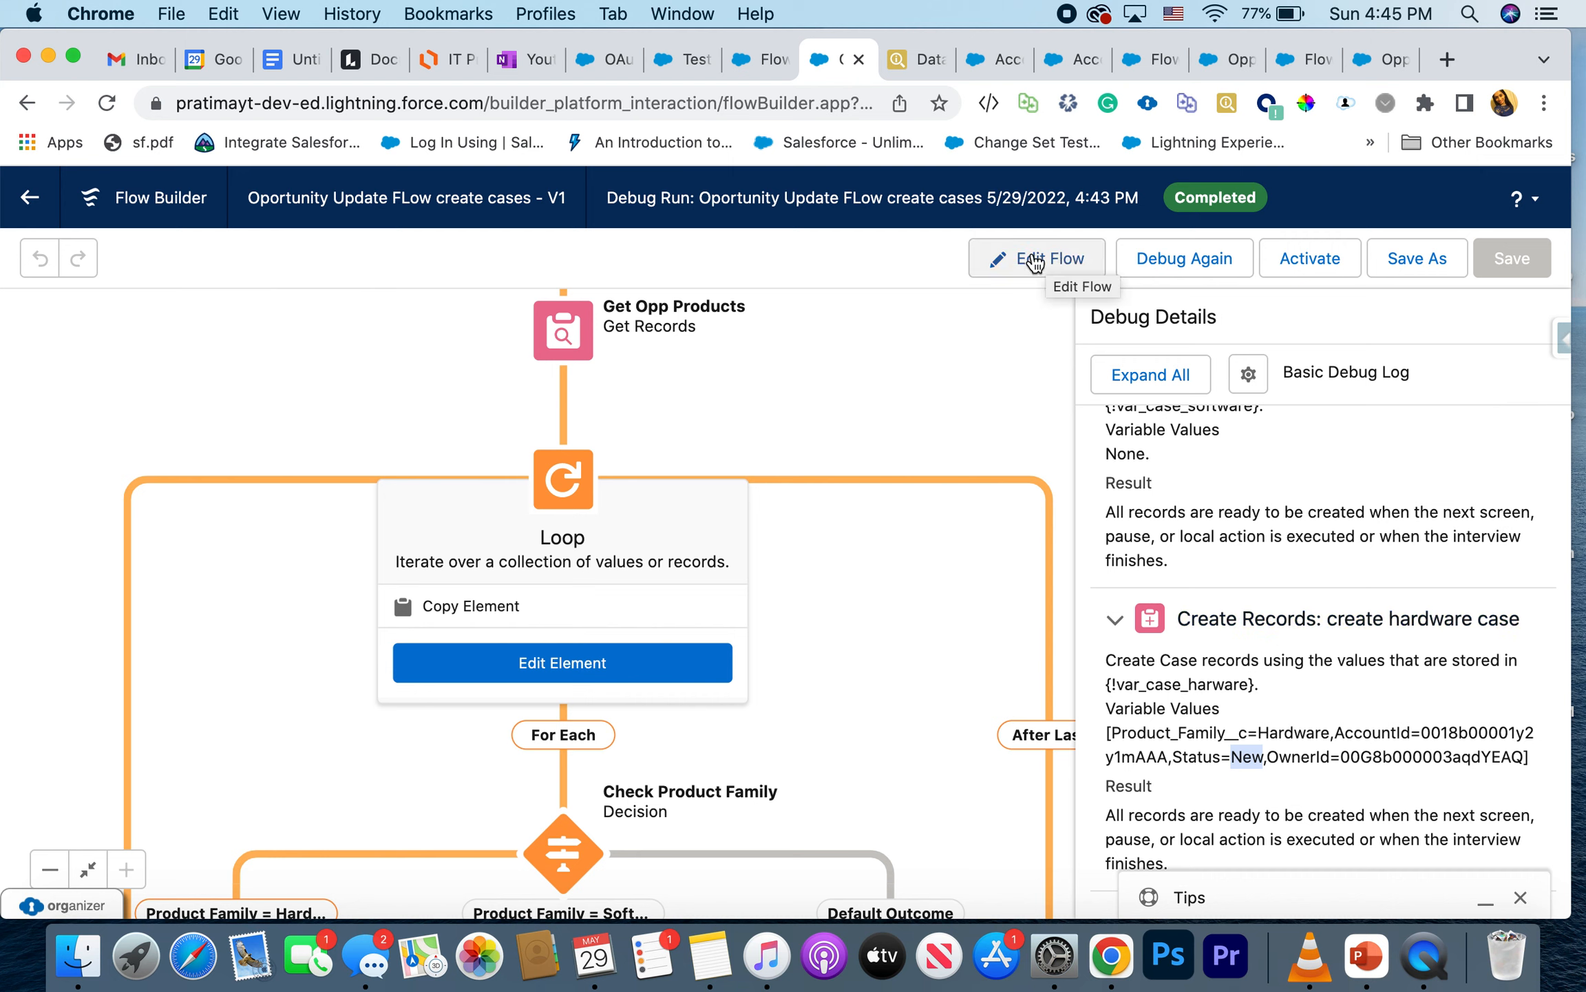
Step: Activate the flow and set the Test opportunity's stage back to Negotiation/Review
left_click(1299, 262)
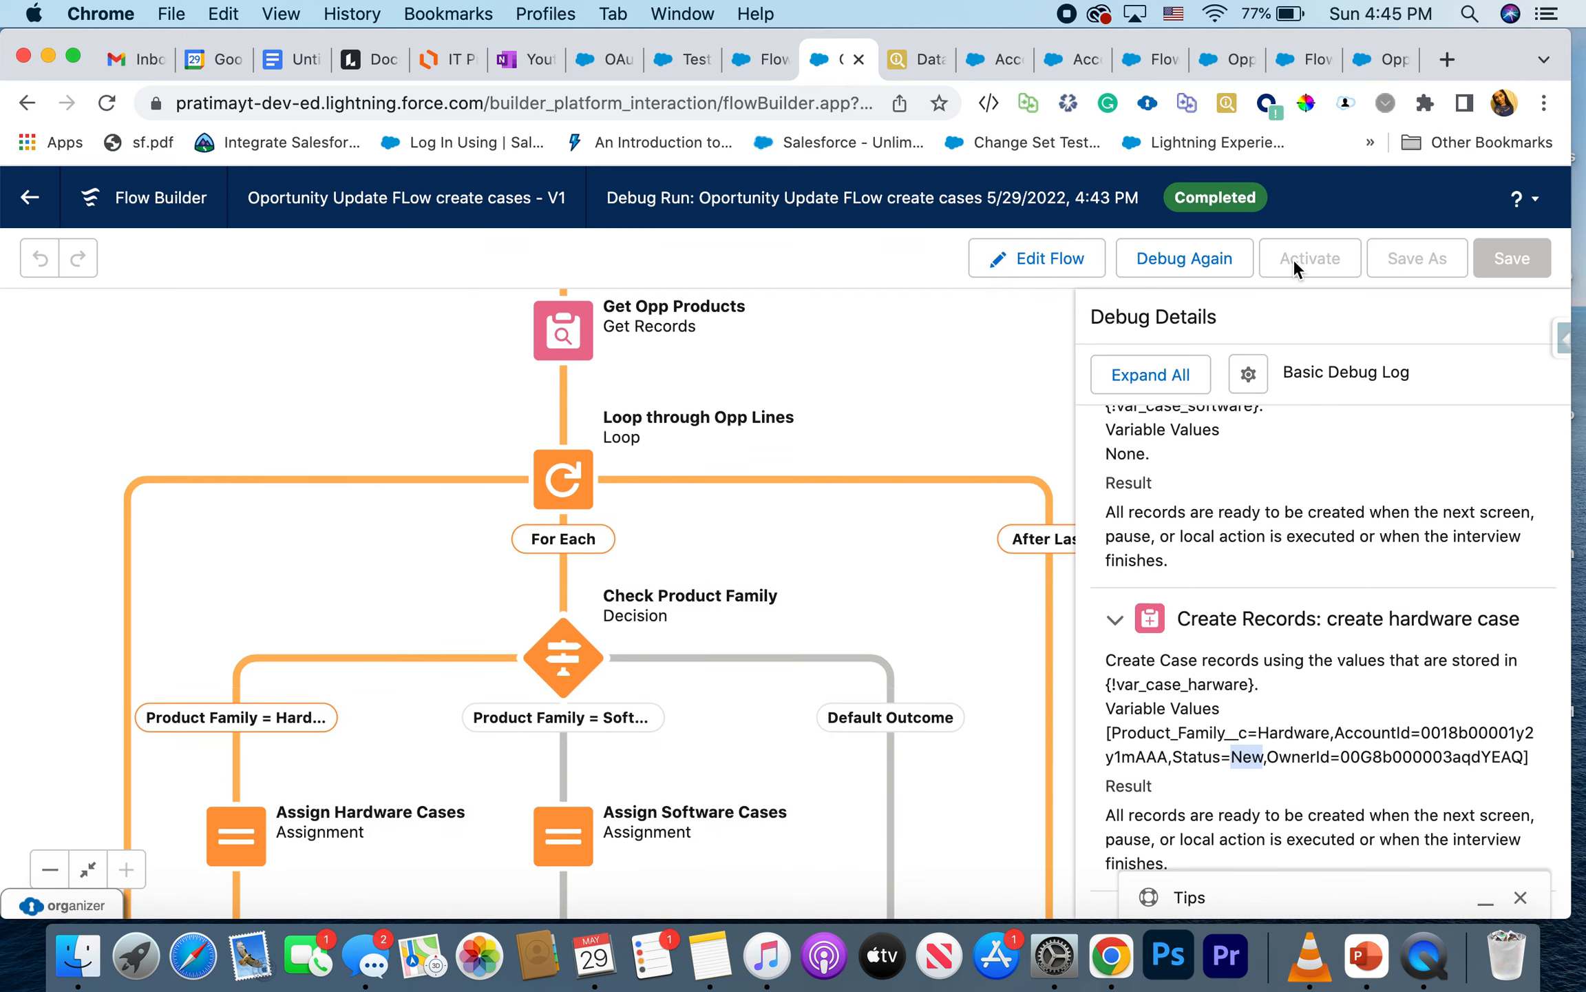
left_click(673, 58)
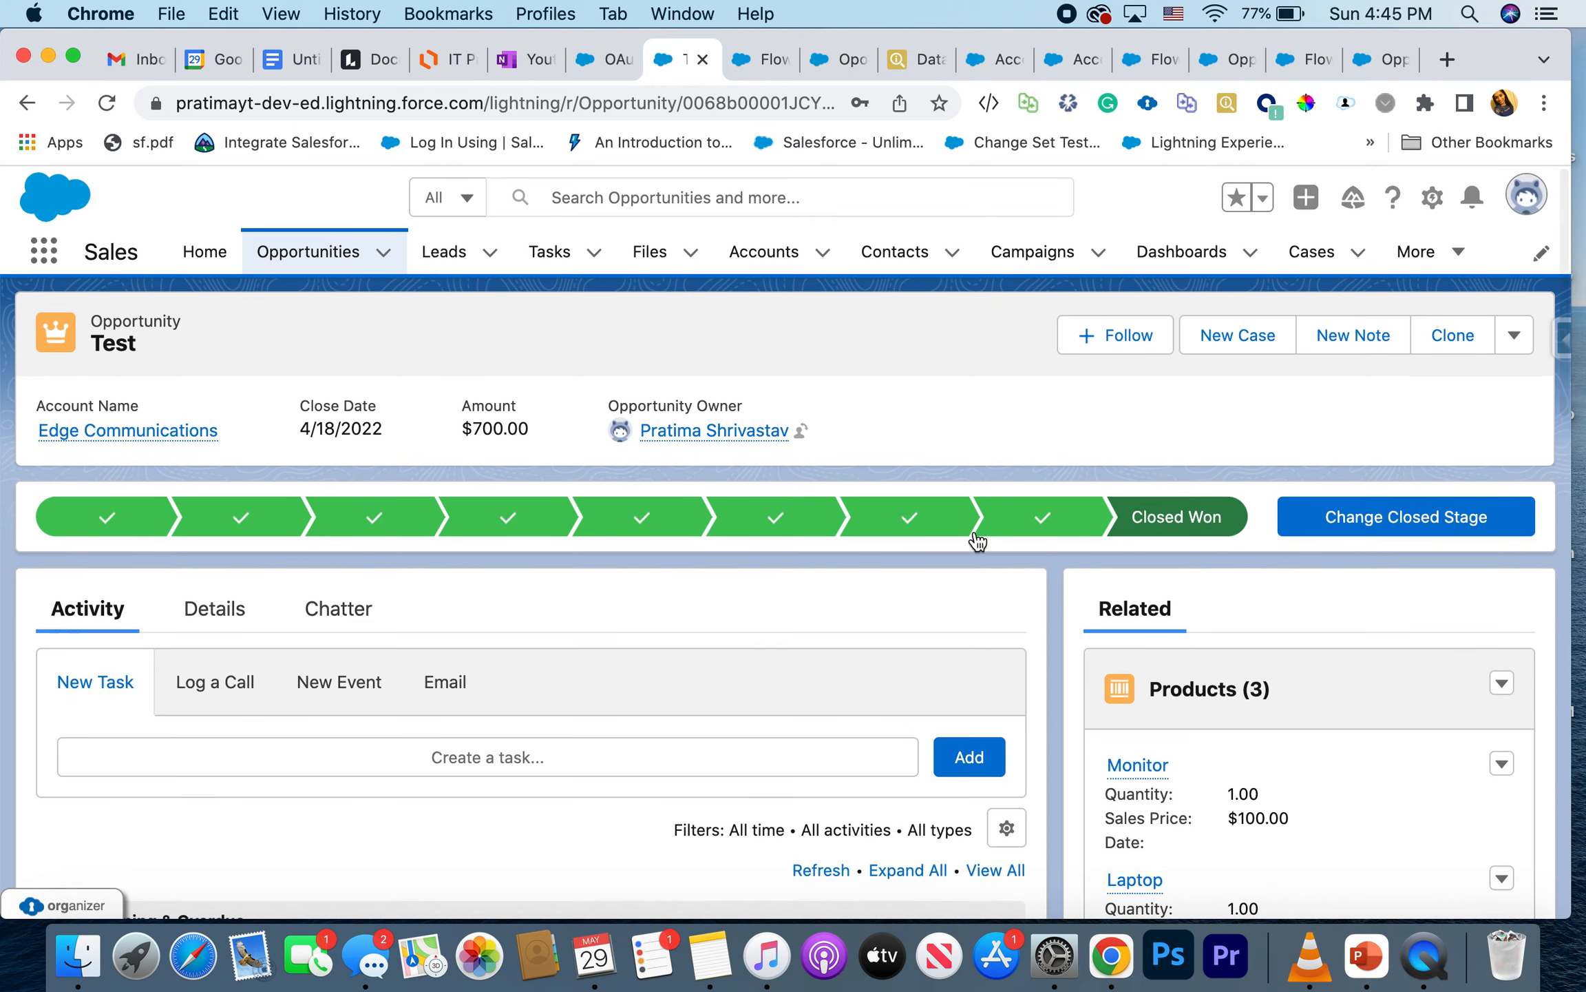
left_click(1019, 530)
left_click(1362, 515)
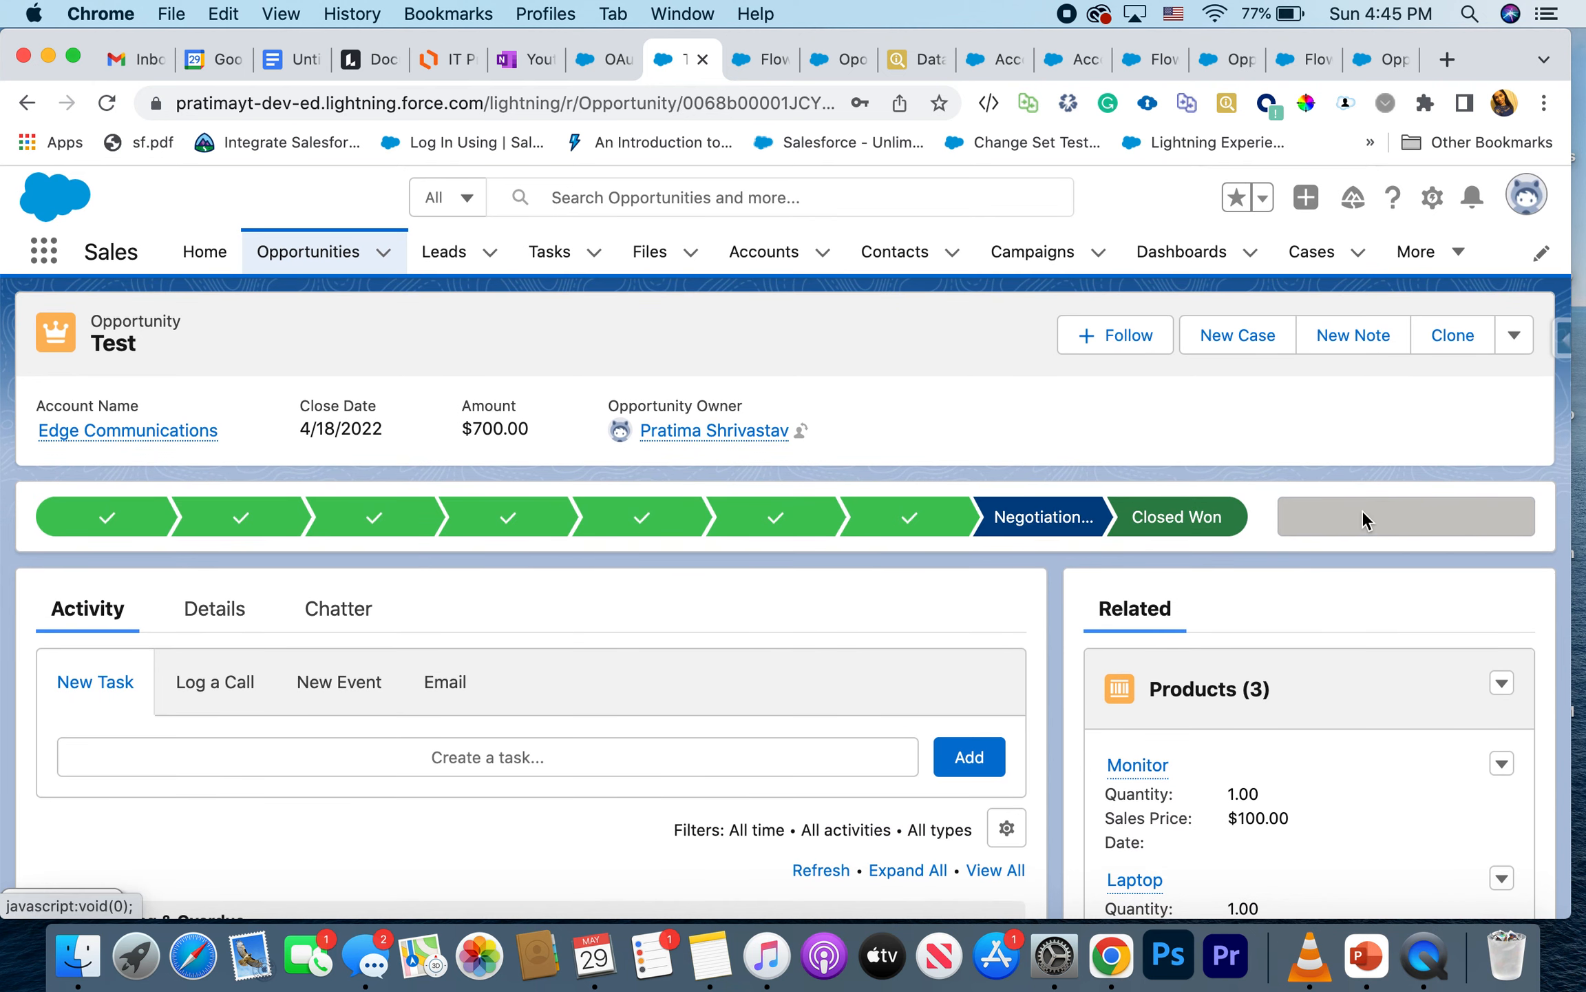
Step: Start adding products to the Test opportunity and select Microsoft Products from the Standard Price Book
scroll(1254, 763, "down", 5)
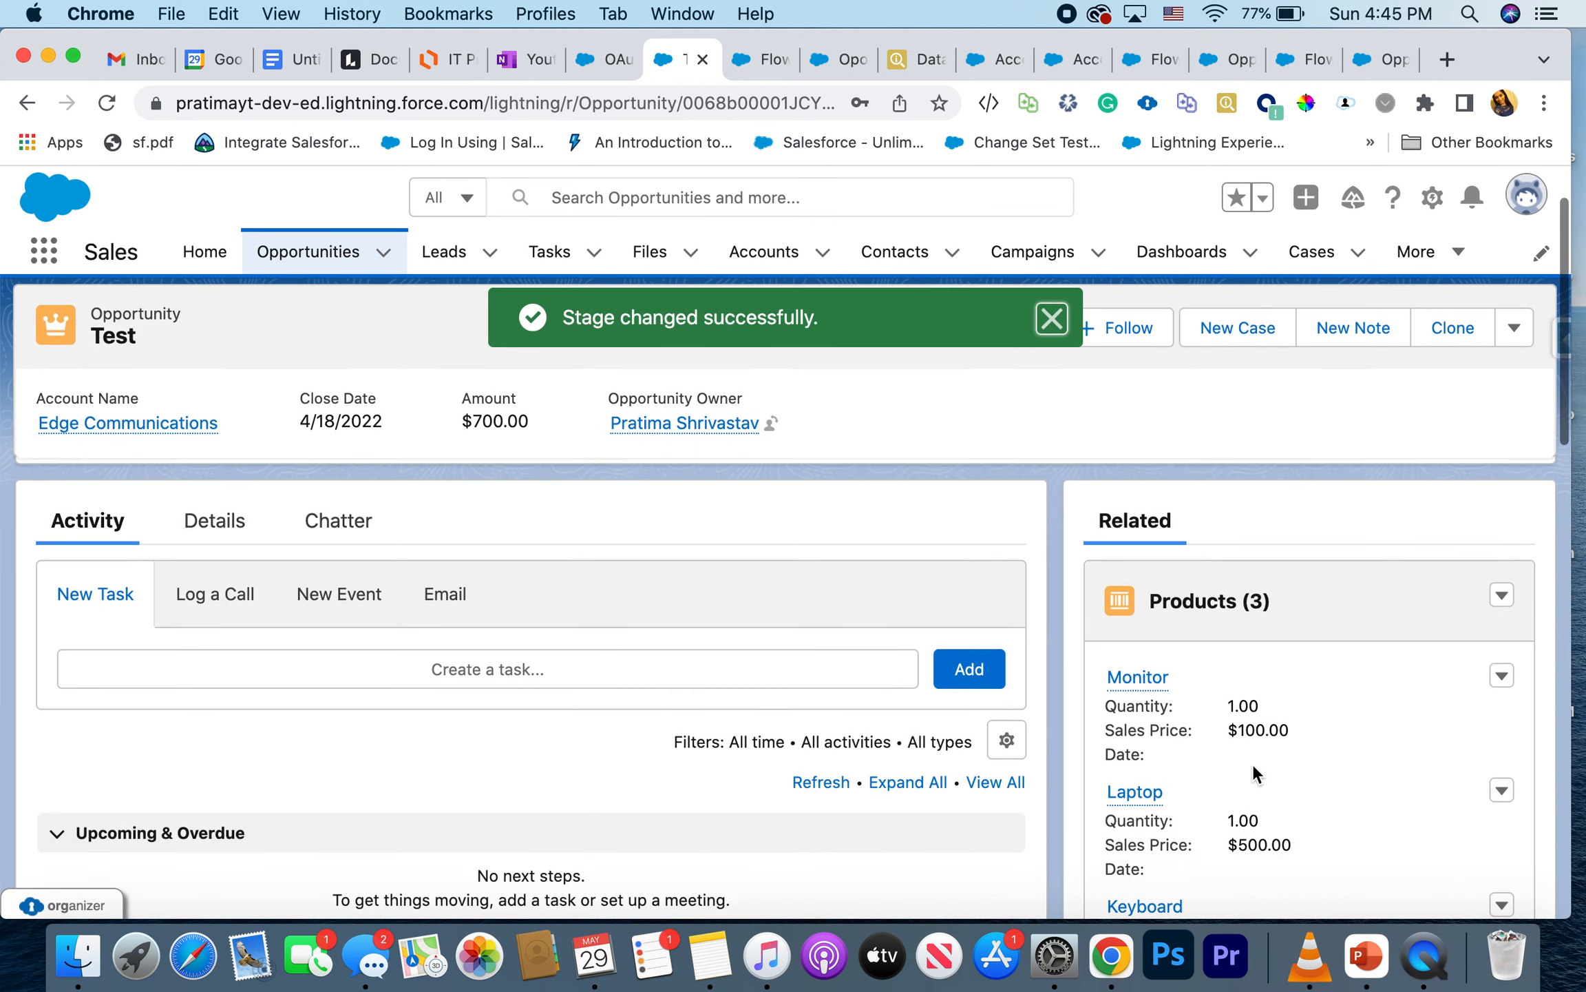
scroll(1253, 764, "down", 1)
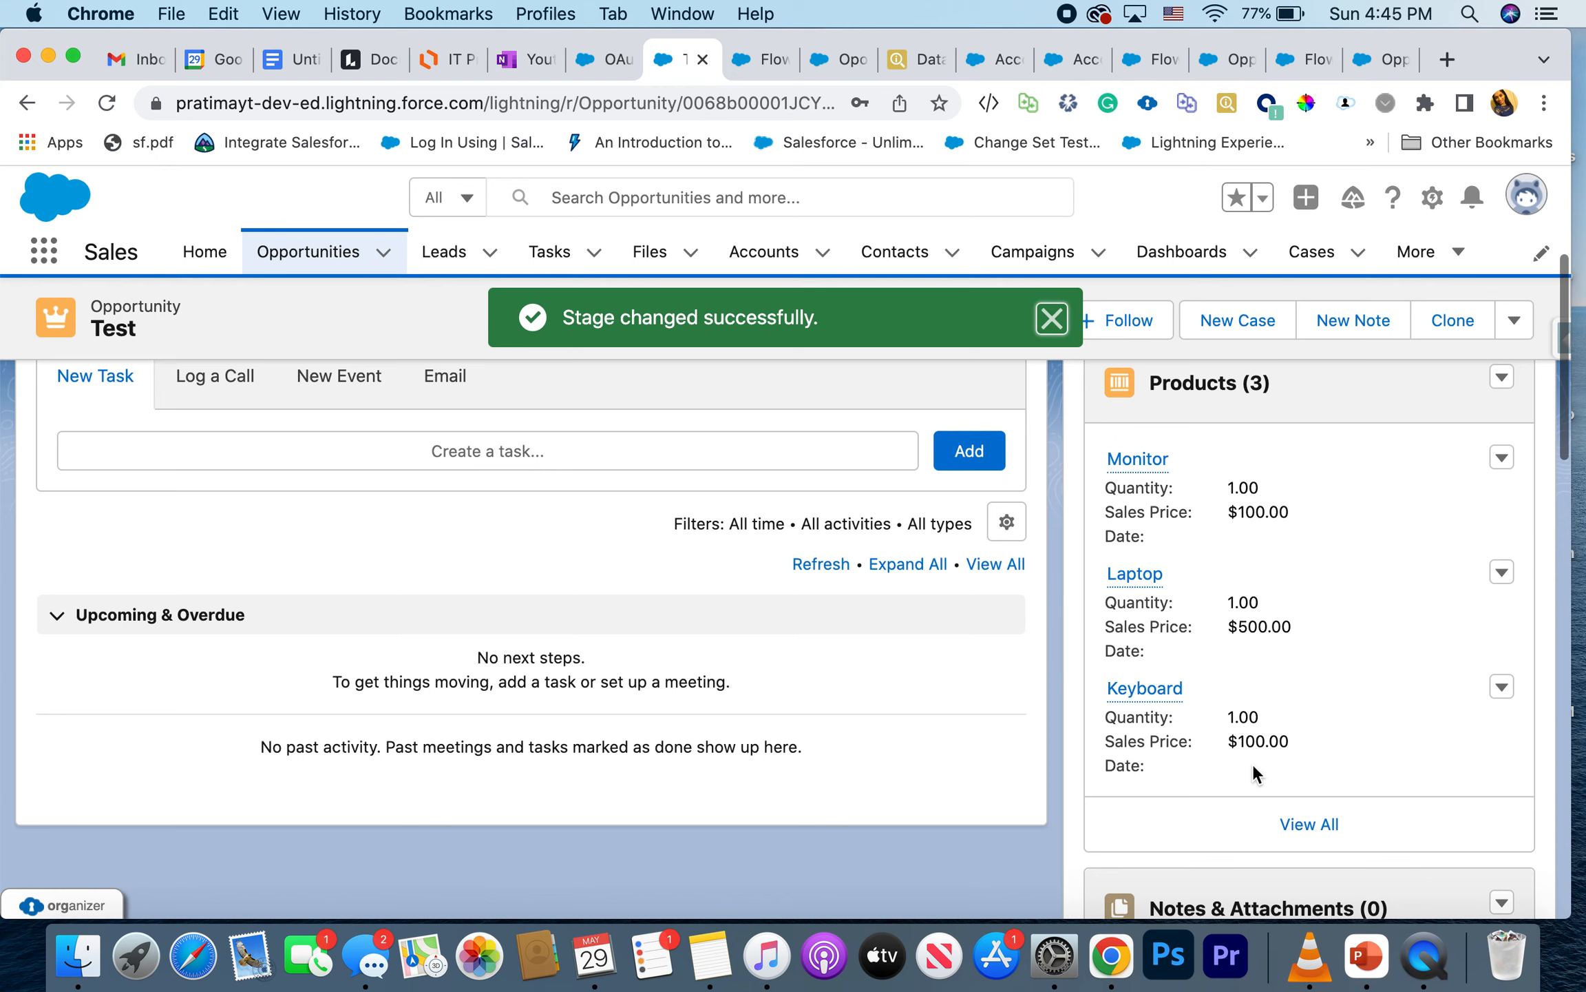
left_click(1501, 381)
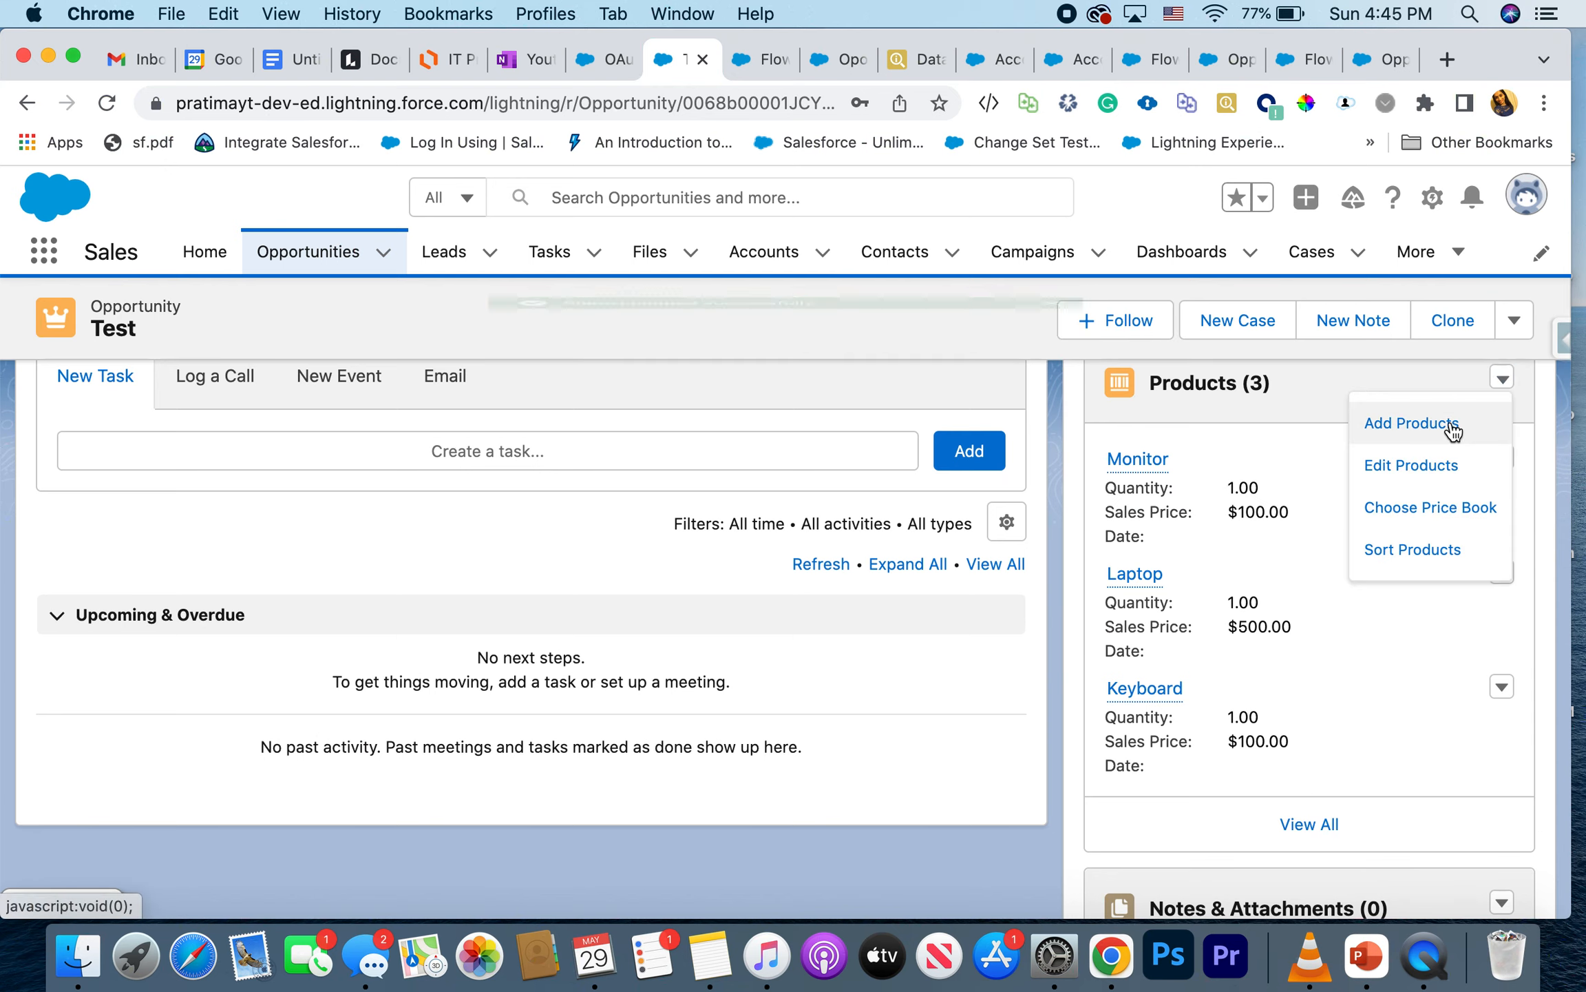
left_click(1451, 422)
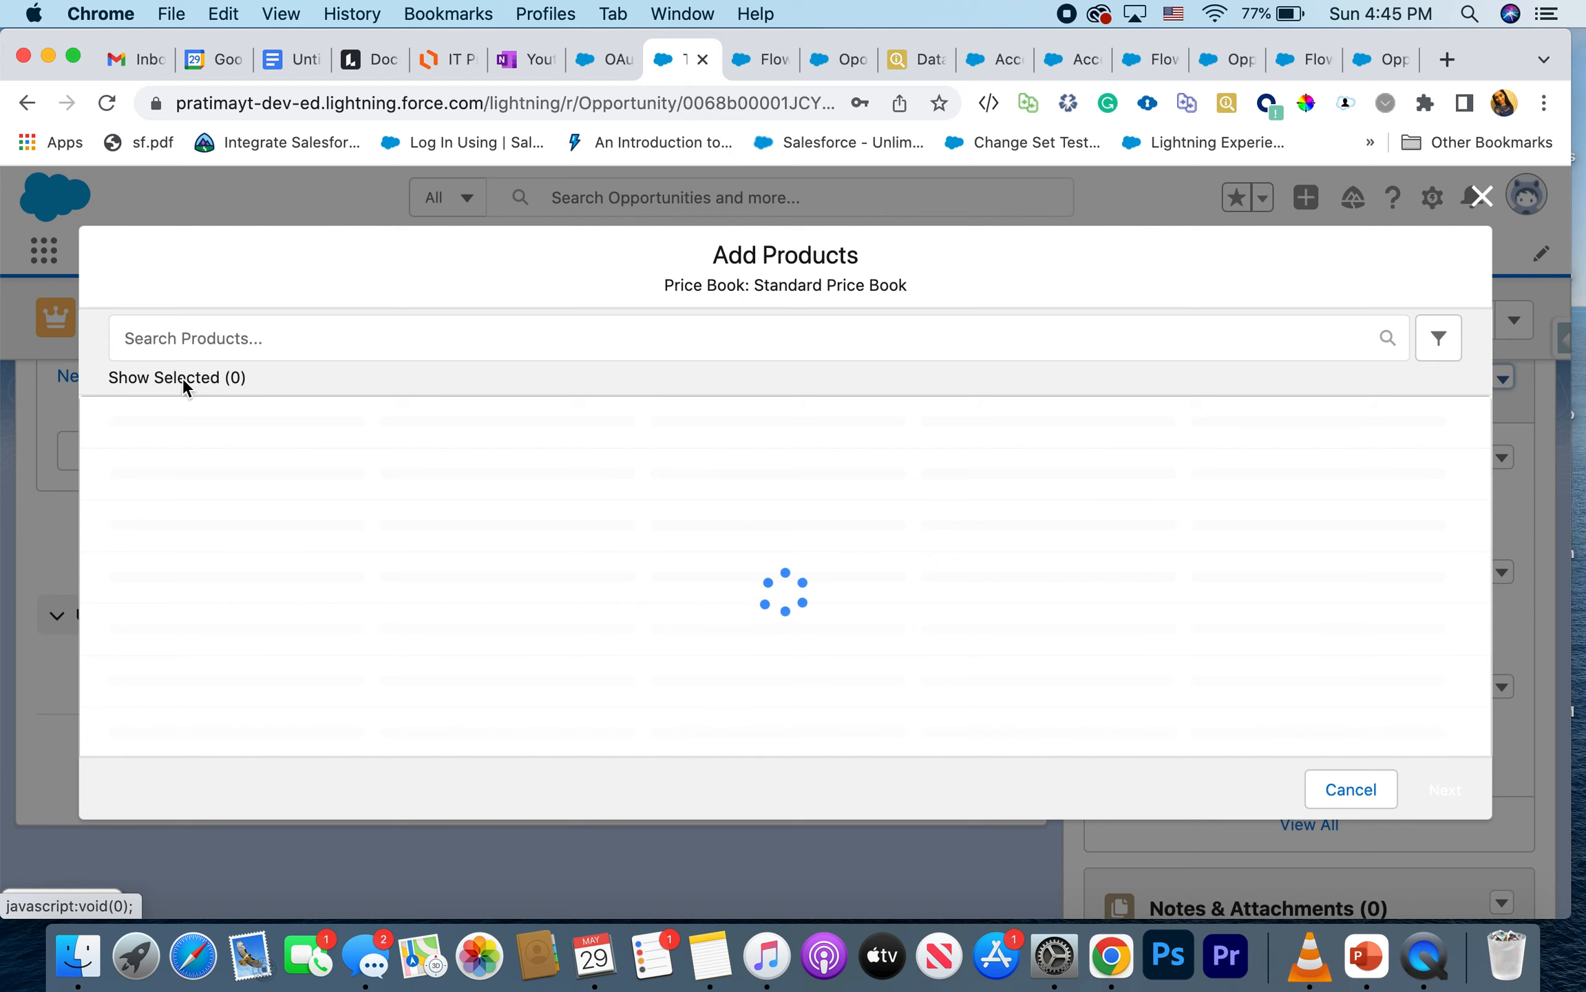
left_click(261, 338)
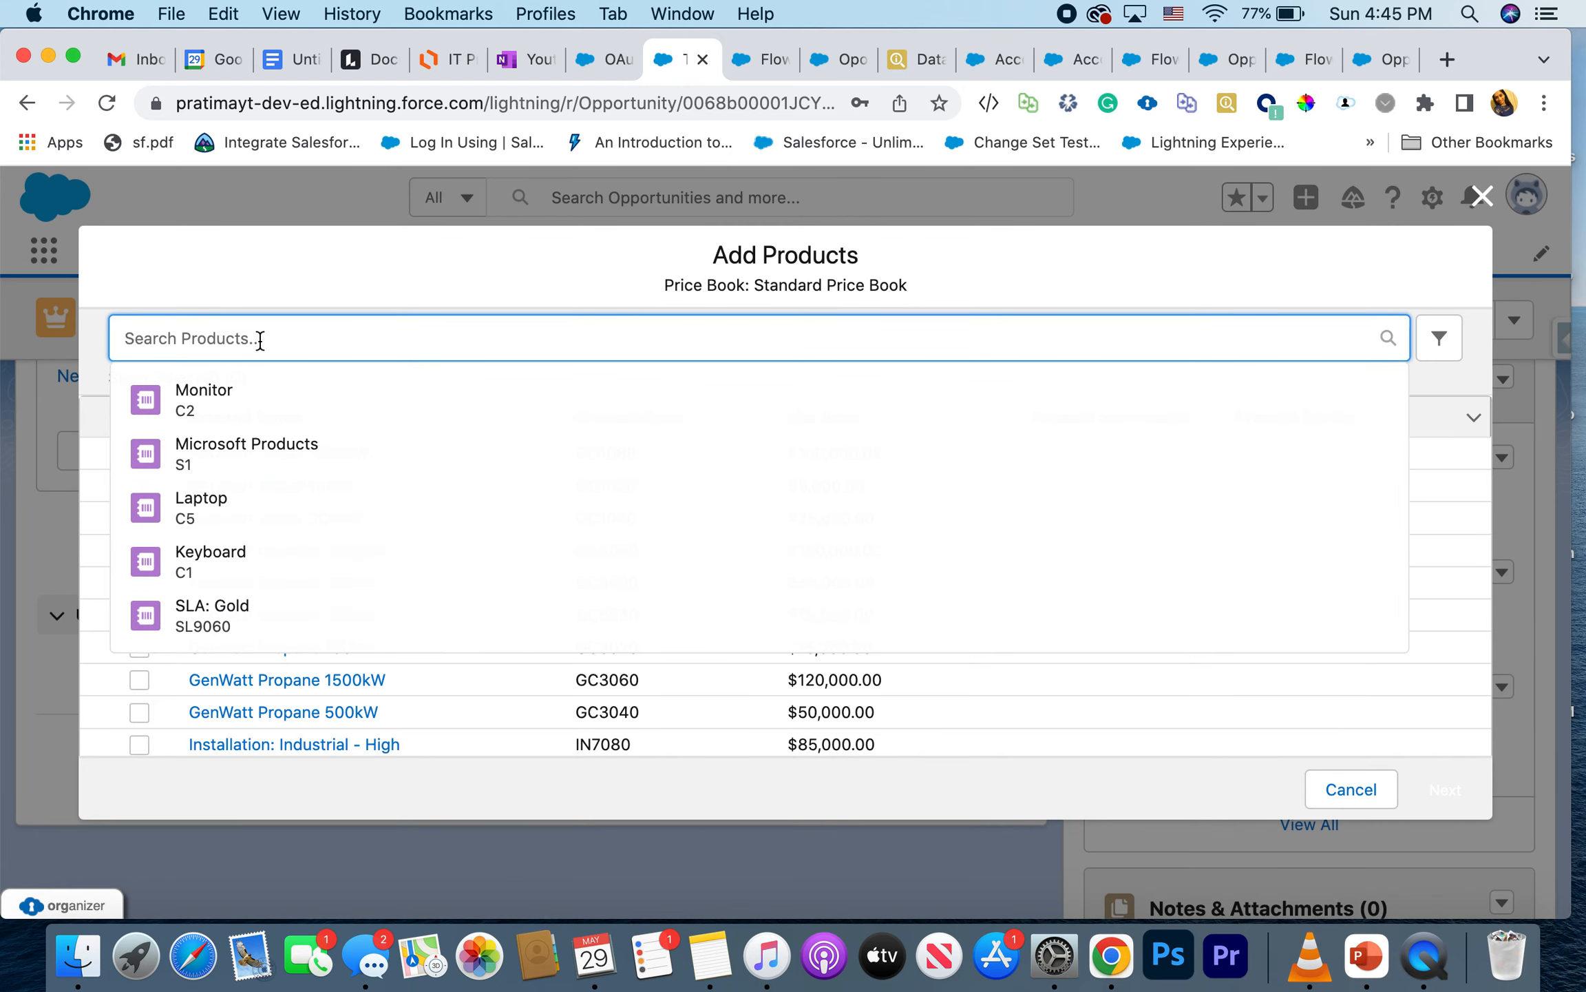
left_click(259, 444)
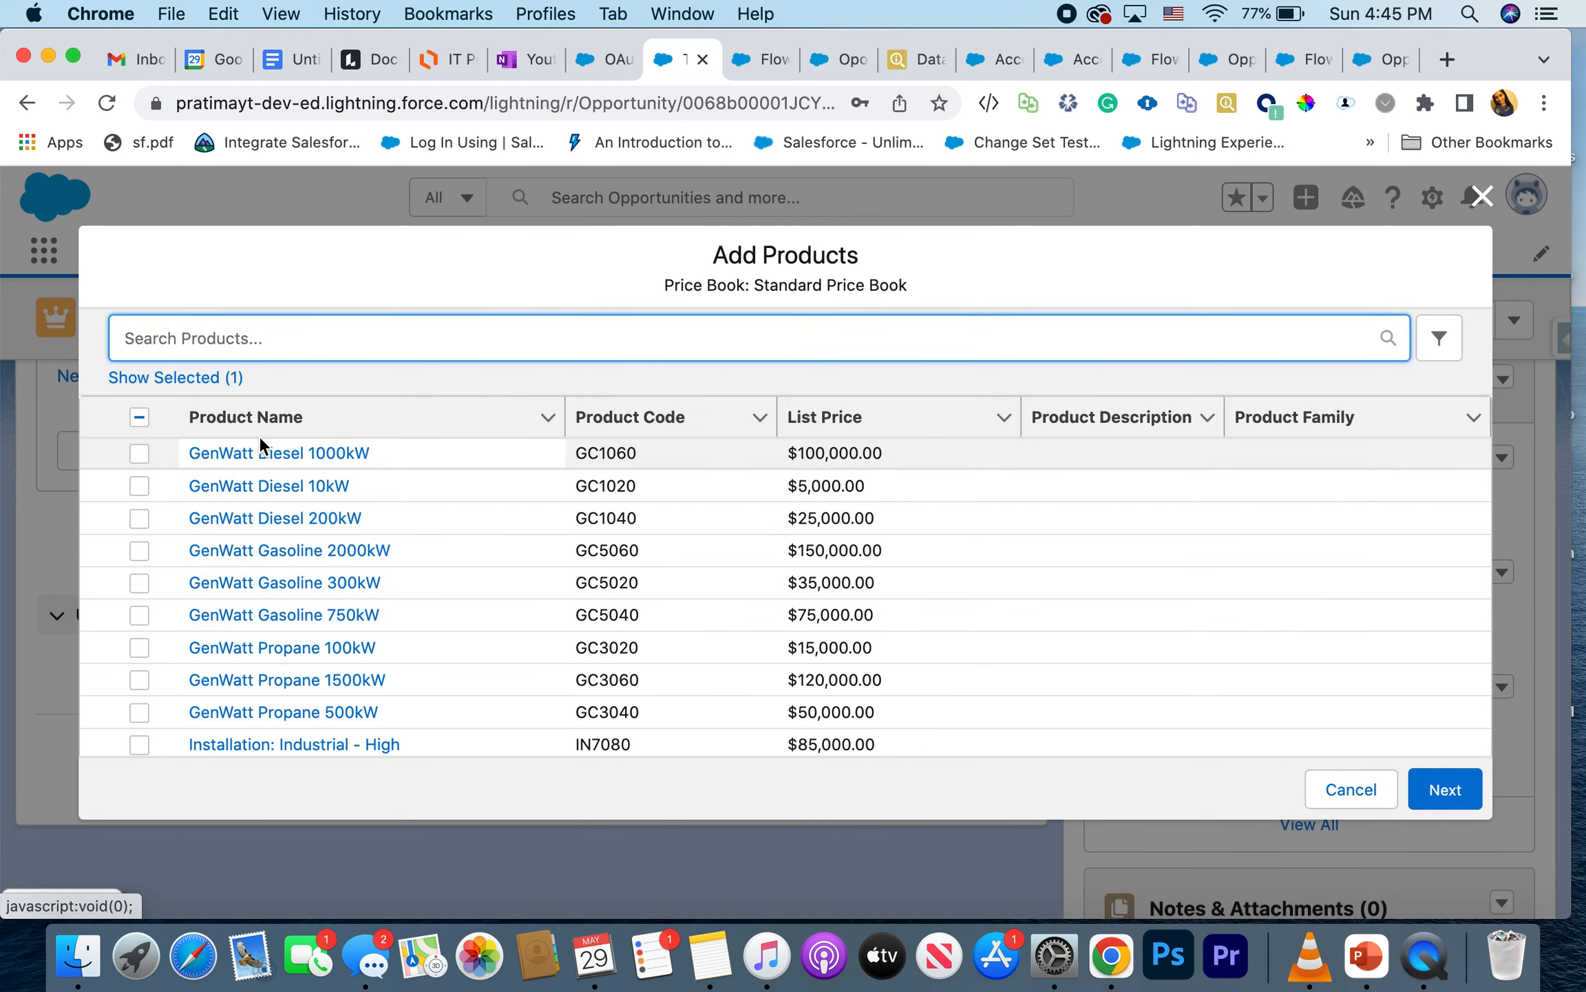
scroll(435, 619, "down", 5)
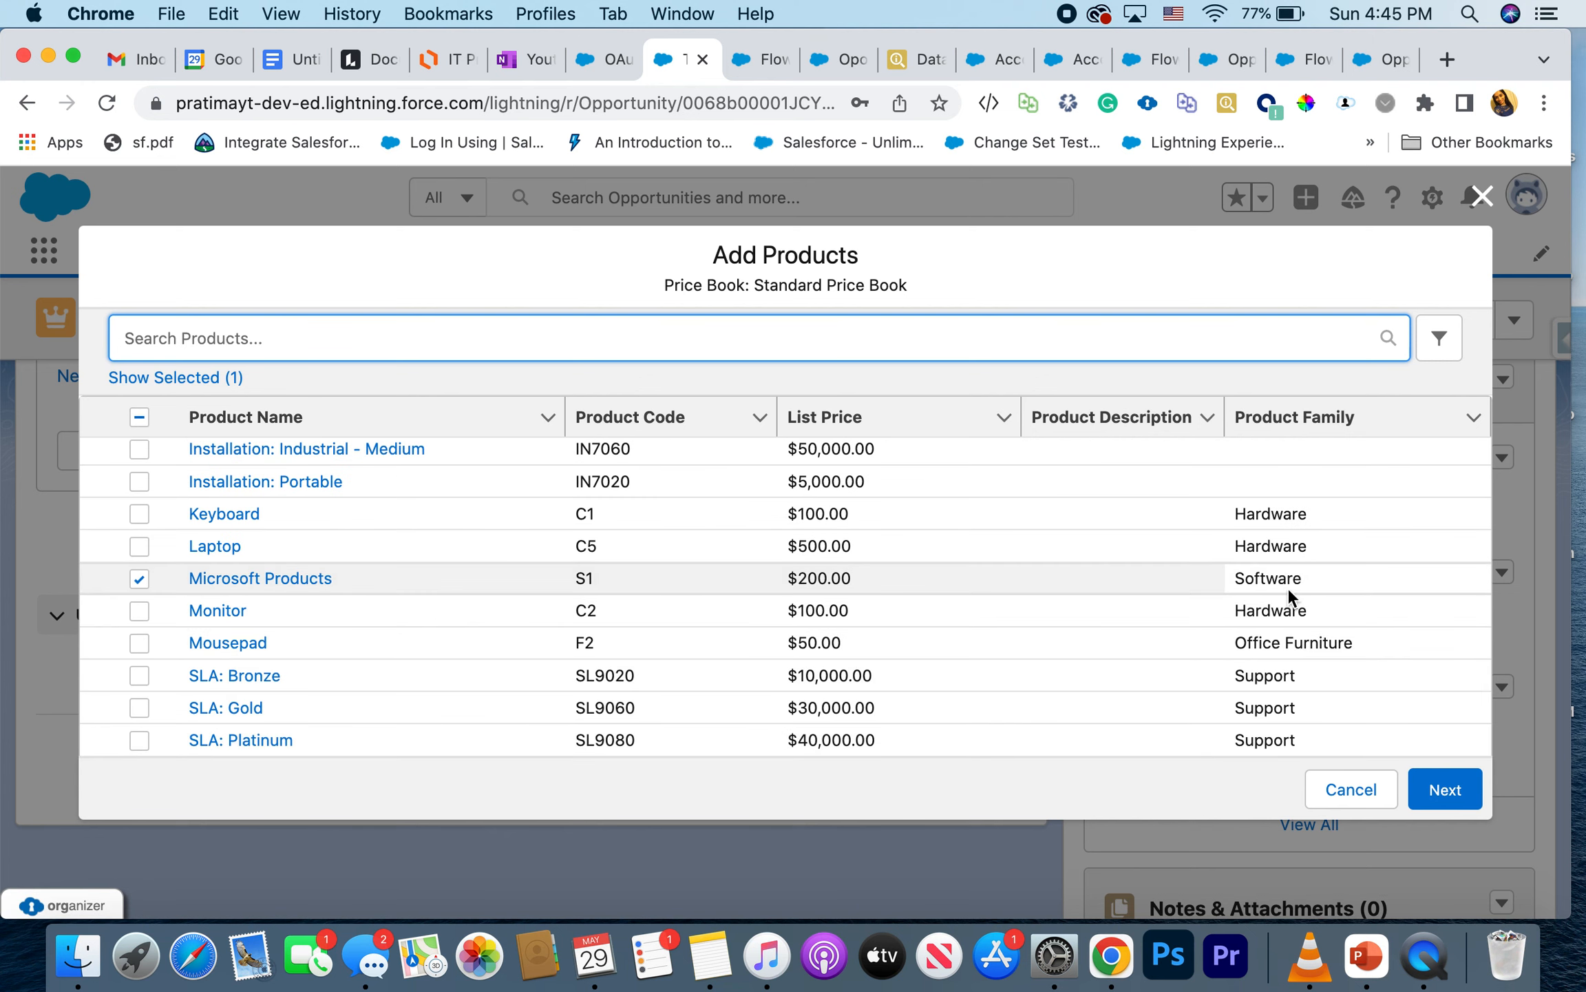
Step: Enter a quantity for the Microsoft Products line and save it to the opportunity
left_click(1437, 793)
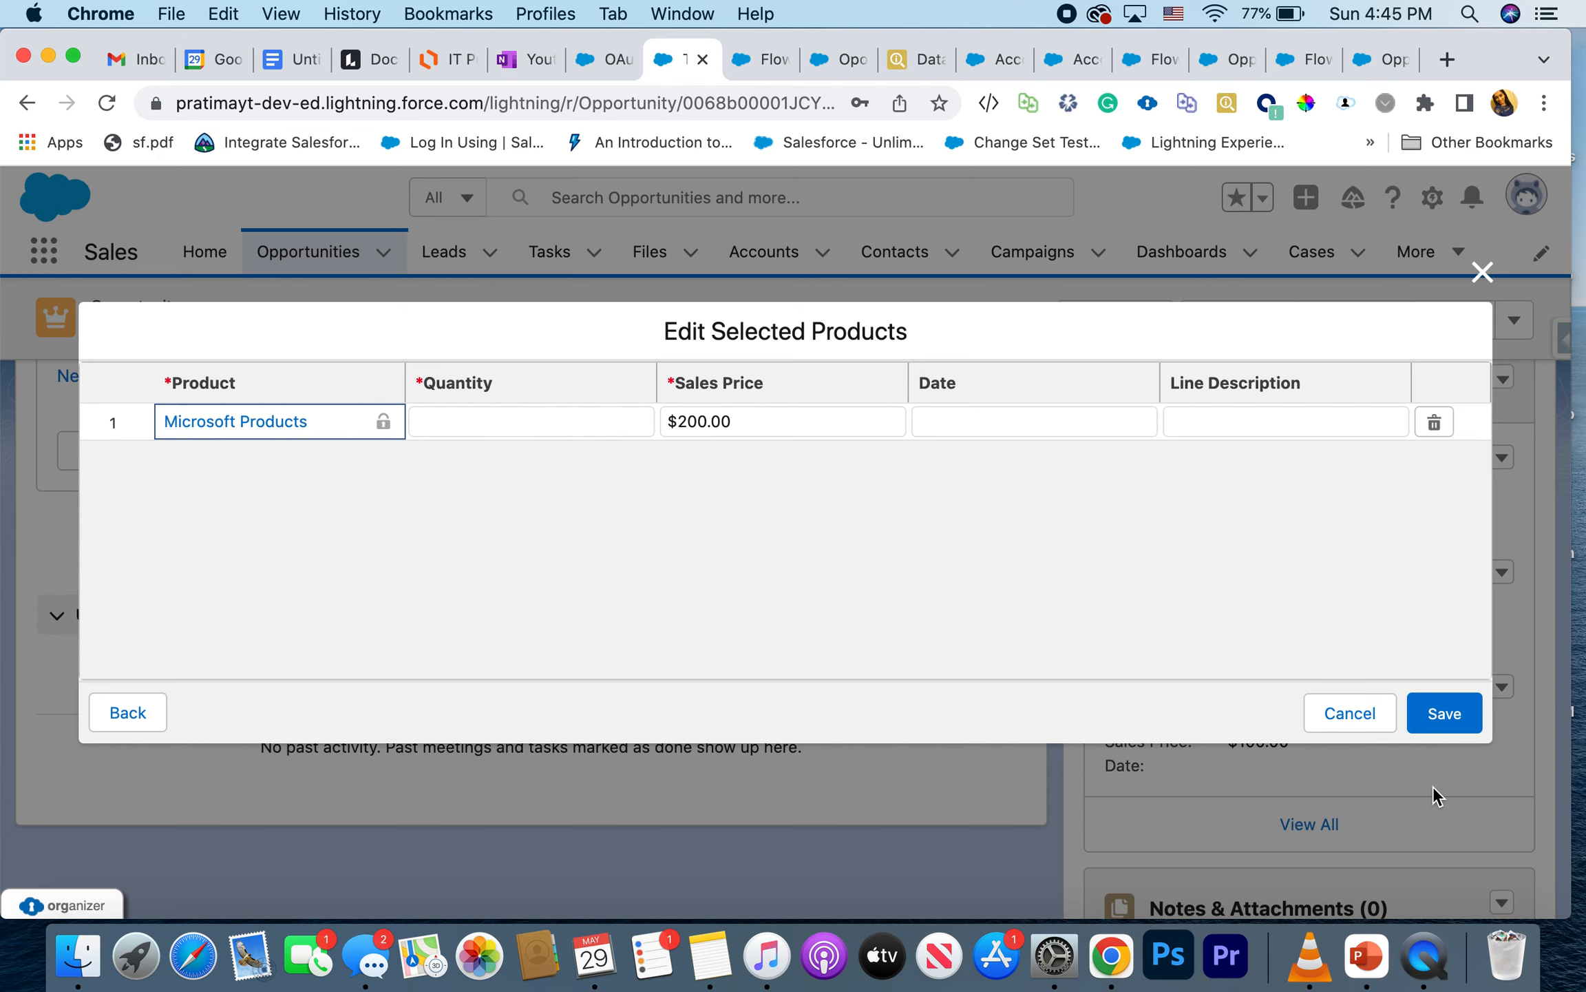
left_click(524, 422)
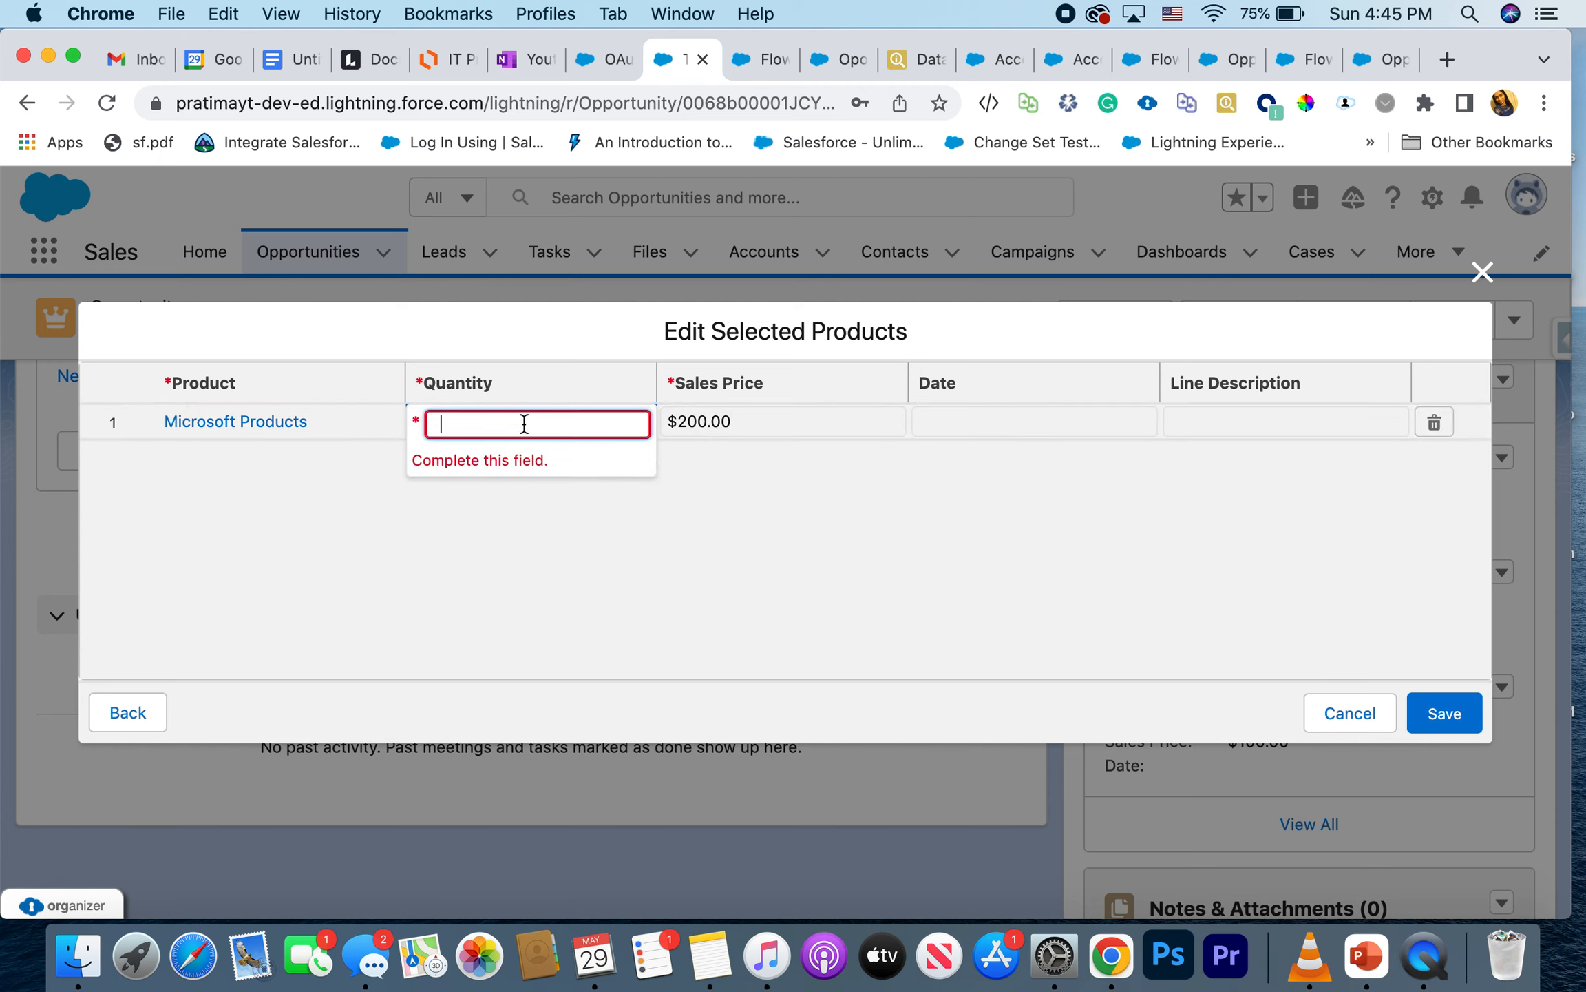
left_click(747, 507)
left_click(1439, 710)
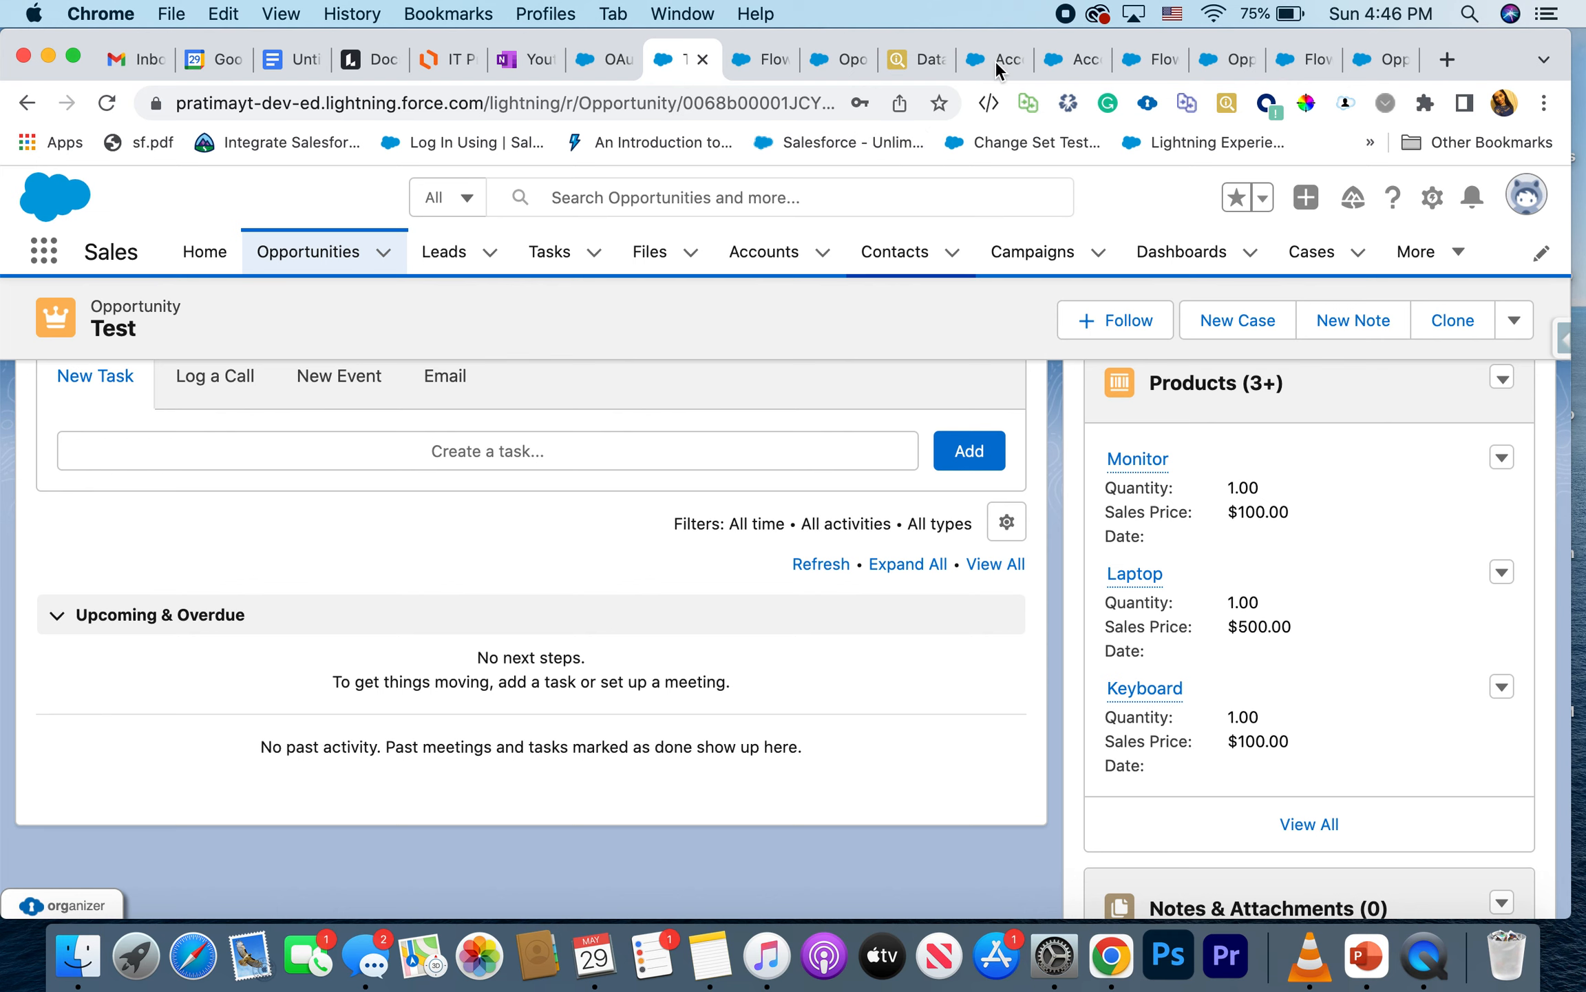
Step: Close the Test opportunity with the stage Closed Won and save the change
scroll(891, 357, "up", 5)
left_click(1171, 522)
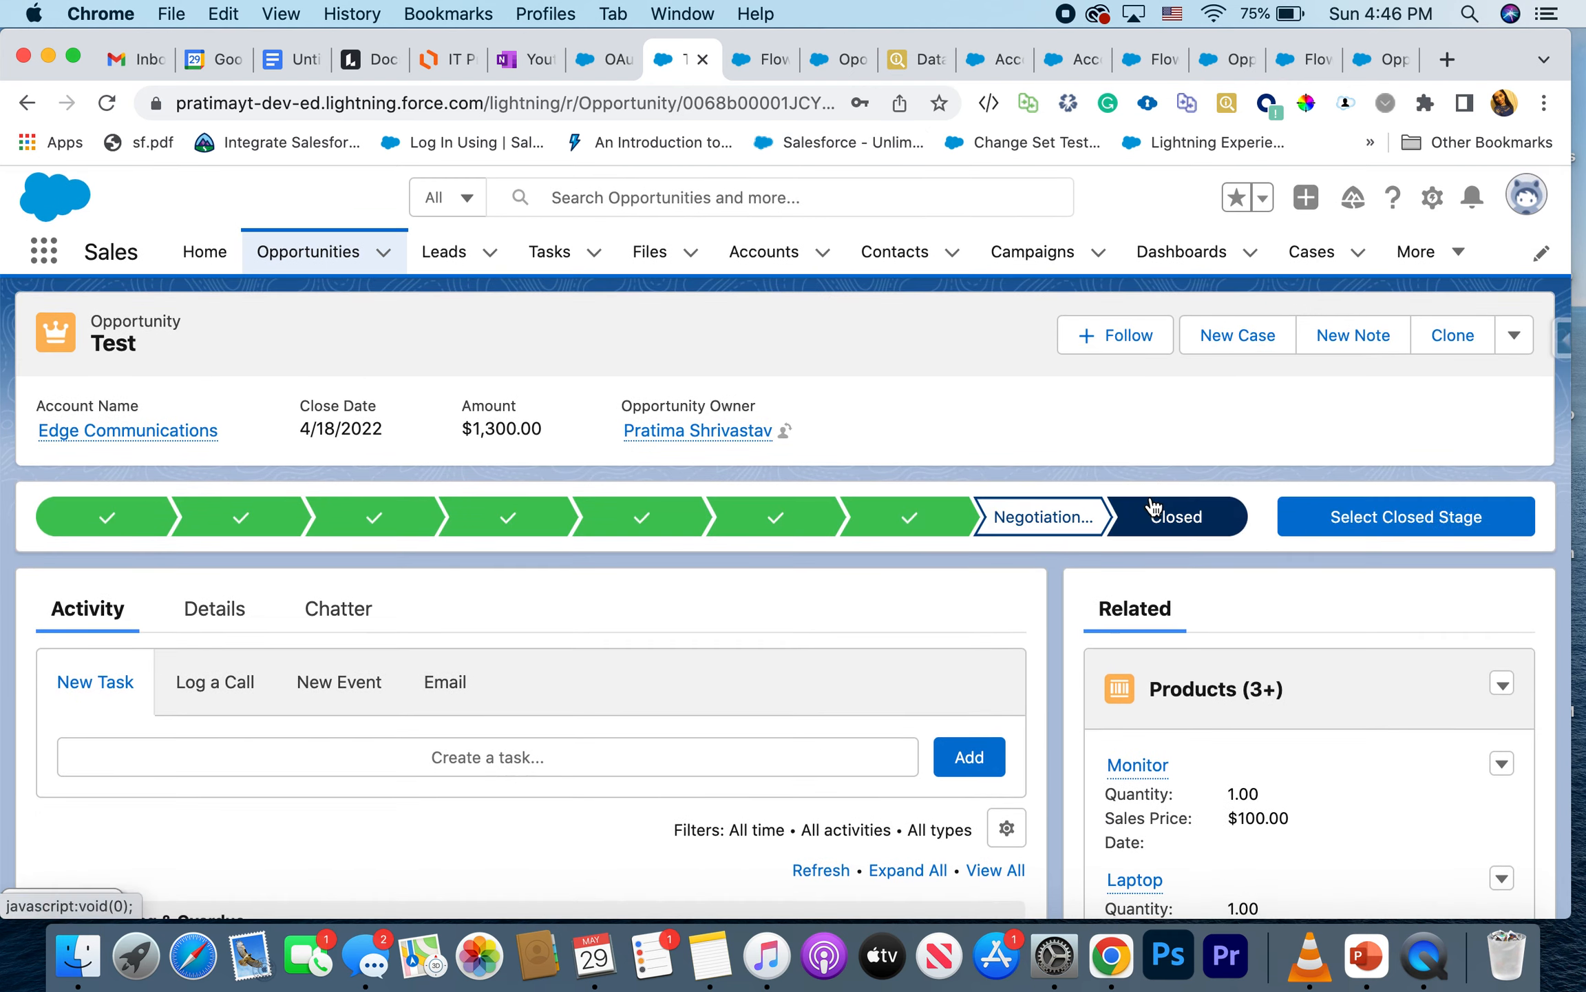
left_click(1402, 536)
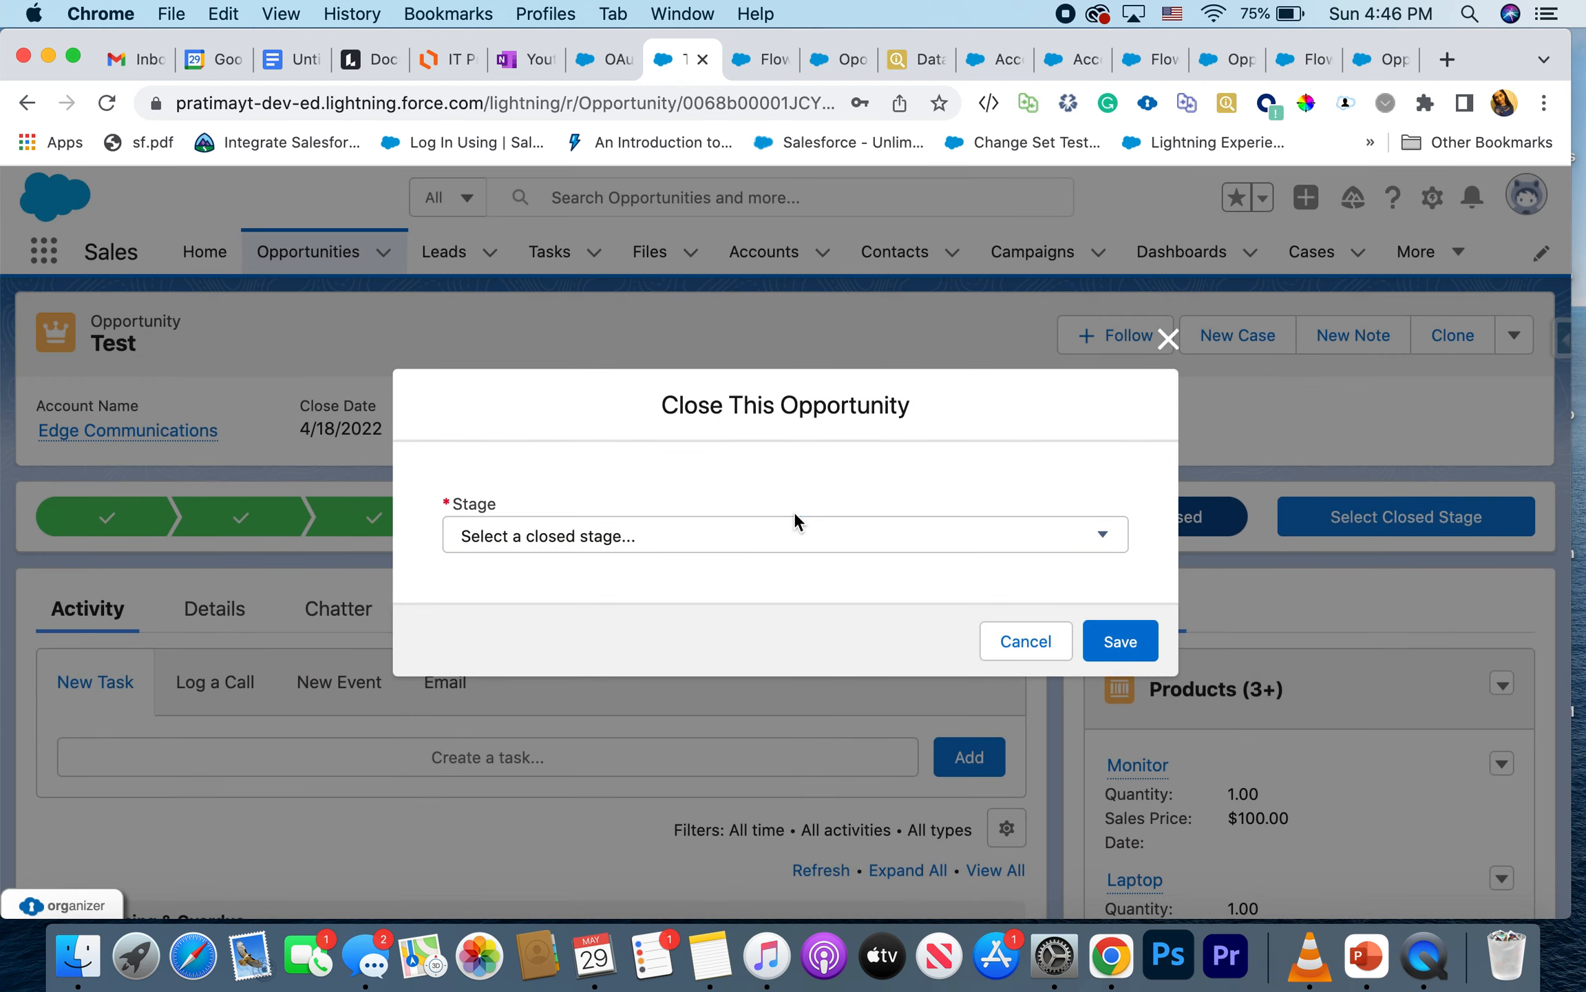
left_click(764, 536)
left_click(723, 556)
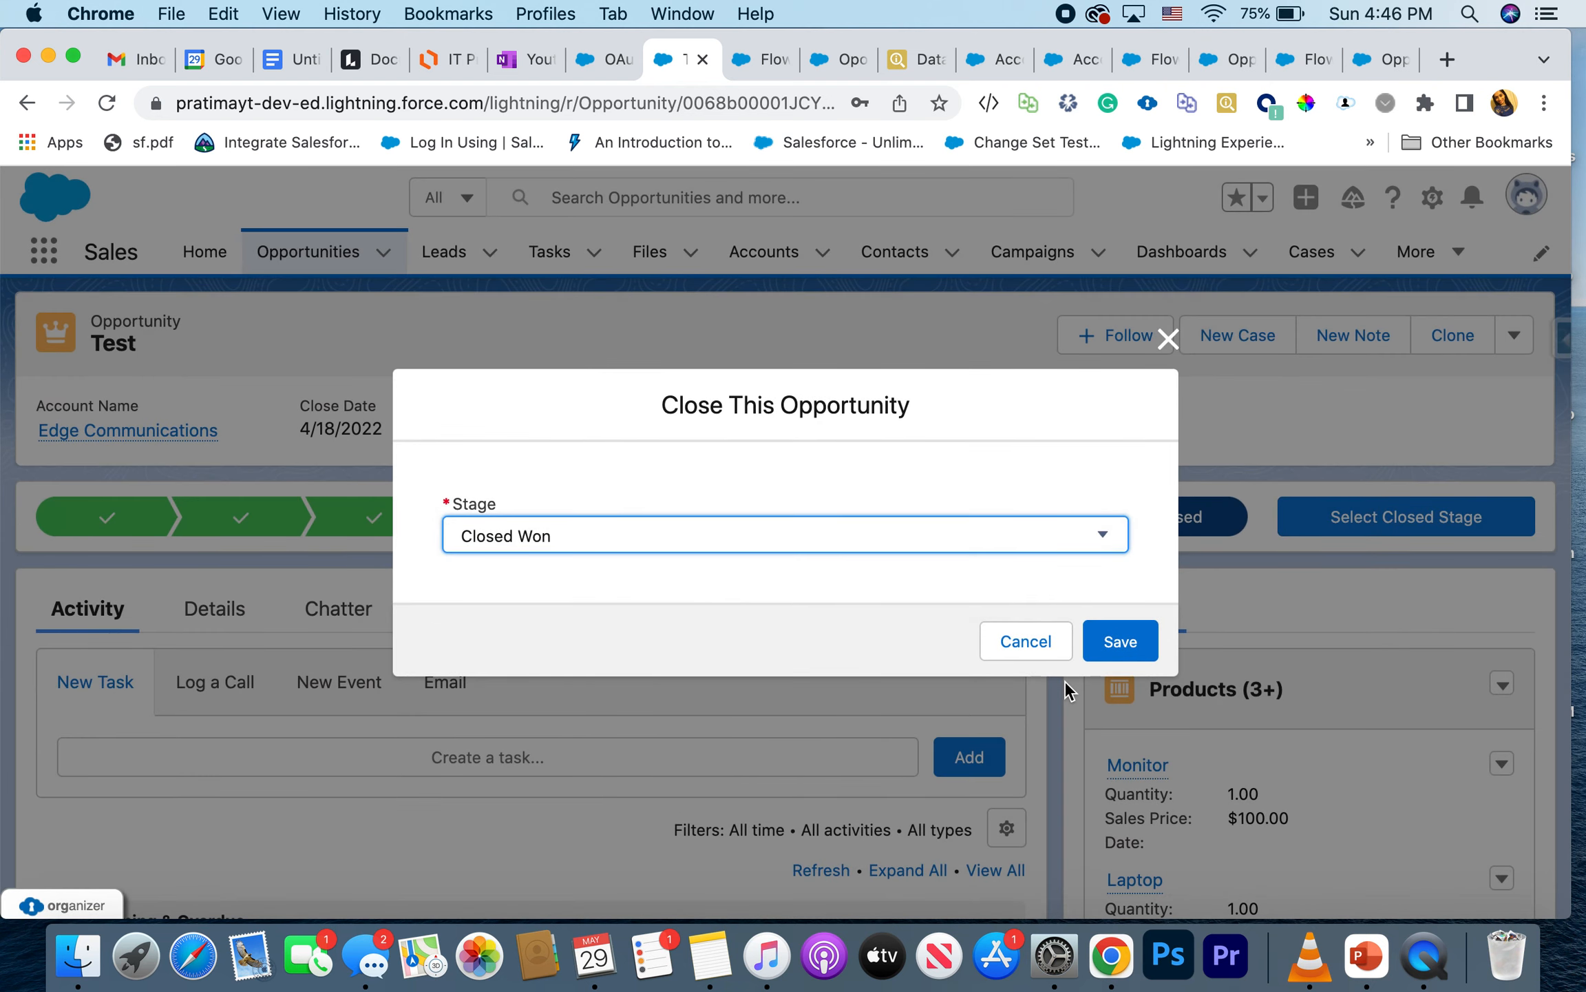
left_click(1108, 657)
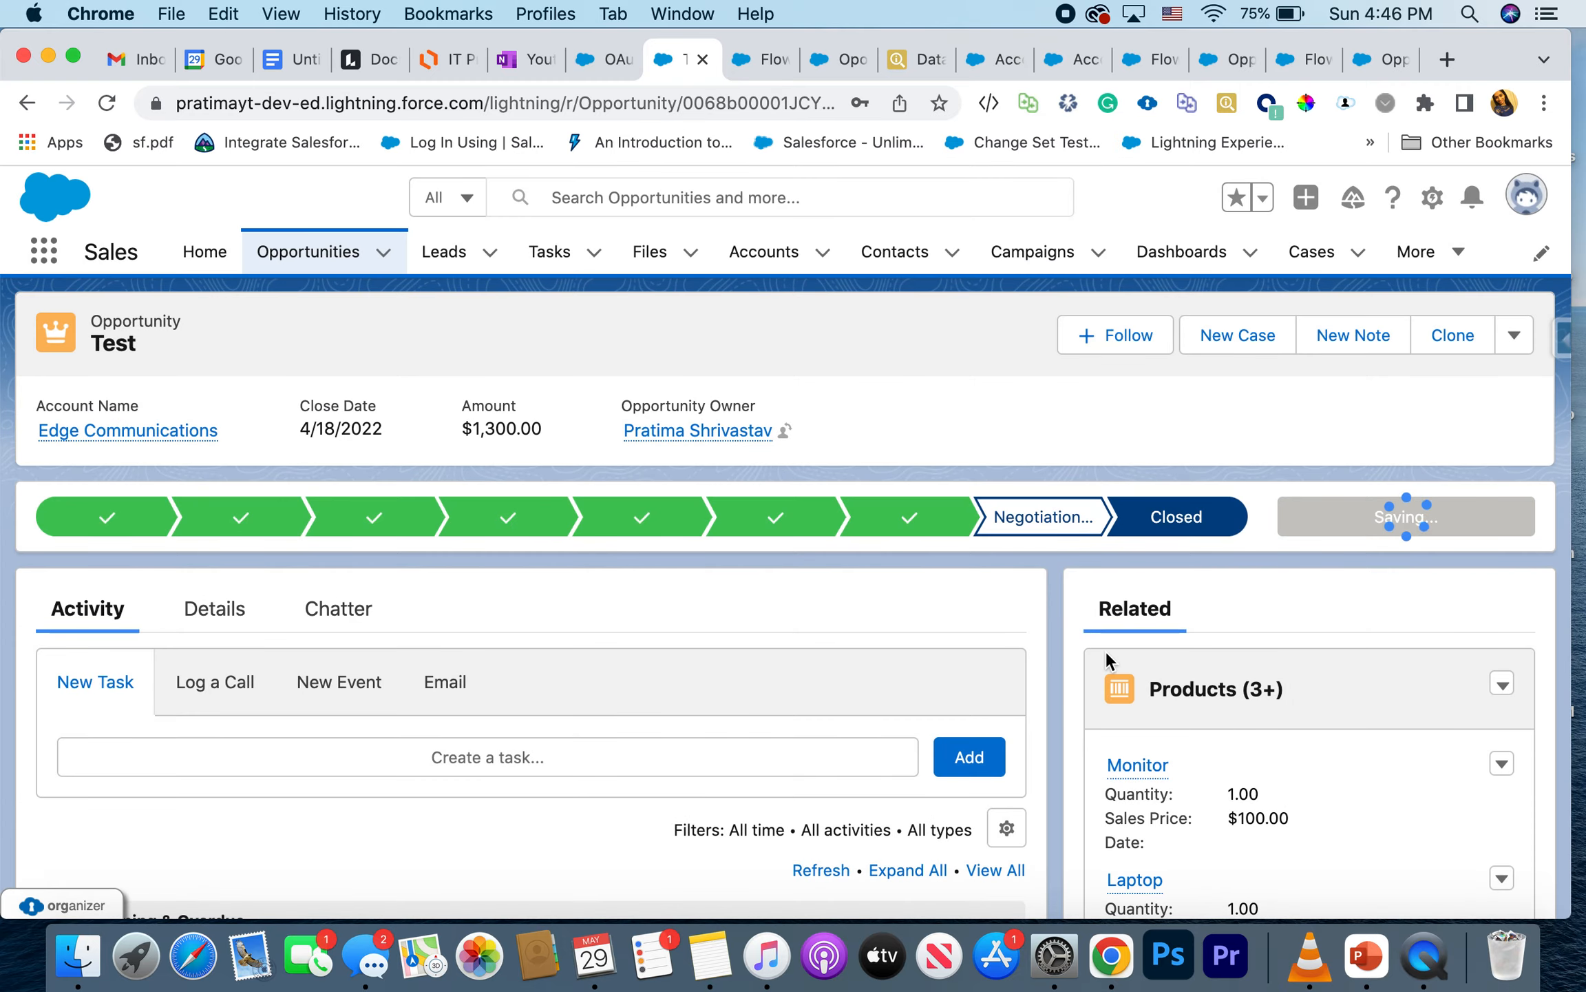
Step: Open the full list of cases related to the Test opportunity and examine its entries
scroll(1106, 655, "down", 10)
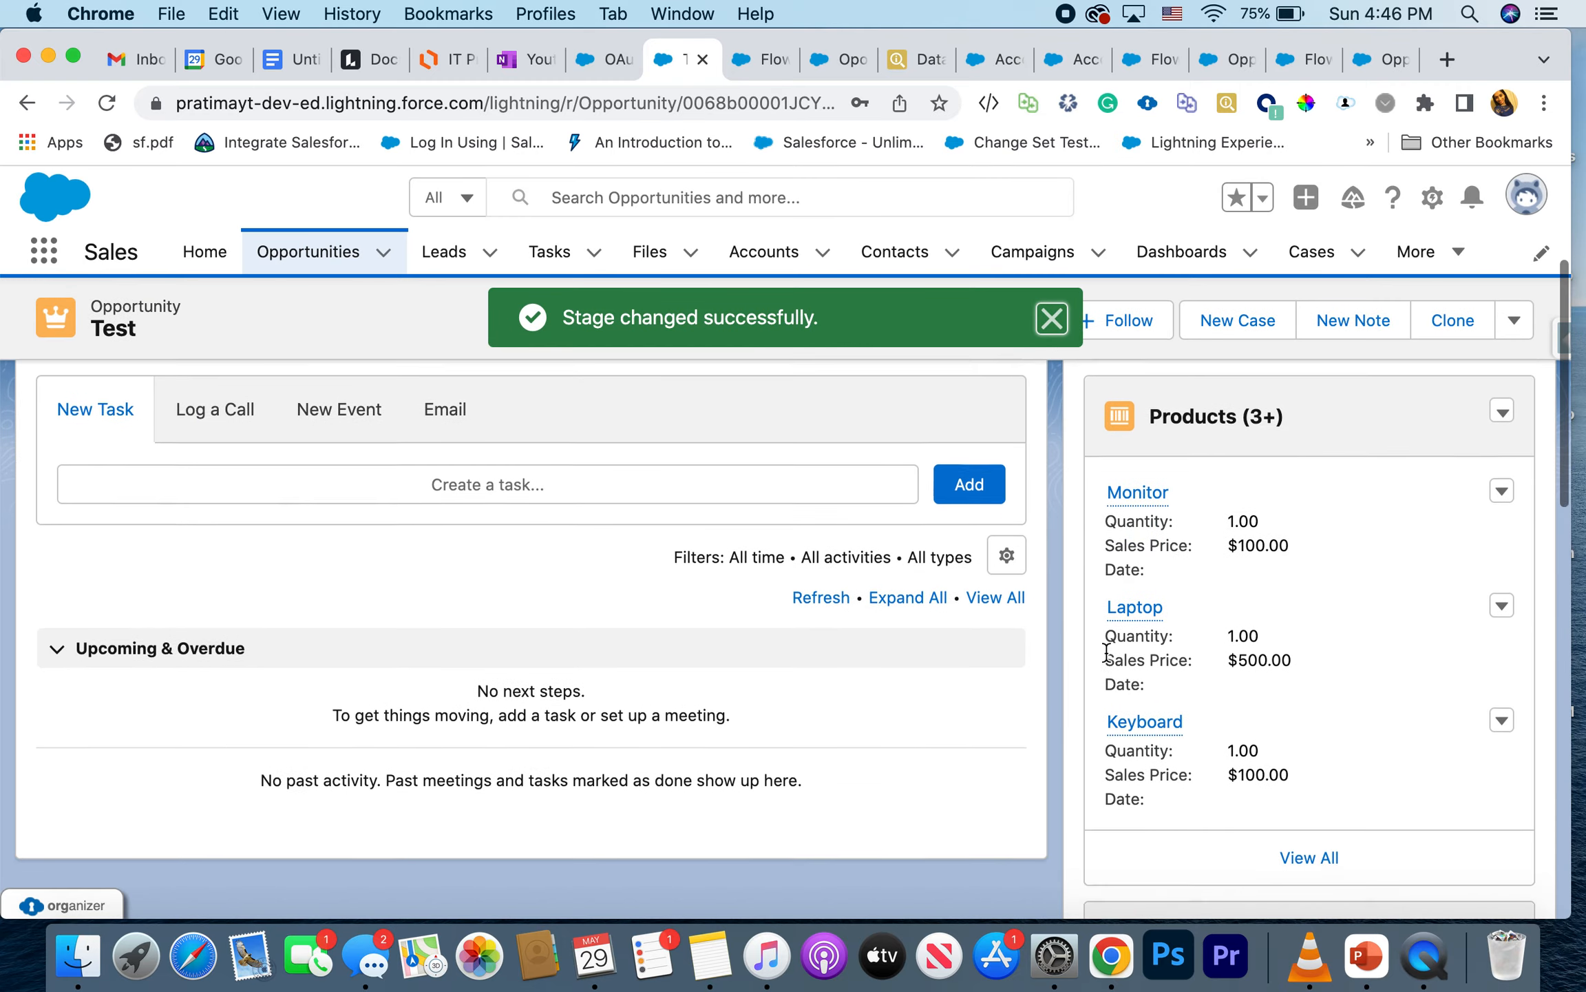
scroll(1105, 654, "down", 10)
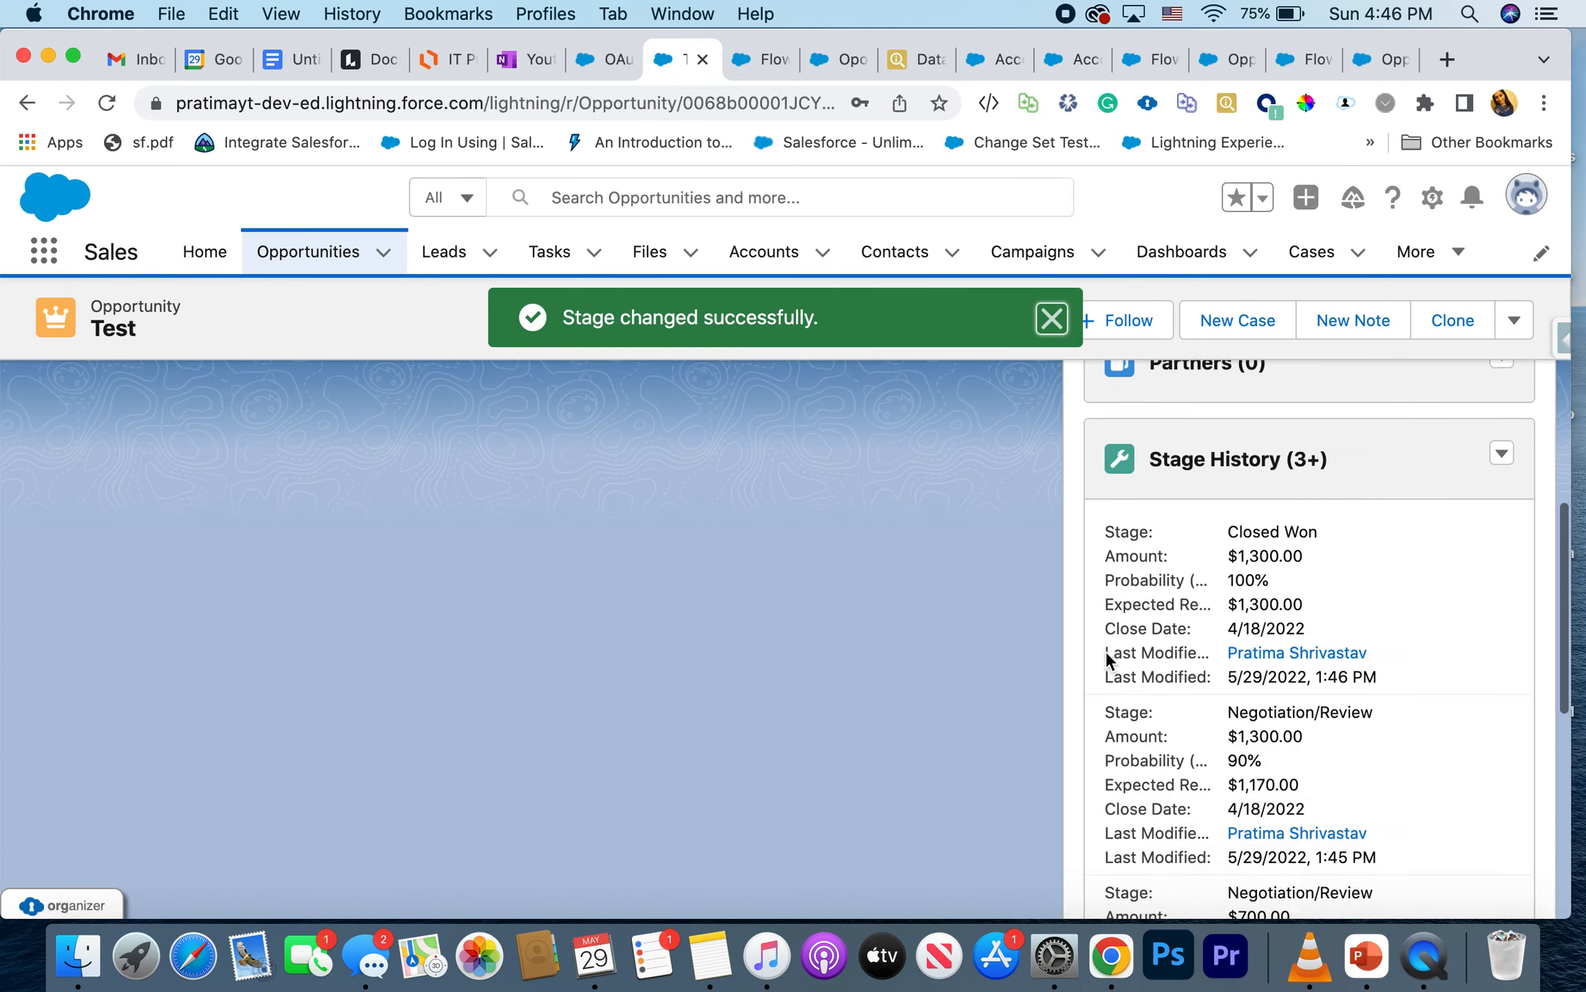
scroll(1105, 651, "down", 5)
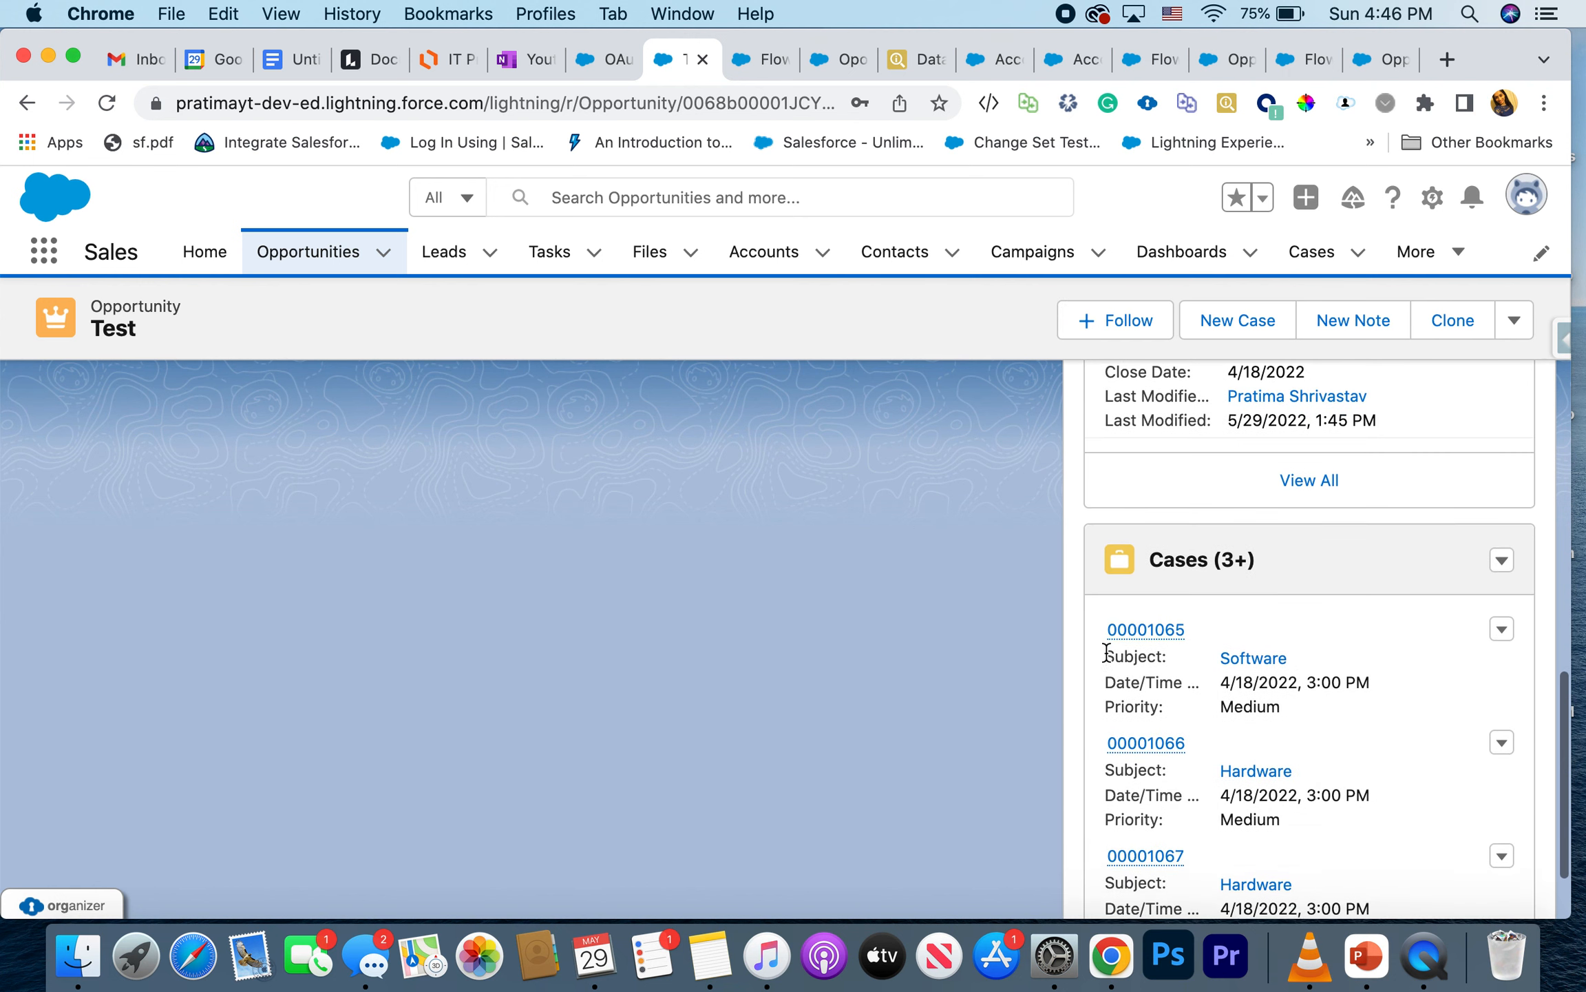
scroll(1106, 650, "down", 3)
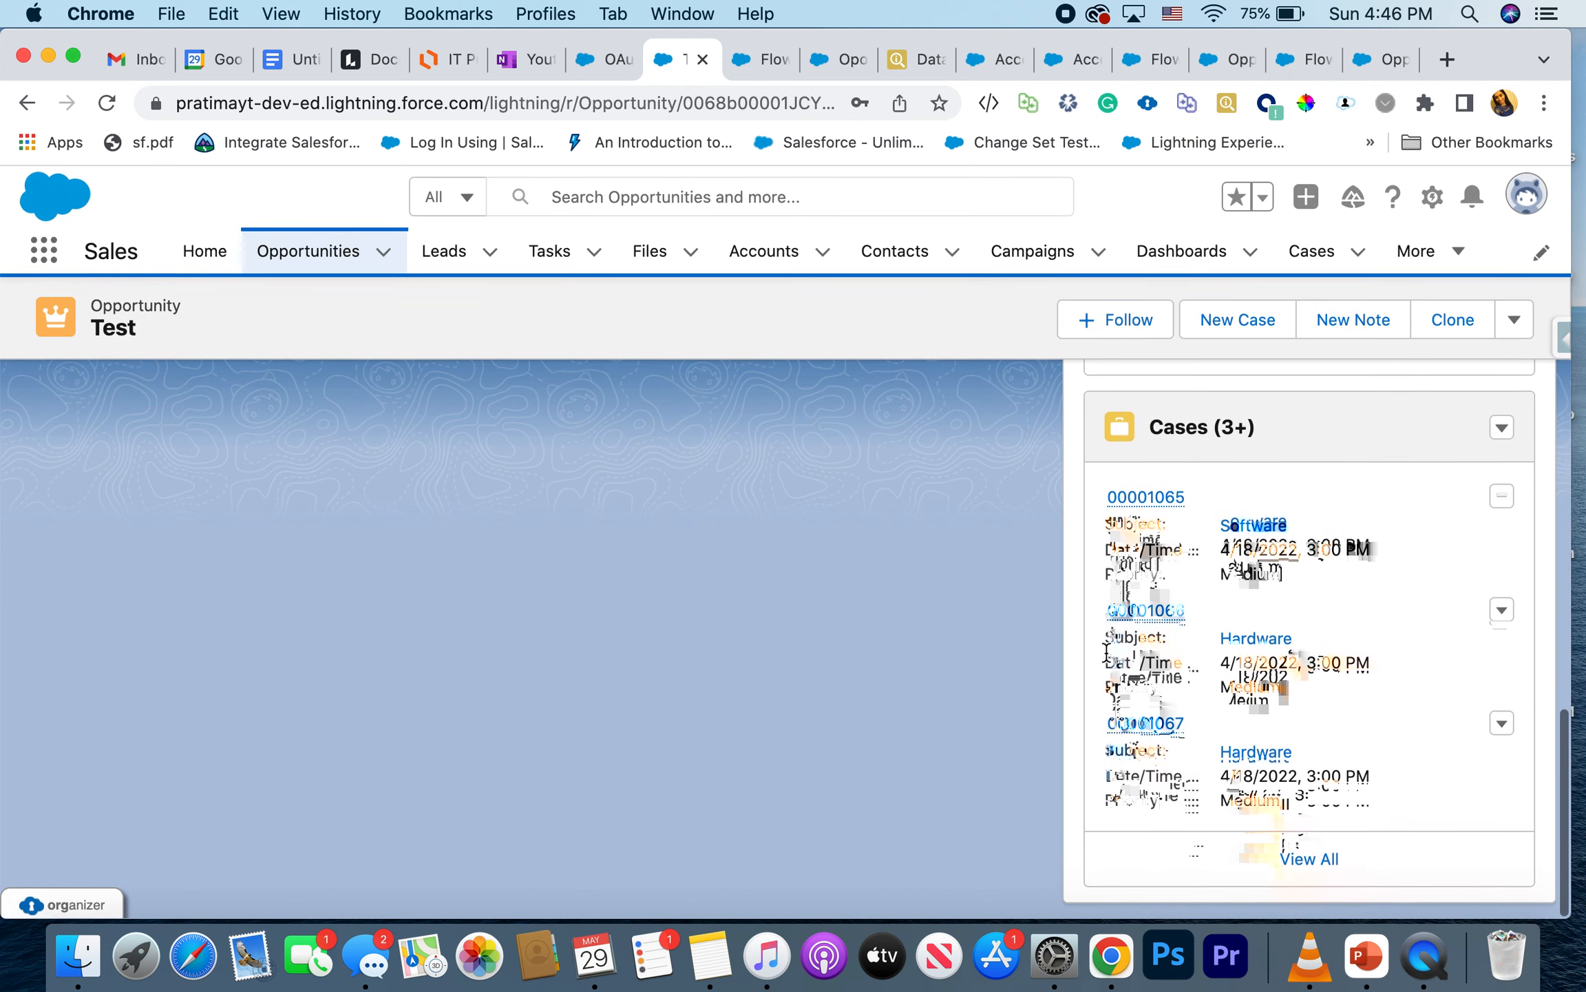
left_click(1286, 854)
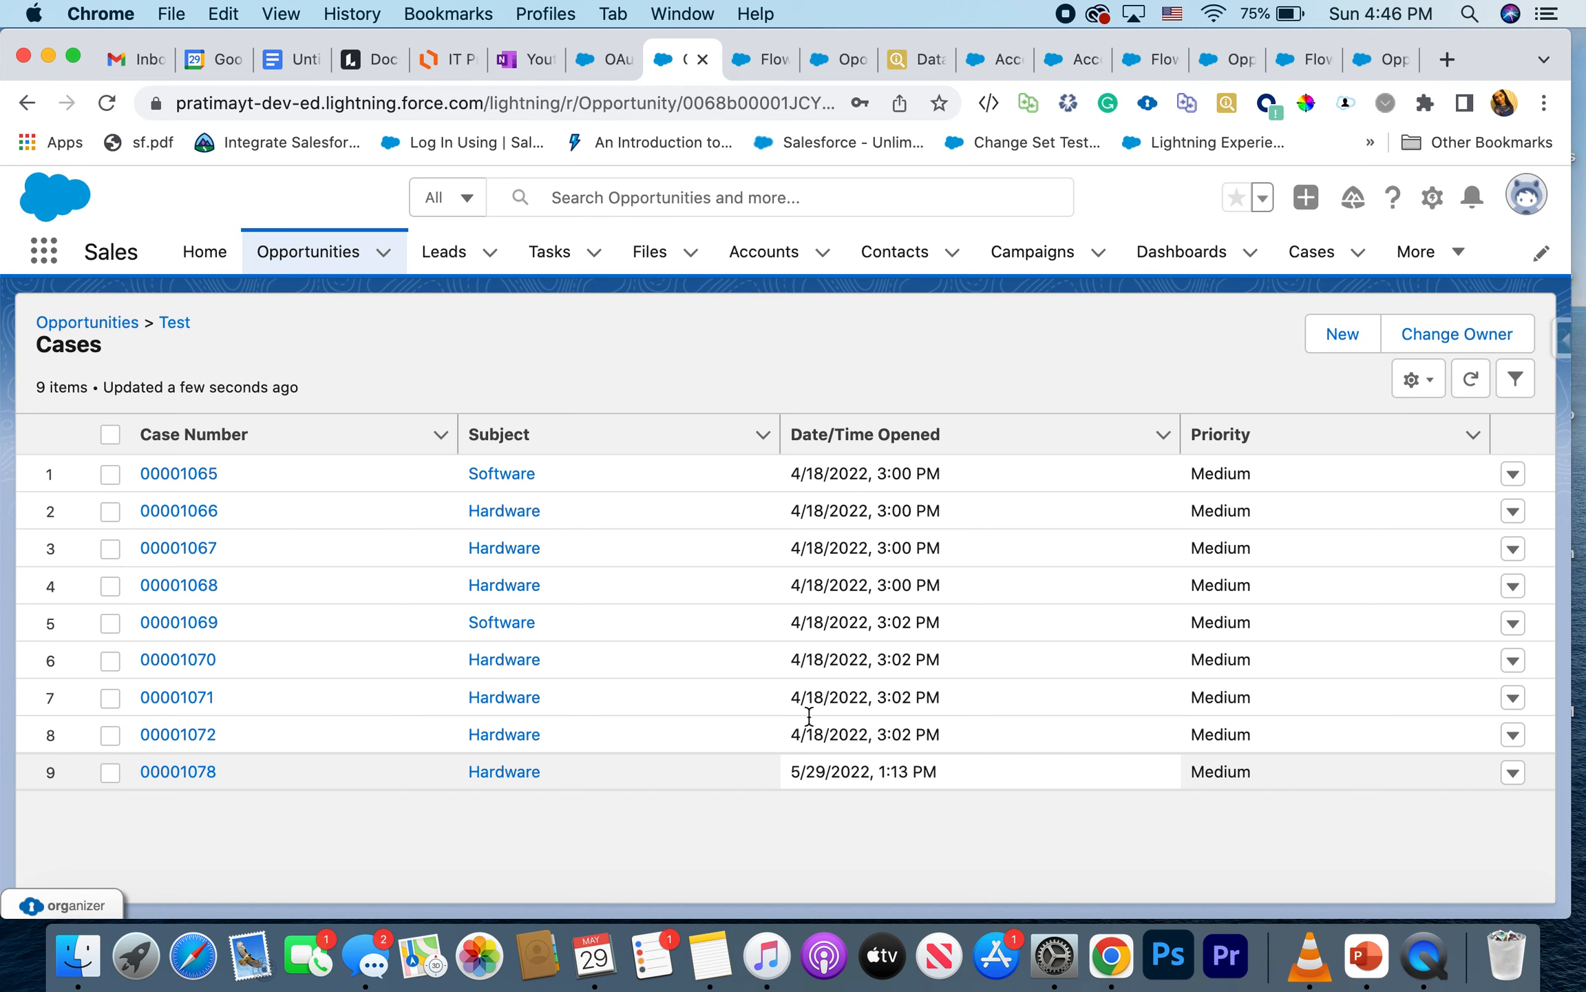
Step: Return the flow from its debug run to editing, and open the recently viewed cases list
left_click(825, 69)
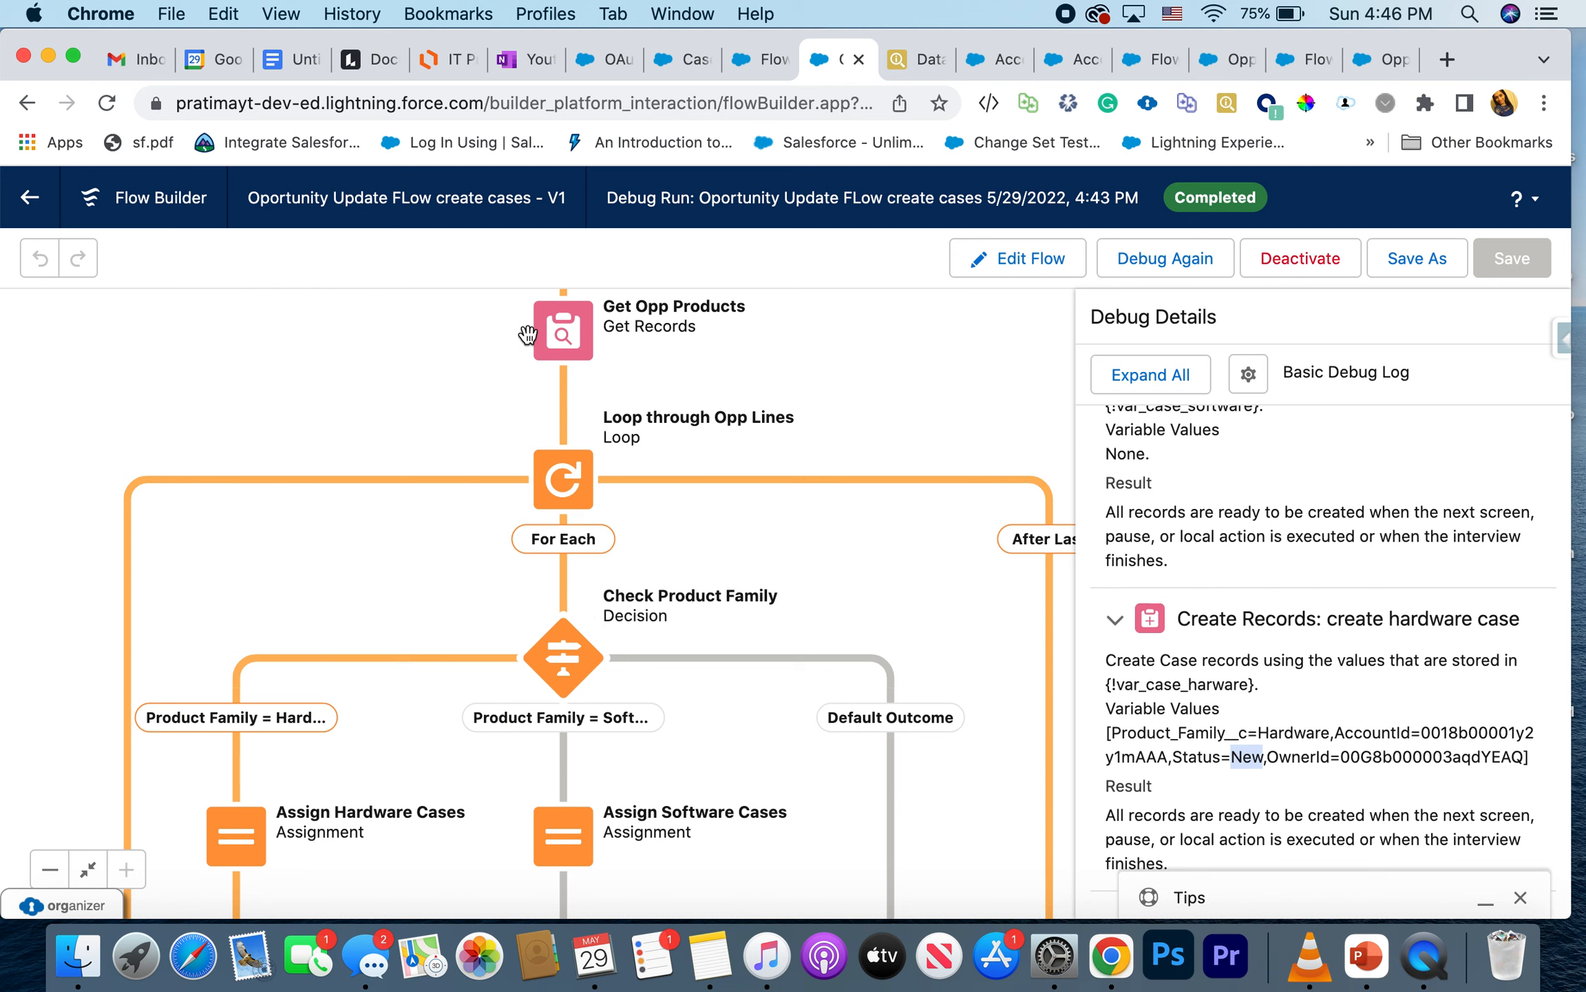
left_click(1005, 257)
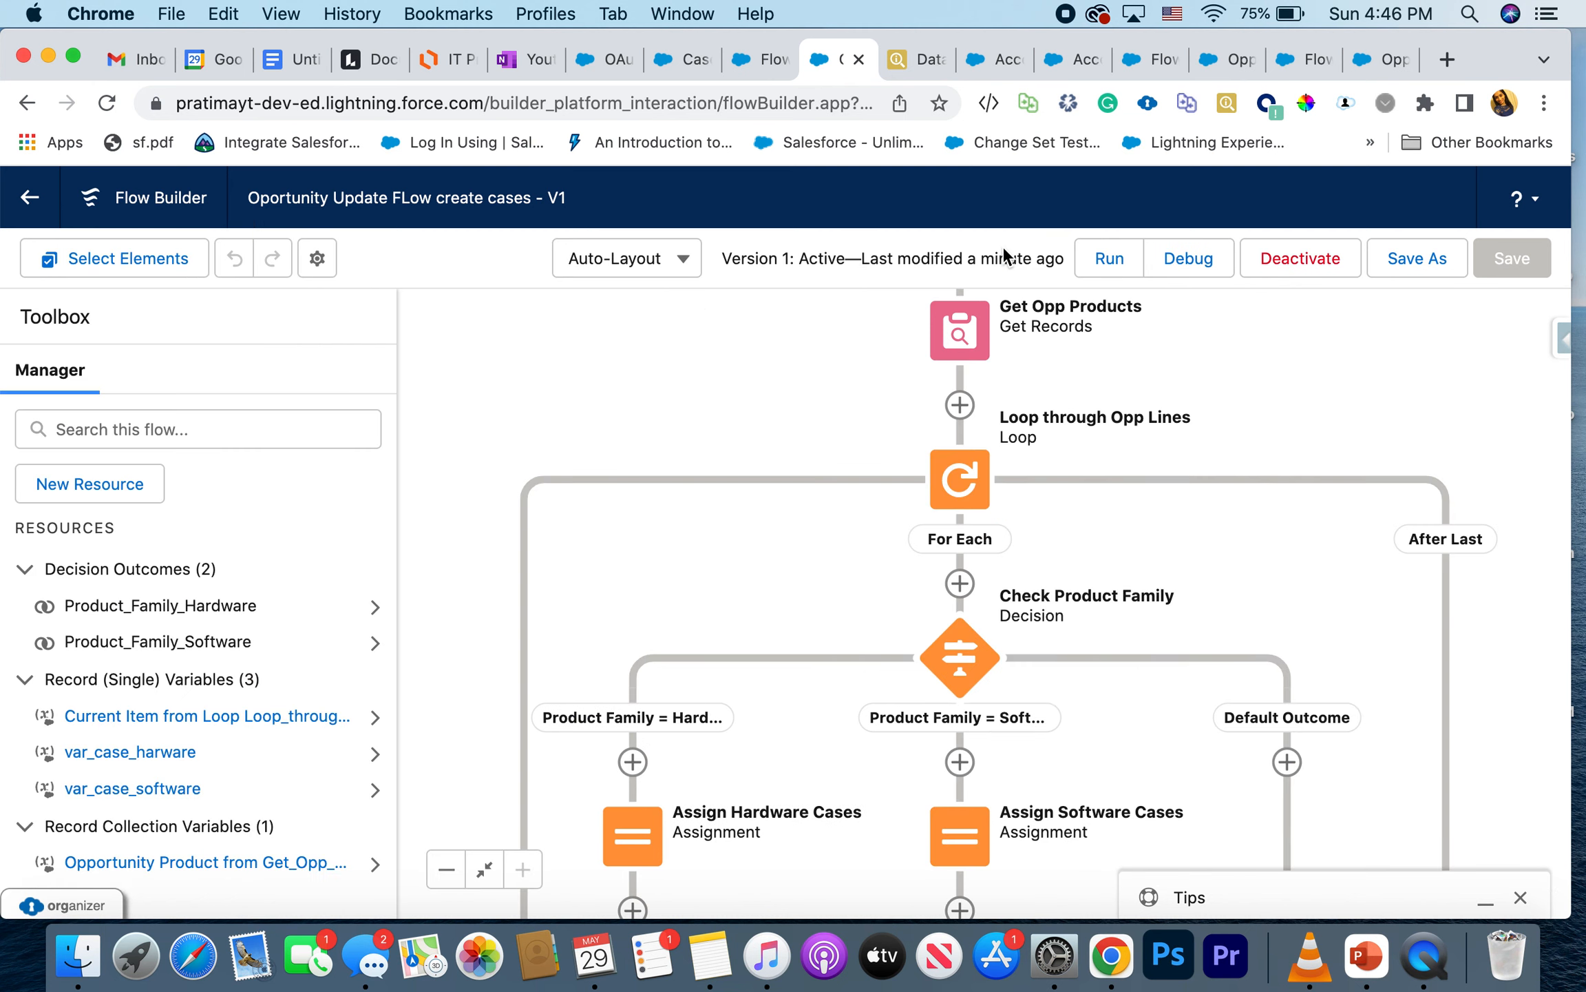
left_click(663, 61)
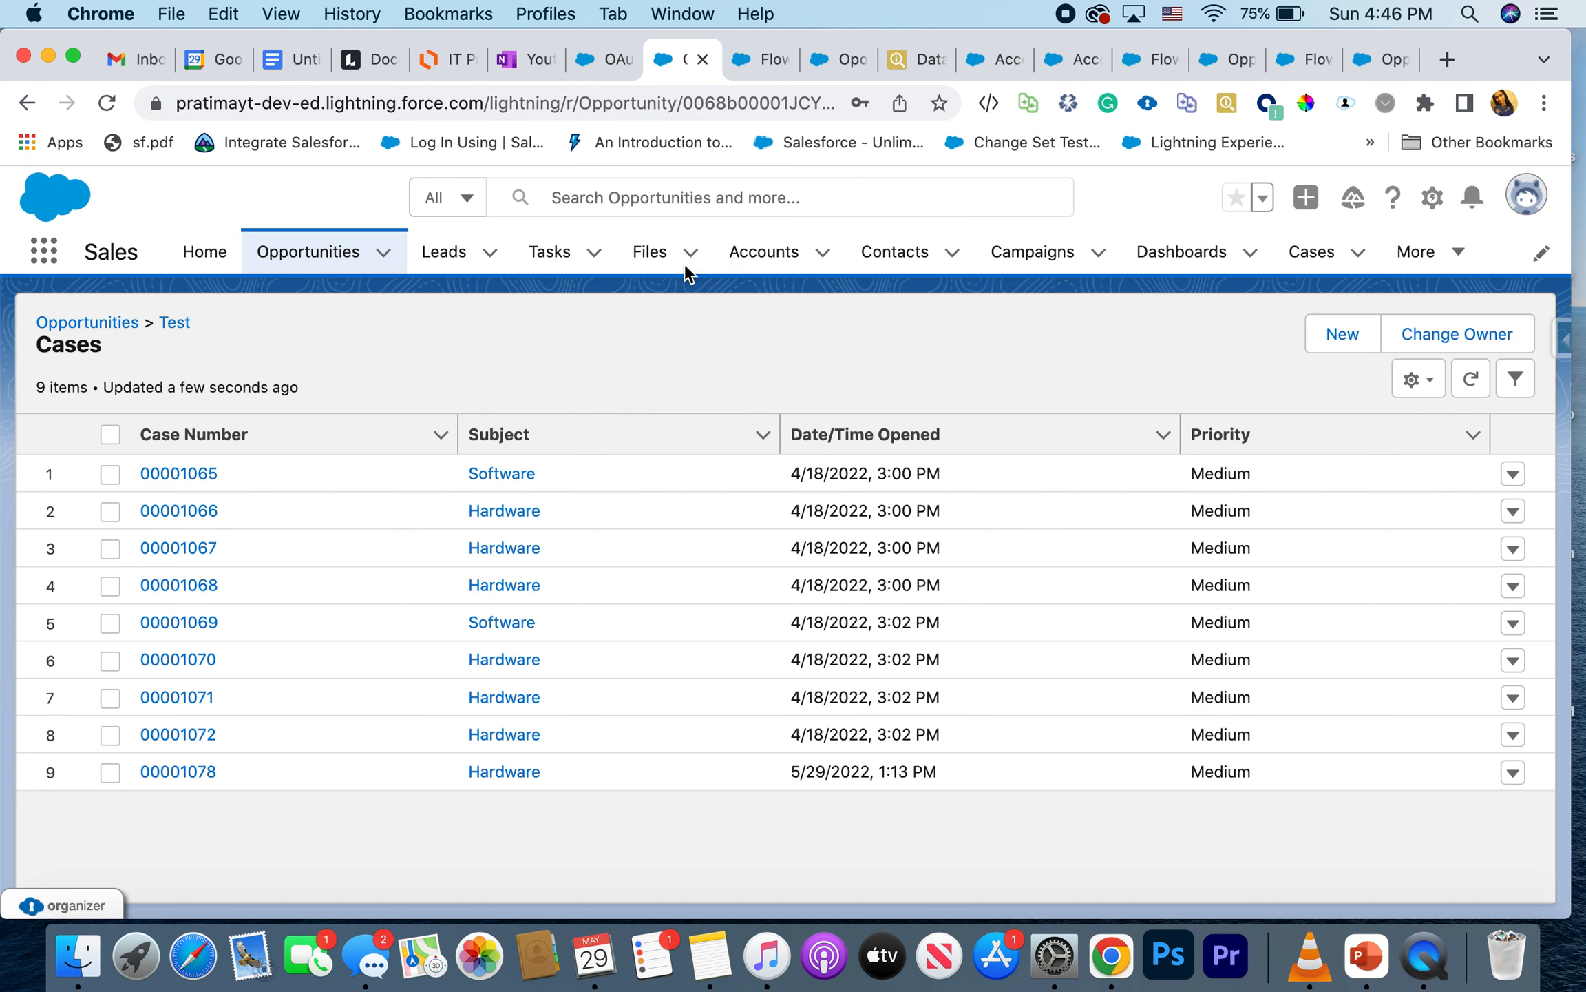
left_click(1340, 259)
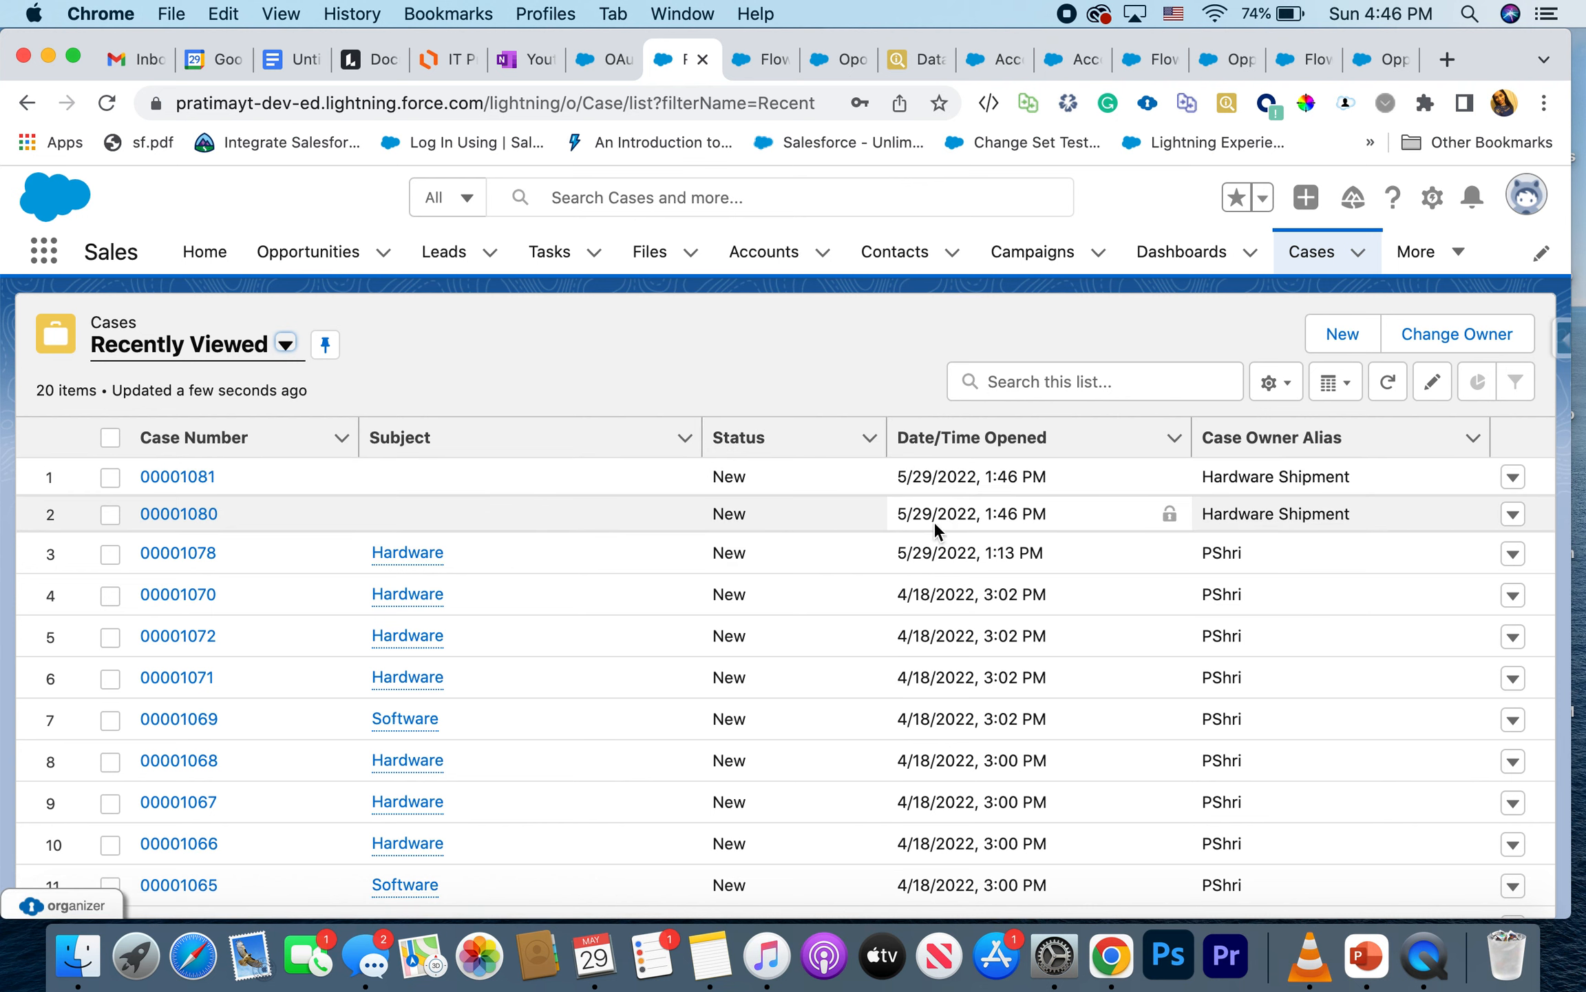
Step: Open the second case in the recently viewed list and examine its Product Family, Opportunity and Case Owner fields
left_click(207, 520)
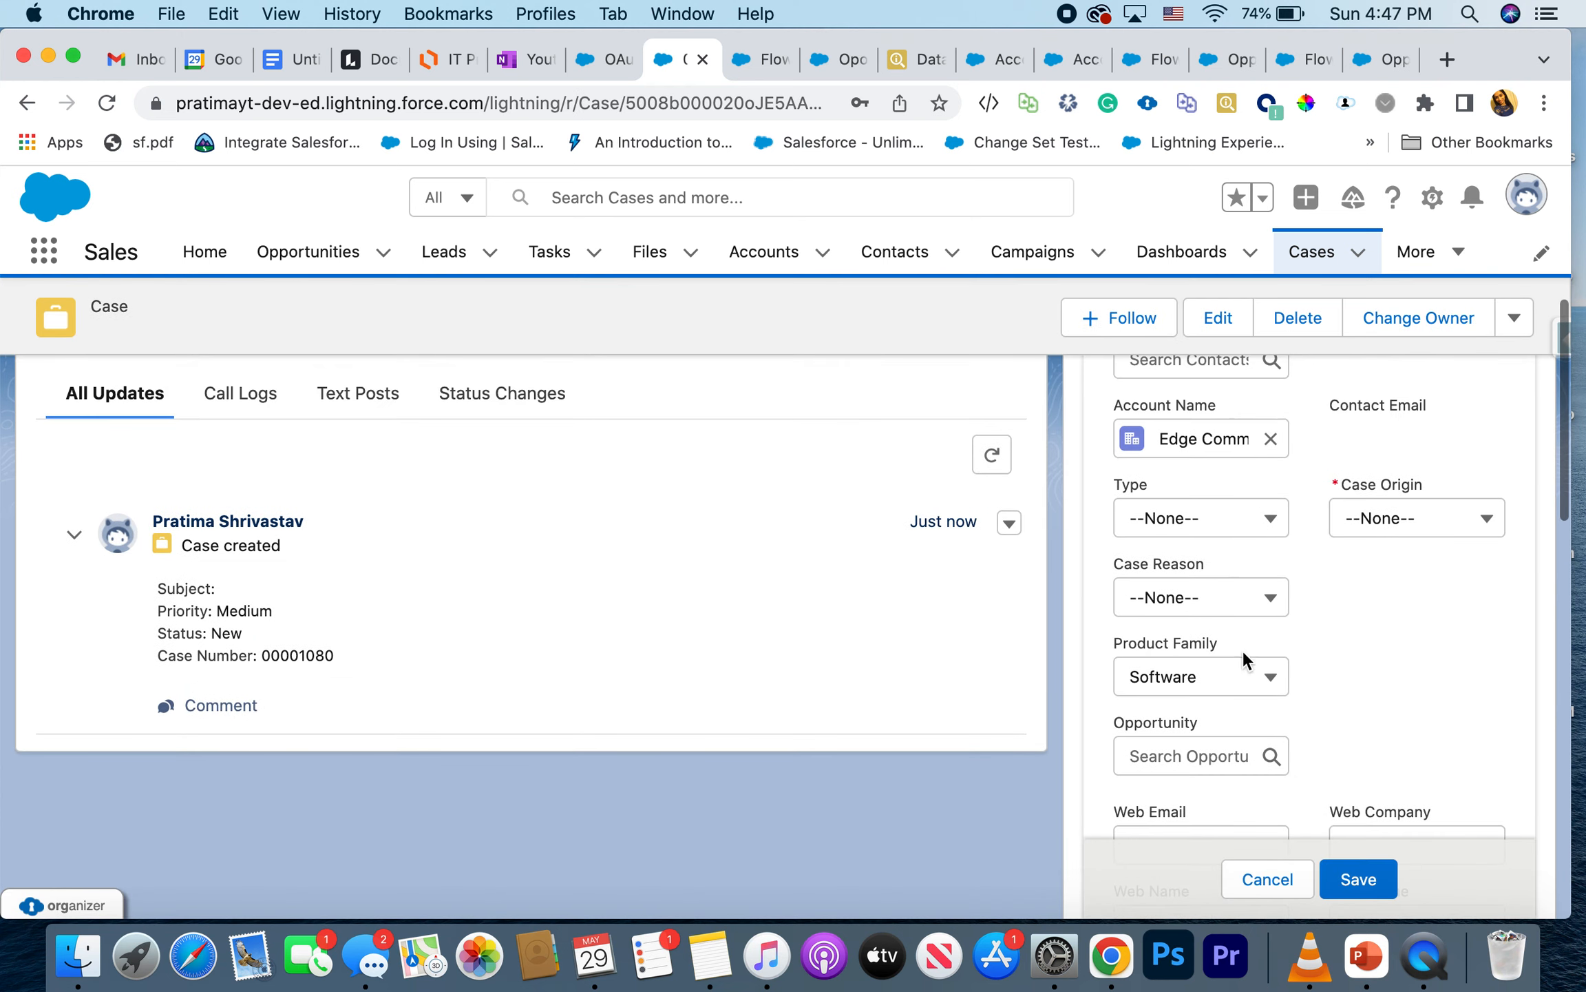
left_click(1246, 697)
left_click(1422, 740)
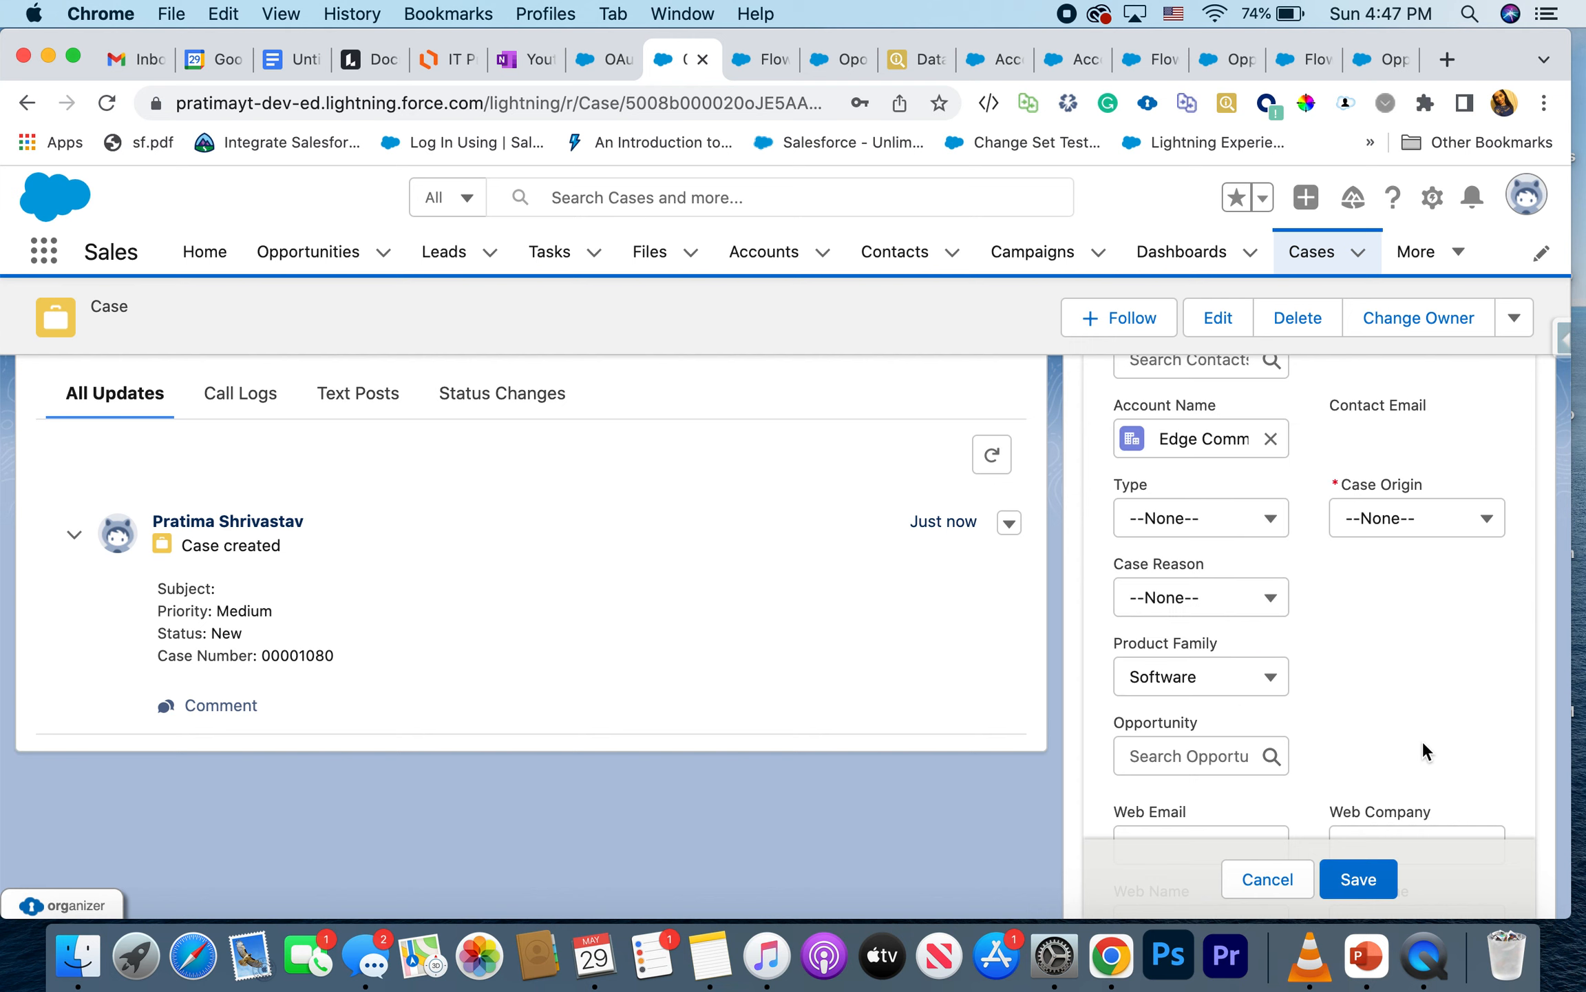
scroll(1422, 740, "up", 5)
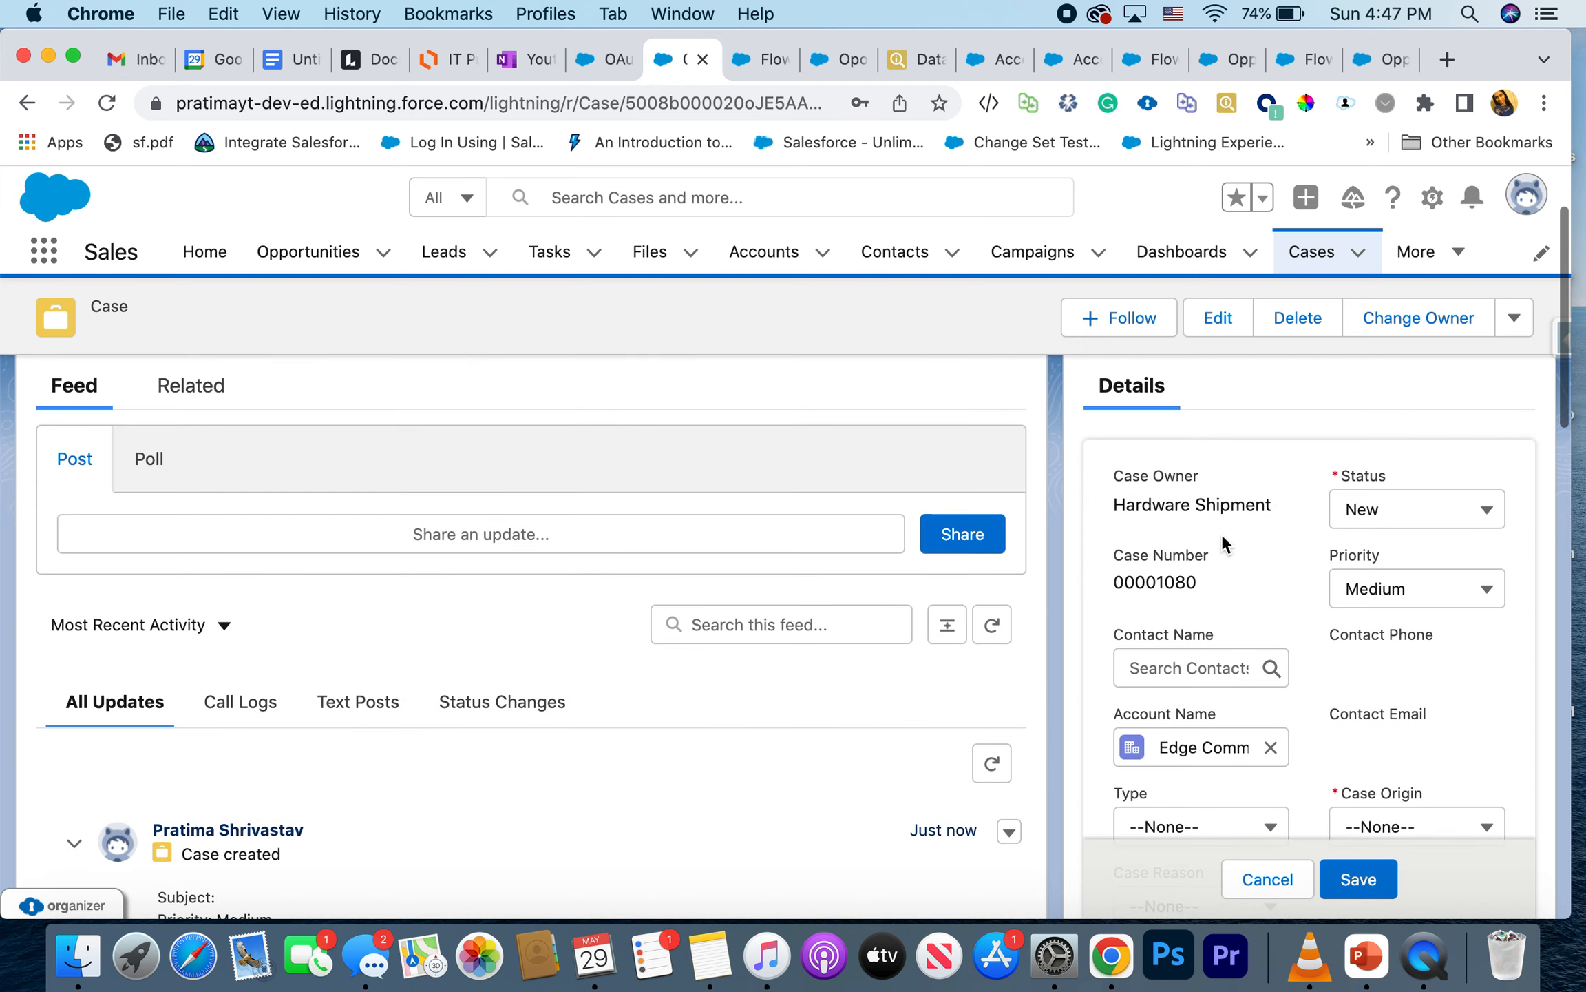
triple_click(1211, 506)
scroll(1205, 521, "down", 7)
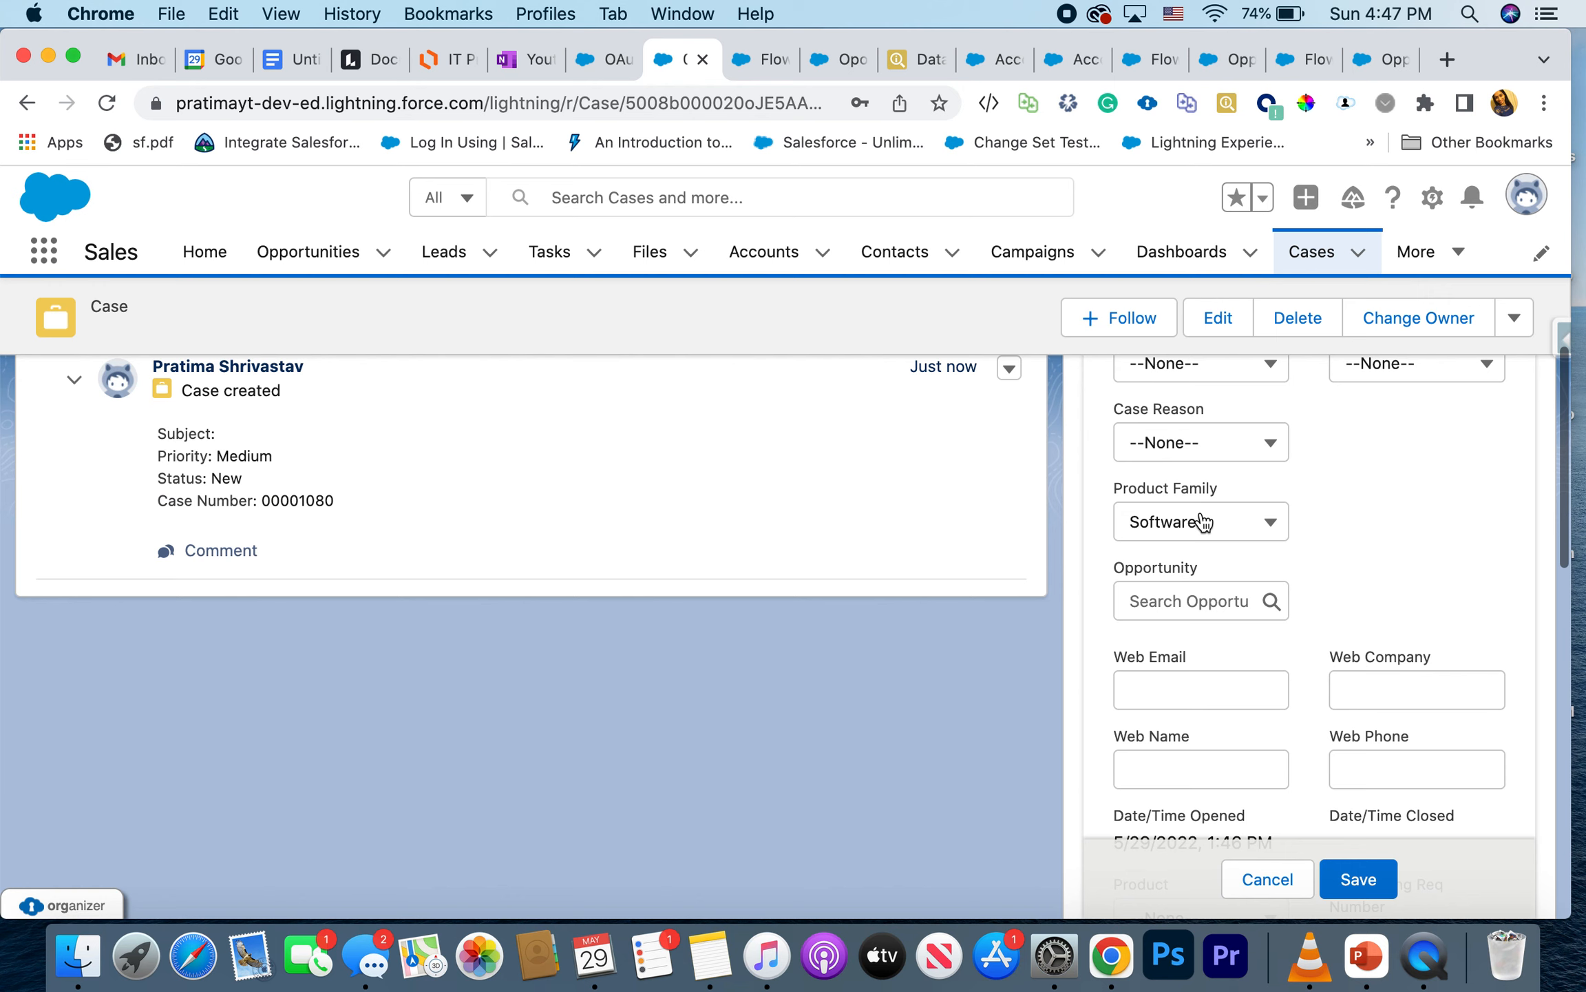
scroll(1201, 603, "up", 10)
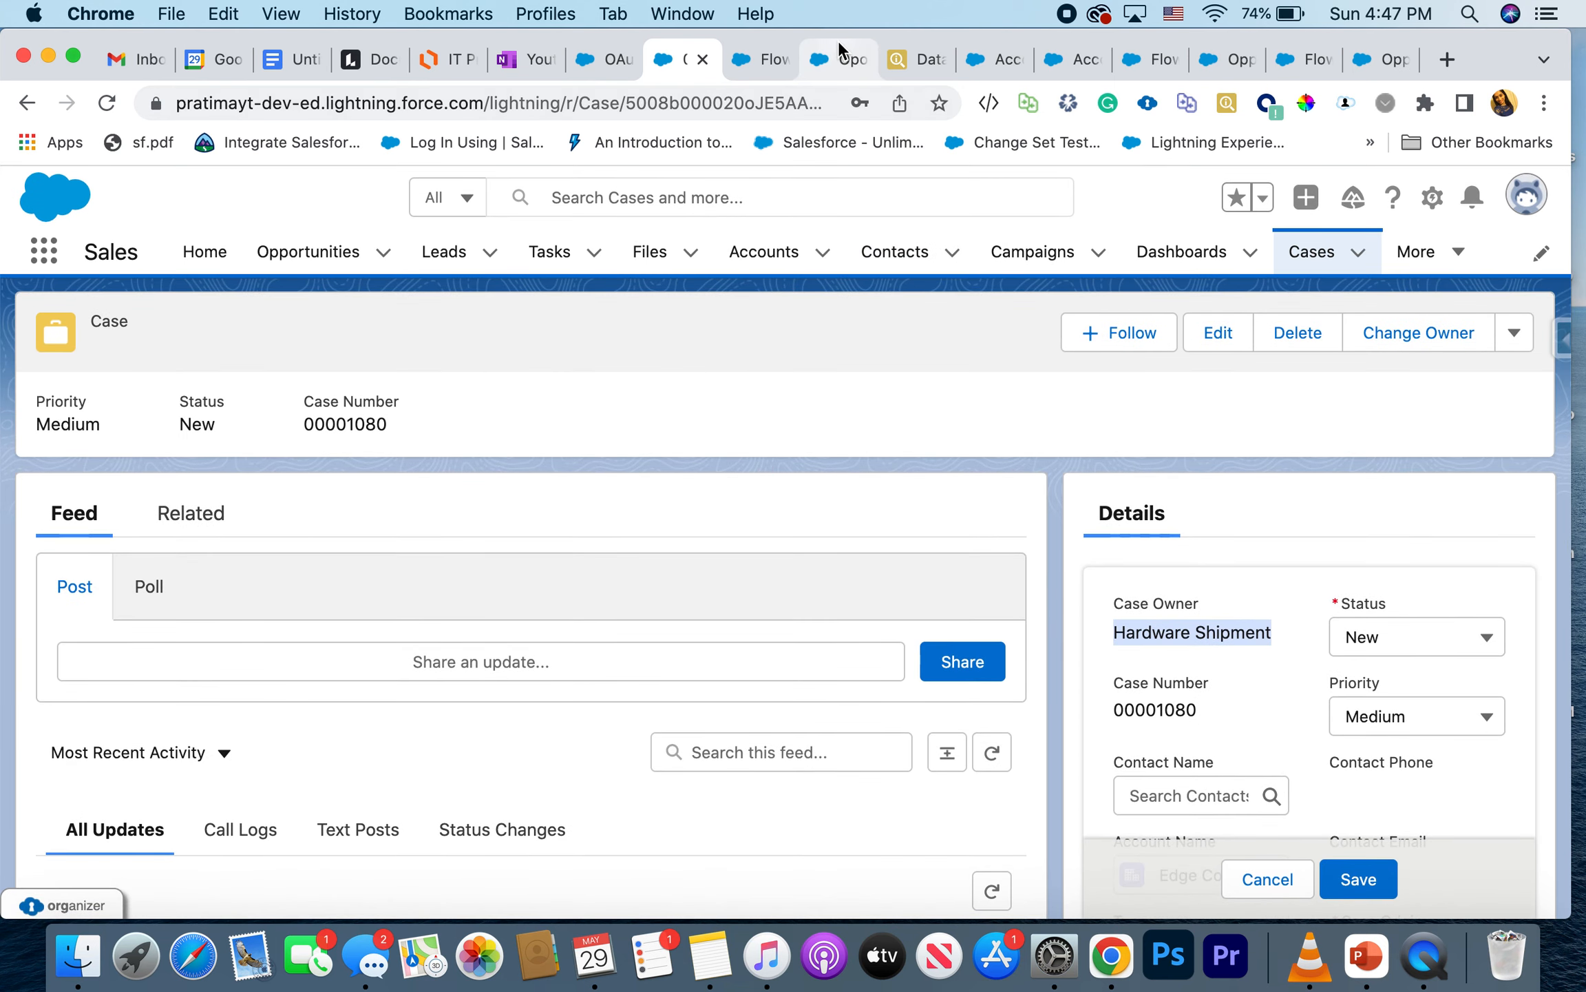
Step: In the flow's Assign Hardware Cases assignment, add a row for the variable var_case_harware > Opportunity
left_click(842, 56)
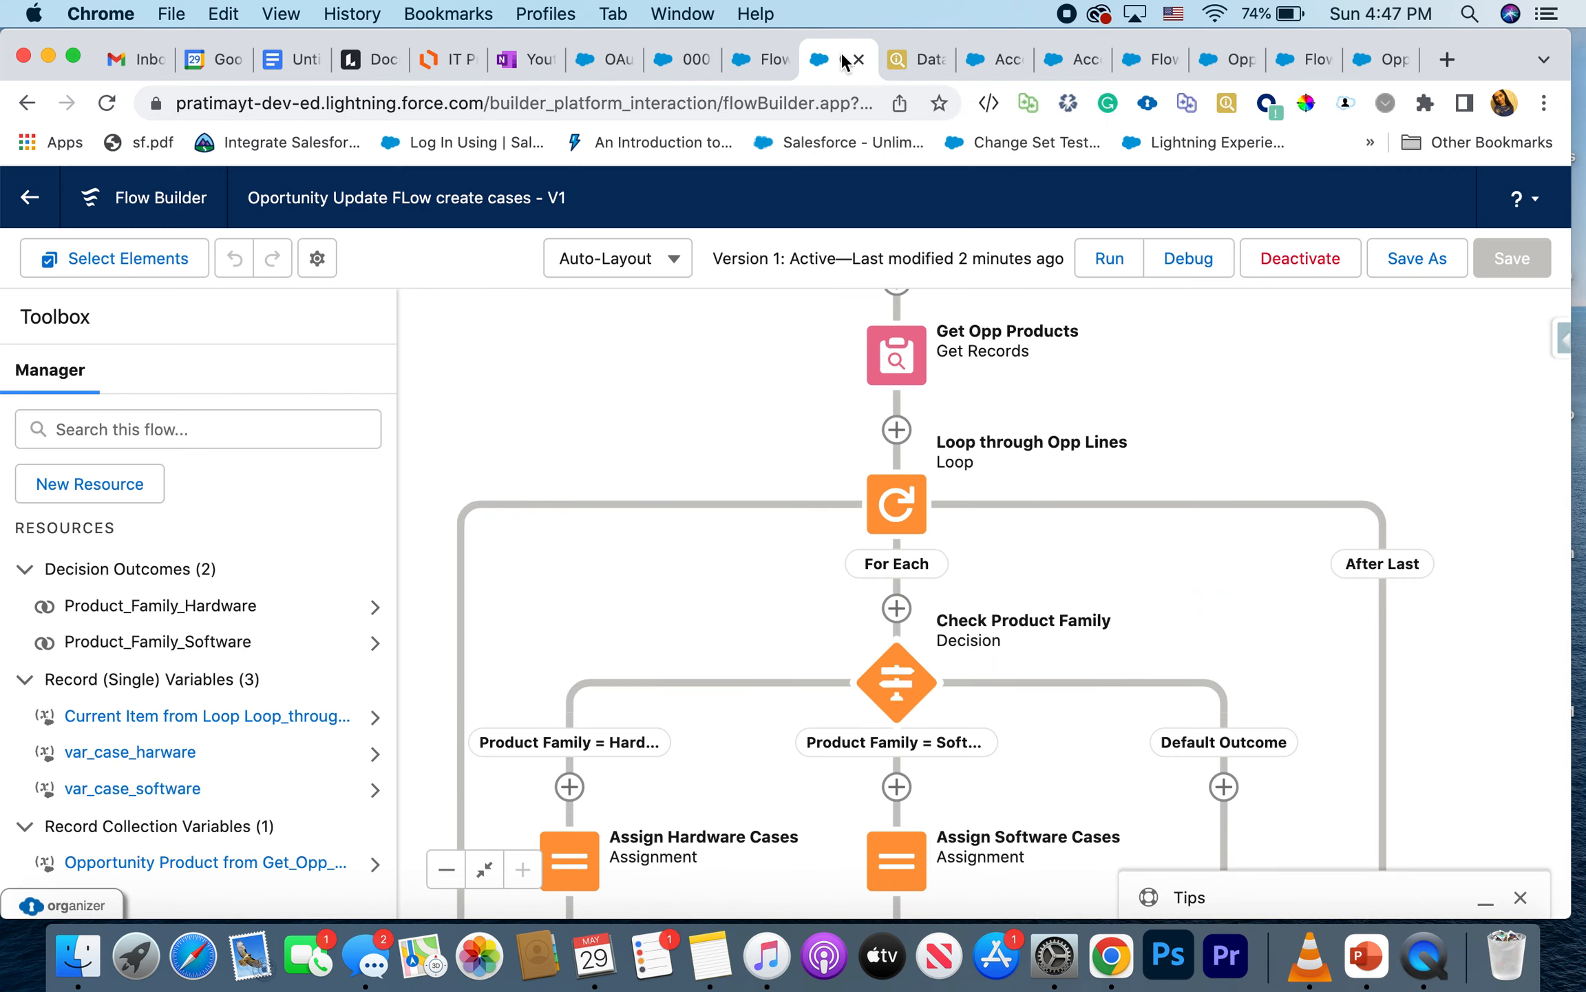
left_click_drag(781, 461, 725, 345)
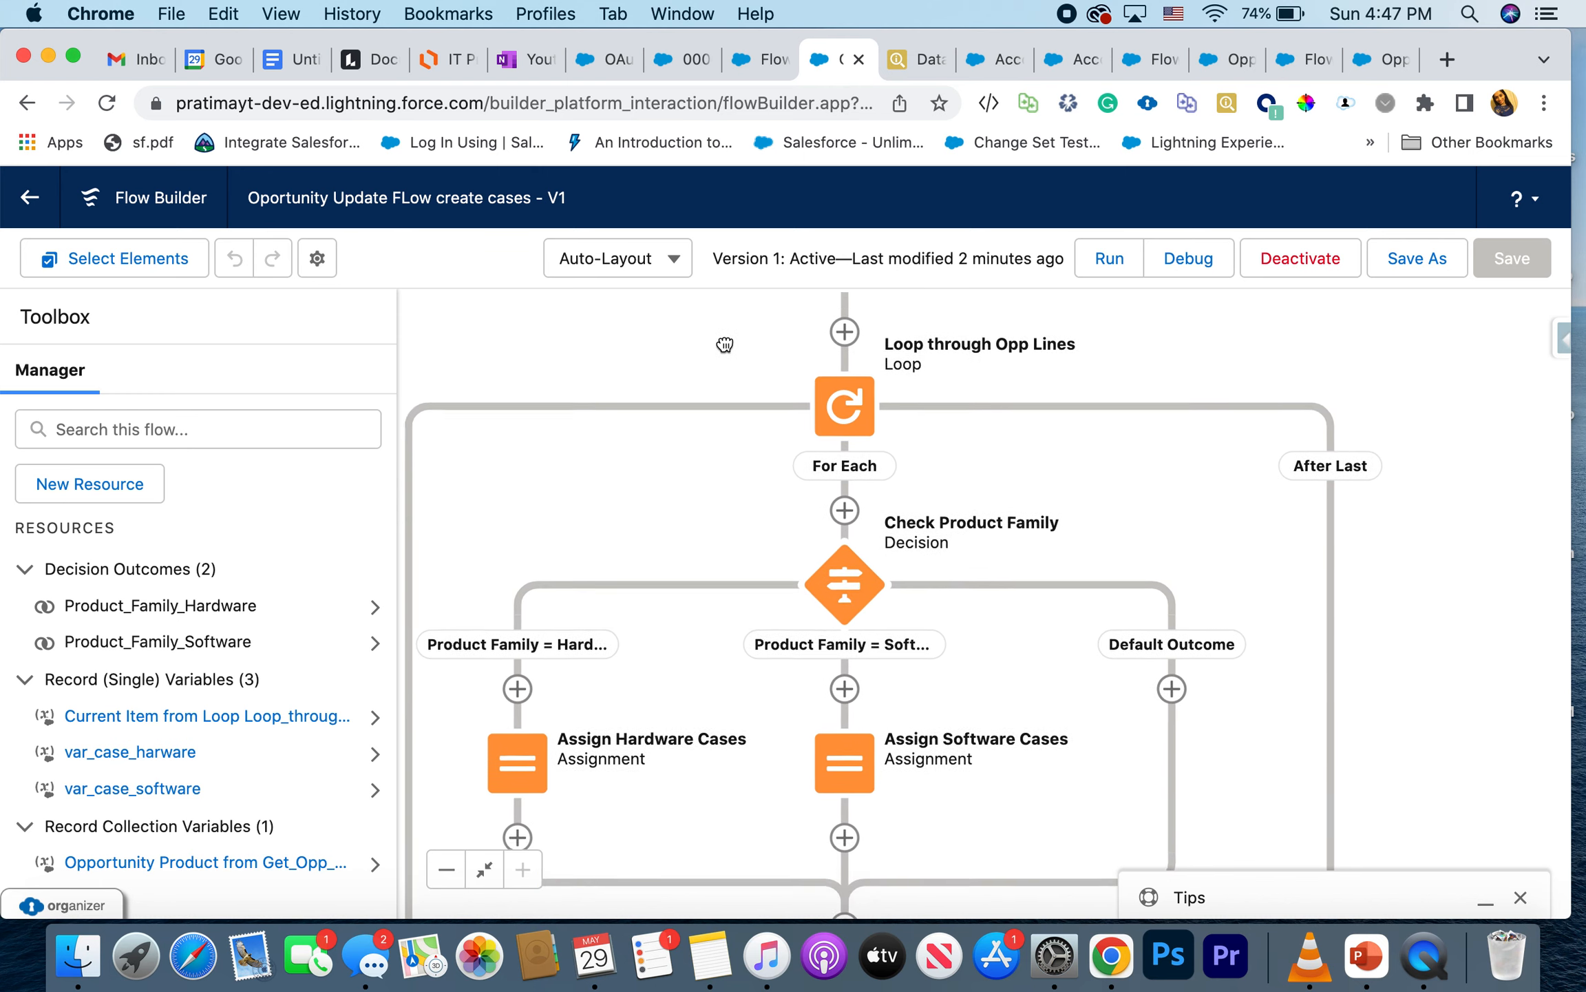
double_click(510, 750)
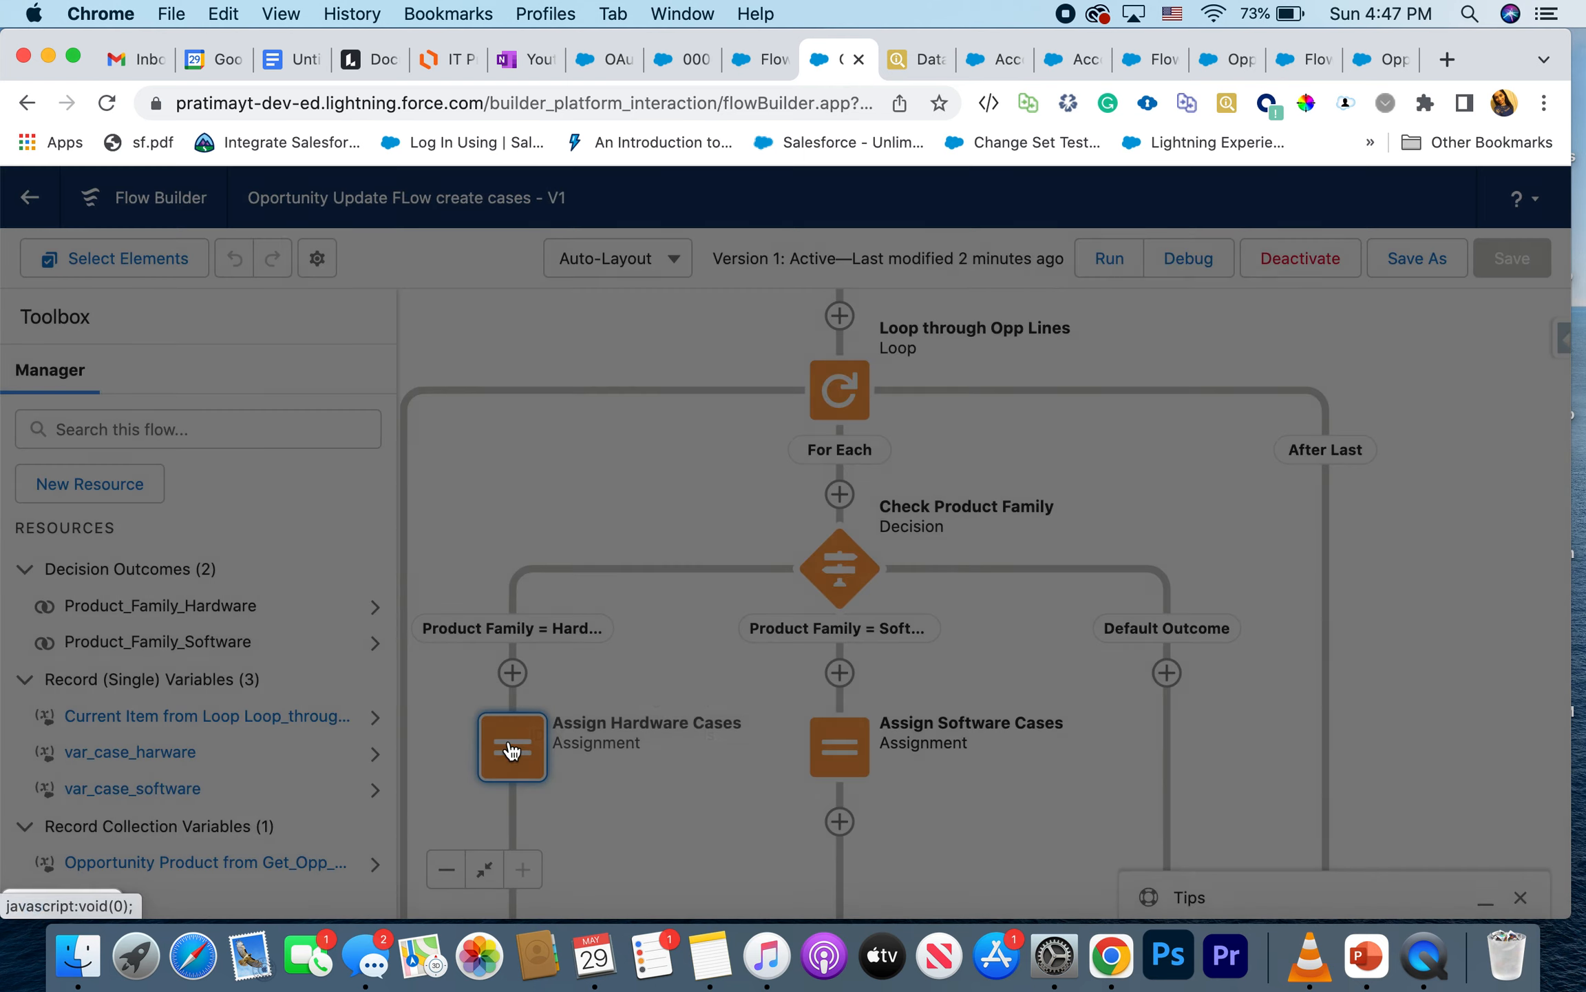
scroll(602, 615, "down", 2)
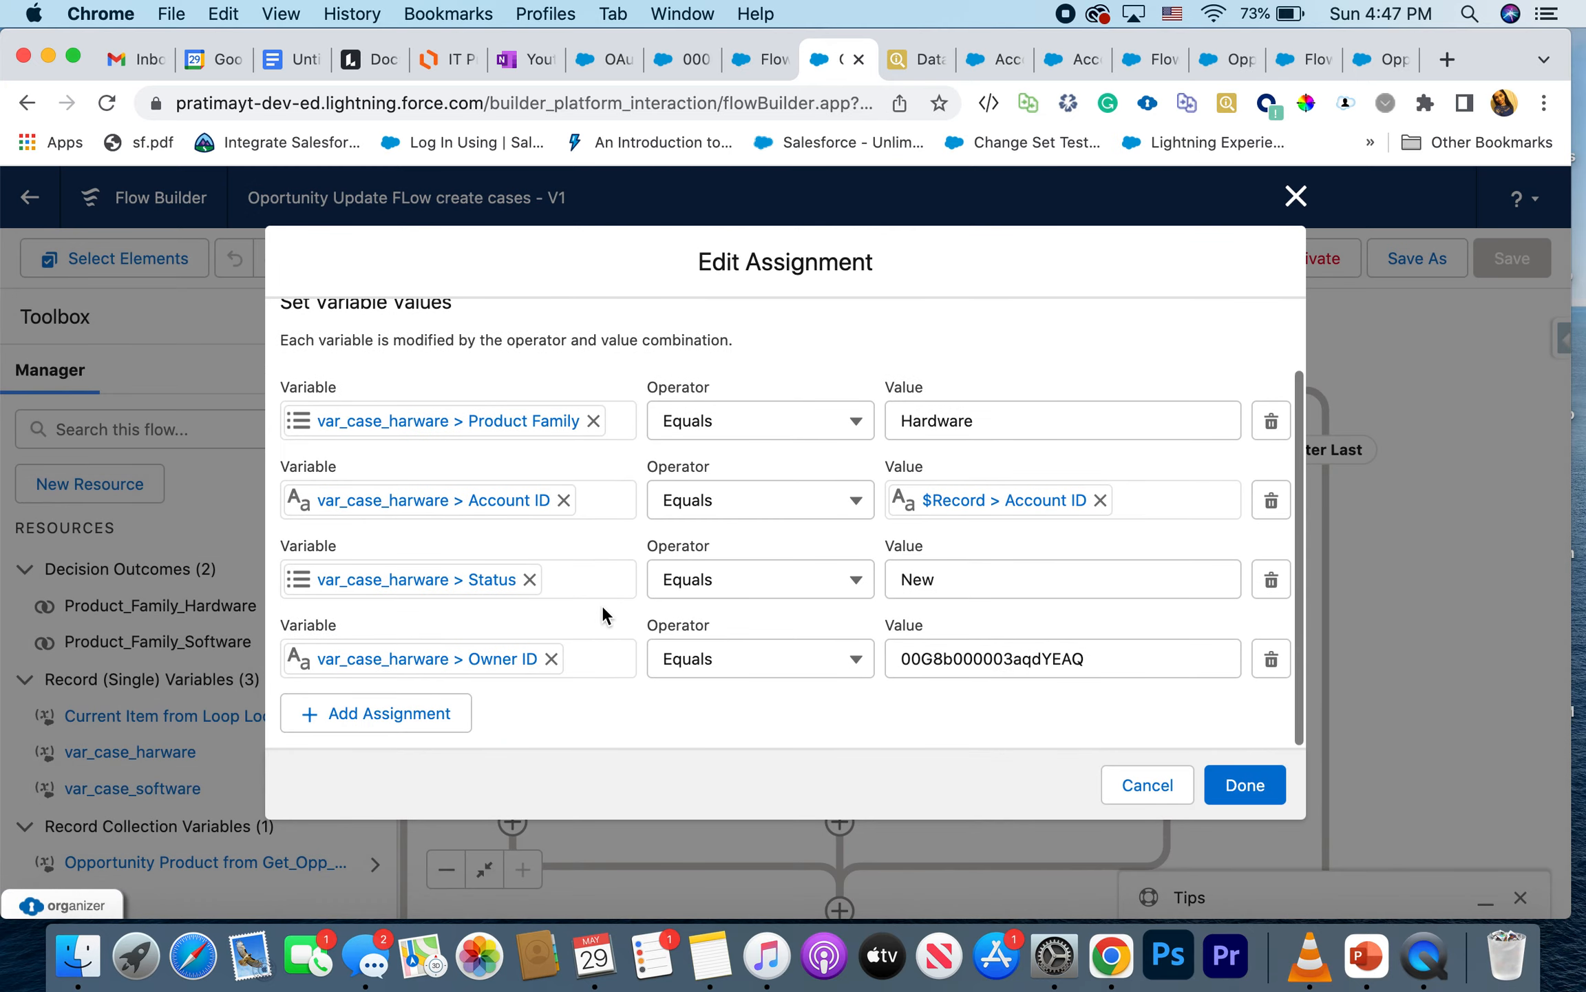
left_click(400, 692)
left_click(400, 735)
type("var")
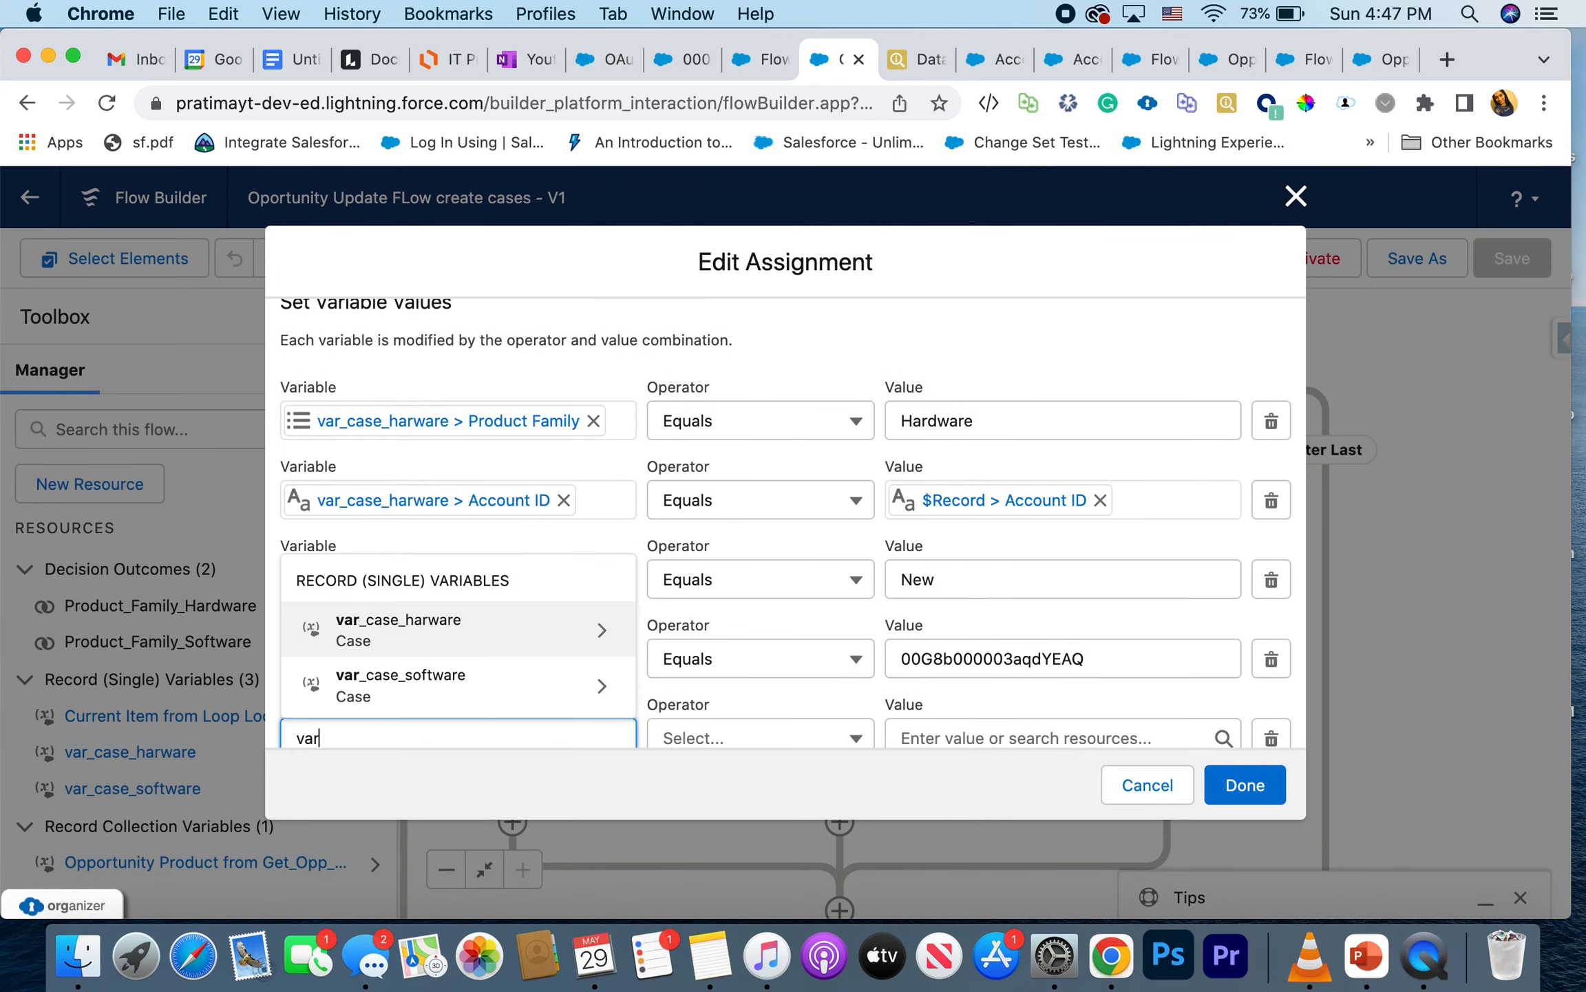
left_click(474, 644)
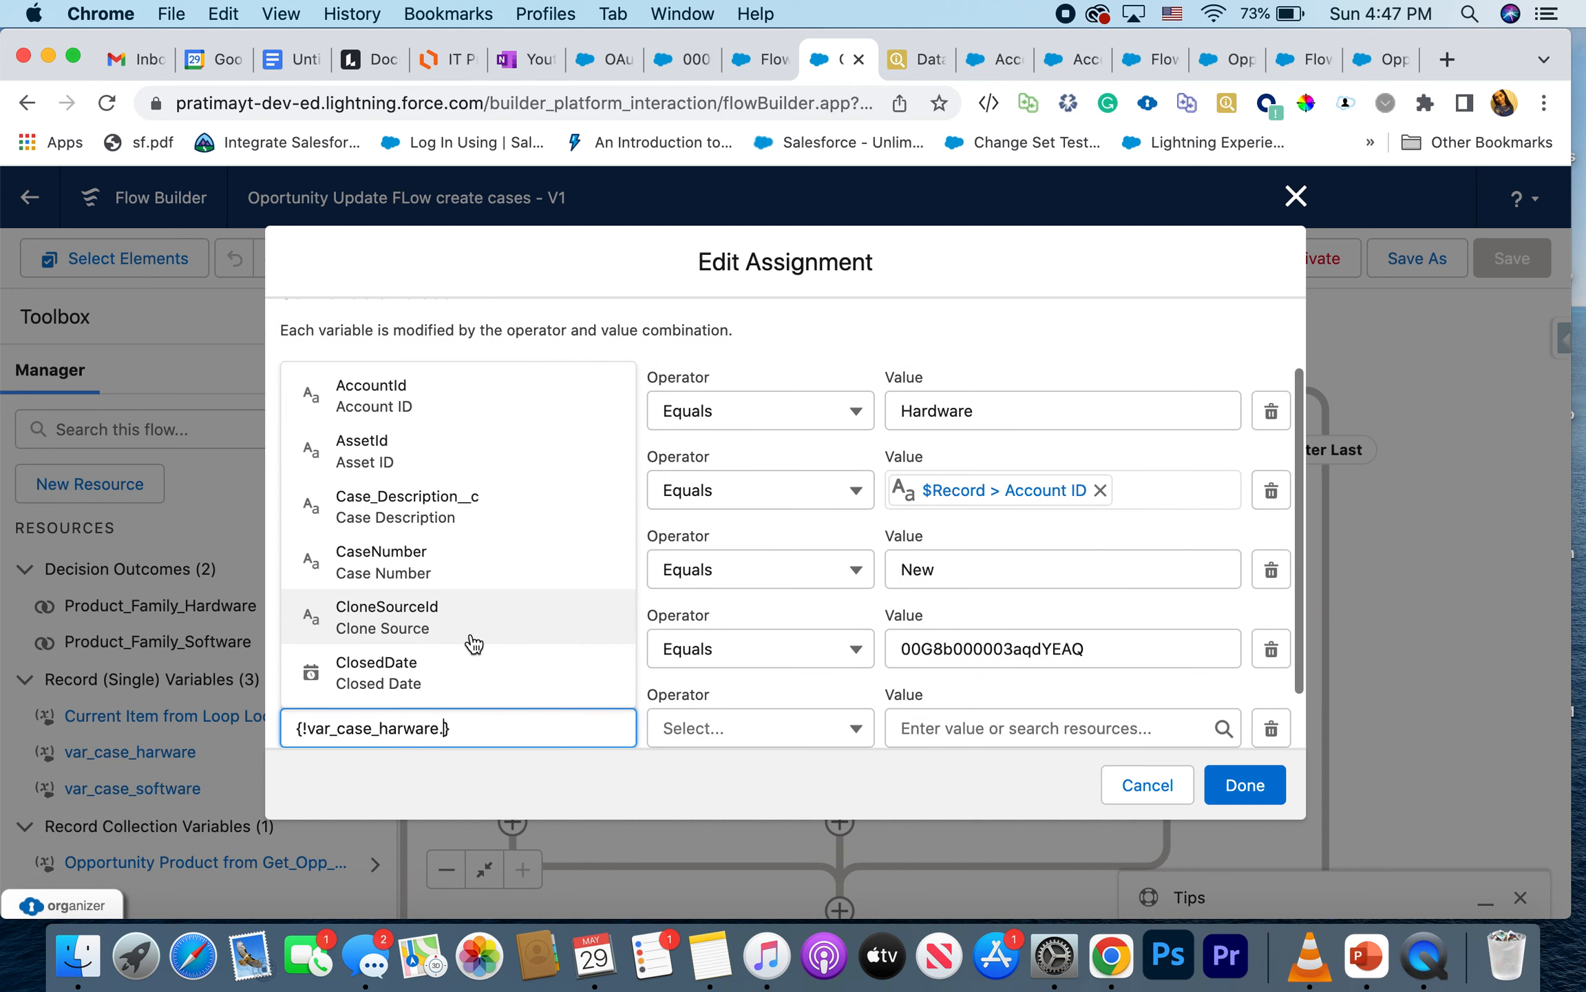
type("opp")
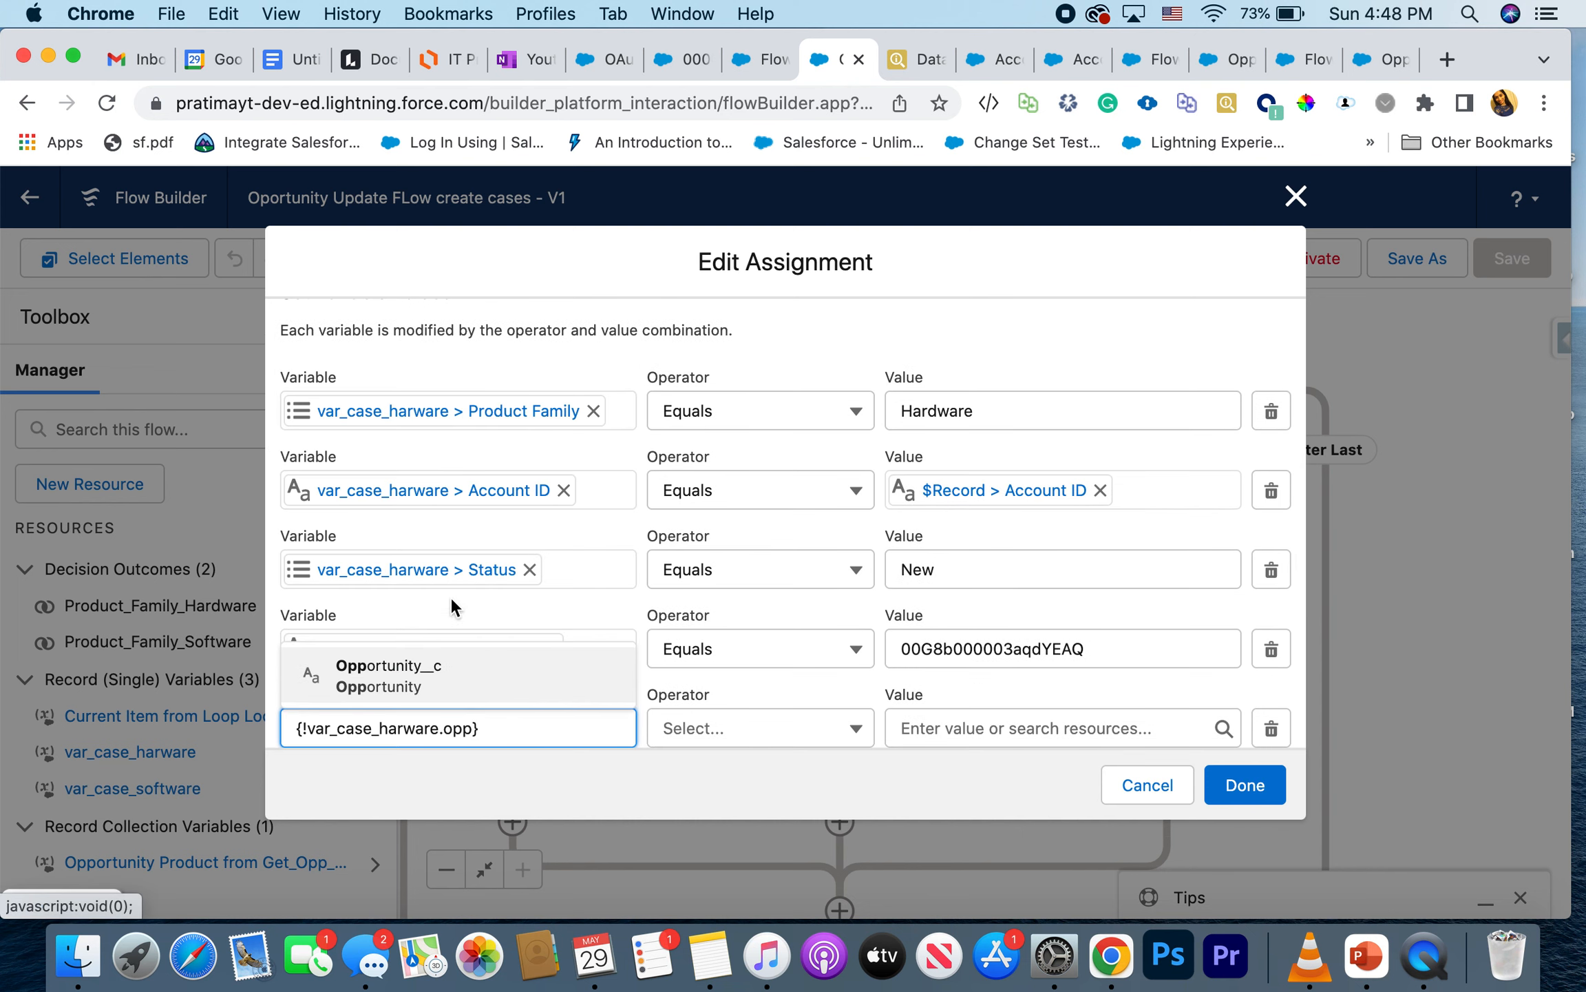
left_click(453, 668)
Step: Set the value of the new Opportunity row to $Record > Opportunity ID
left_click(952, 743)
type("record")
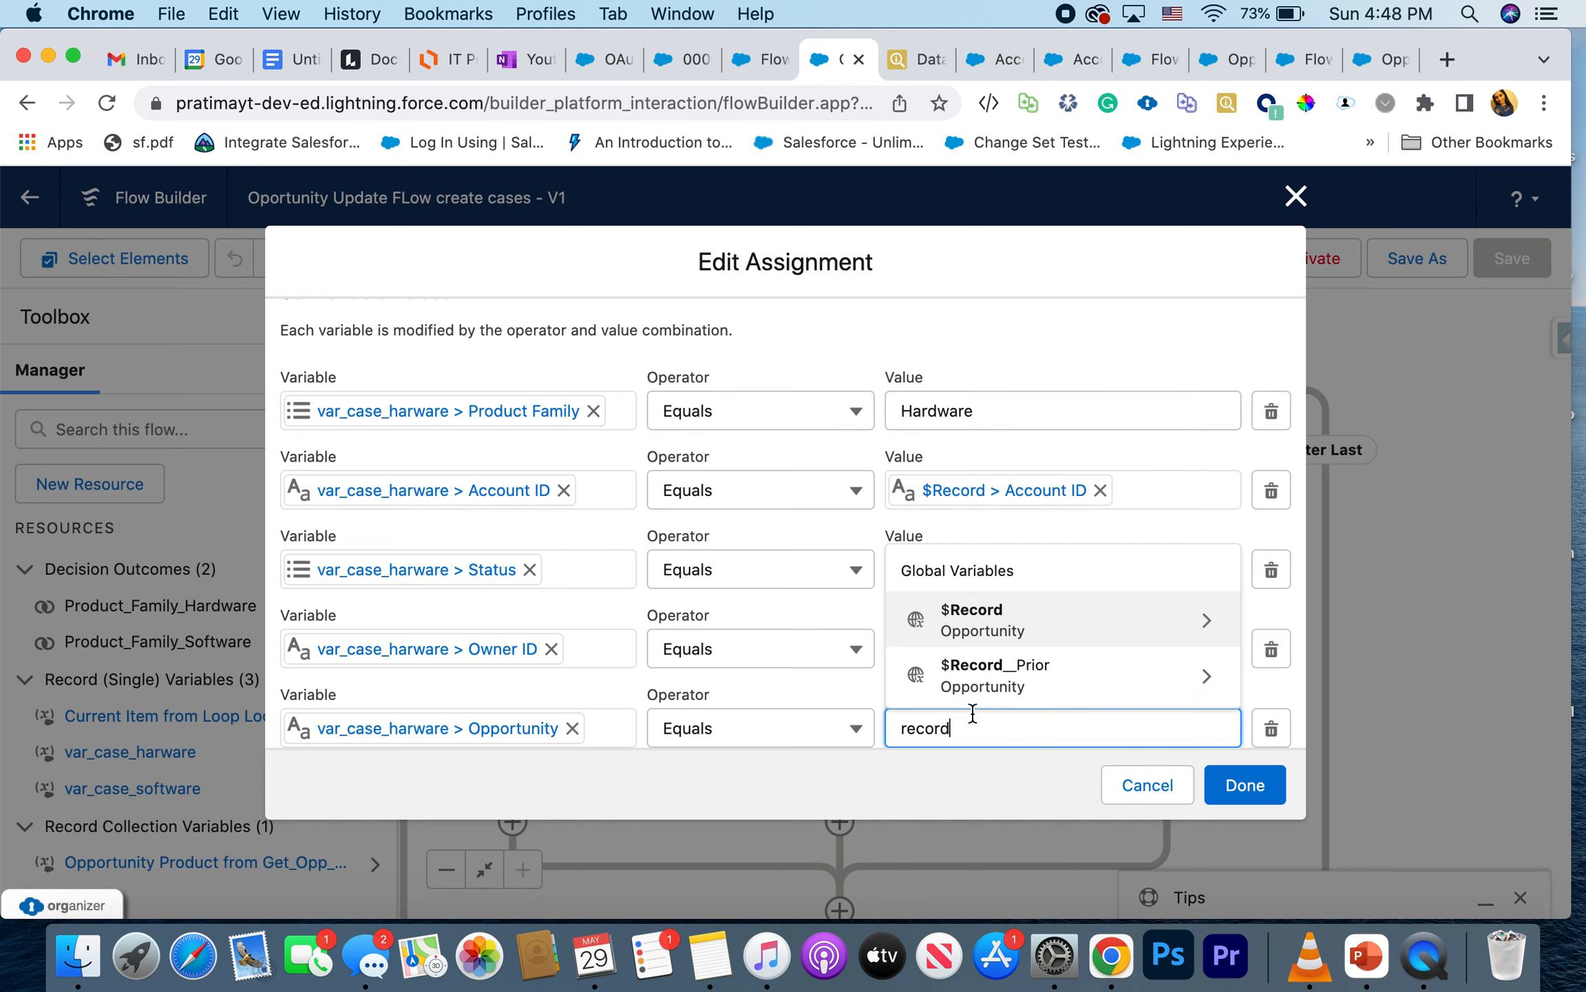
left_click(1019, 609)
type("Id")
scroll(1054, 699, "down", 5)
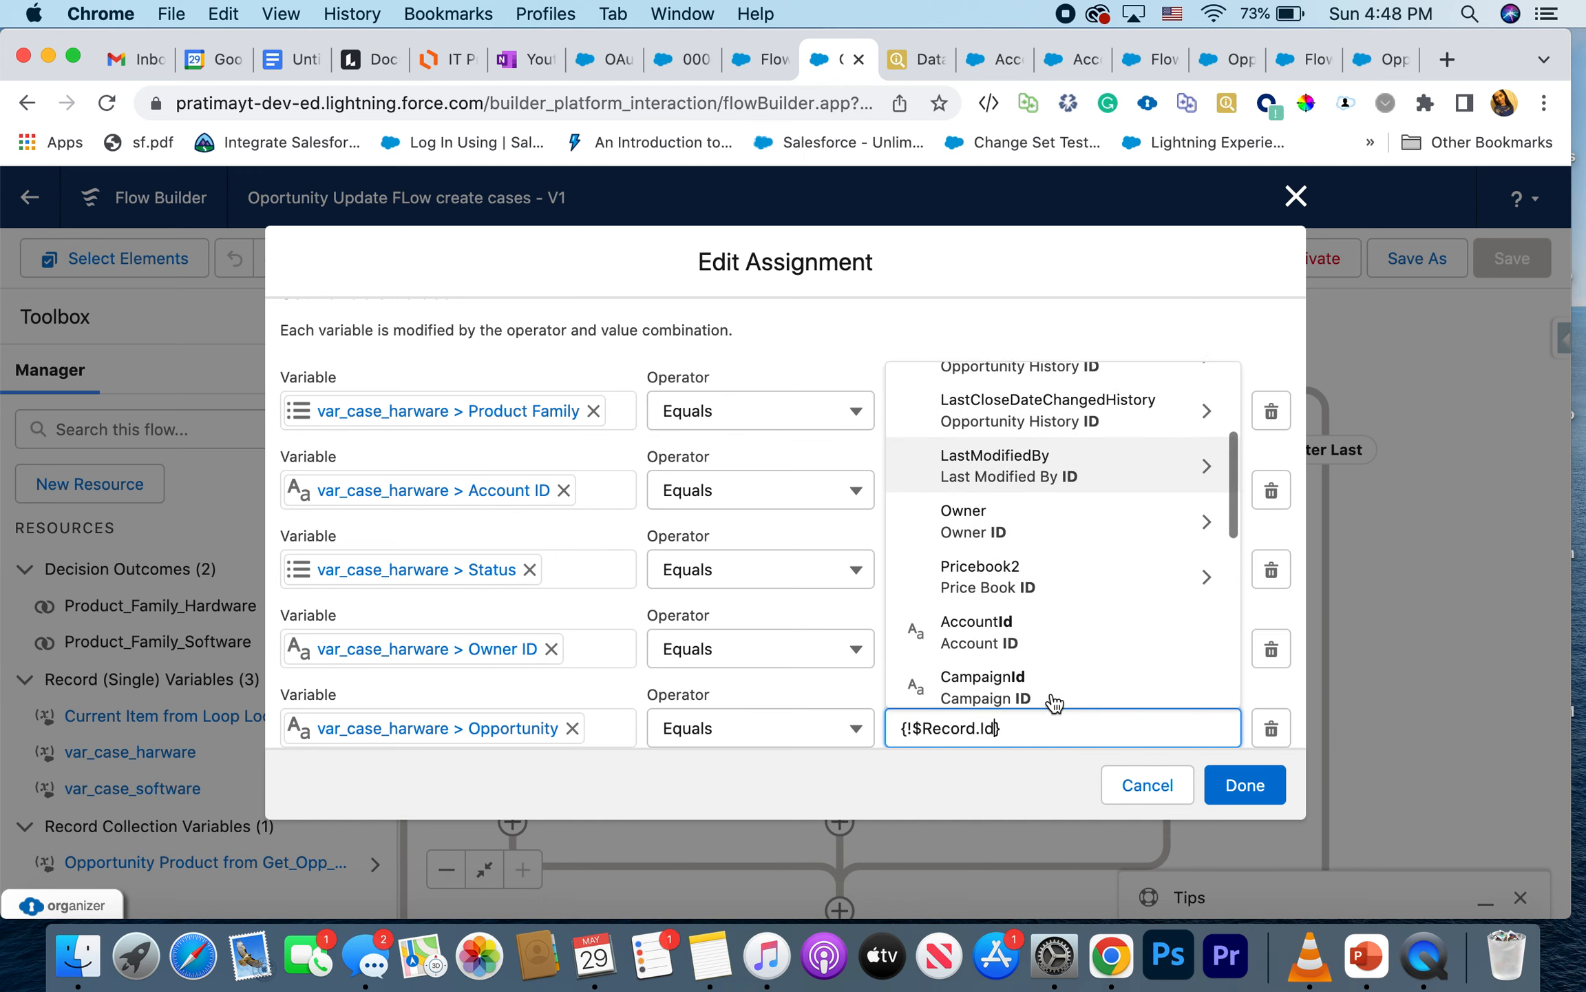
scroll(1055, 556, "down", 10)
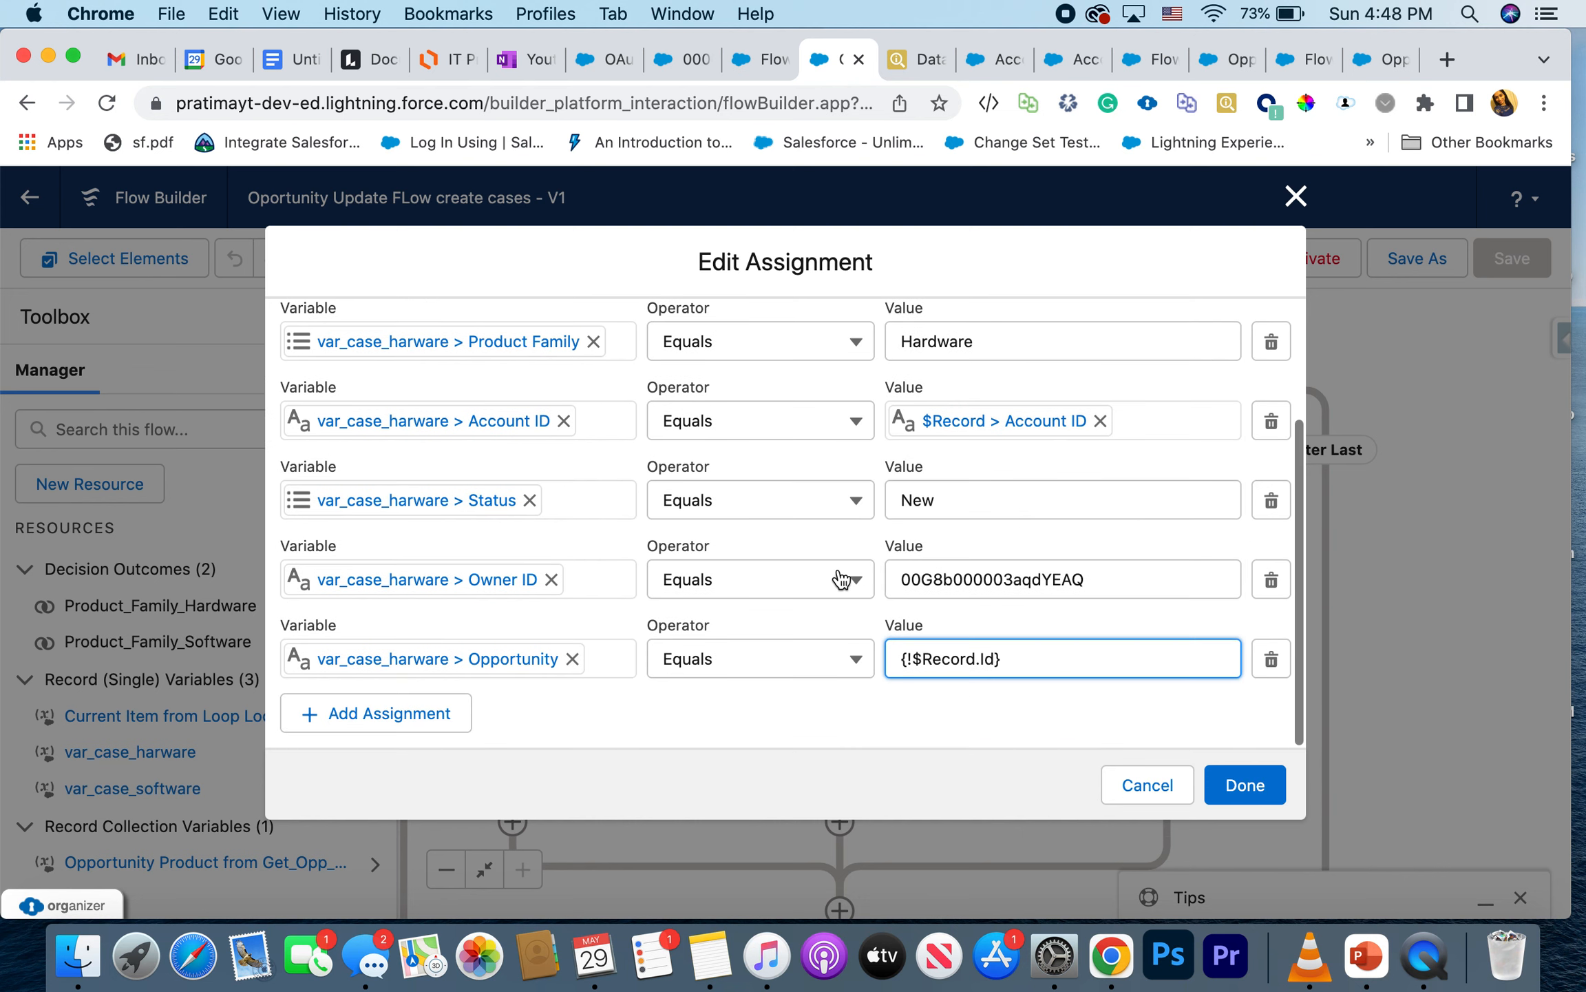
Step: Add an assignment setting var_case_harware > Subject to "Hardware Fulfillment" and finish editing the Assign Hardware Cases element
left_click(390, 711)
left_click(396, 735)
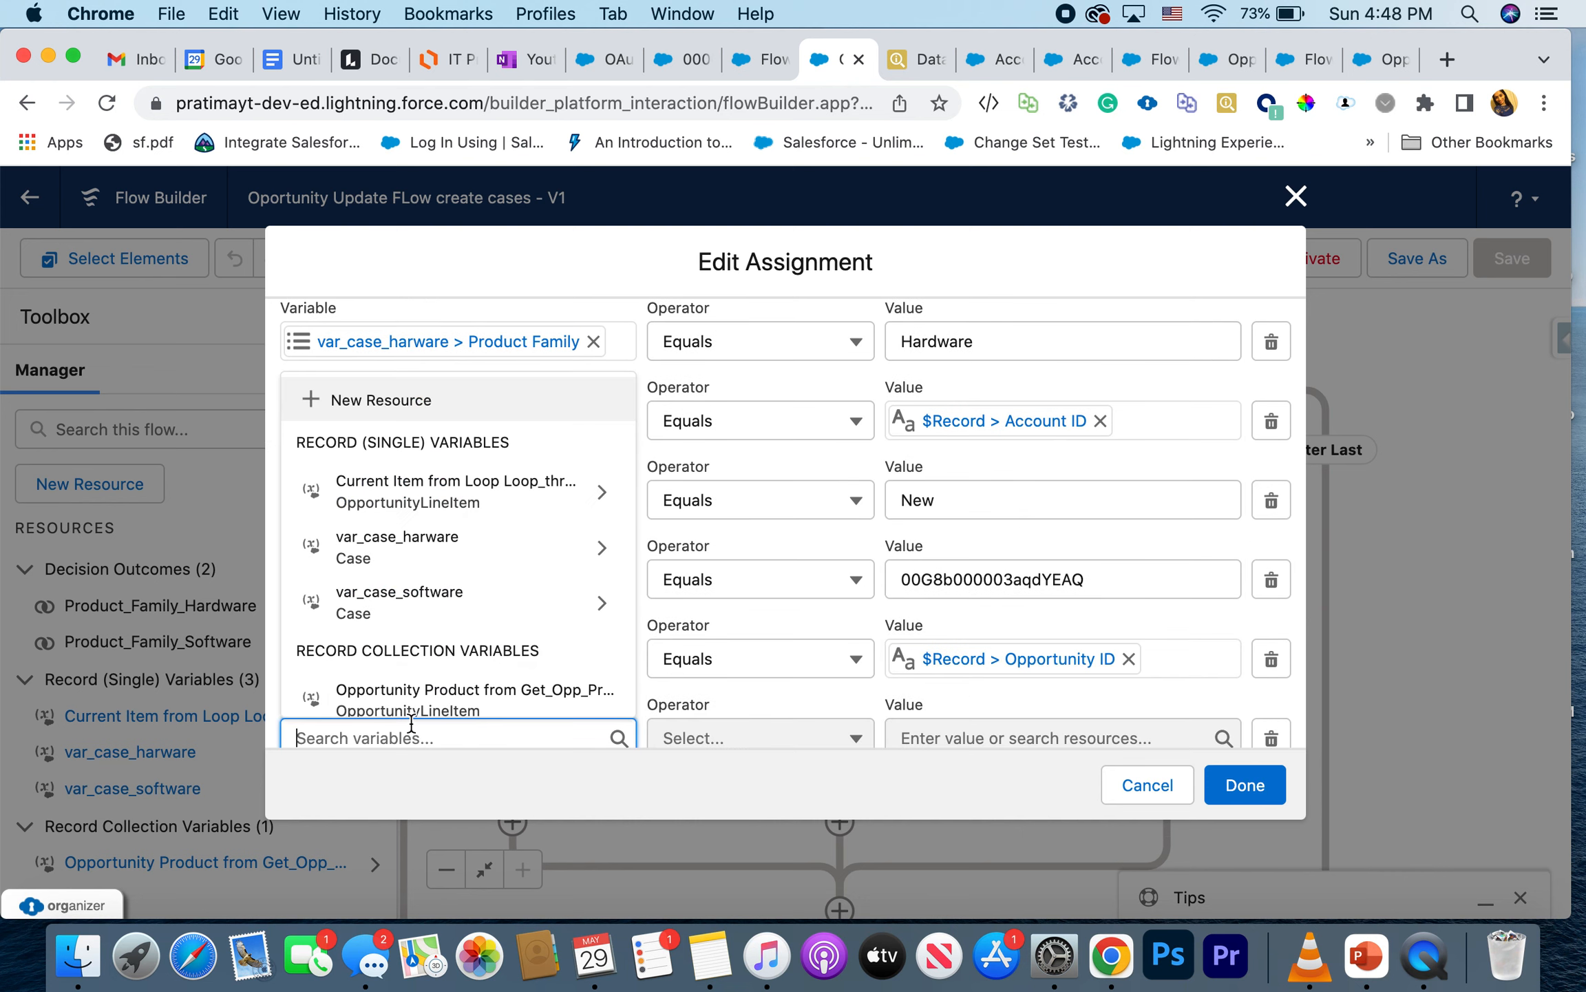
left_click(417, 566)
type("subje")
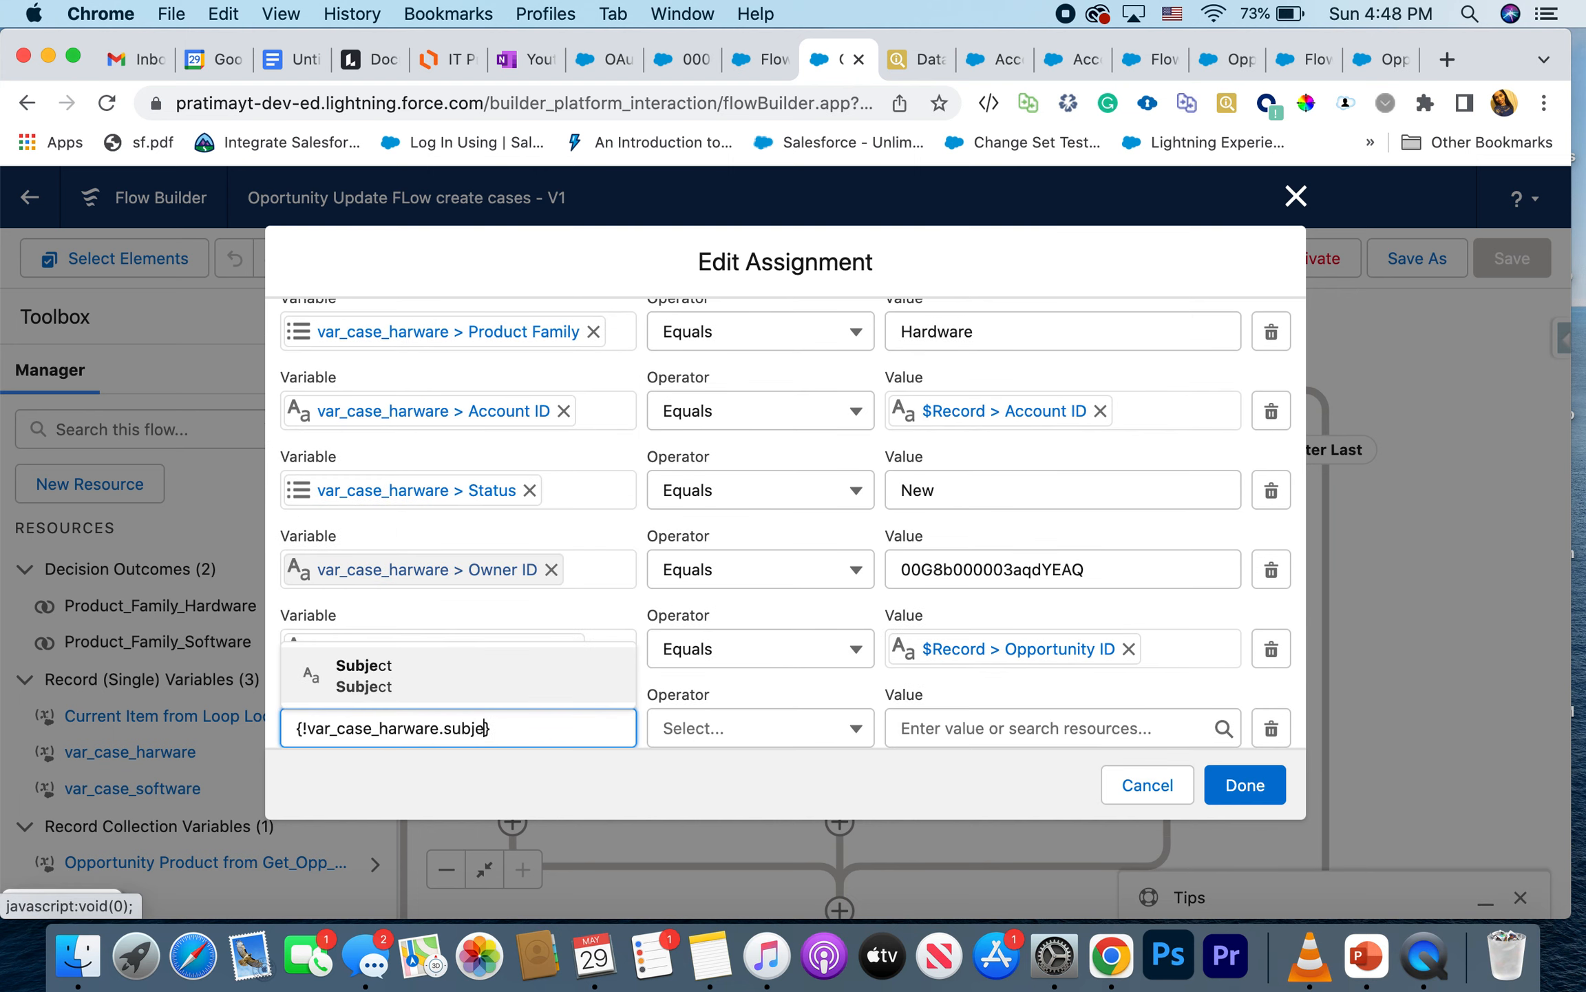
left_click(404, 672)
left_click(1003, 742)
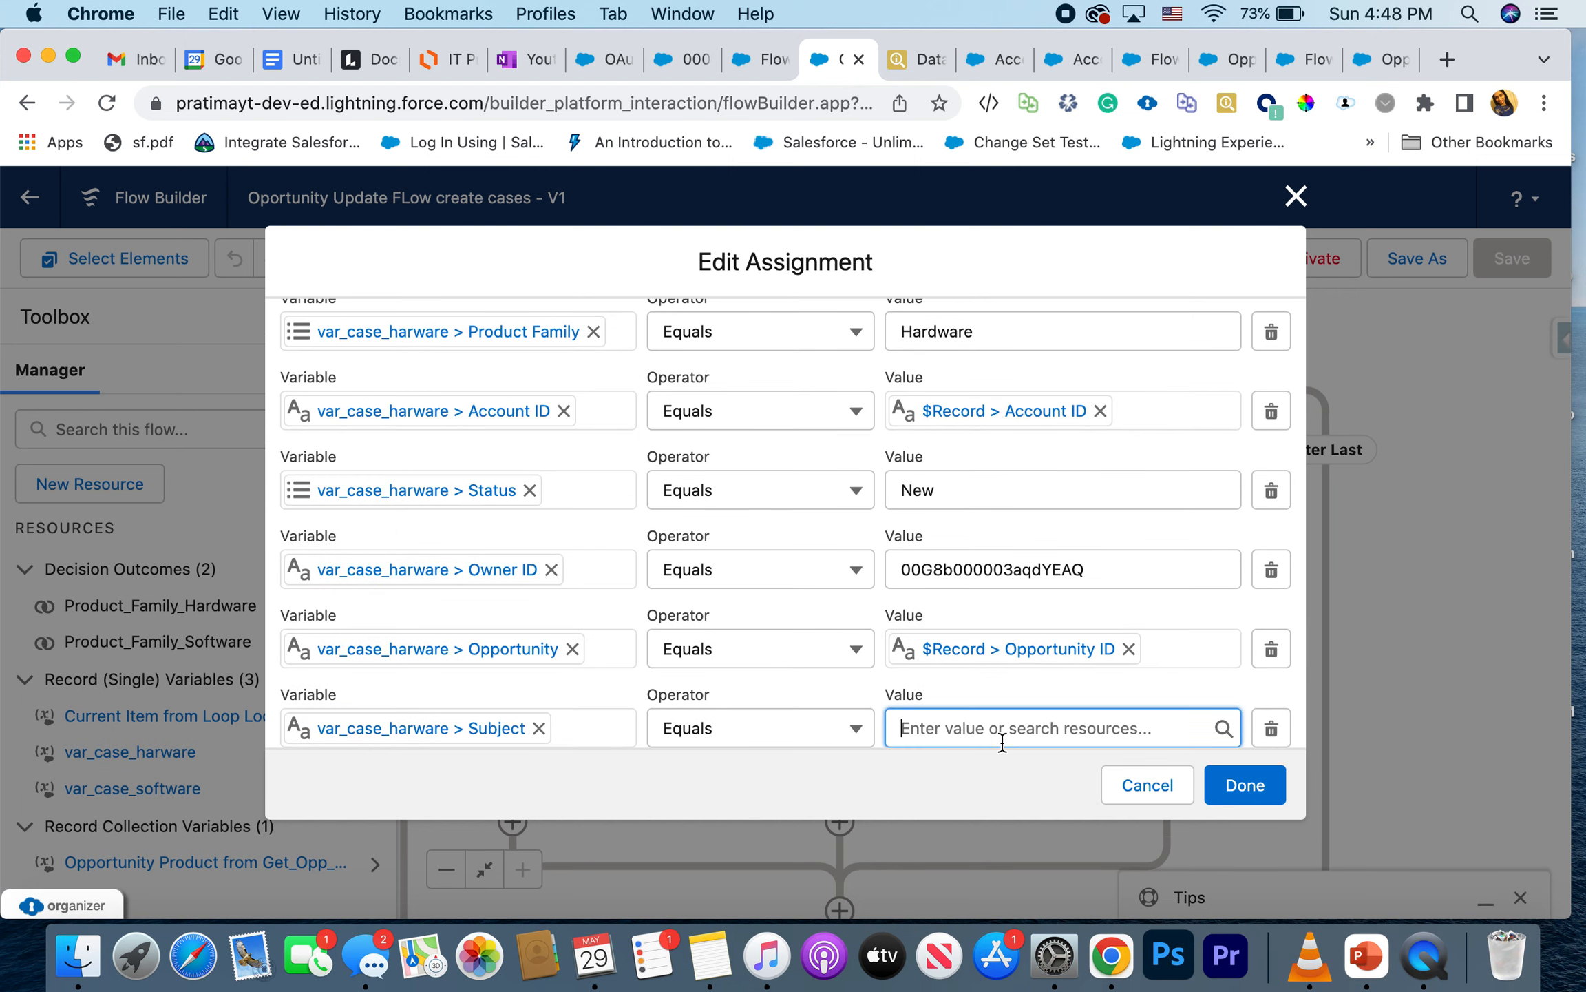
type("Hardware Ful")
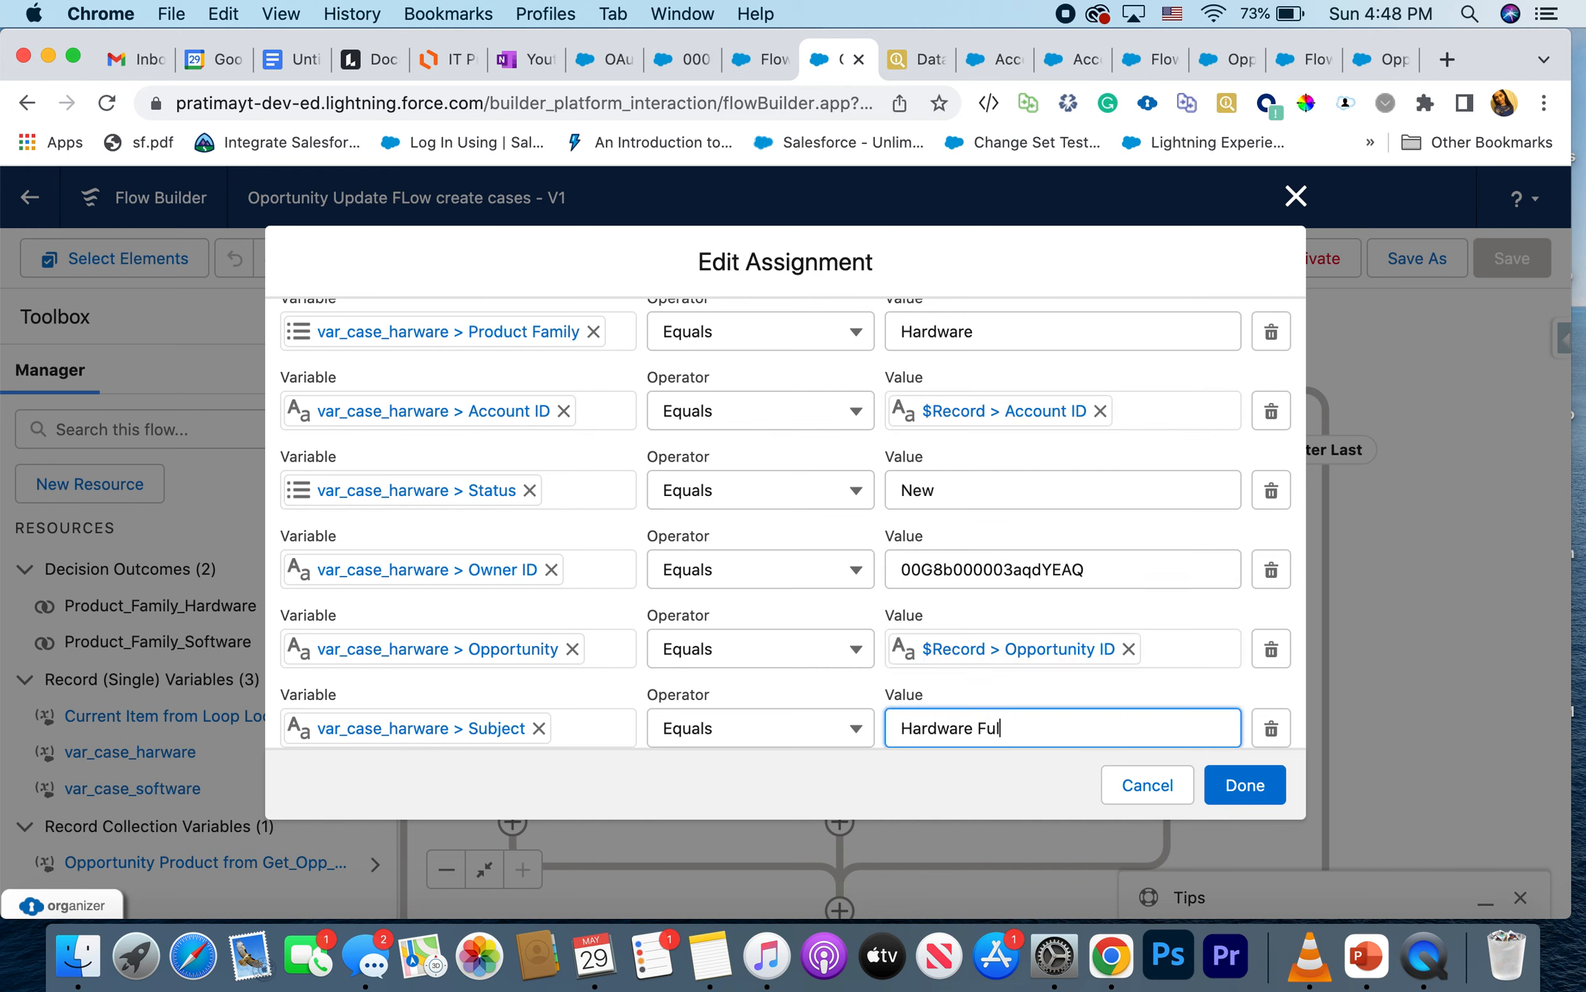
type("fillment")
scroll(1037, 663, "up", 3)
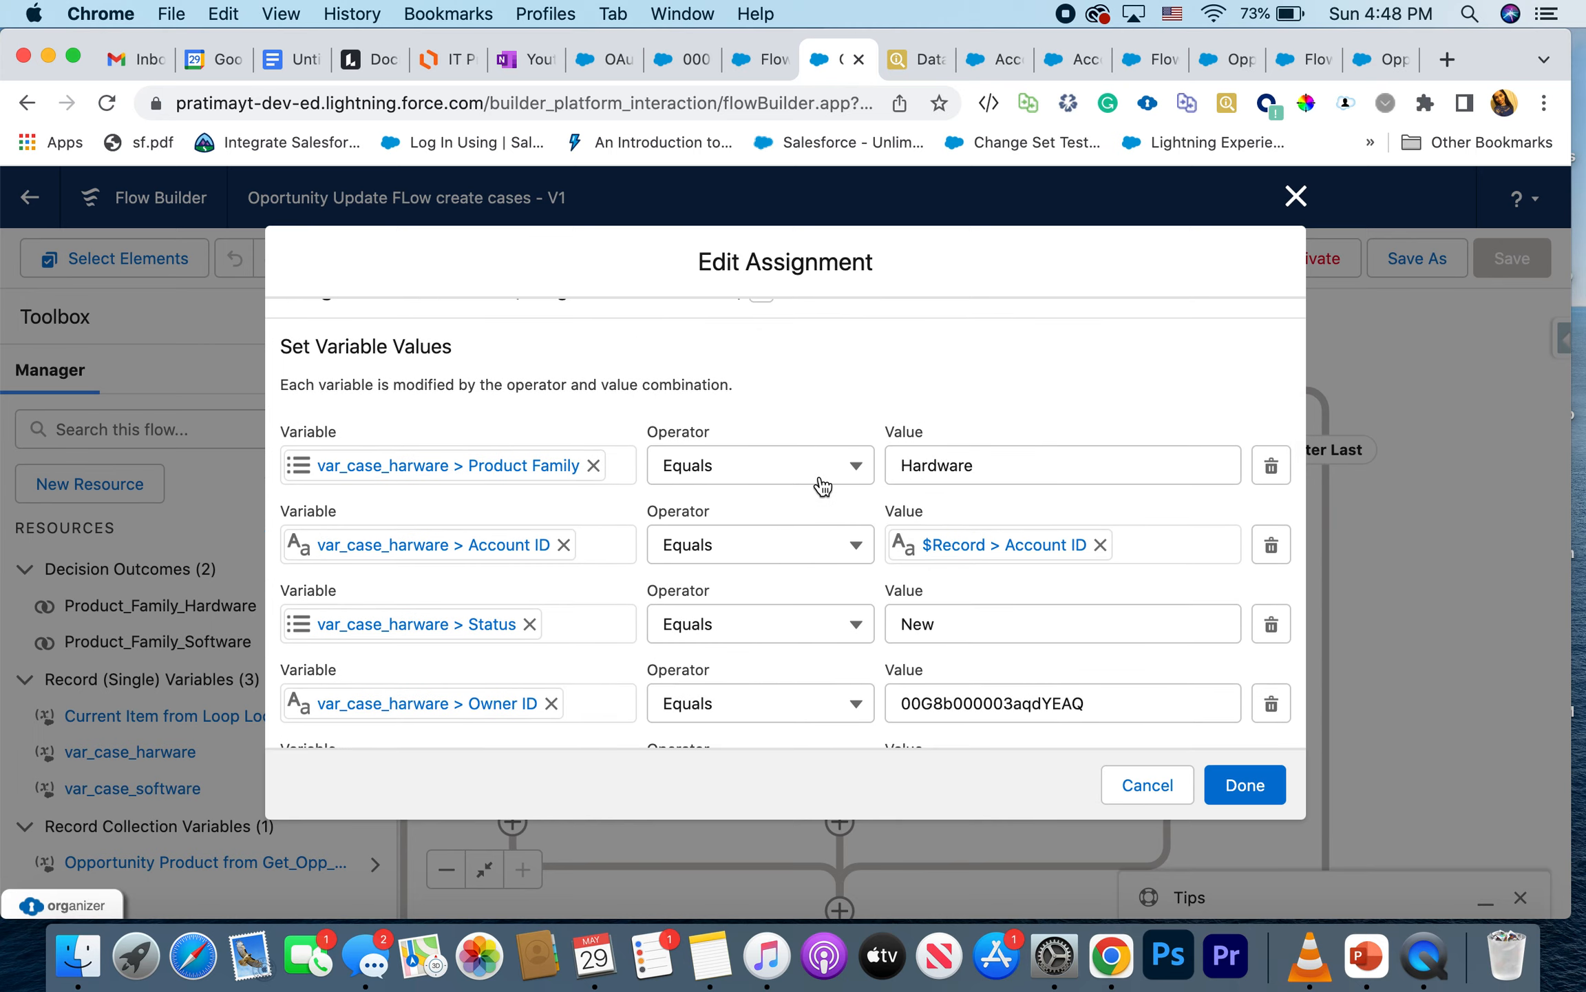
scroll(913, 468, "down", 5)
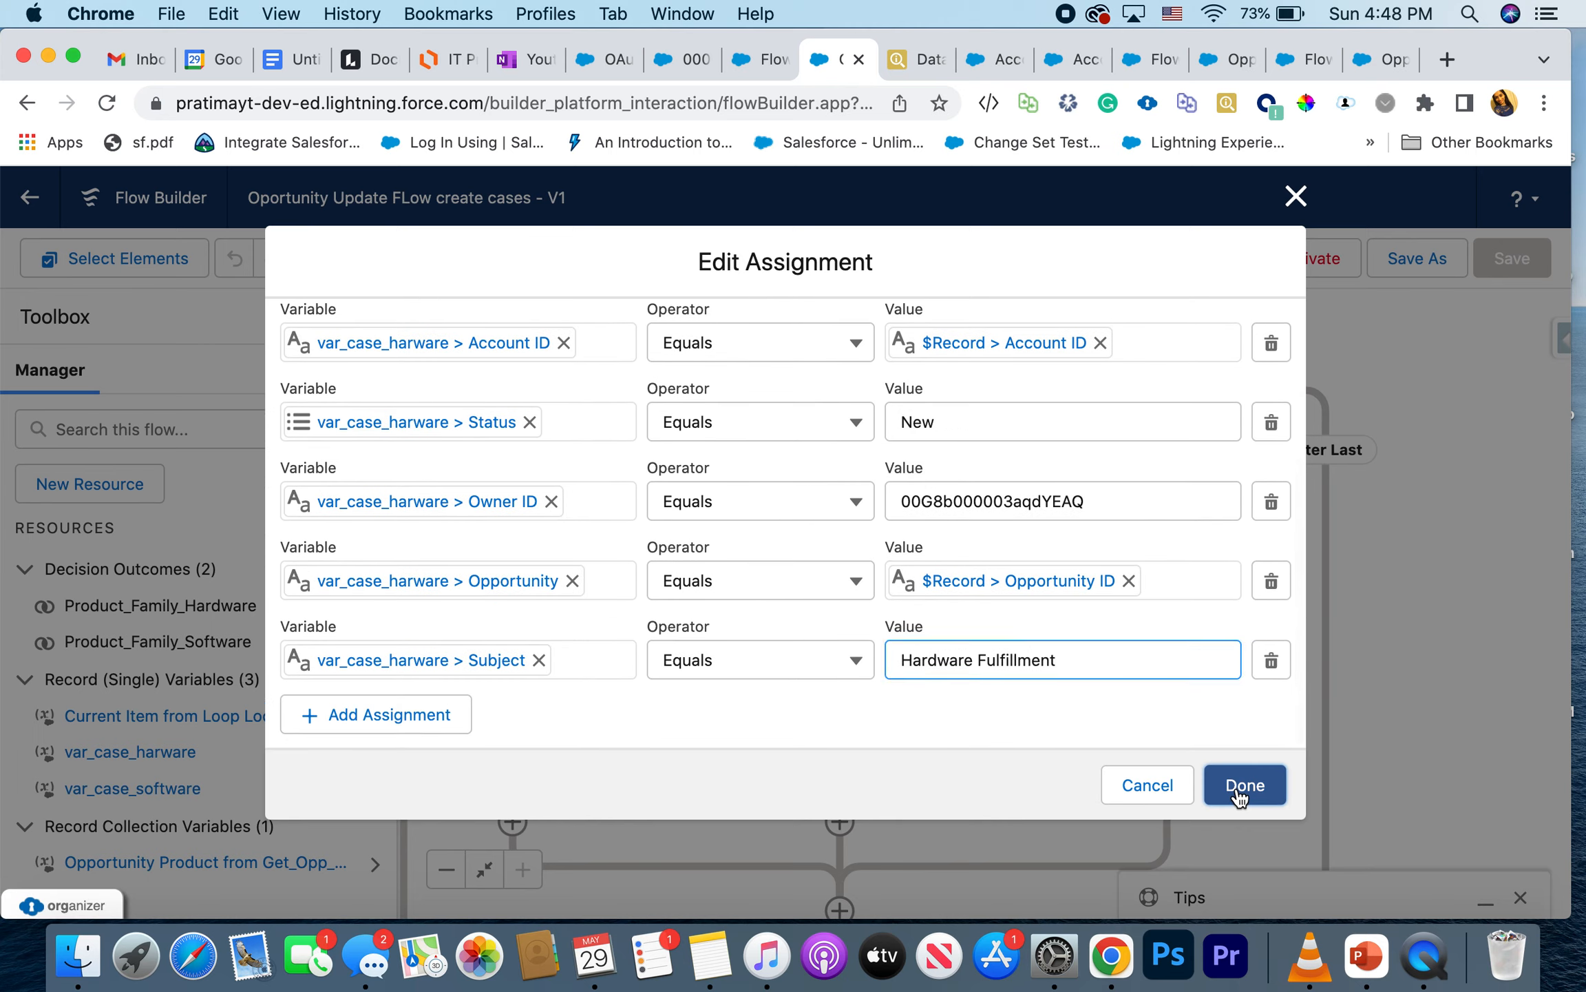
left_click(1240, 797)
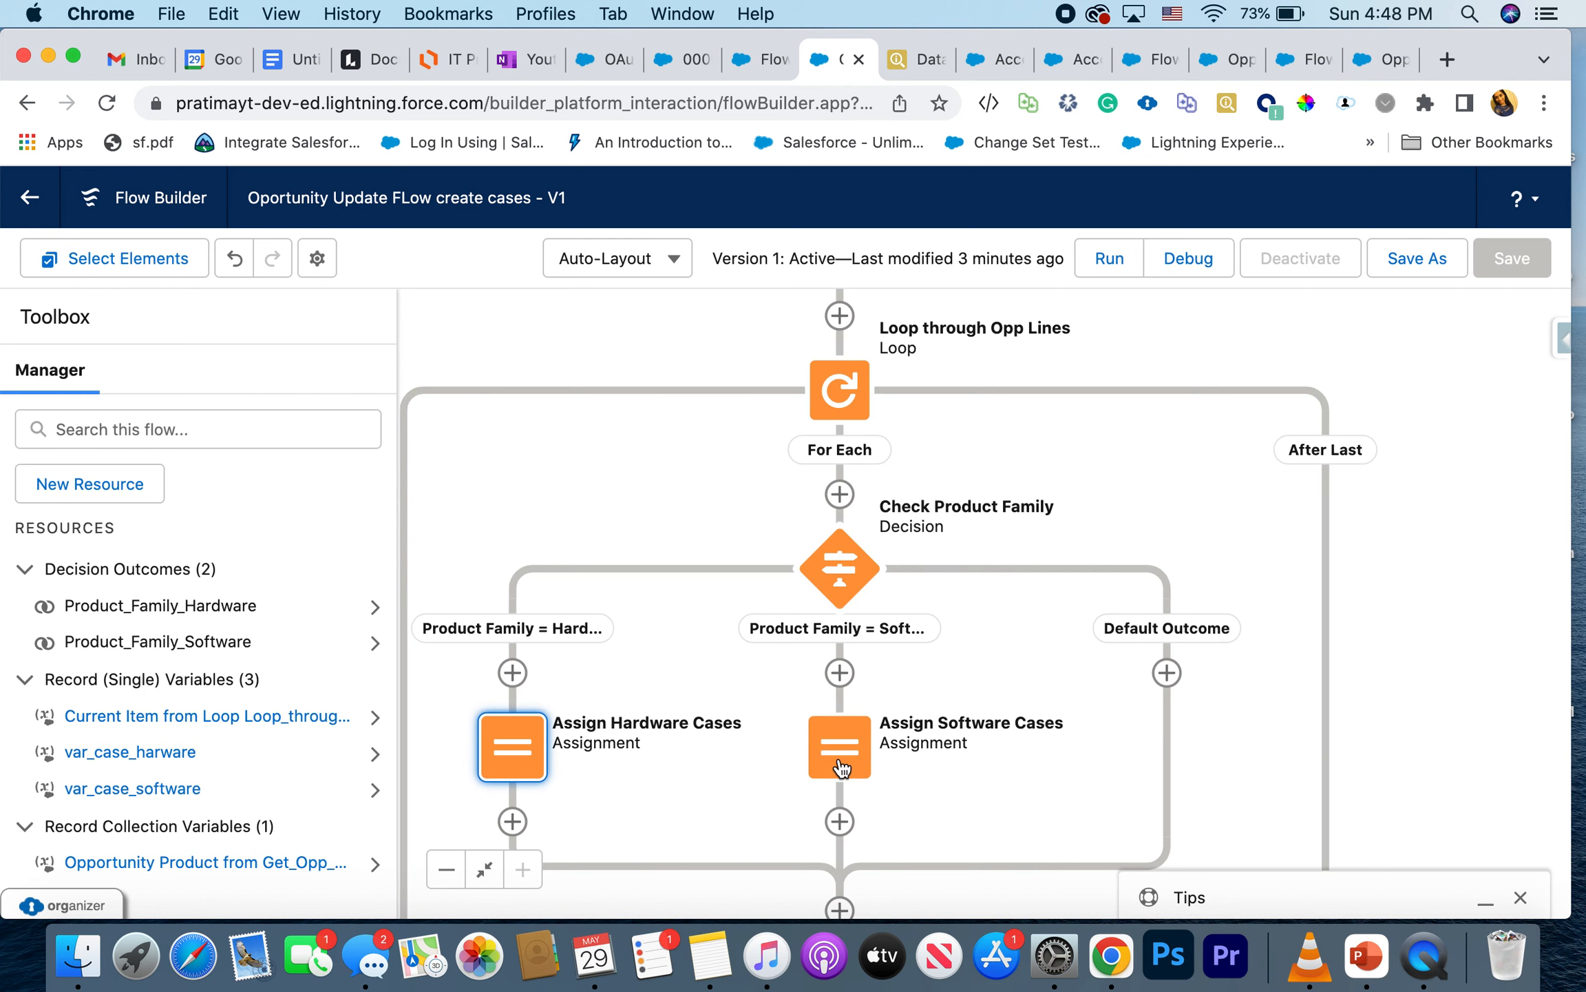
Step: Reopen the Assign Hardware Cases assignment and check its Owner ID against the queue IDs in the exported Group query
double_click(516, 743)
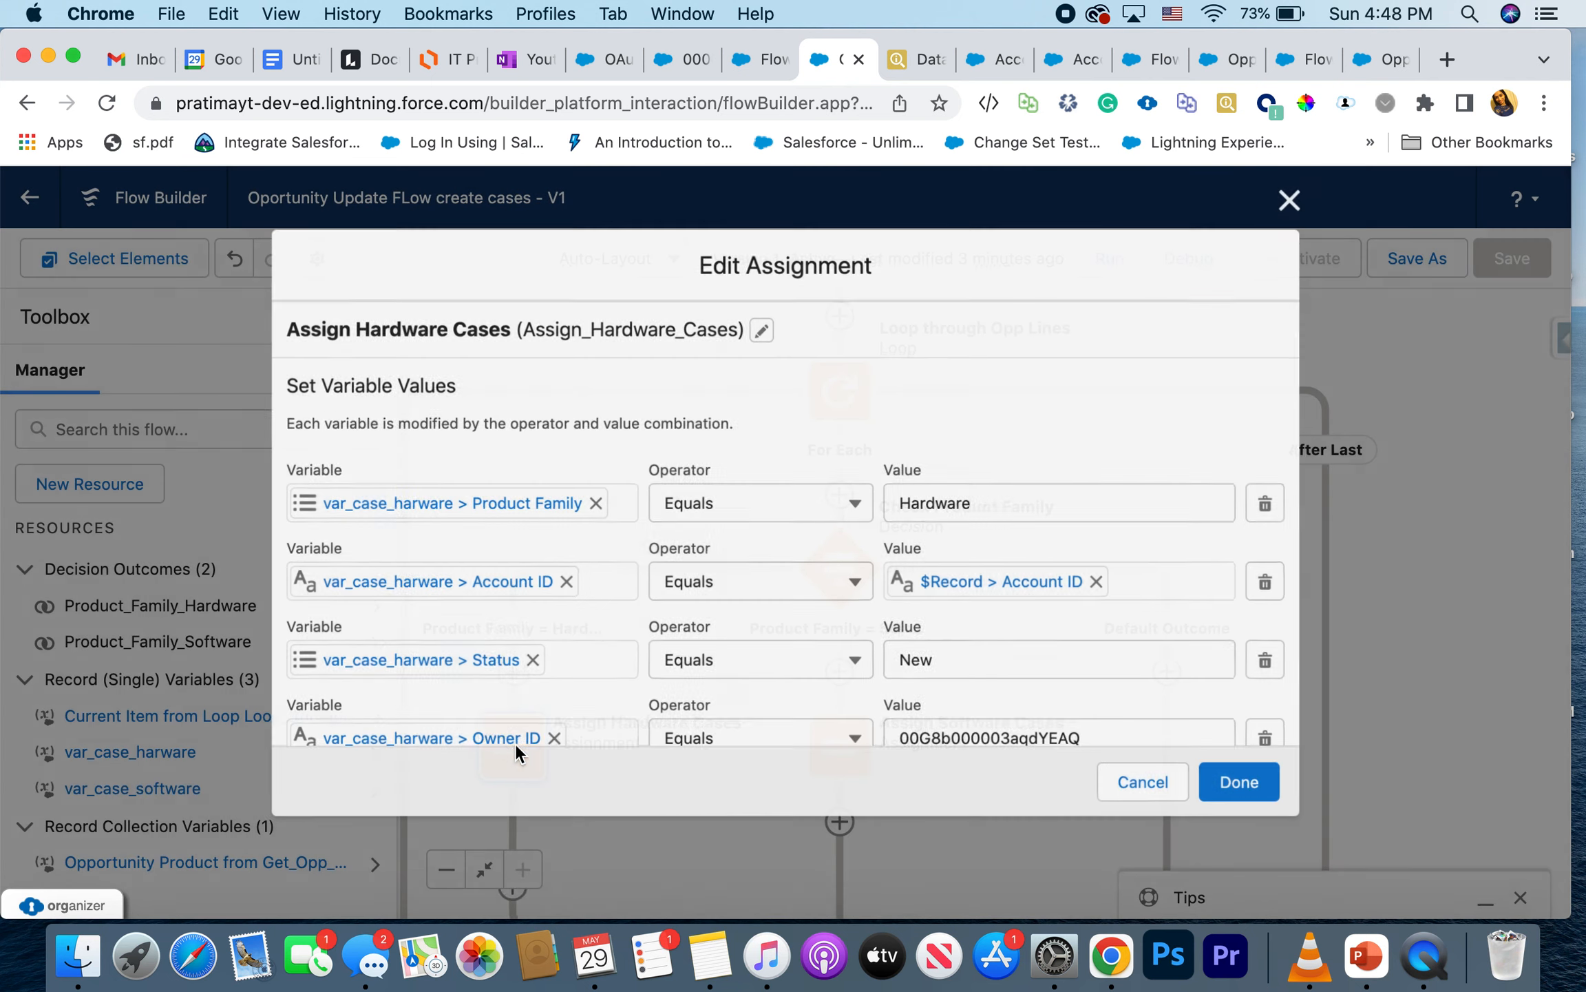
scroll(901, 674, "down", 2)
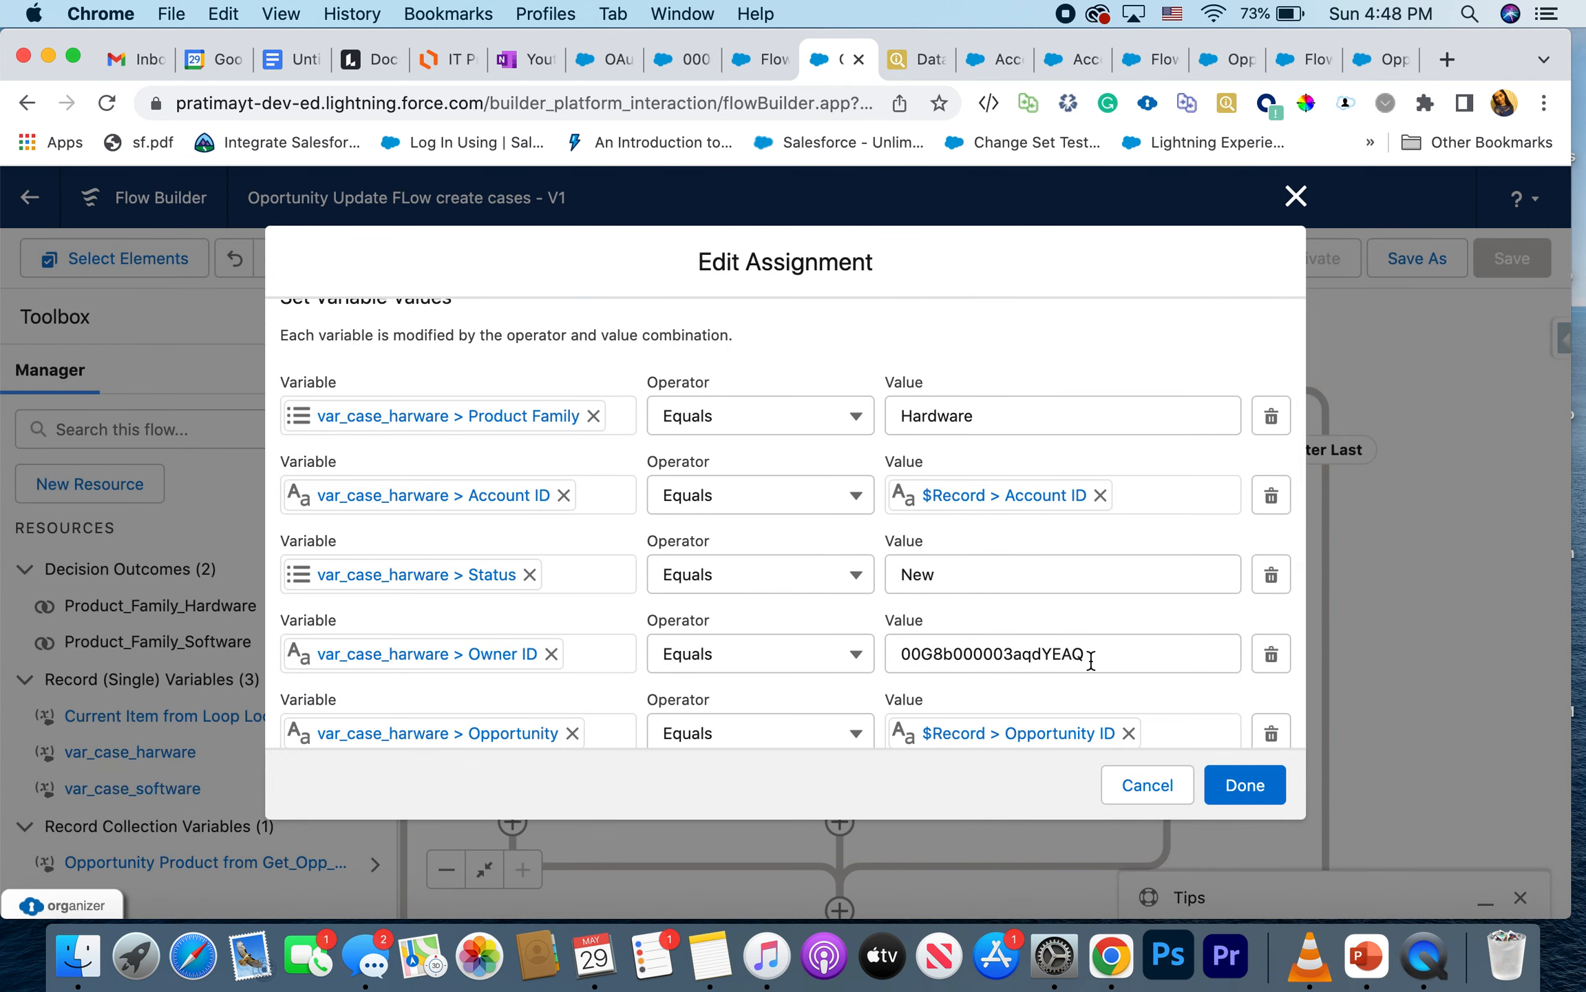
left_click(912, 60)
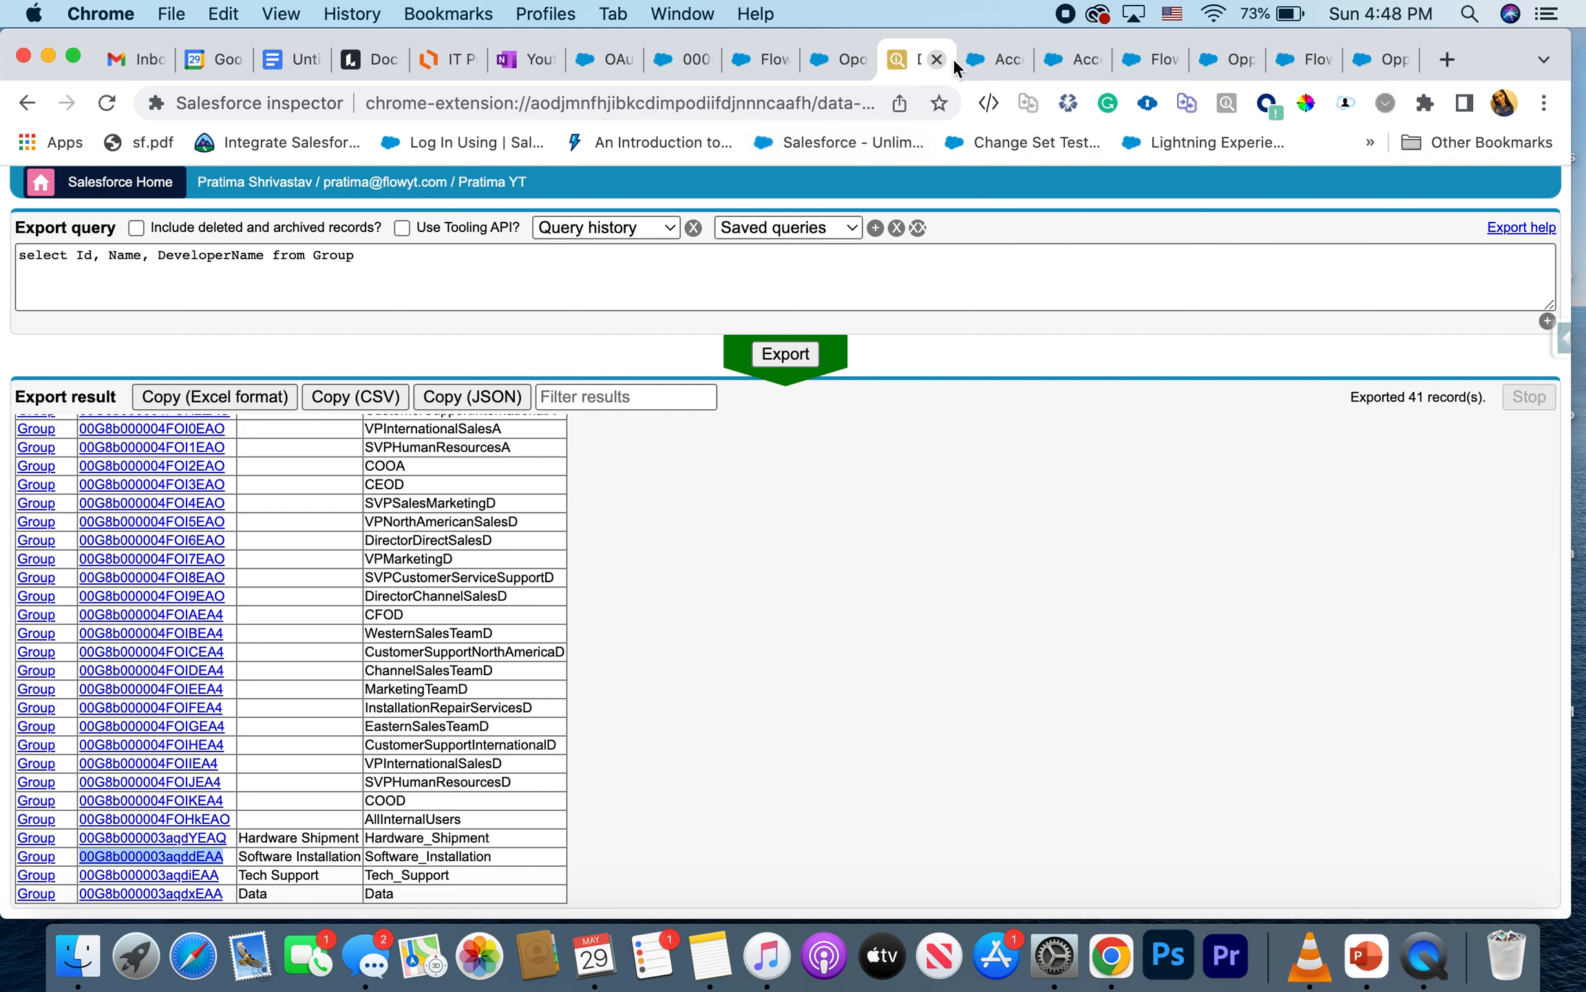
left_click(834, 57)
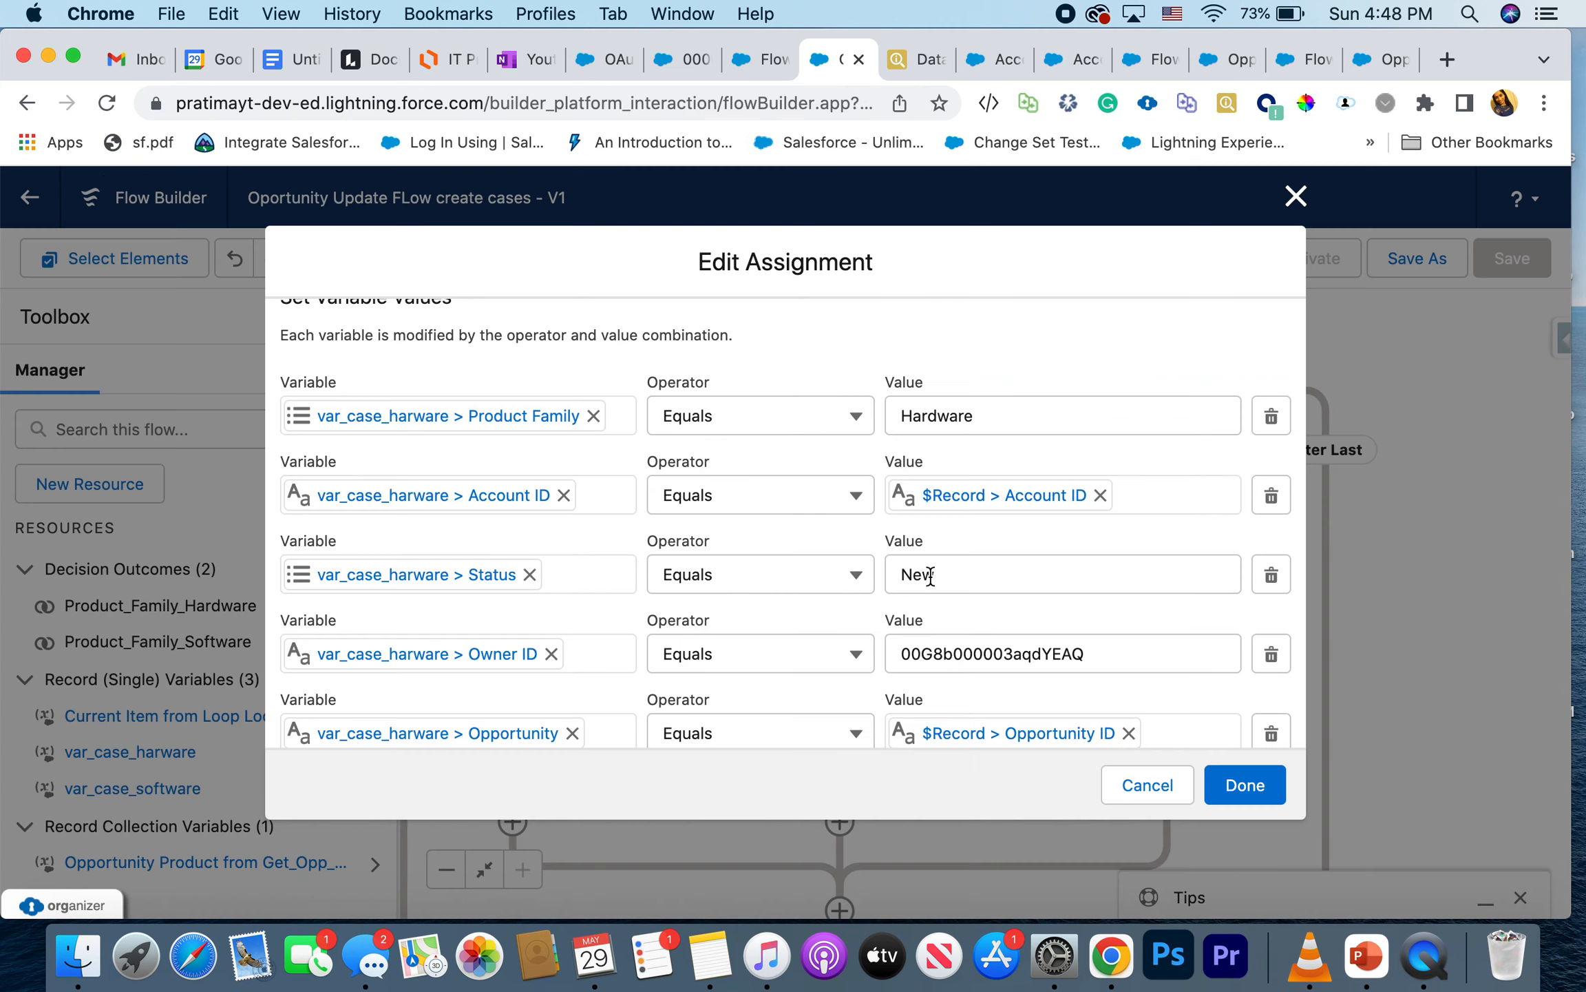
Step: Set the Owner ID in the Assign Software Cases assignment to the Software Installation queue ID 00G8b000003aqddEAA from the Group query results
left_click(1240, 788)
double_click(842, 757)
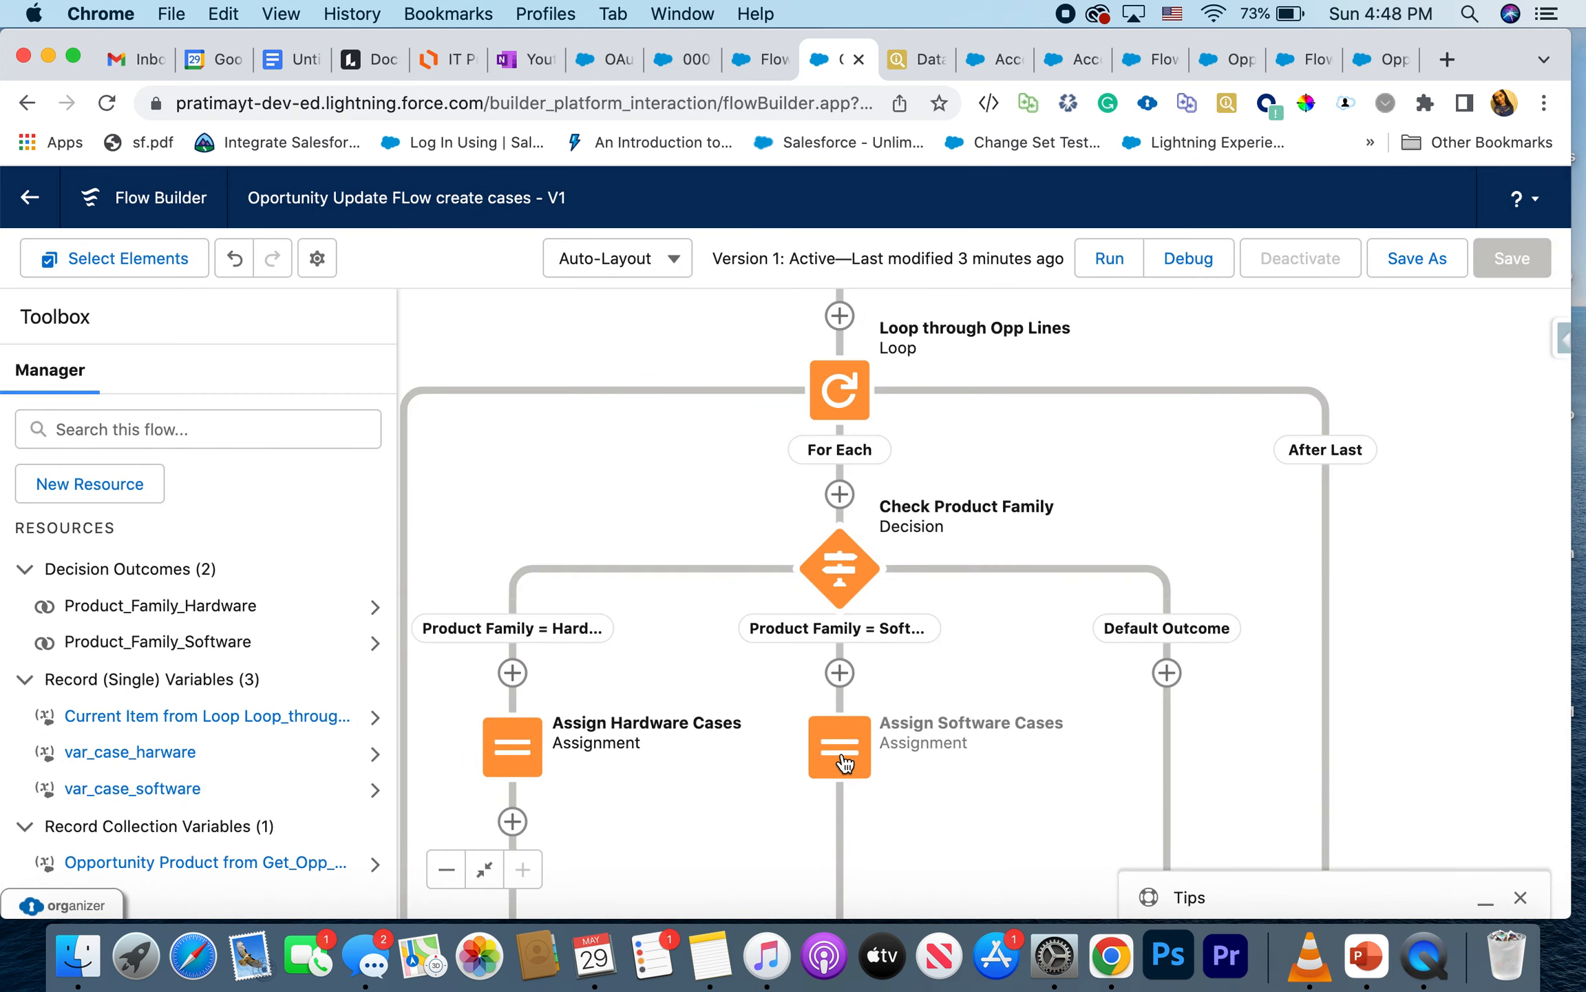
double_click(842, 758)
scroll(771, 600, "down", 2)
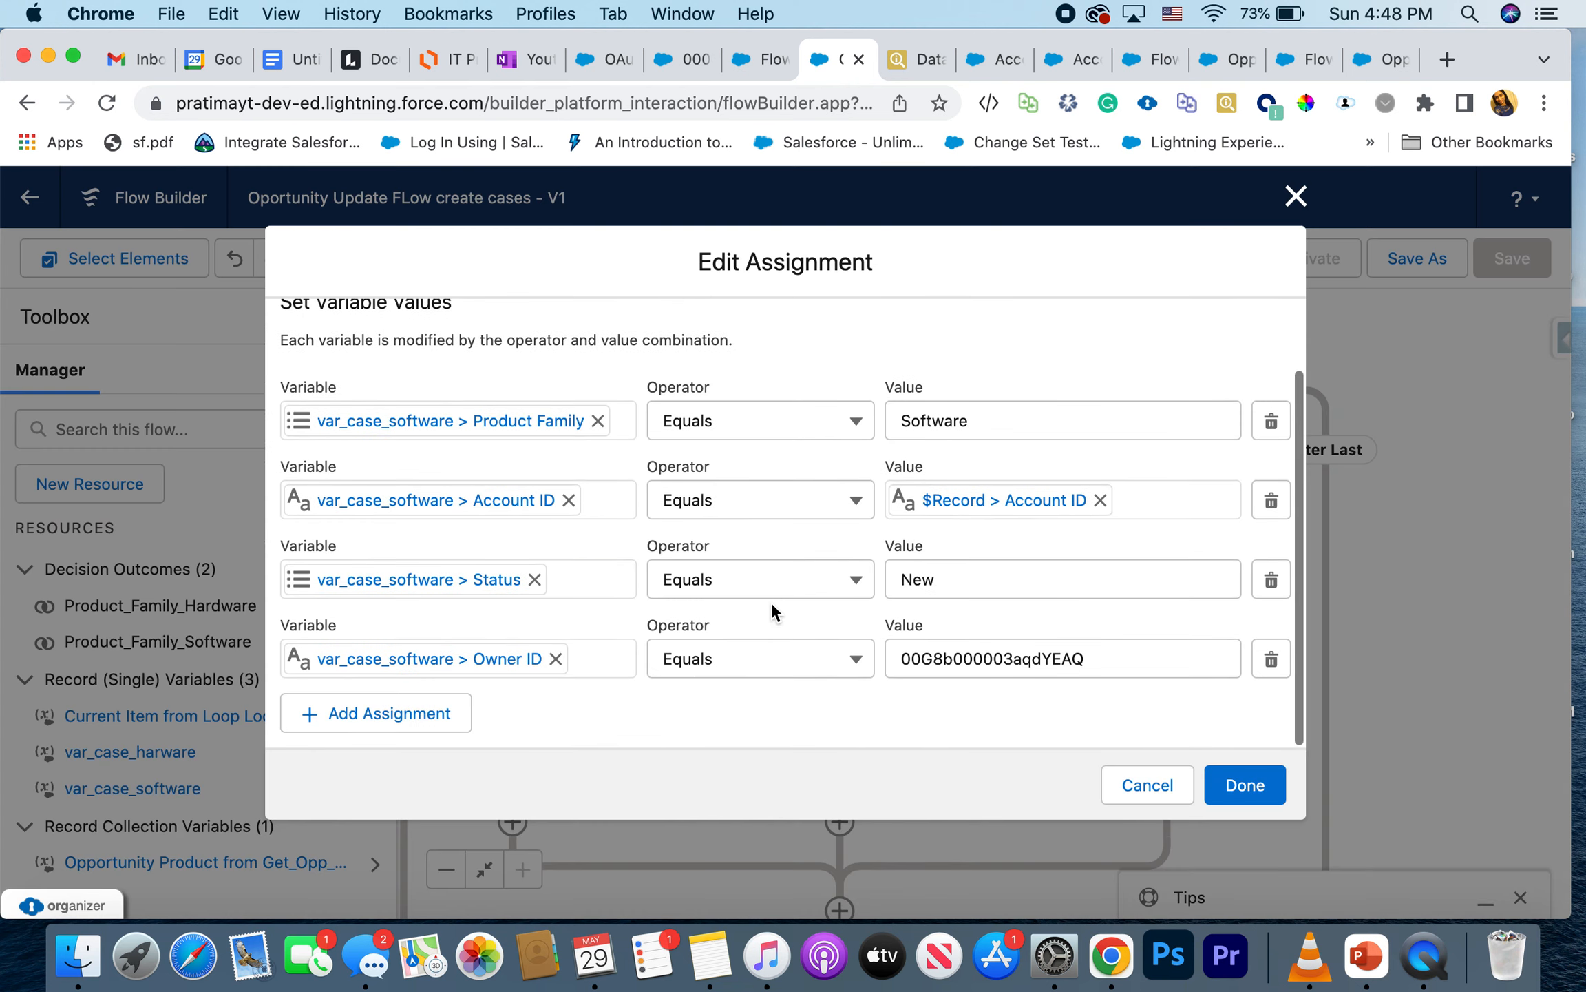
double_click(1021, 661)
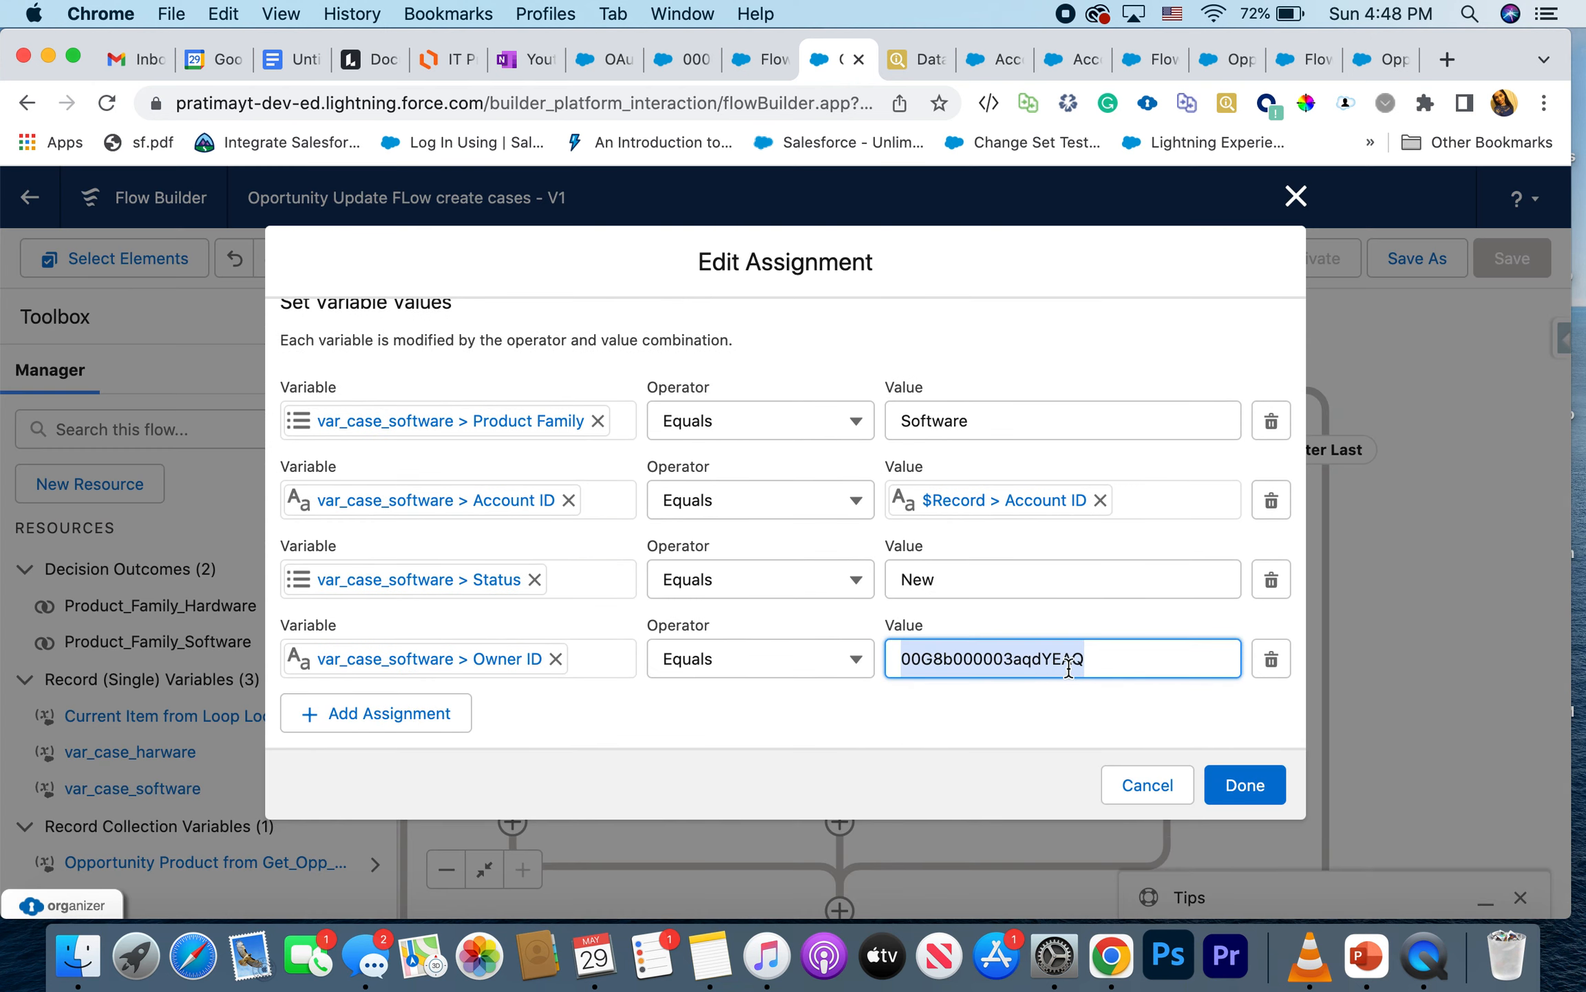
left_click(908, 65)
left_click_drag(230, 856, 81, 857)
key("super+c")
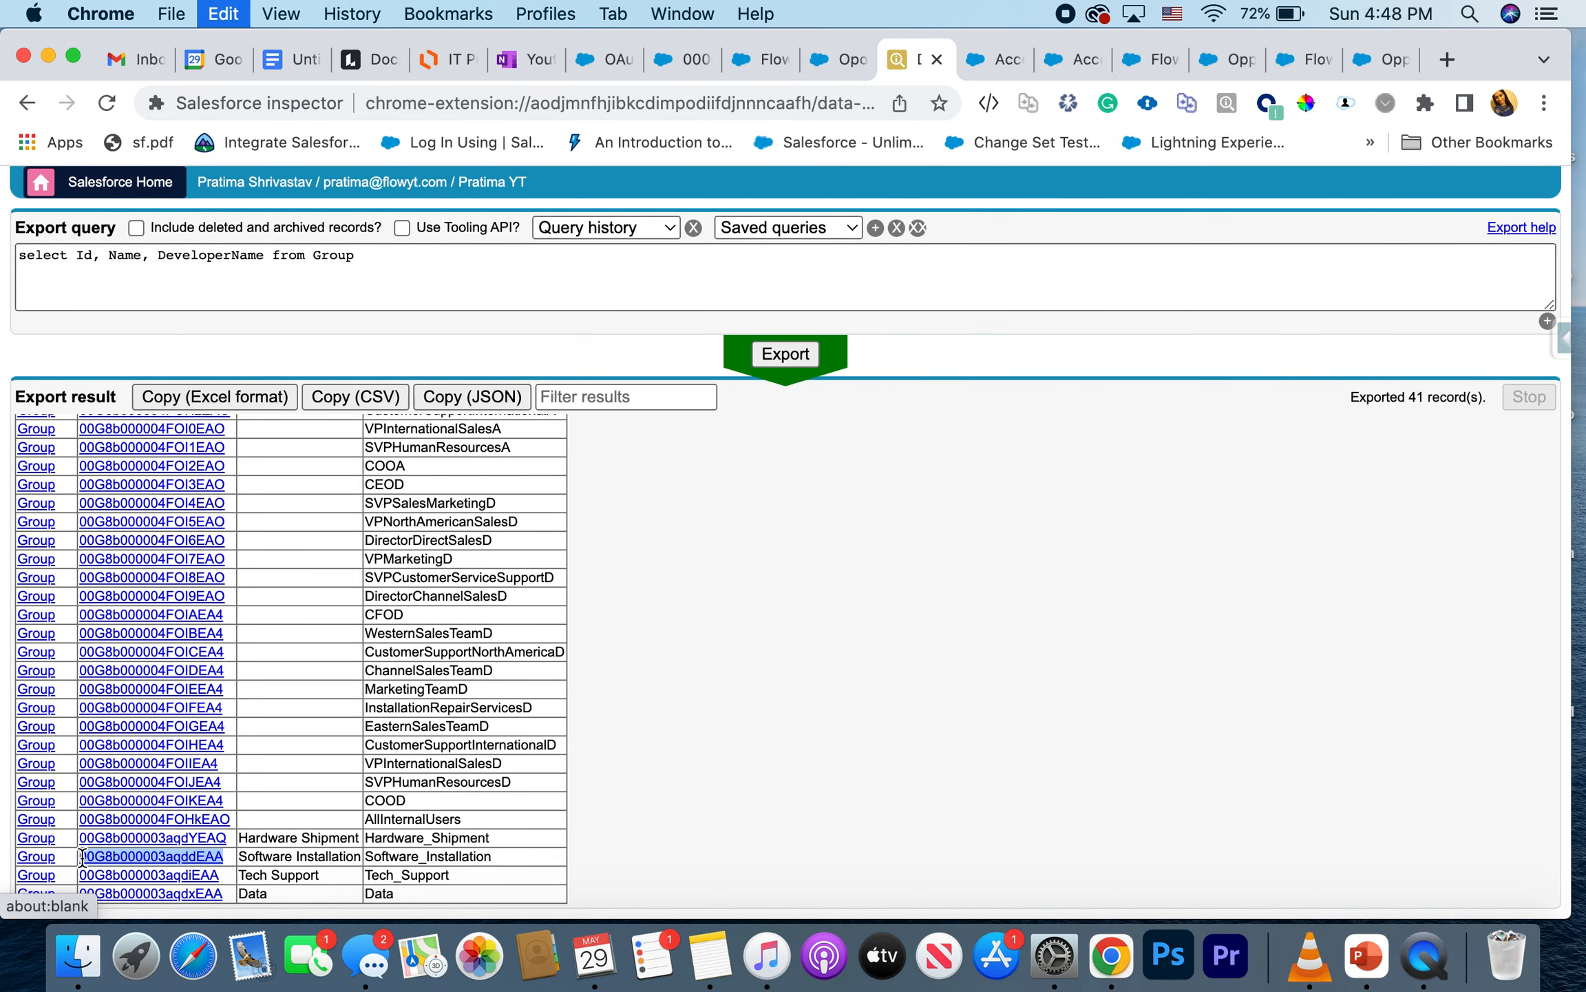
left_click(826, 65)
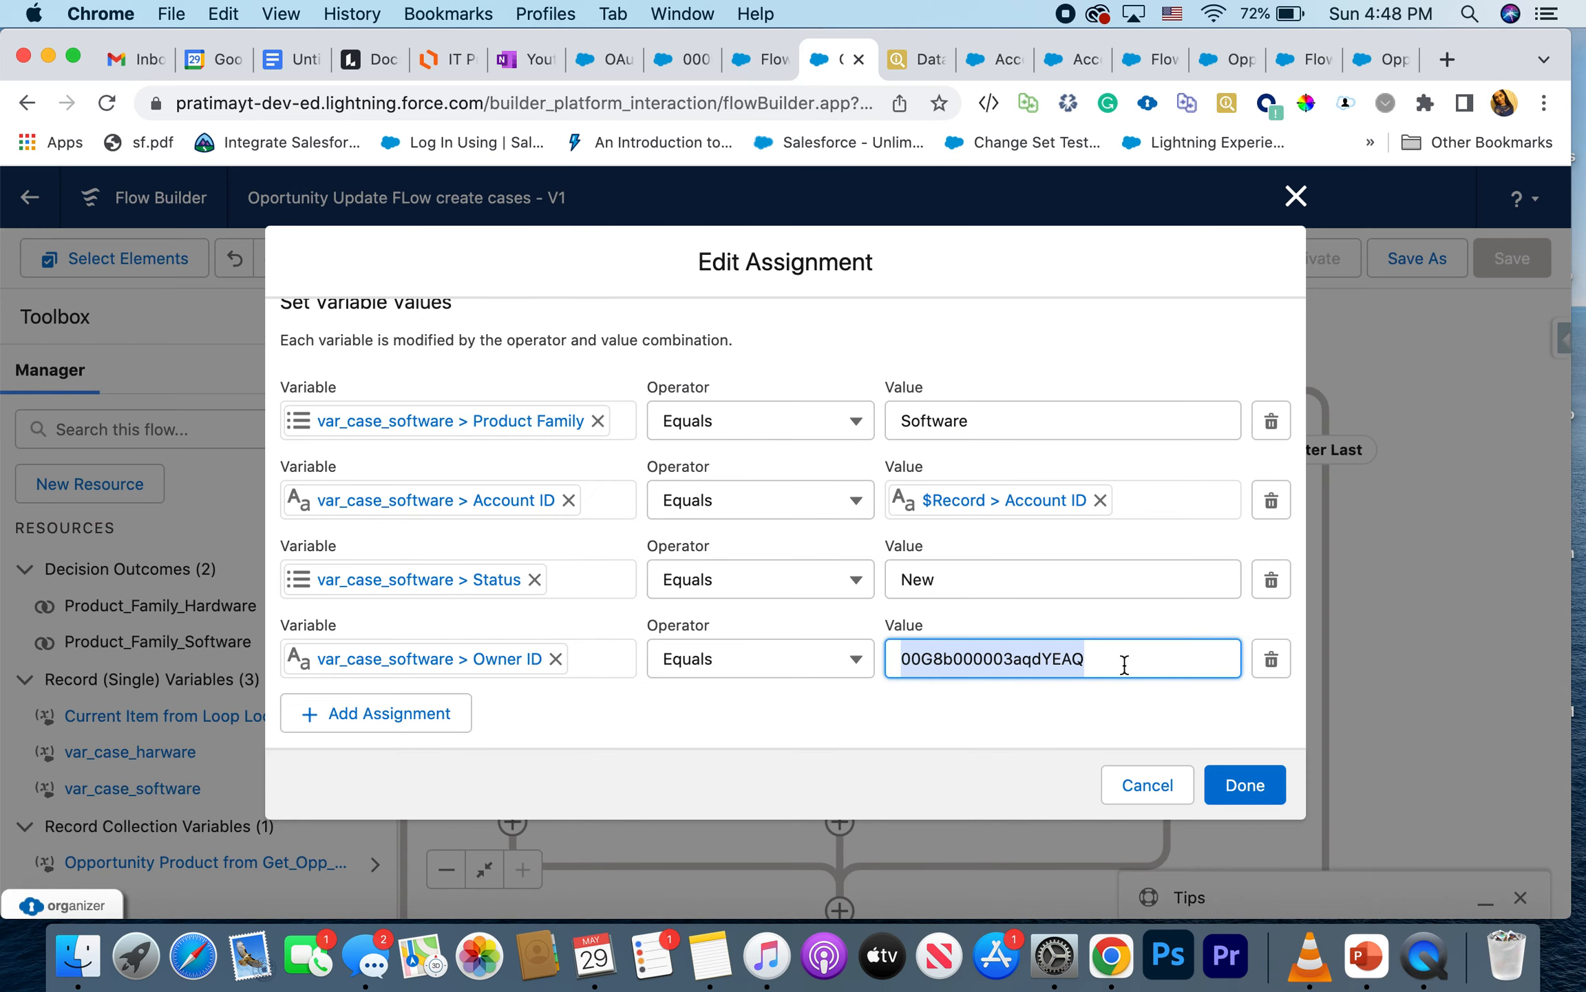
key("super+v")
left_click(1047, 711)
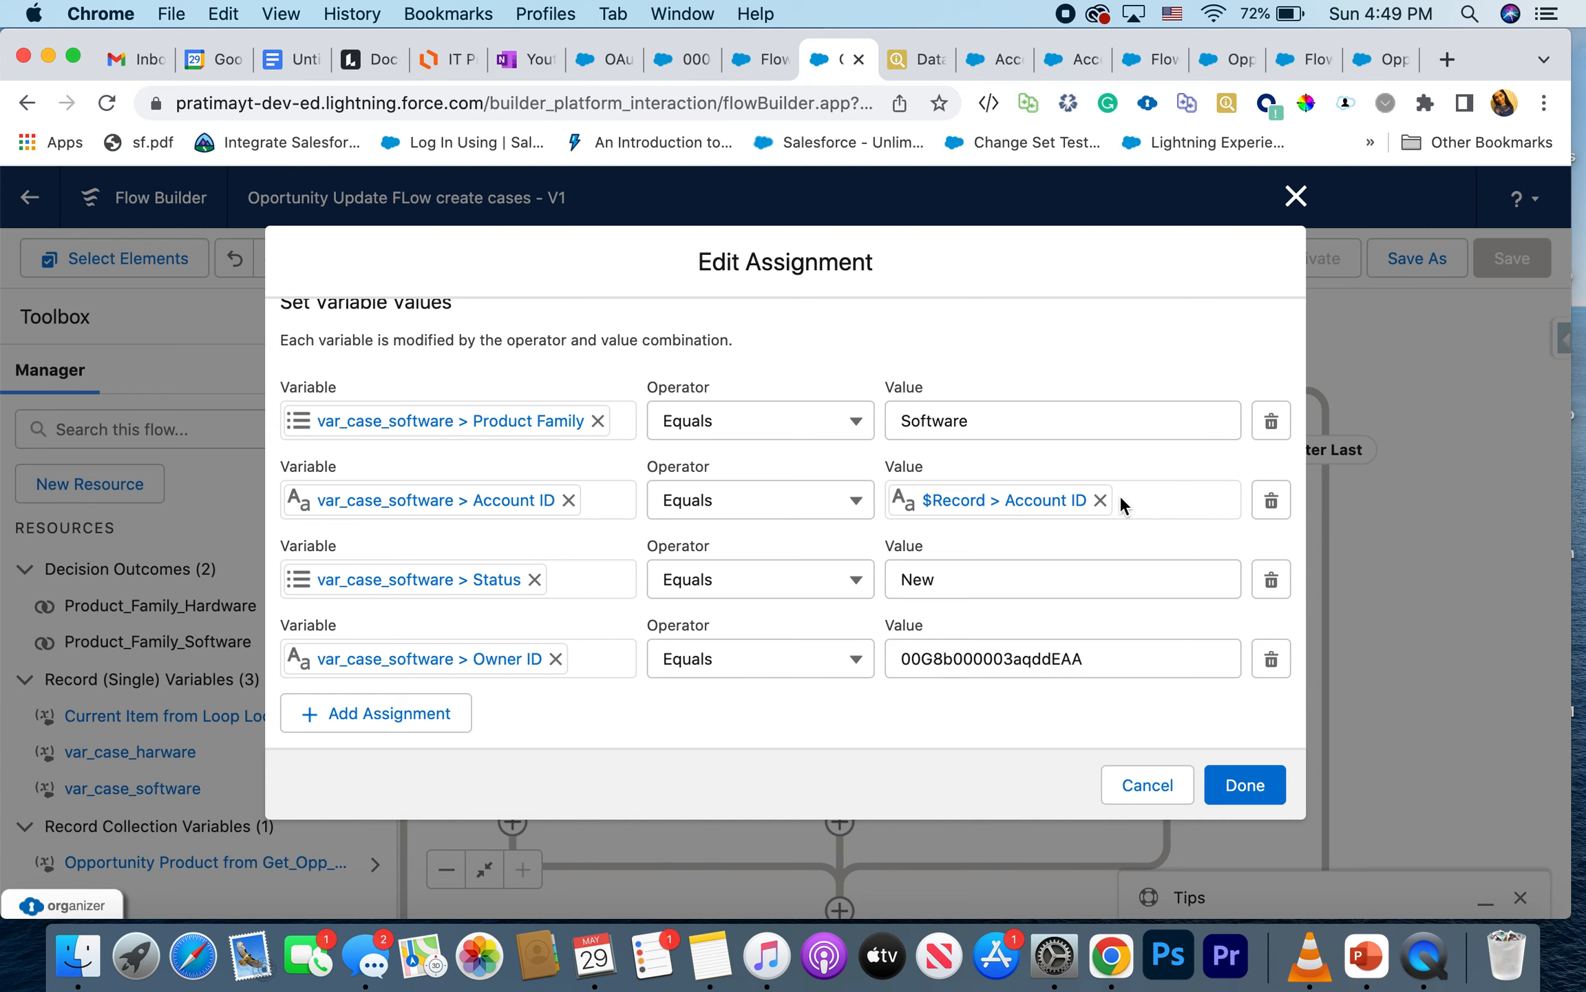
Step: Add an assignment row for the variable var_case_software > Opportunity
left_click(413, 711)
left_click(409, 737)
type("var")
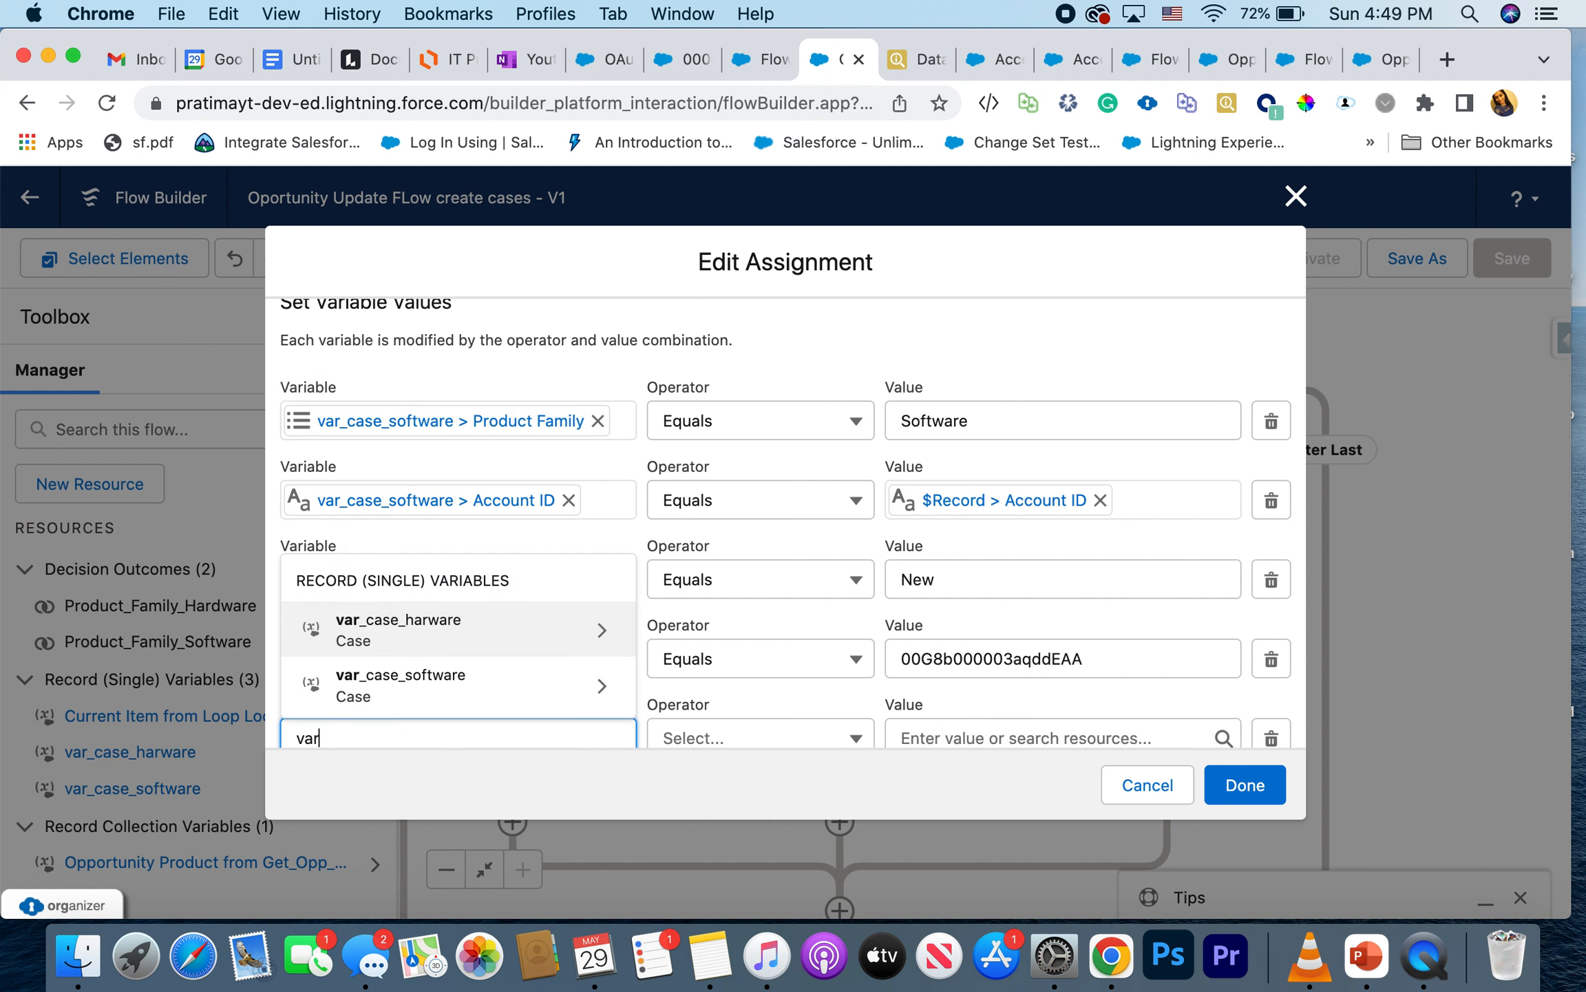
left_click(435, 697)
type("oppo")
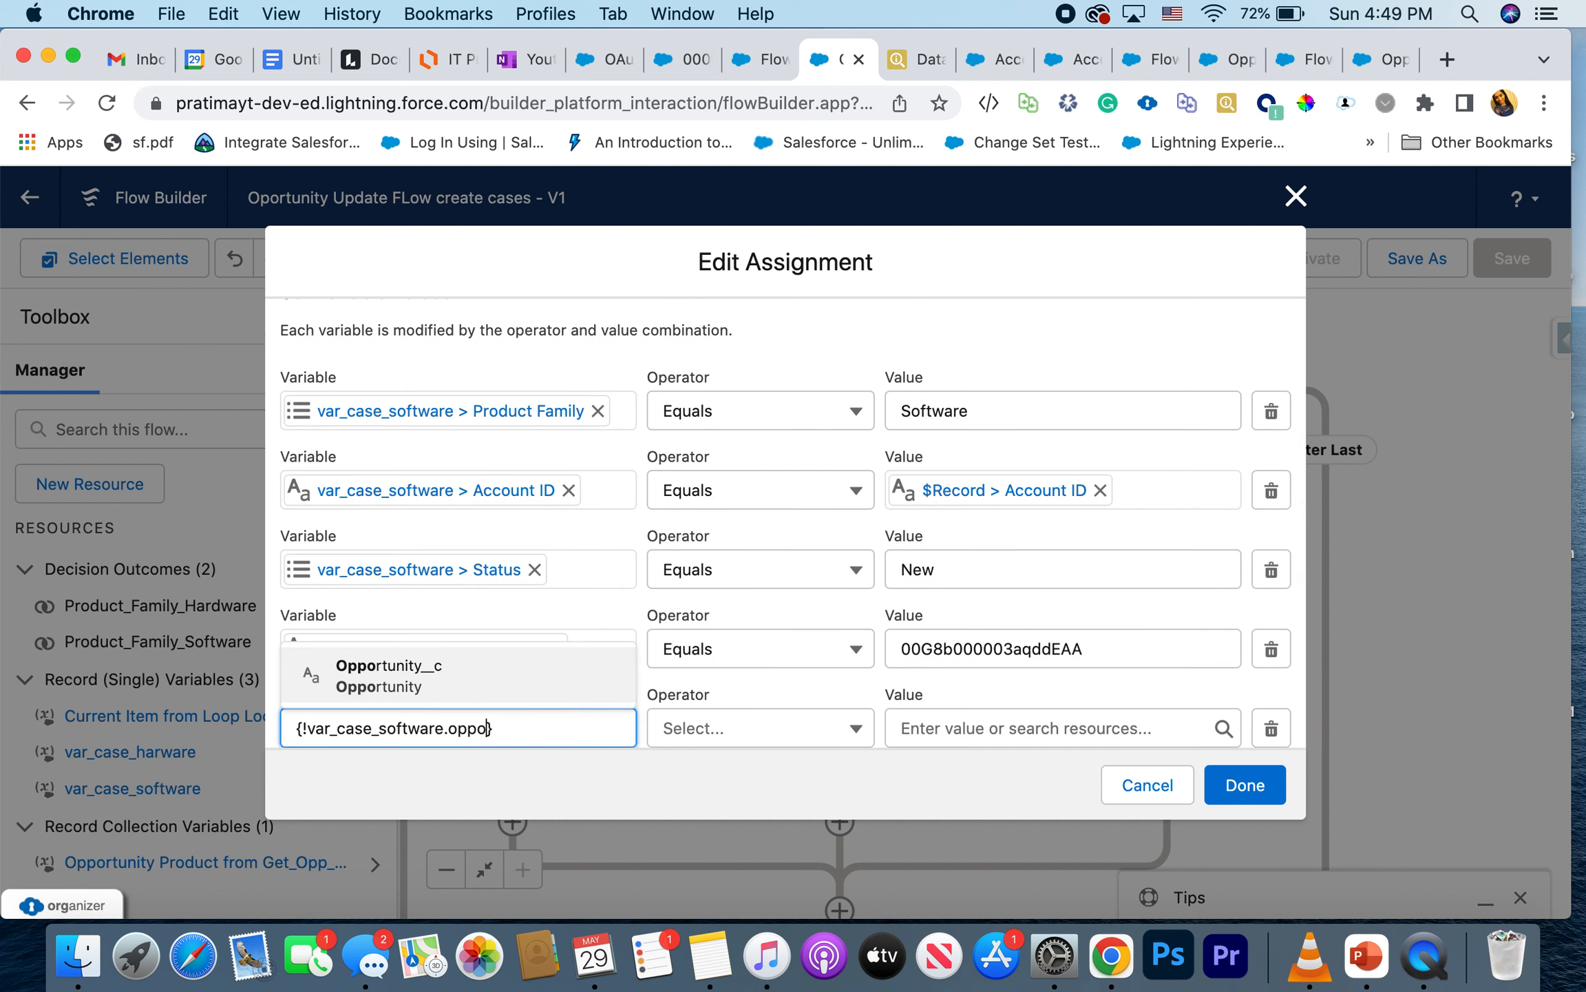
left_click(432, 671)
Step: Set the value of the new Opportunity row to {!$Record.Id} and finish editing the Assign Software Cases element
left_click(937, 720)
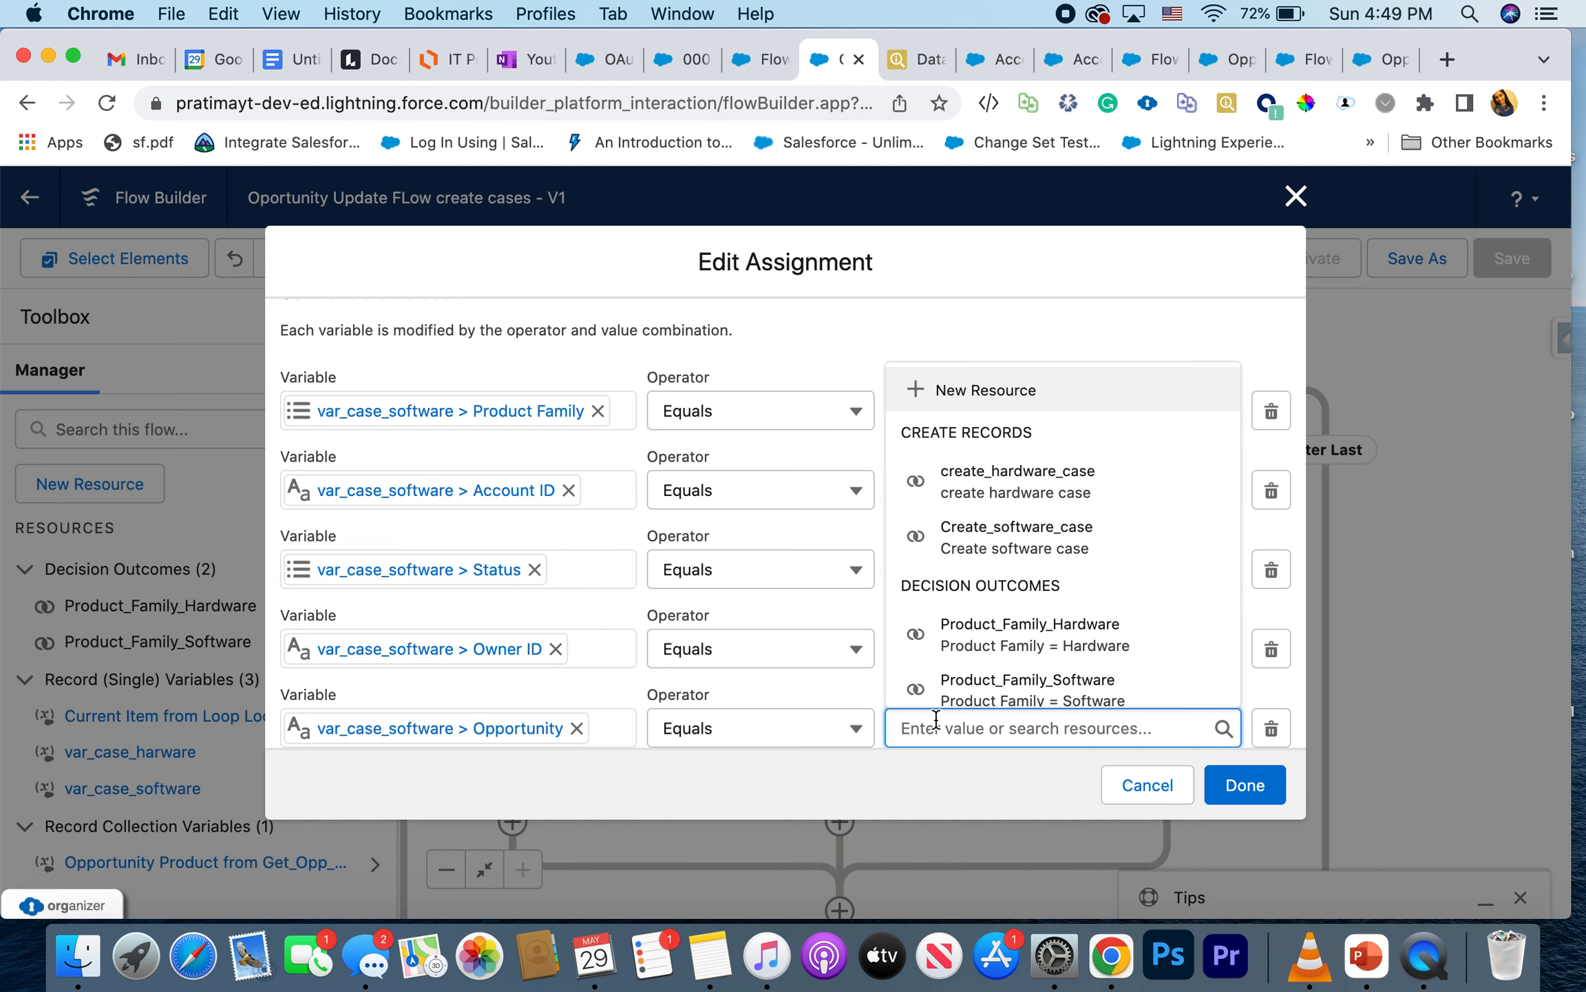
type("record")
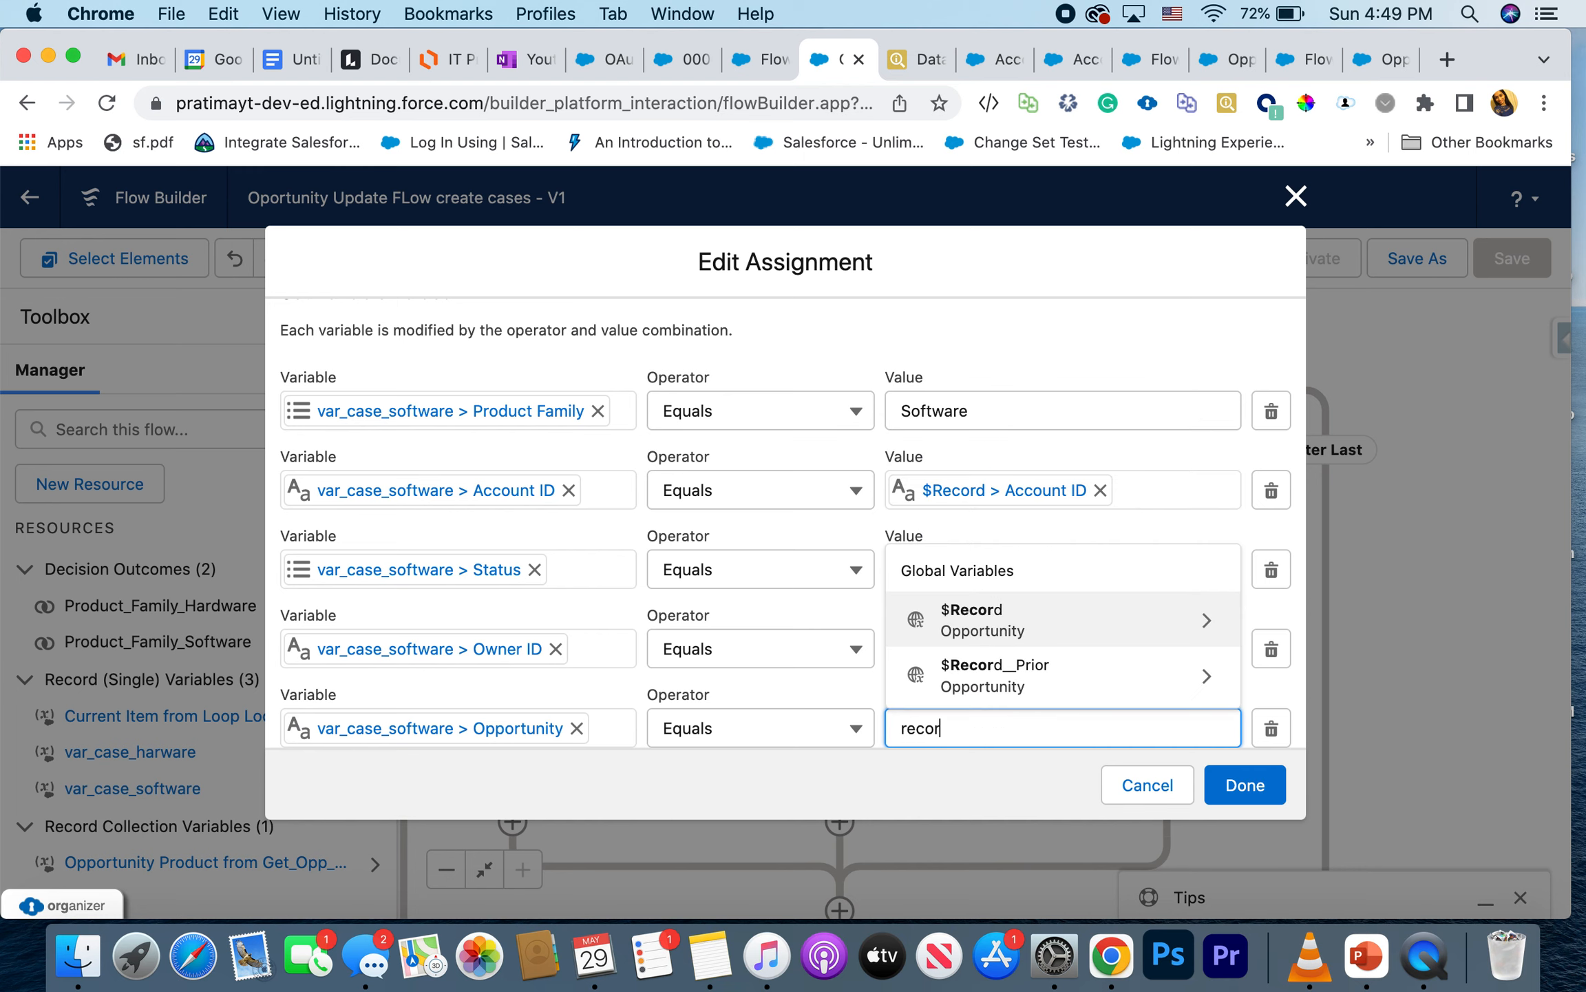
left_click(1011, 626)
type("Id")
scroll(1042, 576, "down", 2)
scroll(1041, 576, "down", 6)
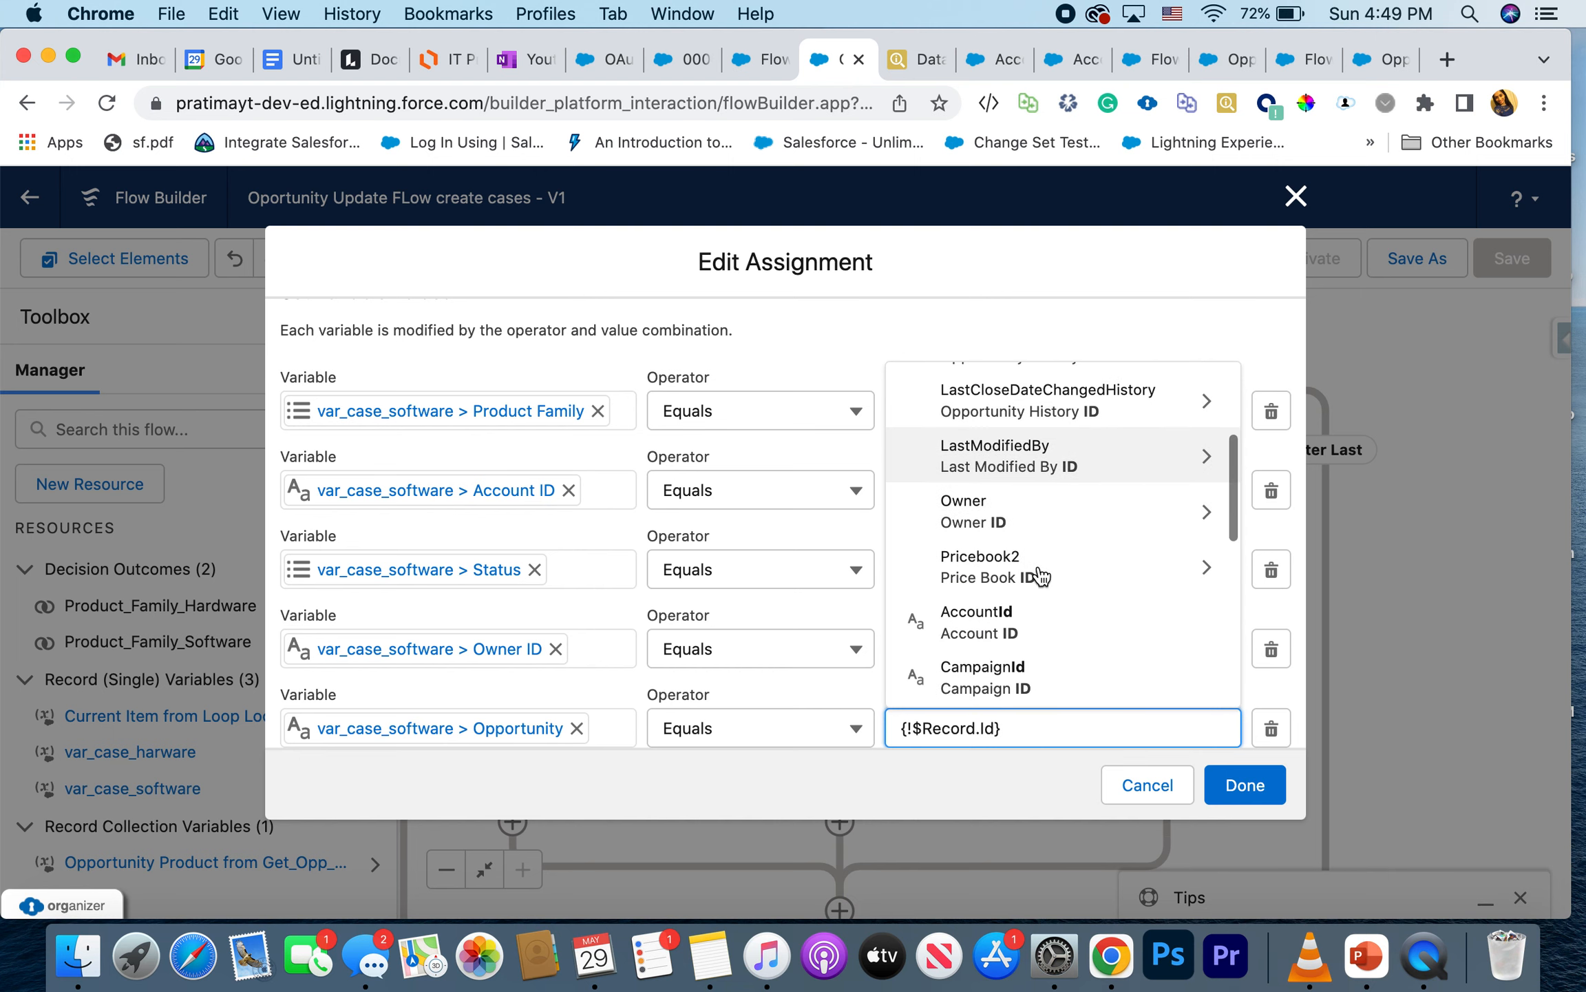
left_click(1036, 585)
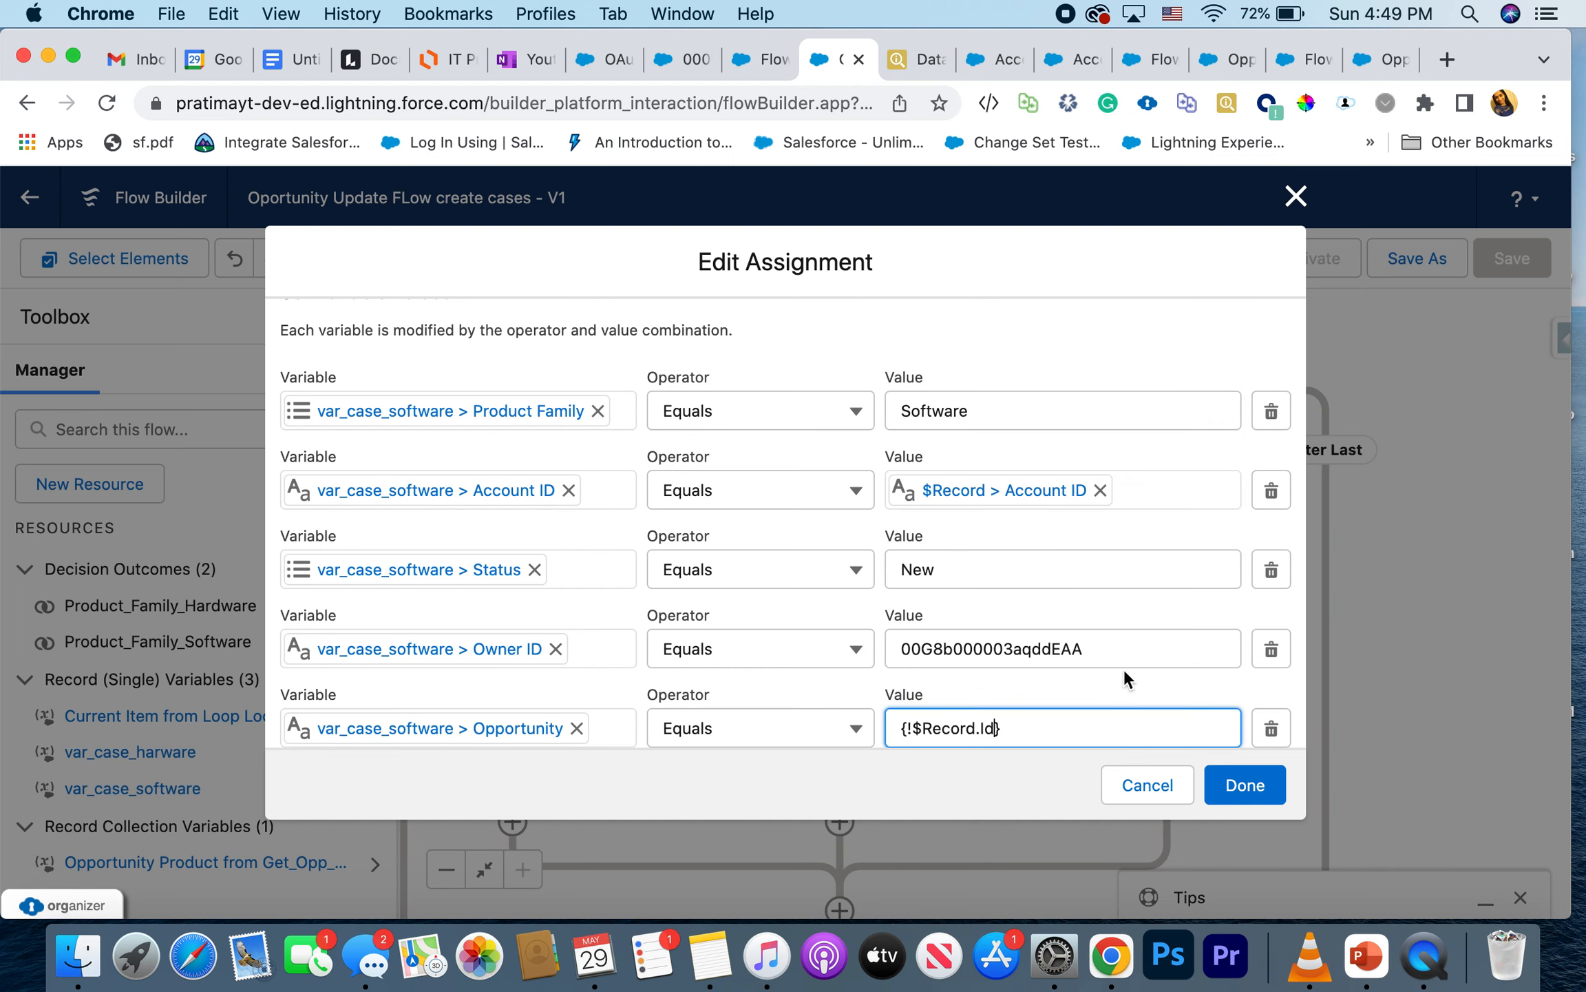
left_click(1245, 784)
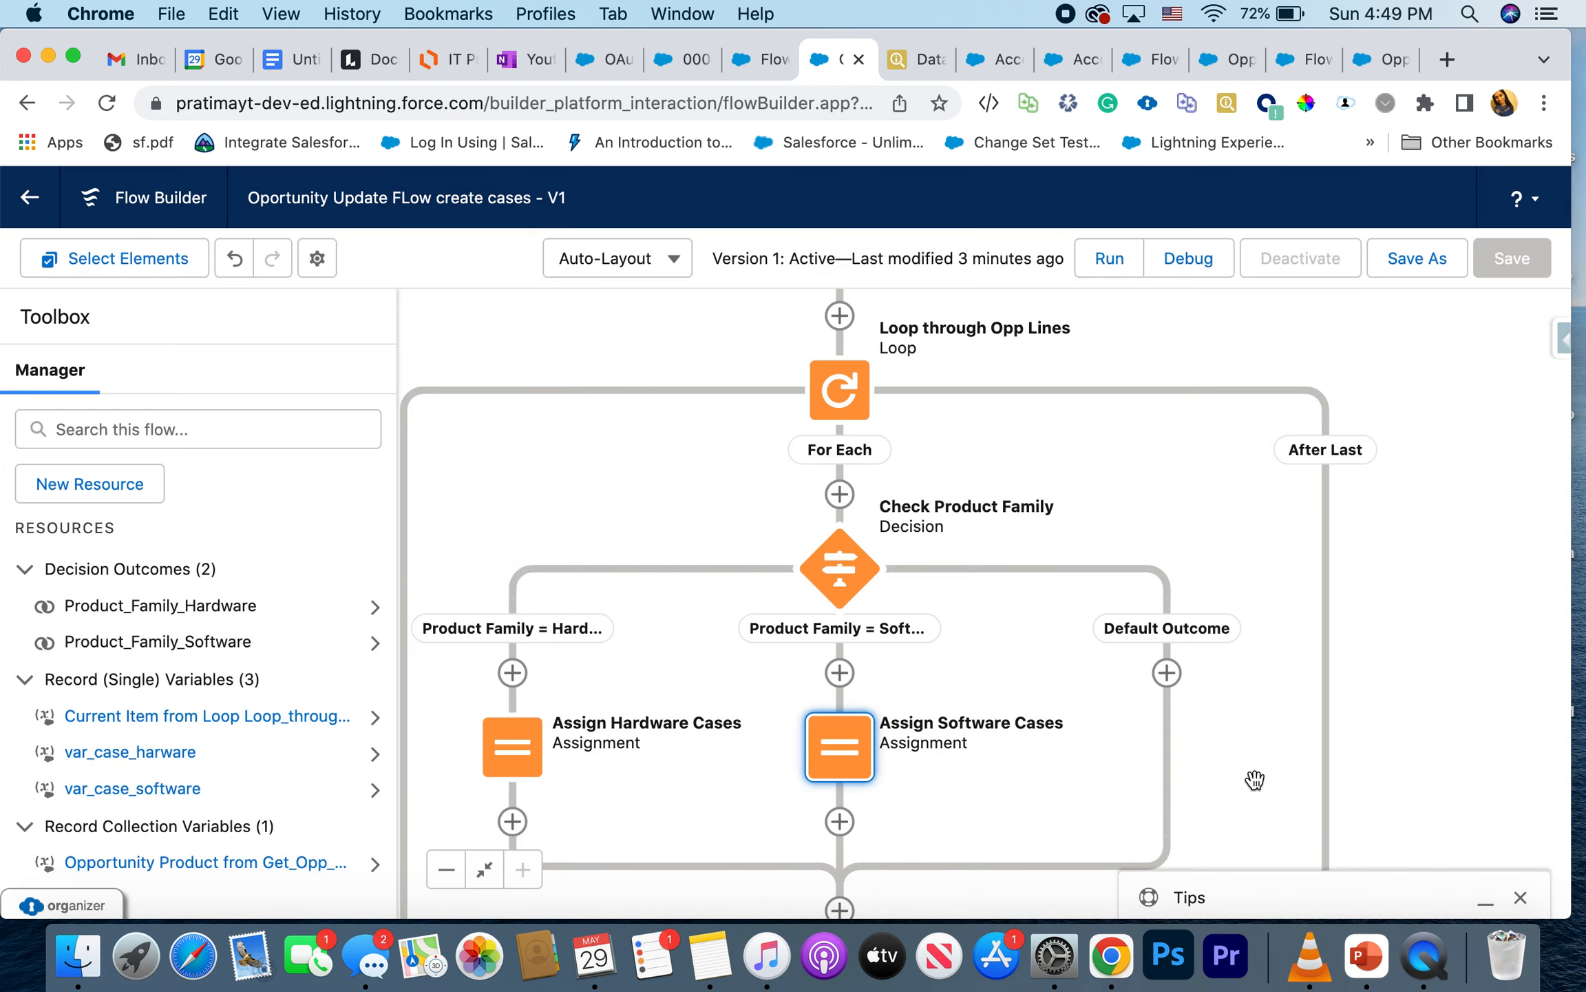
Step: Save the flow as a new version and activate it
left_click(1450, 266)
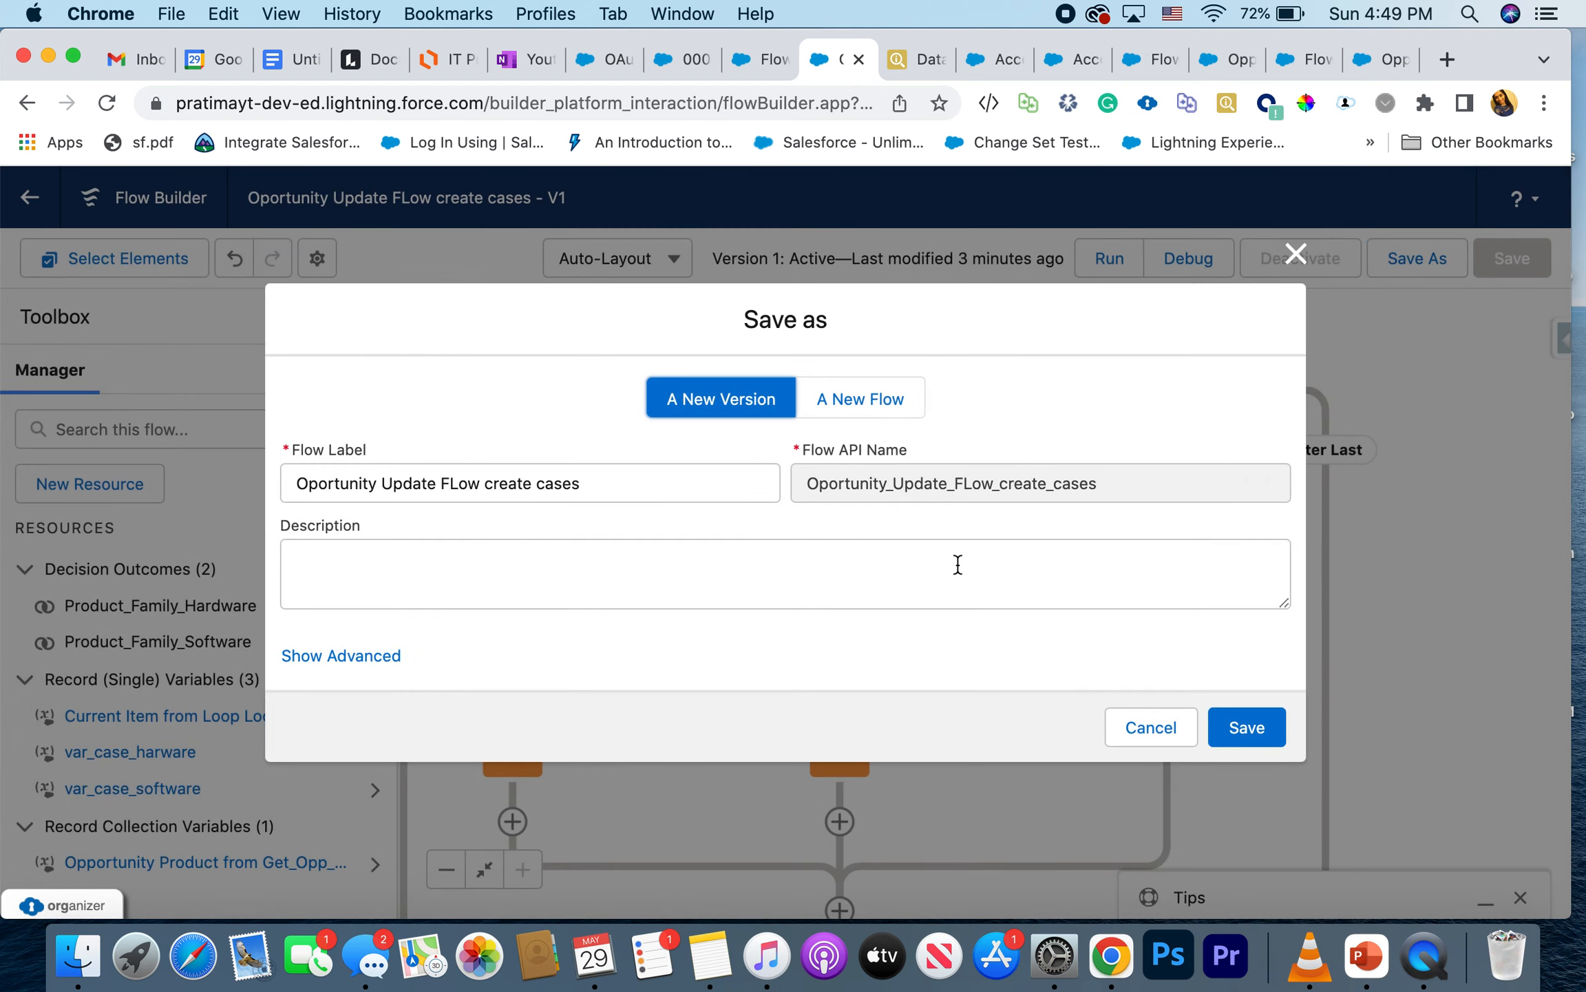
left_click(1242, 736)
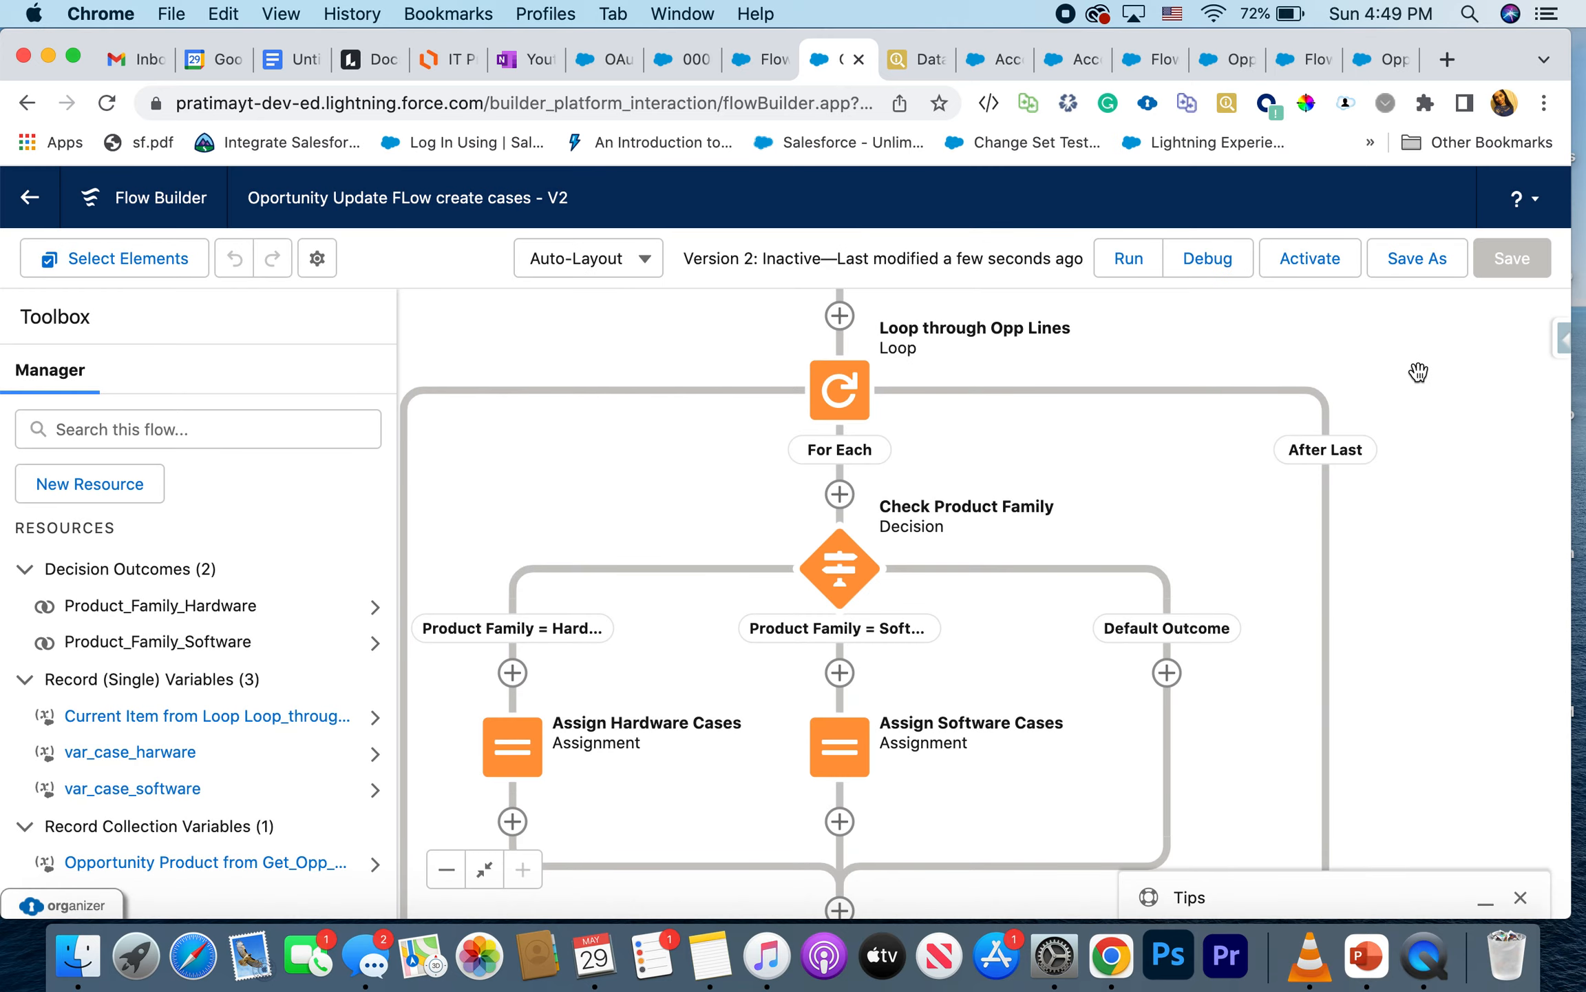
left_click(1317, 268)
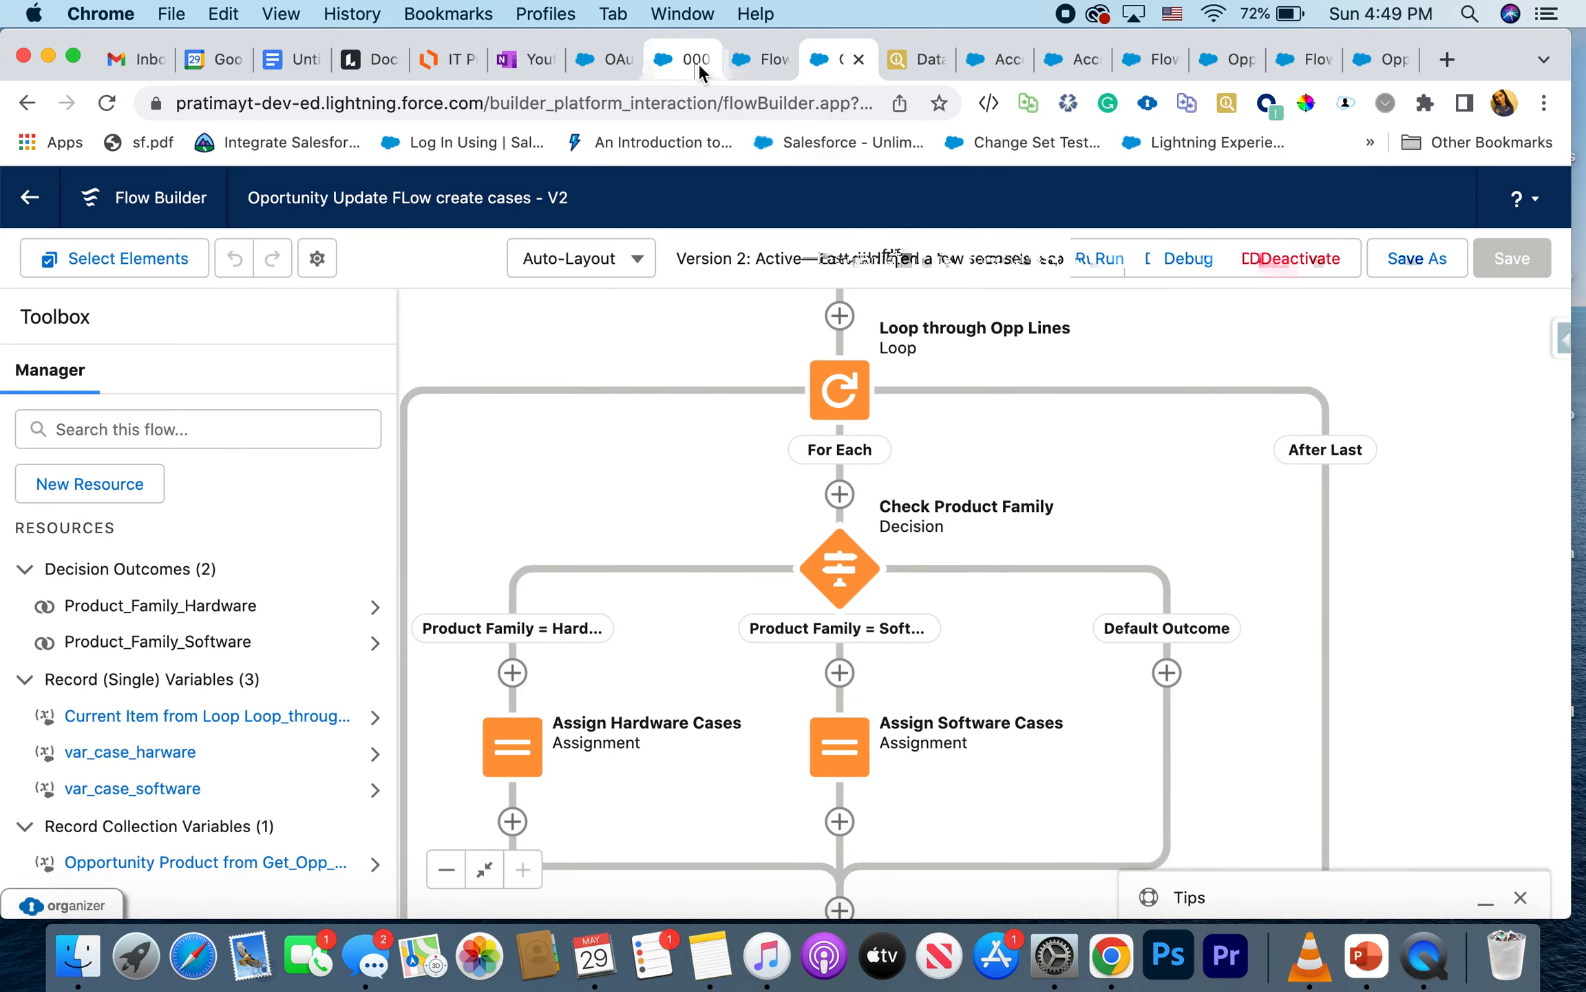
Step: Open the GenePoint Lab Generators opportunity and add the products Laptop (quantity 2), Monitor (1) and Microsoft Products (1)
left_click(697, 64)
left_click(329, 249)
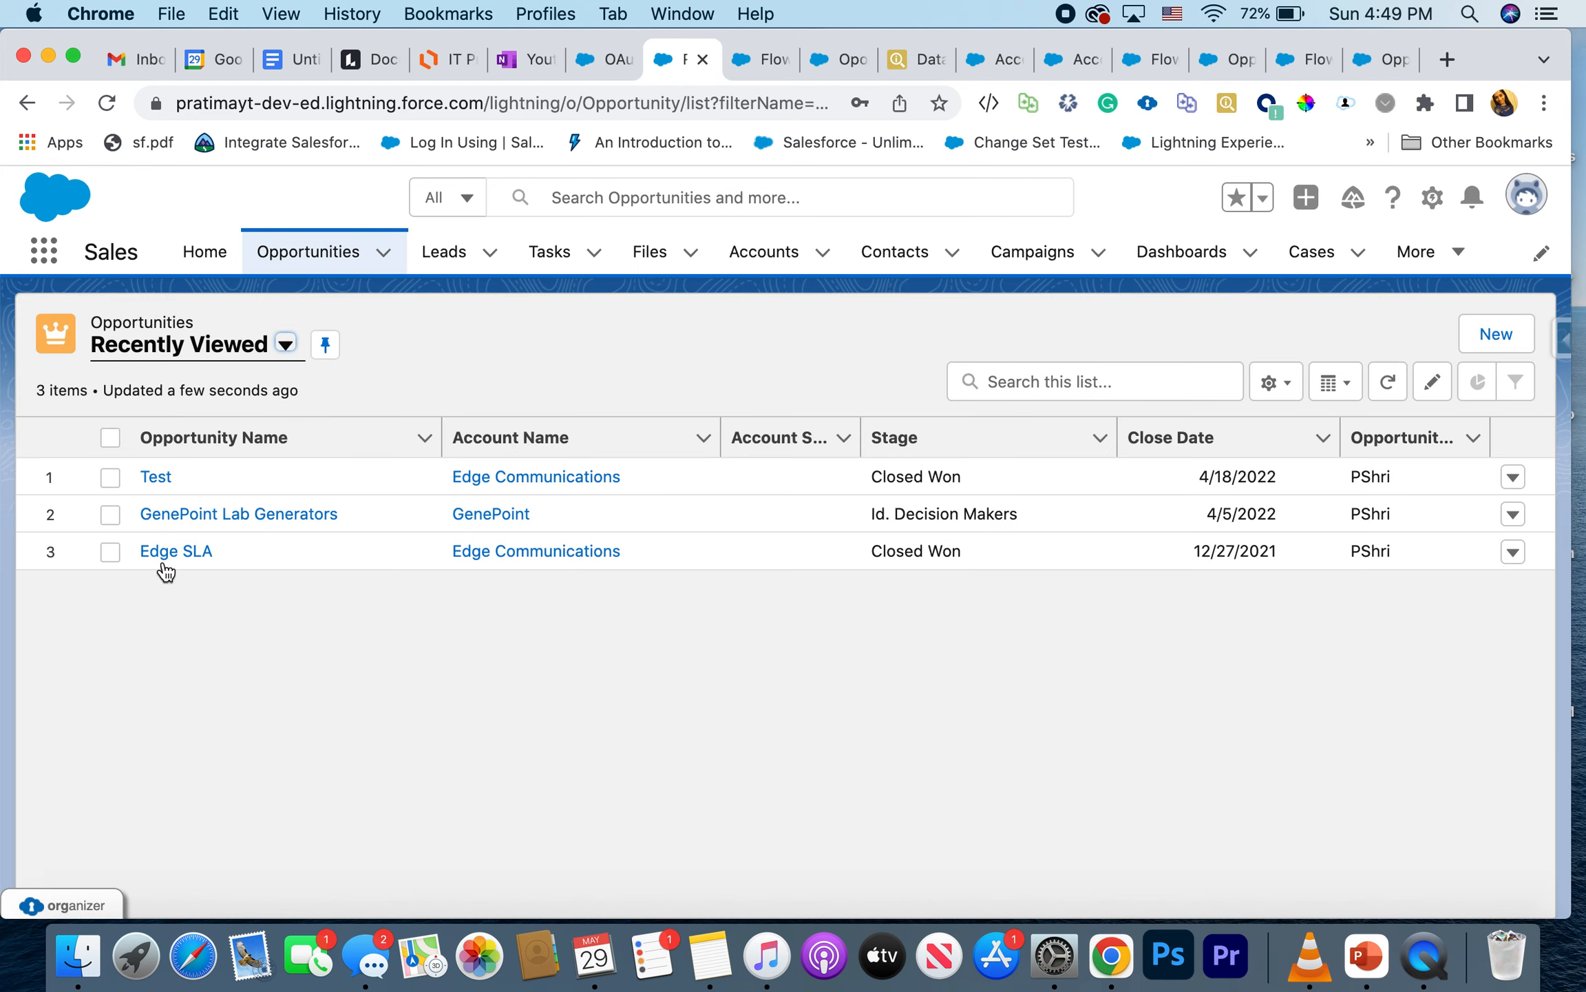
left_click(164, 563)
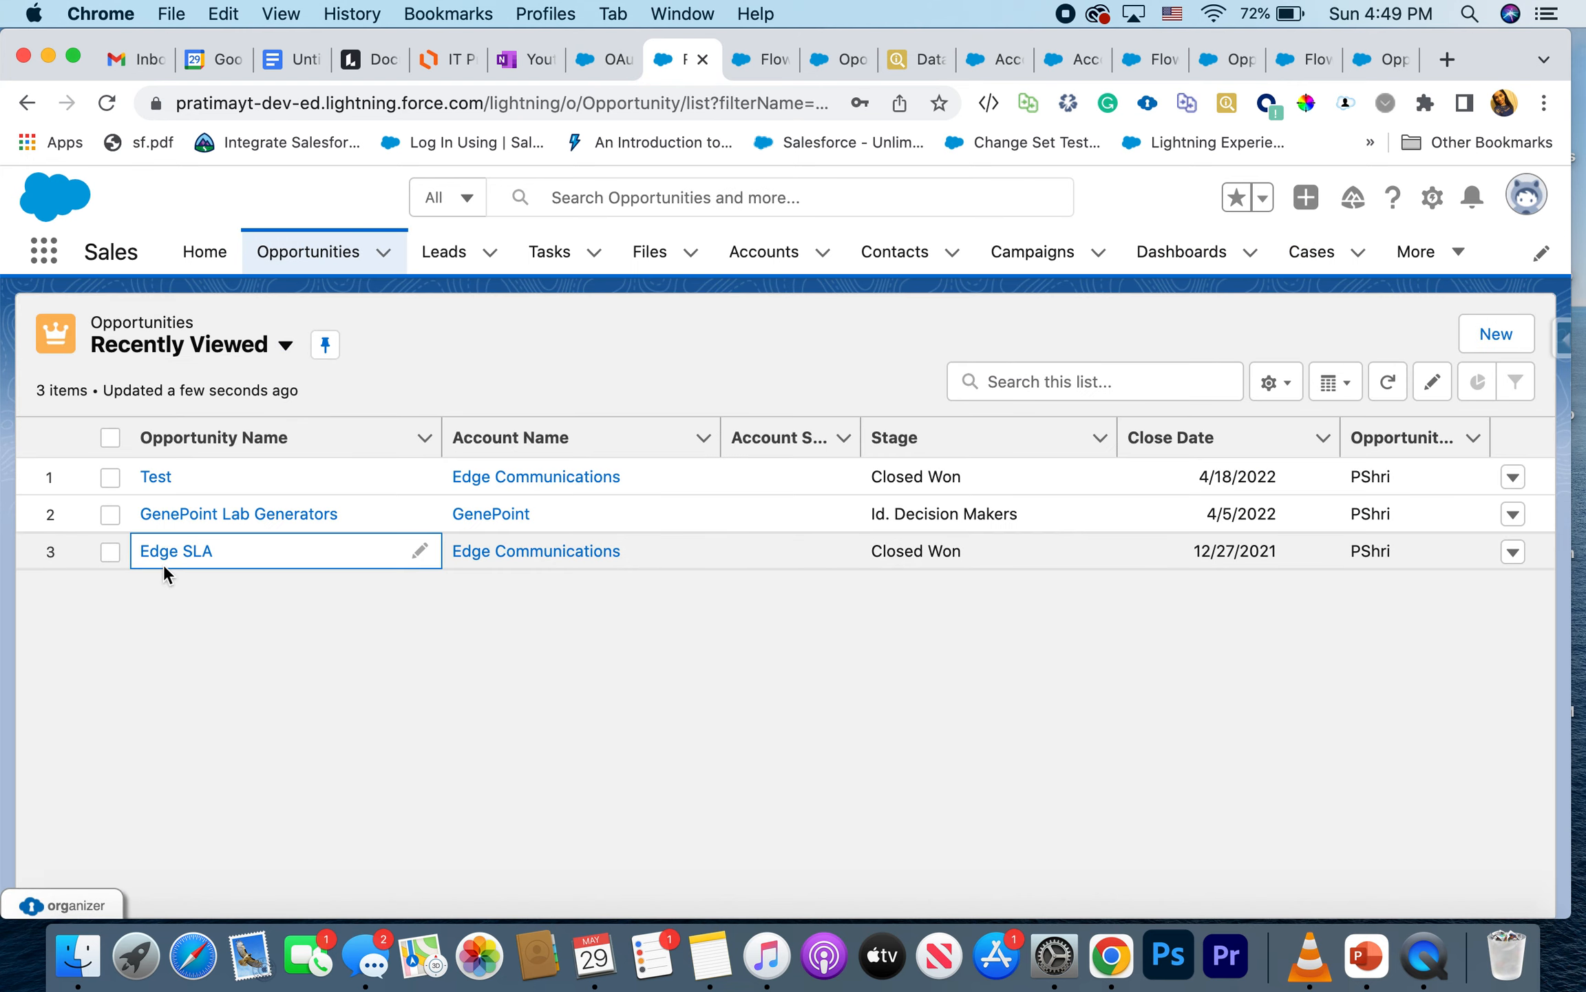
left_click(181, 529)
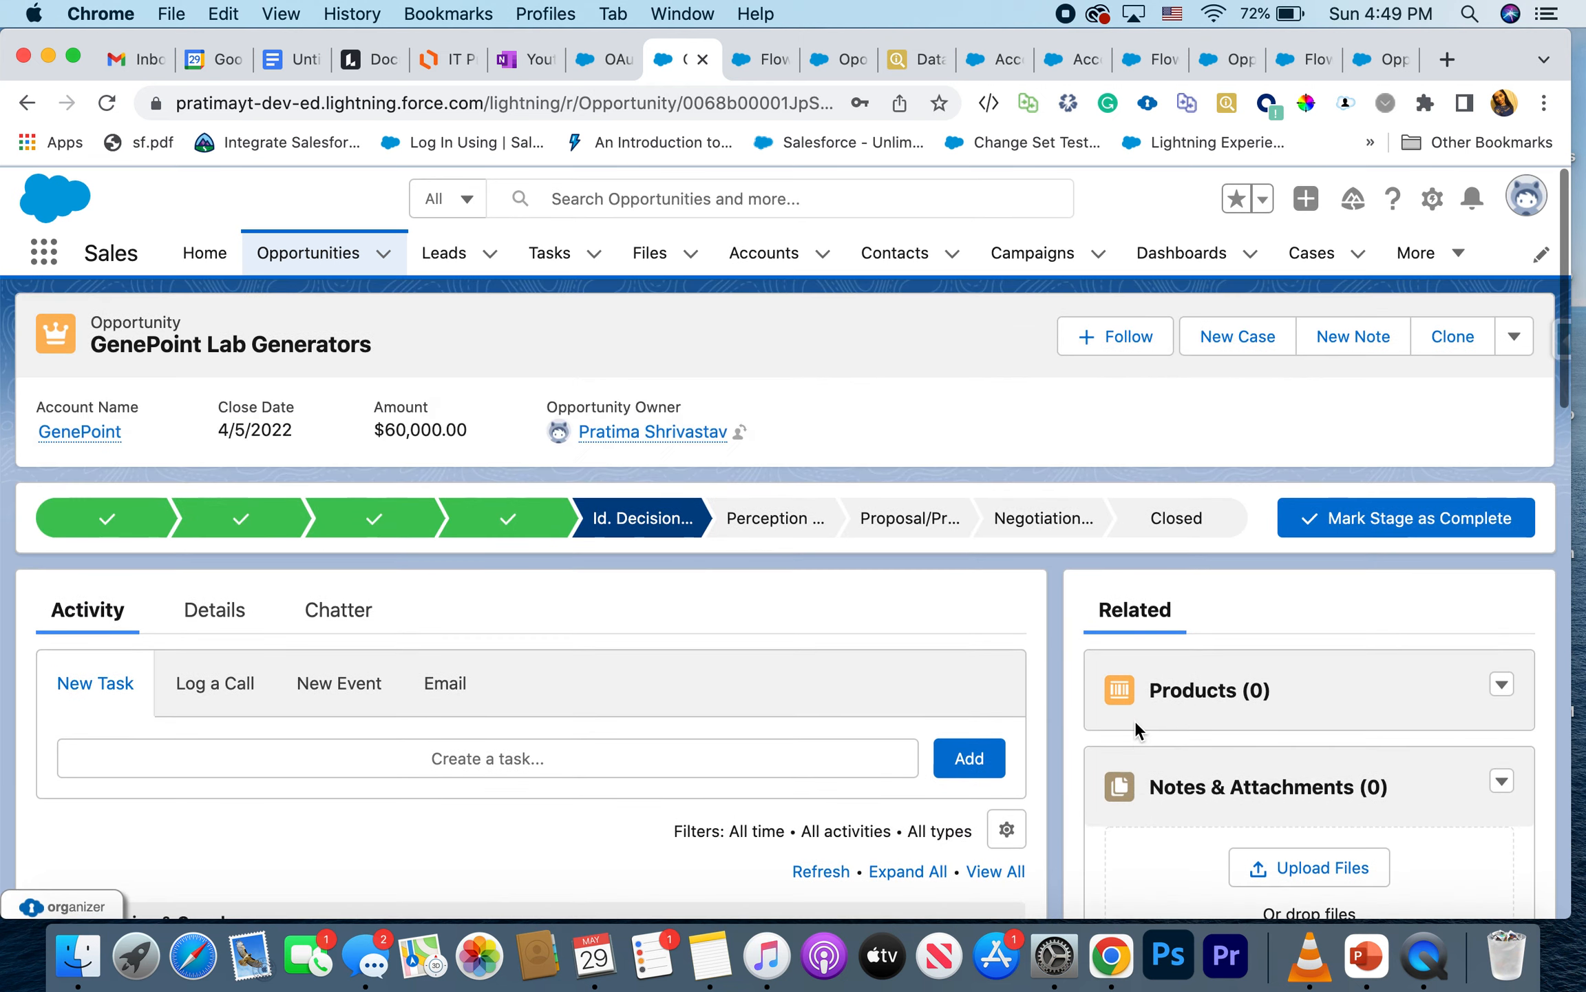
left_click(1500, 678)
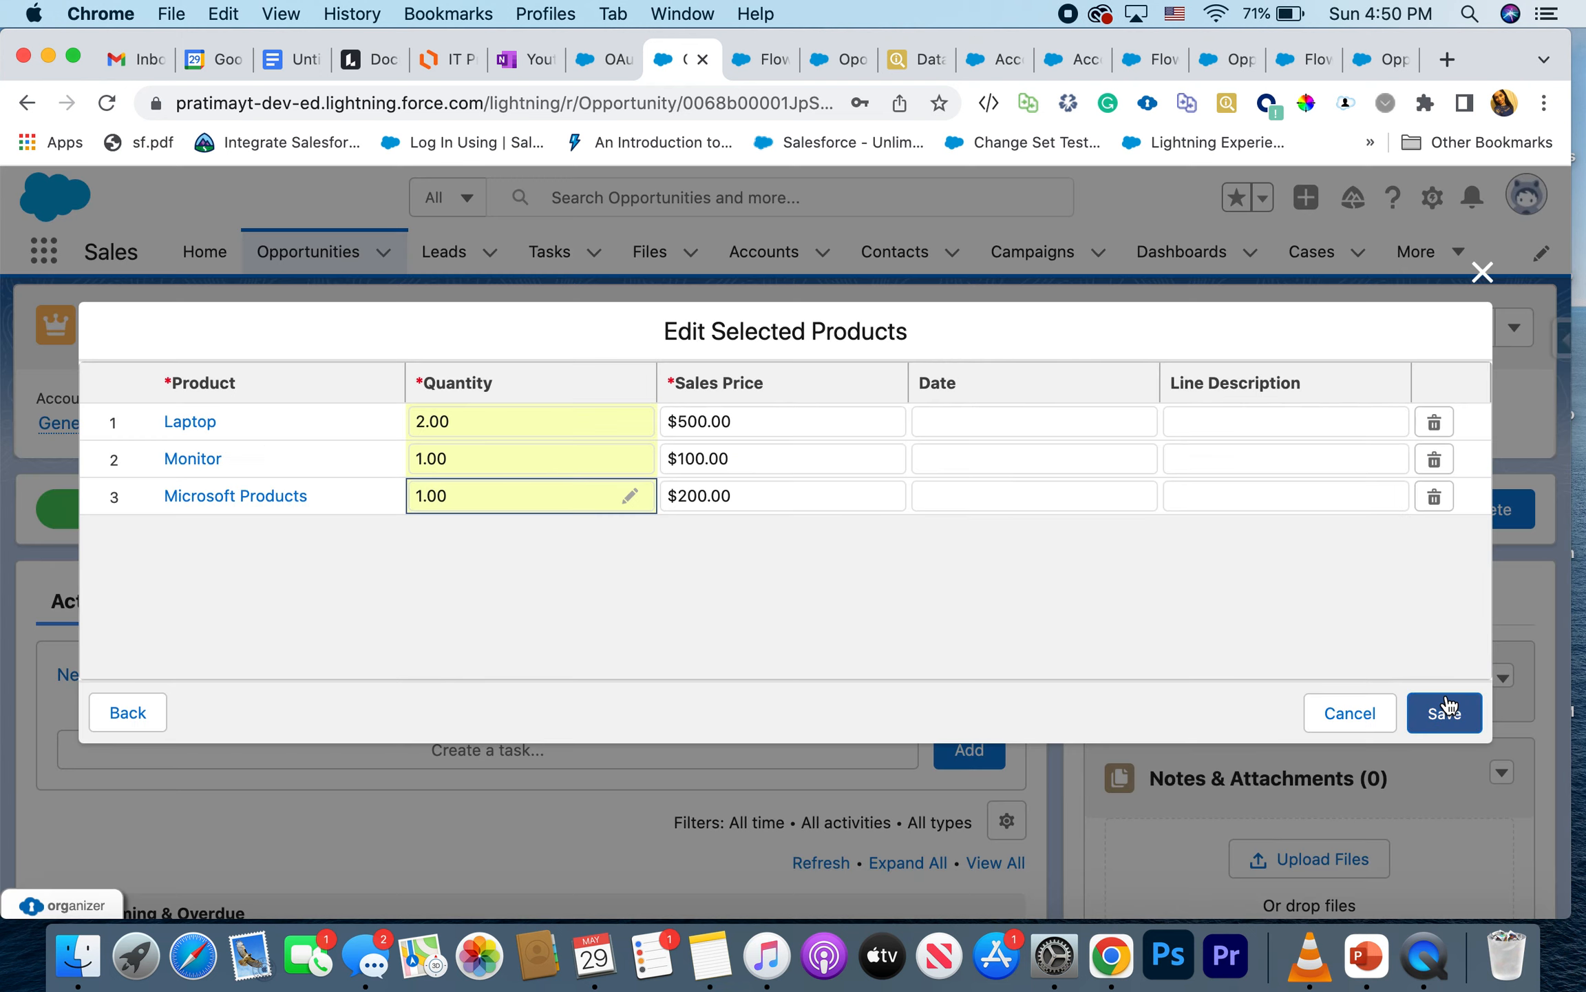
left_click(1446, 712)
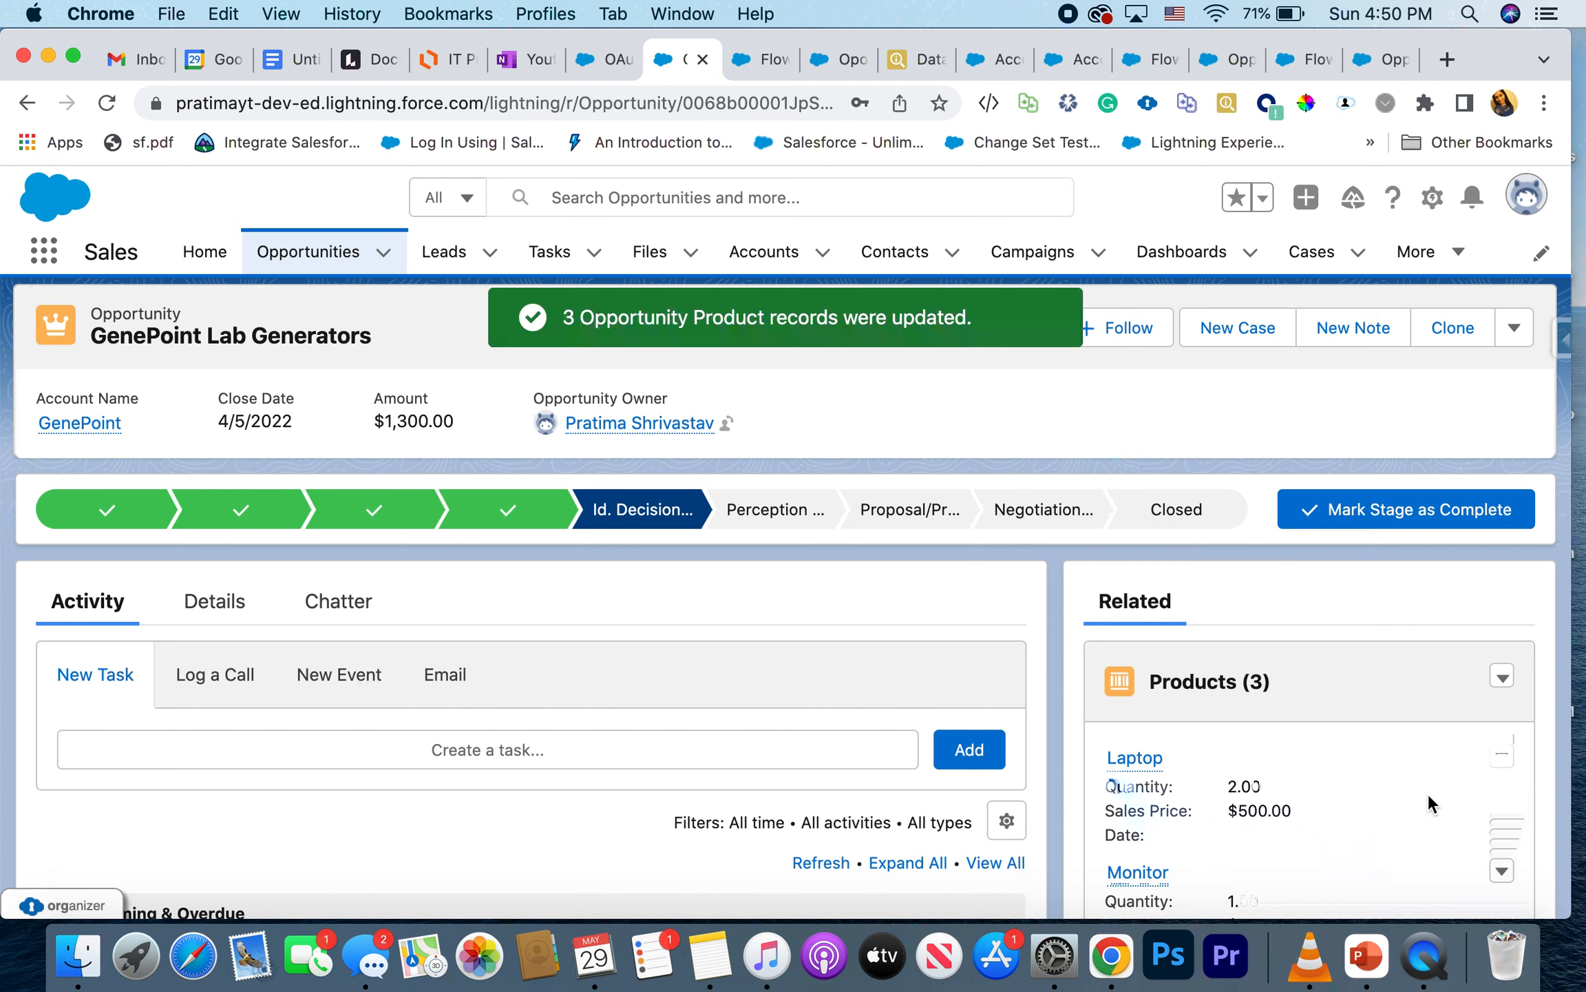
Step: Select the Closed stage on the opportunity's path and look through its products, details and activity
scroll(1427, 792, "down", 3)
scroll(1427, 796, "up", 3)
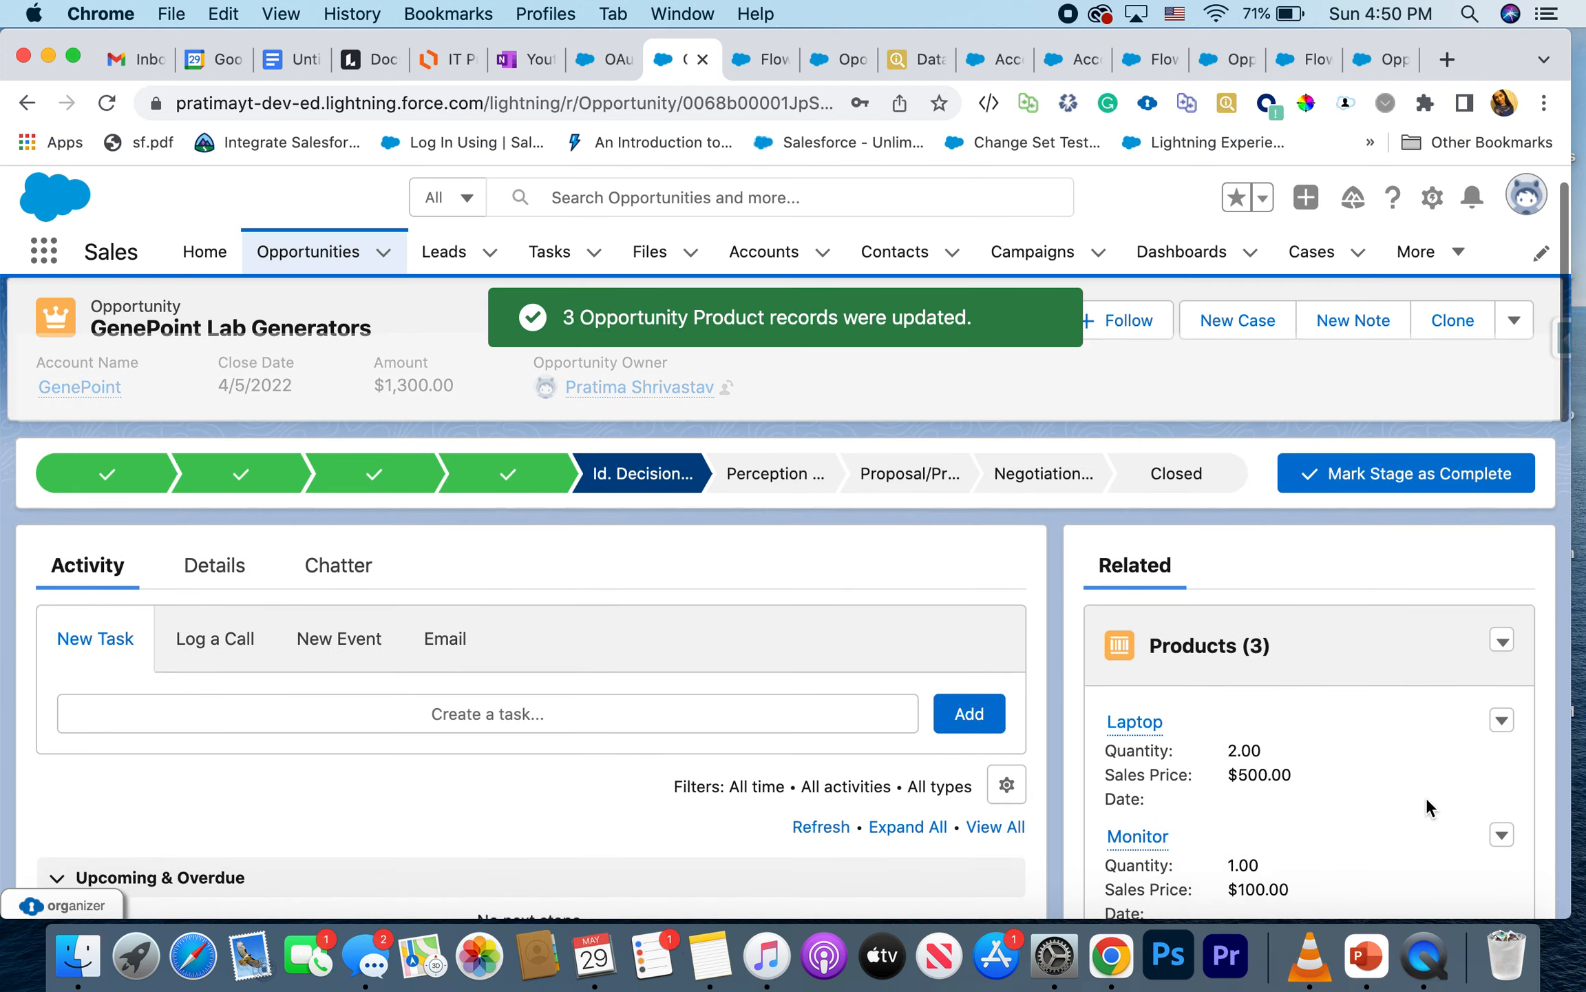
left_click(1202, 475)
scroll(1335, 697, "down", 5)
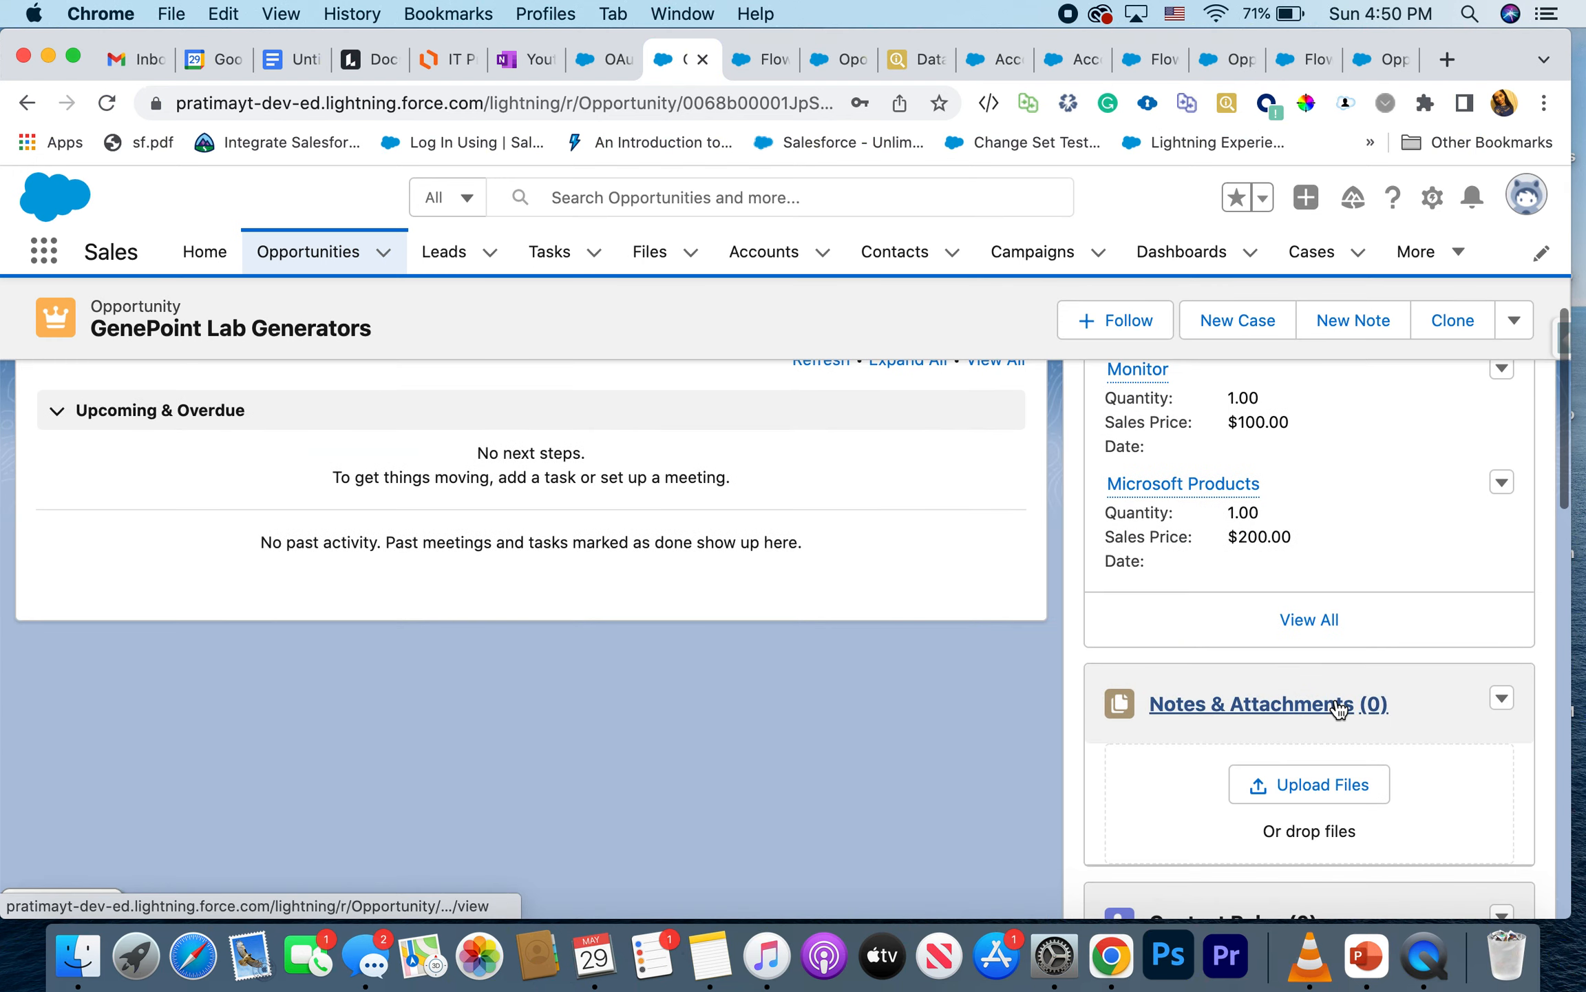
scroll(1198, 674, "up", 4)
left_click(214, 494)
scroll(340, 757, "down", 8)
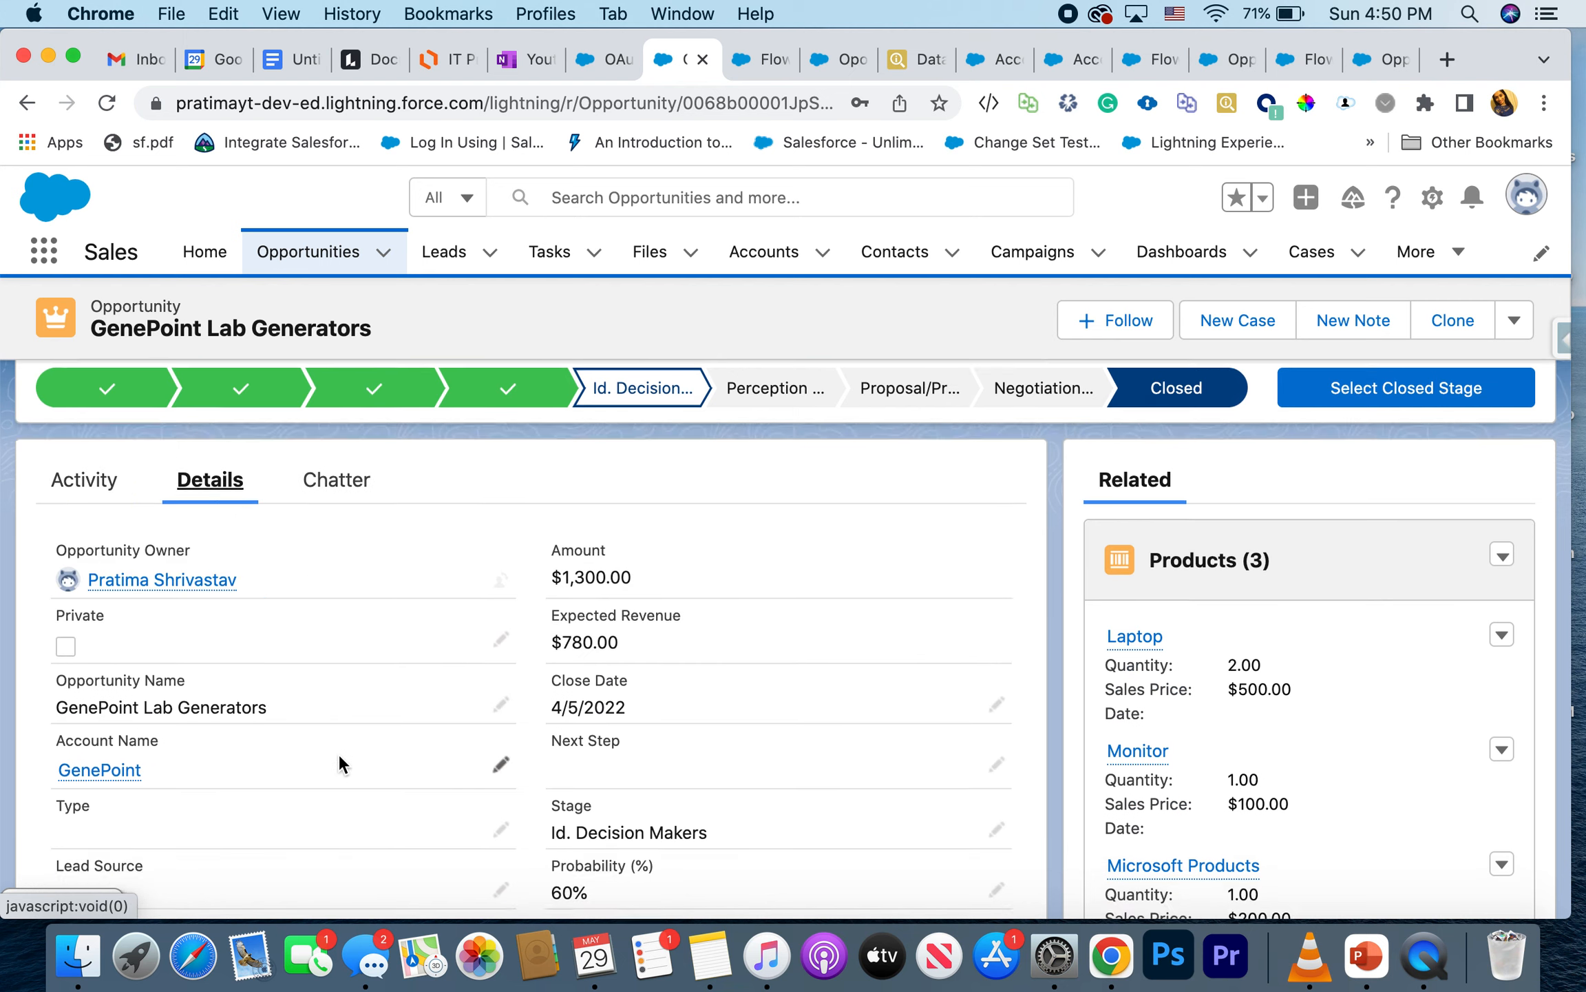
scroll(102, 480, "up", 6)
scroll(102, 481, "up", 3)
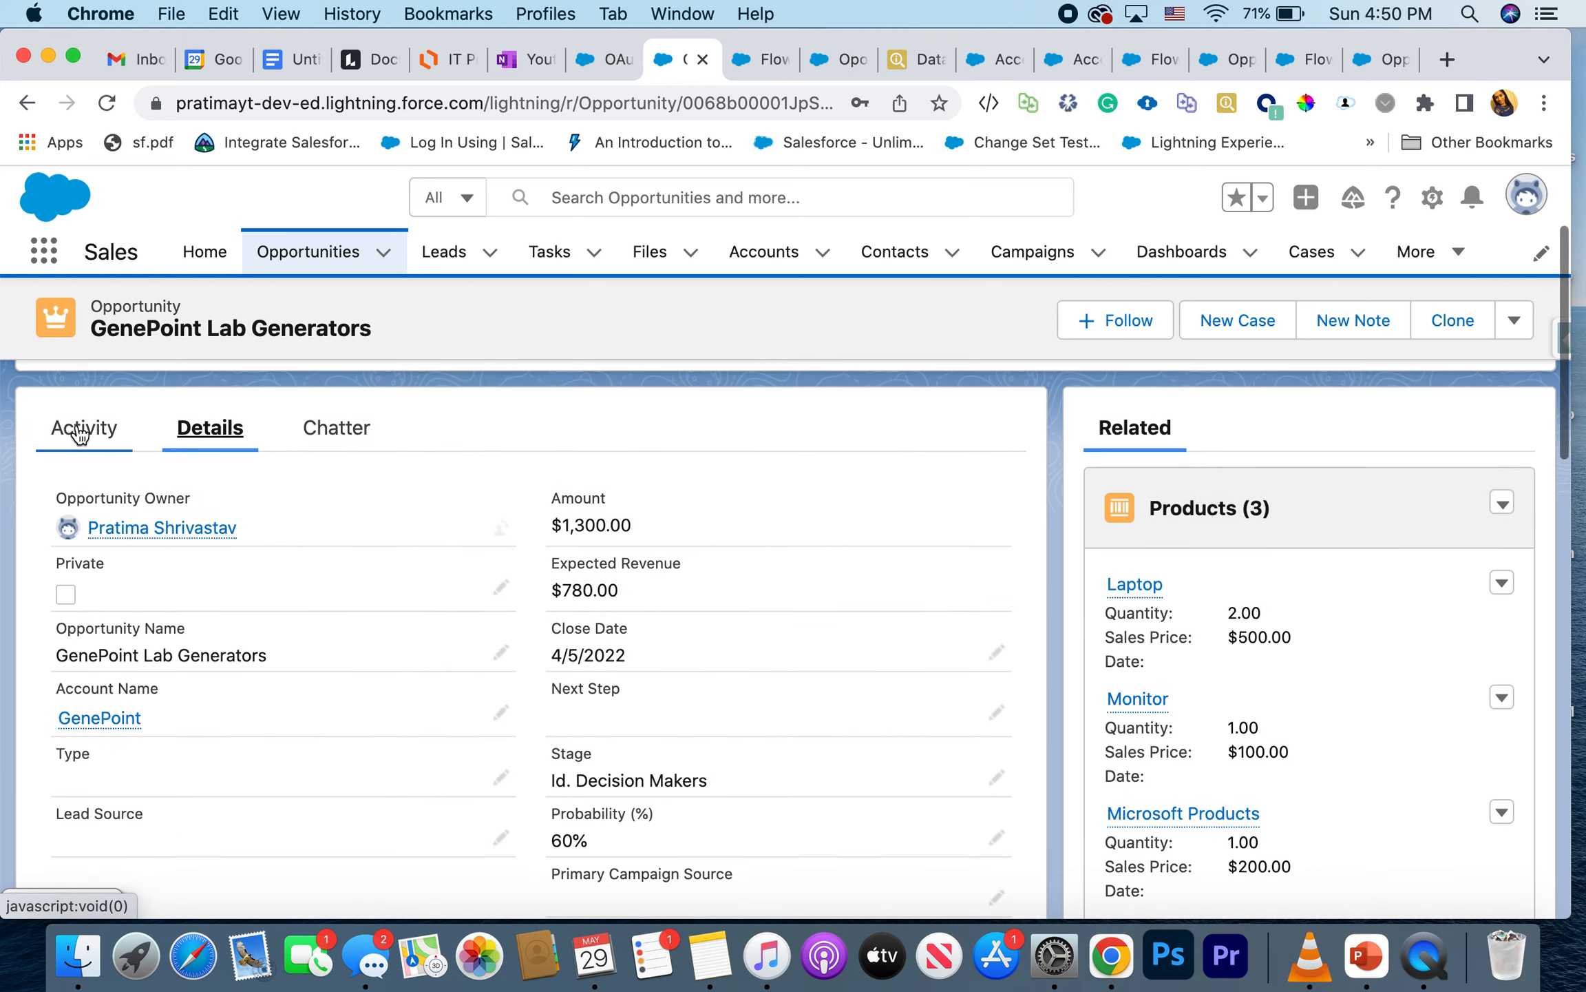
left_click(80, 429)
scroll(1071, 603, "down", 10)
scroll(1292, 831, "up", 10)
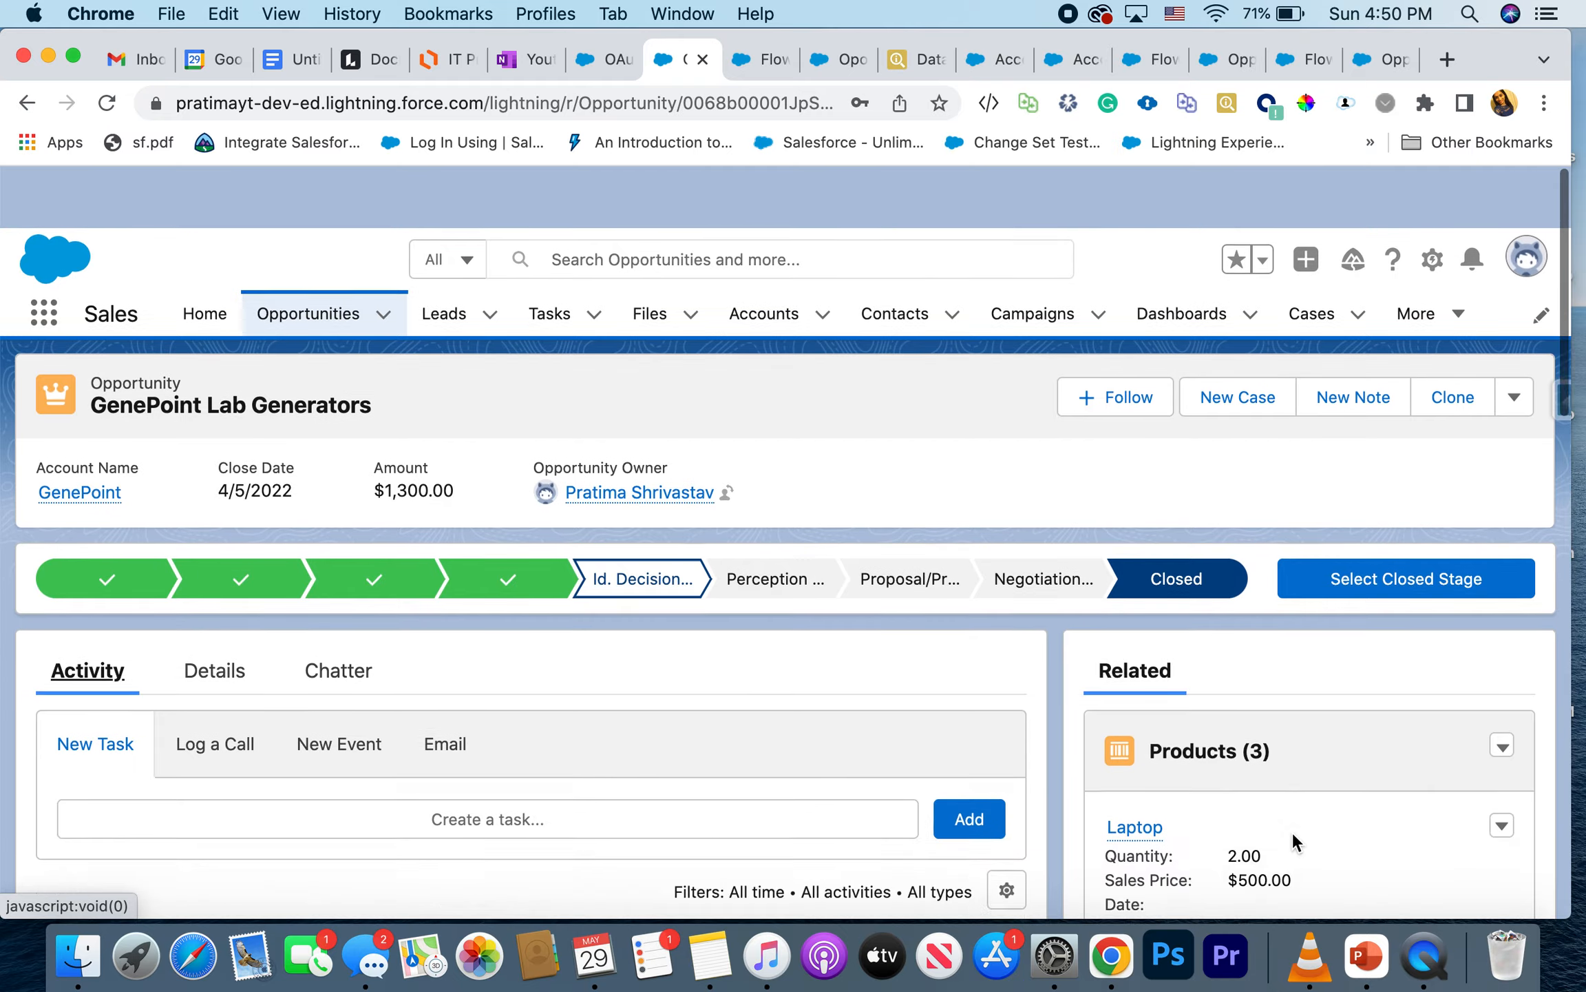
Step: Close the GenePoint Lab Generators opportunity with the stage Closed Won and save it
left_click(1393, 528)
left_click(654, 528)
left_click(620, 557)
left_click(1112, 644)
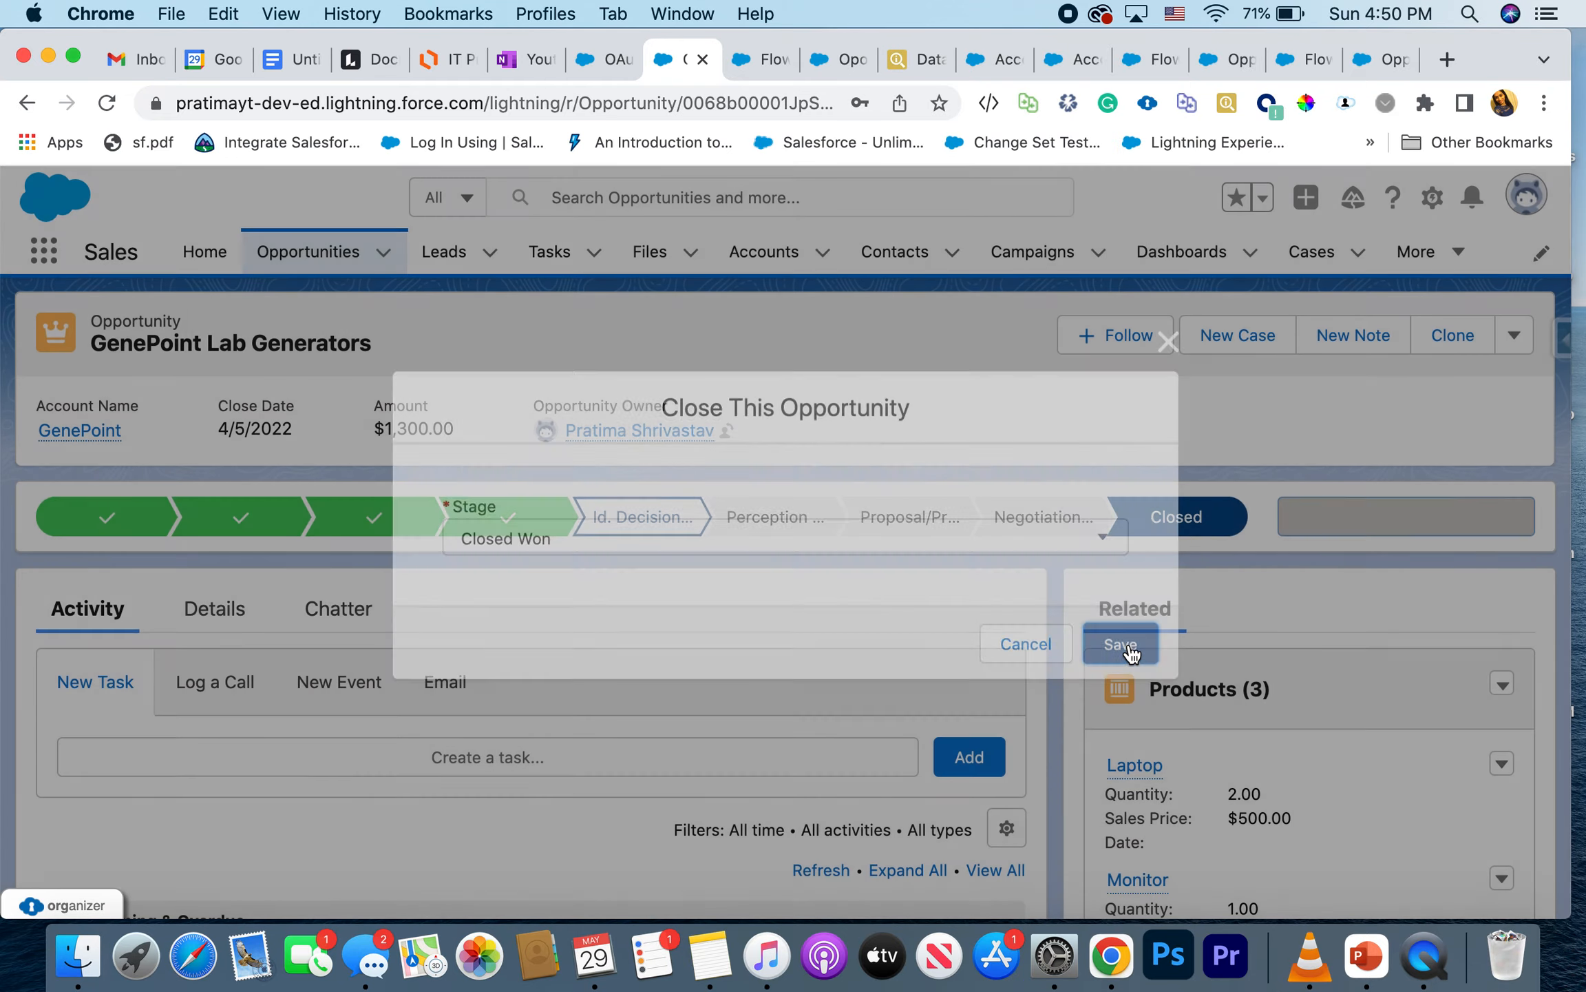
Step: Check the opportunity's Cases related list and preview the cases created by the flow
scroll(1445, 705, "down", 10)
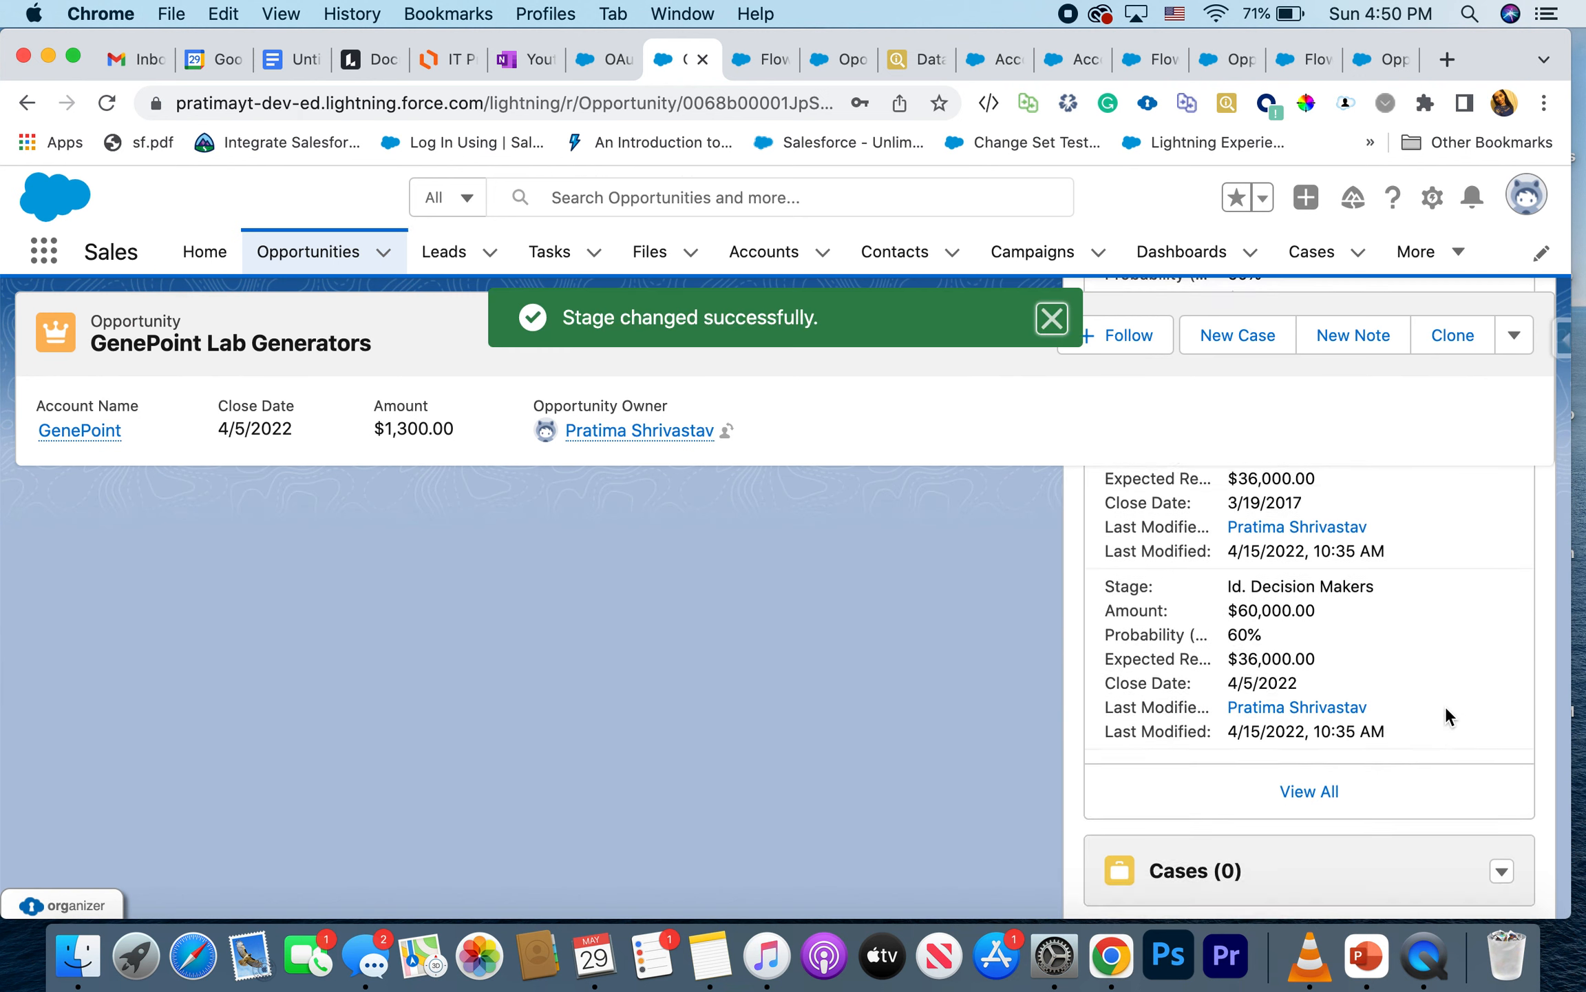
mouse_move(1171, 616)
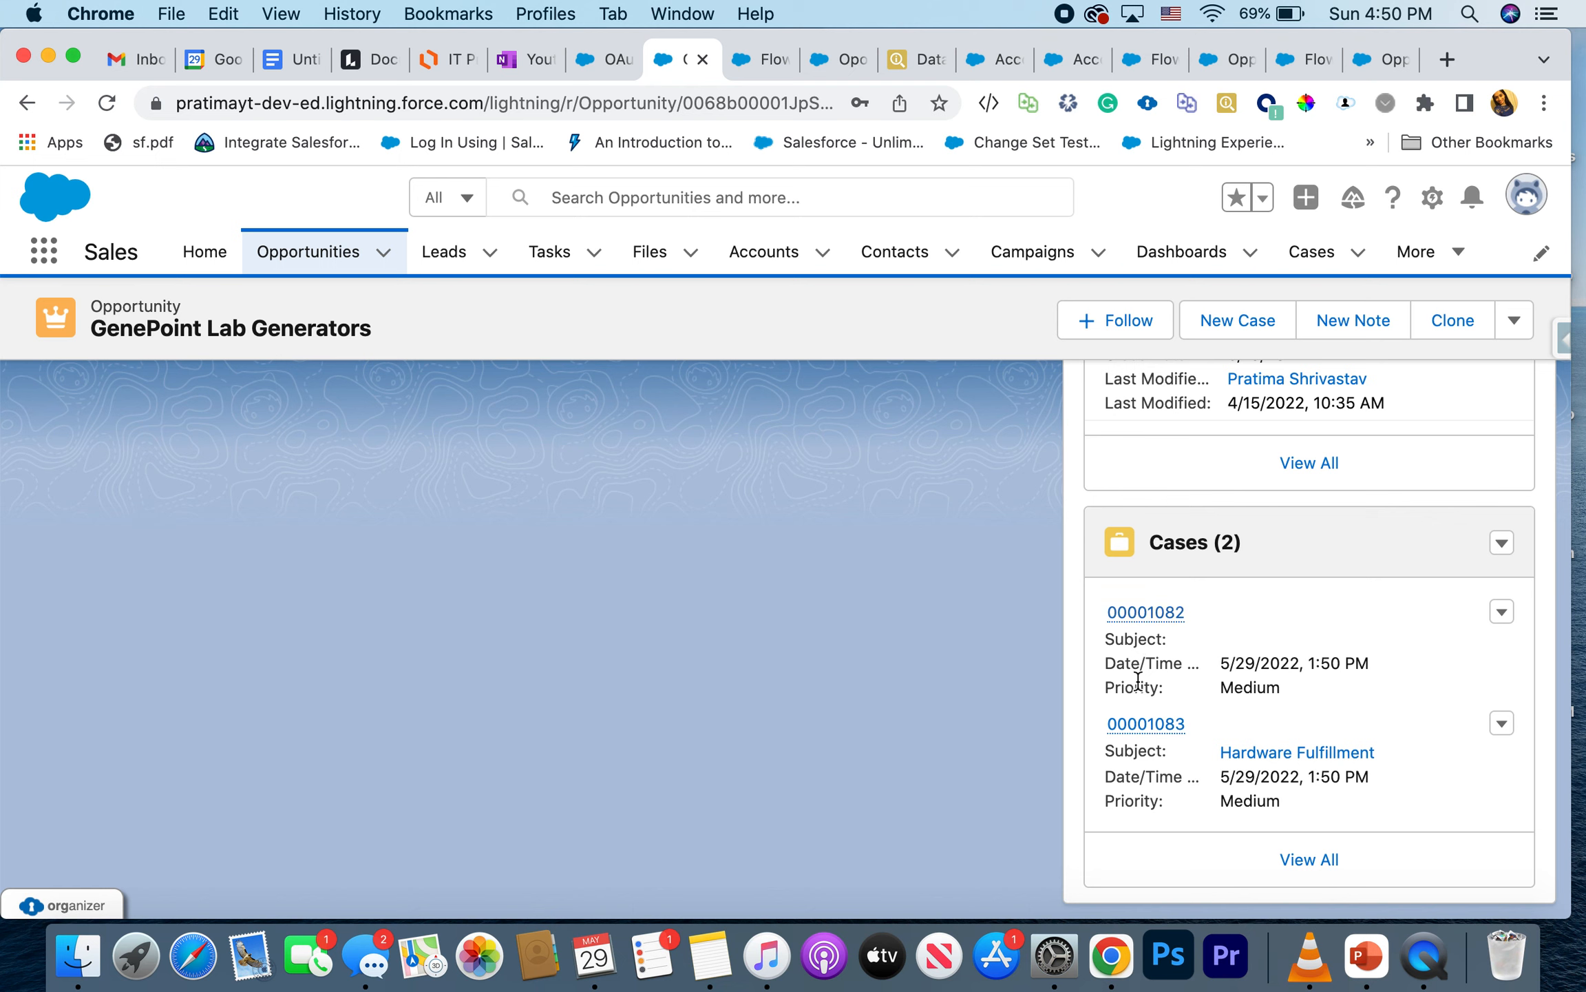
mouse_move(1151, 734)
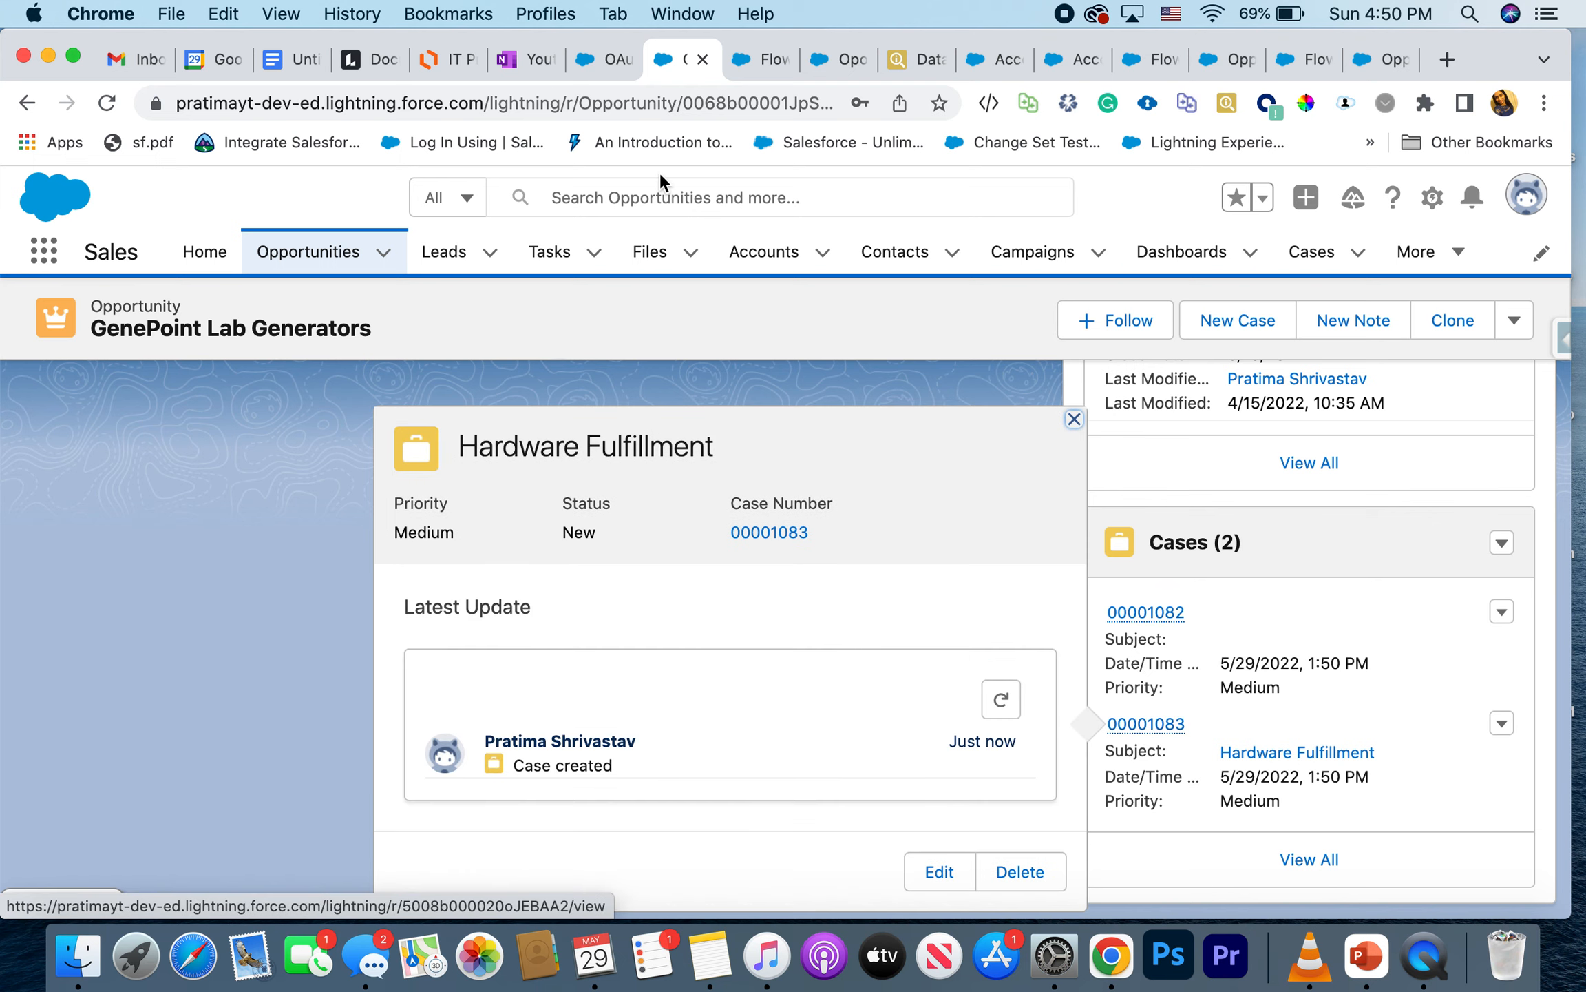
Step: Switch to the OneNote page and highlight the reps' request to notify other teams automatically before the deal is closed
left_click(523, 59)
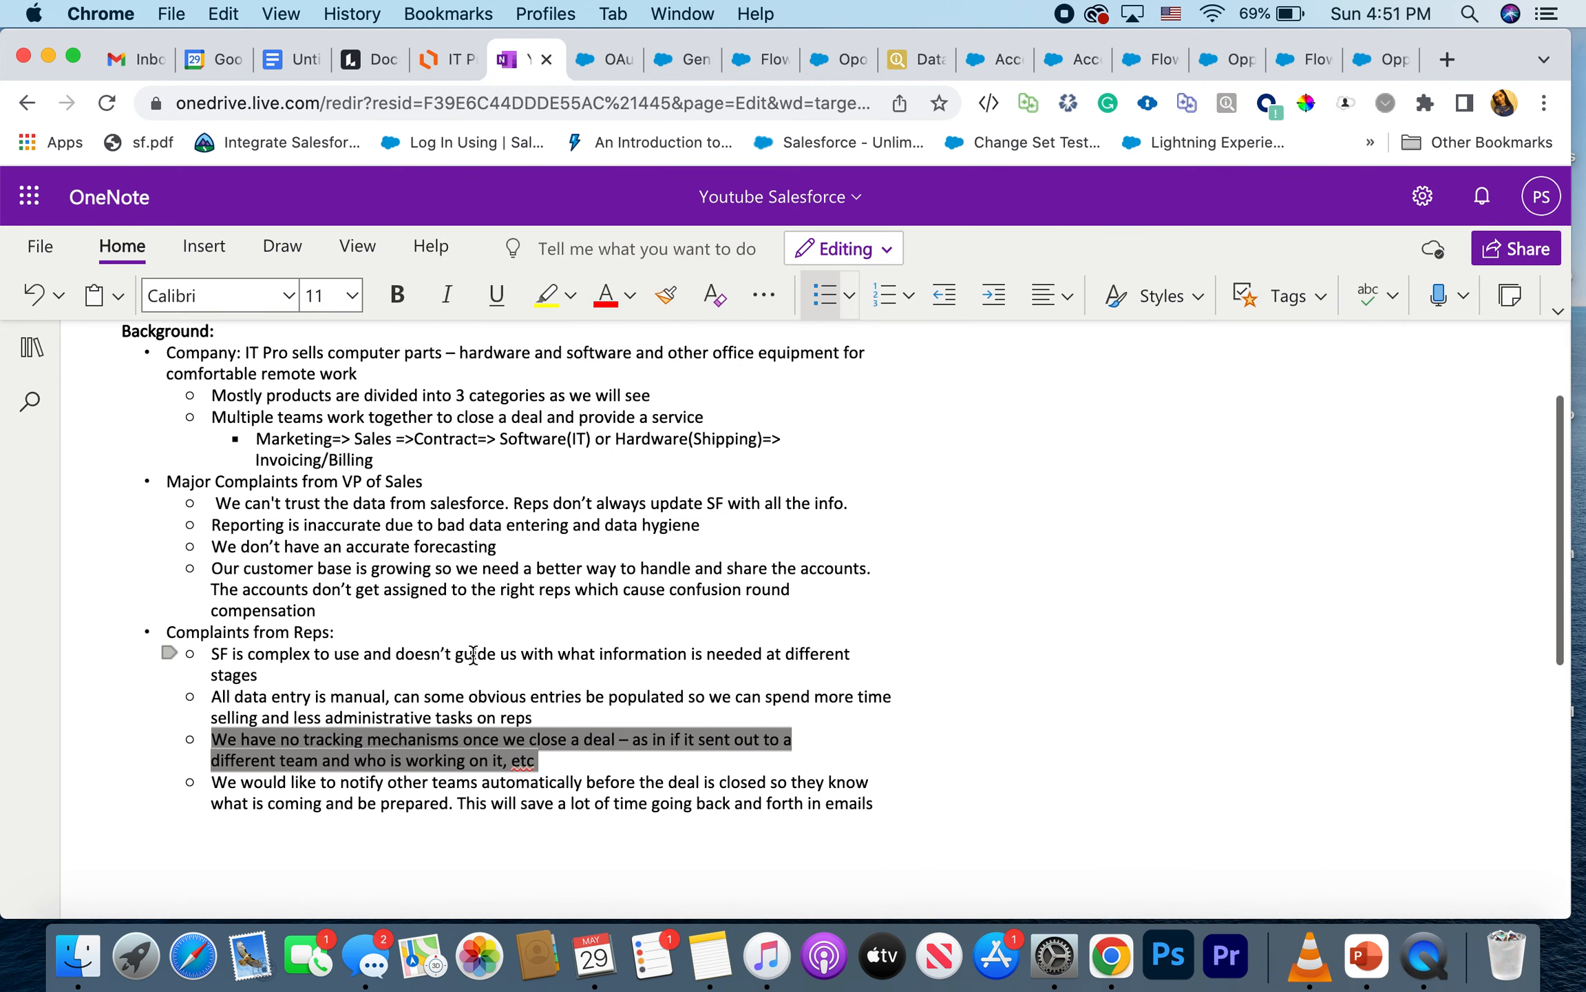
left_click(366, 803)
scroll(366, 792, "down", 1)
left_click_drag(217, 774, 898, 792)
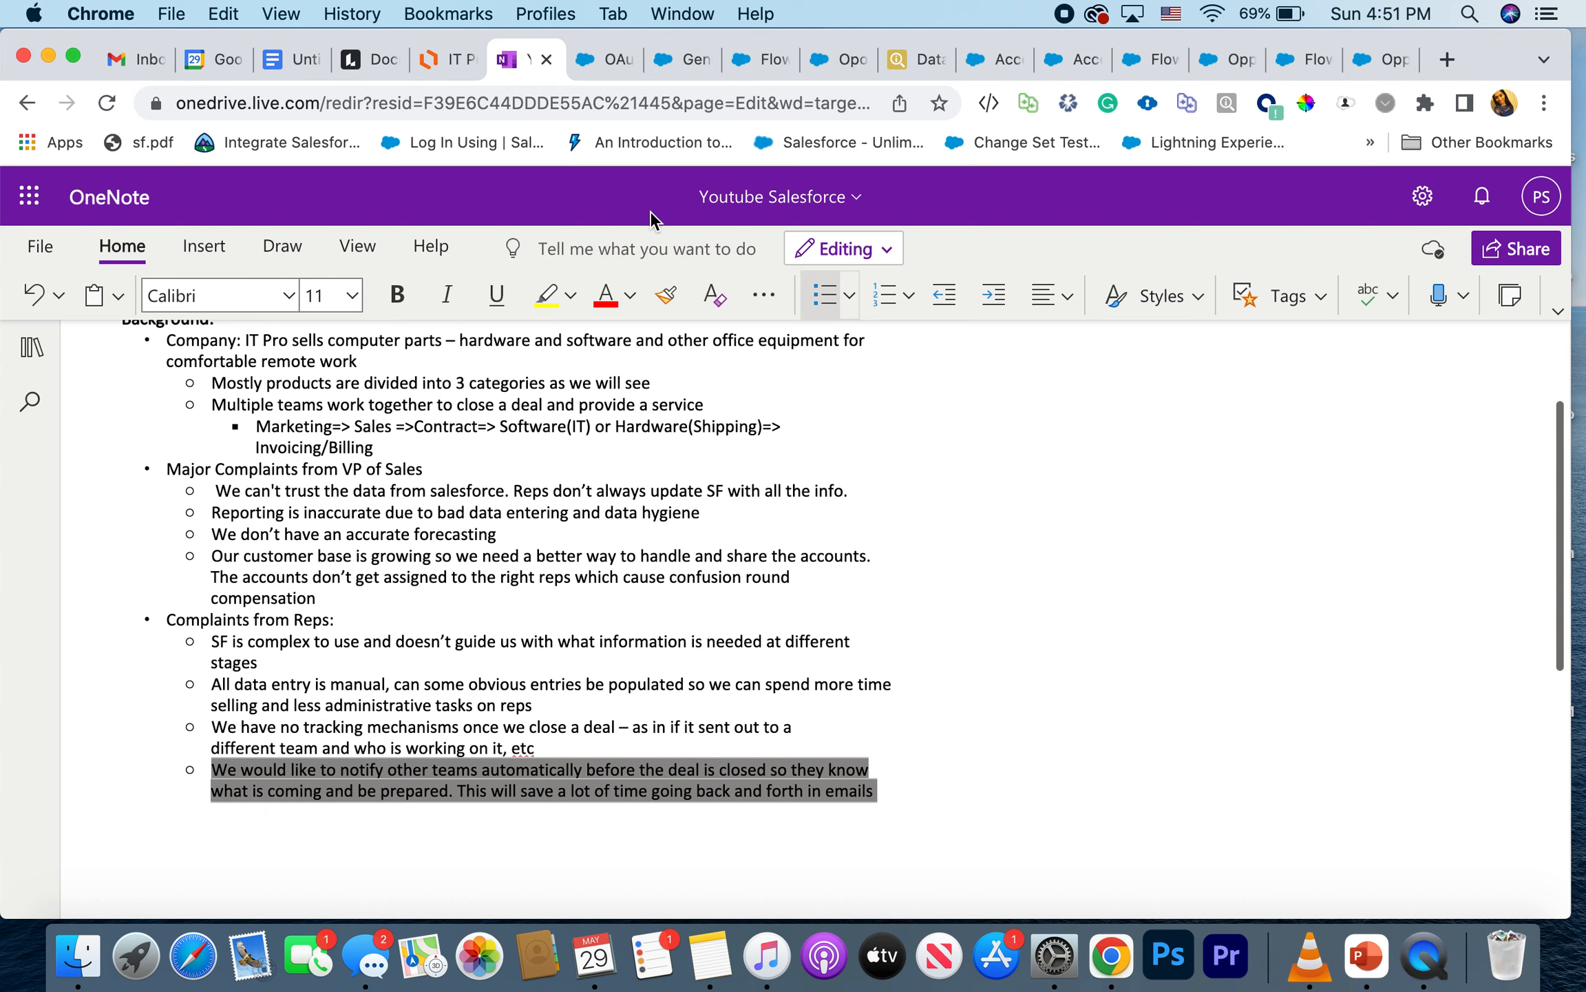
Step: Return to Salesforce and show the Hardware Shipment list view of cases
left_click(667, 54)
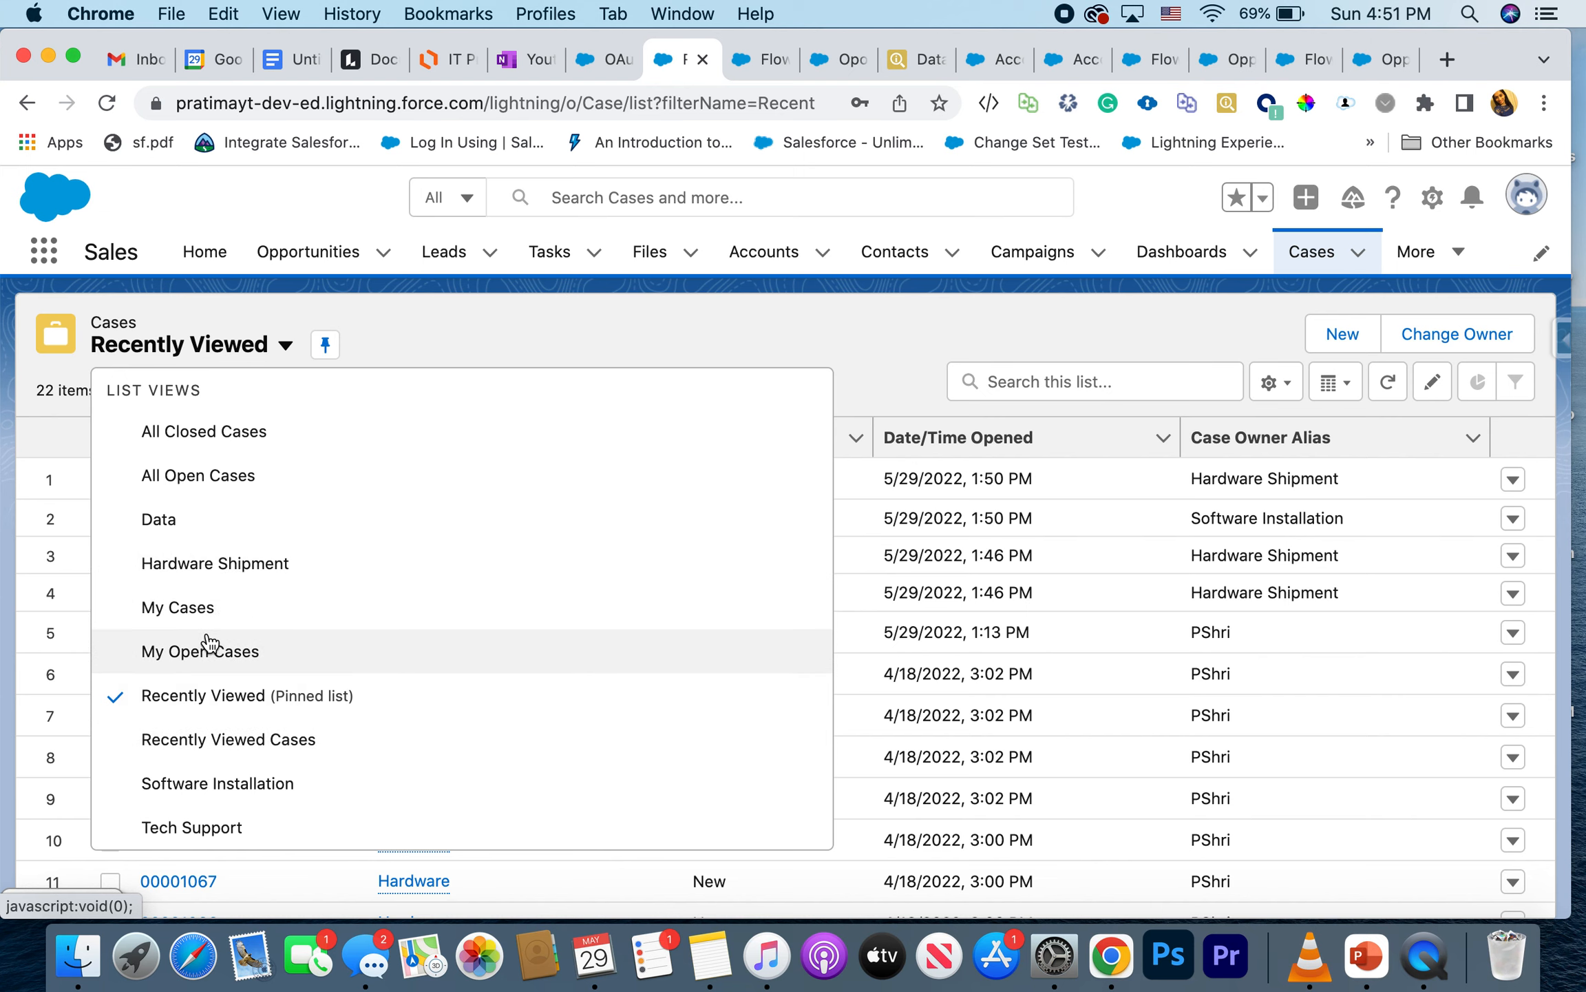
left_click(184, 564)
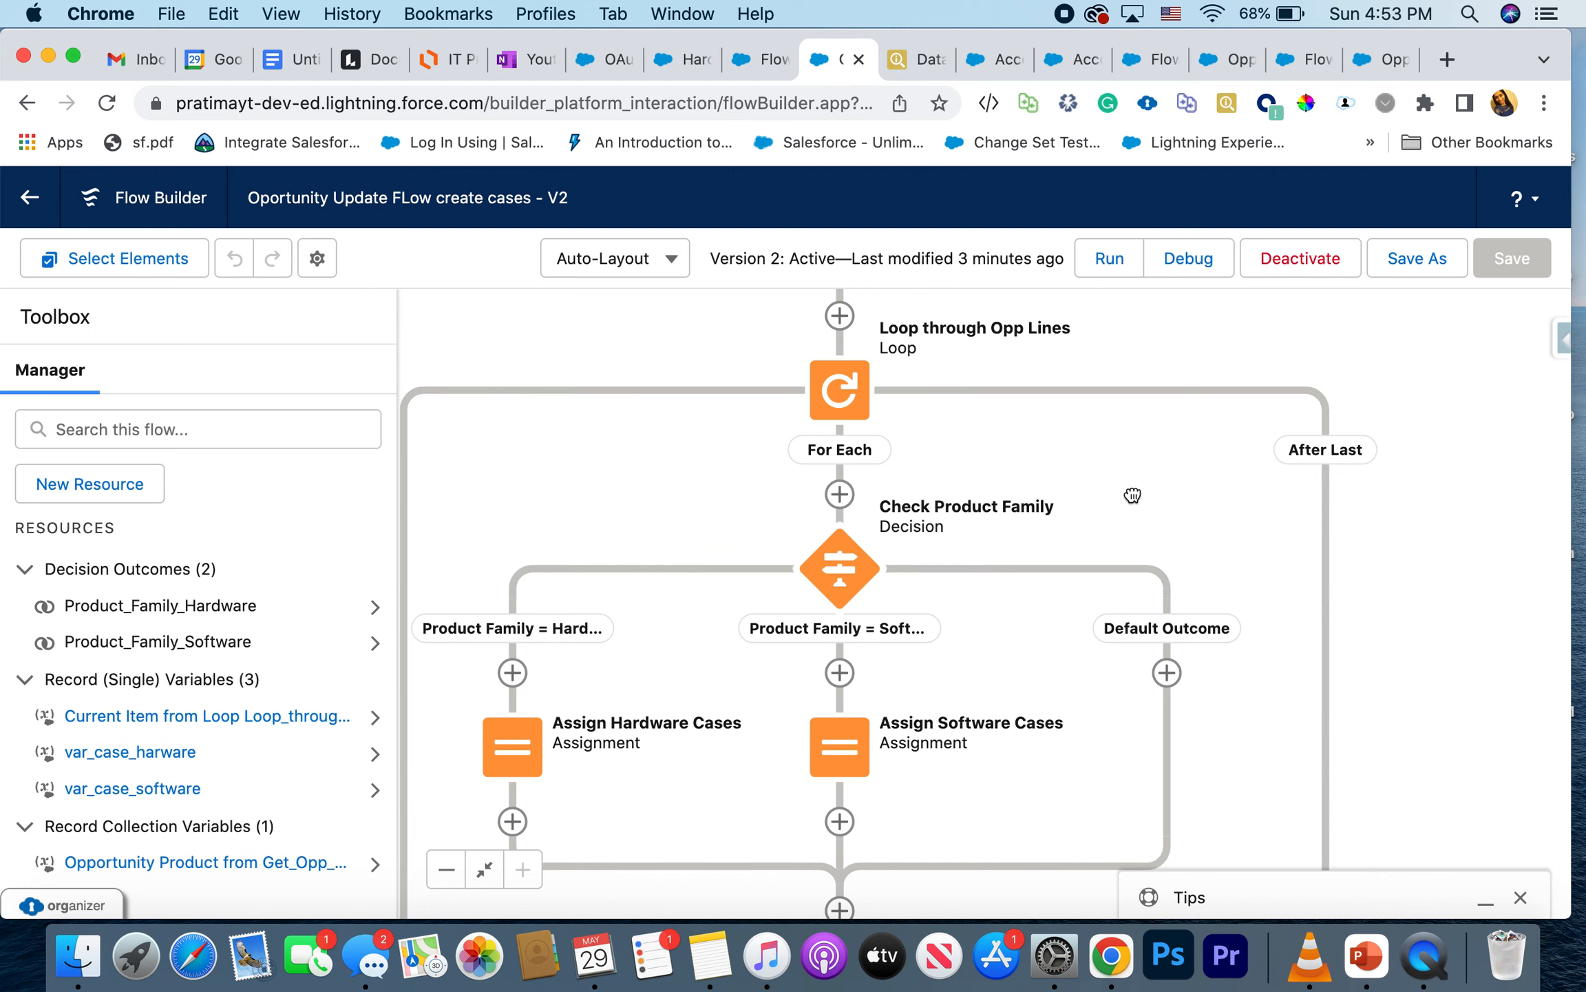
Step: Review the flow from Get Opp Products through the loop, decision and assignments to the Create Records elements
left_click_drag(1126, 485, 1158, 627)
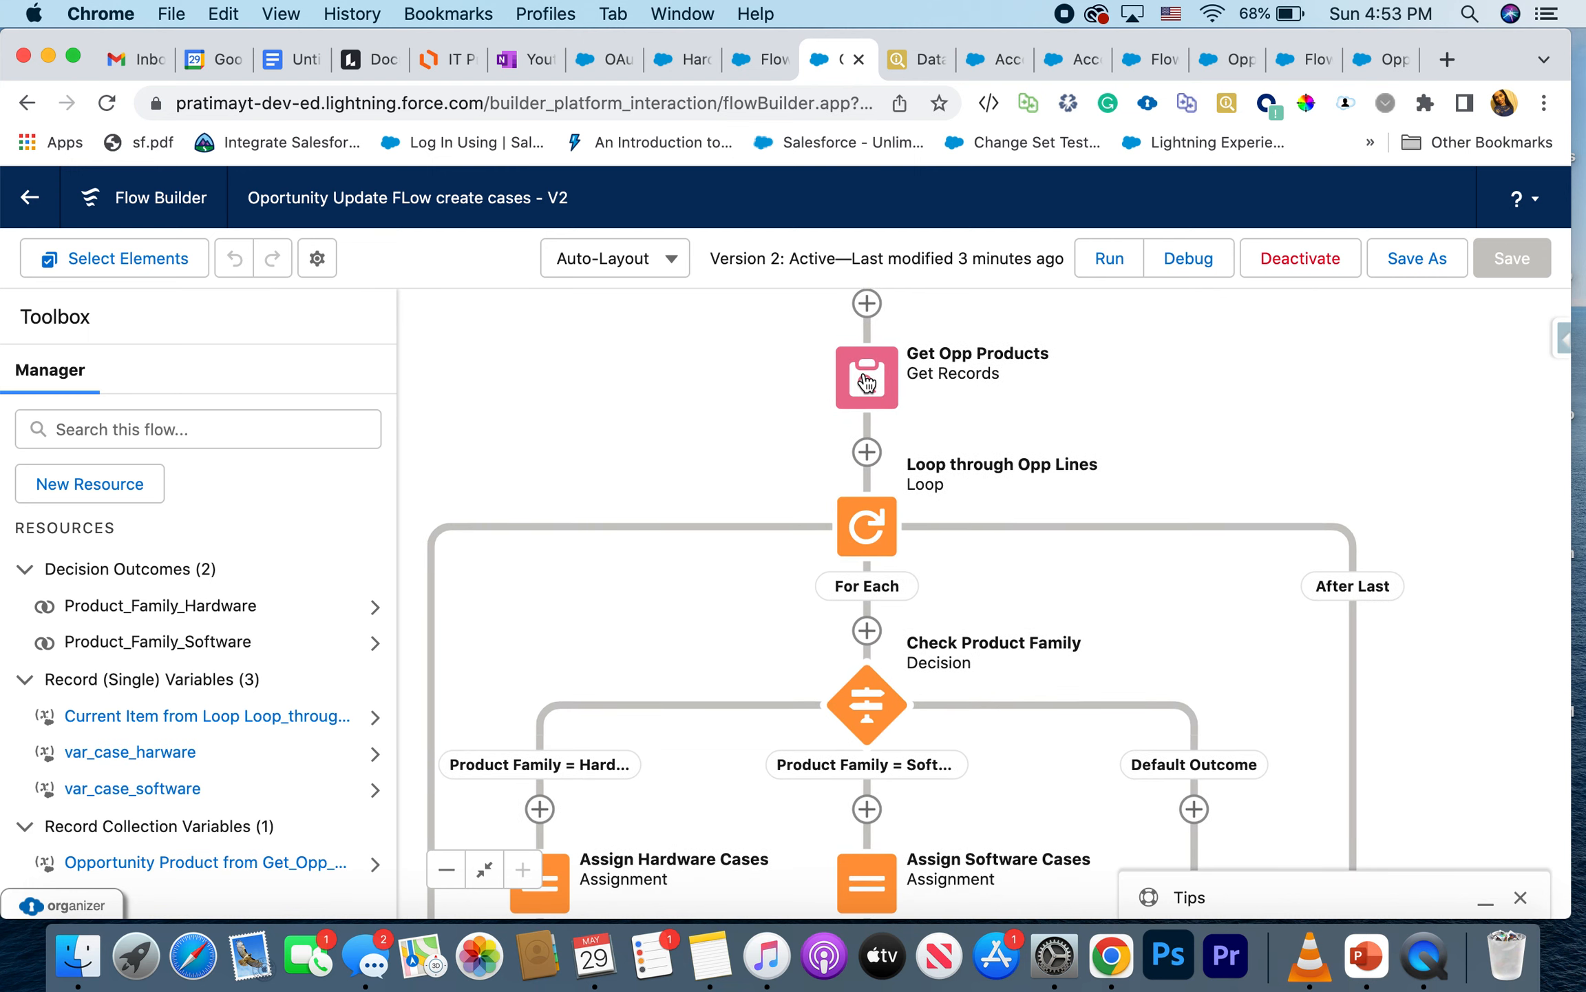
left_click_drag(1079, 646, 1087, 465)
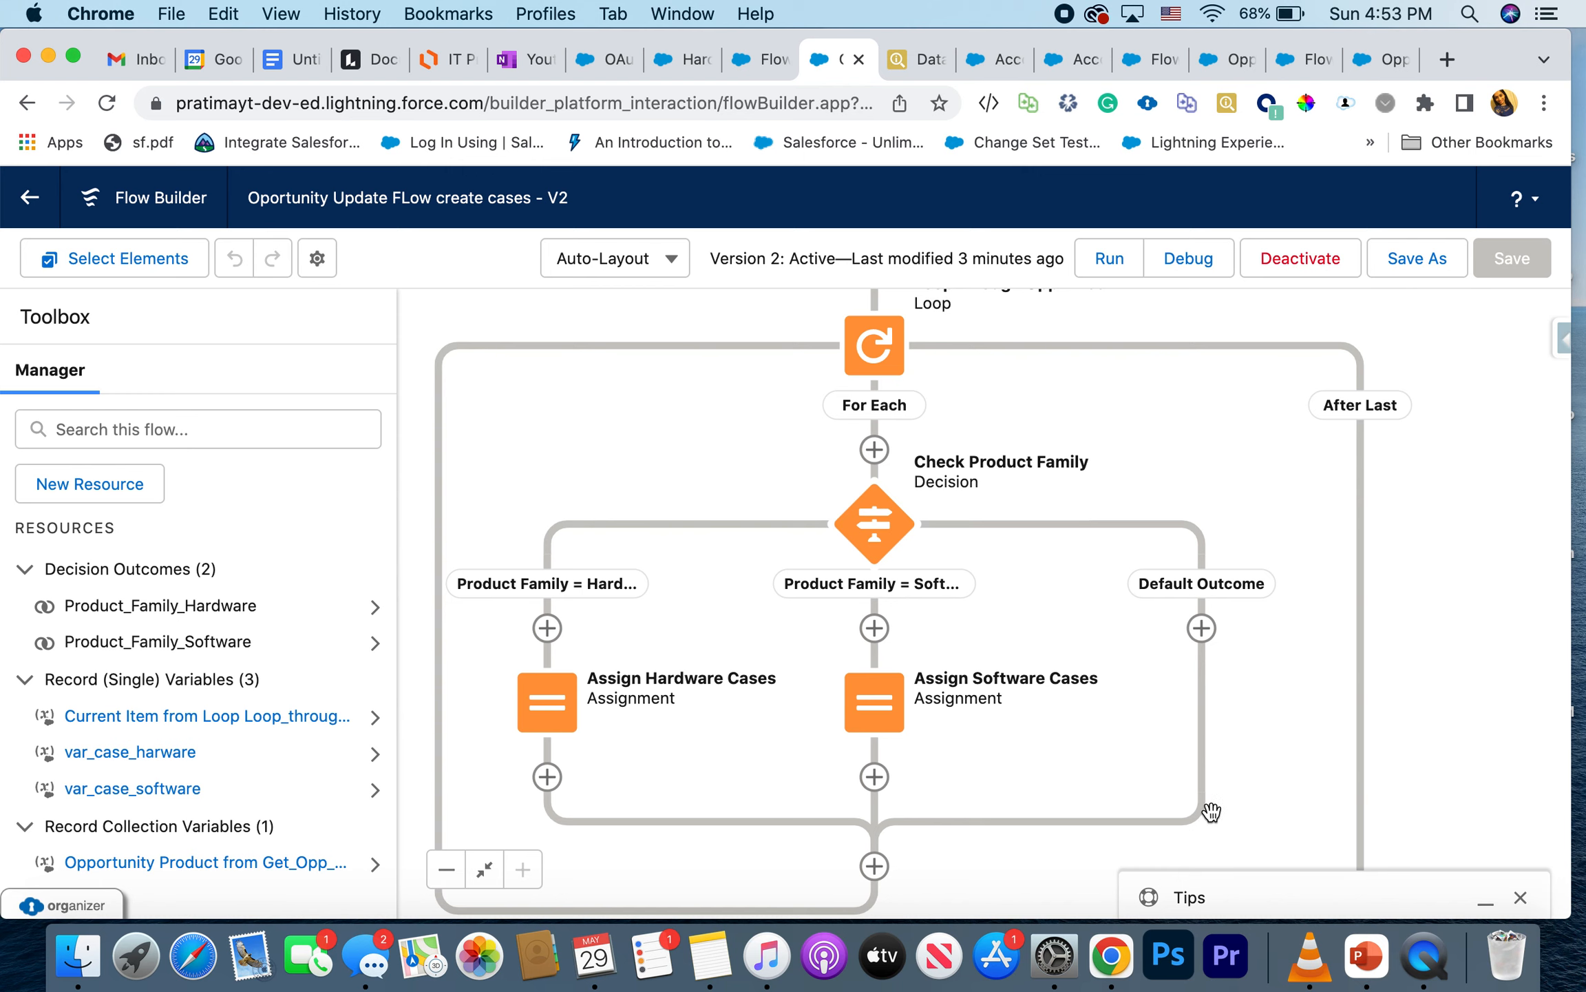
left_click_drag(1309, 804, 1312, 594)
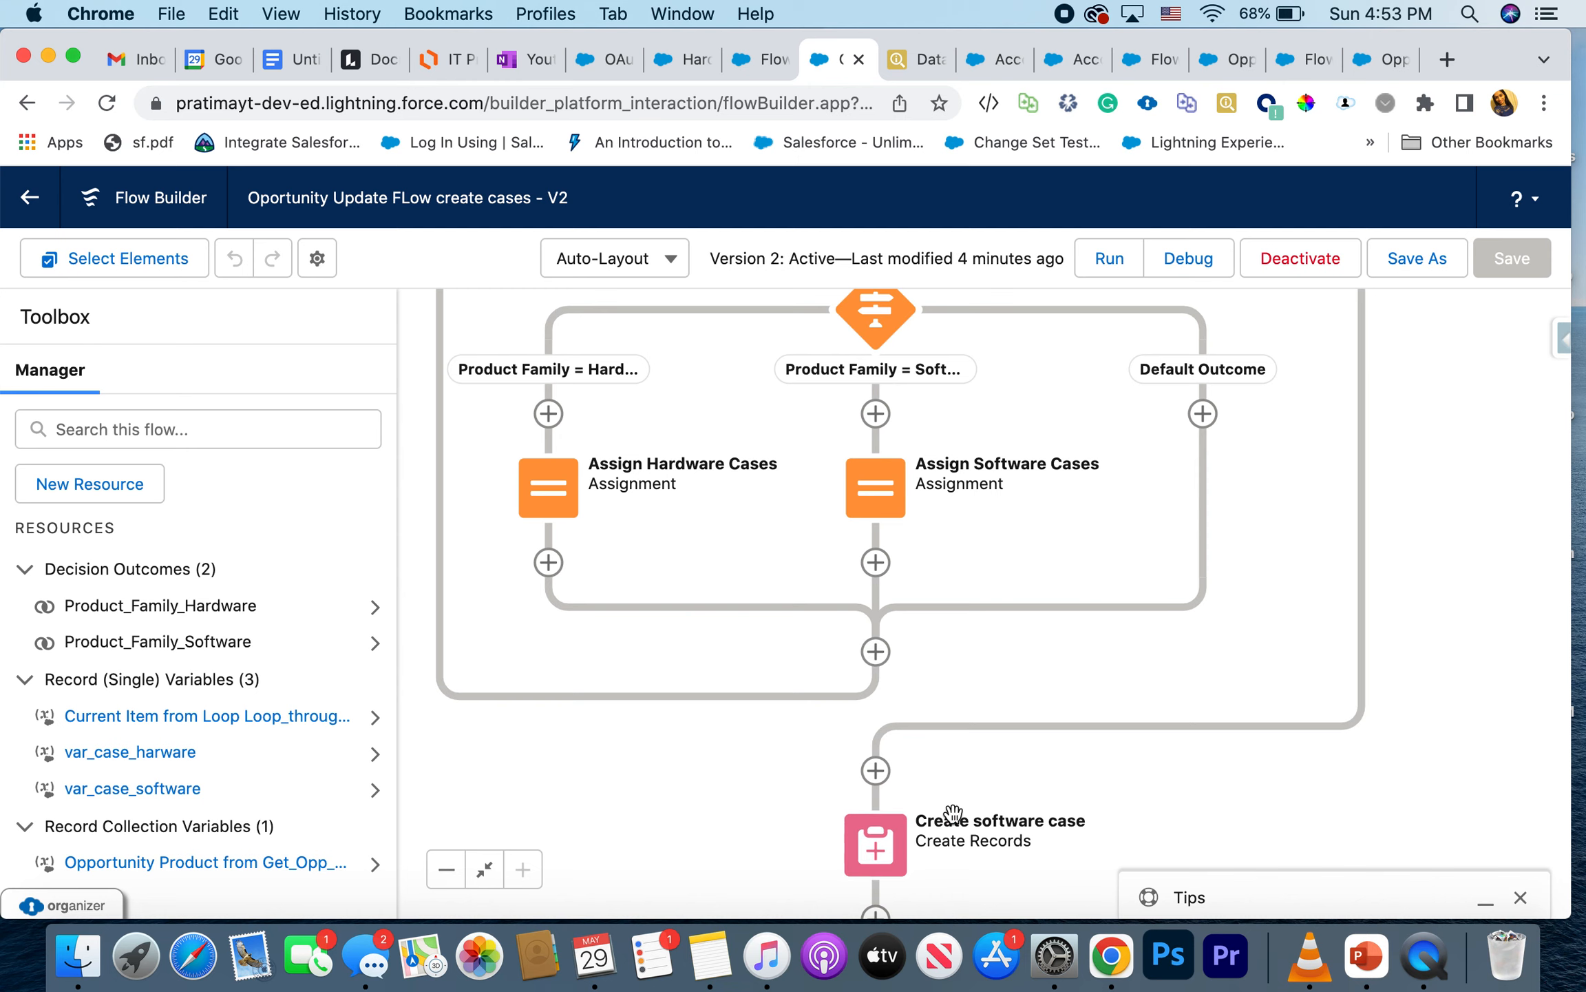
scroll(1023, 762, "down", 5)
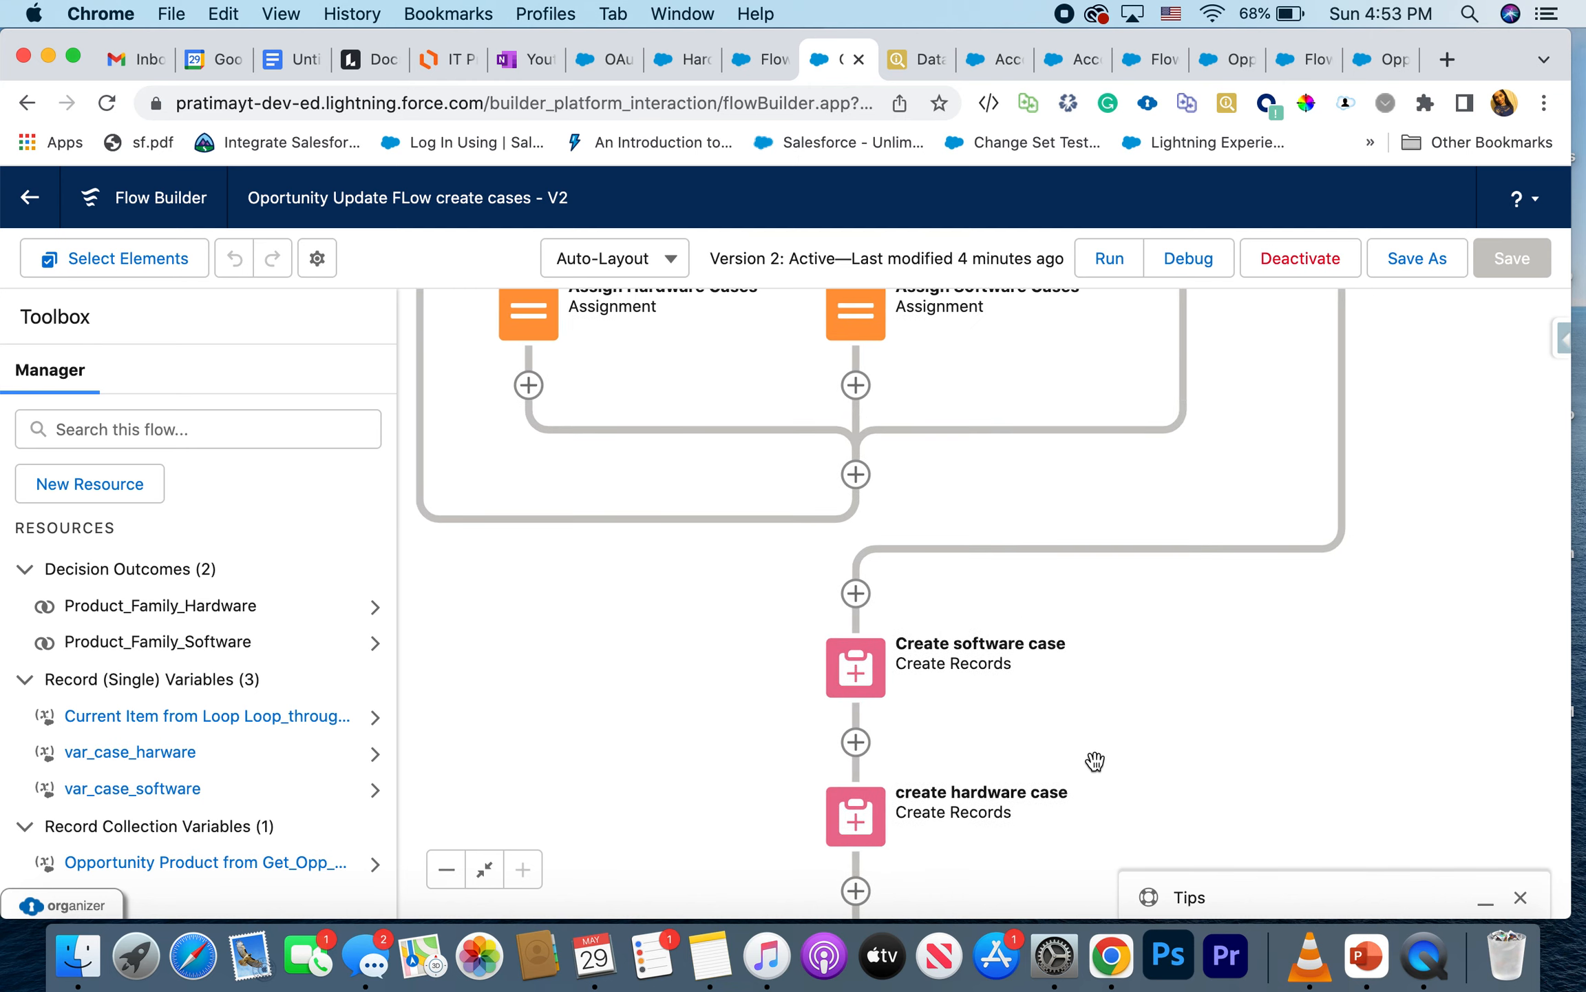